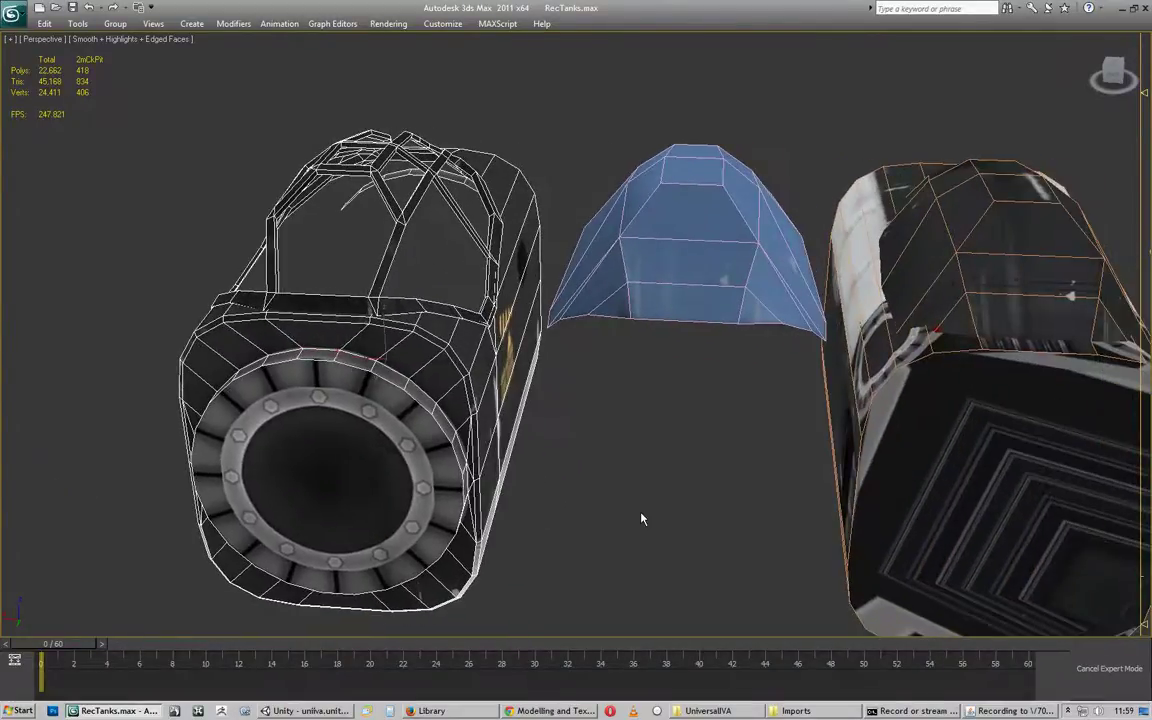
# Orbit around the tank parts, checking the blue window dome and framing all five parts.
pyautogui.keyDown('alt'); pyautogui.moveTo(642, 518); pyautogui.dragTo(440, 361, button='middle'); pyautogui.keyUp('alt')
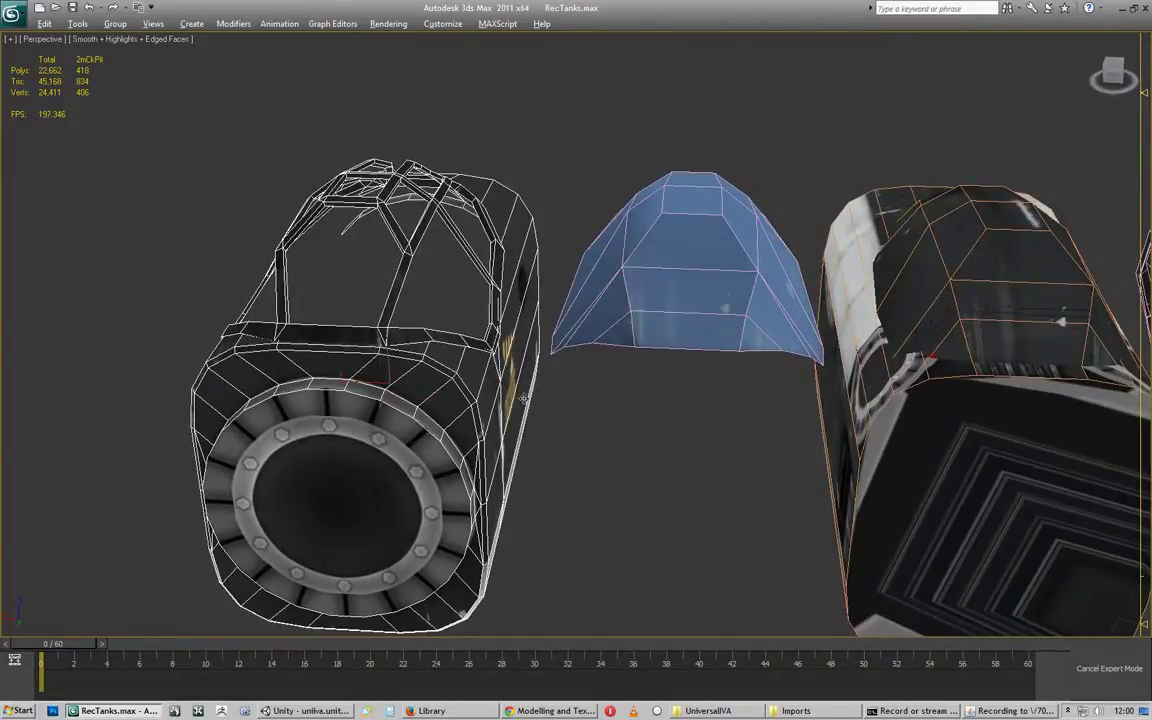
pyautogui.keyDown('alt'); pyautogui.moveTo(525, 387); pyautogui.dragTo(550, 330, button='middle'); pyautogui.keyUp('alt')
pyautogui.click(576, 251)
pyautogui.keyDown('alt'); pyautogui.moveTo(576, 251); pyautogui.dragTo(450, 427, button='middle'); pyautogui.keyUp('alt')
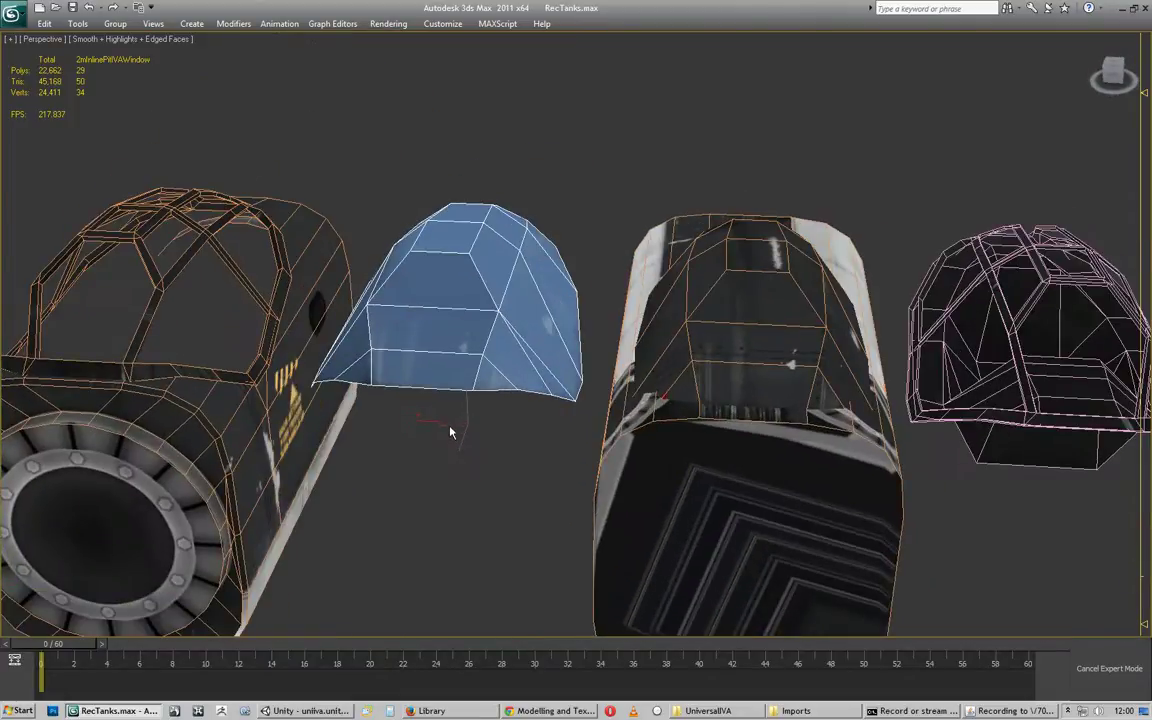
pyautogui.scroll(4, 460, 450)
pyautogui.click(685, 173)
pyautogui.press('z')
pyautogui.keyDown('alt'); pyautogui.moveTo(685, 173); pyautogui.dragTo(635, 311, button='middle'); pyautogui.keyUp('alt')
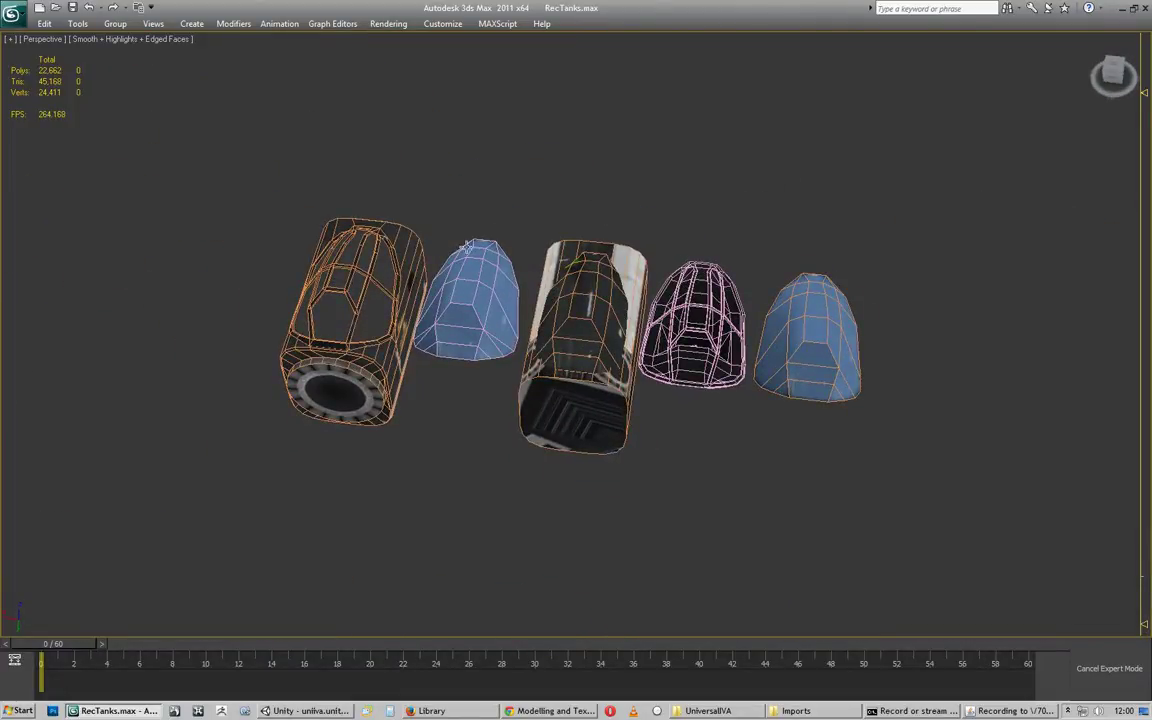
pyautogui.moveTo(590, 262)
pyautogui.keyDown('alt'); pyautogui.mouseDown(button='middle')
pyautogui.moveTo(643, 206)
pyautogui.moveTo(525, 310)
pyautogui.moveTo(596, 280)
pyautogui.mouseUp(button='middle'); pyautogui.keyUp('alt')
# Check collision pieces COL_2mCkPit02 and COL_2mCkPit01, then zoom onto the inline cockpit frame.
pyautogui.click(555, 287)
pyautogui.moveTo(669, 399); pyautogui.dragTo(478, 501)
pyautogui.keyDown('alt'); pyautogui.moveTo(478, 501); pyautogui.dragTo(506, 275, button='middle'); pyautogui.keyUp('alt')
pyautogui.moveTo(505, 378); pyautogui.dragTo(517, 482)
pyautogui.press('z')
pyautogui.keyDown('alt'); pyautogui.moveTo(517, 482); pyautogui.dragTo(505, 428, button='middle'); pyautogui.keyUp('alt')
pyautogui.scroll(10, 505, 428)
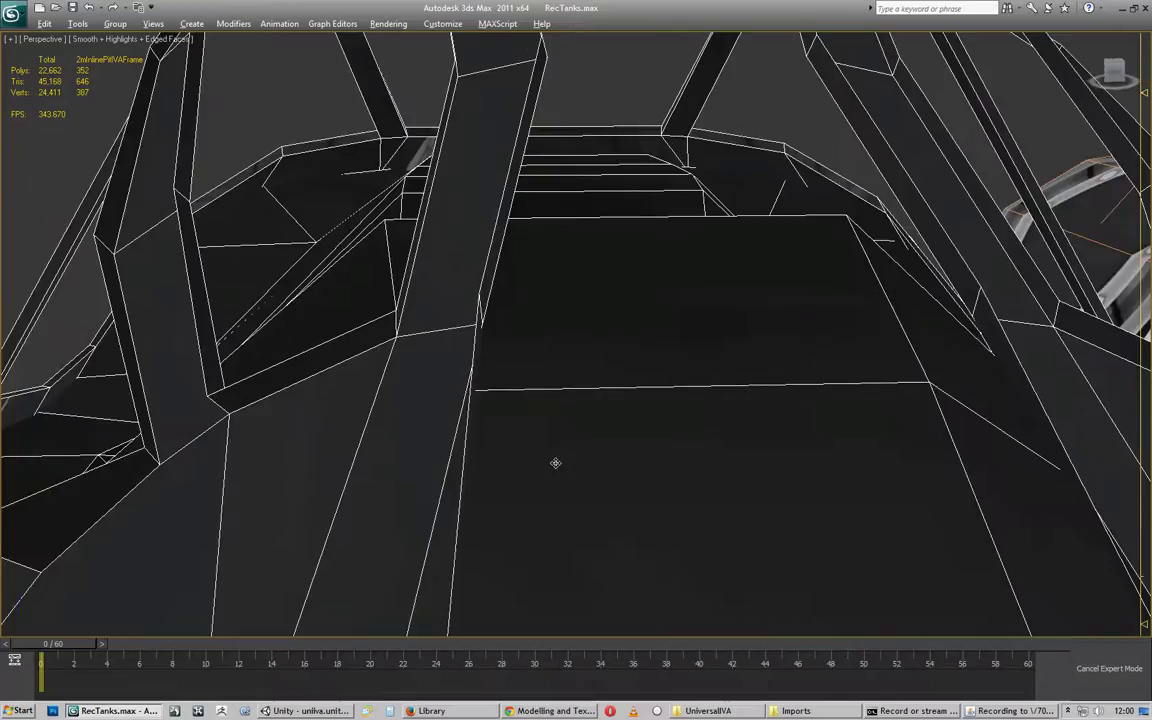
pyautogui.moveTo(550, 465); pyautogui.dragTo(484, 557, button='middle')
pyautogui.scroll(-5, 484, 557)
pyautogui.scroll(10, 496, 543)
pyautogui.rightClick(499, 505)
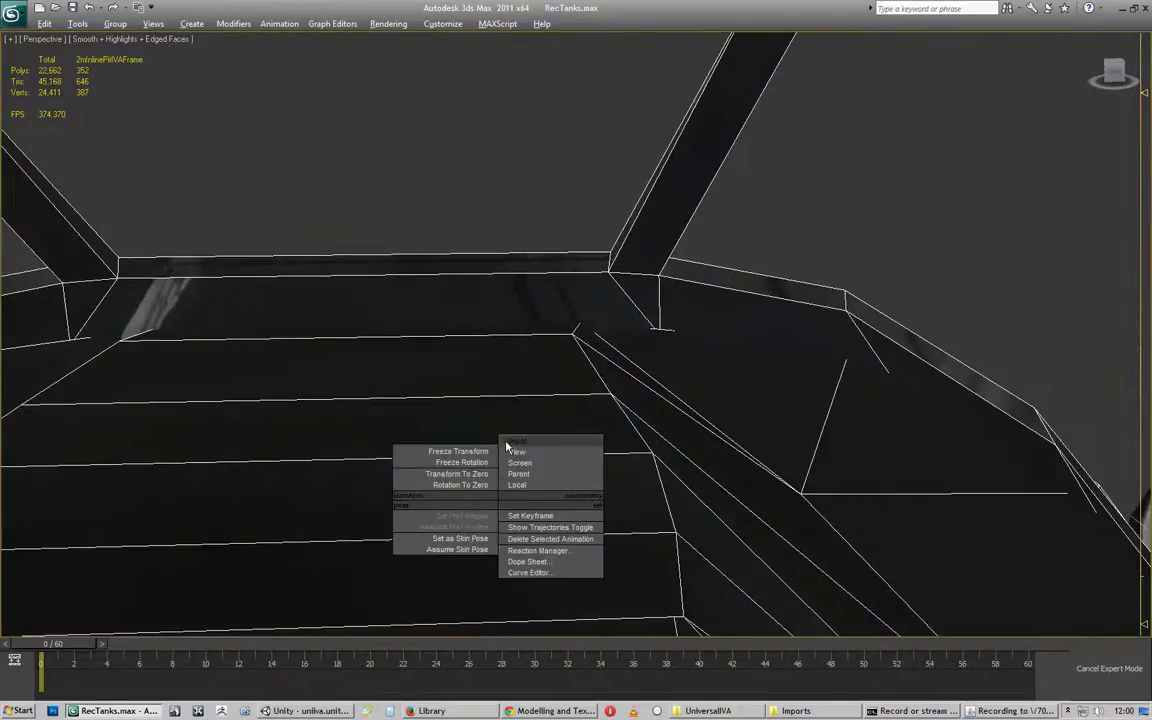
pyautogui.scroll(-10, 522, 285)
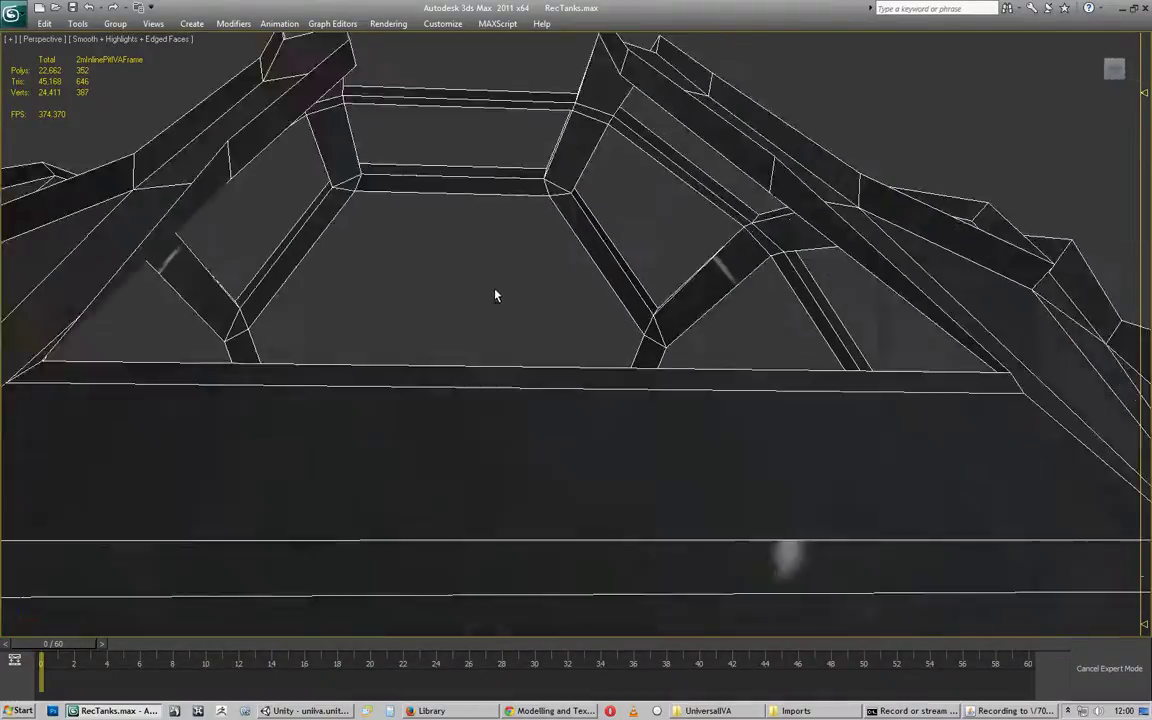
pyautogui.scroll(8, 490, 300)
pyautogui.moveTo(491, 311); pyautogui.dragTo(751, 250, button='middle')
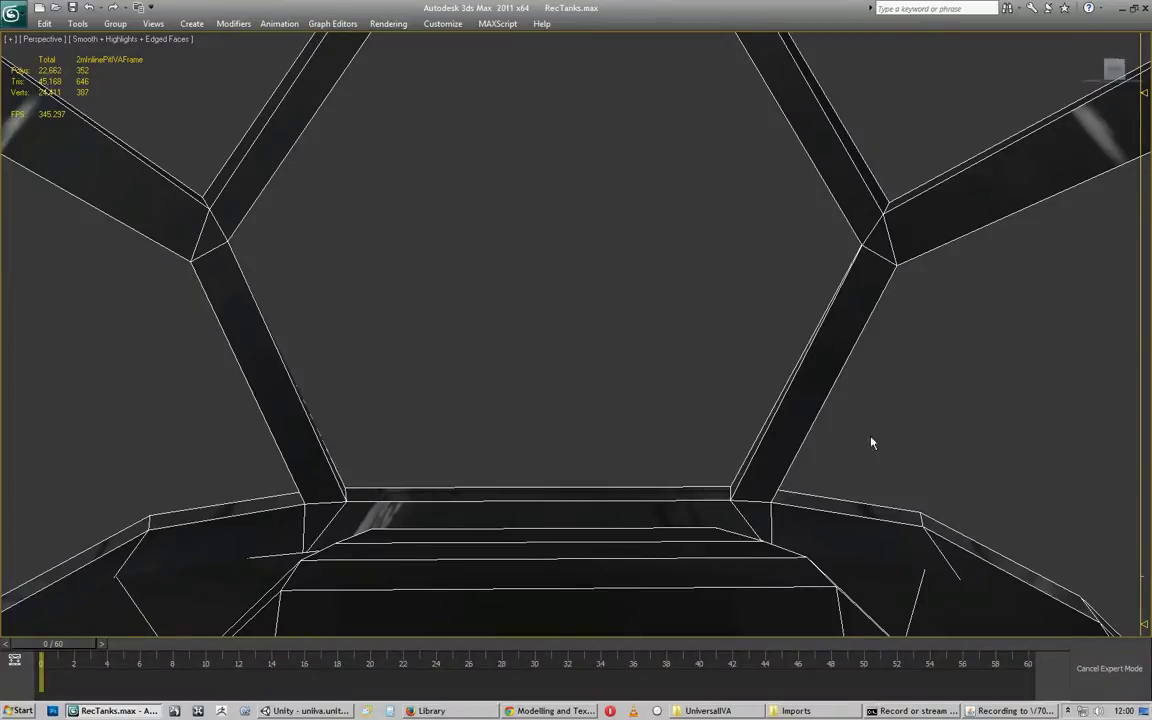
pyautogui.scroll(-5, 887, 430)
pyautogui.scroll(10, 548, 342)
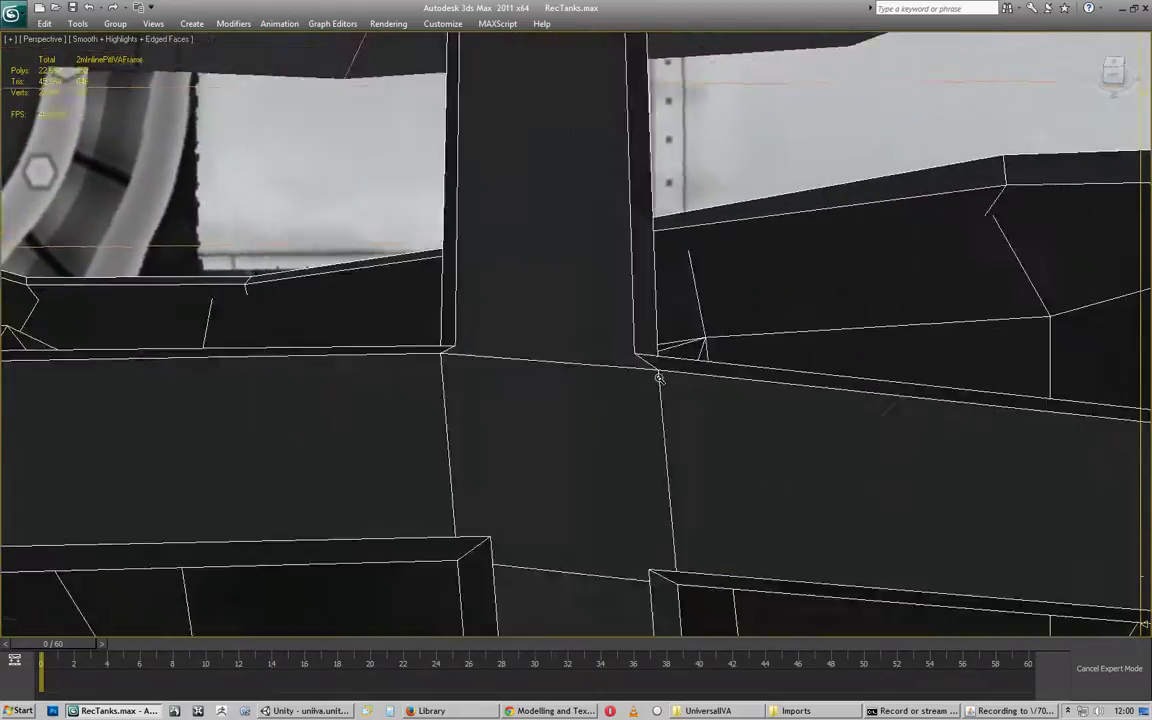
pyautogui.scroll(-10, 653, 378)
pyautogui.keyDown('alt'); pyautogui.moveTo(574, 298); pyautogui.dragTo(681, 294, button='middle'); pyautogui.keyUp('alt')
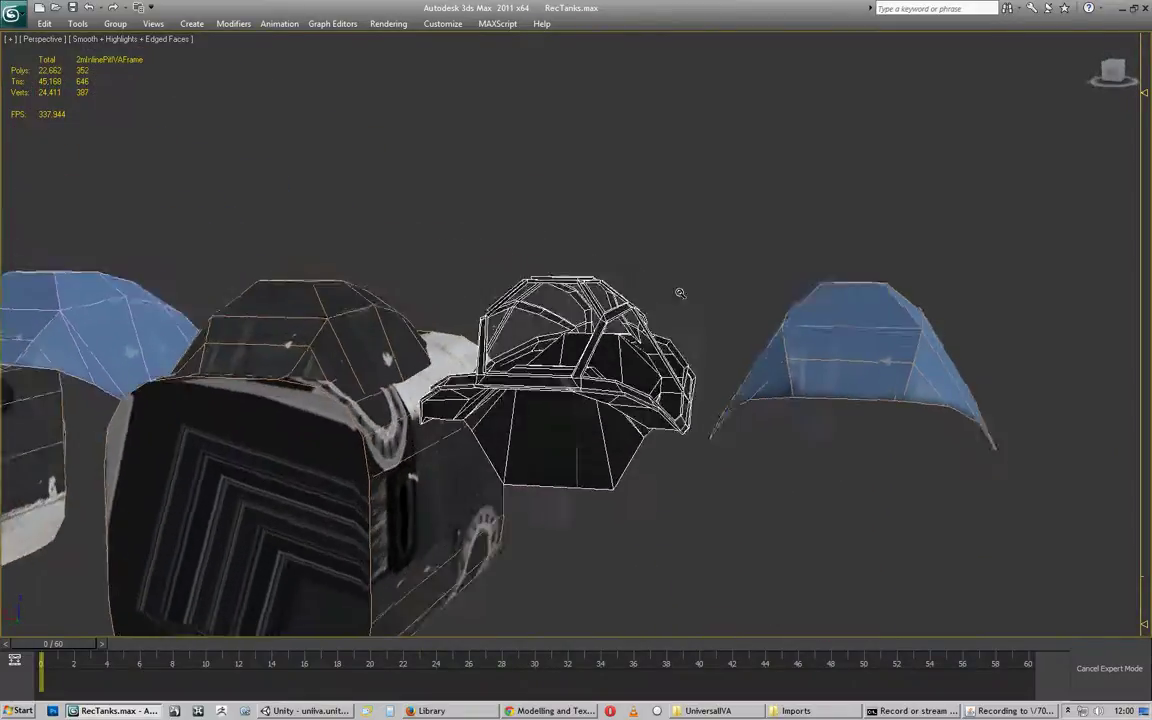
pyautogui.scroll(-8, 681, 294)
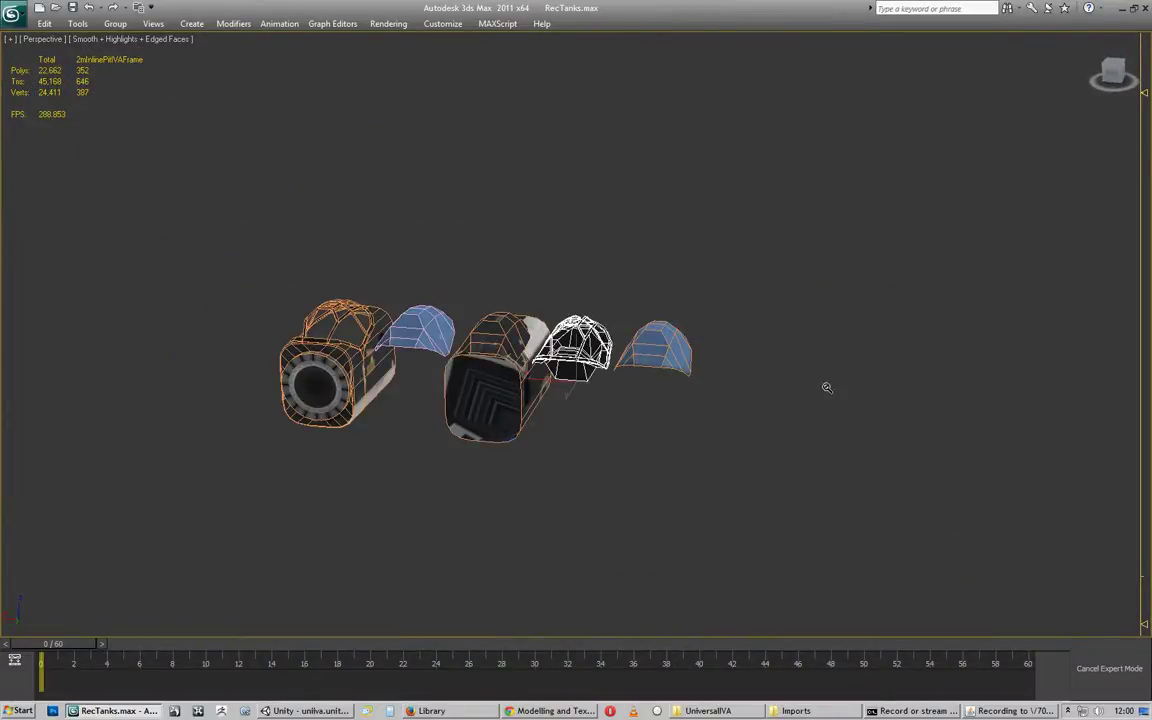
pyautogui.moveTo(766, 278); pyautogui.dragTo(674, 468)
pyautogui.press('z')
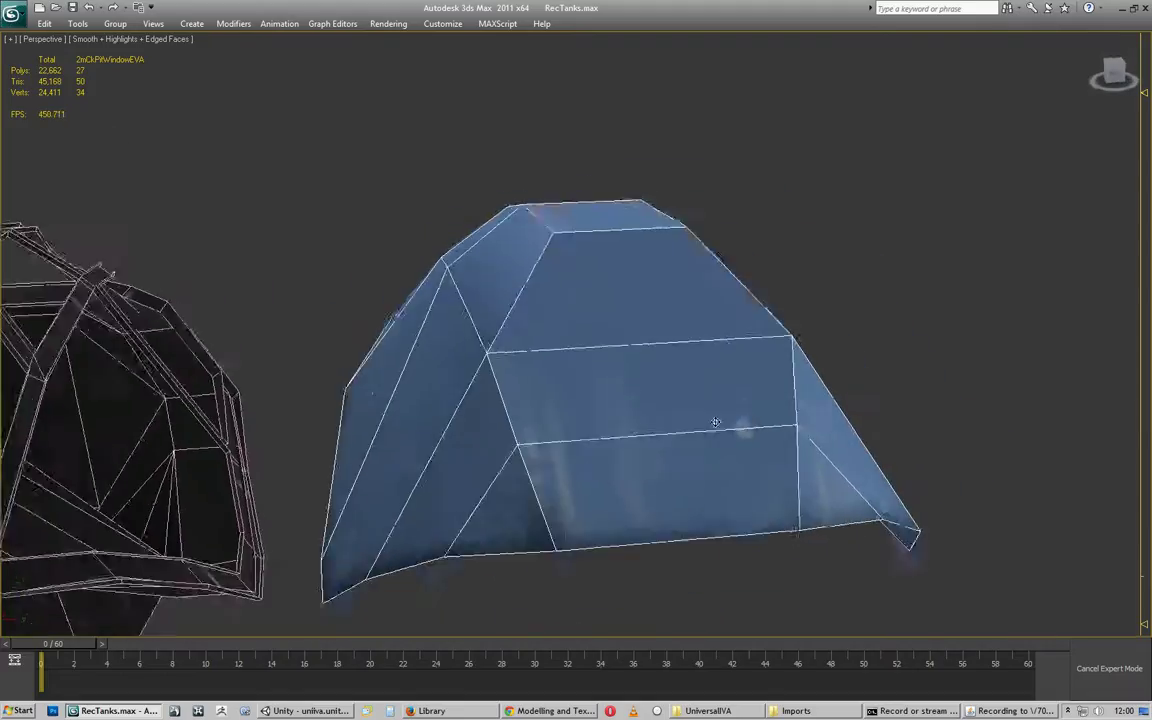
pyautogui.keyDown('alt'); pyautogui.moveTo(578, 490); pyautogui.dragTo(745, 413, button='middle'); pyautogui.keyUp('alt')
pyautogui.click(322, 165)
pyautogui.keyDown('alt'); pyautogui.moveTo(333, 140); pyautogui.dragTo(430, 225, button='middle'); pyautogui.keyUp('alt')
pyautogui.click(775, 320)
pyautogui.keyDown('alt'); pyautogui.moveTo(775, 320); pyautogui.dragTo(946, 277, button='middle'); pyautogui.keyUp('alt')
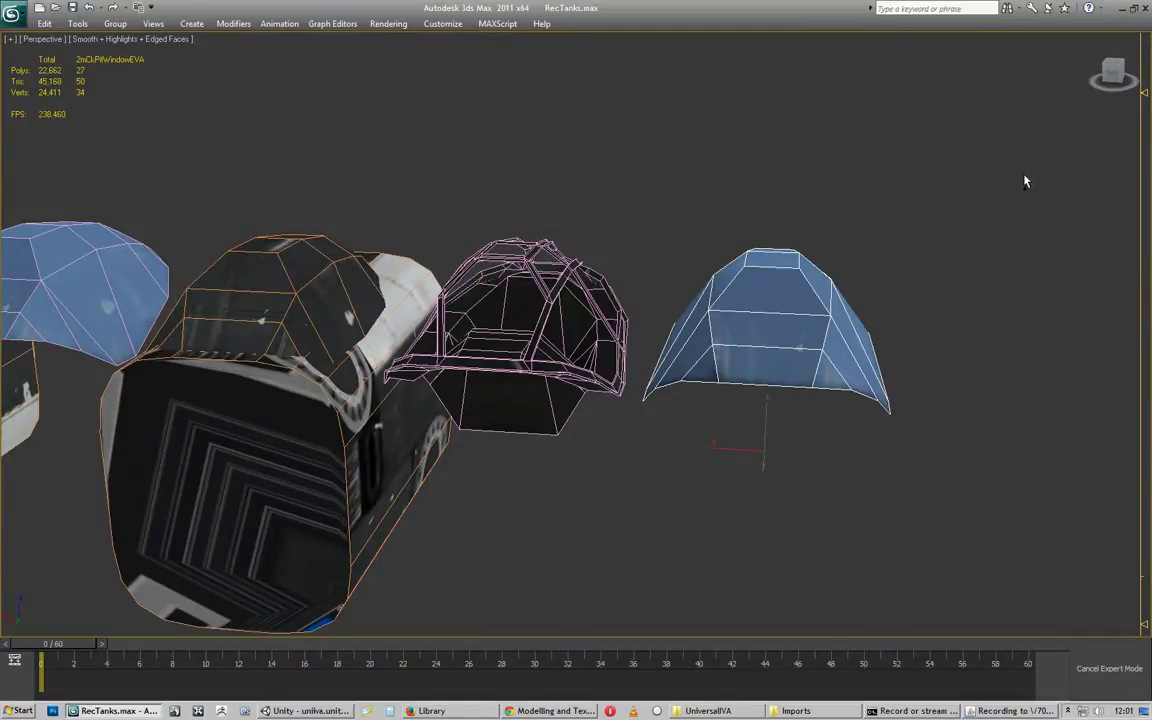
pyautogui.hotkey('ctrl', 'x')
# Select all polygons of the blue window dome to inspect them, then return to object level.
pyautogui.click(976, 261)
pyautogui.moveTo(749, 188); pyautogui.dragTo(502, 470)
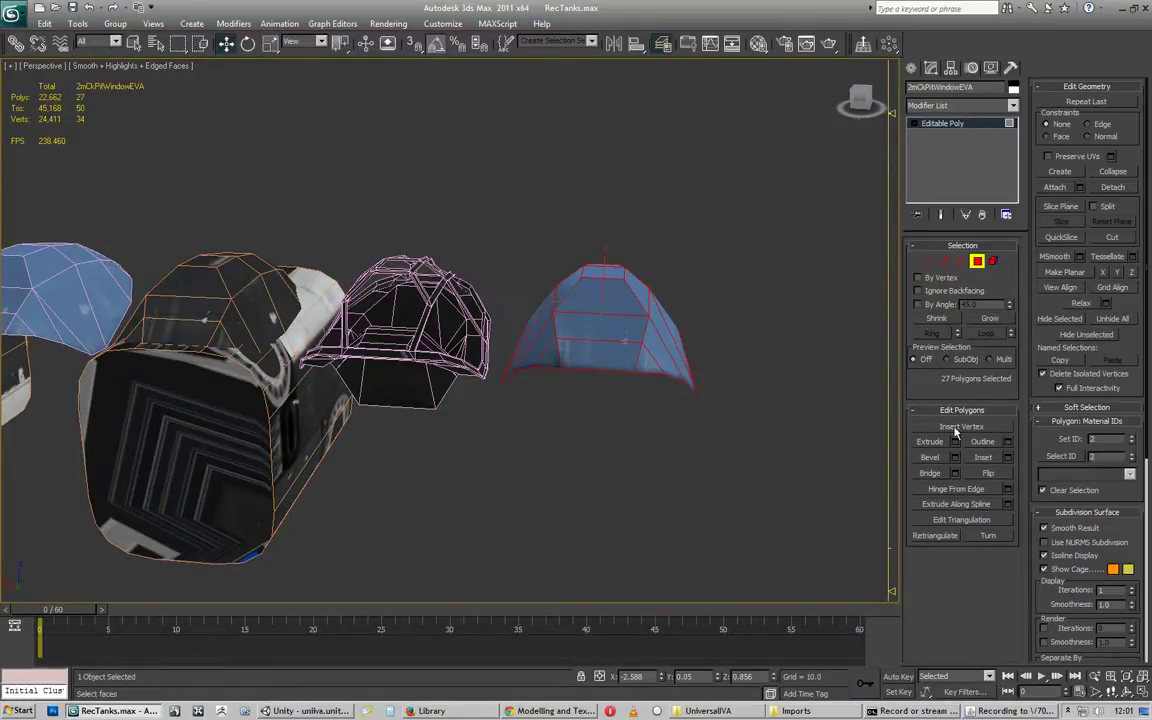
pyautogui.keyDown('alt'); pyautogui.moveTo(797, 430); pyautogui.dragTo(628, 362, button='middle'); pyautogui.keyUp('alt')
pyautogui.press('4')
# Select all six tank parts and zoom the viewport onto them.
pyautogui.keyDown('alt'); pyautogui.moveTo(604, 279); pyautogui.dragTo(361, 415, button='middle'); pyautogui.keyUp('alt')
pyautogui.scroll(5, 342, 437)
pyautogui.moveTo(463, 445); pyautogui.dragTo(556, 437, button='middle')
pyautogui.scroll(-8, 556, 437)
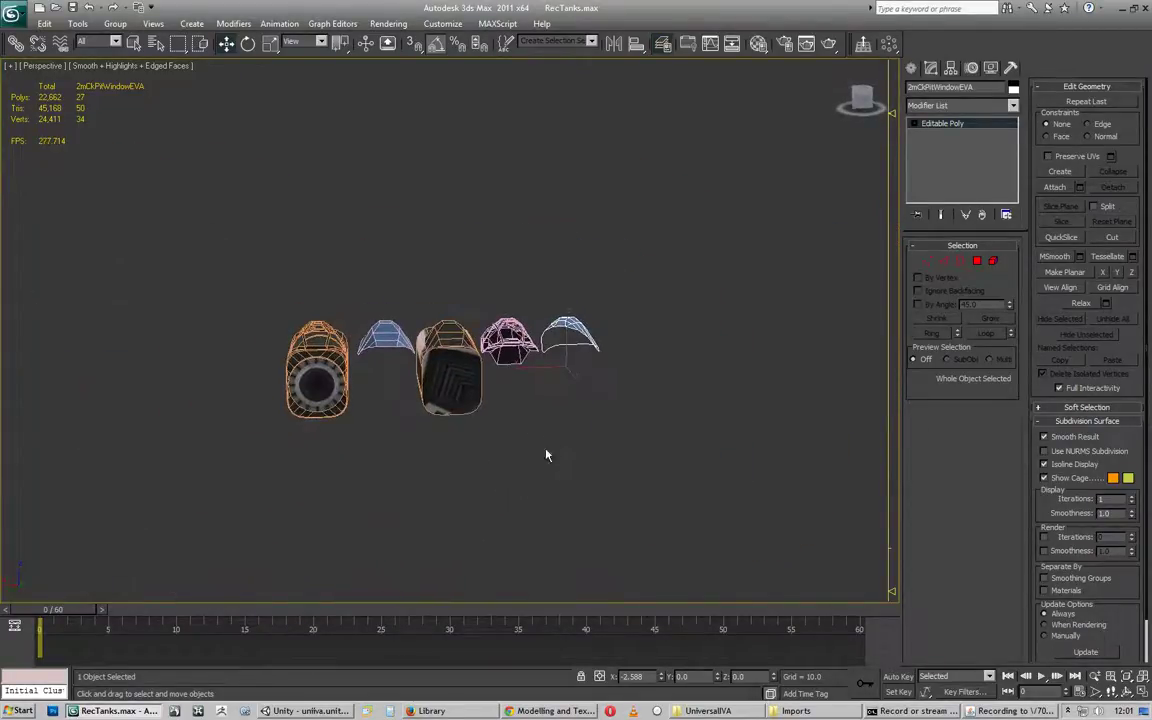
pyautogui.click(658, 419)
pyautogui.scroll(2, 637, 419)
pyautogui.keyDown('alt'); pyautogui.moveTo(637, 419); pyautogui.dragTo(520, 410, button='middle'); pyautogui.keyUp('alt')
pyautogui.hotkey('ctrl', 'a')
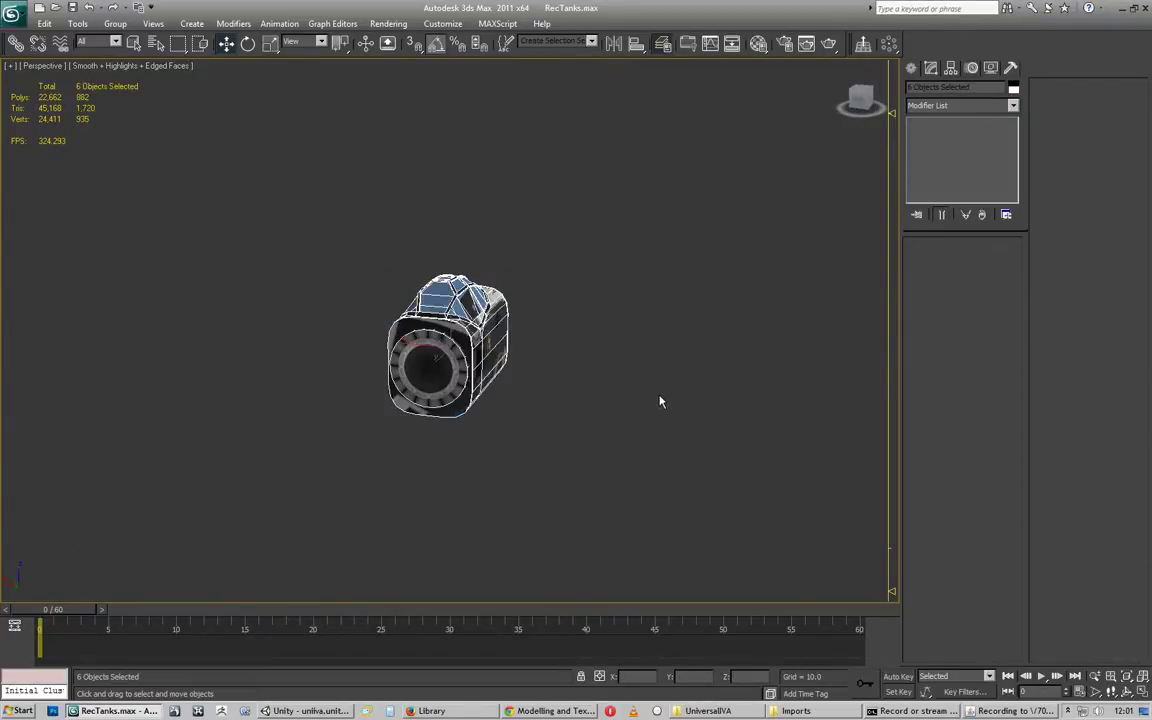
pyautogui.press('z')
# Orbit to a side view and drag a crossing selection around the four cockpit parts.
pyautogui.click(638, 424)
pyautogui.keyDown('alt'); pyautogui.moveTo(638, 424); pyautogui.dragTo(296, 400, button='middle'); pyautogui.keyUp('alt')
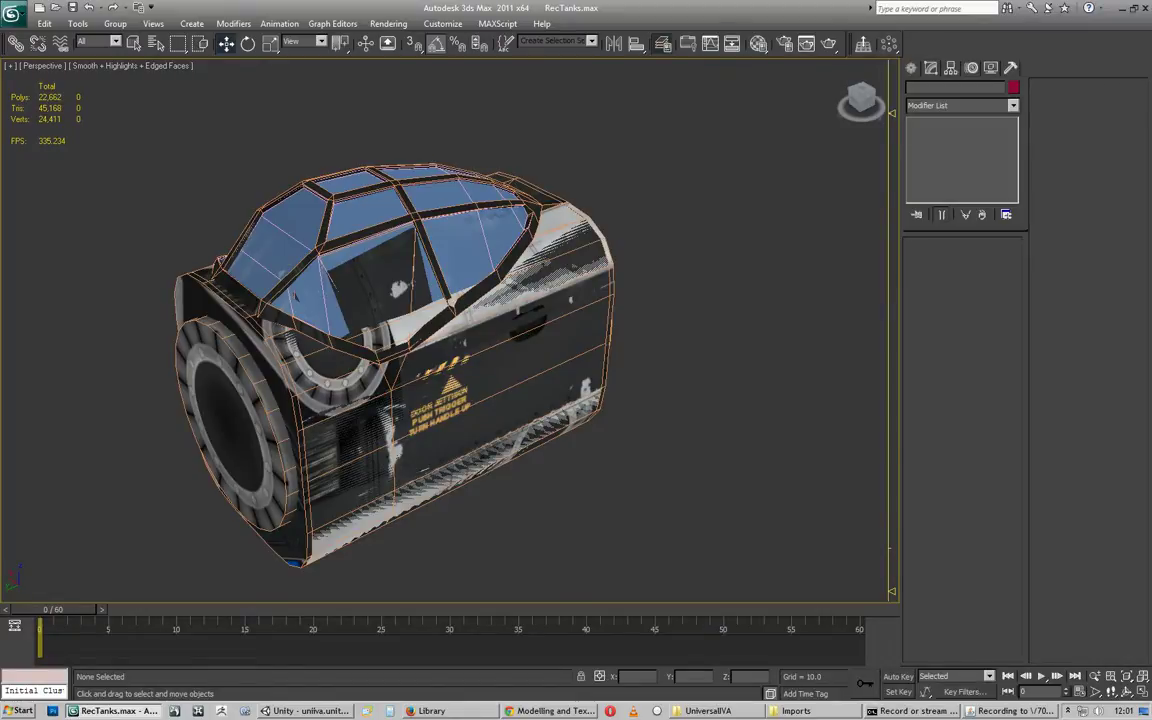
pyautogui.keyDown('alt'); pyautogui.moveTo(300, 305); pyautogui.dragTo(378, 399, button='middle'); pyautogui.keyUp('alt')
pyautogui.moveTo(731, 160); pyautogui.dragTo(492, 222)
pyautogui.keyDown('alt'); pyautogui.moveTo(492, 222); pyautogui.dragTo(211, 231, button='middle'); pyautogui.keyUp('alt')
# Start an export from the application menu, then cancel the file chooser.
pyautogui.click(12, 12)
pyautogui.moveTo(88, 238)
pyautogui.click(166, 158)
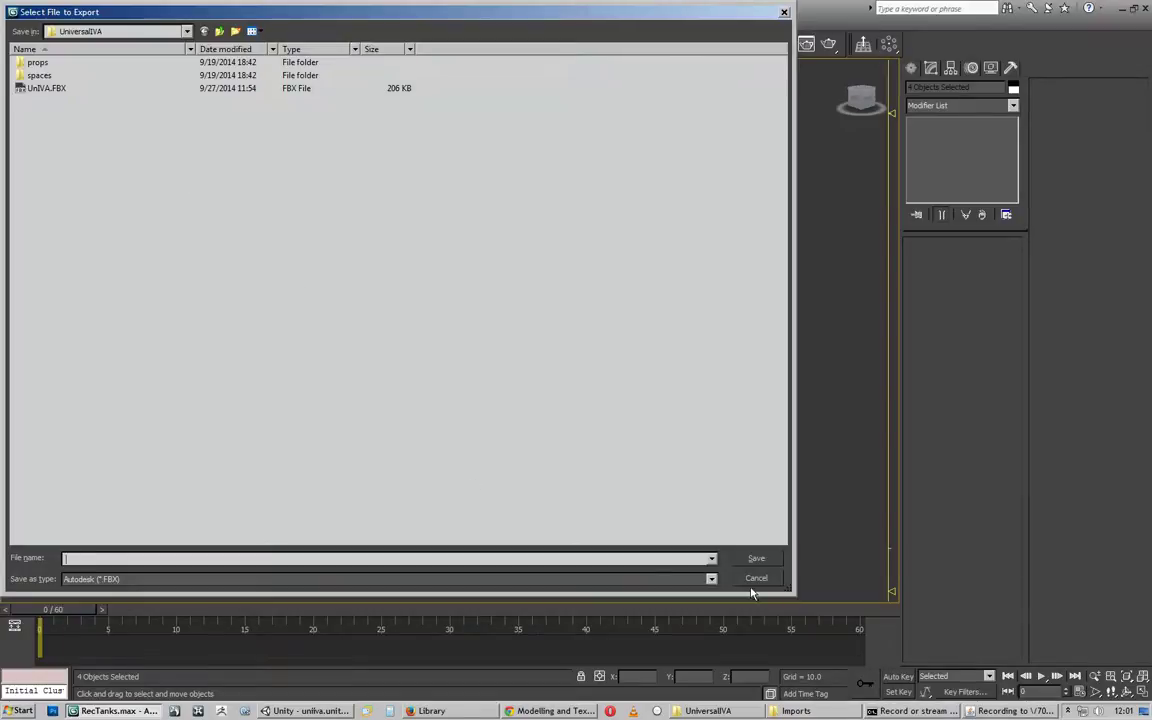
pyautogui.click(756, 581)
# Export the selection to the KSP Parts folder as IVADemo in FBX format.
pyautogui.click(12, 12)
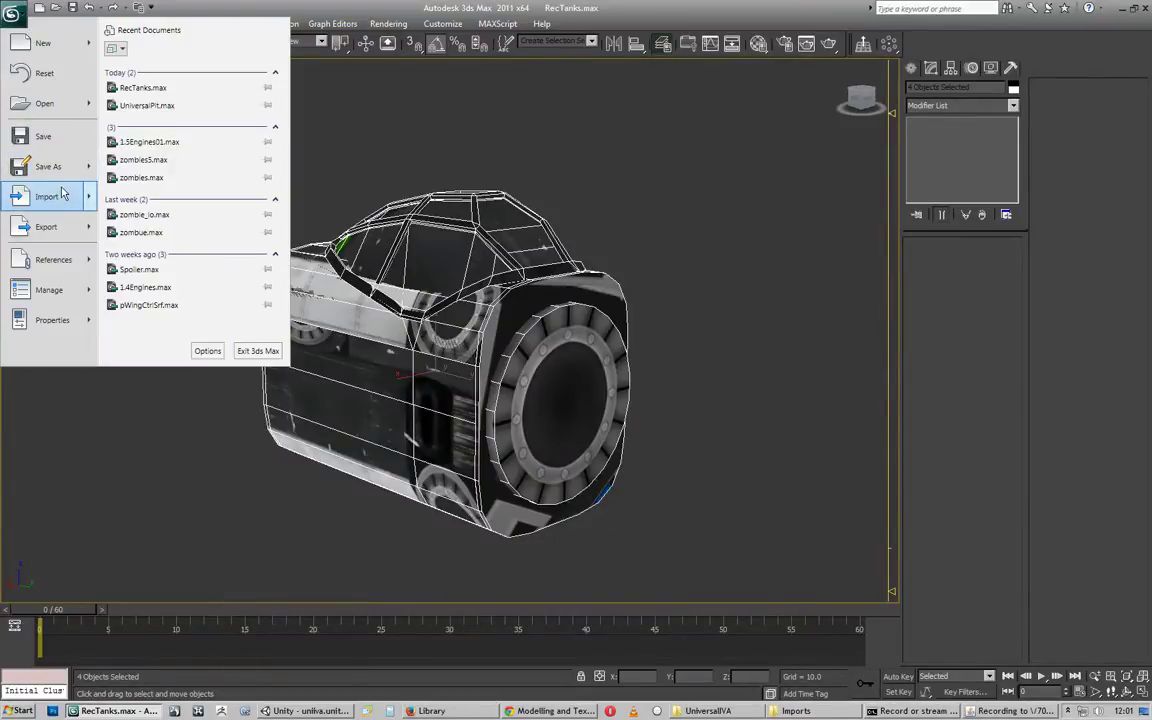
pyautogui.moveTo(64, 192)
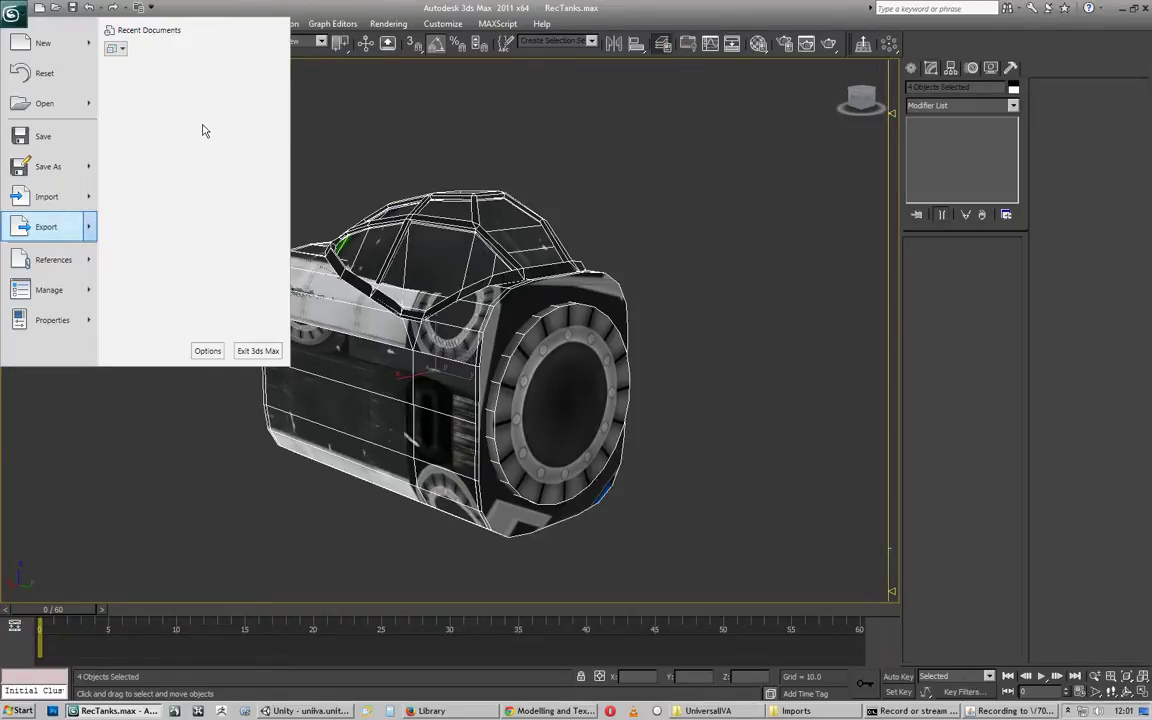
pyautogui.press('Return')
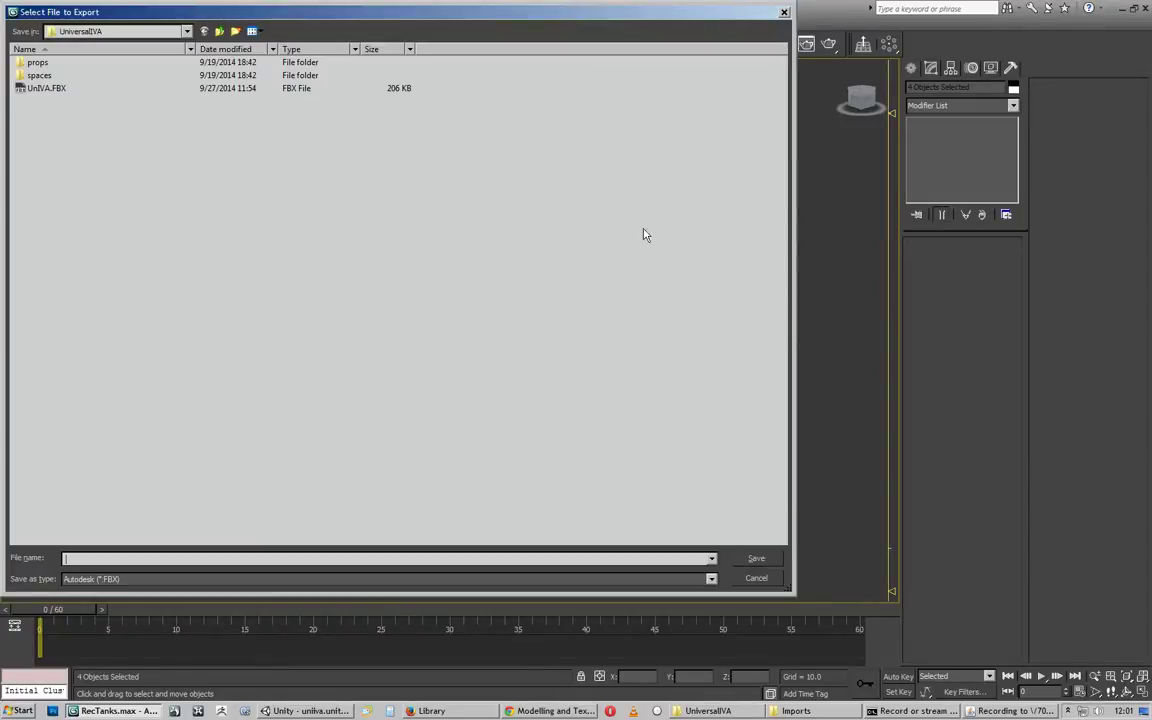
pyautogui.click(215, 32)
pyautogui.doubleClick(70, 322)
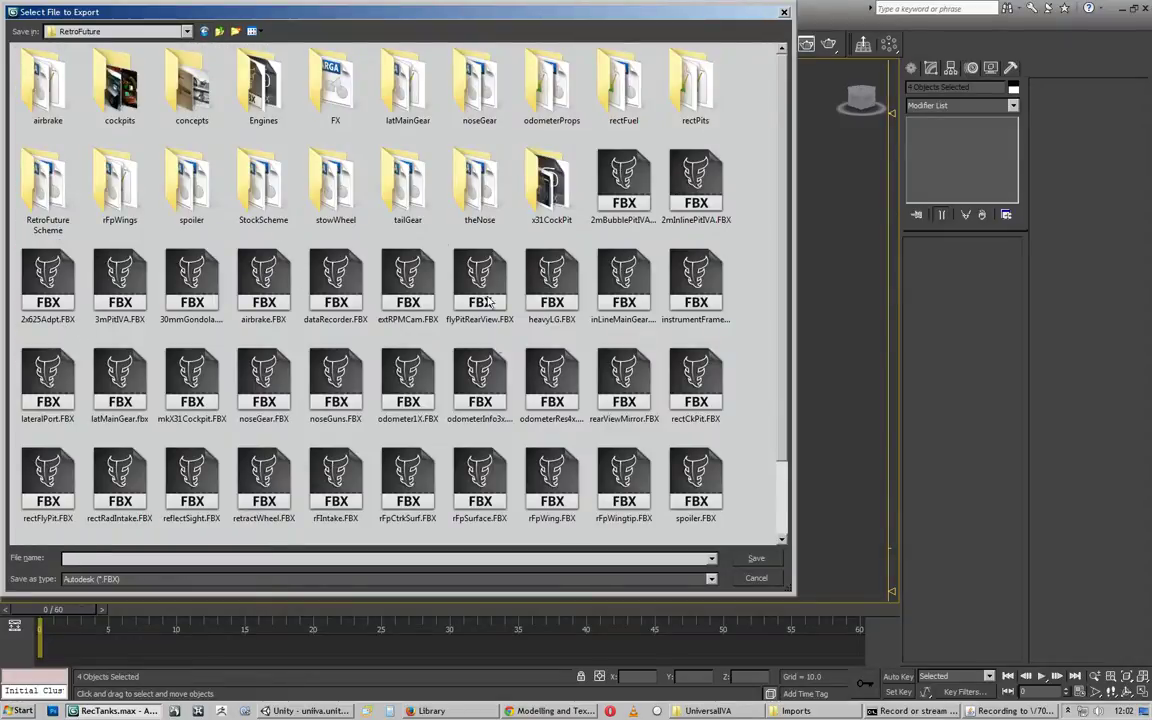
pyautogui.click(204, 32)
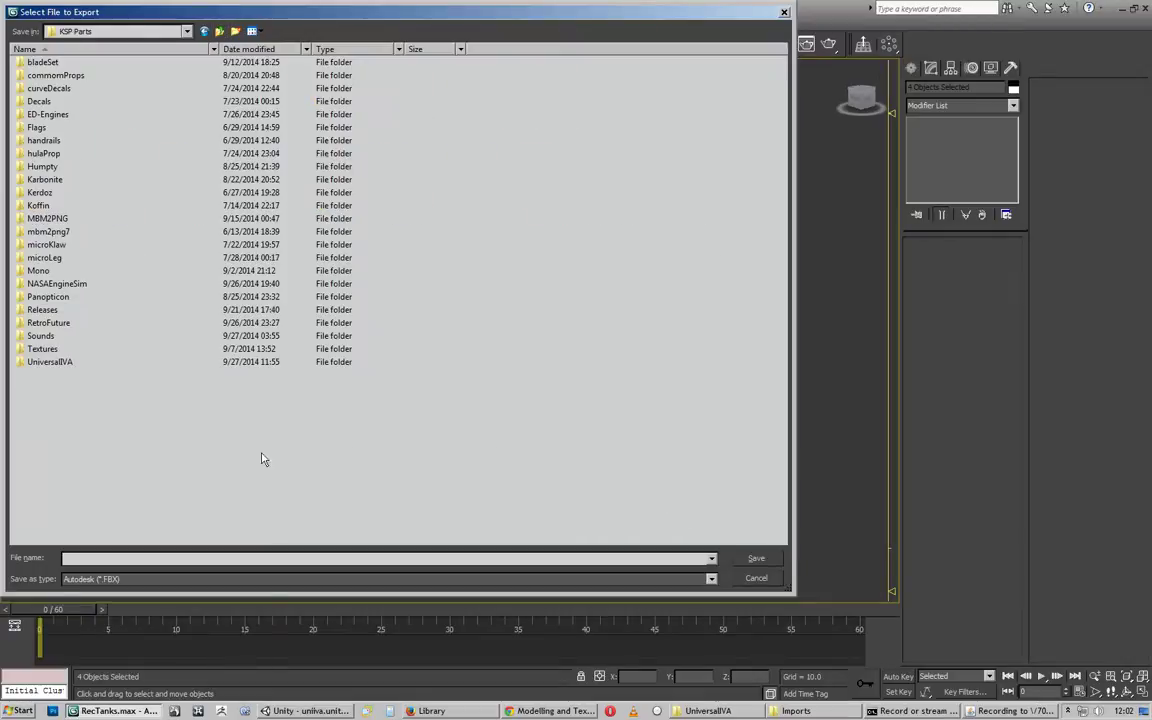
pyautogui.write('ivad')
pyautogui.write('IVADemo')
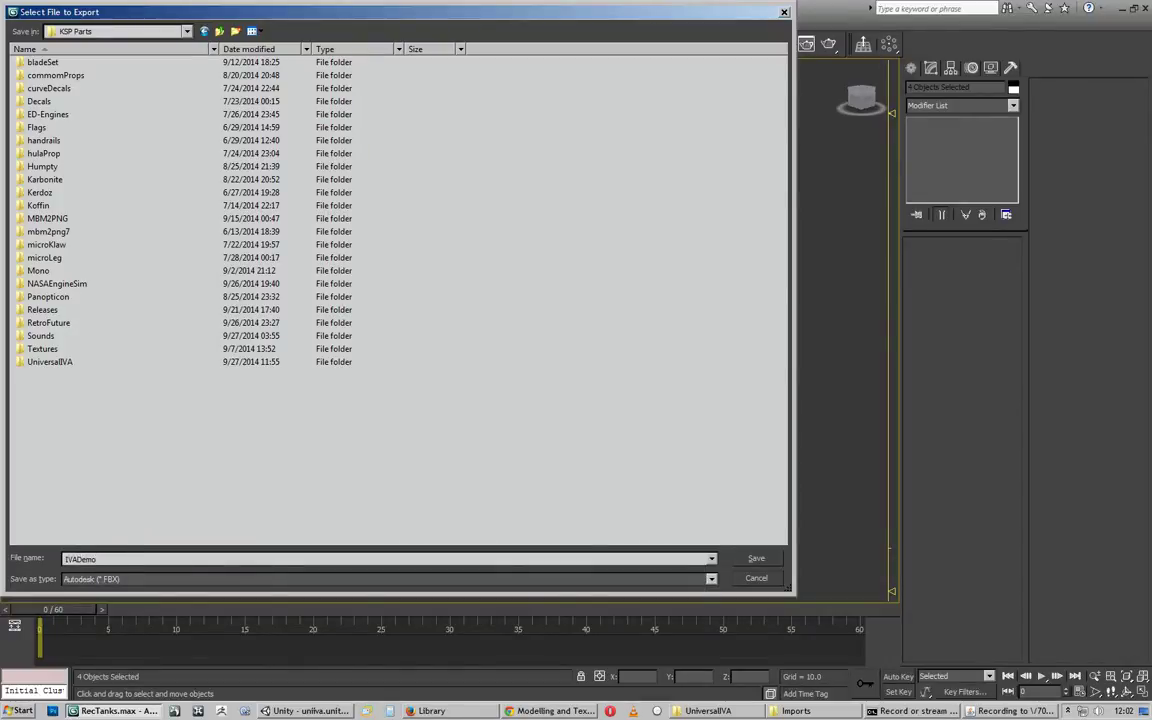
pyautogui.press('Return')
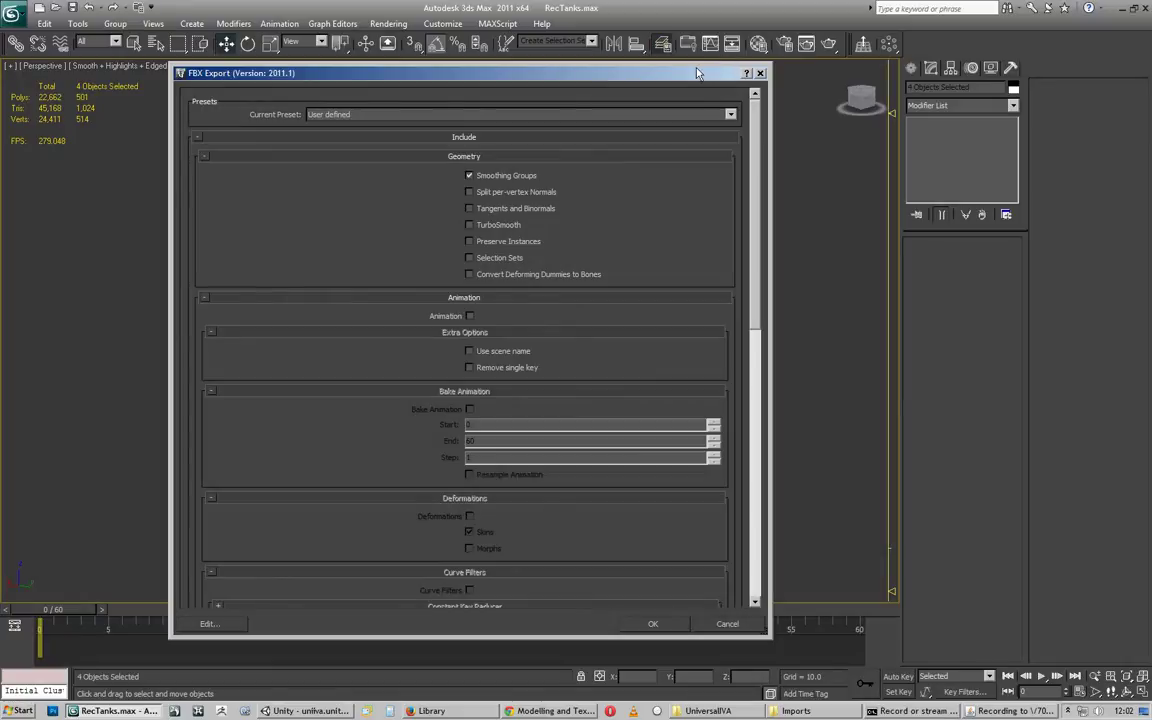
# Review the FBX Export options, keep Y-up as the up axis, and confirm the export.
pyautogui.moveTo(699, 73); pyautogui.dragTo(617, 81)
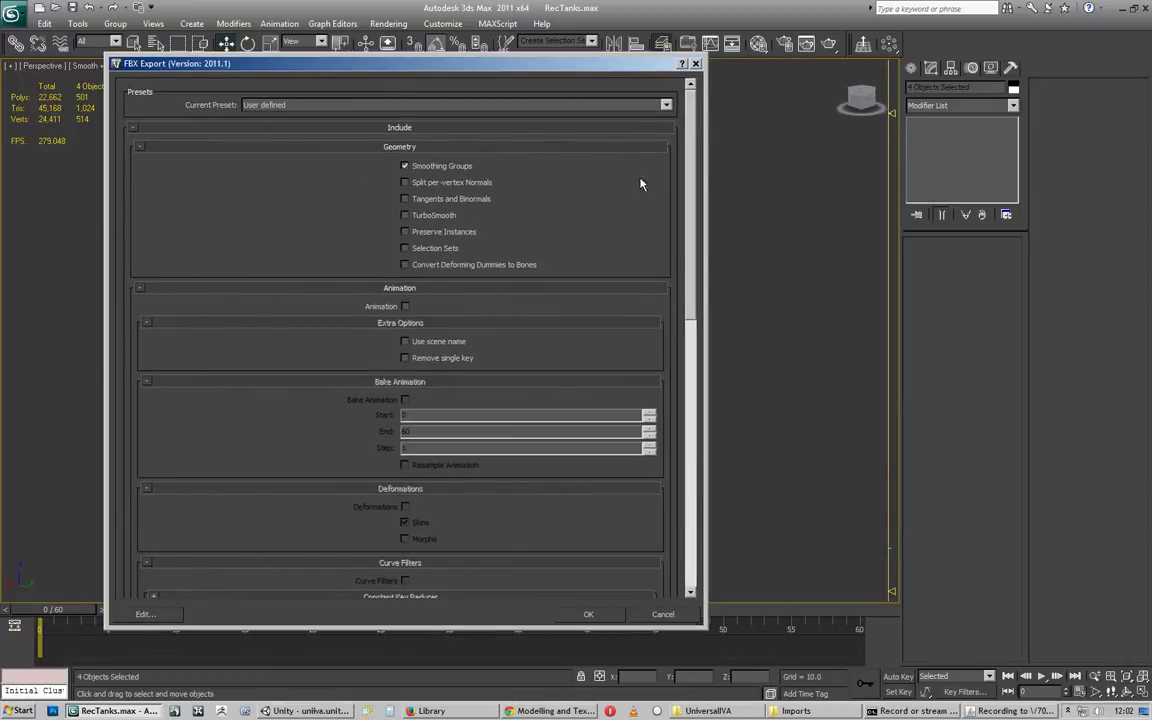
pyautogui.moveTo(690, 236); pyautogui.dragTo(665, 481)
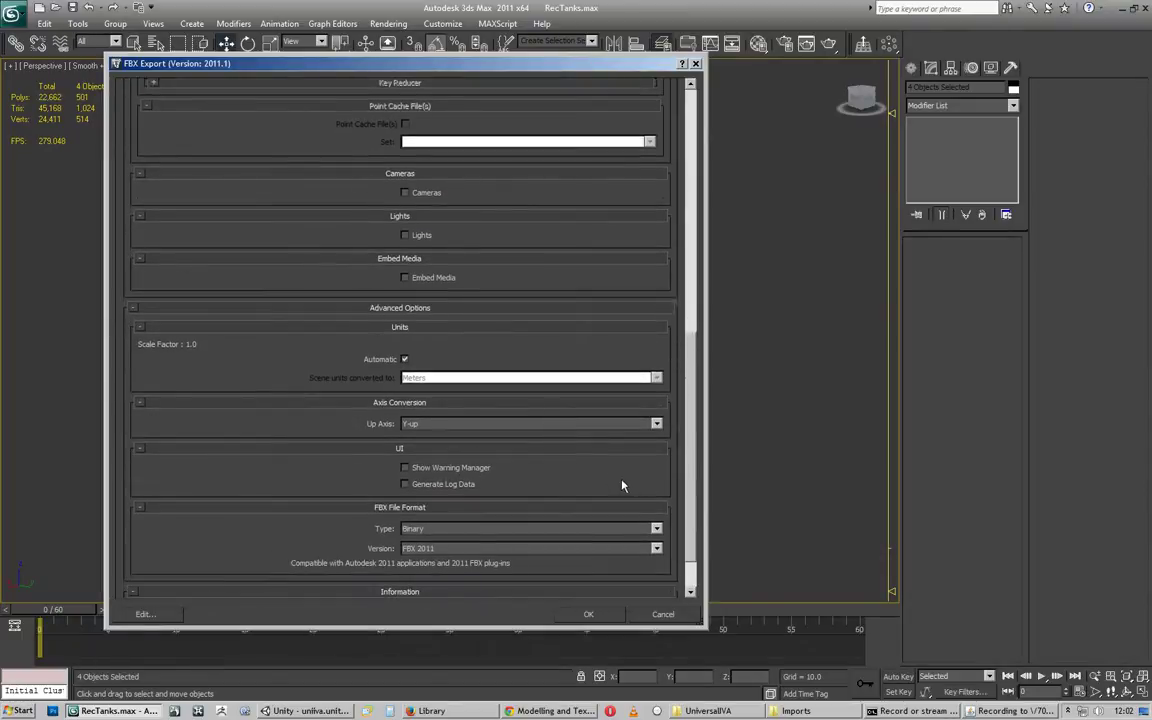
pyautogui.scroll(-1, 673, 523)
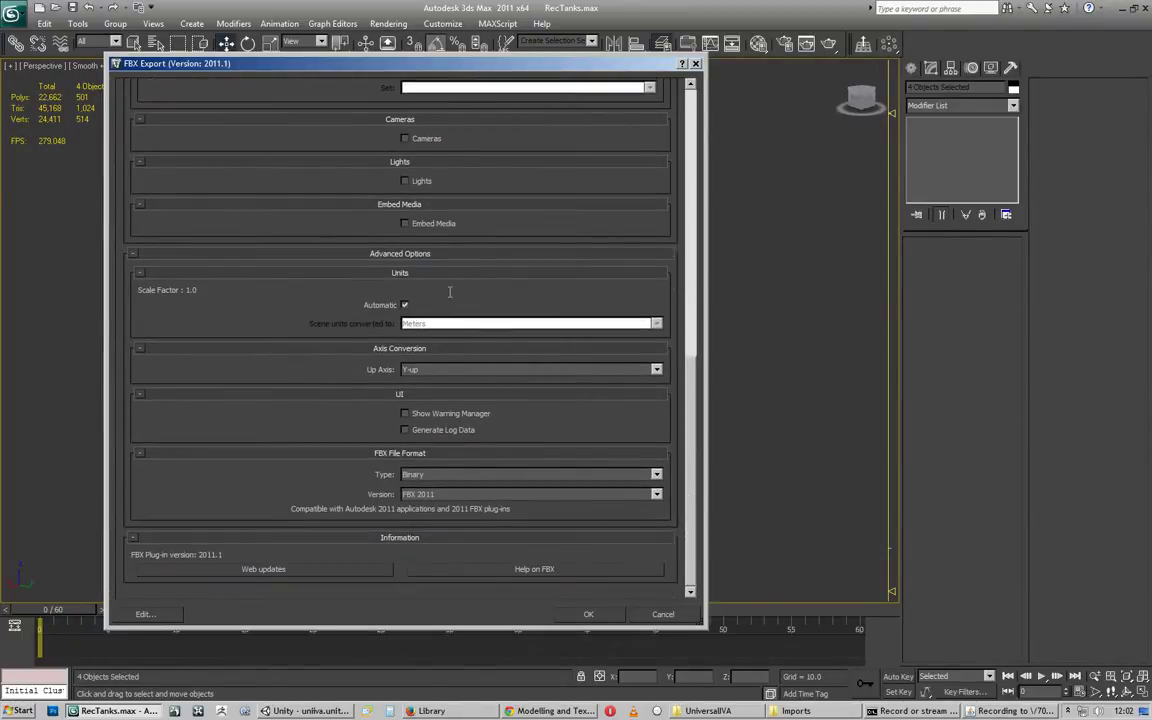
pyautogui.click(460, 372)
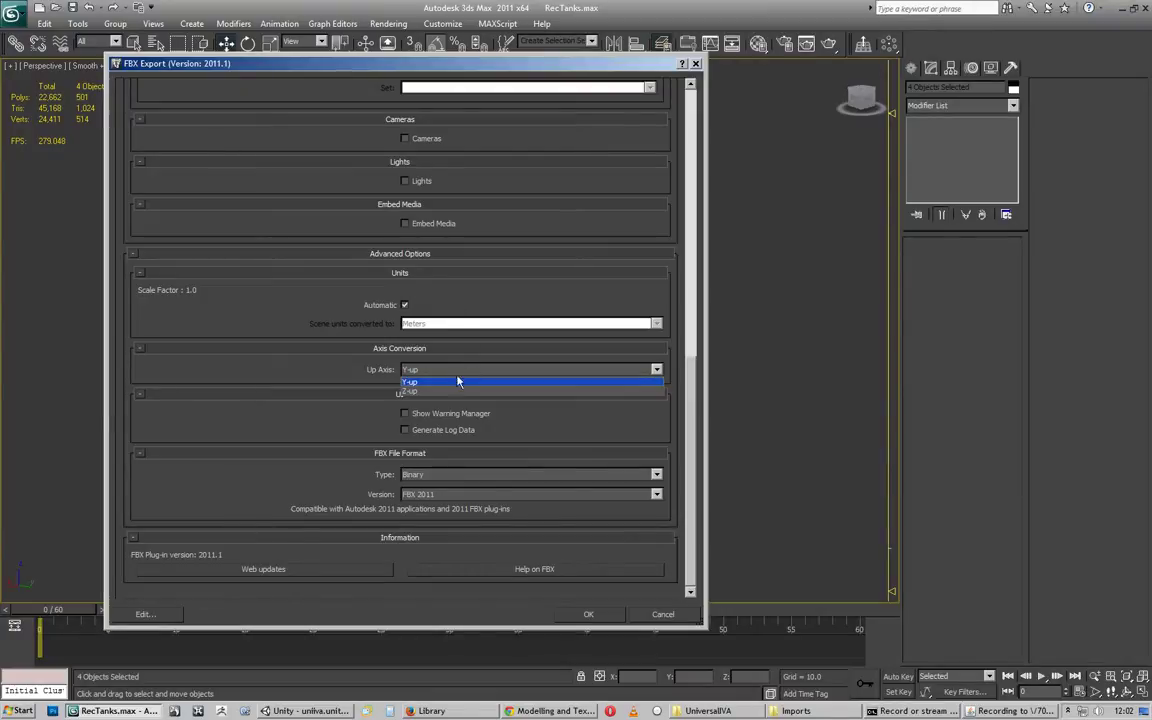
pyautogui.click(458, 381)
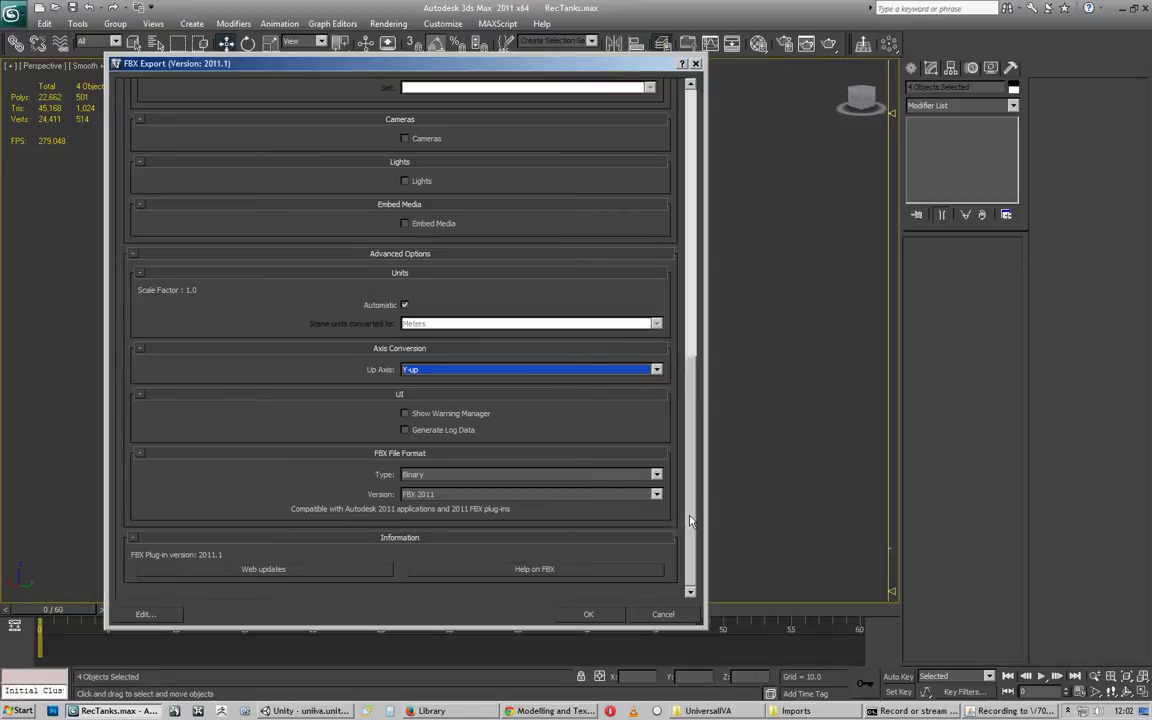
pyautogui.scroll(5, 620, 465)
pyautogui.scroll(2, 686, 410)
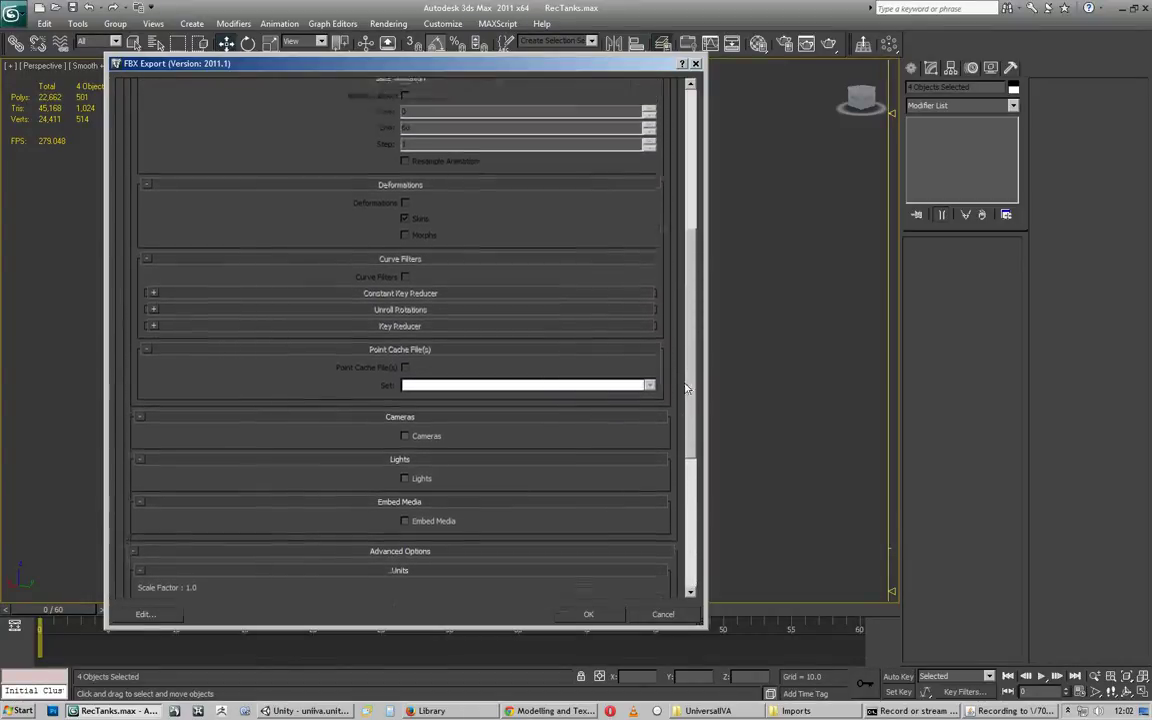
pyautogui.scroll(-3, 637, 432)
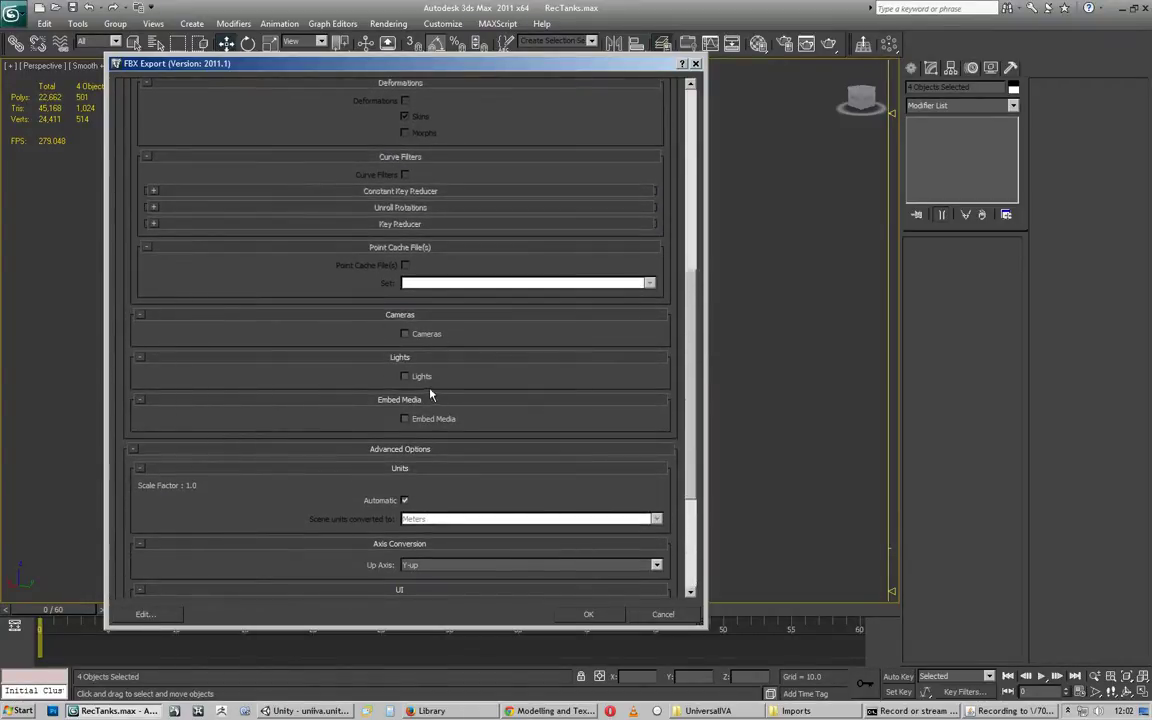
pyautogui.scroll(2, 690, 370)
pyautogui.moveTo(694, 372); pyautogui.dragTo(695, 168)
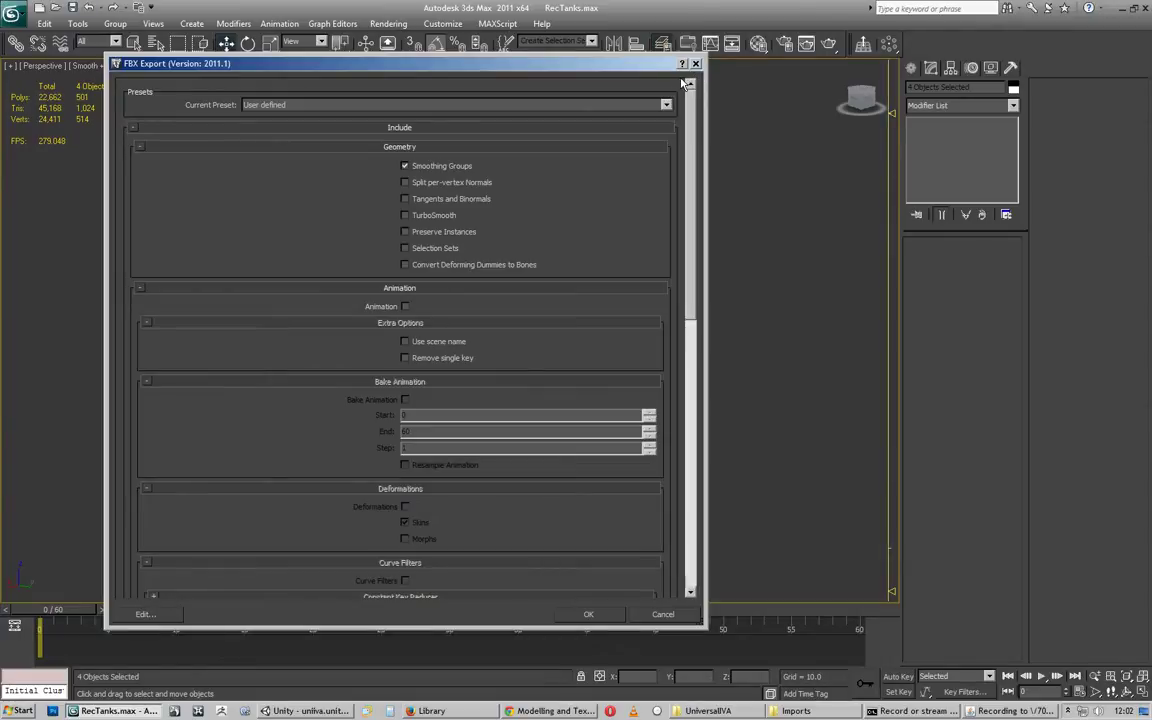
pyautogui.click(596, 617)
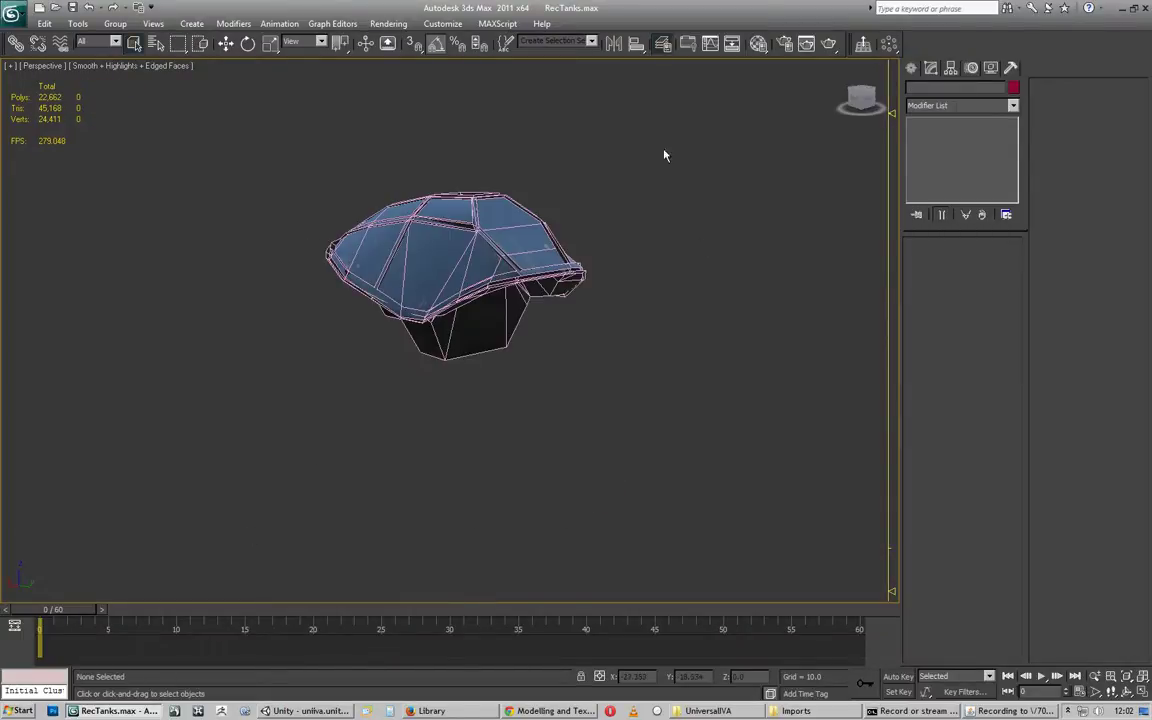
# Select 2mInlinePitVAWindow and inspect its polygons from the side.
pyautogui.scroll(5, 402, 416)
pyautogui.keyDown('alt'); pyautogui.moveTo(402, 416); pyautogui.dragTo(760, 290, button='middle'); pyautogui.keyUp('alt')
pyautogui.click(621, 307)
pyautogui.press('4')
pyautogui.moveTo(620, 334)
pyautogui.keyDown('alt'); pyautogui.mouseDown(button='middle')
pyautogui.moveTo(725, 314)
pyautogui.moveTo(727, 369)
pyautogui.mouseUp(button='middle'); pyautogui.keyUp('alt')
pyautogui.scroll(-10, 728, 342)
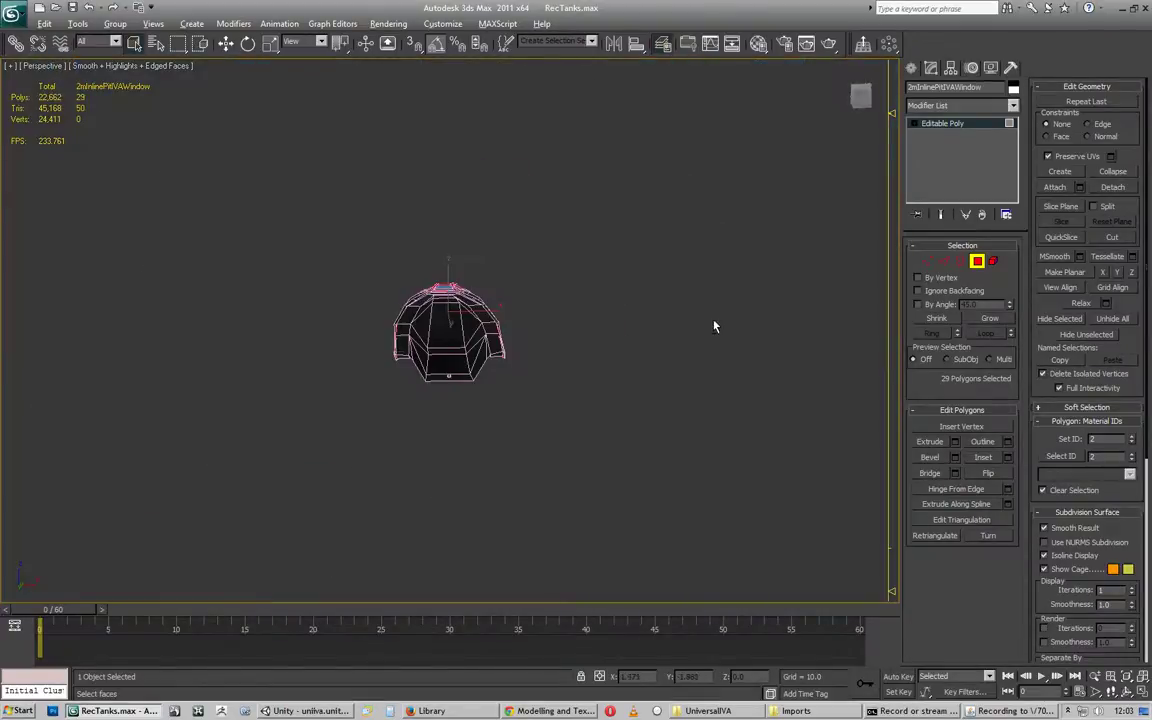
pyautogui.keyDown('alt'); pyautogui.moveTo(714, 326); pyautogui.dragTo(602, 391, button='middle'); pyautogui.keyUp('alt')
pyautogui.scroll(8, 602, 390)
pyautogui.scroll(-8, 600, 393)
pyautogui.click(977, 261)
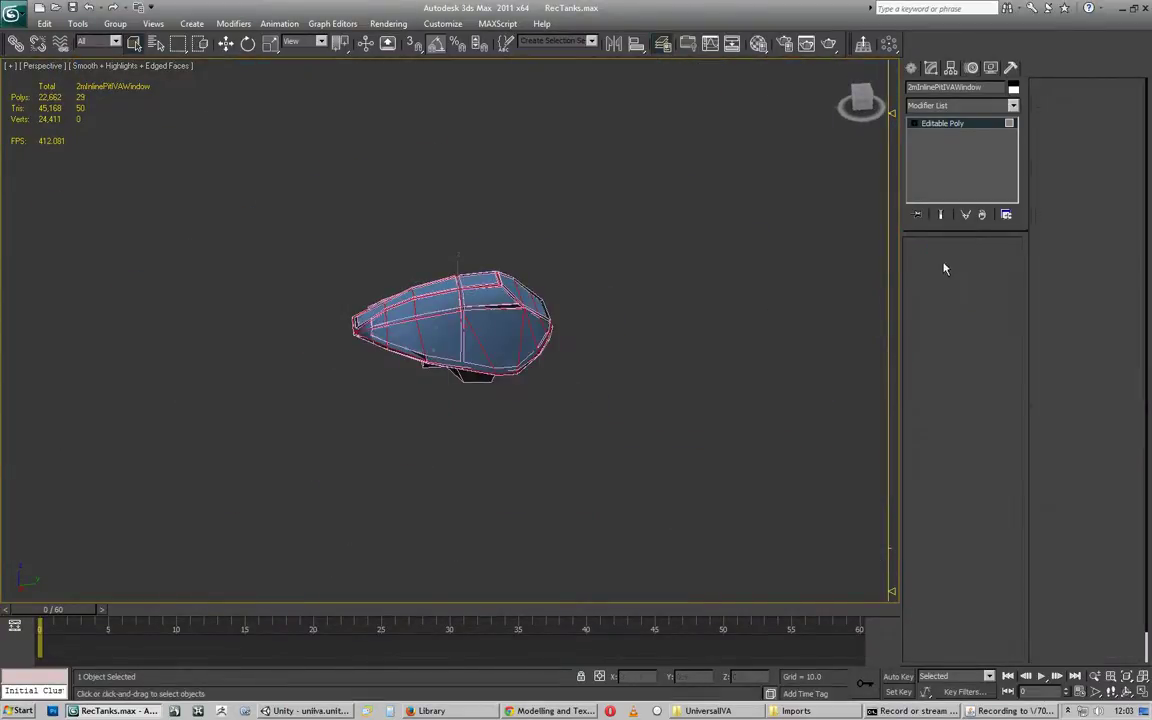
# Set the window's Object Properties to display By Object so it becomes see-through.
pyautogui.rightClick(527, 306)
pyautogui.click(503, 400)
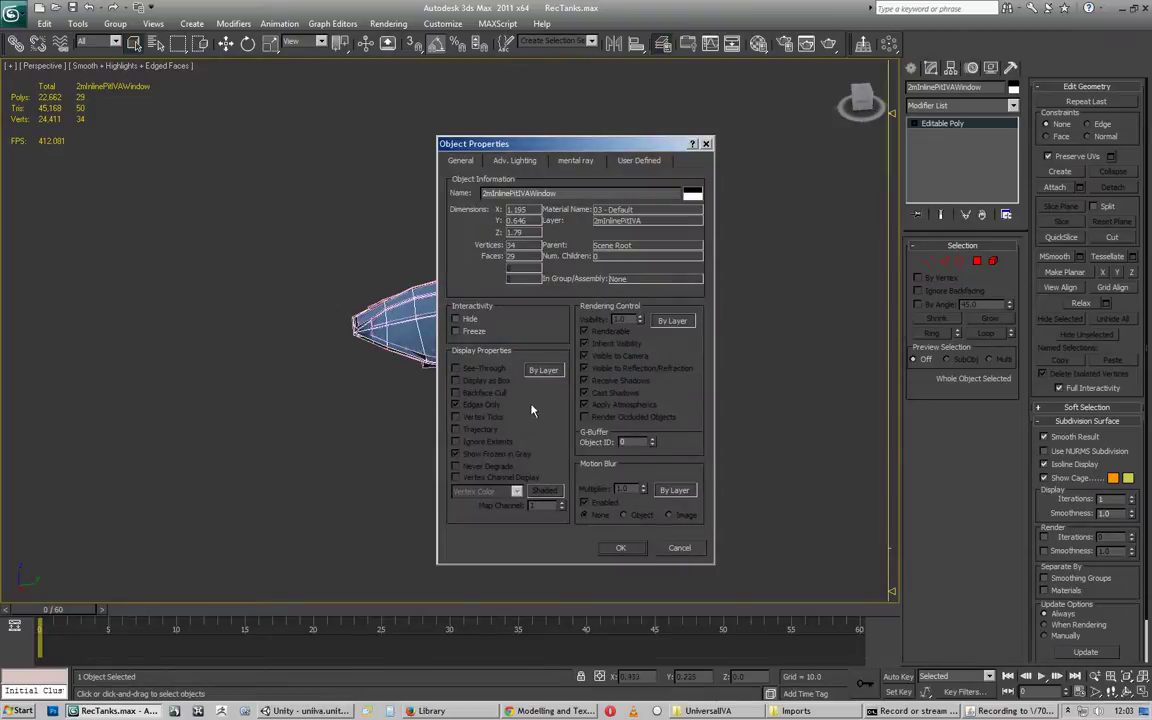
pyautogui.click(552, 372)
pyautogui.click(620, 548)
pyautogui.keyDown('alt'); pyautogui.moveTo(609, 545); pyautogui.dragTo(463, 337, button='middle'); pyautogui.keyUp('alt')
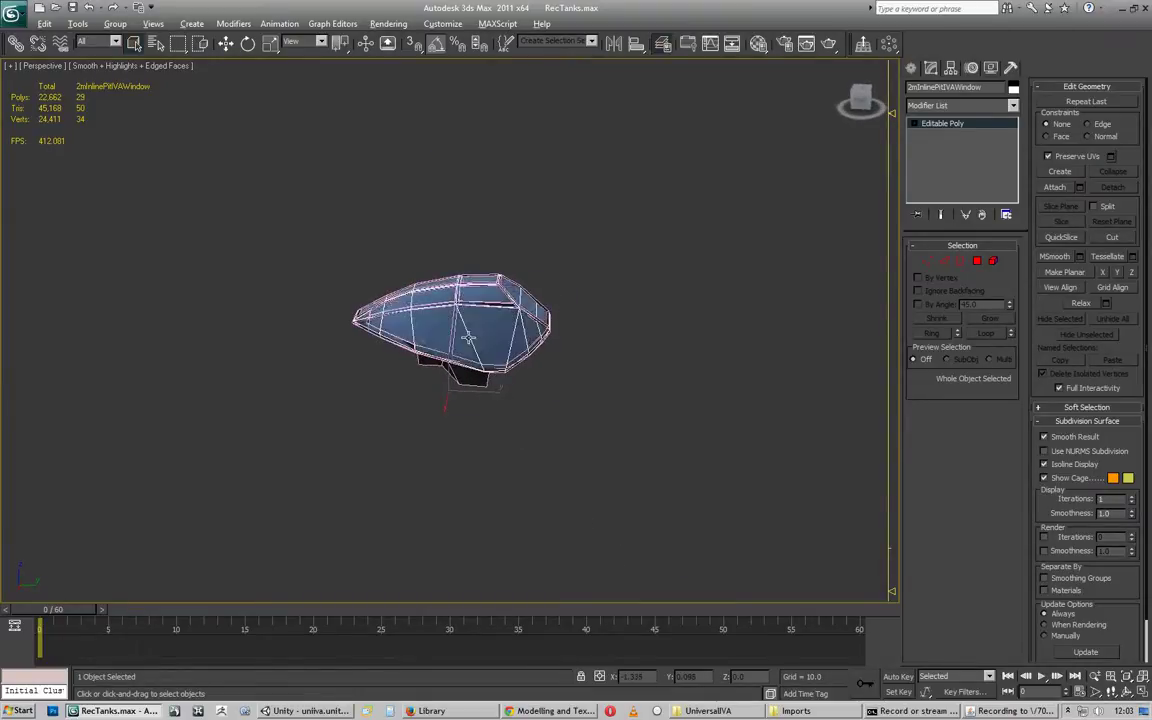
pyautogui.rightClick(467, 338)
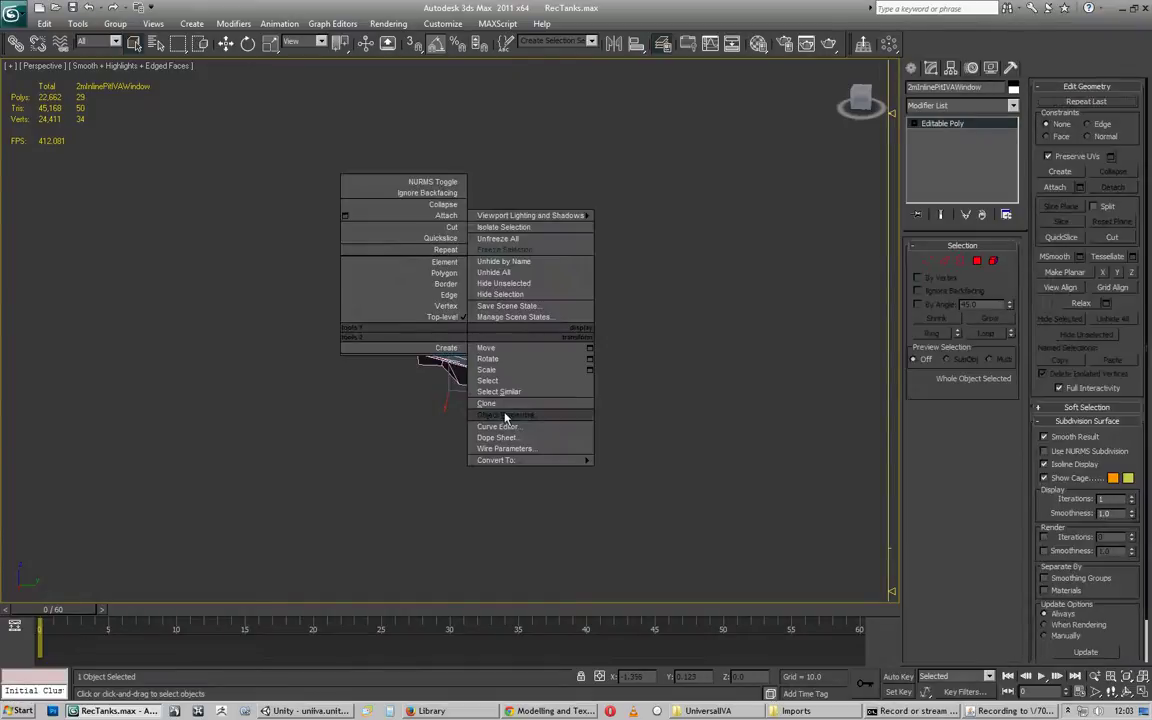
pyautogui.click(505, 415)
pyautogui.click(619, 548)
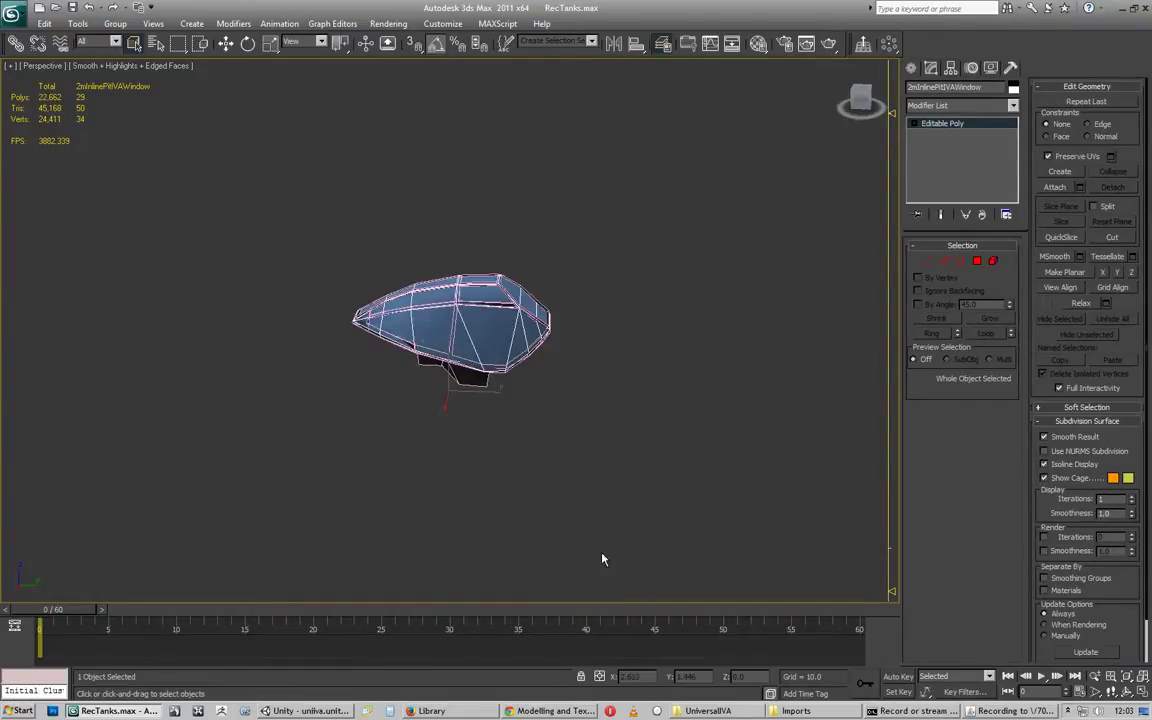
# Flip the normals of the 29 window polygons and select both cockpit objects.
pyautogui.click(977, 261)
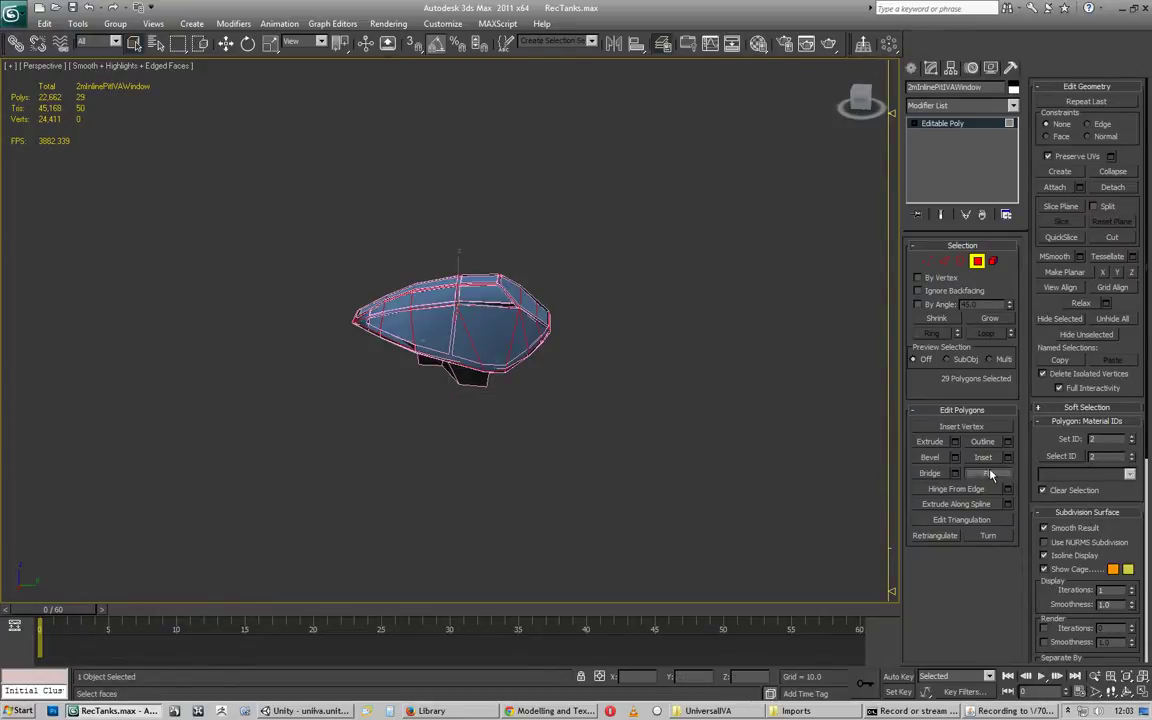
pyautogui.click(989, 473)
pyautogui.click(548, 378)
pyautogui.scroll(5, 548, 378)
pyautogui.keyDown('alt'); pyautogui.moveTo(548, 378); pyautogui.dragTo(480, 310, button='middle'); pyautogui.keyUp('alt')
pyautogui.click(40, 467)
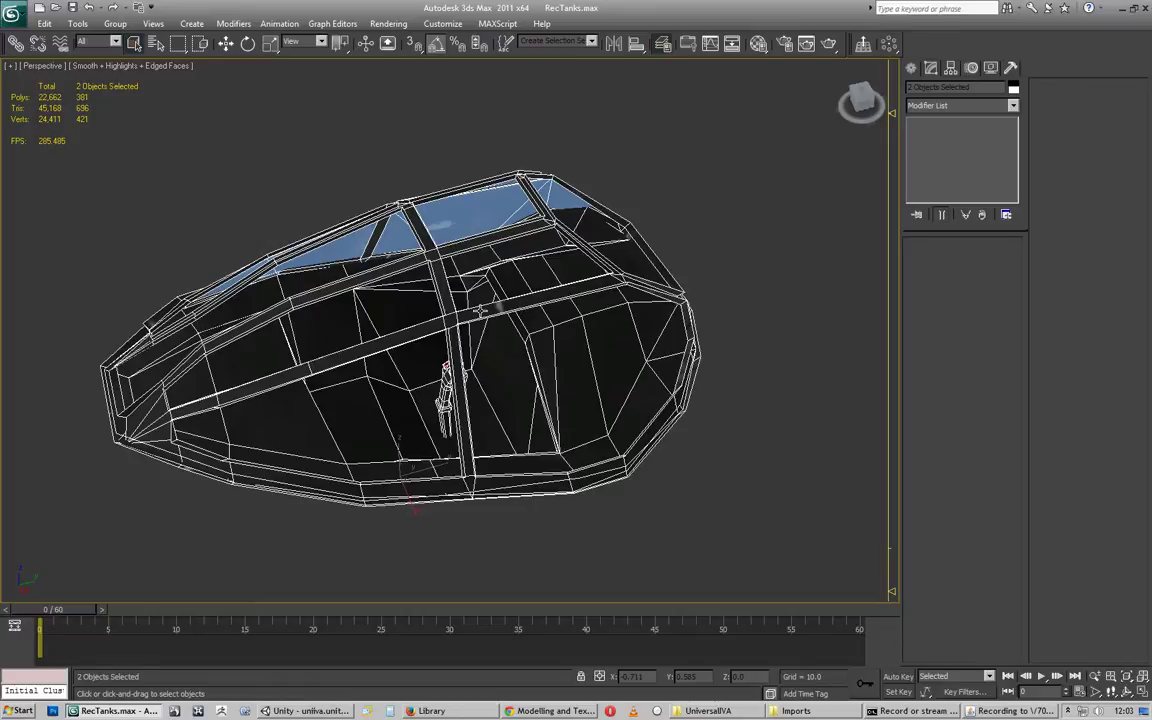
# Orbit around the cockpit frame, glass canopy and control stick from front, side and top.
pyautogui.keyDown('alt'); pyautogui.moveTo(312, 358); pyautogui.dragTo(440, 388, button='middle'); pyautogui.keyUp('alt')
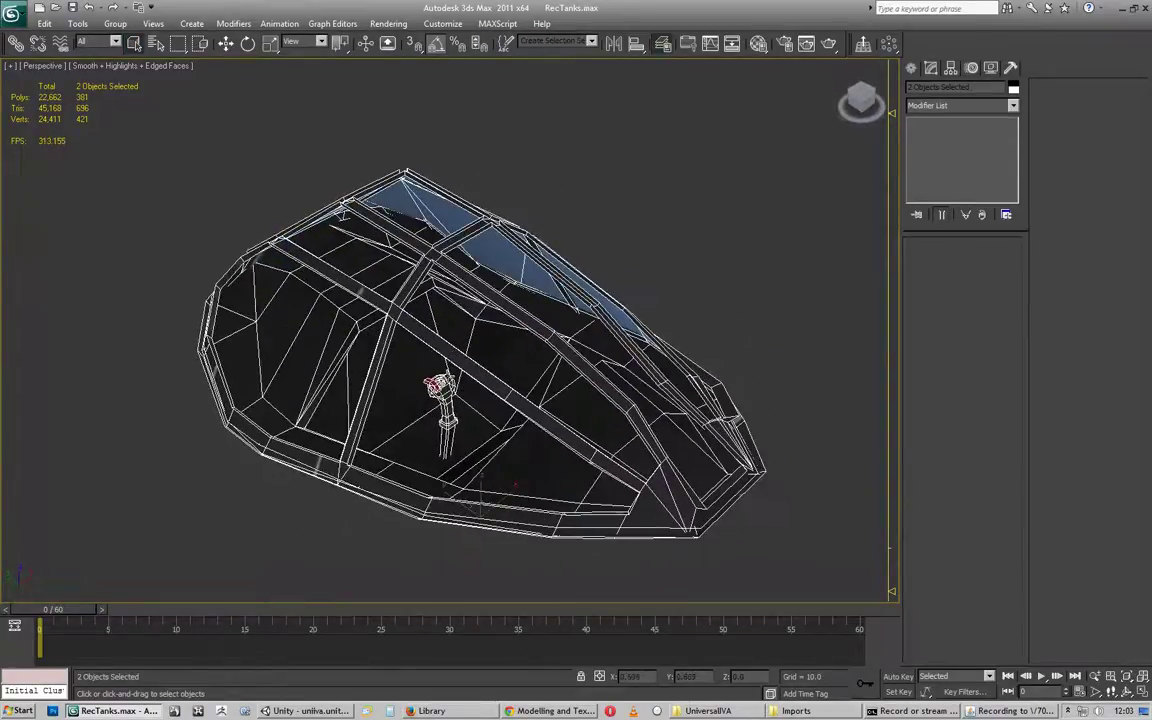
pyautogui.keyDown('alt'); pyautogui.moveTo(400, 317); pyautogui.dragTo(412, 285, button='middle'); pyautogui.keyUp('alt')
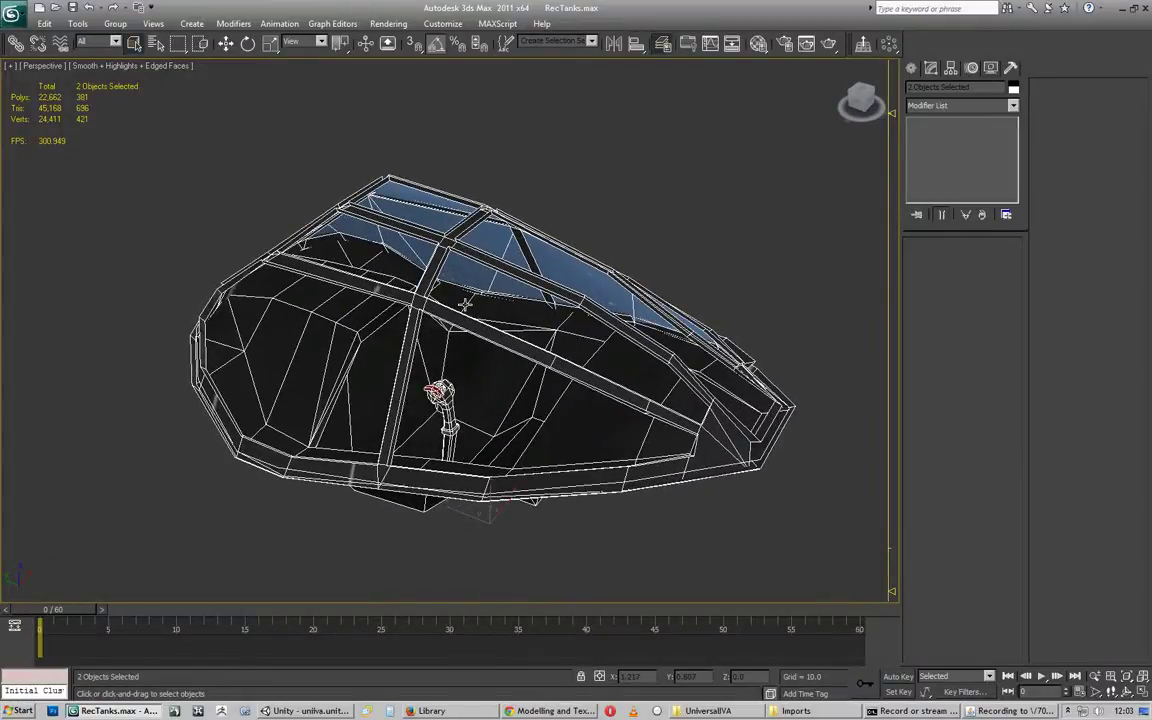
pyautogui.keyDown('alt'); pyautogui.moveTo(461, 235); pyautogui.dragTo(427, 326, button='middle'); pyautogui.keyUp('alt')
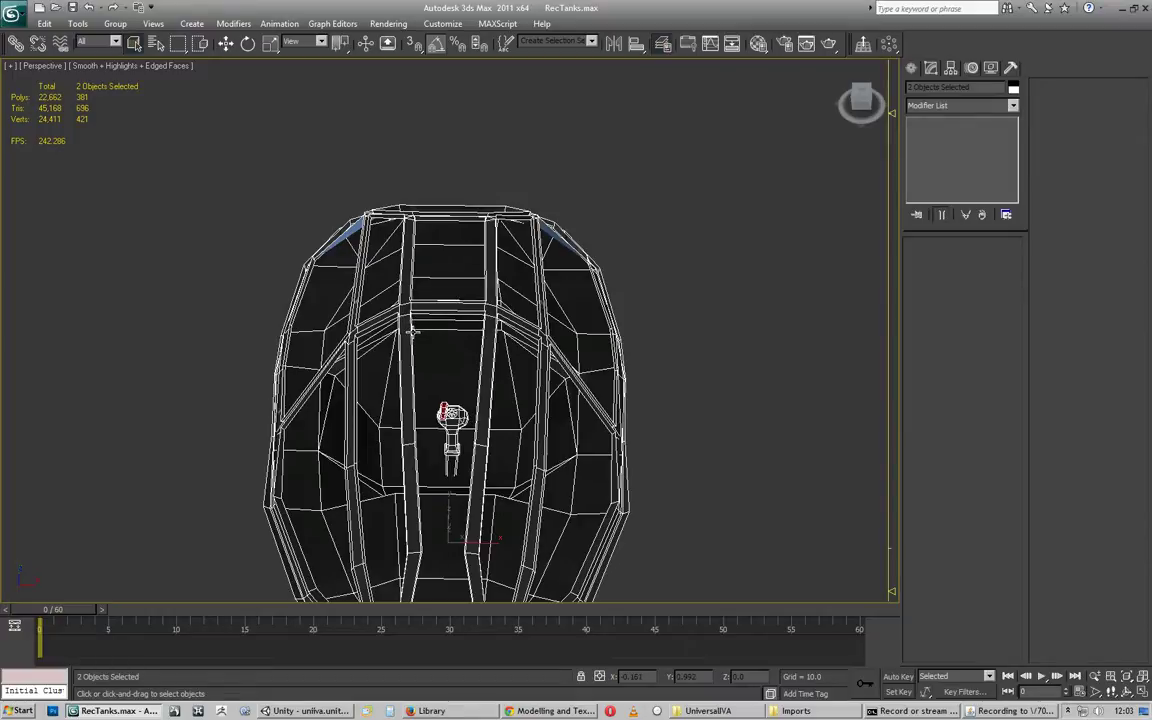
pyautogui.keyDown('alt'); pyautogui.moveTo(414, 335); pyautogui.dragTo(284, 353, button='middle'); pyautogui.keyUp('alt')
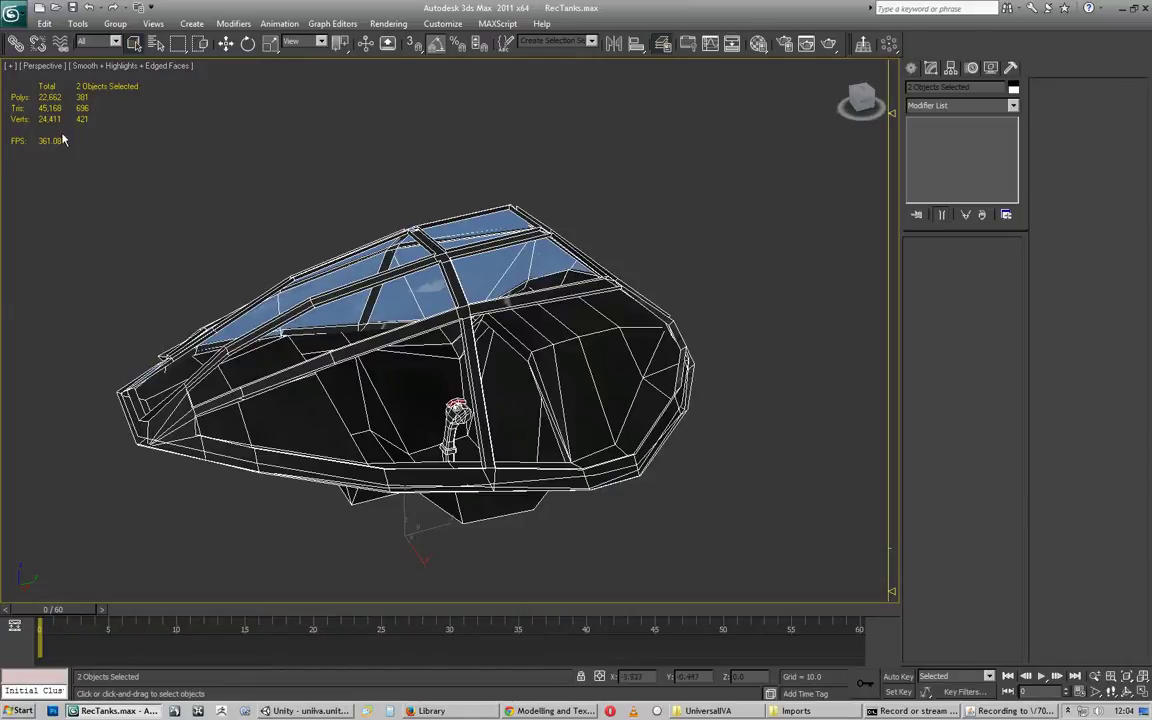
pyautogui.click(14, 14)
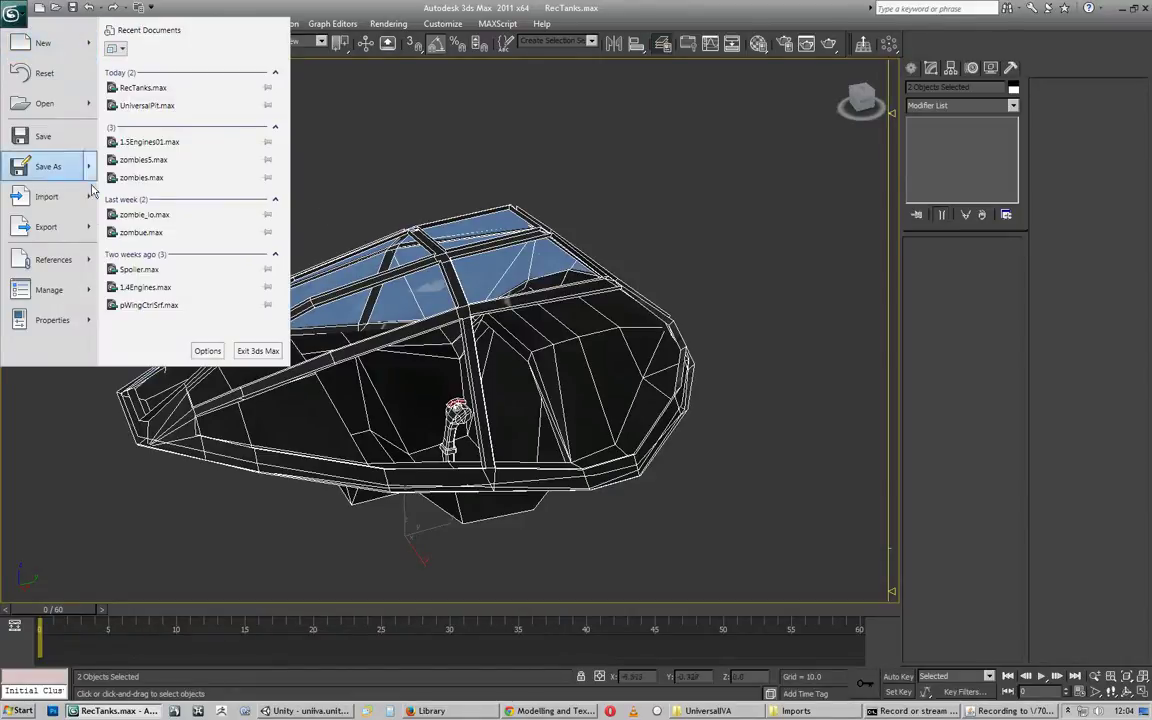
# Export both cockpit objects as IVADemoInterior.FBX in KSP Parts with current FBX options, then switch to Unity.
pyautogui.moveTo(94, 237)
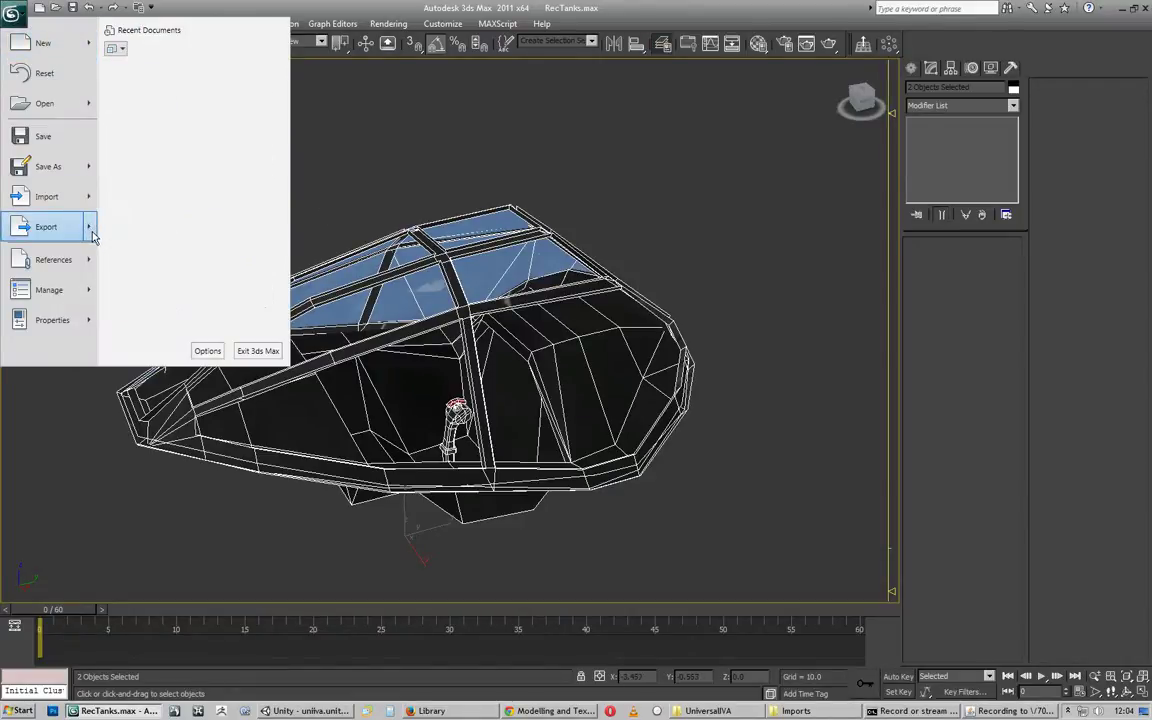
pyautogui.click(160, 125)
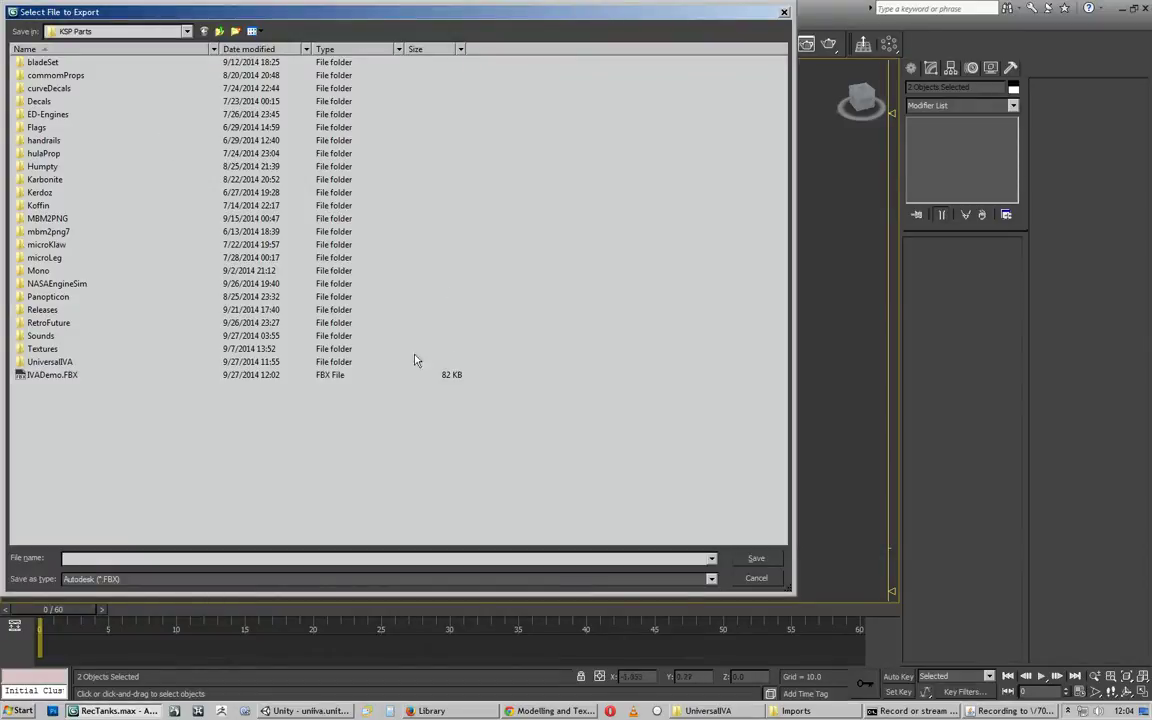
pyautogui.click(60, 375)
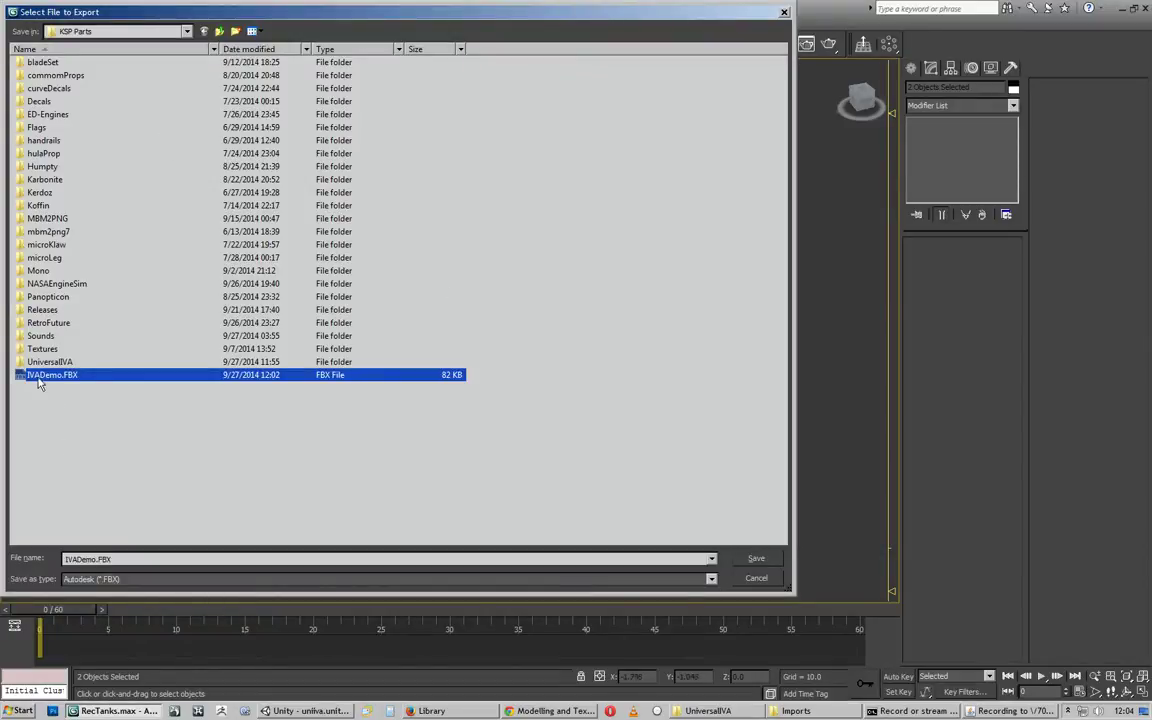
pyautogui.click(96, 559)
pyautogui.click(96, 559)
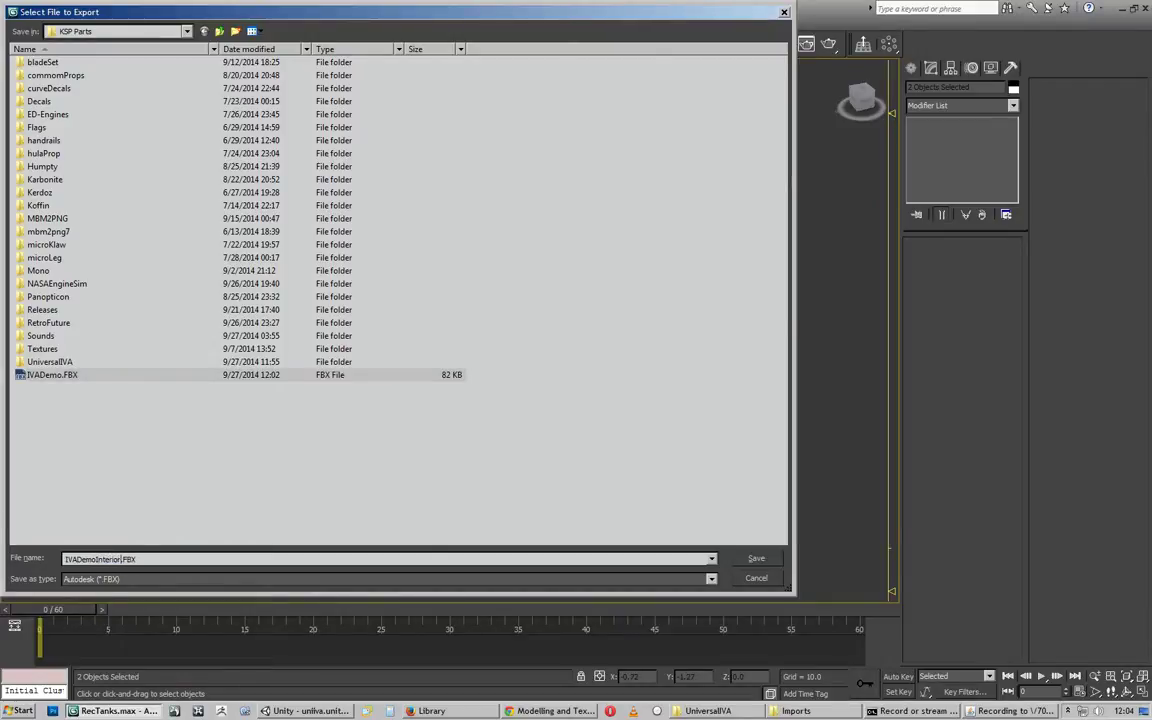
pyautogui.press('Return')
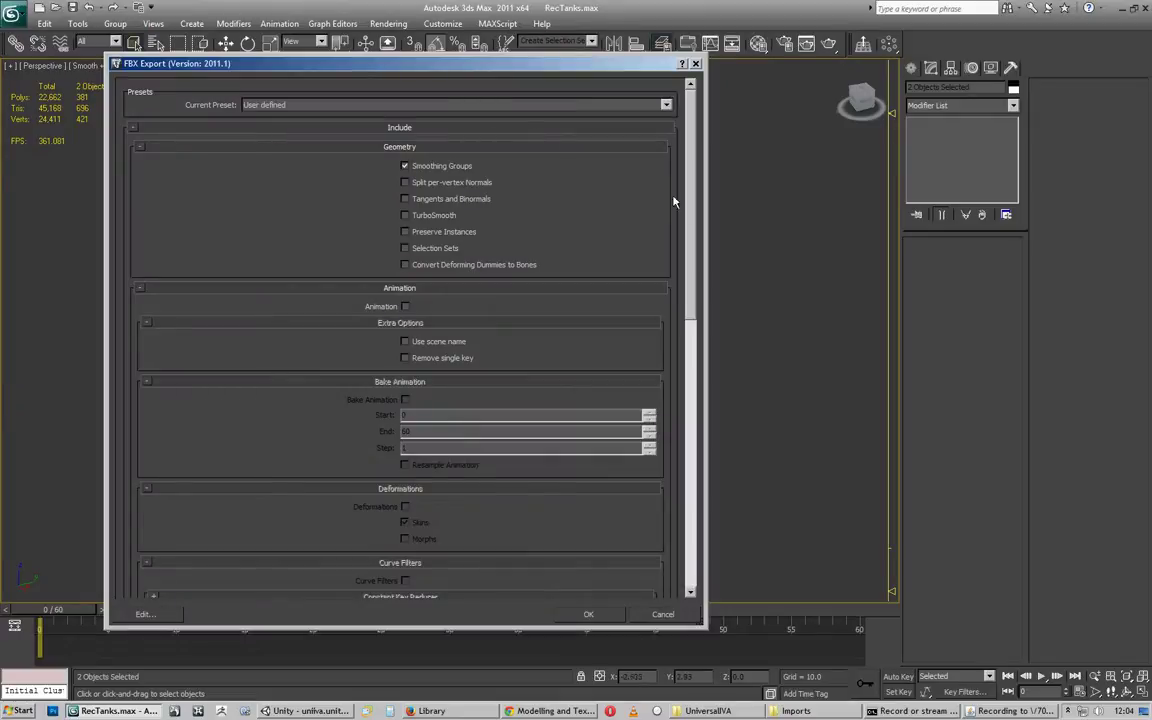
pyautogui.scroll(-10, 674, 347)
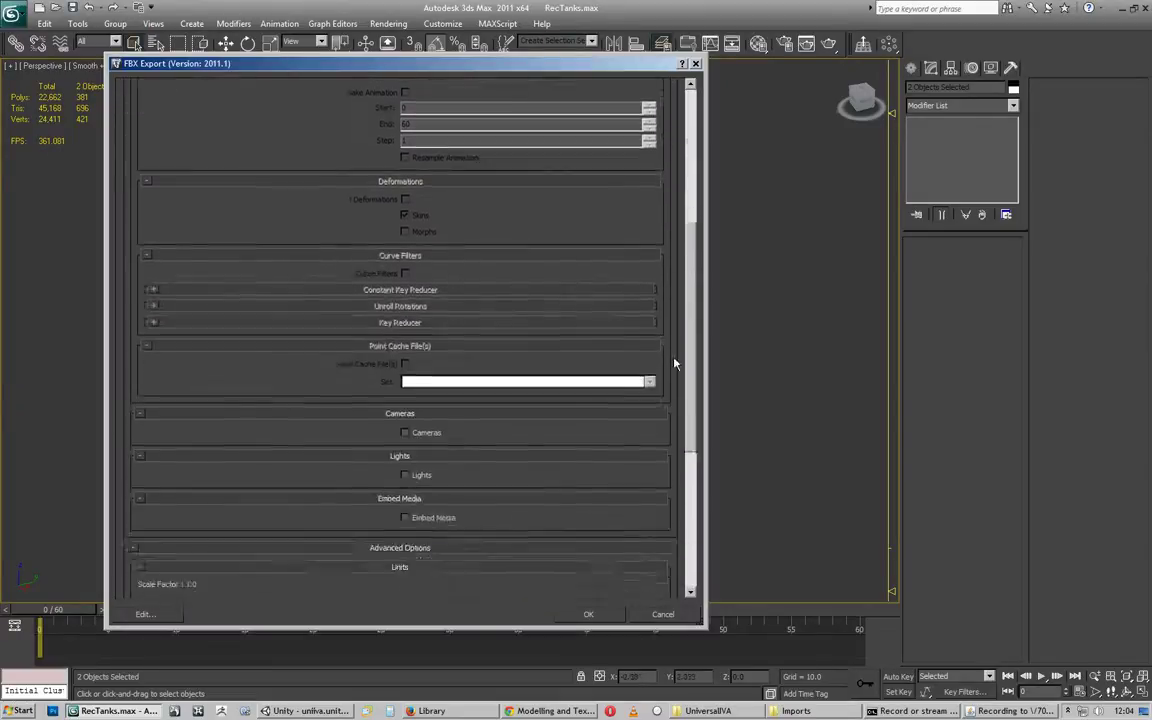
pyautogui.scroll(6, 668, 486)
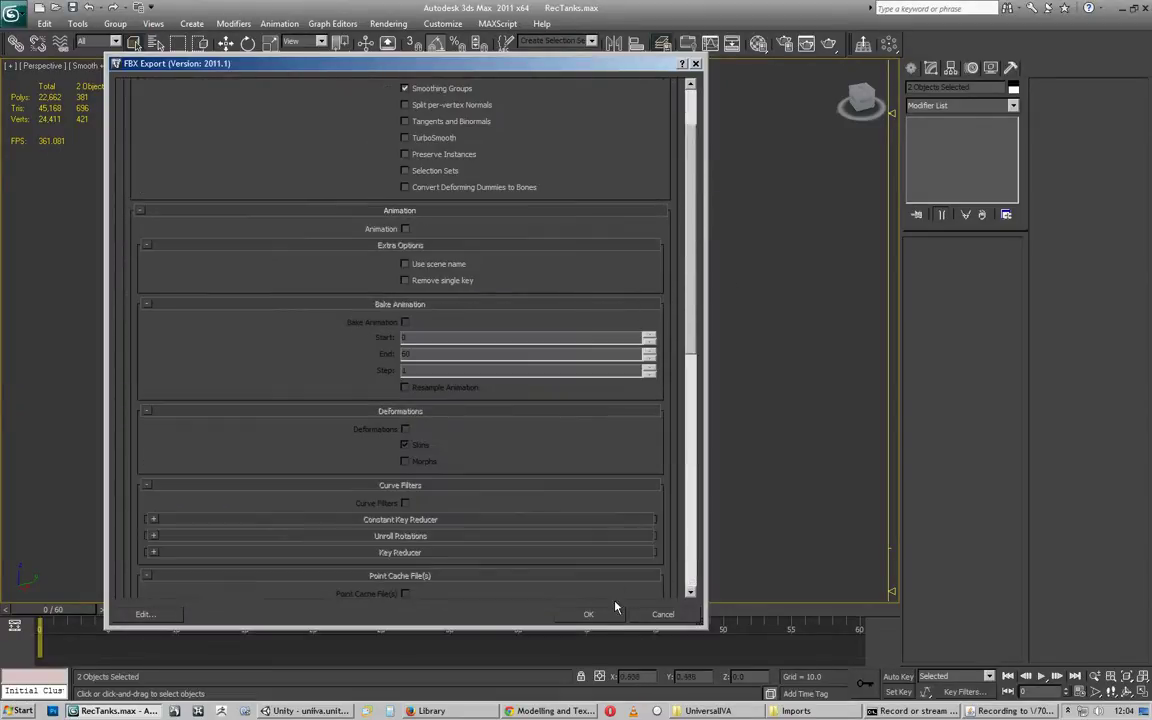
pyautogui.click(570, 612)
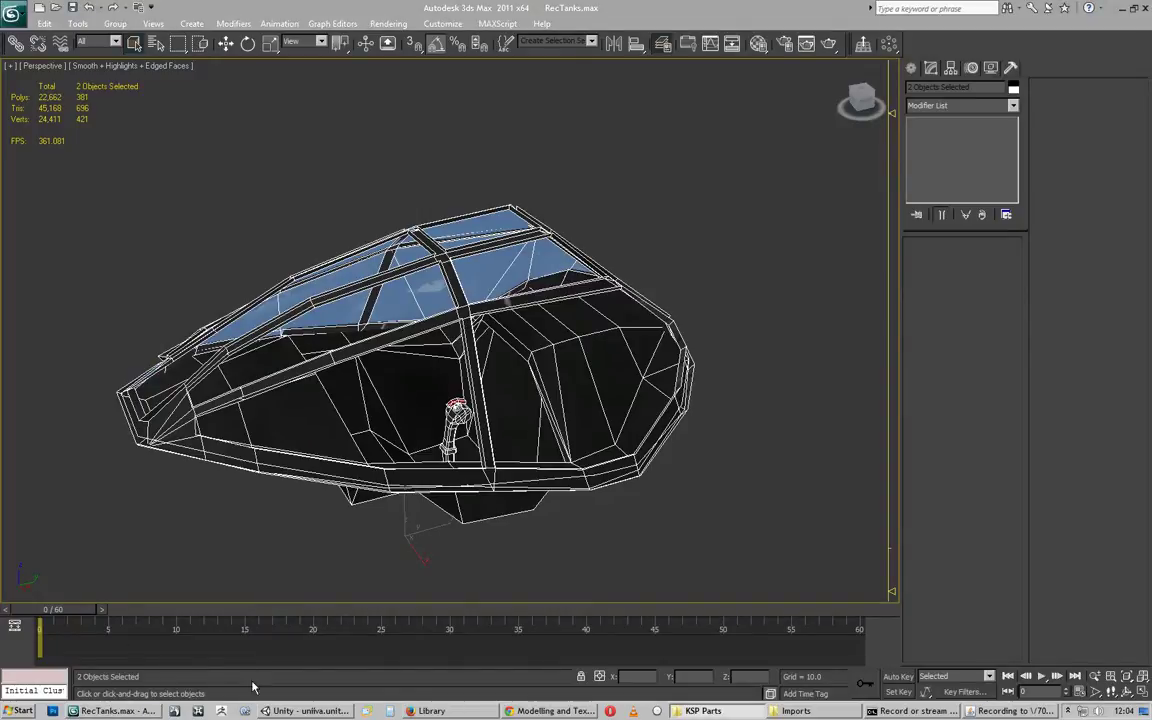
pyautogui.hotkey('alt', 'Tab')
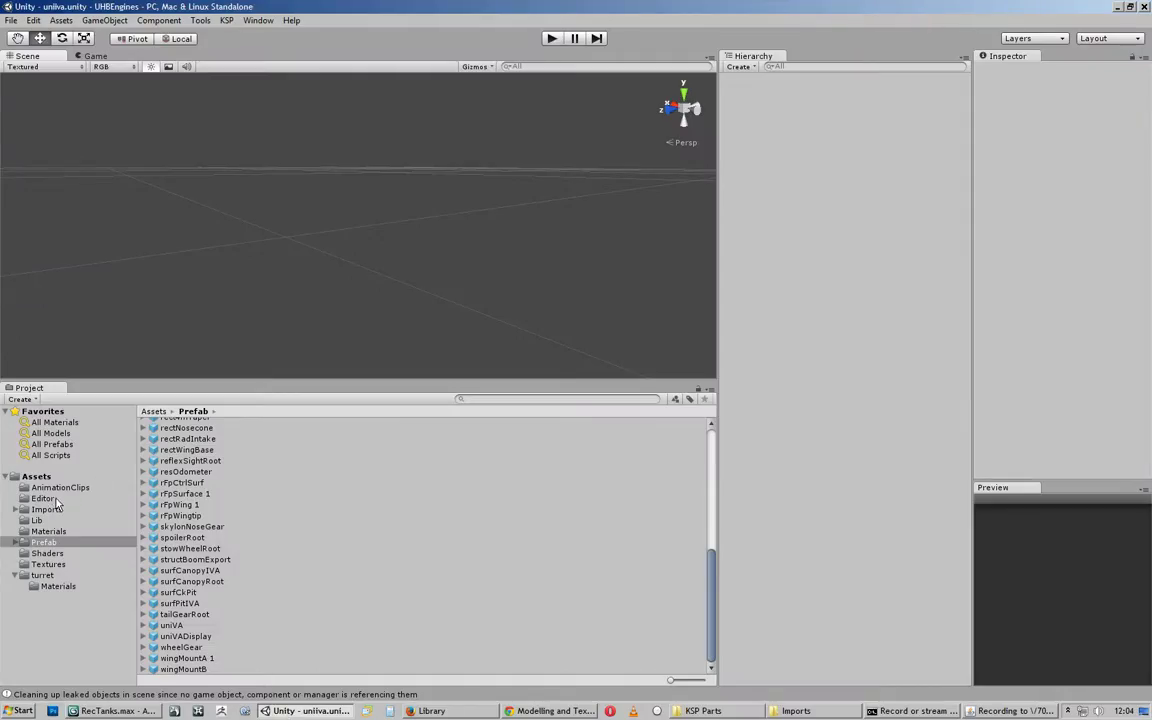
# Reveal the project's Assets folder in Explorer, then close the Explorer window.
pyautogui.click(58, 487)
pyautogui.click(45, 476)
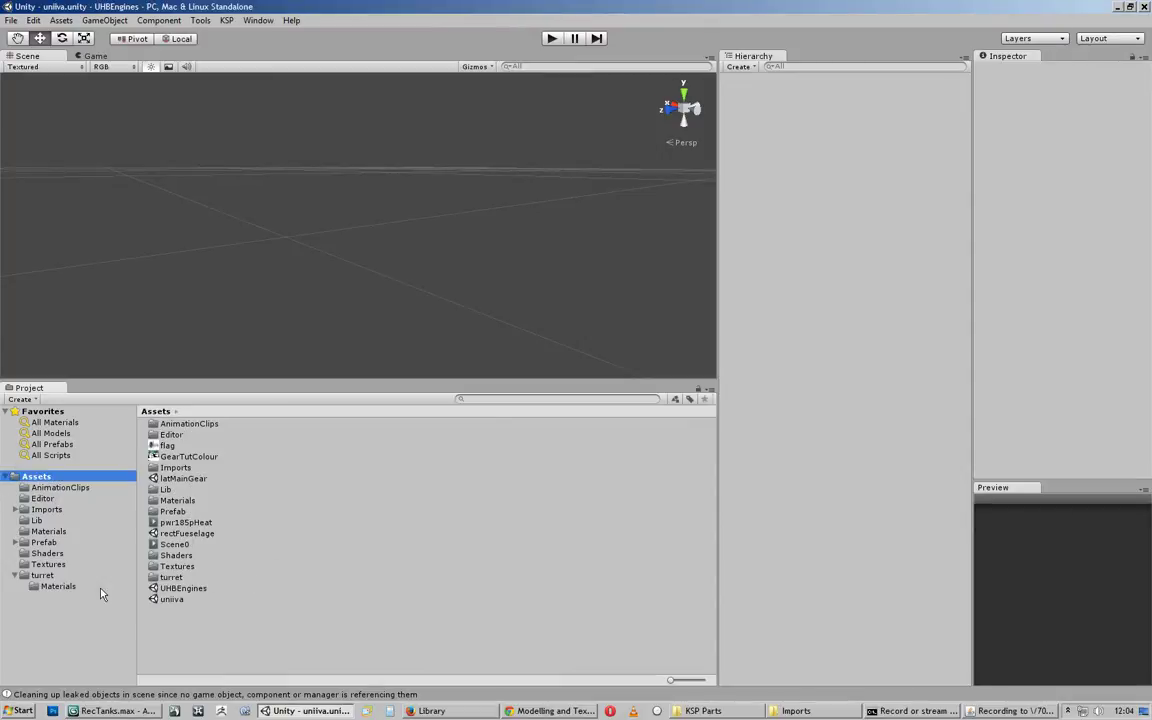
pyautogui.rightClick(291, 641)
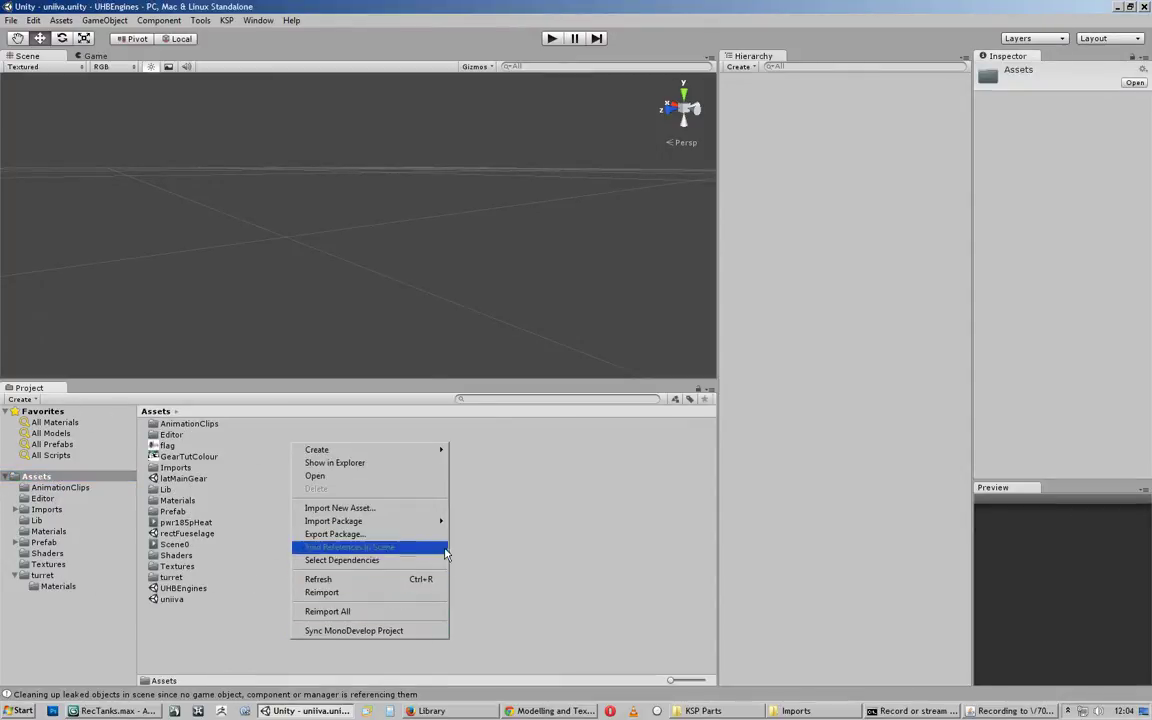
pyautogui.click(402, 465)
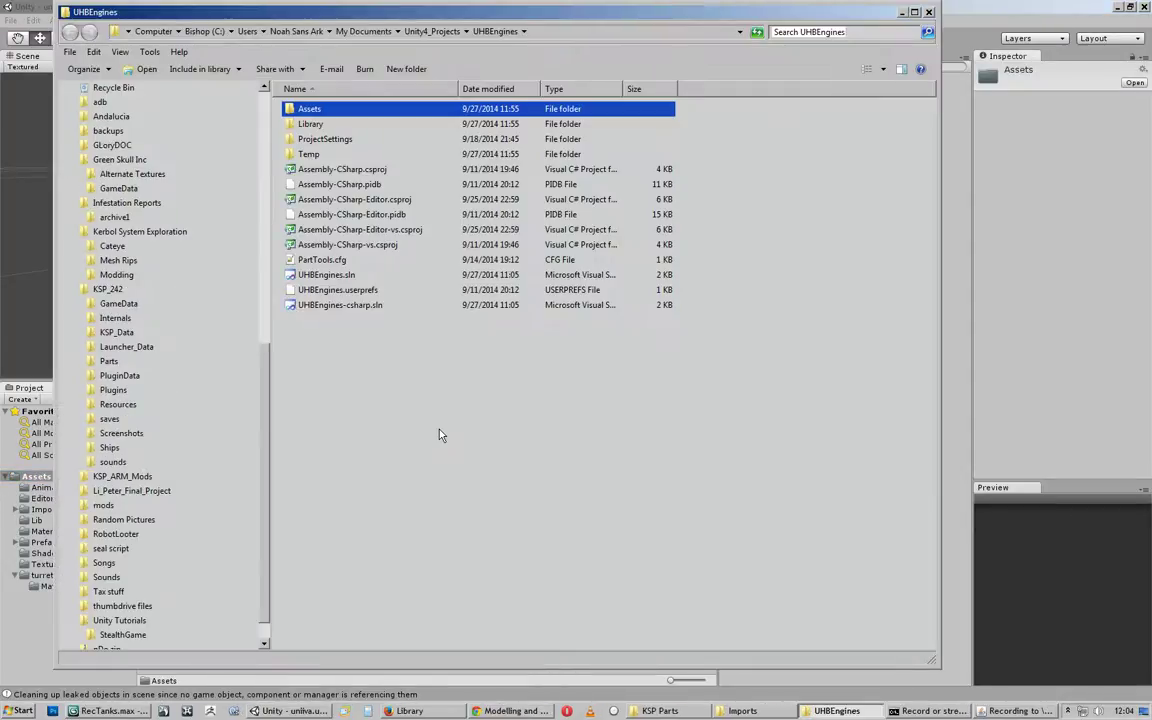
pyautogui.click(929, 11)
# Create a new folder in Assets named IVADemo.
pyautogui.rightClick(366, 622)
pyautogui.moveTo(392, 431)
pyautogui.click(545, 431)
pyautogui.write('Demo')
pyautogui.press('Return')
pyautogui.press('Return')
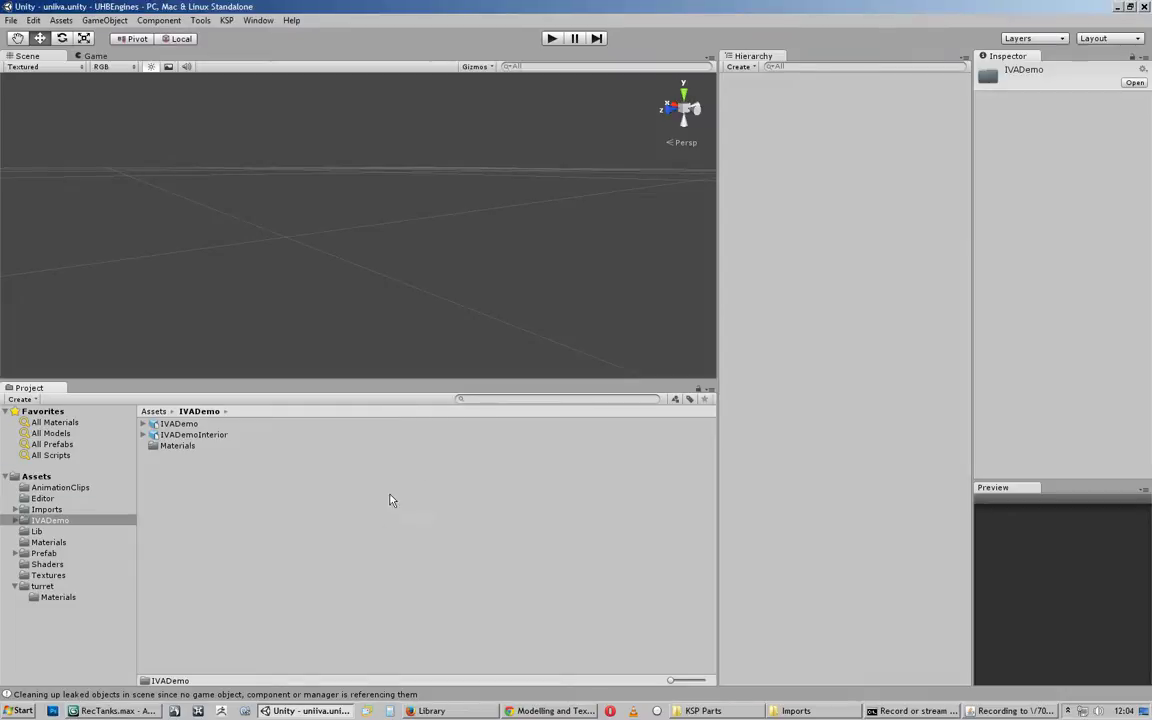
# Expand the IVADemo and IVADemoInterior models to list their parts.
pyautogui.click(185, 435)
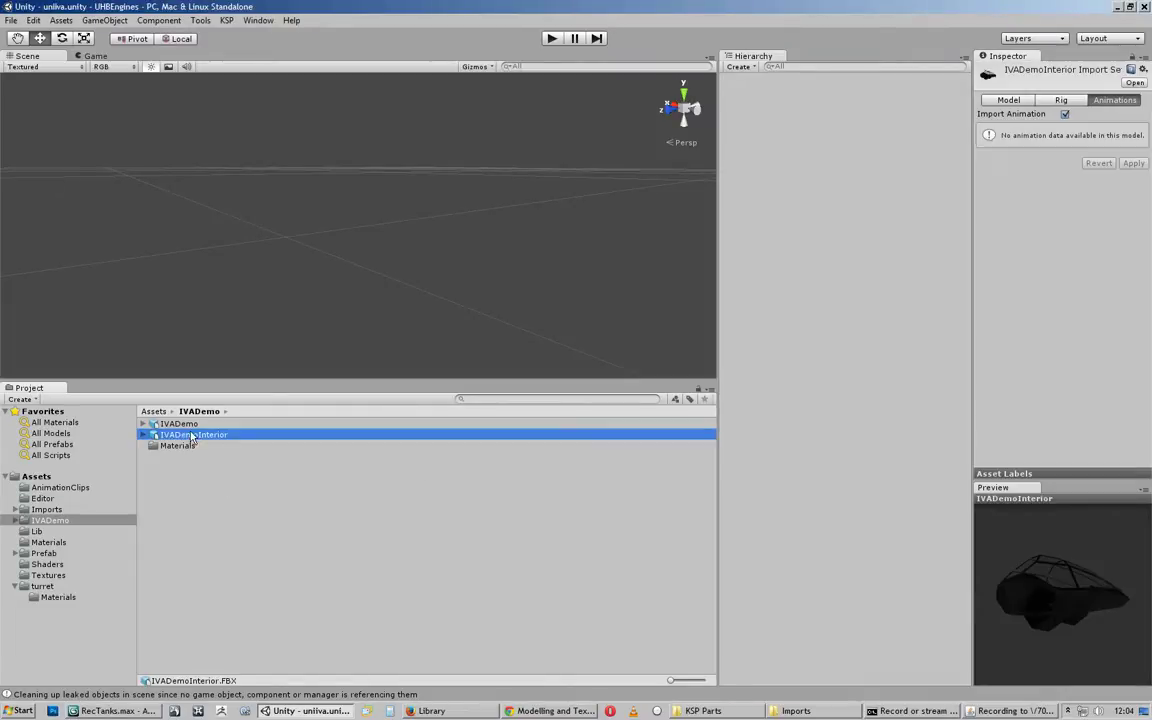
pyautogui.click(144, 424)
pyautogui.click(144, 534)
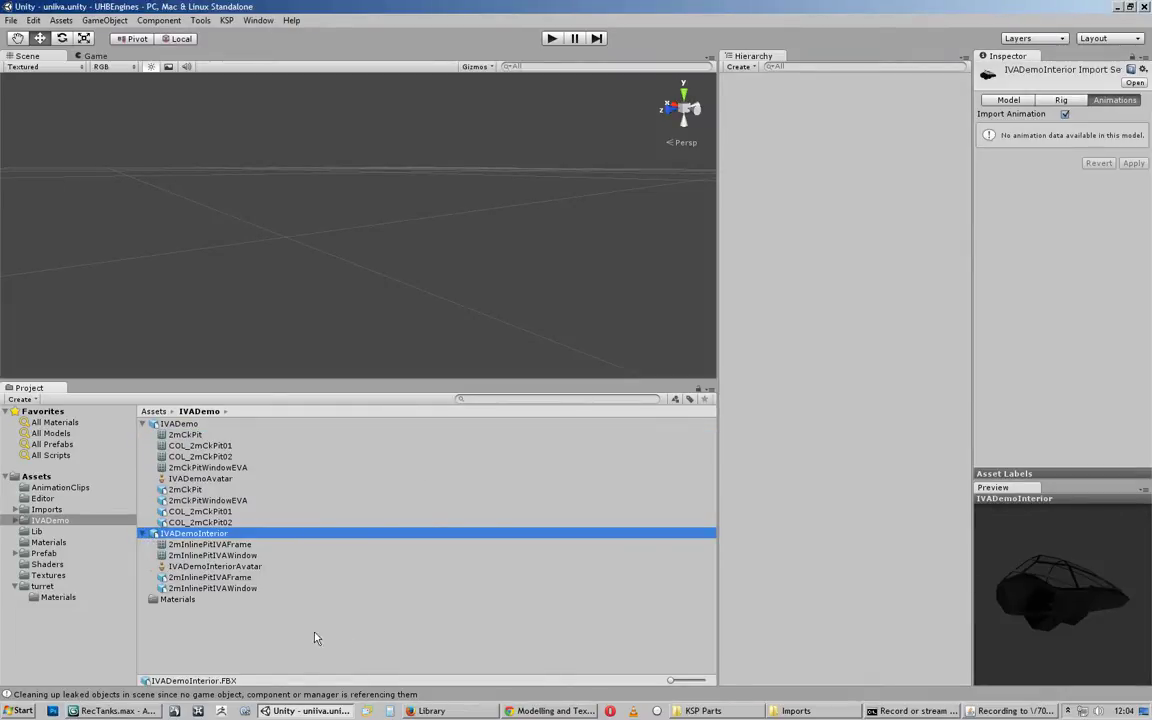
# Delete the Materials folder inside IVADemo, then browse Textures and the Assets root.
pyautogui.click(174, 600)
pyautogui.click(180, 614)
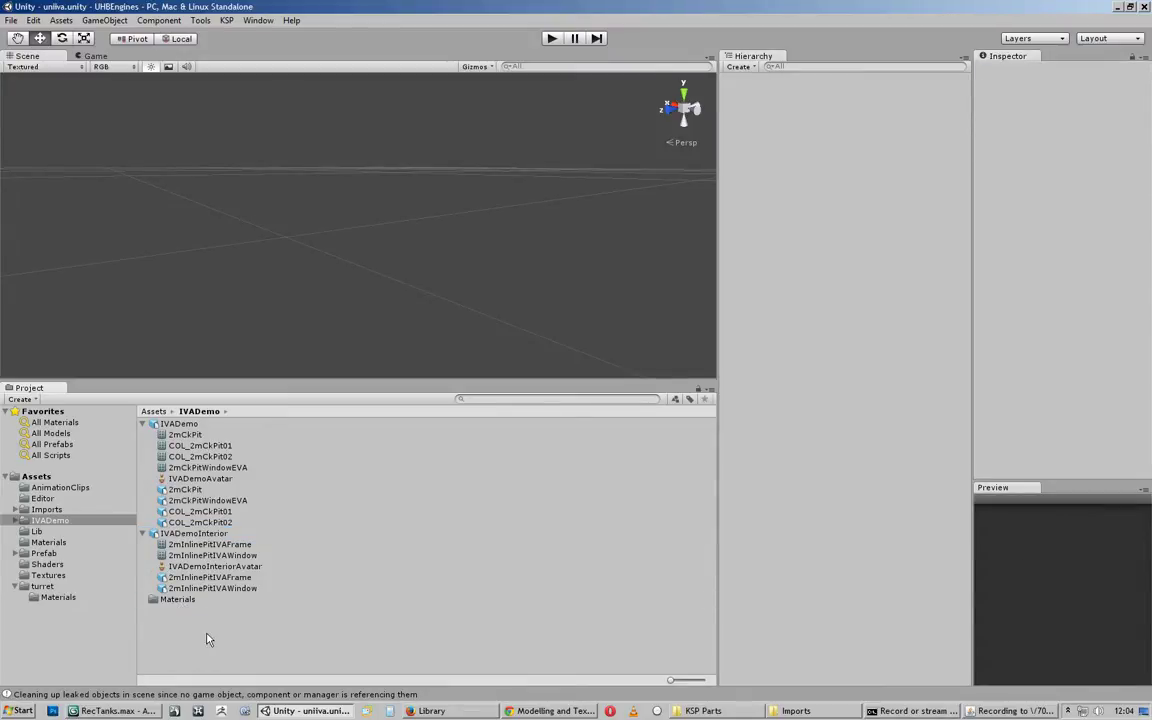
pyautogui.click(178, 599)
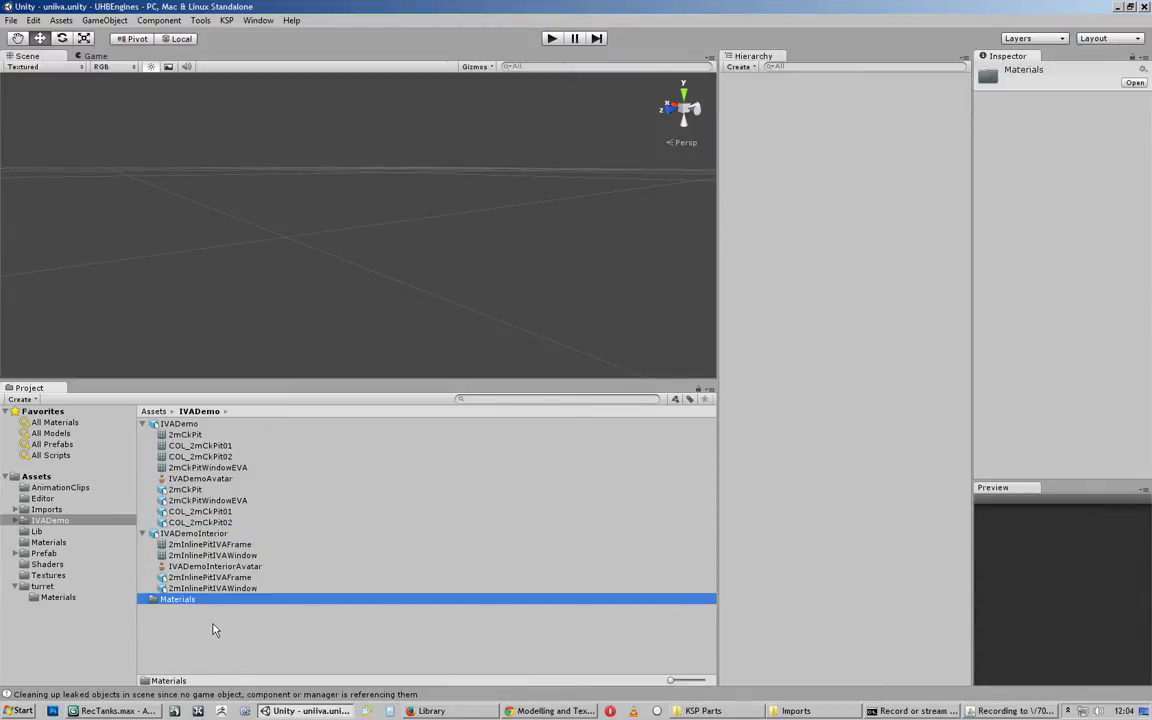
pyautogui.press('Delete')
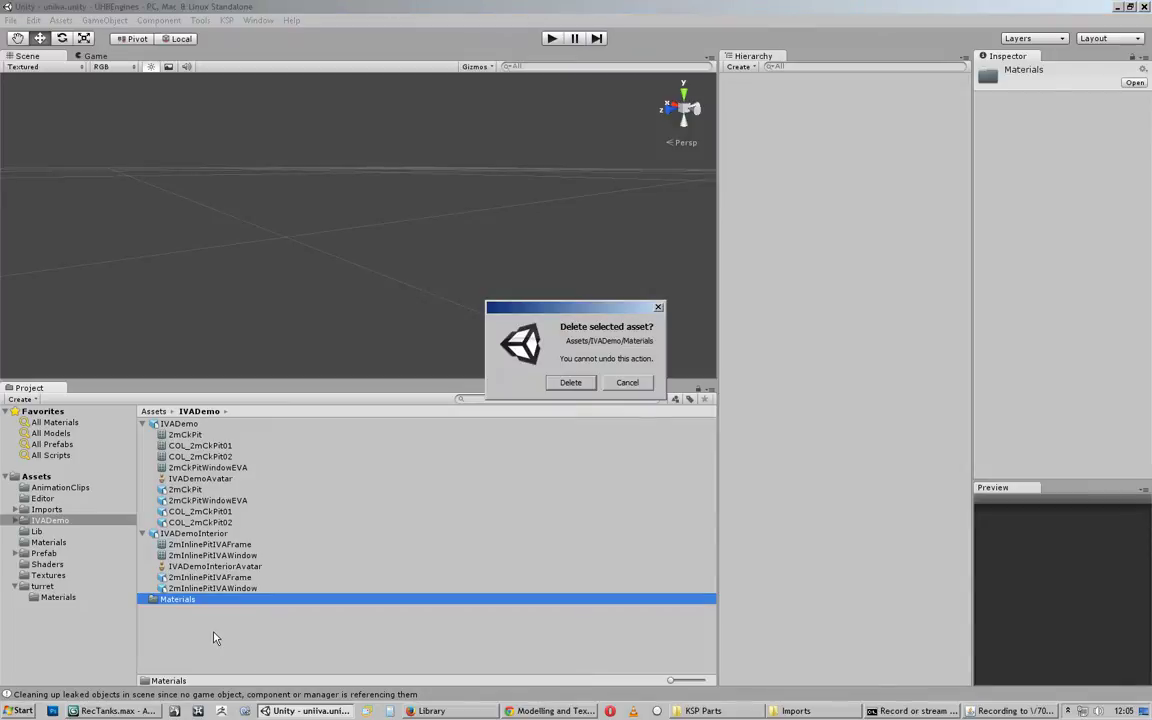
pyautogui.click(571, 386)
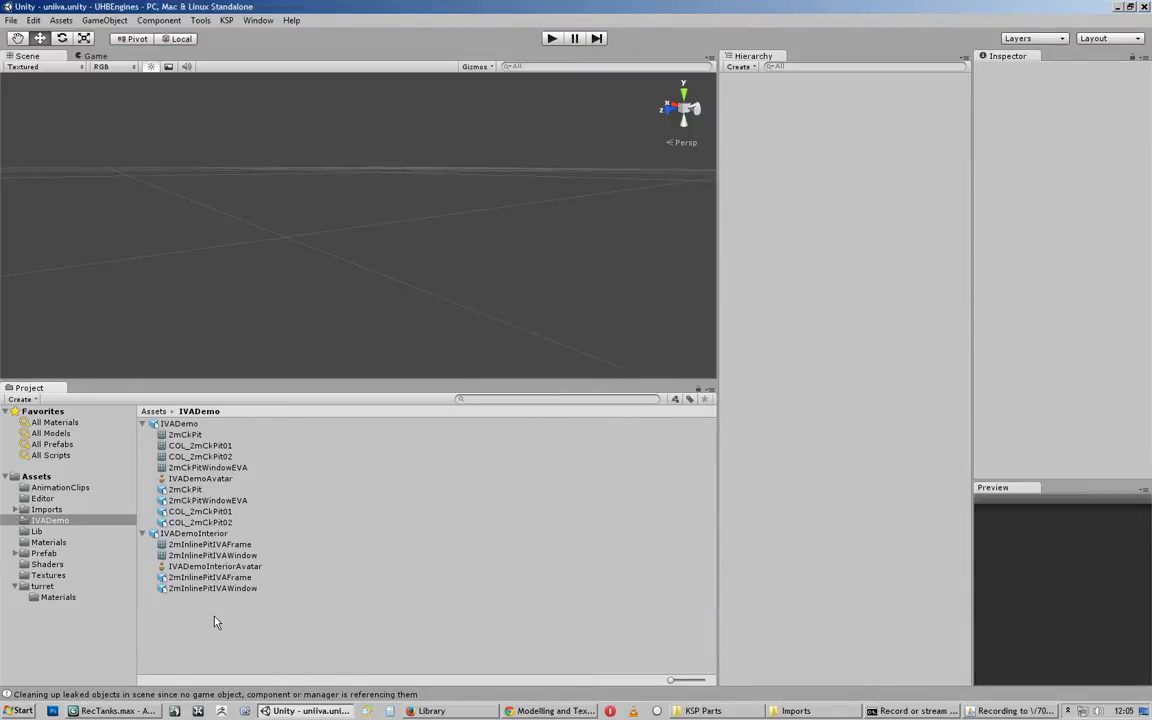
pyautogui.click(48, 575)
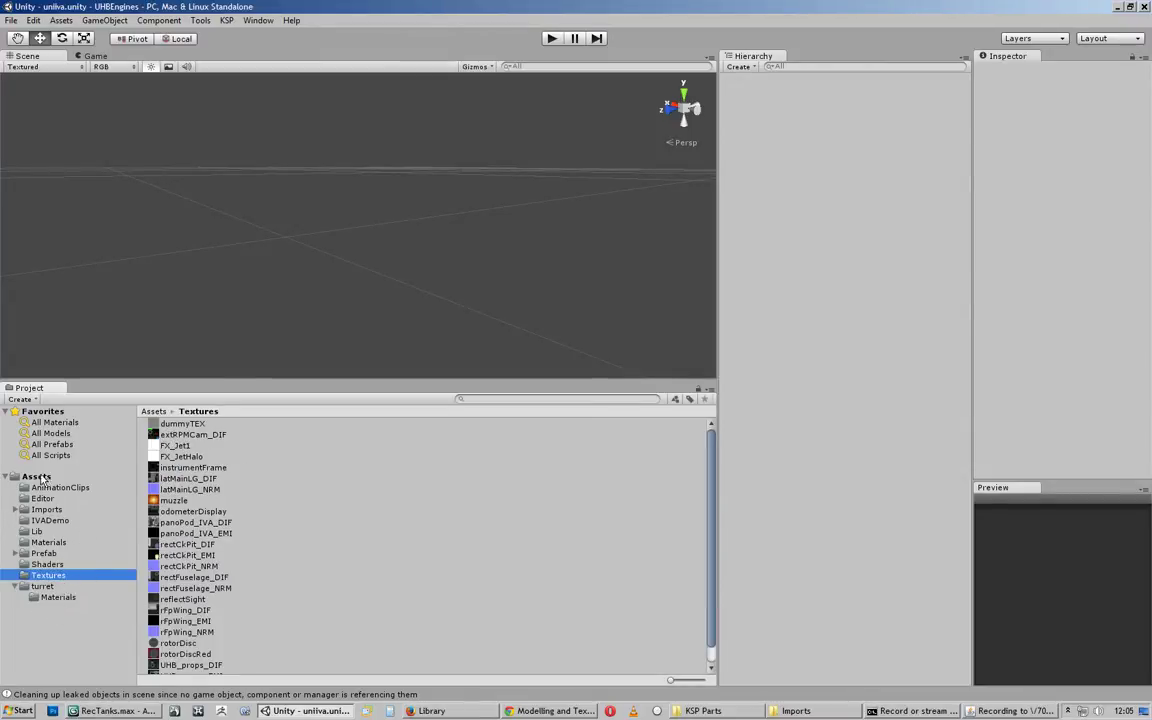
pyautogui.click(40, 477)
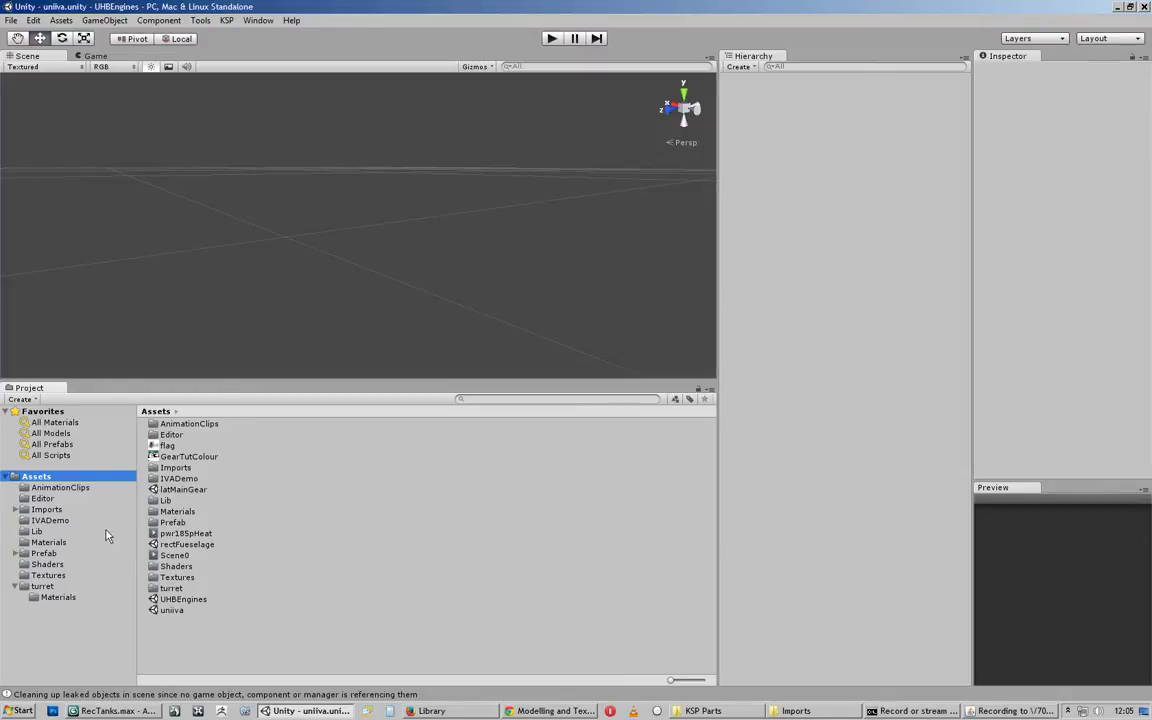
# Select the IVADemo model in the IVADemo folder and widen the Inspector.
pyautogui.click(50, 520)
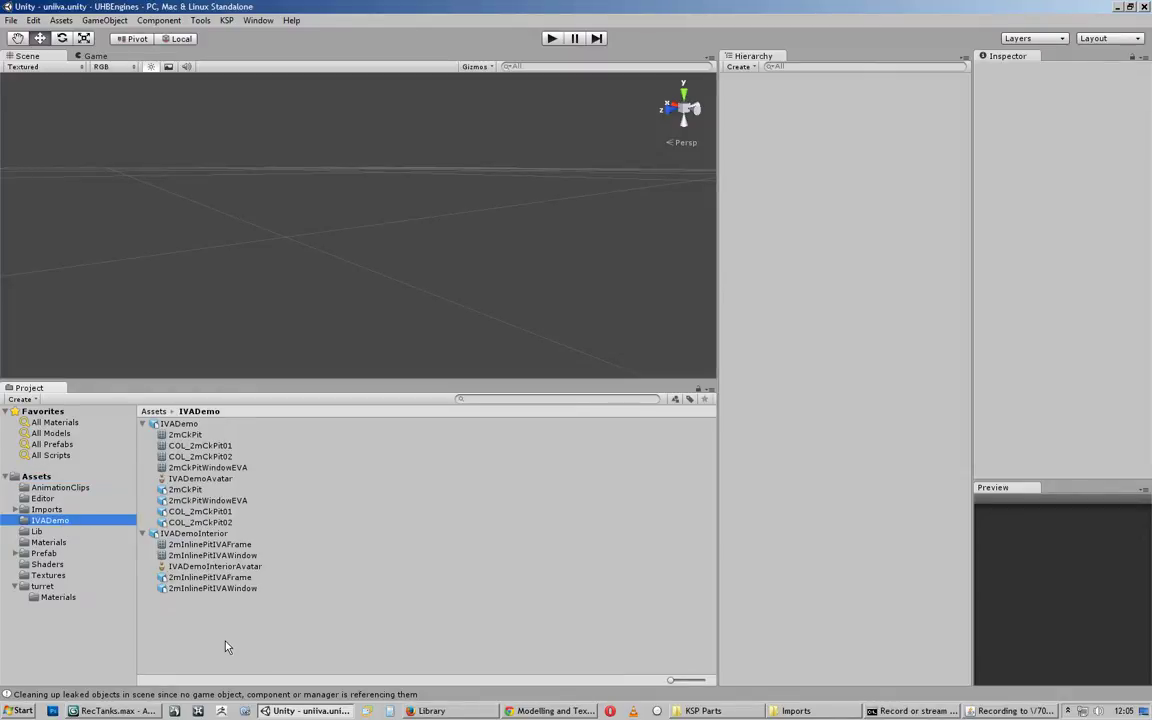
pyautogui.rightClick(226, 648)
pyautogui.moveTo(369, 457)
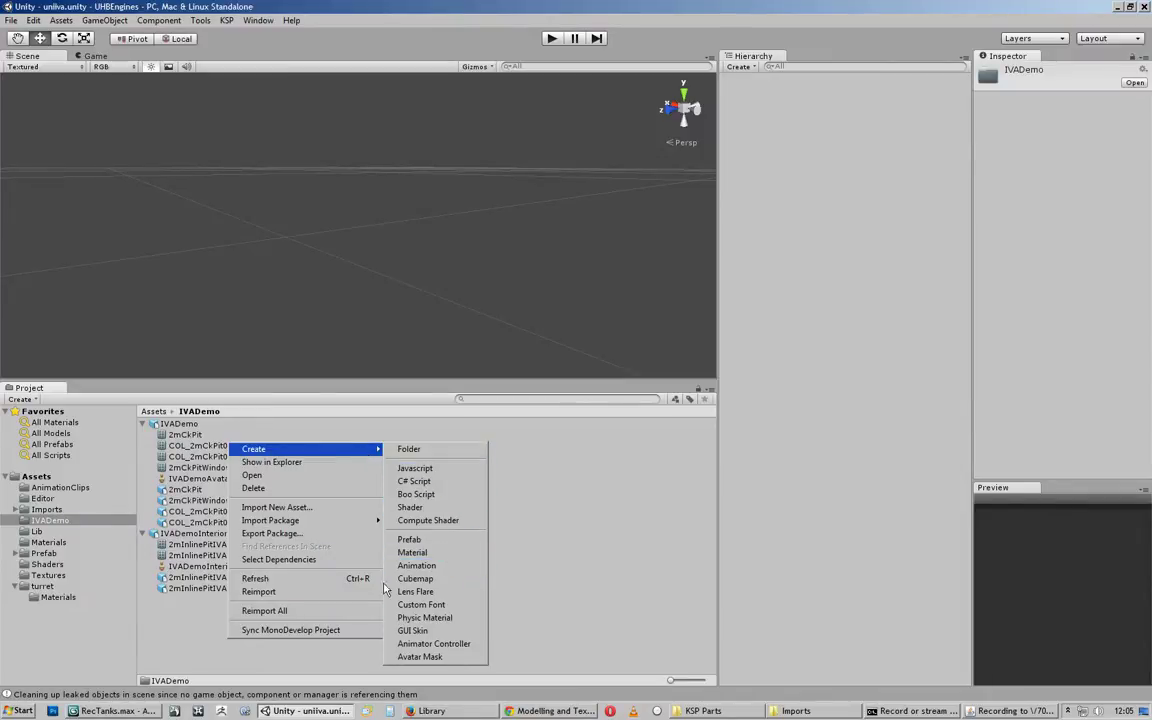
pyautogui.click(206, 643)
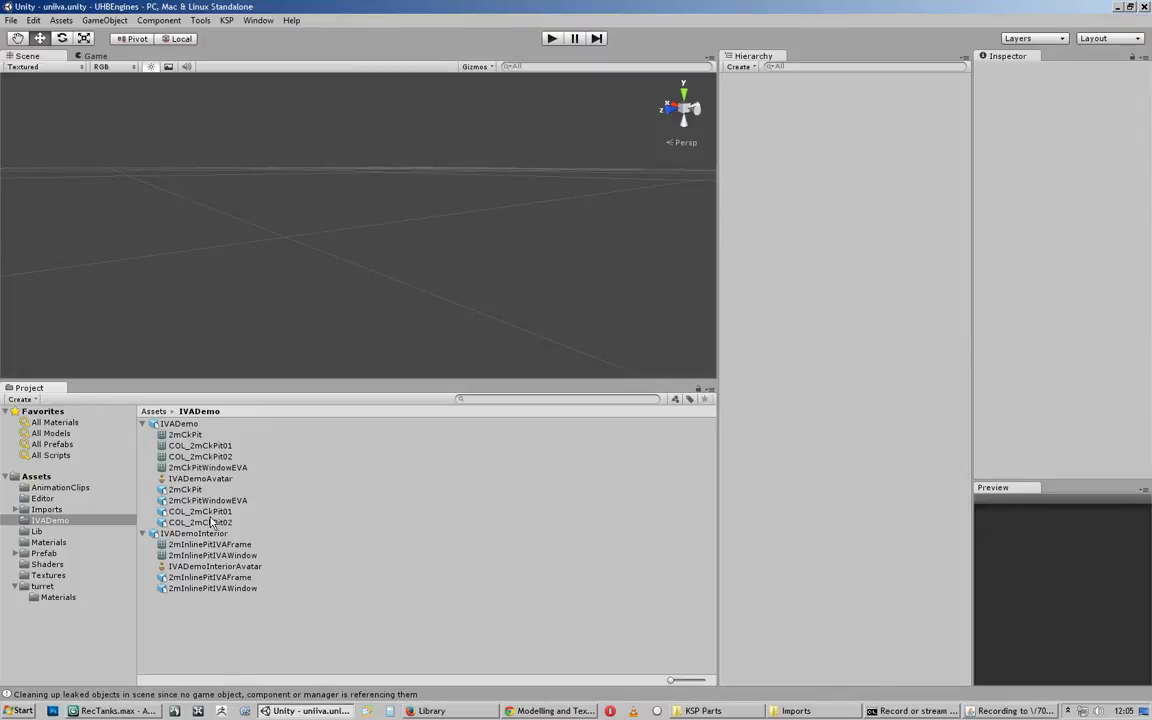
pyautogui.click(186, 424)
pyautogui.moveTo(974, 304); pyautogui.dragTo(881, 304)
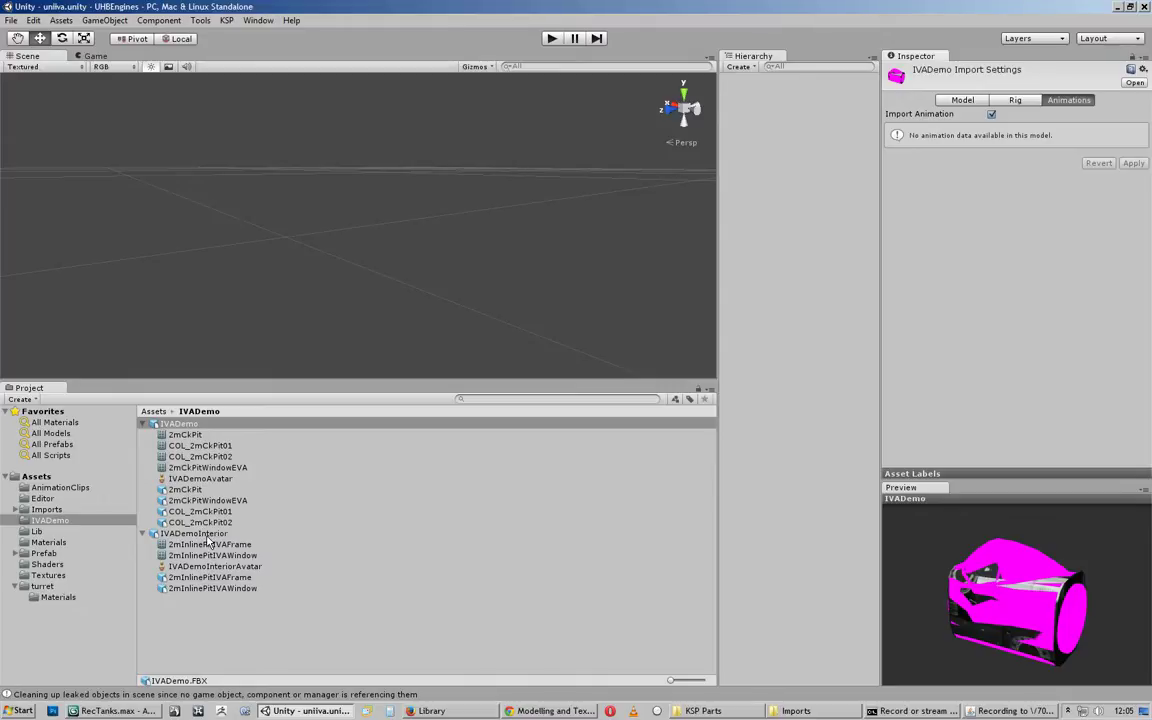
# Set the model's rig Animation Type to None and apply the reimport.
pyautogui.click(1015, 100)
pyautogui.click(1020, 115)
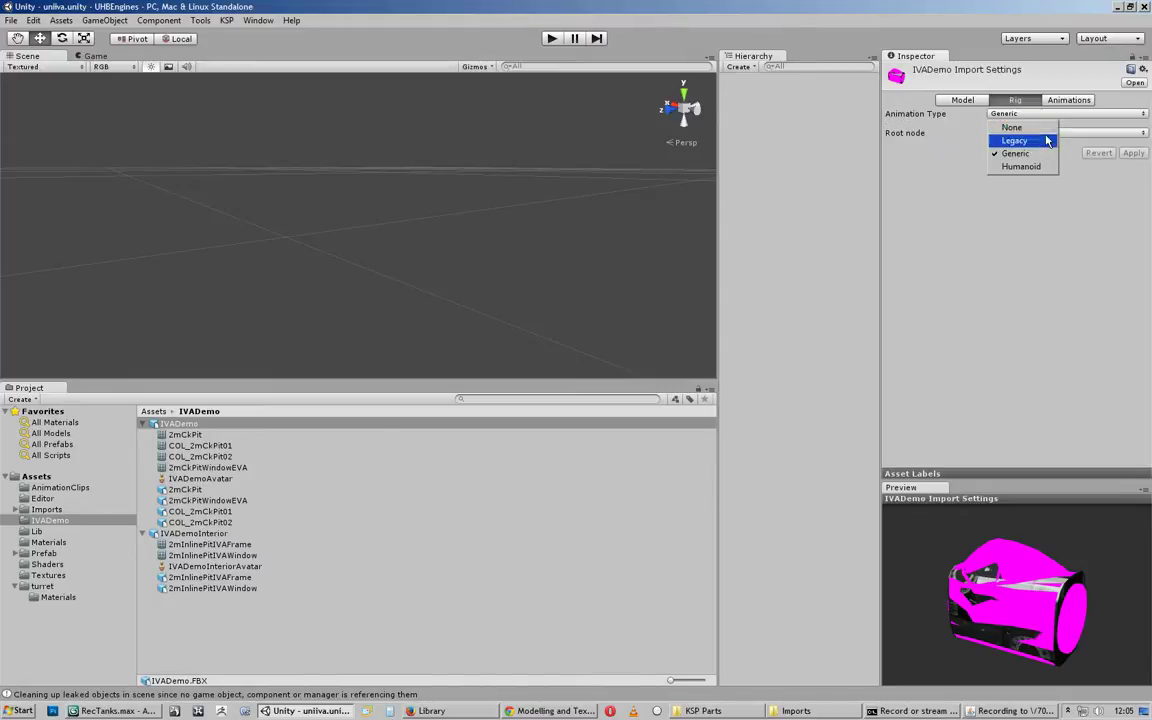
pyautogui.click(1015, 128)
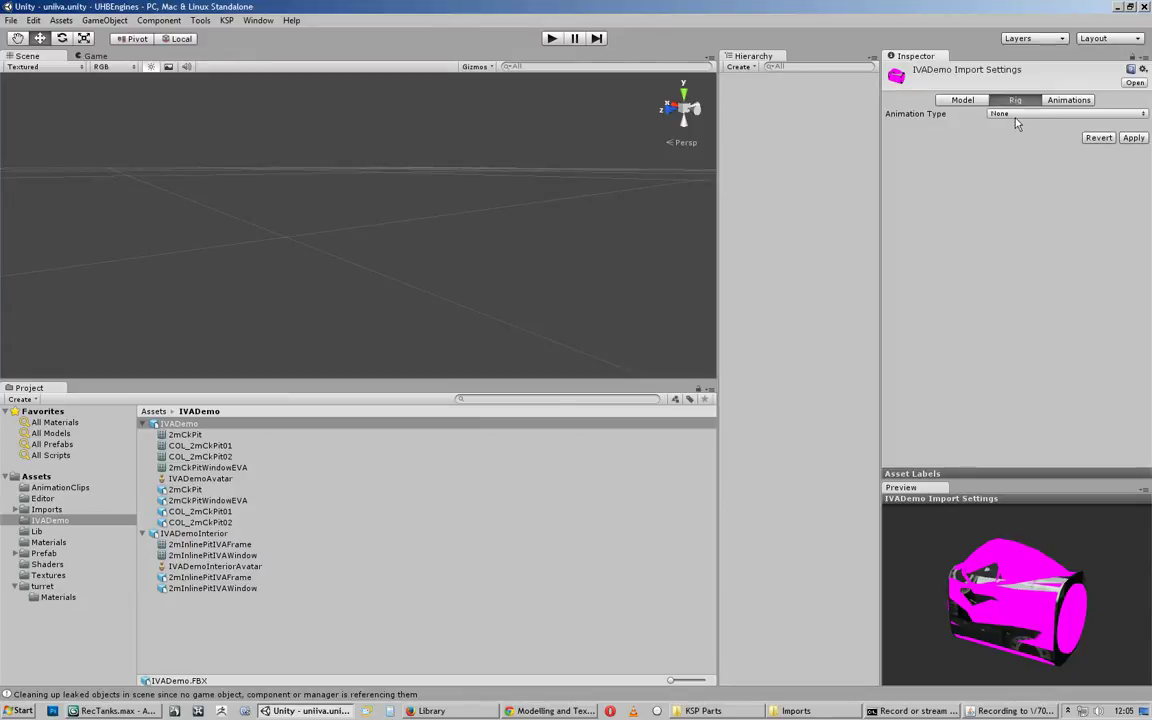
pyautogui.click(1133, 138)
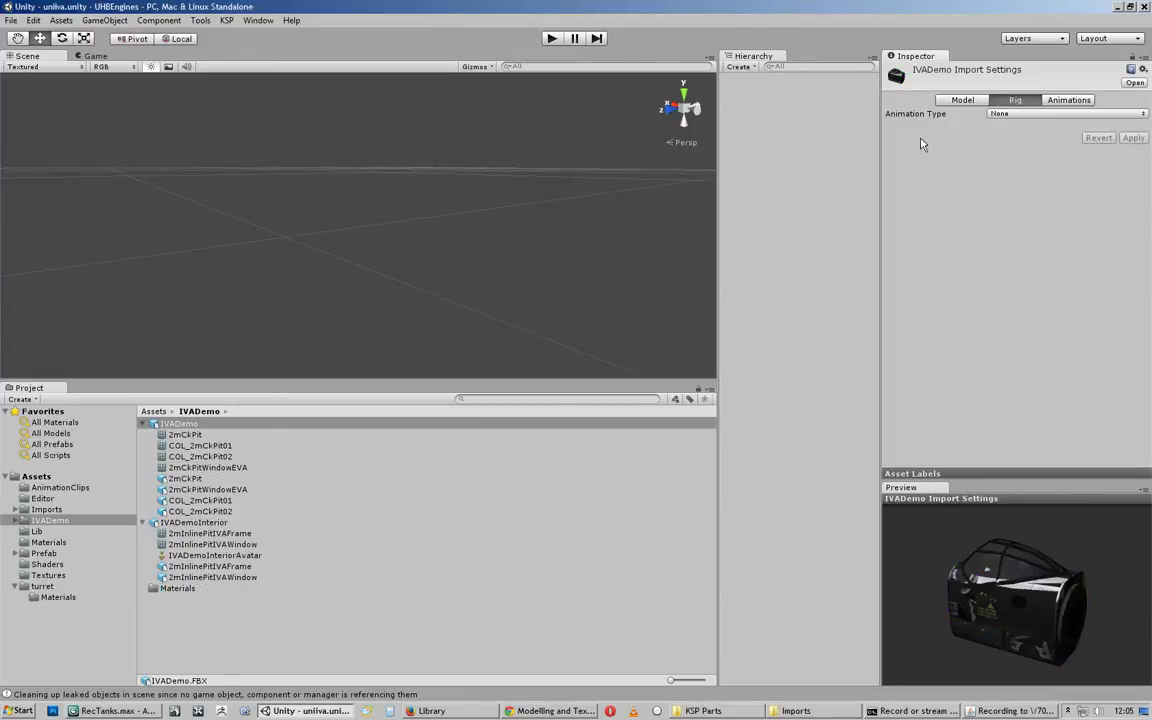
pyautogui.click(1066, 100)
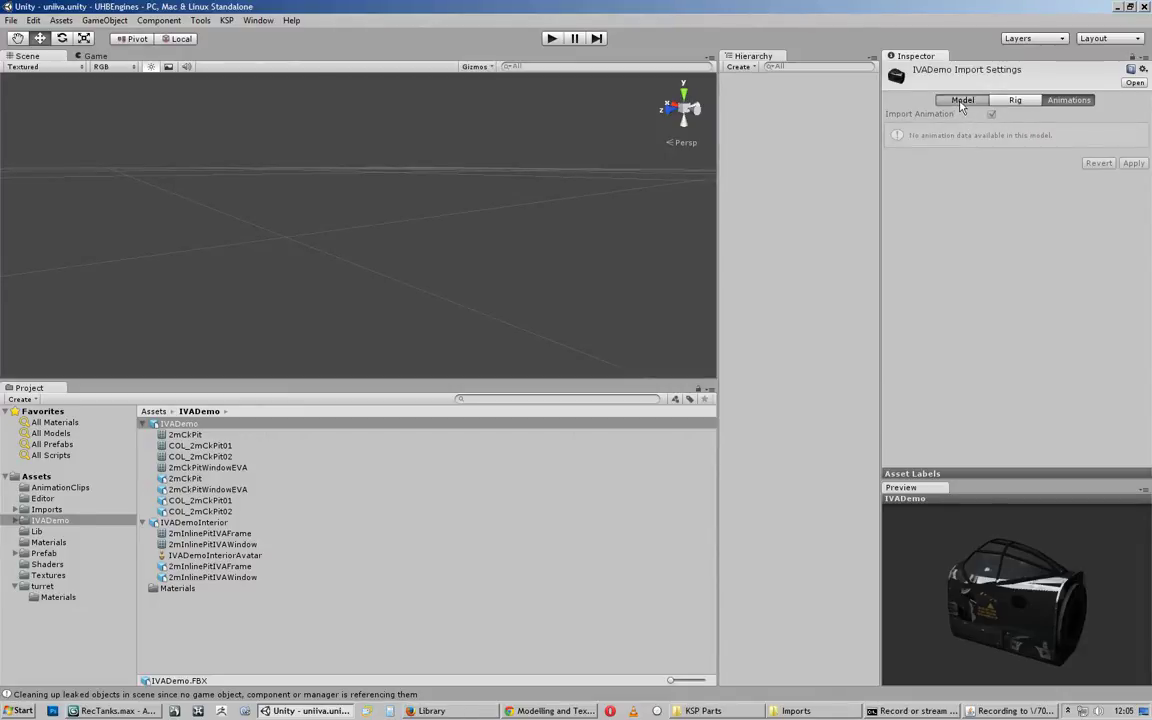
# Enable mesh optimization, set Scale Factor to 1, apply, and turn off Import Materials.
pyautogui.click(955, 100)
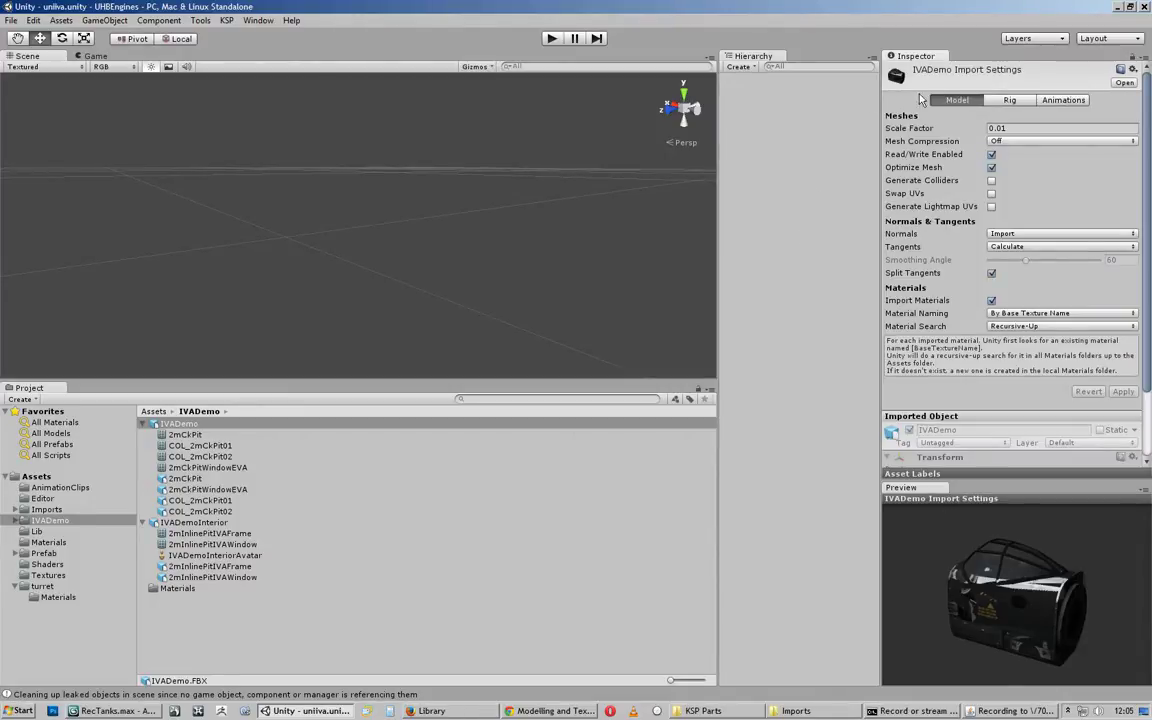
pyautogui.click(992, 168)
pyautogui.click(1010, 128)
pyautogui.write('1')
pyautogui.click(1119, 391)
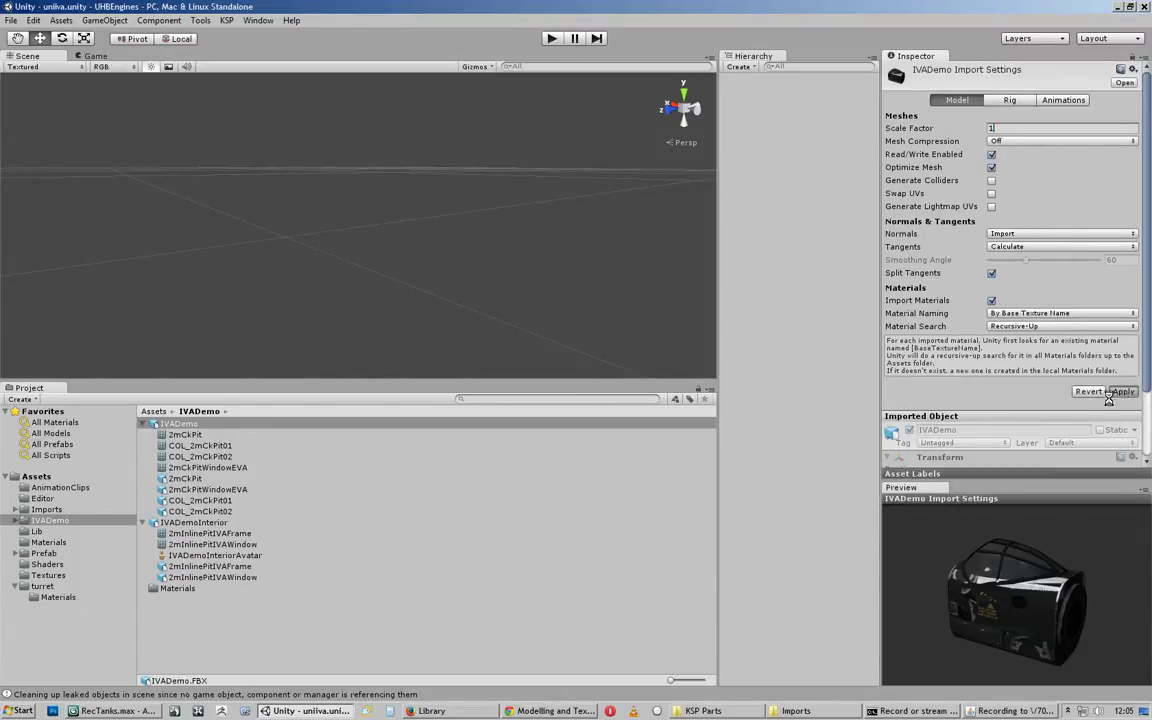
pyautogui.click(992, 300)
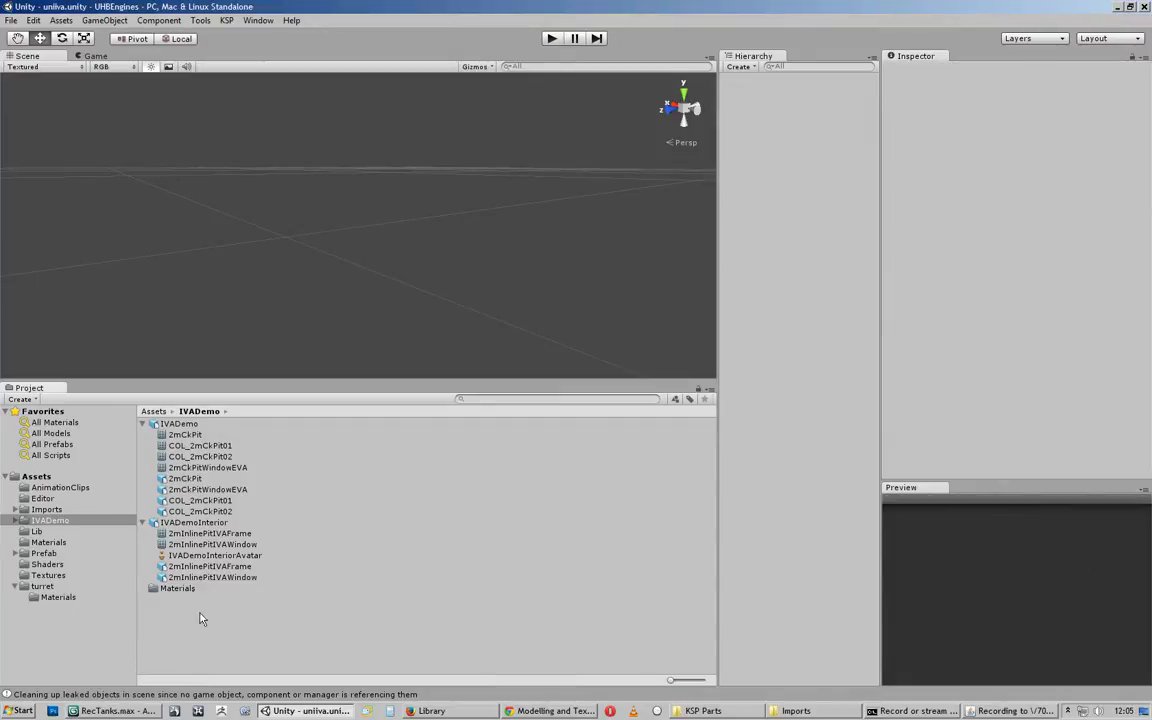
# Review the IVADemo model's Rig and Model import settings.
pyautogui.click(176, 424)
pyautogui.click(1010, 100)
pyautogui.click(960, 100)
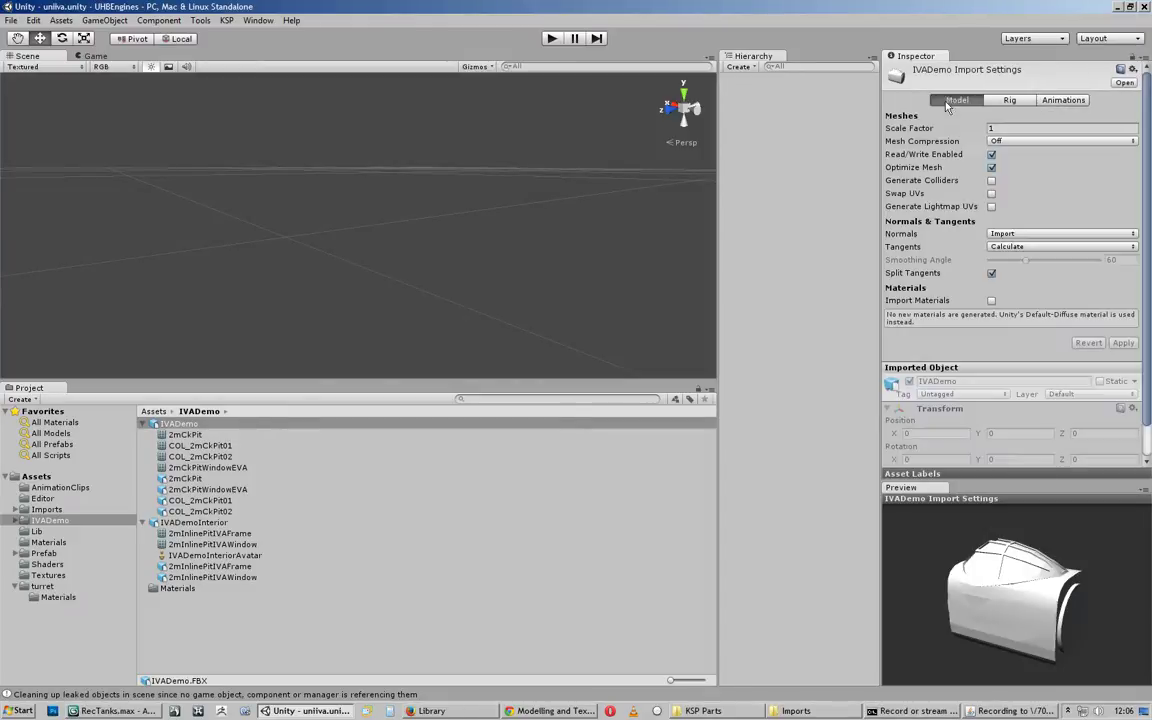
pyautogui.click(231, 665)
# Give IVADemoInterior Scale Factor 1, mesh optimization on, and Import Materials off, then apply.
pyautogui.click(195, 522)
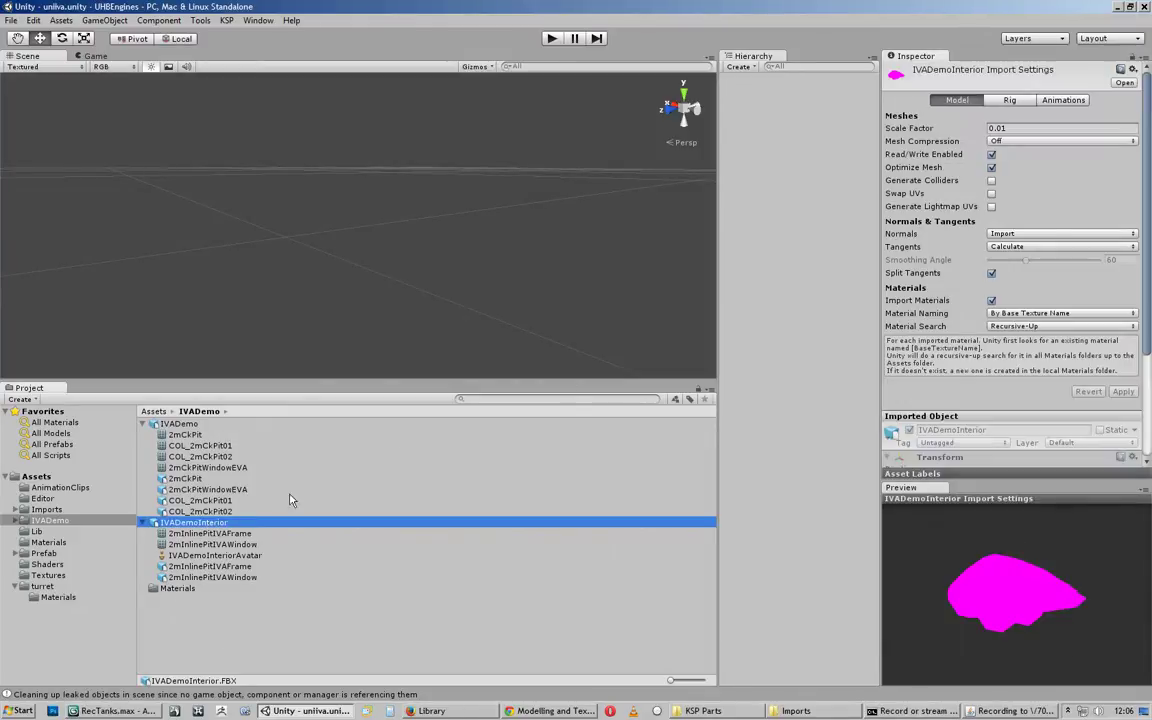
pyautogui.click(991, 167)
pyautogui.click(1021, 127)
pyautogui.write('1')
pyautogui.click(905, 299)
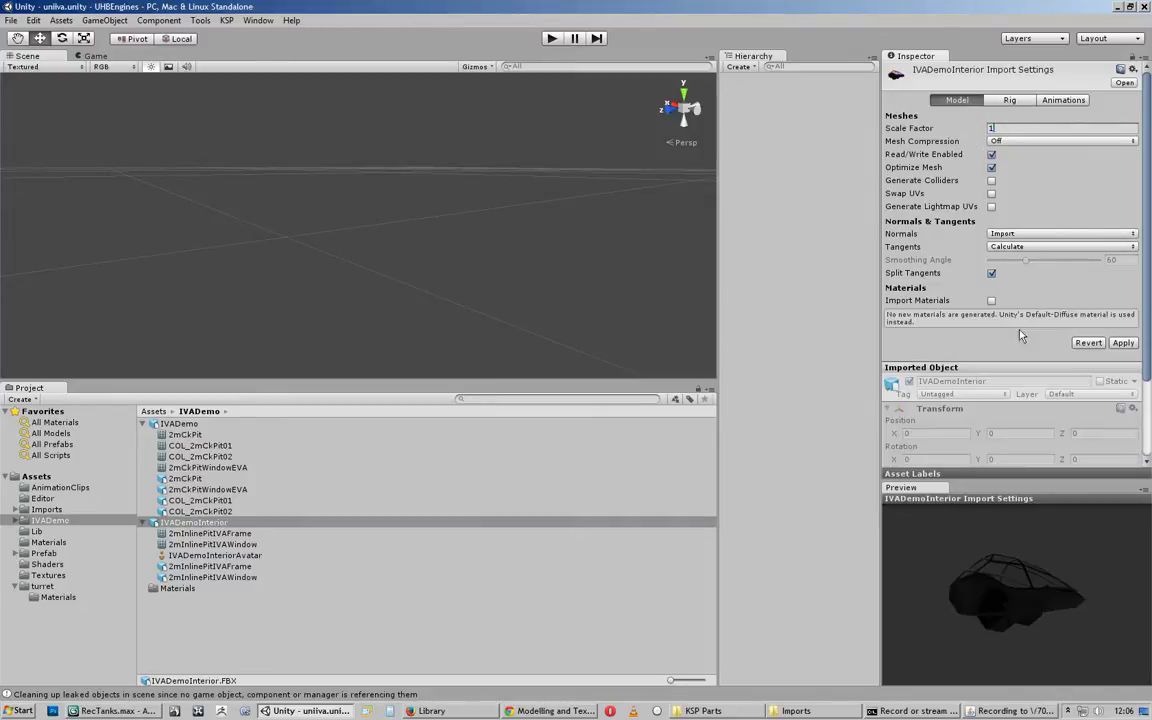
pyautogui.click(1123, 343)
# Set IVADemoInterior's Animation Type to None, apply, and recheck its import settings.
pyautogui.click(1010, 100)
pyautogui.click(1040, 113)
pyautogui.click(1042, 141)
pyautogui.click(1133, 135)
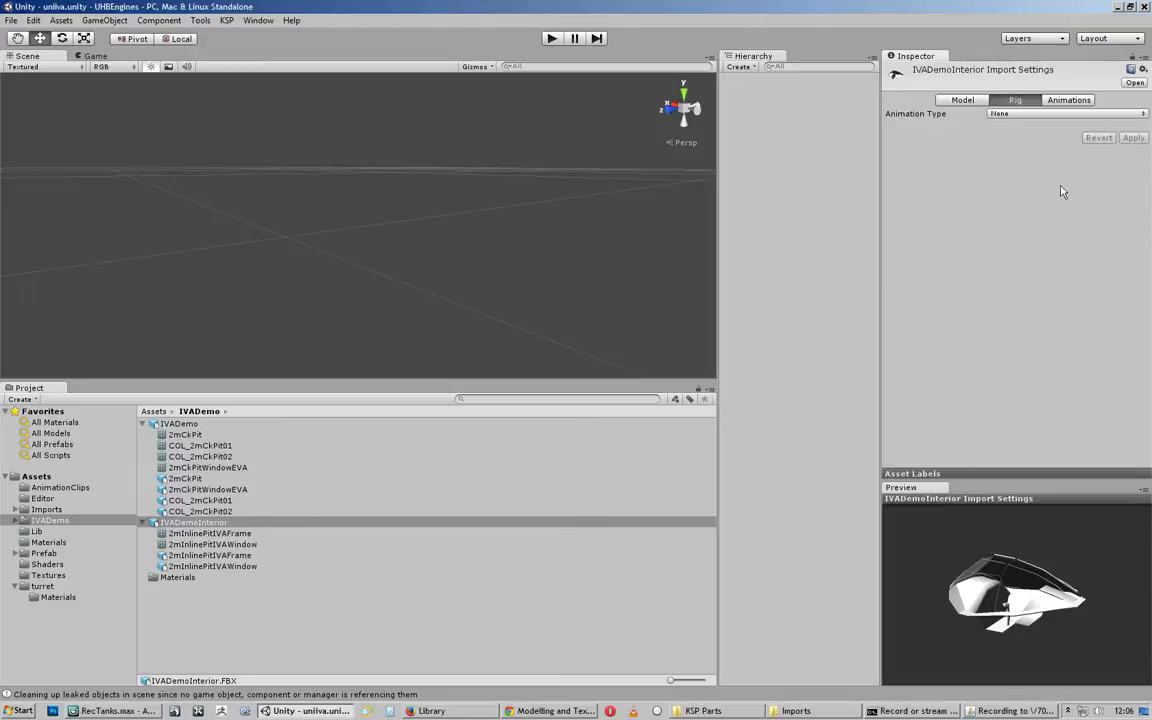
pyautogui.click(1069, 100)
pyautogui.click(681, 563)
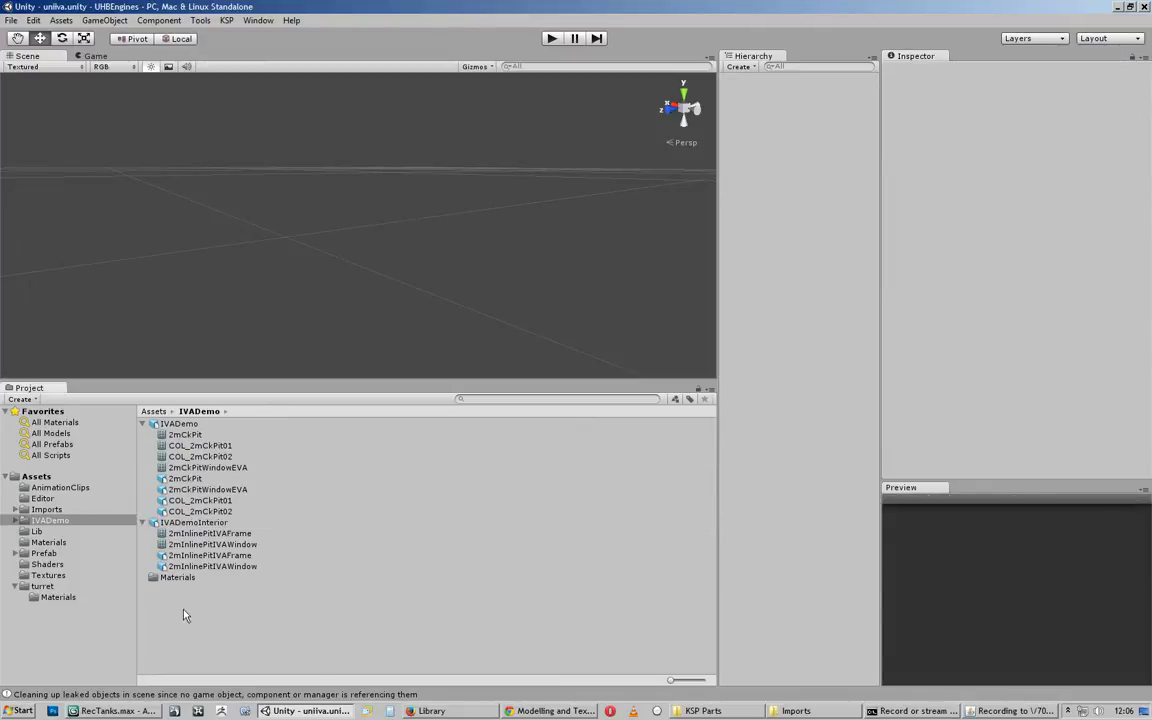
pyautogui.click(216, 524)
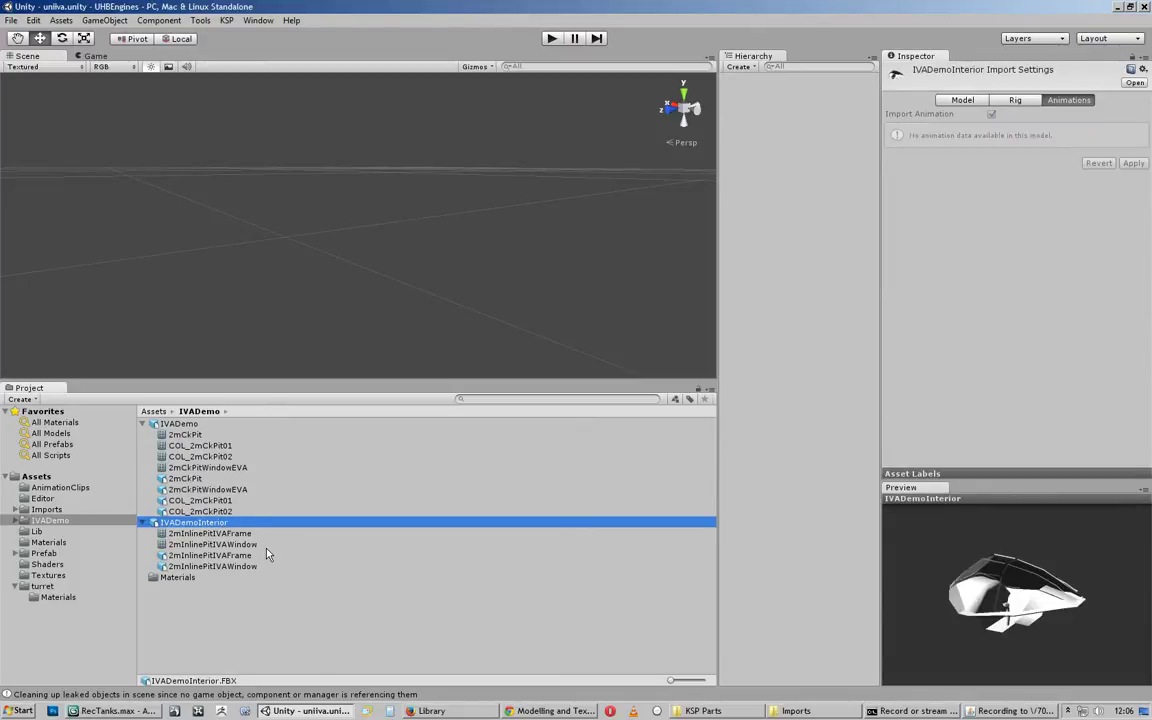
# Place the IVADemo model in the scene and view the cockpit with scene lighting on.
pyautogui.moveTo(180, 423); pyautogui.dragTo(760, 200)
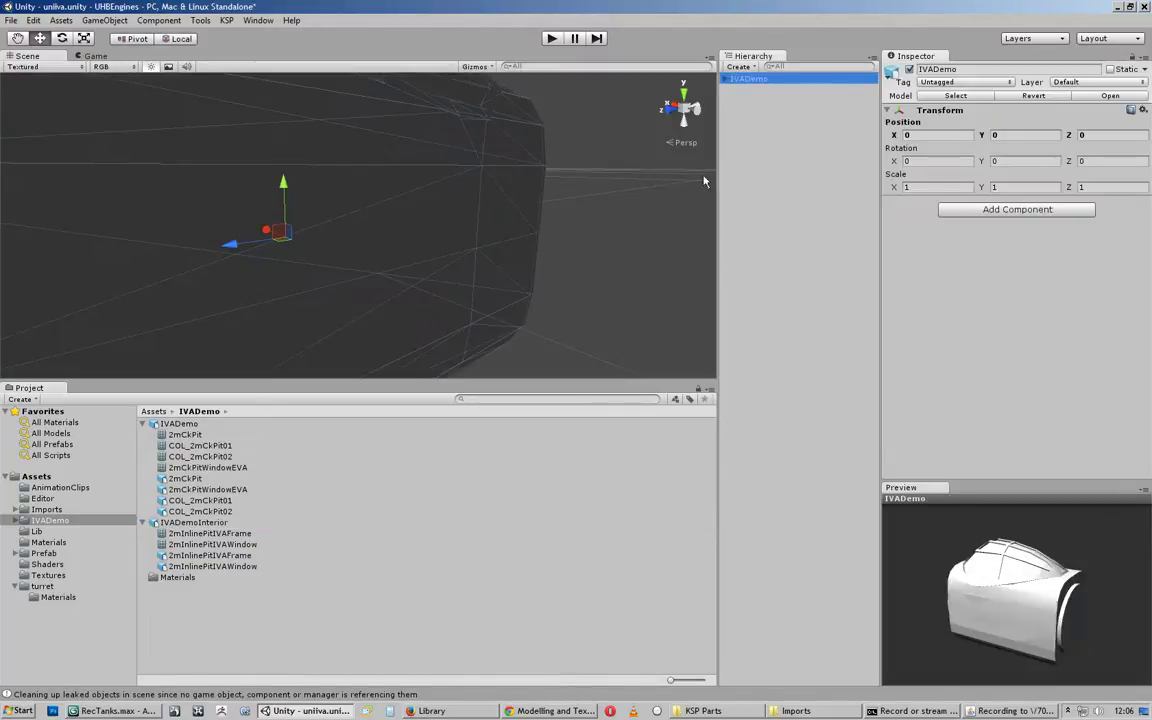
pyautogui.scroll(-5, 597, 252)
pyautogui.keyDown('alt'); pyautogui.moveTo(507, 252); pyautogui.dragTo(225, 111); pyautogui.keyUp('alt')
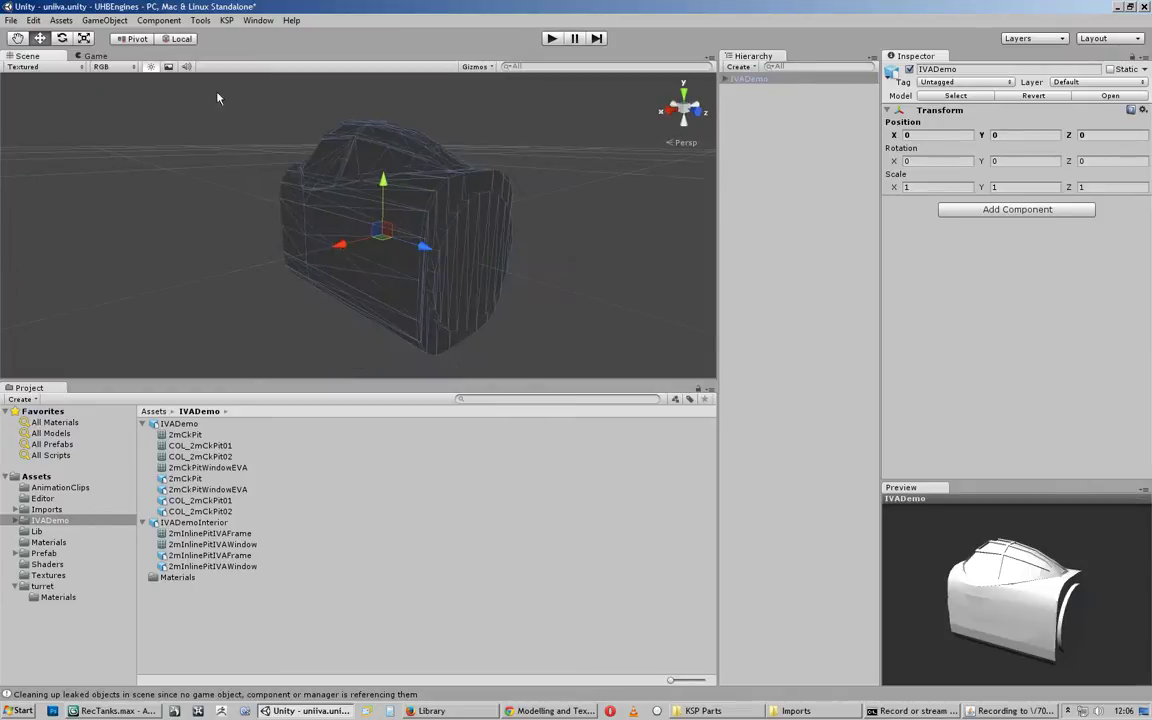
pyautogui.click(150, 66)
pyautogui.keyDown('alt'); pyautogui.moveTo(180, 249); pyautogui.dragTo(648, 463); pyautogui.keyUp('alt')
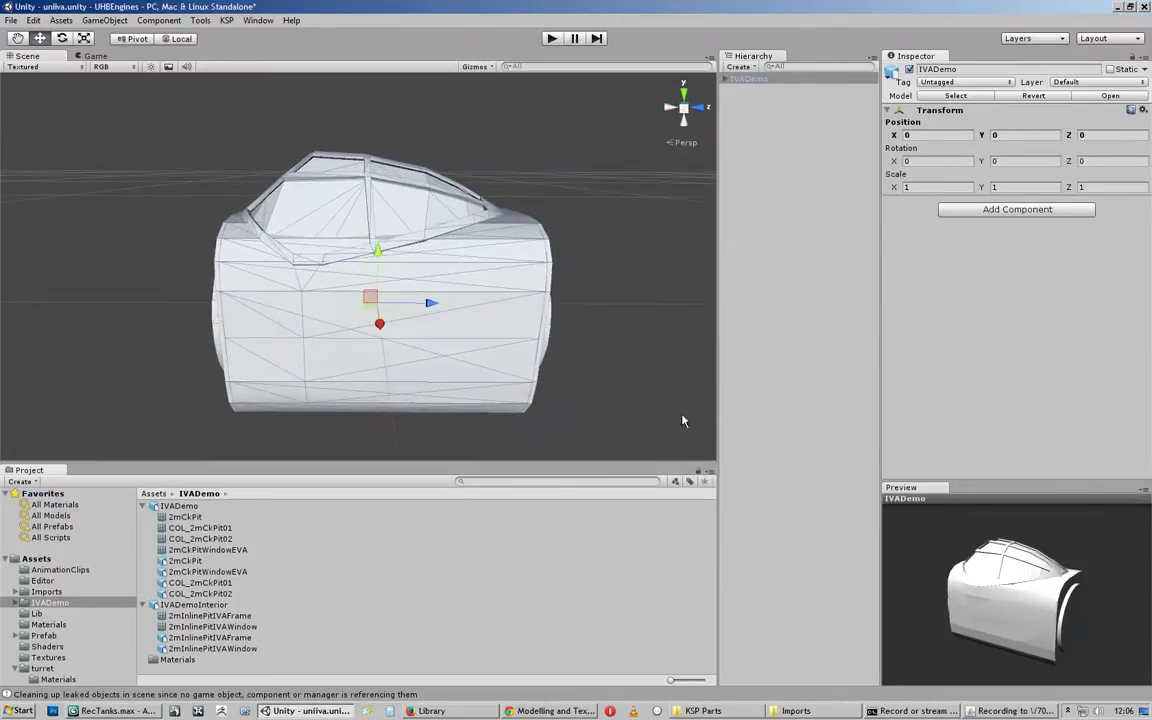
pyautogui.moveTo(718, 400); pyautogui.dragTo(757, 400)
pyautogui.keyDown('alt'); pyautogui.moveTo(653, 329); pyautogui.dragTo(548, 291); pyautogui.keyUp('alt')
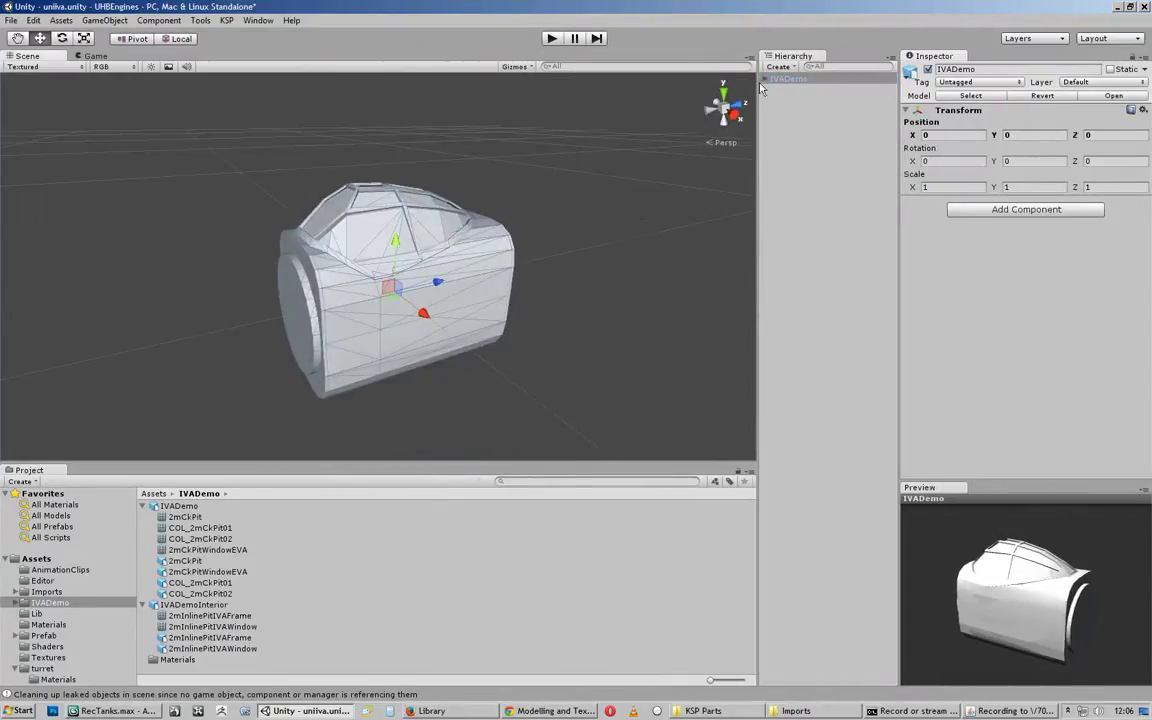
pyautogui.keyDown('alt'); pyautogui.moveTo(437, 287); pyautogui.dragTo(702, 347); pyautogui.keyUp('alt')
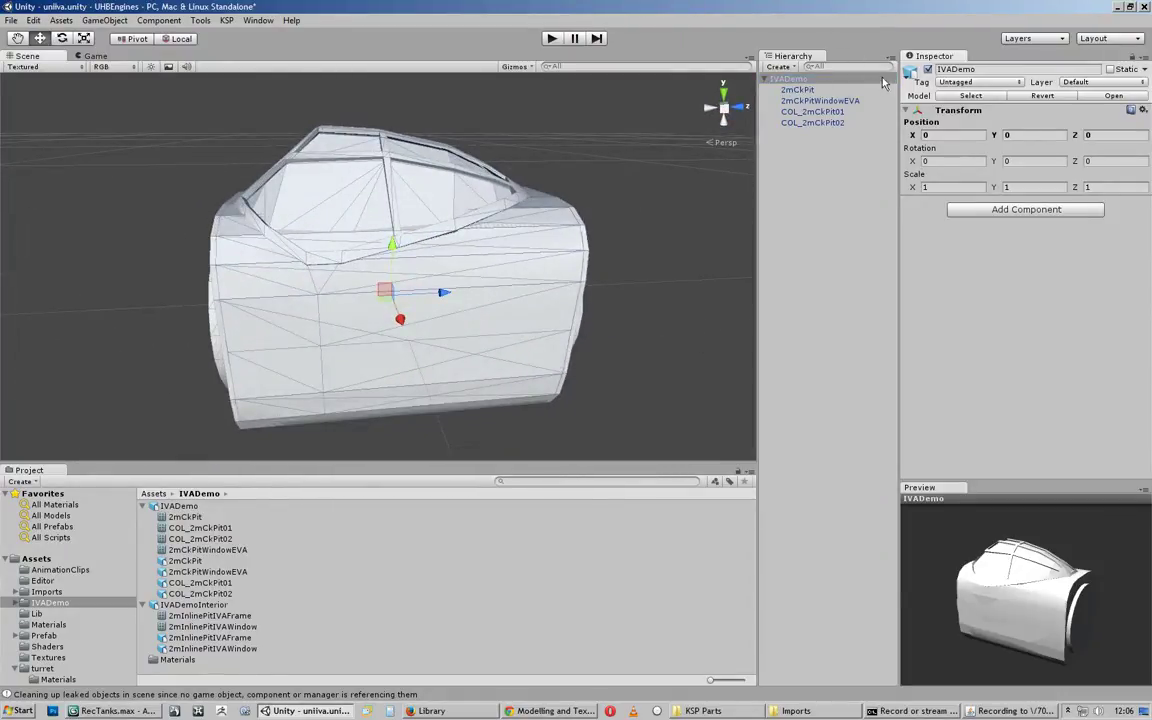
# Frame the IVADemo model, then multi-select COL_2mCkPit02 and COL_2mCkPit01 in the Hierarchy.
pyautogui.doubleClick(820, 101)
pyautogui.click(788, 78)
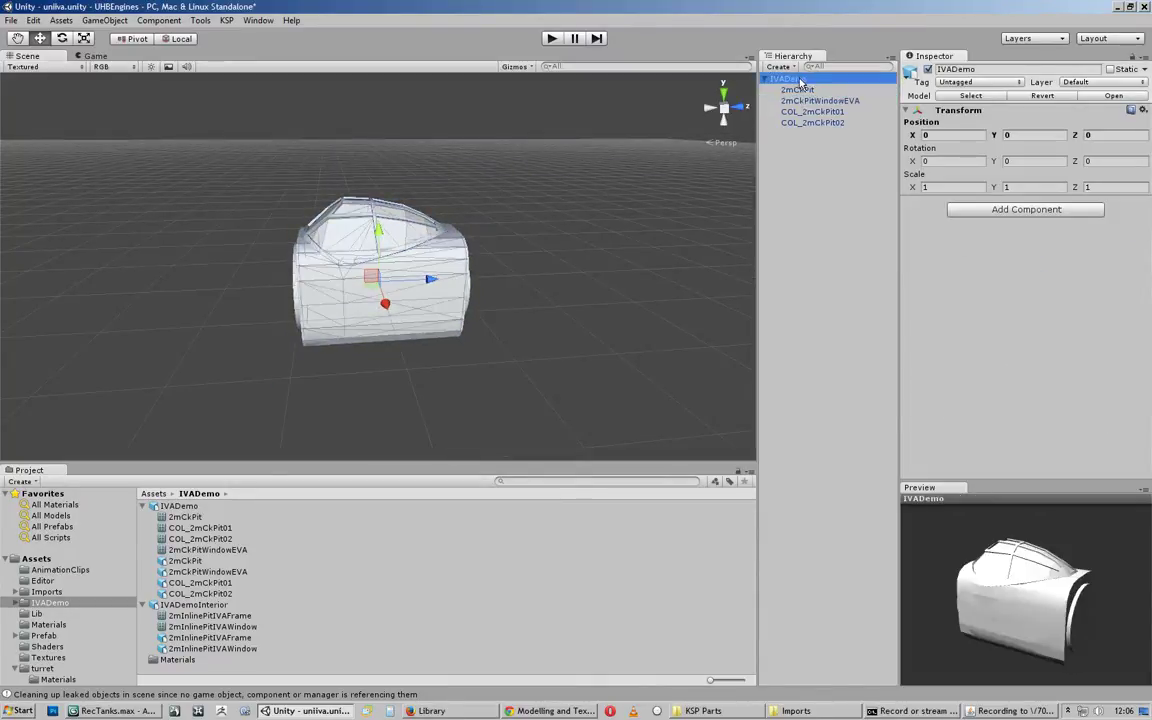
pyautogui.press('f')
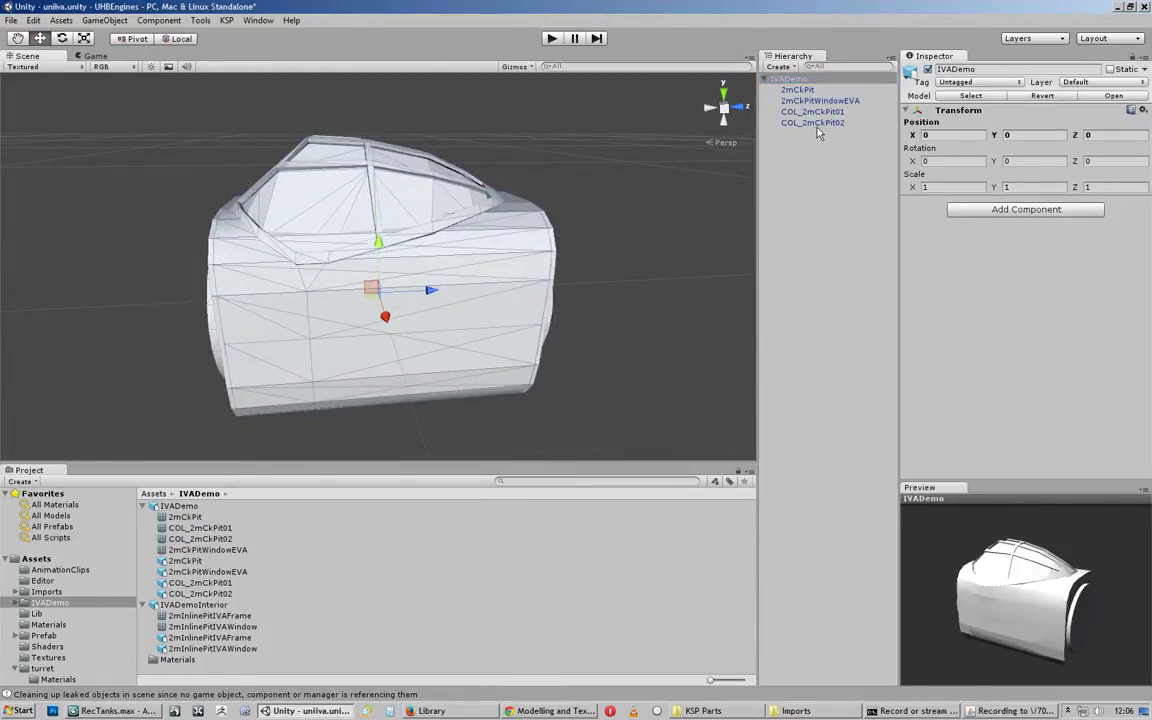
pyautogui.click(845, 255)
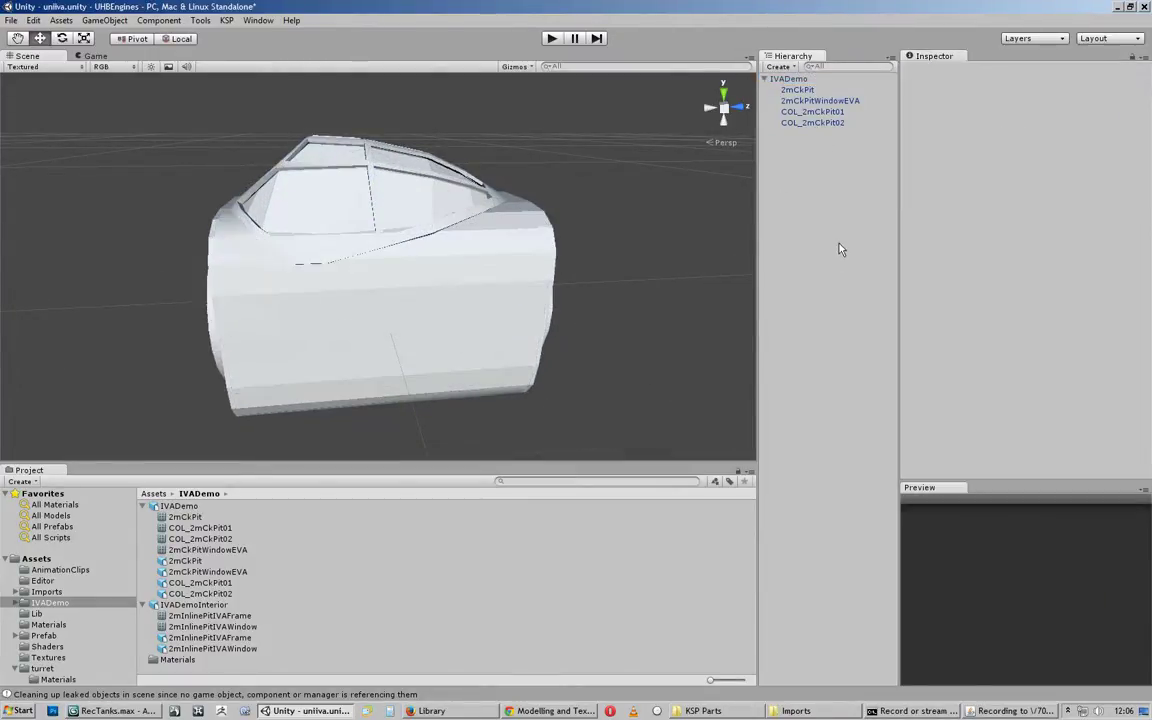
pyautogui.click(815, 113)
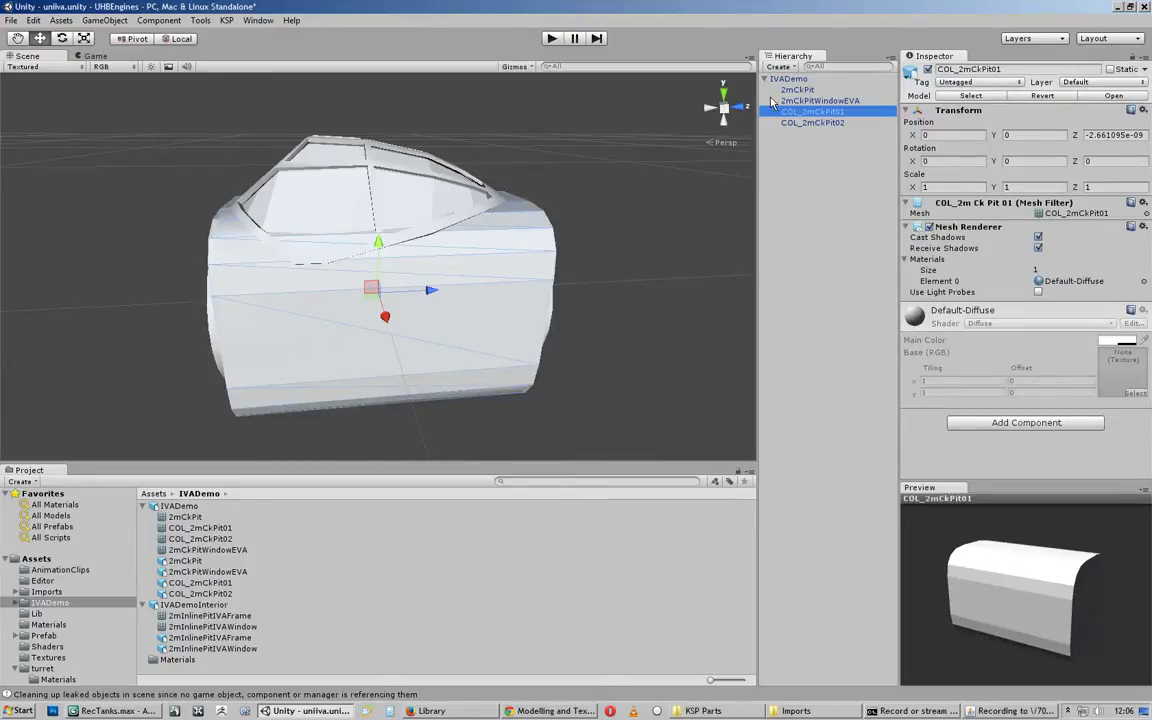
pyautogui.click(820, 200)
pyautogui.click(815, 122)
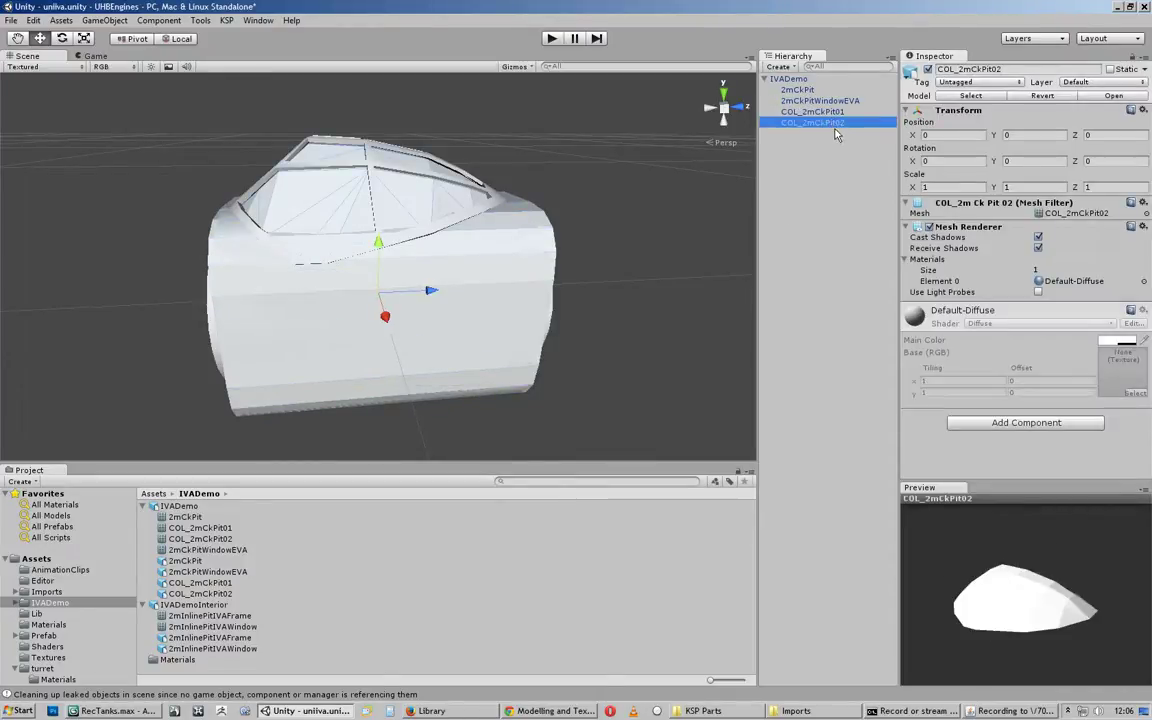
pyautogui.keyDown('ctrl'); pyautogui.click(828, 113); pyautogui.keyUp('ctrl')
# Add a Mesh Collider to both collision meshes via an 'me' component search and tick Convex.
pyautogui.click(1088, 423)
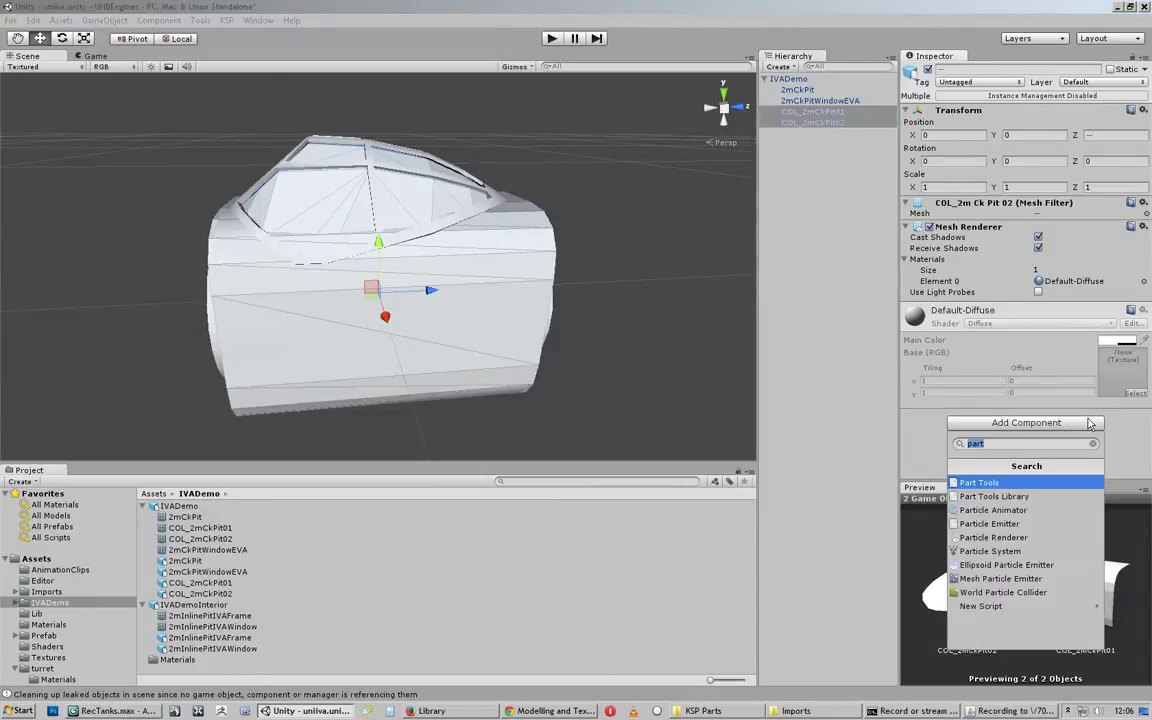
pyautogui.write('mehs')
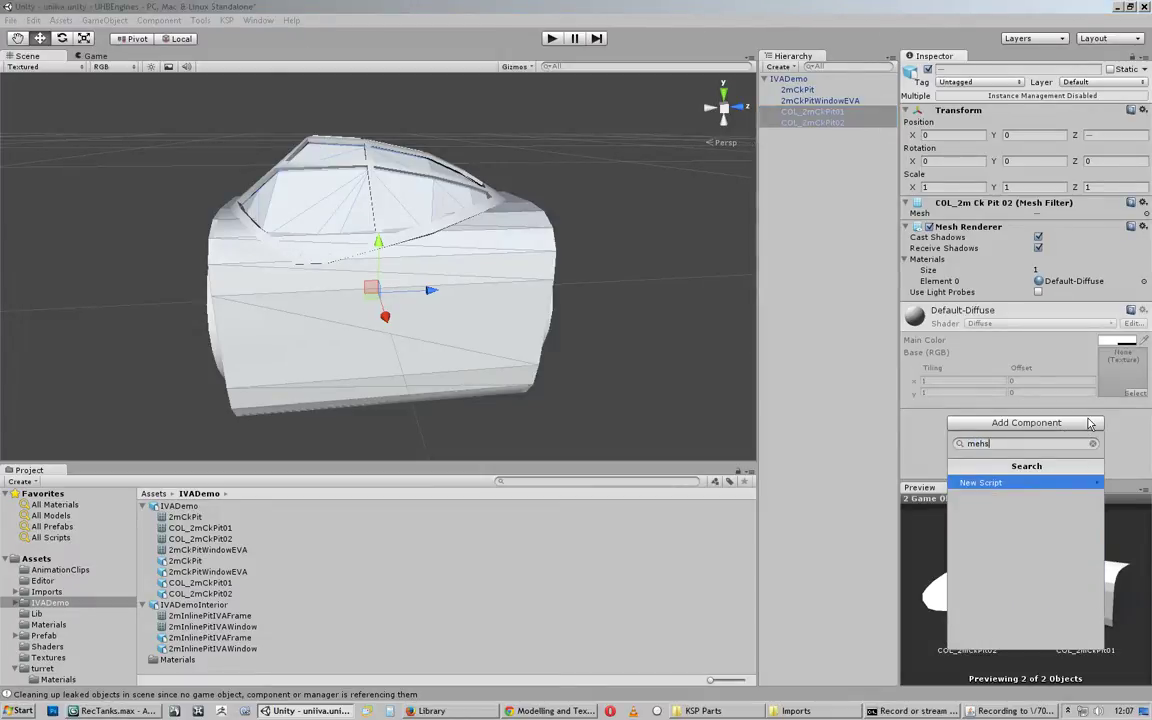
pyautogui.press('BackSpace')
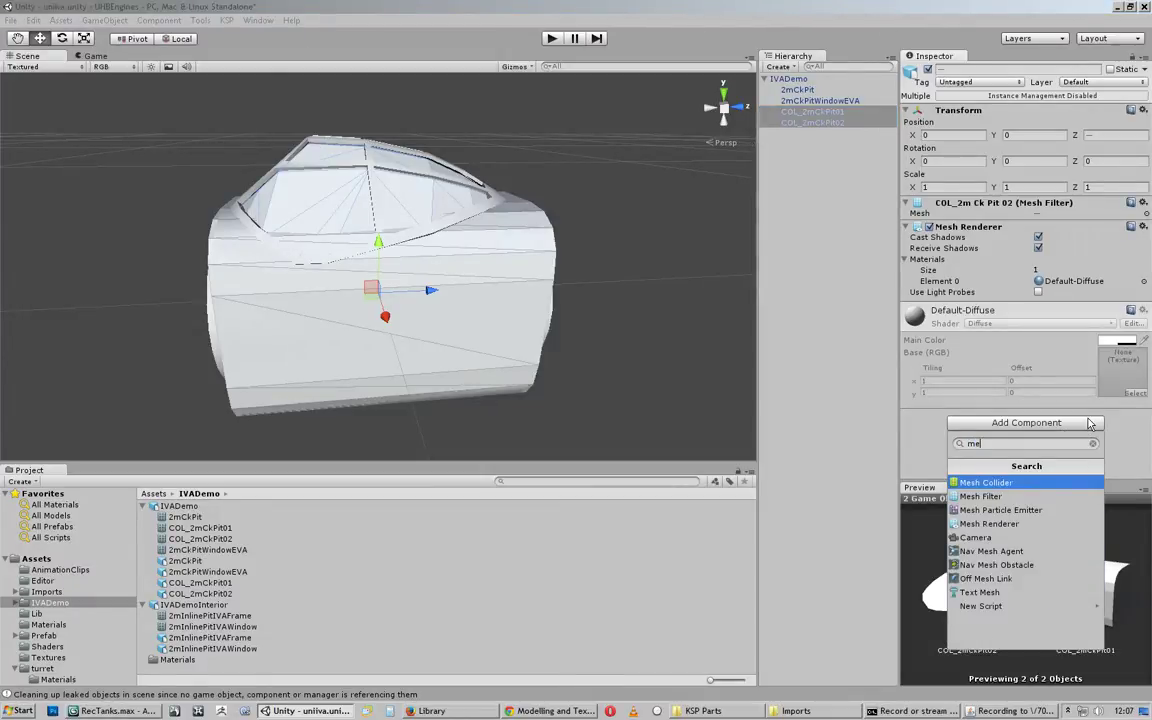
pyautogui.press('Return')
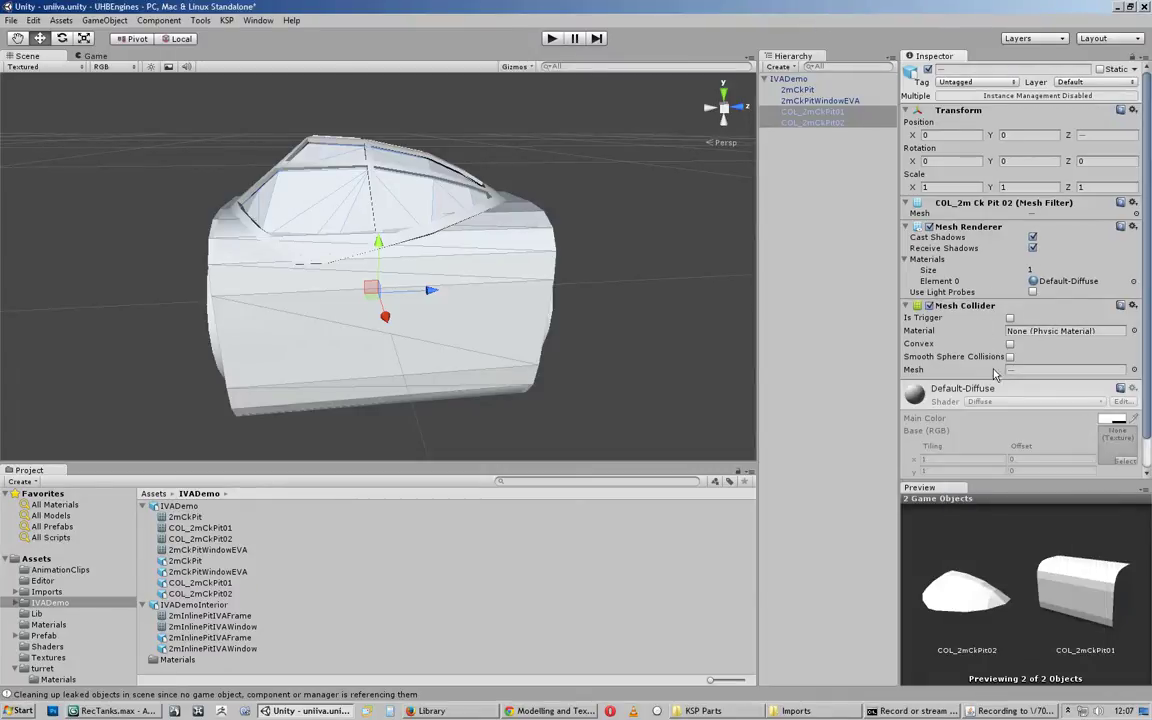
pyautogui.click(905, 343)
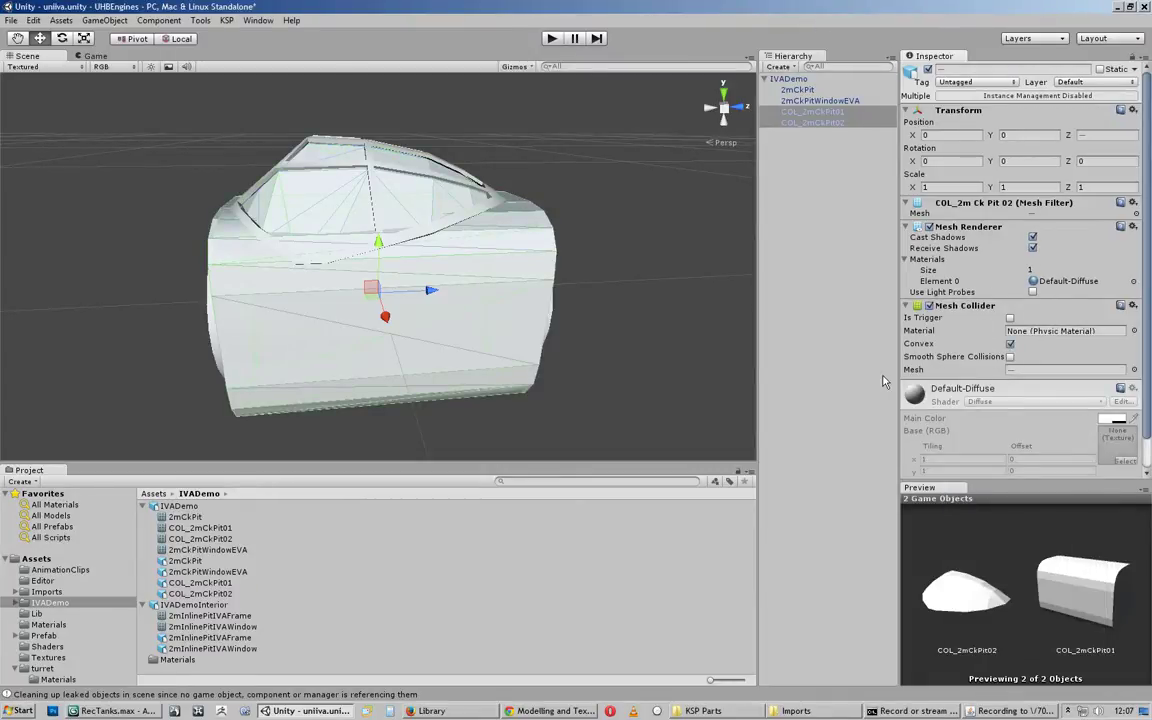
# Select COL_2mCkPit01 and orbit around the cockpit to check its collider.
pyautogui.keyDown('alt'); pyautogui.moveTo(612, 341); pyautogui.dragTo(341, 289); pyautogui.keyUp('alt')
pyautogui.keyDown('alt'); pyautogui.moveTo(310, 165); pyautogui.dragTo(510, 177); pyautogui.keyUp('alt')
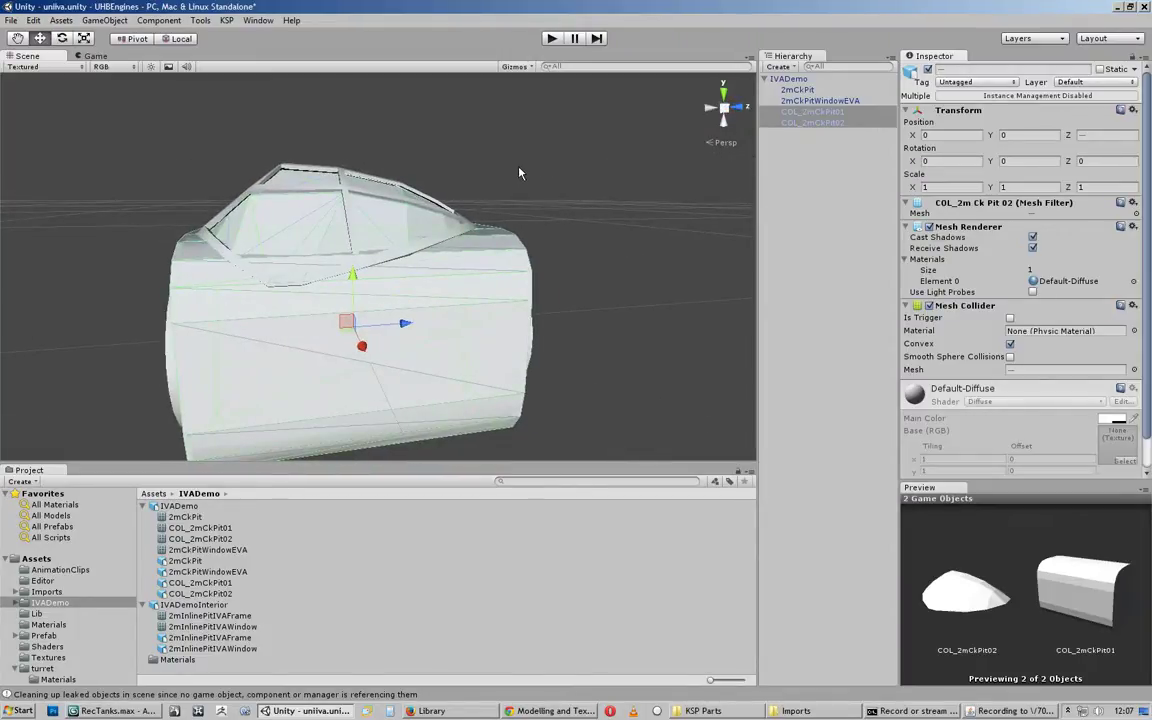
pyautogui.click(536, 177)
pyautogui.click(812, 111)
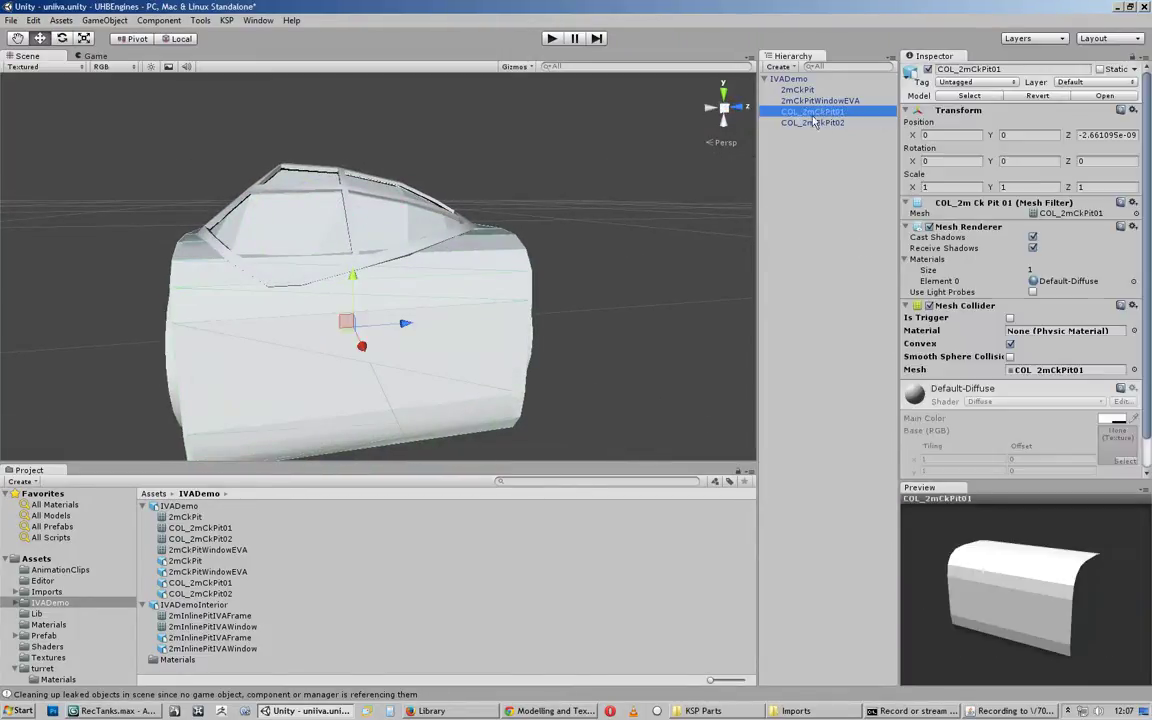
pyautogui.keyDown('alt'); pyautogui.moveTo(620, 260); pyautogui.dragTo(540, 330); pyautogui.keyUp('alt')
pyautogui.scroll(4, 655, 209)
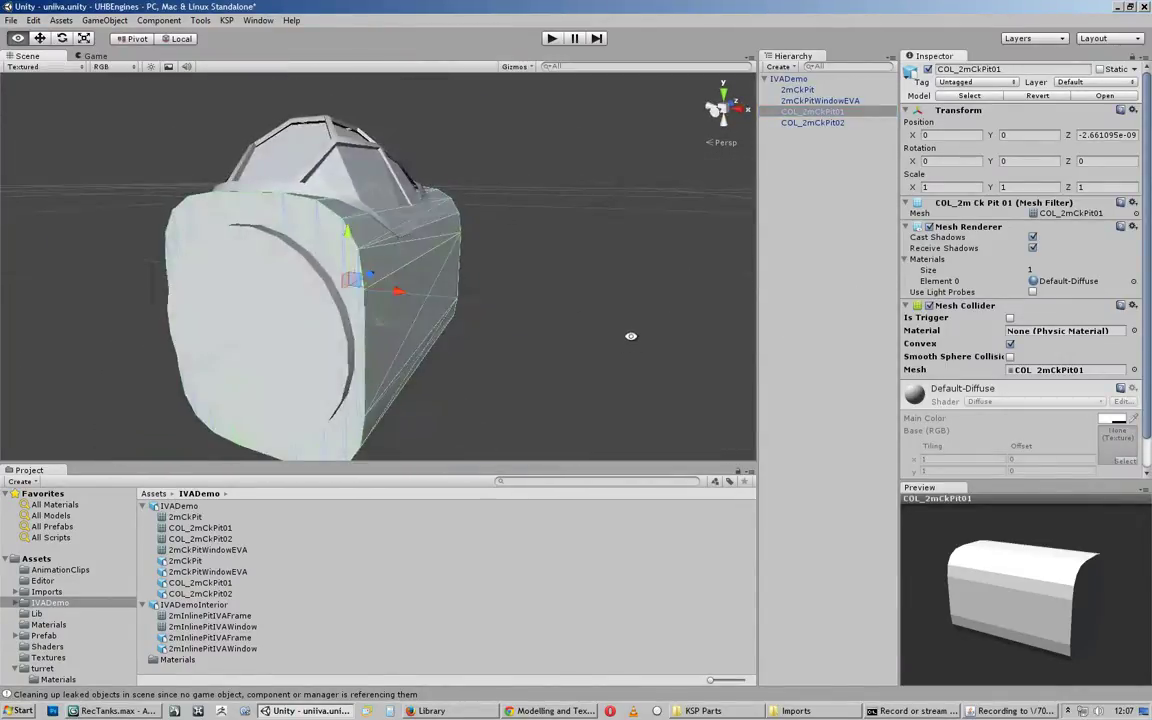
pyautogui.scroll(-3, 620, 330)
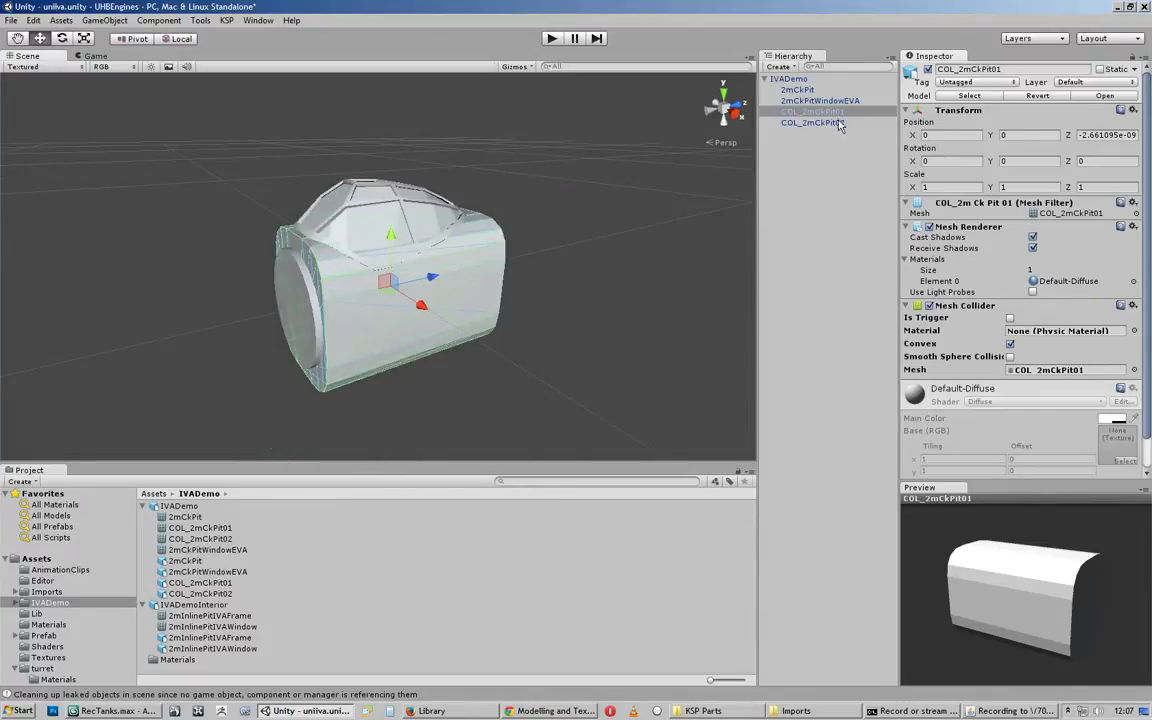
# Select COL_2mCkPit02, delete it, then undo the deletion.
pyautogui.click(810, 134)
pyautogui.click(834, 122)
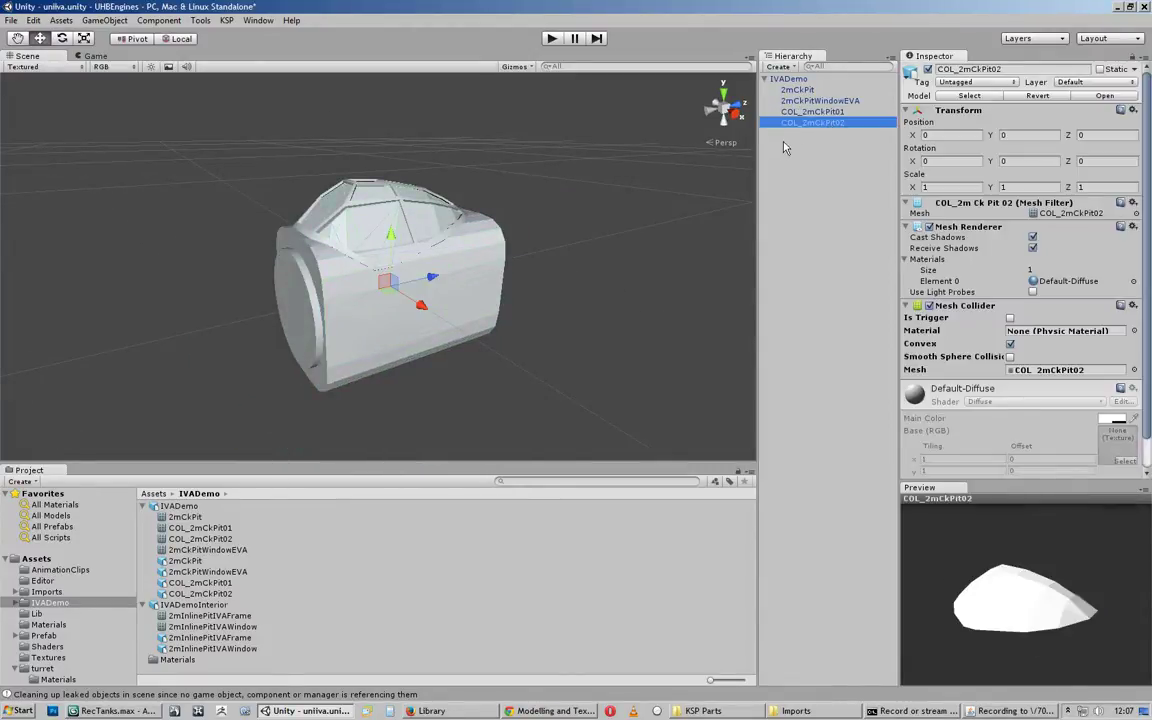
pyautogui.press('Delete')
pyautogui.press('Return')
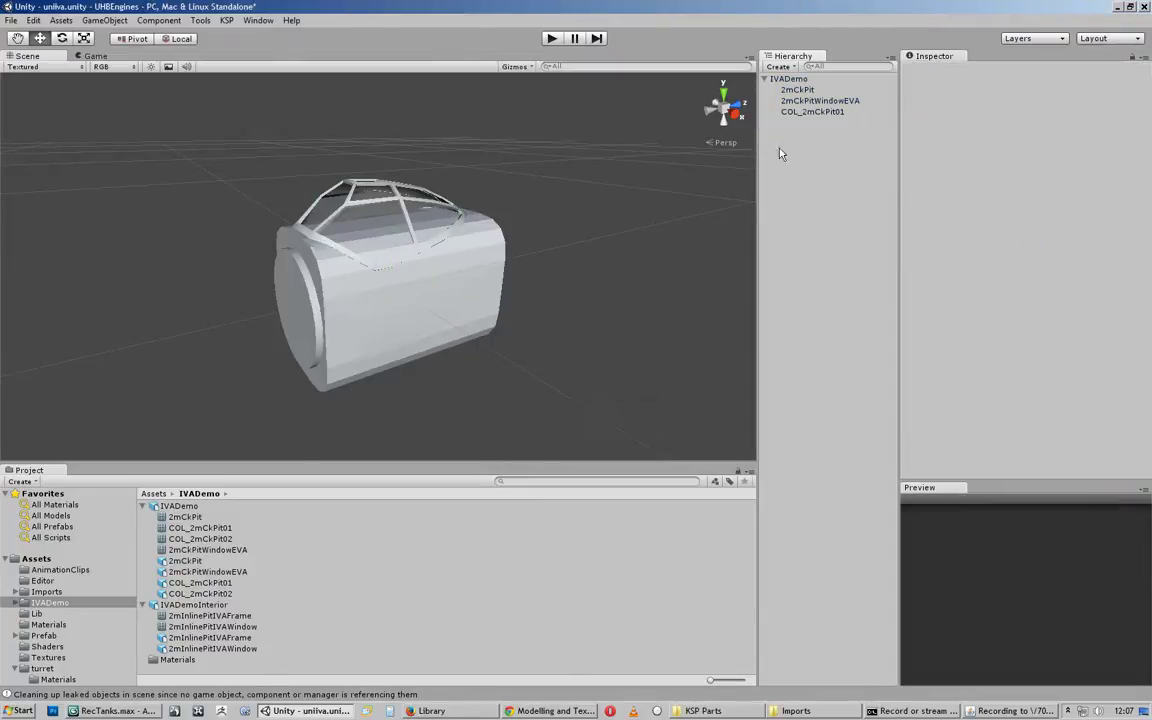
pyautogui.hotkey('ctrl', 'z')
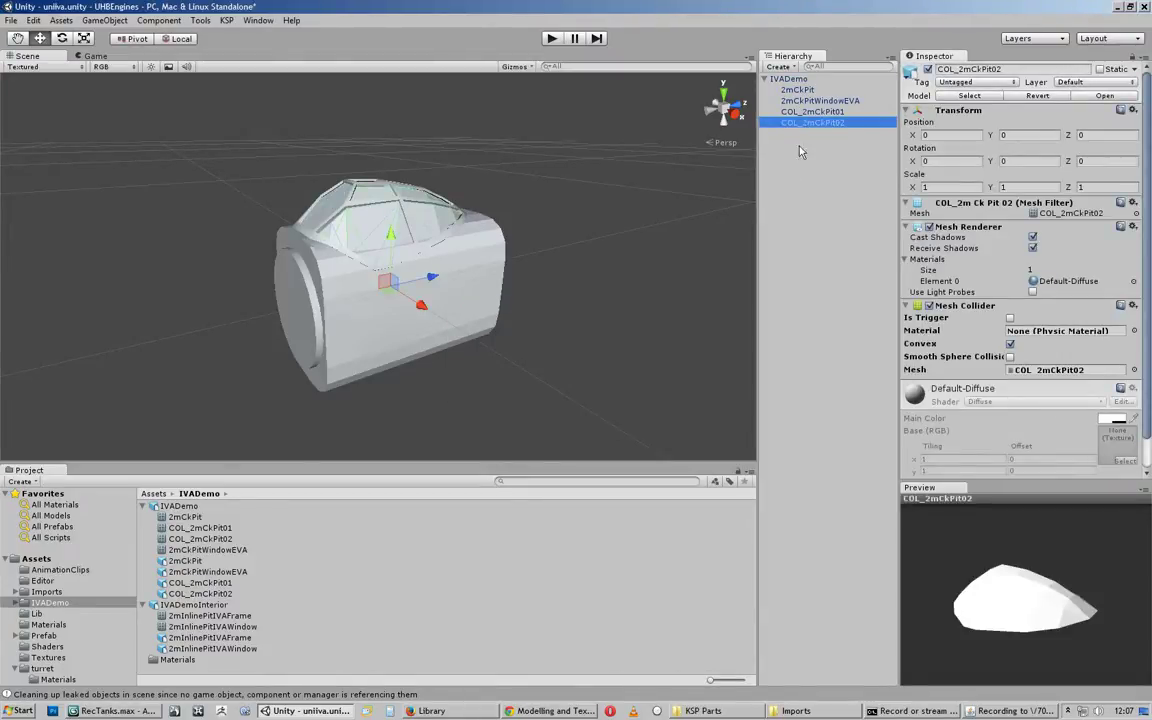
# Remove the Mesh Collider from COL_2mCkPit02 via its component gear menu.
pyautogui.rightClick(988, 307)
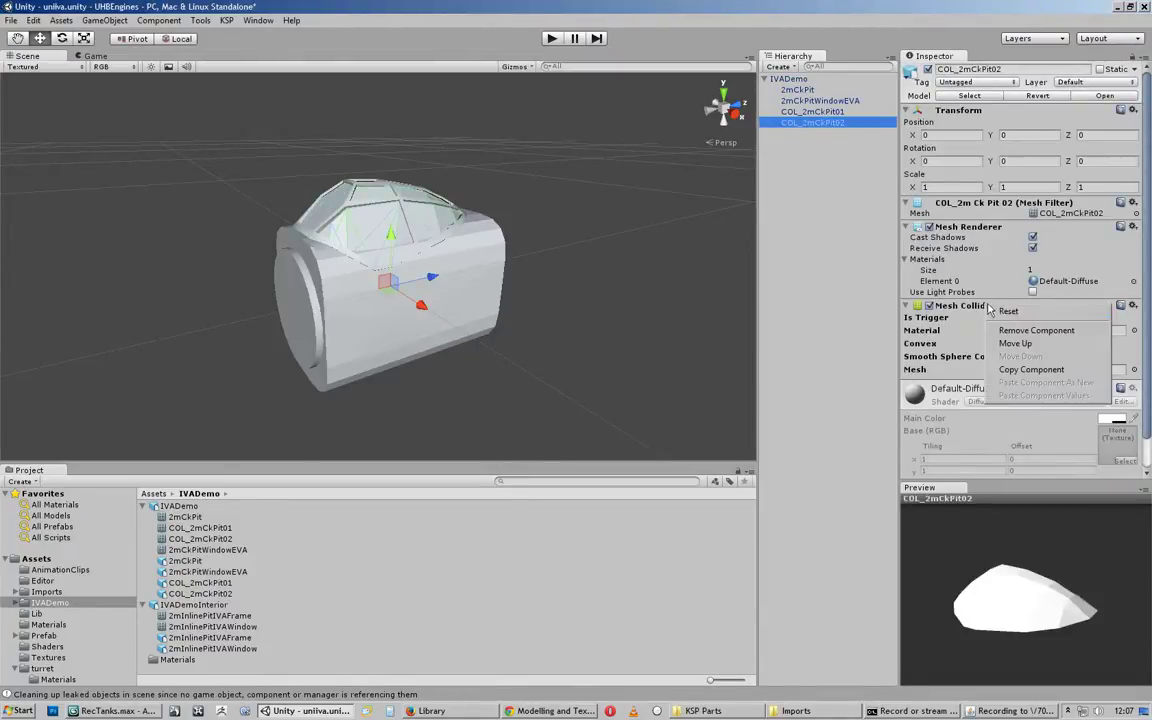
pyautogui.click(1049, 333)
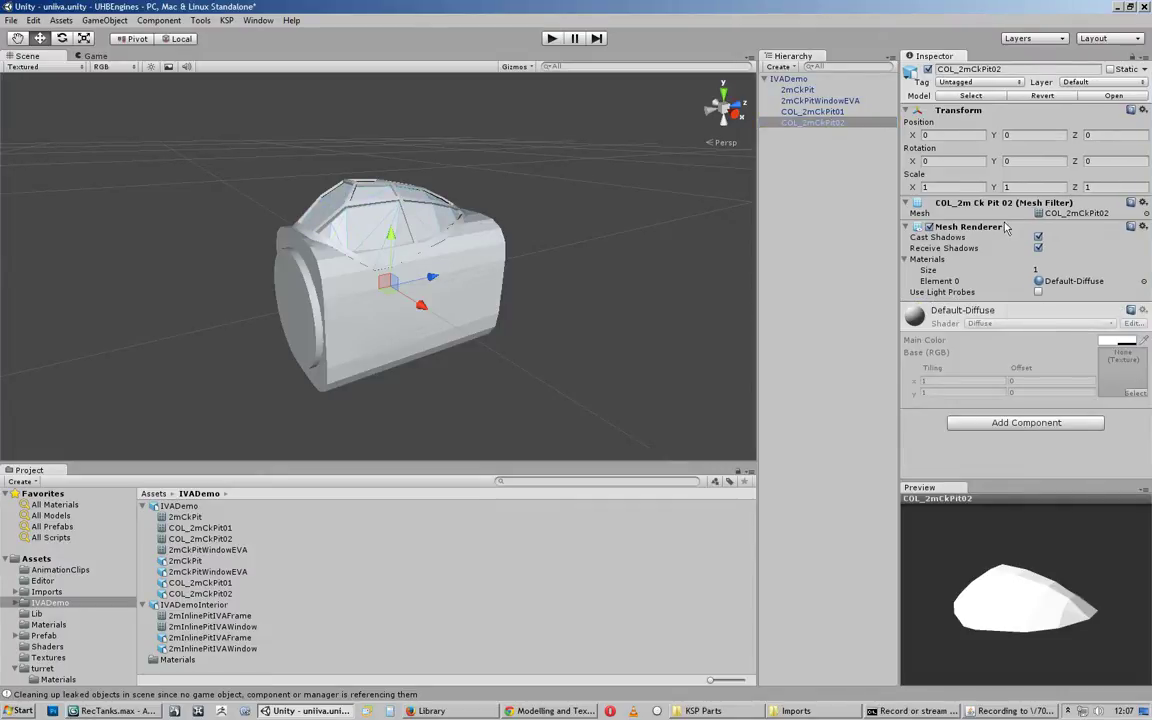
pyautogui.rightClick(1017, 227)
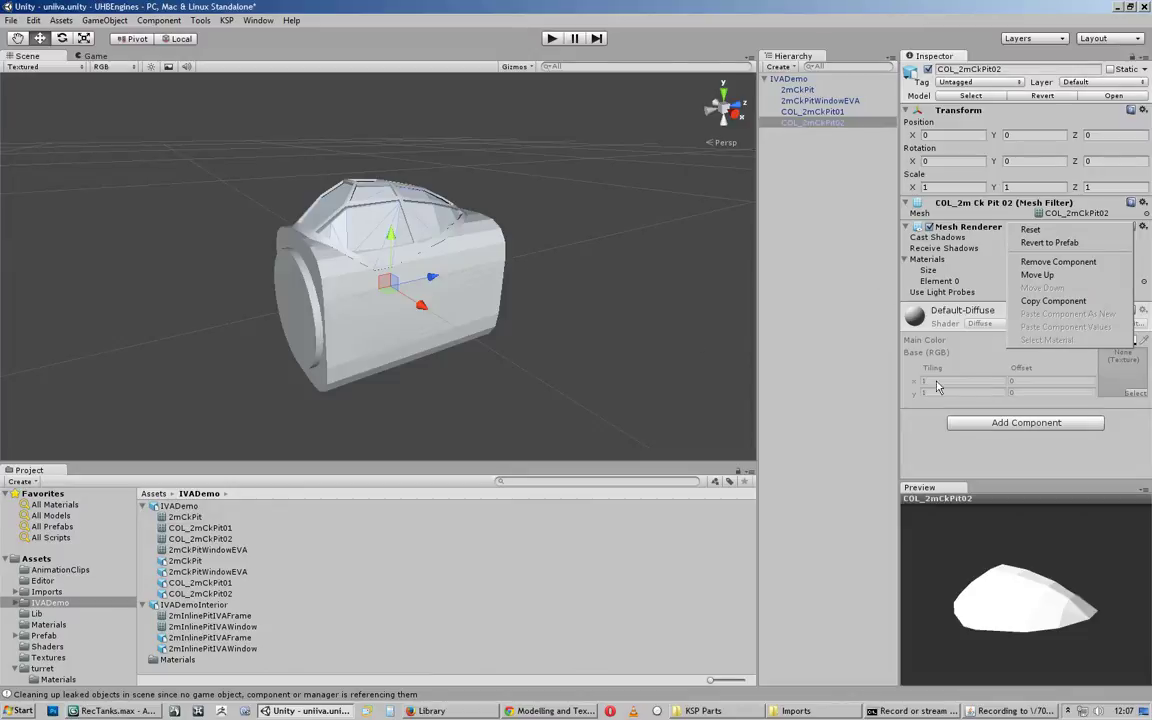
pyautogui.click(955, 455)
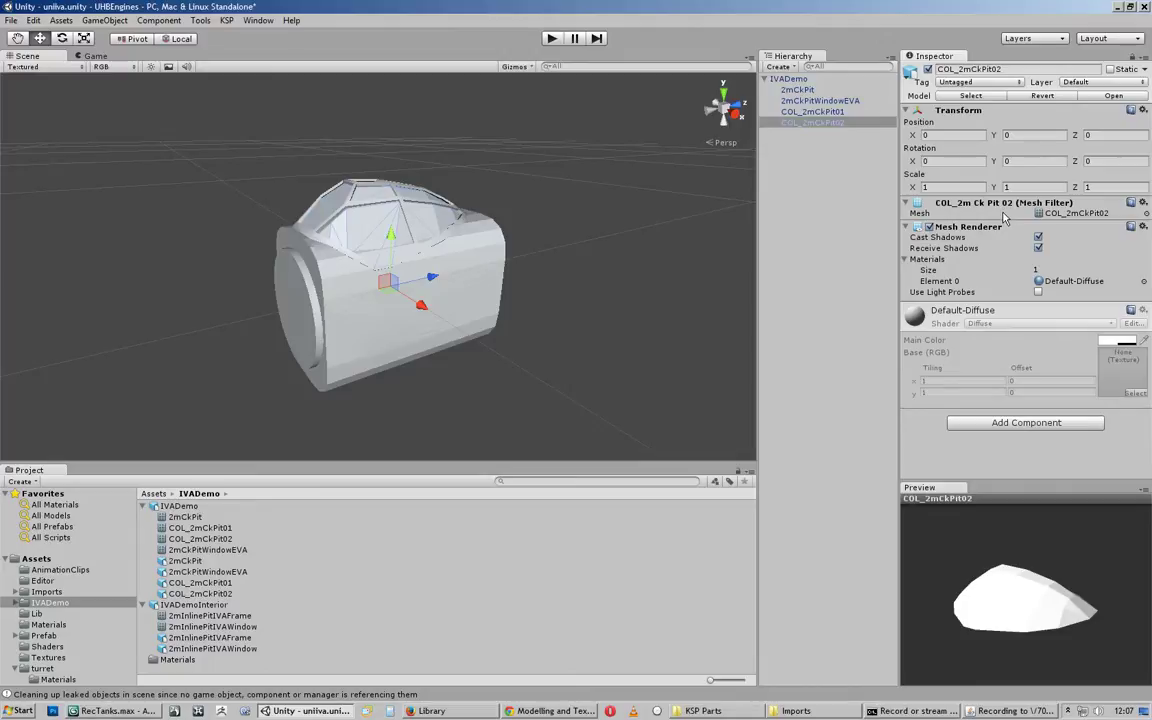
pyautogui.keyDown('alt'); pyautogui.moveTo(514, 363); pyautogui.dragTo(472, 378, button='right'); pyautogui.keyUp('alt')
pyautogui.keyDown('alt'); pyautogui.moveTo(472, 378); pyautogui.dragTo(706, 330); pyautogui.keyUp('alt')
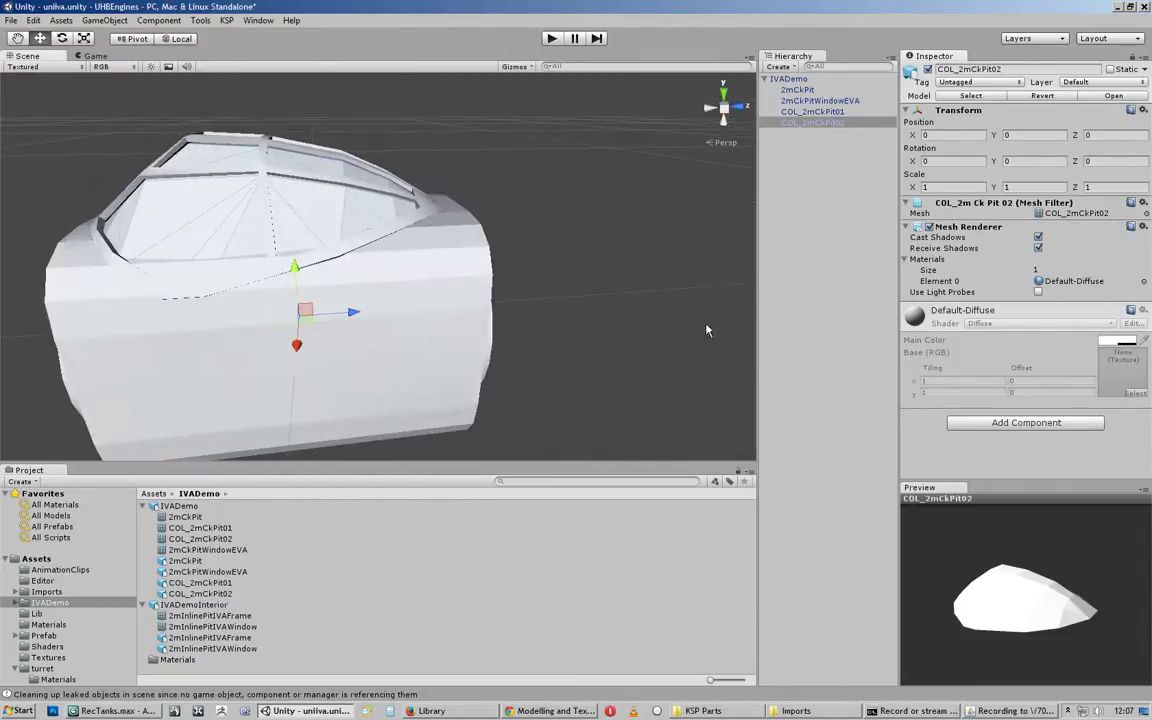
pyautogui.rightClick(1007, 202)
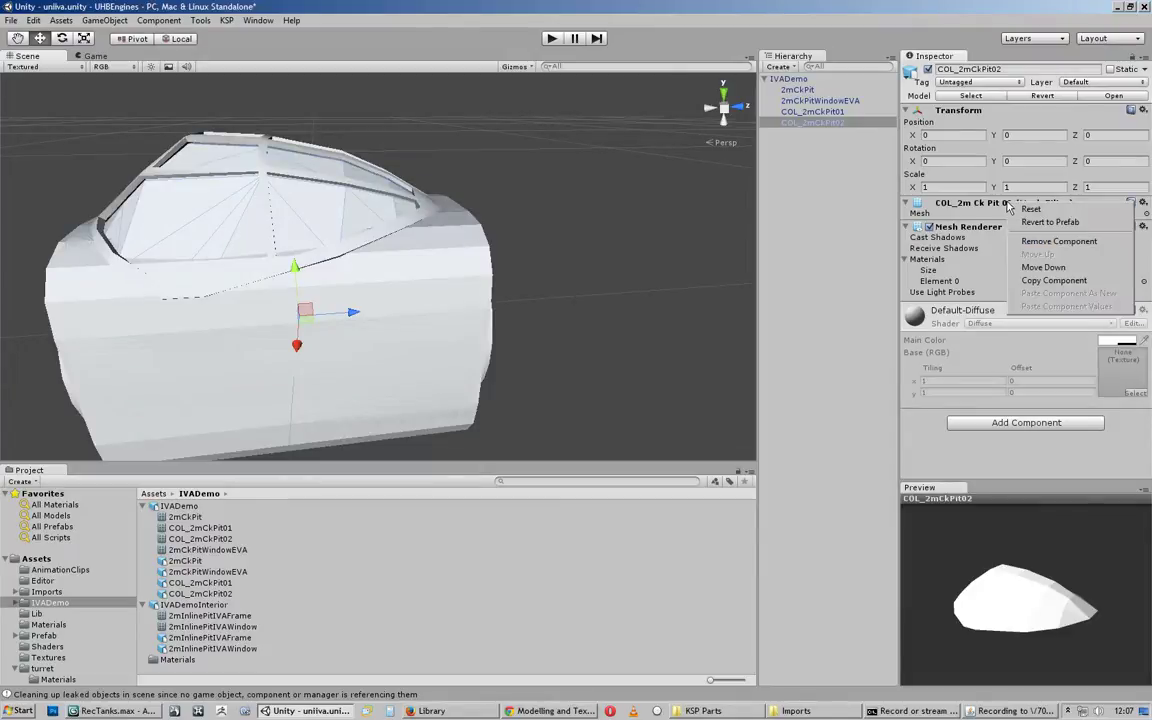
pyautogui.click(941, 468)
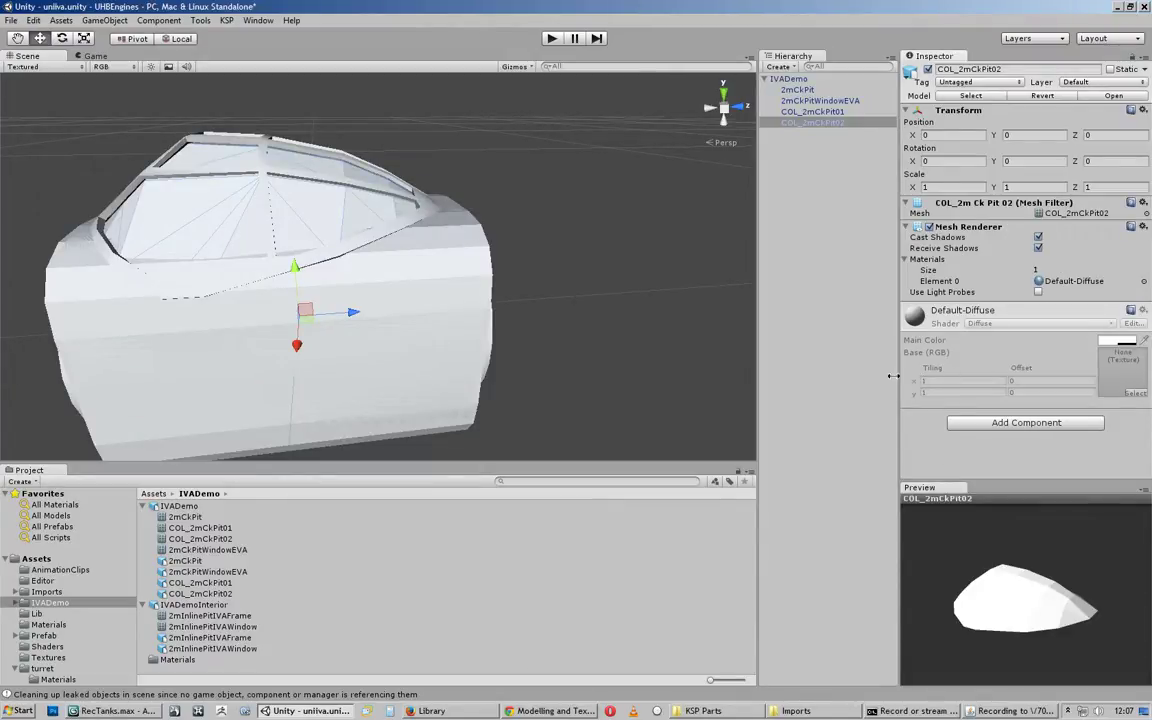
# Remove the Mesh Renderer and Mesh Filter from COL_2mCkPit02, leaving only Transform.
pyautogui.rightClick(998, 226)
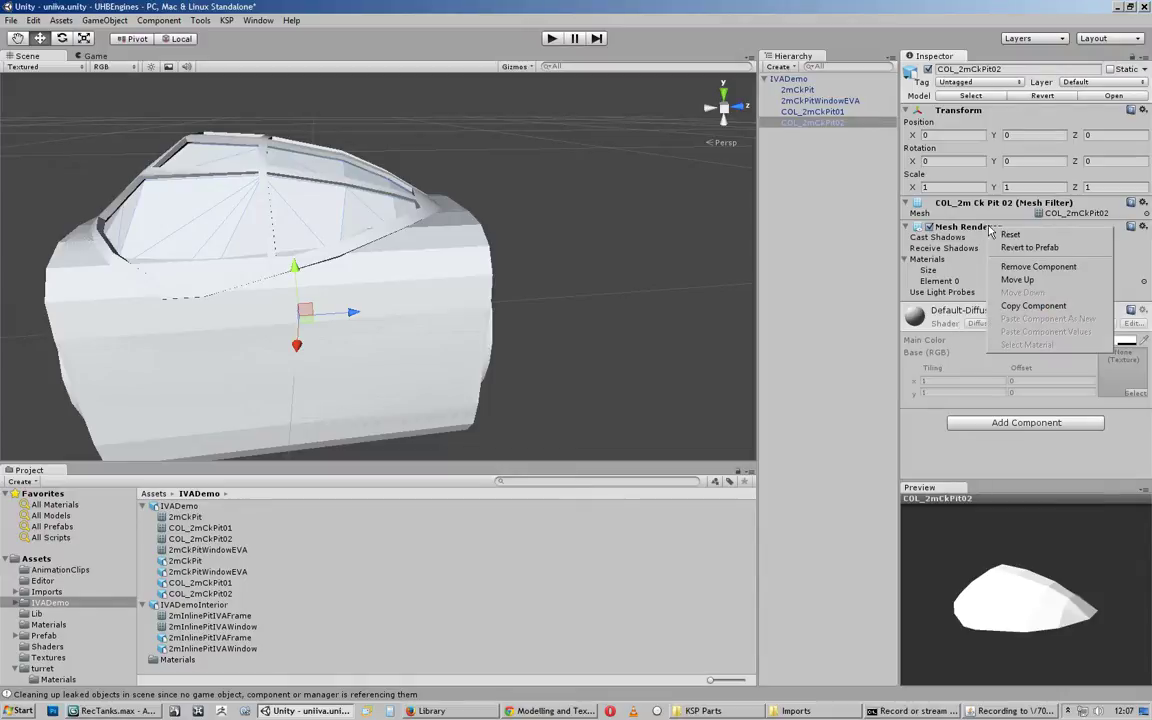
pyautogui.click(1040, 265)
pyautogui.rightClick(1007, 205)
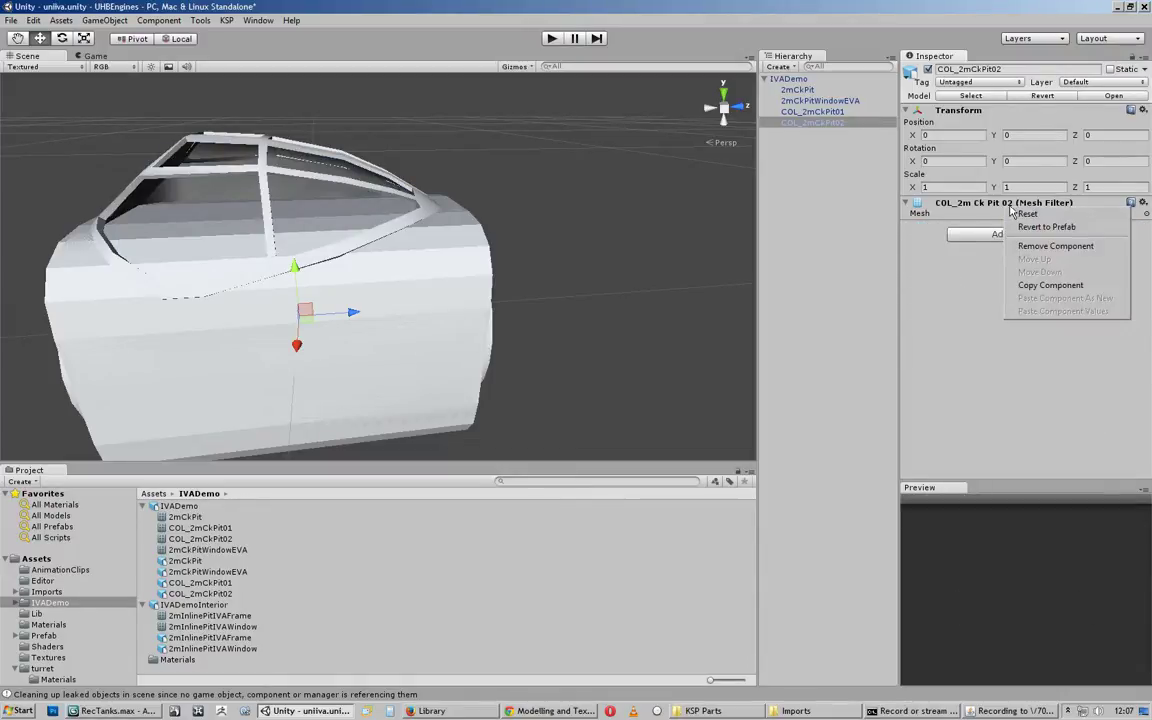
pyautogui.click(1045, 246)
# Add a Capsule Collider to COL_2mCkPit02 via a 'cap' component search.
pyautogui.keyDown('alt'); pyautogui.moveTo(636, 288); pyautogui.dragTo(700, 255); pyautogui.keyUp('alt')
pyautogui.click(1020, 209)
pyautogui.write('cap')
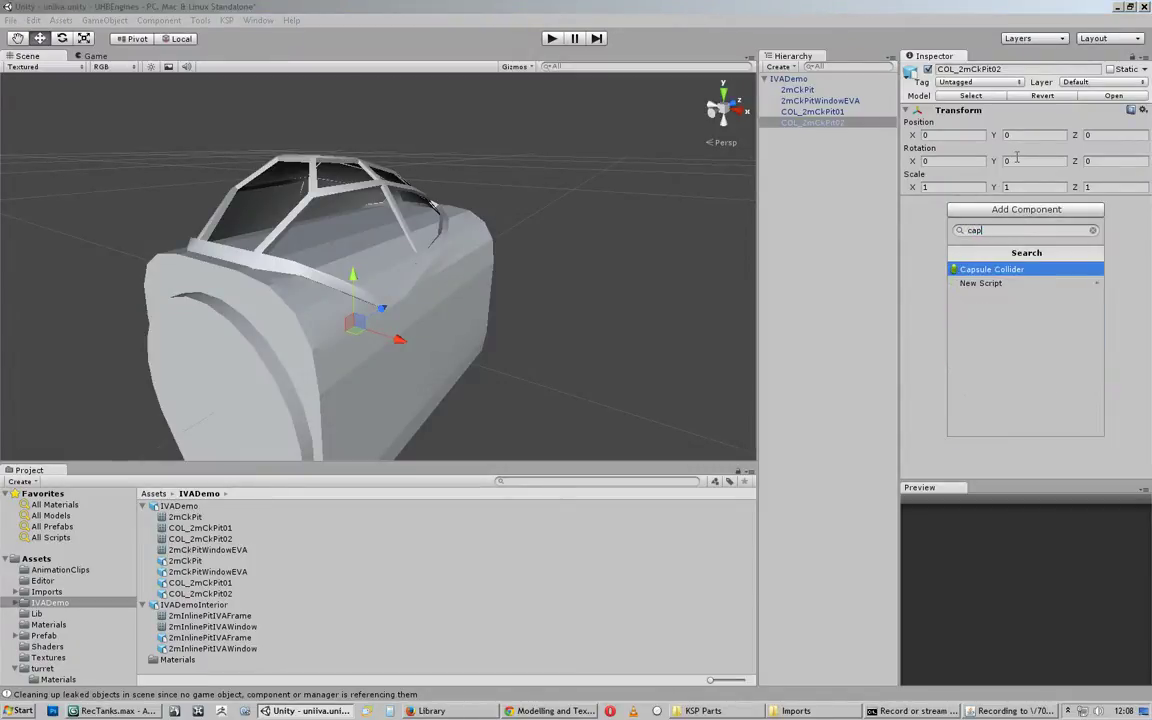
pyautogui.press('Return')
# Raise the collider up to the canopy and set its Rotation X to 90.
pyautogui.keyDown('alt'); pyautogui.moveTo(463, 301); pyautogui.dragTo(698, 284); pyautogui.keyUp('alt')
pyautogui.keyDown('alt'); pyautogui.moveTo(418, 324); pyautogui.dragTo(335, 267); pyautogui.keyUp('alt')
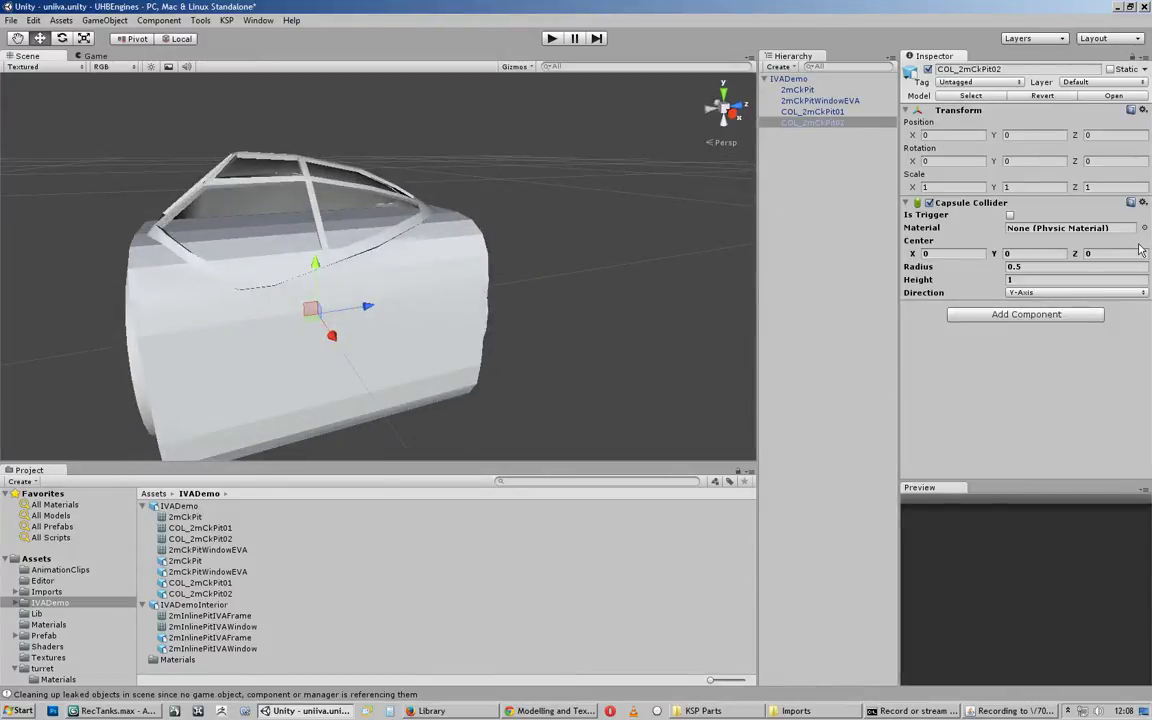
pyautogui.moveTo(313, 264); pyautogui.dragTo(324, 188)
pyautogui.press('e')
pyautogui.moveTo(288, 142); pyautogui.dragTo(266, 104)
pyautogui.click(905, 161)
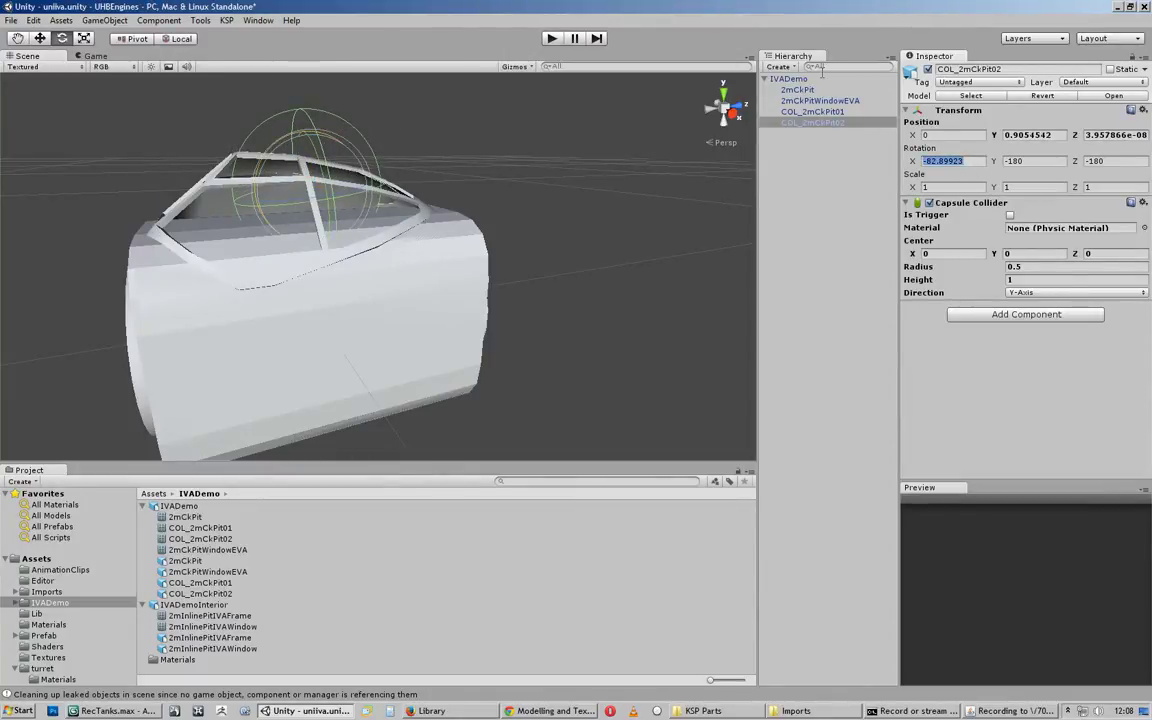
pyautogui.write('90')
pyautogui.press('Return')
pyautogui.press('alt')
# Size the capsule to height 1.78 and radius 0.35, nudging it into the canopy.
pyautogui.keyDown('alt'); pyautogui.moveTo(503, 283); pyautogui.dragTo(668, 316); pyautogui.keyUp('alt')
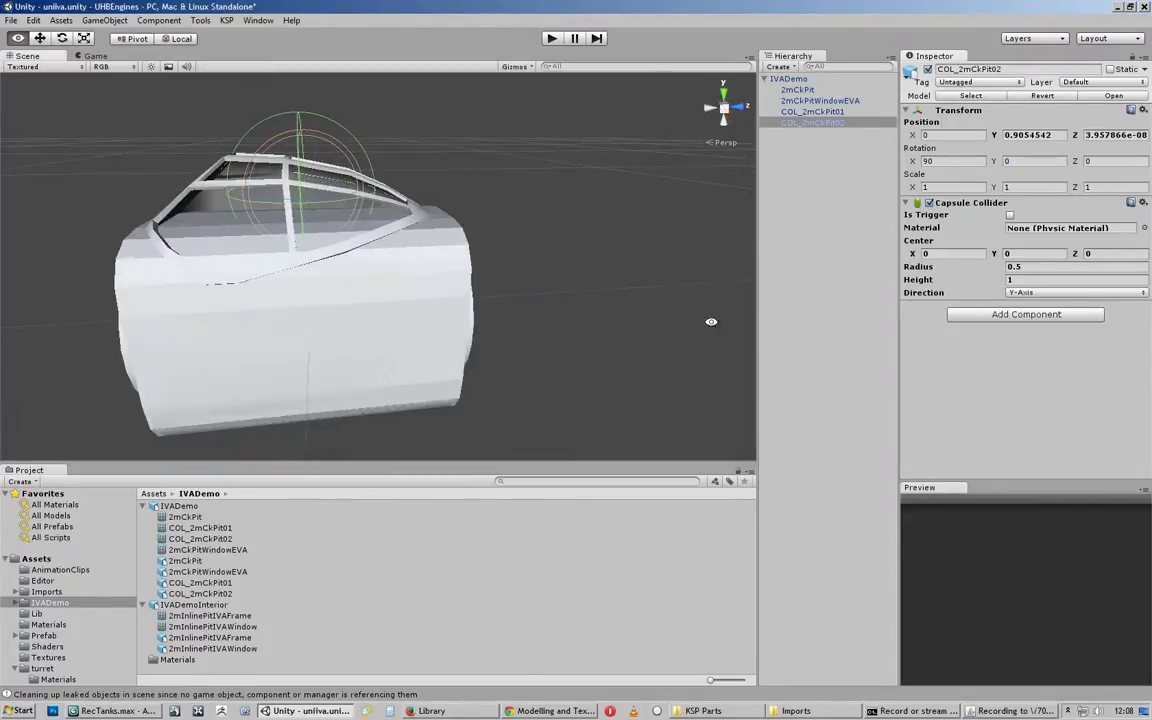
pyautogui.moveTo(999, 269); pyautogui.dragTo(1045, 283)
pyautogui.click(1005, 283)
pyautogui.keyDown('alt'); pyautogui.moveTo(690, 245); pyautogui.dragTo(471, 170); pyautogui.keyUp('alt')
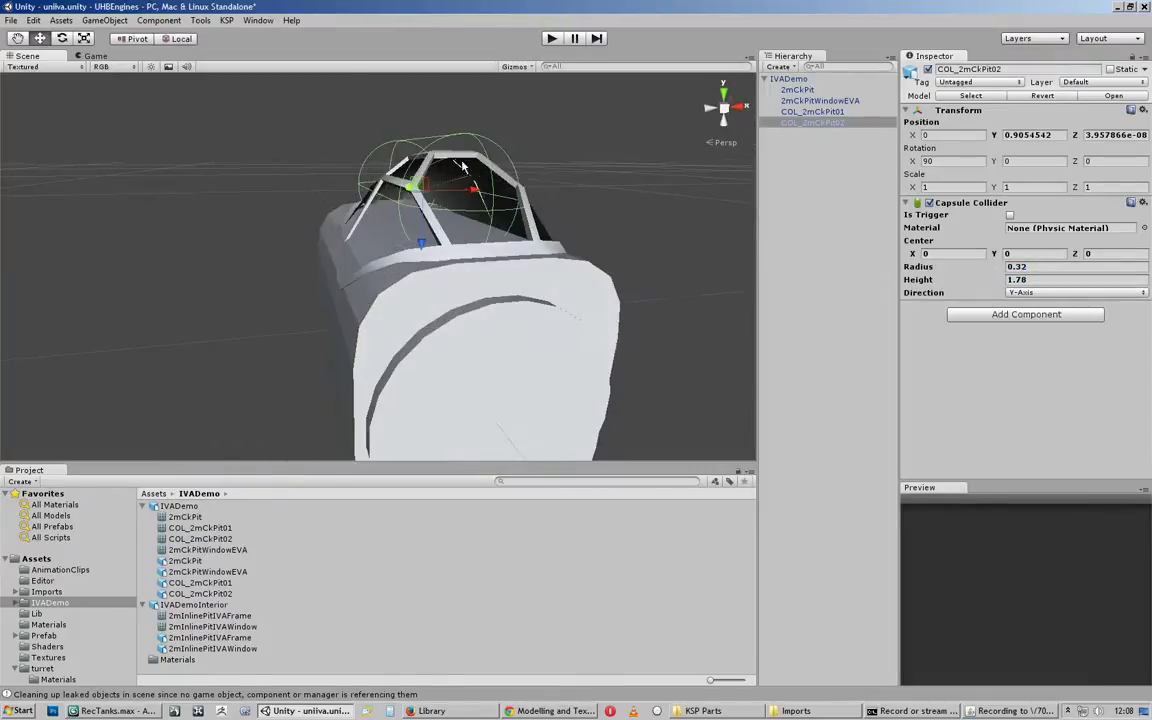
pyautogui.moveTo(422, 207); pyautogui.dragTo(330, 175)
pyautogui.keyDown('alt'); pyautogui.moveTo(330, 175); pyautogui.dragTo(320, 165, button='right'); pyautogui.keyUp('alt')
pyautogui.keyDown('alt'); pyautogui.moveTo(320, 165); pyautogui.dragTo(800, 213); pyautogui.keyUp('alt')
pyautogui.moveTo(992, 268); pyautogui.dragTo(998, 273)
pyautogui.keyDown('alt'); pyautogui.moveTo(450, 260); pyautogui.dragTo(599, 188); pyautogui.keyUp('alt')
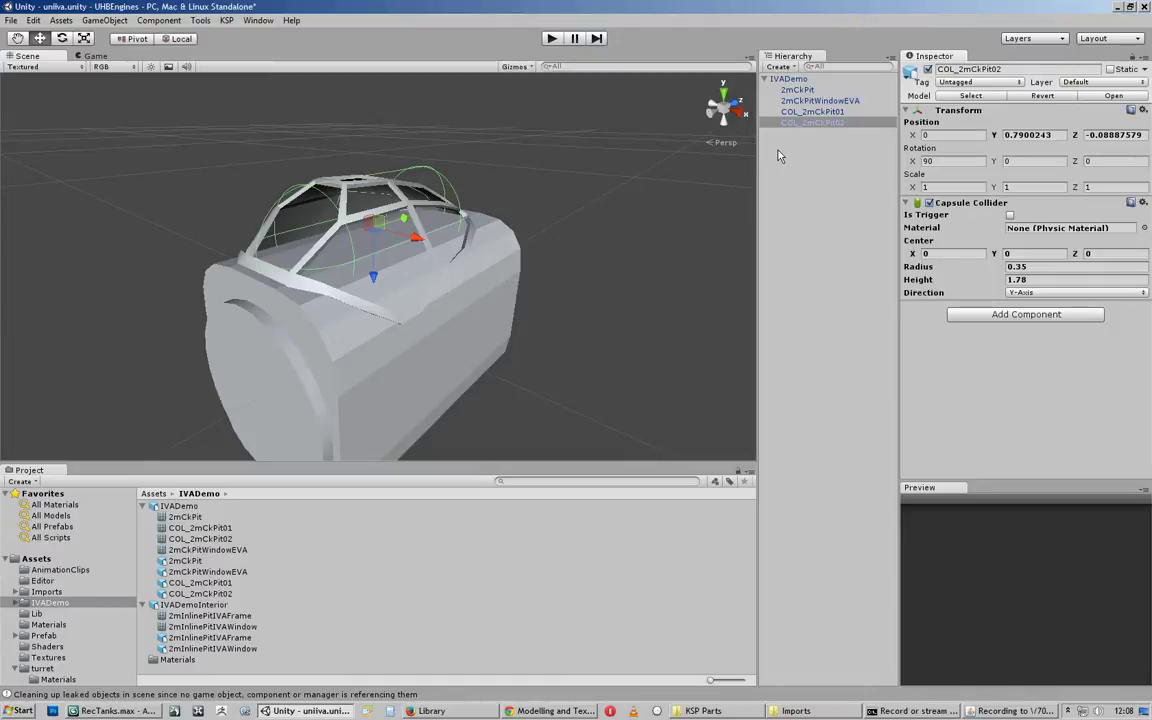
# Assign the rectFuselage material to 2mCkPitWindowEVA's Element 0 via an 're' search.
pyautogui.click(811, 112)
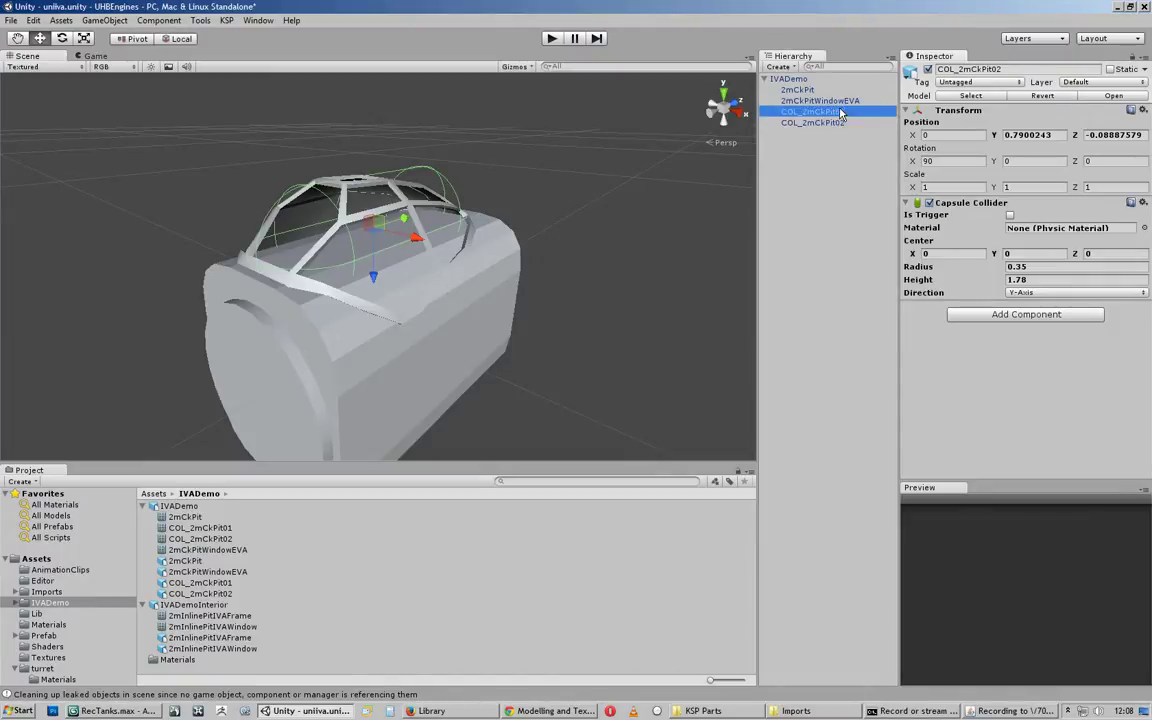
pyautogui.click(843, 100)
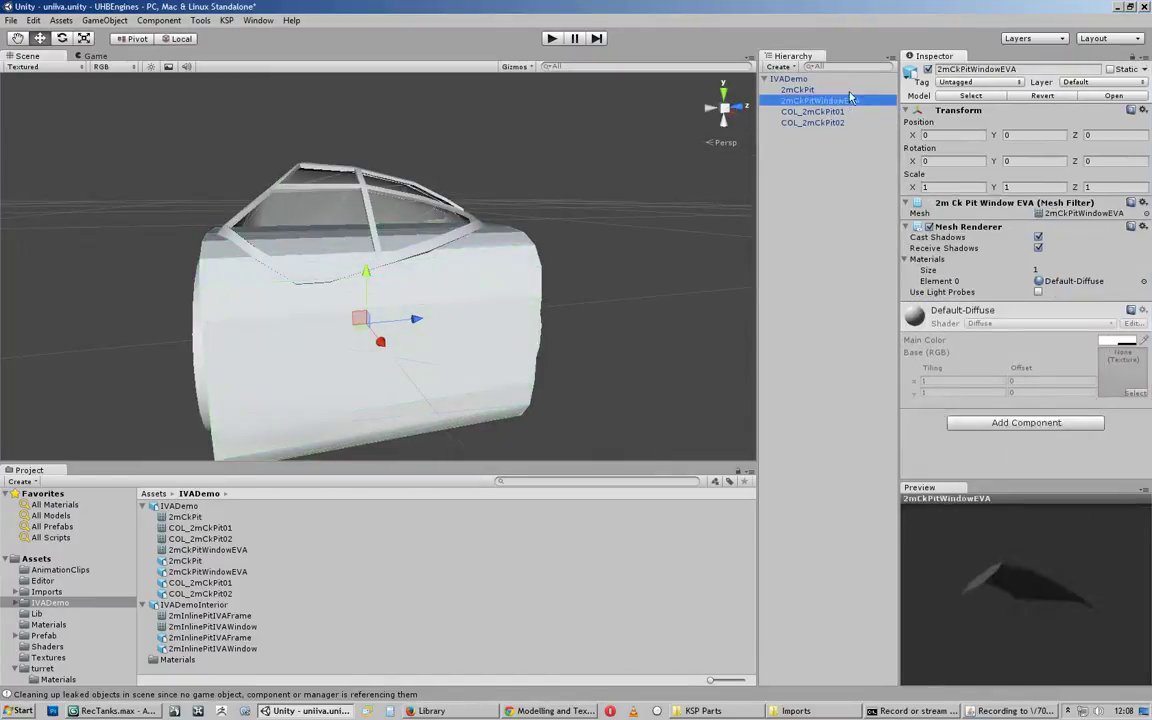
pyautogui.click(1146, 282)
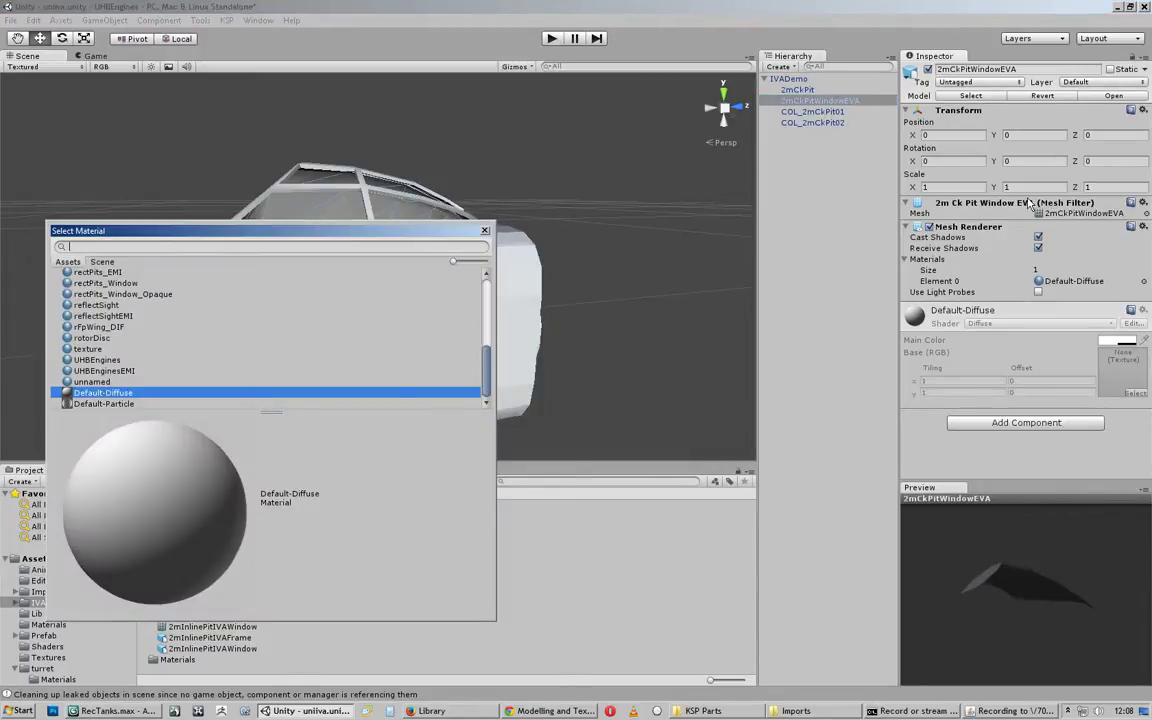
pyautogui.write('re')
pyautogui.press('Down')
pyautogui.press('Down')
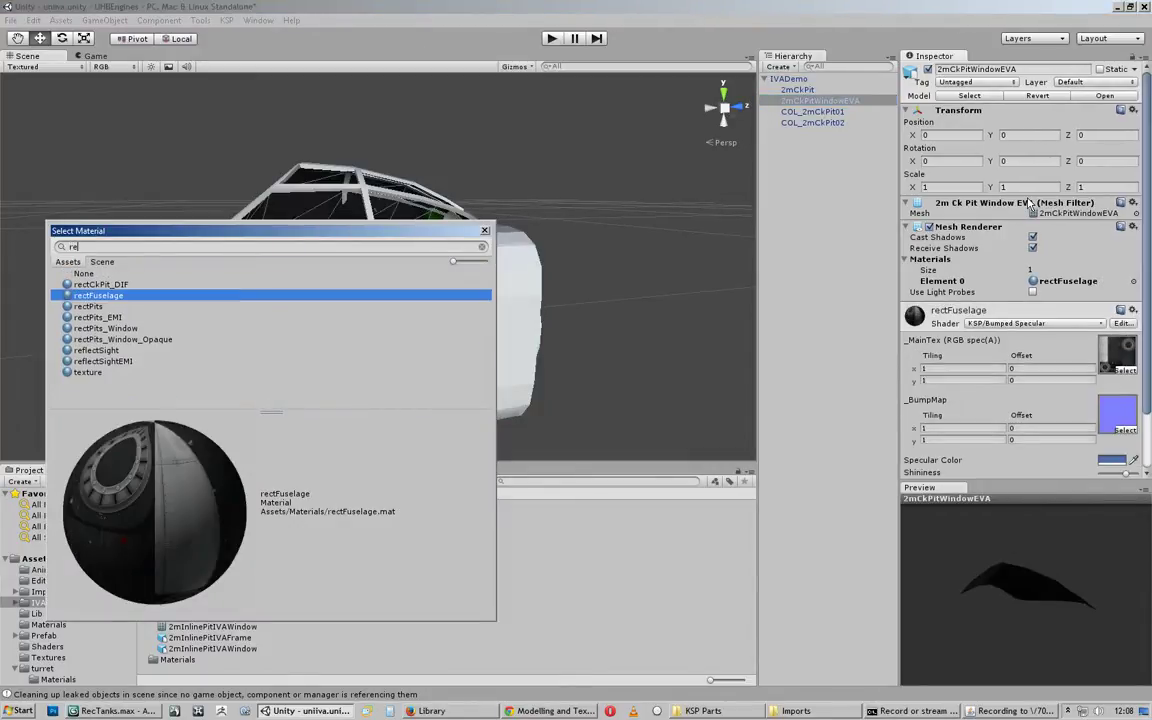
pyautogui.press('Return')
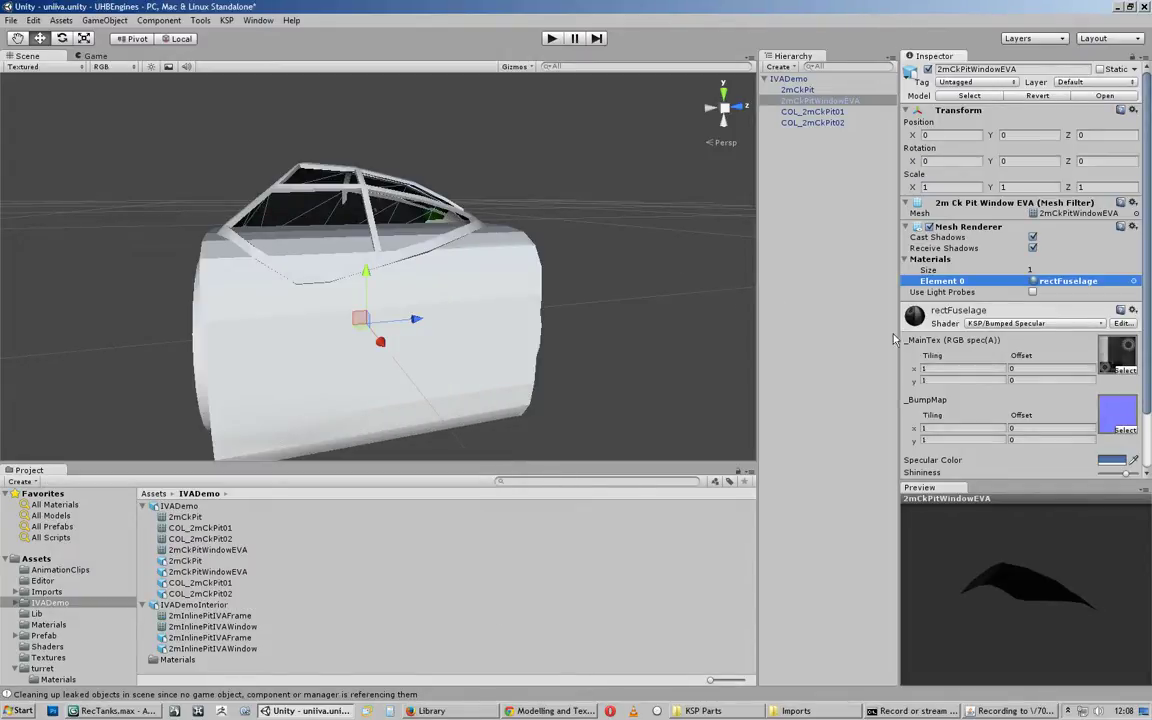
# Browse the KSP shaders in the Shader list, then open PartTools023.zip from the KSP Parts folder.
pyautogui.click(1051, 323)
pyautogui.scroll(-3, 1030, 287)
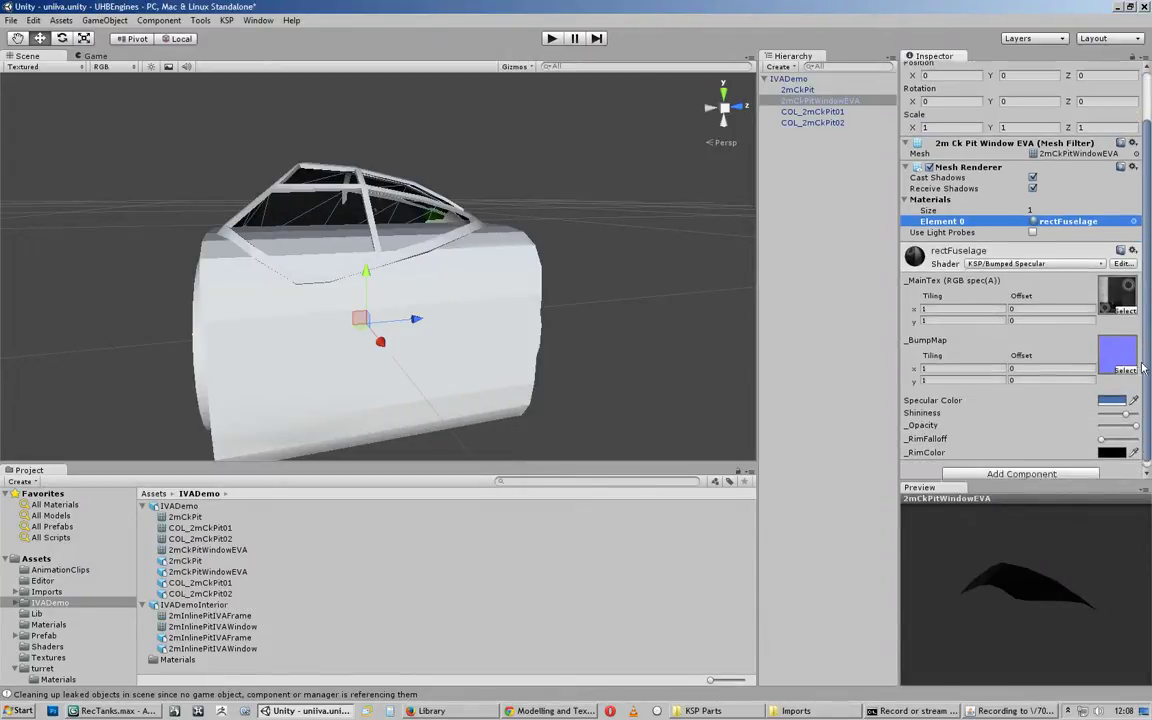
pyautogui.click(1069, 256)
pyautogui.moveTo(1001, 418)
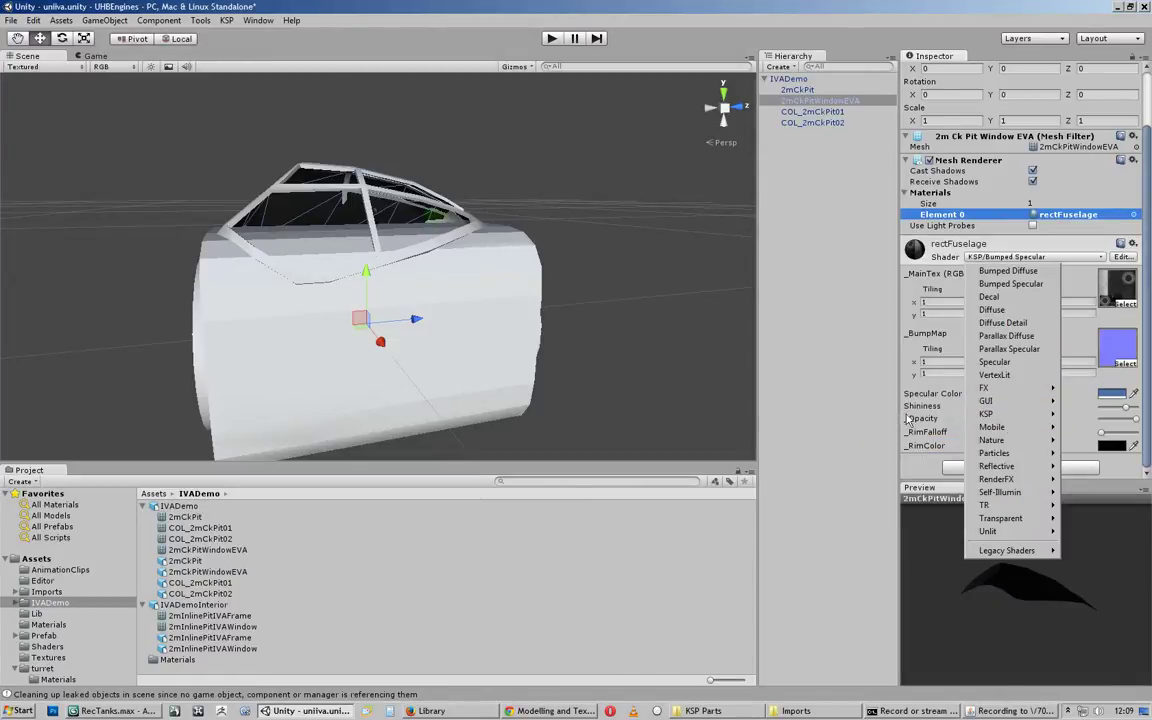
pyautogui.click(601, 414)
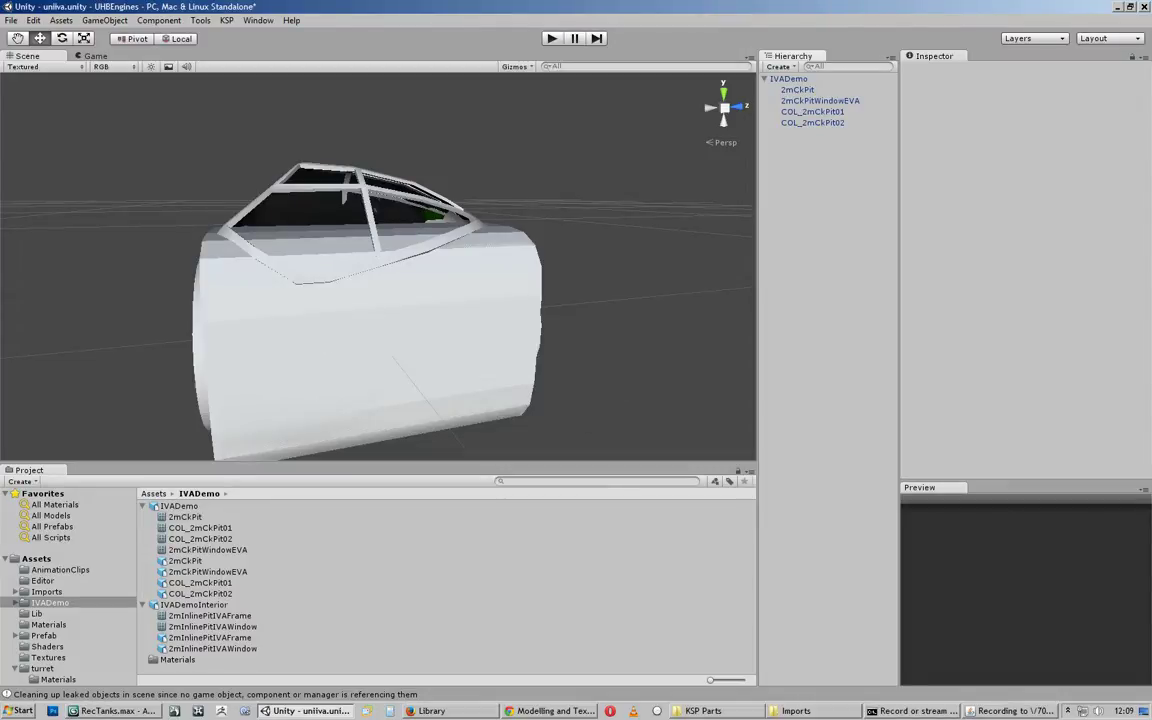
pyautogui.hotkey('alt', 'Tab')
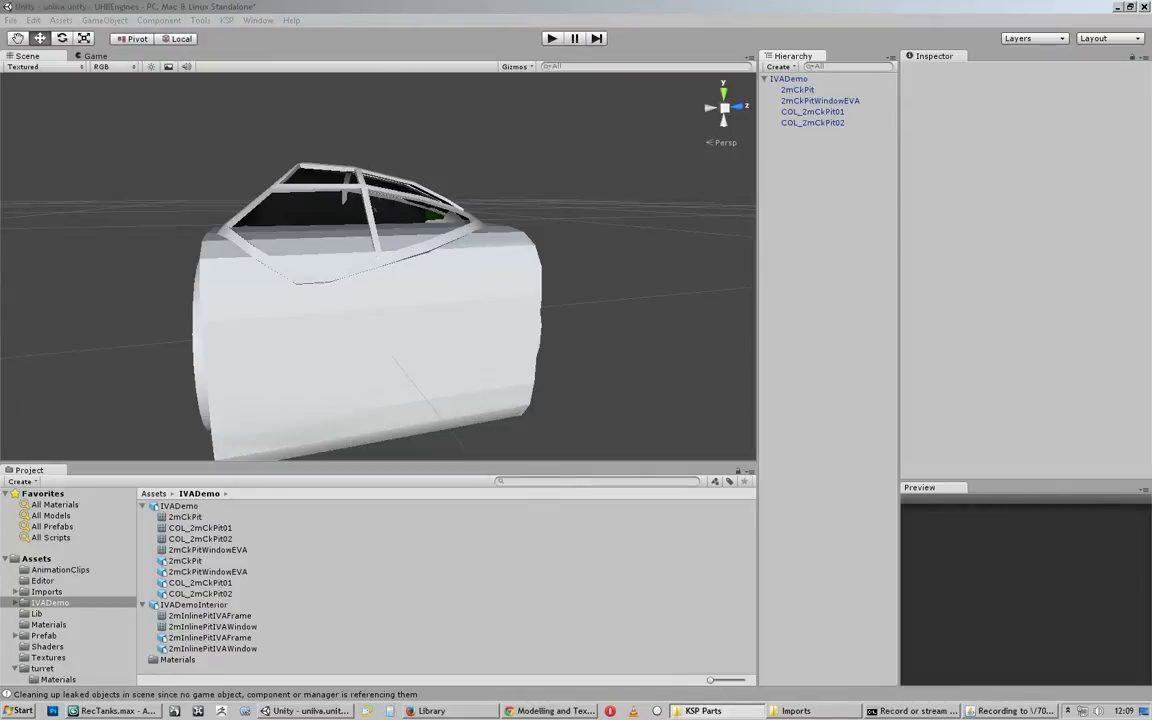
pyautogui.press('Return')
# Copy Editor, Lib and Shaders from the zip's PartTools folder onto Unity's Project Assets panel.
pyautogui.press('super+shift+Left')
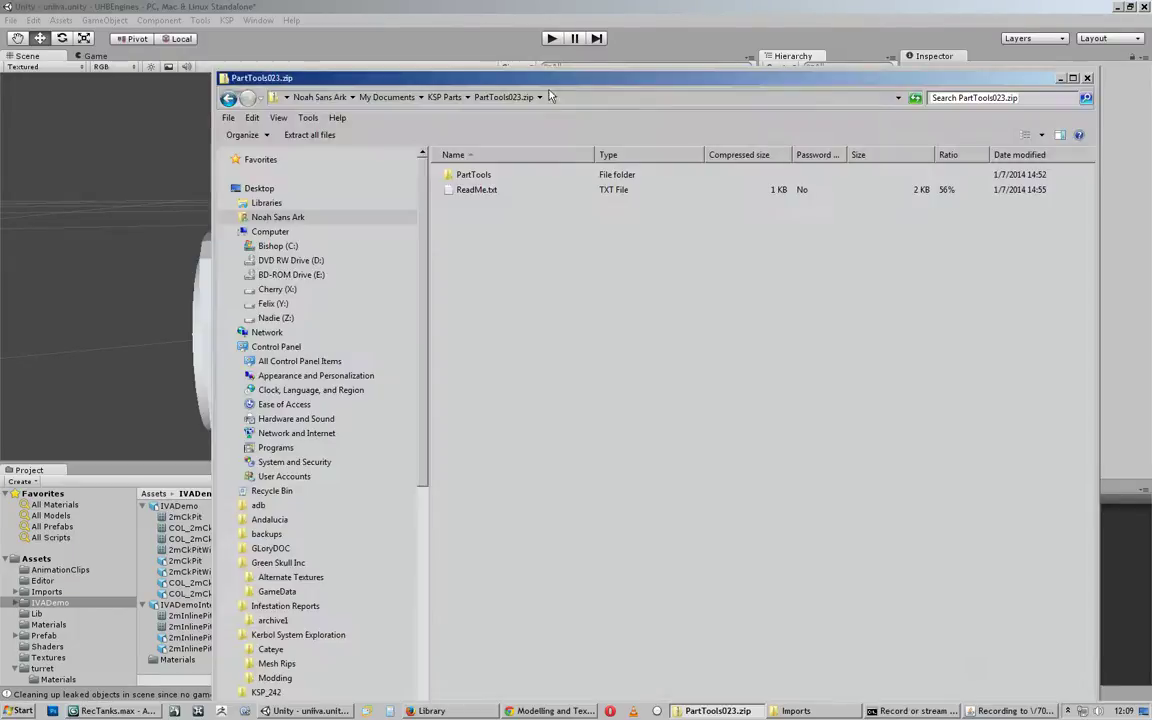
pyautogui.doubleClick(472, 175)
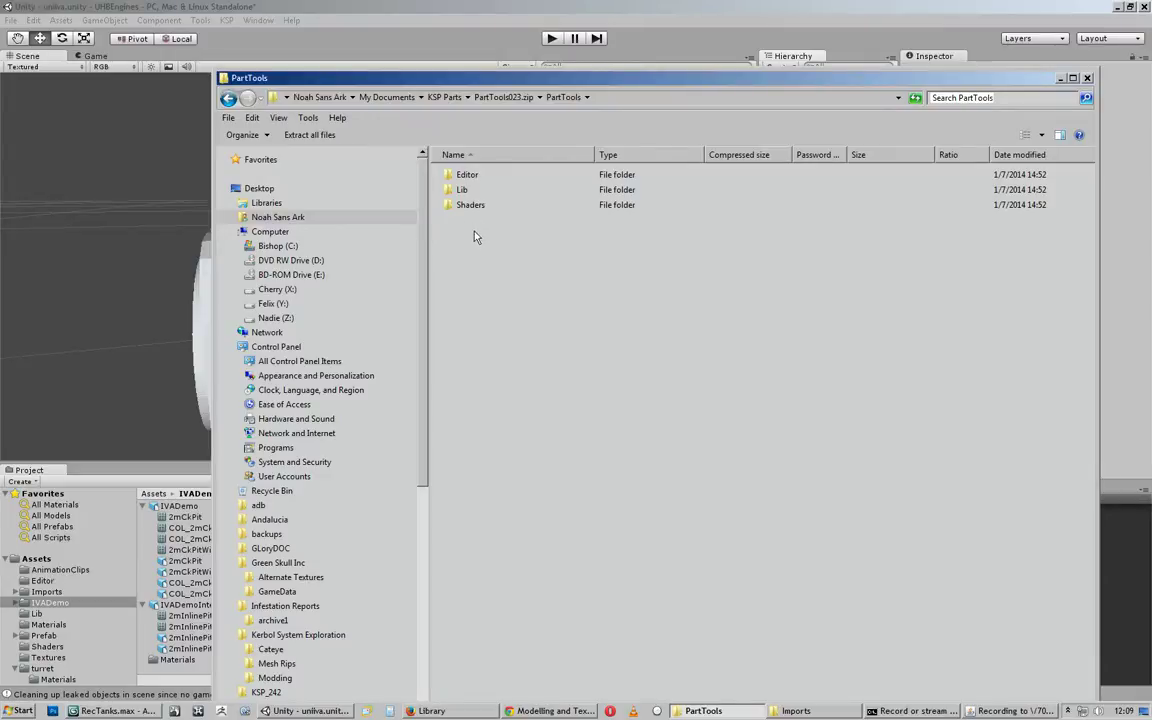
pyautogui.hotkey('ctrl', 'a')
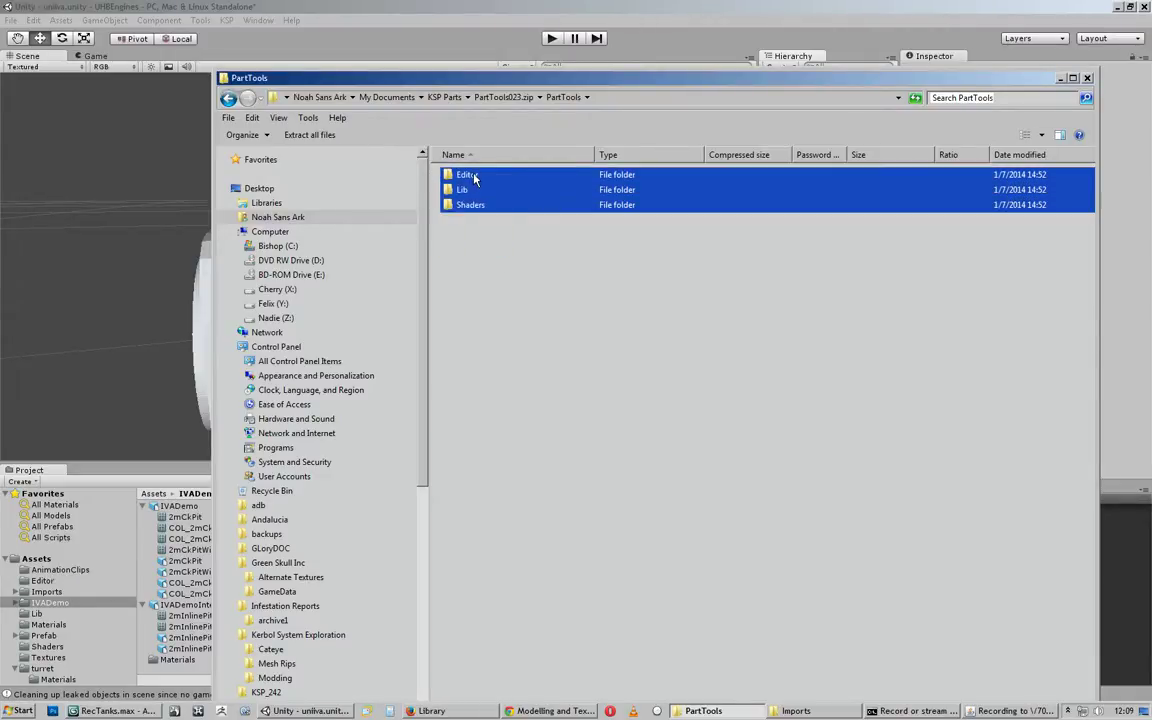
pyautogui.moveTo(474, 181); pyautogui.dragTo(40, 500)
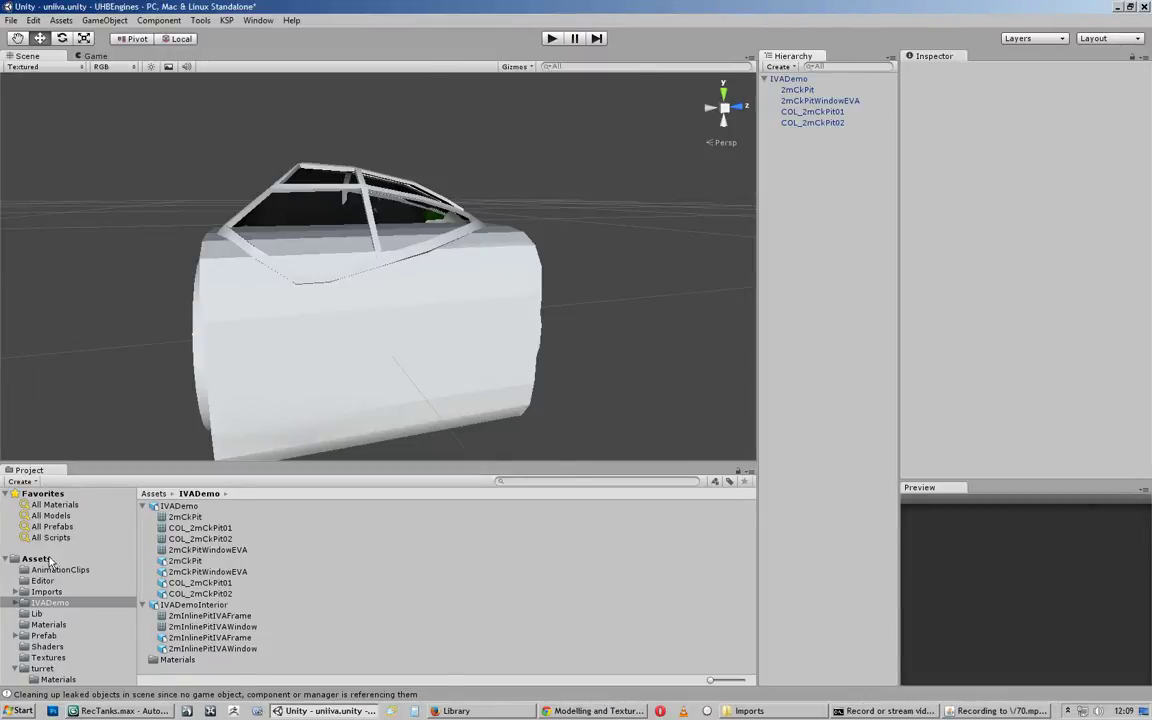
# Browse the Editor, Lib and Shaders folders, expand and collapse Lib/PartTools, then open the Tools menu.
pyautogui.click(50, 504)
pyautogui.click(44, 580)
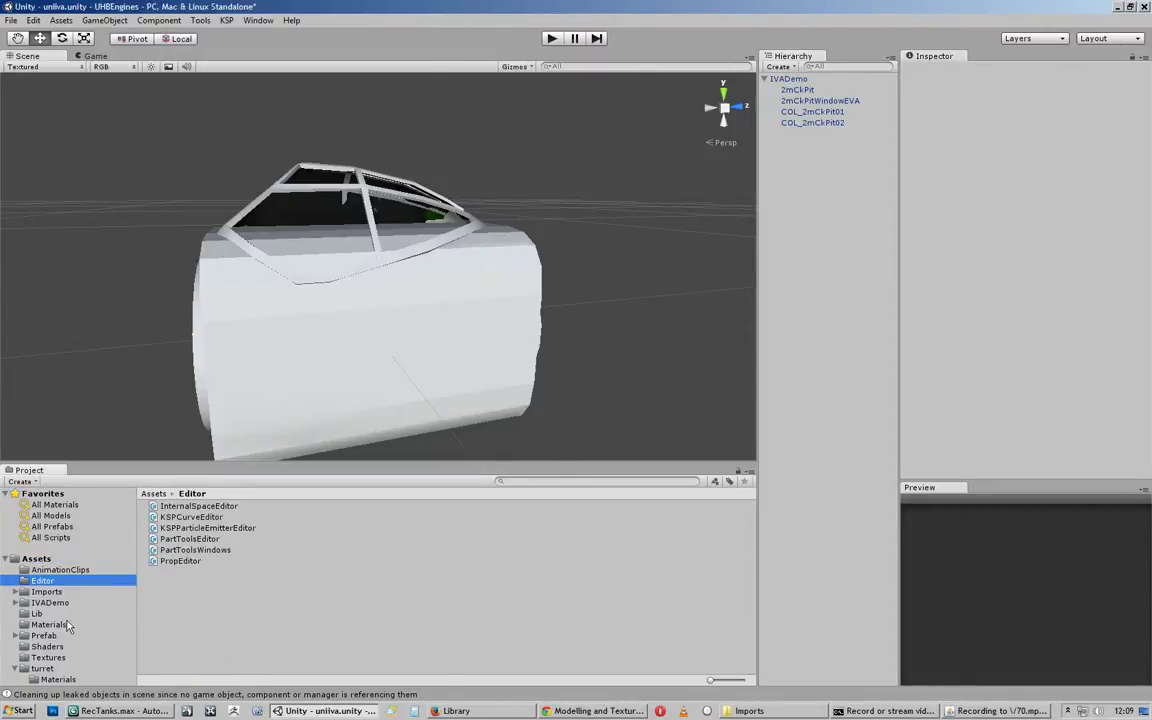
pyautogui.click(62, 613)
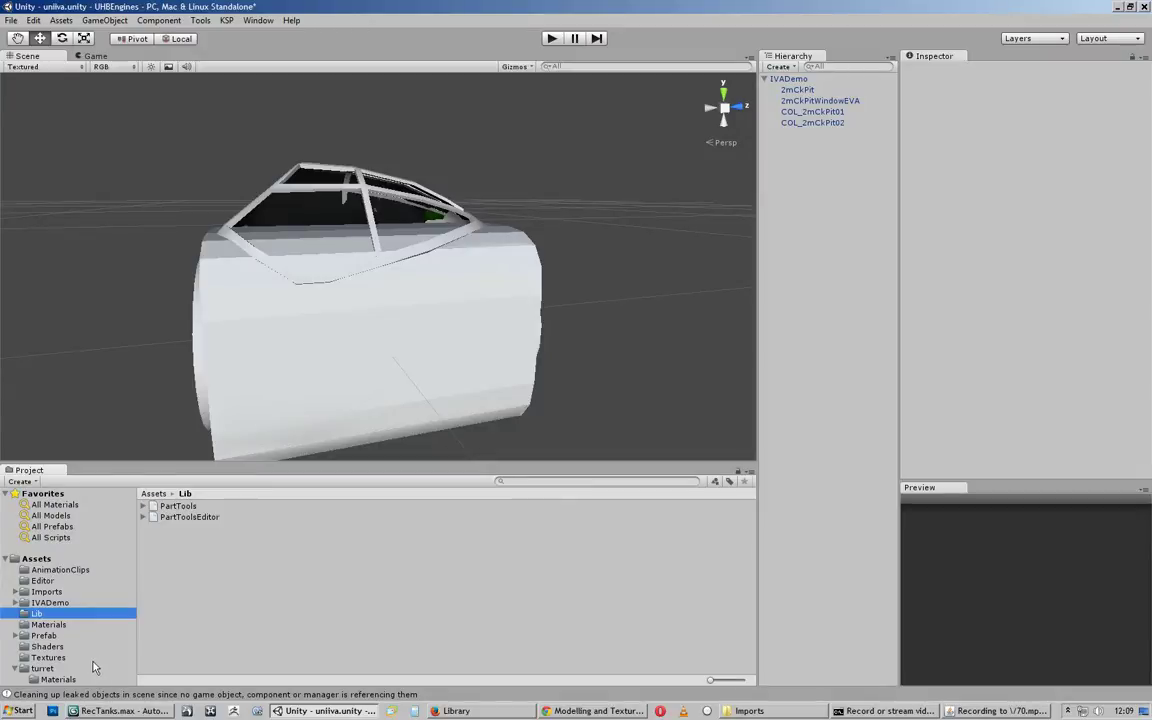
pyautogui.click(60, 648)
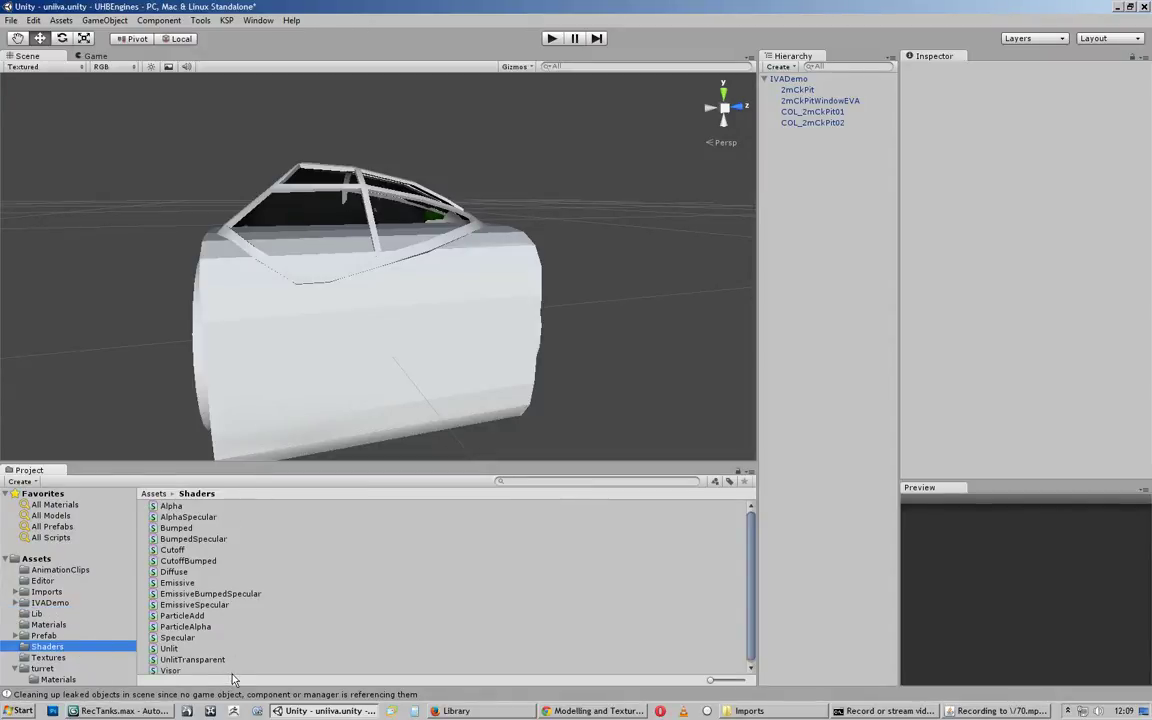
pyautogui.click(38, 613)
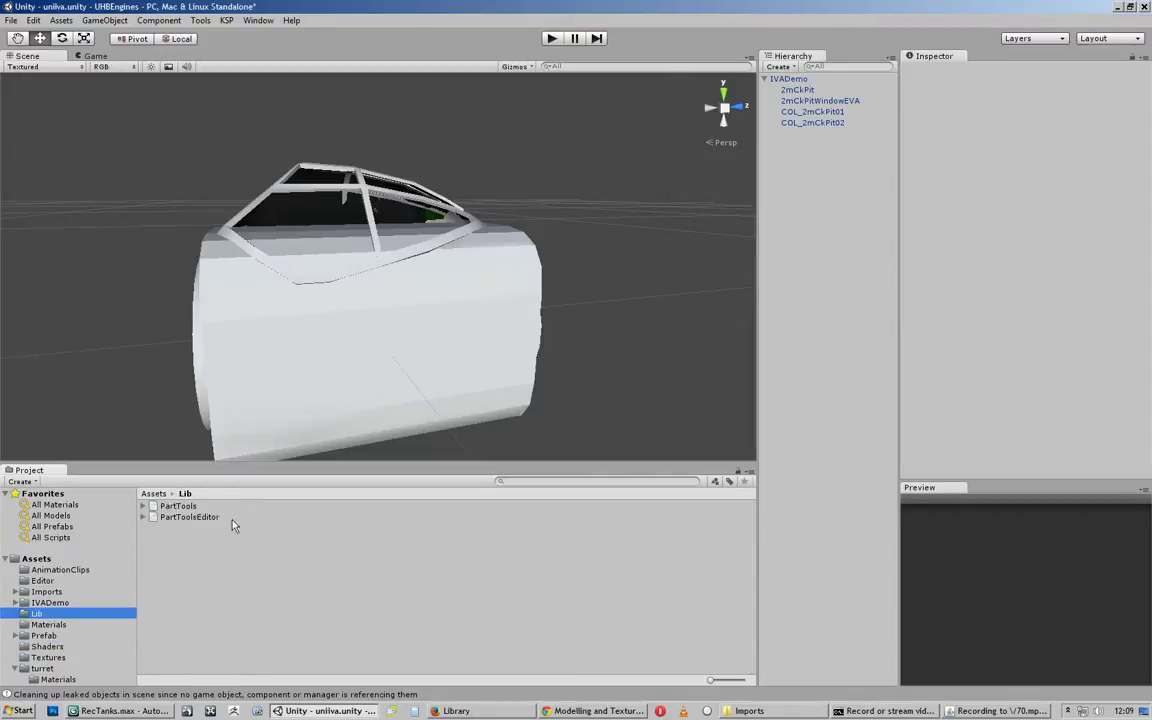
pyautogui.click(148, 513)
pyautogui.click(145, 507)
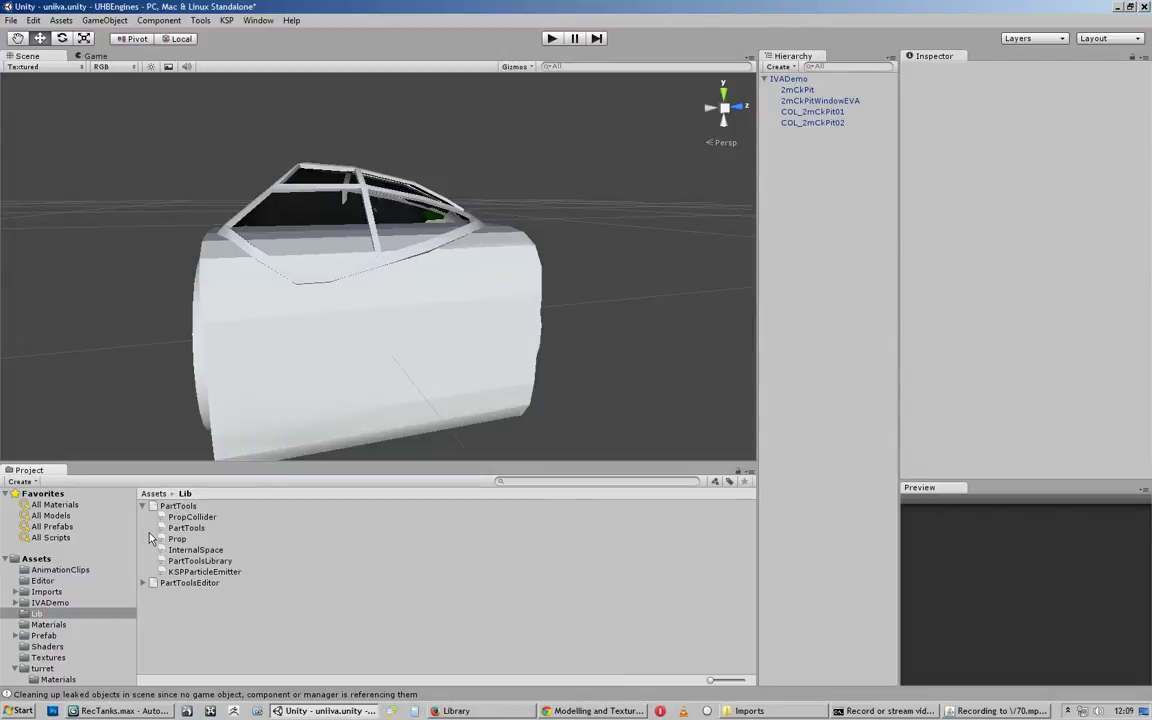
pyautogui.click(143, 507)
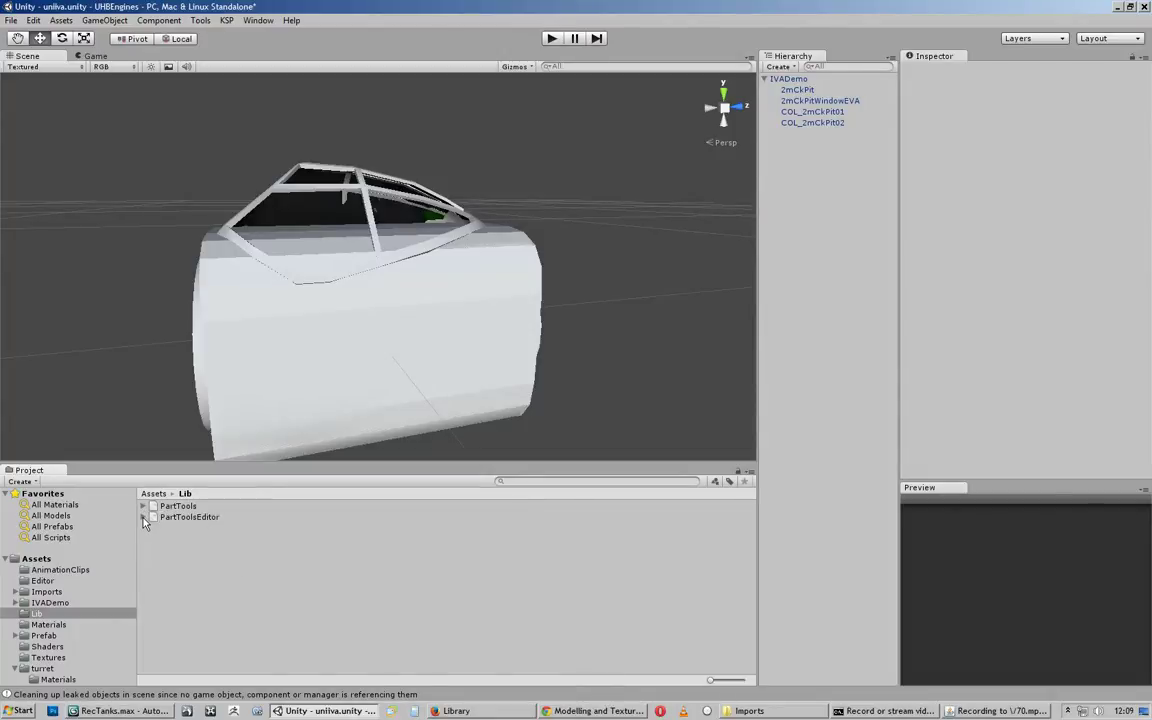
pyautogui.keyDown('alt'); pyautogui.moveTo(200, 341); pyautogui.dragTo(153, 351); pyautogui.keyUp('alt')
pyautogui.click(45, 581)
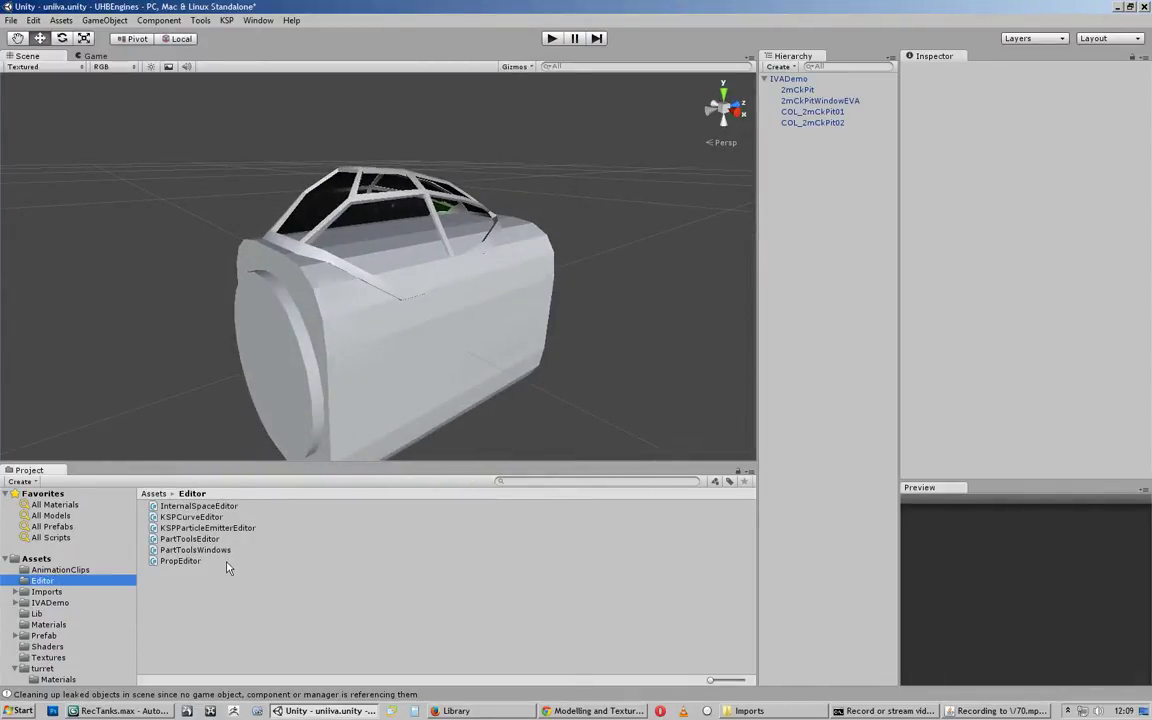
pyautogui.click(201, 20)
# Launch Tools > KSP Part Tools, move the window aside, and view its Props and Setup pages.
pyautogui.click(229, 36)
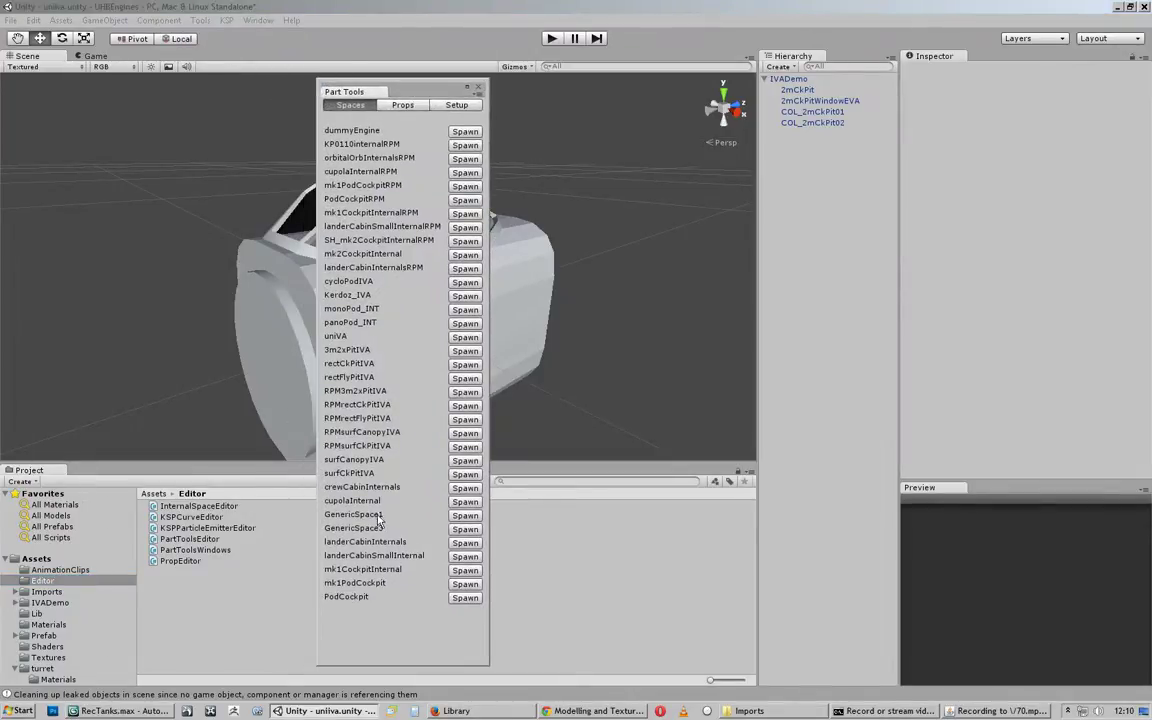
pyautogui.moveTo(372, 90); pyautogui.dragTo(124, 84)
pyautogui.click(370, 98)
pyautogui.click(425, 100)
# Close Part Tools, inspect 2mCkPitWindowEVA up close, and switch to RecTanks.max in 3ds Max.
pyautogui.click(200, 80)
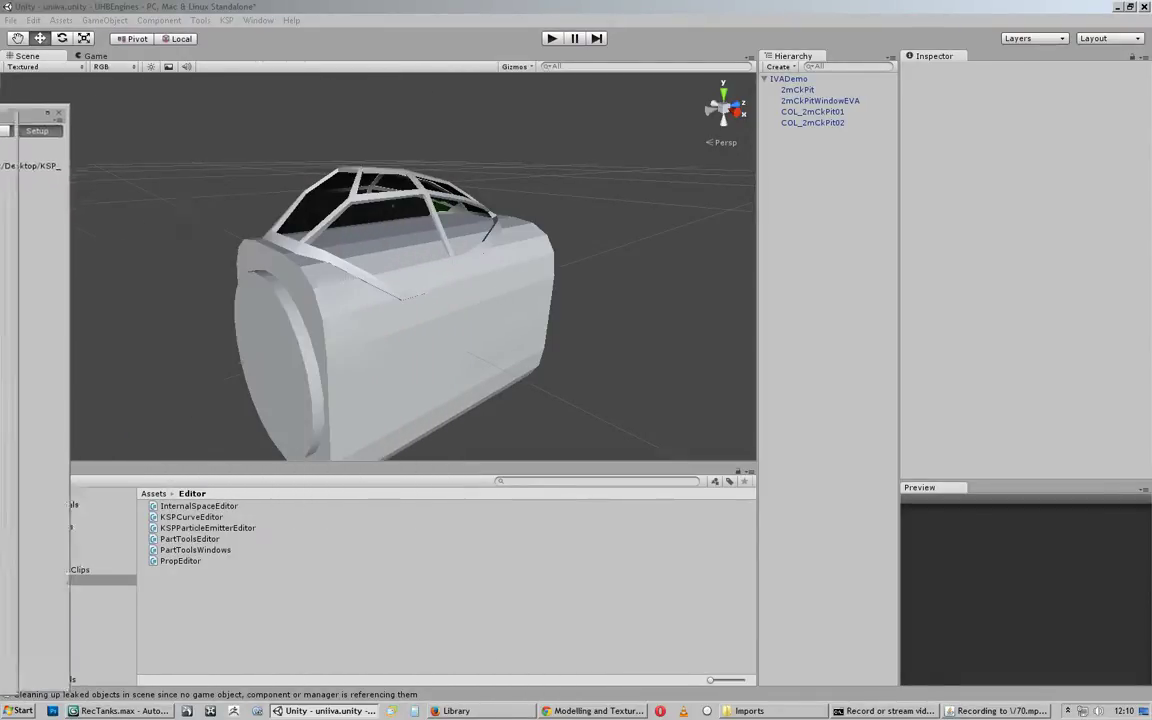
pyautogui.click(835, 101)
pyautogui.keyDown('alt'); pyautogui.moveTo(556, 312); pyautogui.dragTo(543, 286); pyautogui.keyUp('alt')
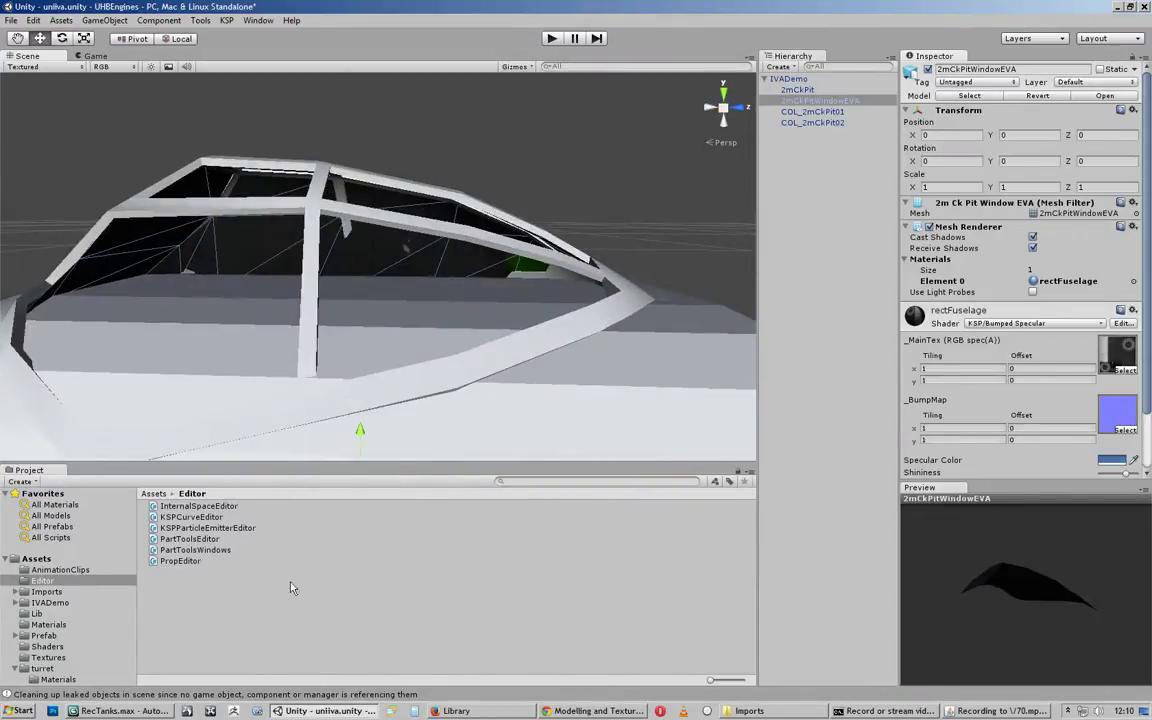
pyautogui.click(120, 710)
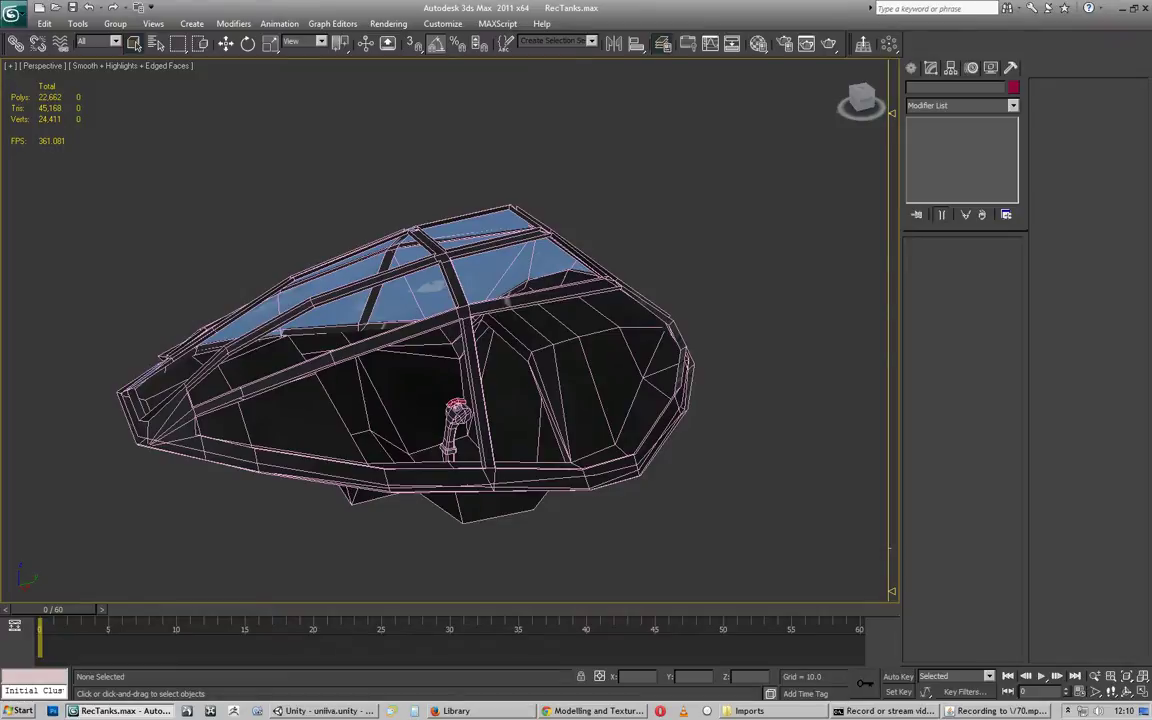
# Hide the COL_2mCkPit02 collision mesh and inspect the 2mCkPitWindowEVA window's polygons.
pyautogui.click(466, 337)
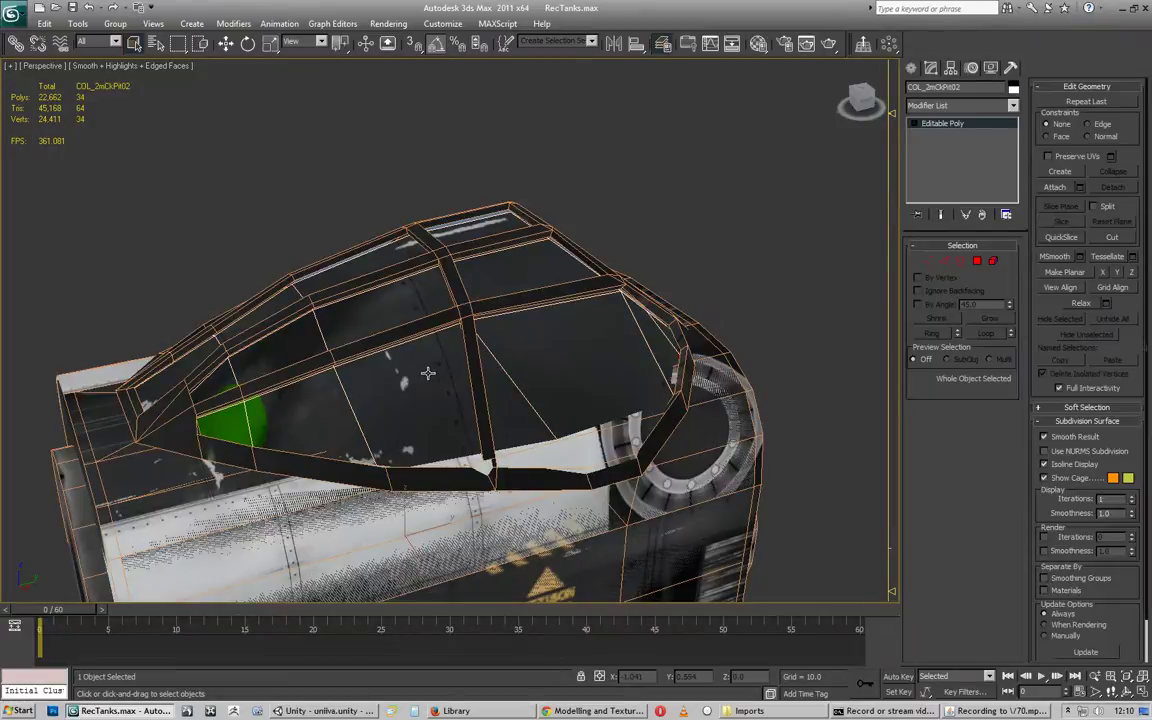
pyautogui.press('Delete')
pyautogui.keyDown('alt'); pyautogui.moveTo(450, 350); pyautogui.dragTo(520, 360, button='middle'); pyautogui.keyUp('alt')
pyautogui.click(480, 255)
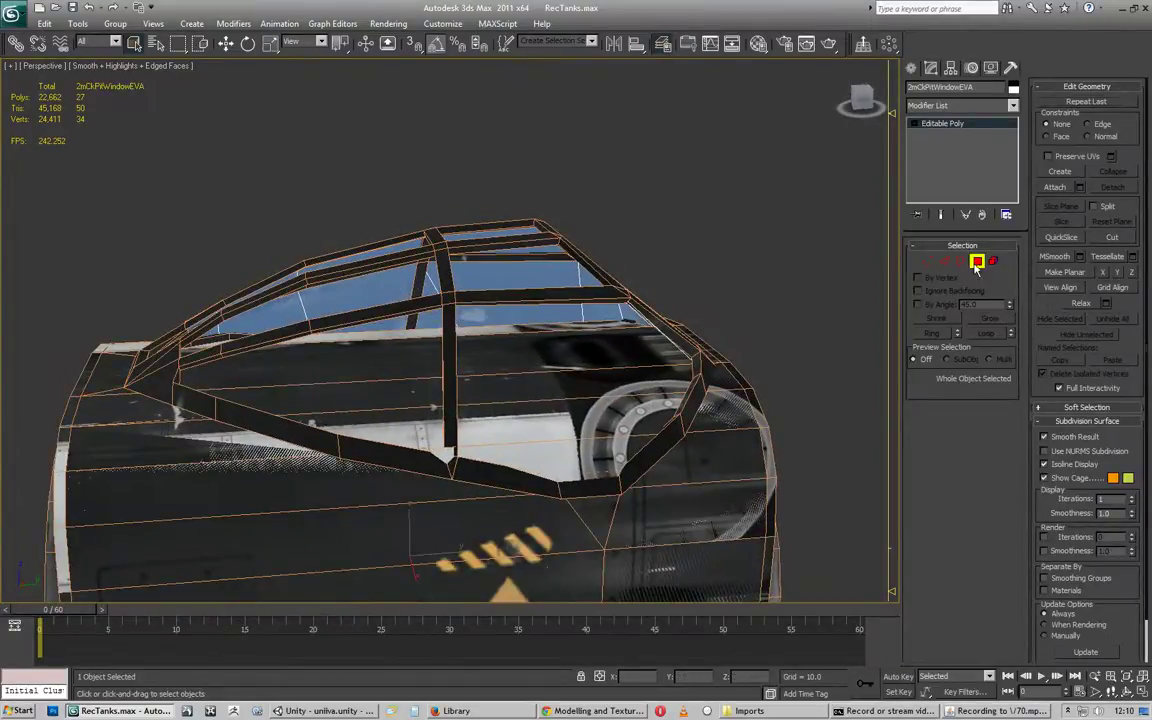
pyautogui.click(976, 262)
pyautogui.keyDown('alt'); pyautogui.moveTo(760, 300); pyautogui.dragTo(555, 324, button='middle'); pyautogui.keyUp('alt')
pyautogui.click(761, 257)
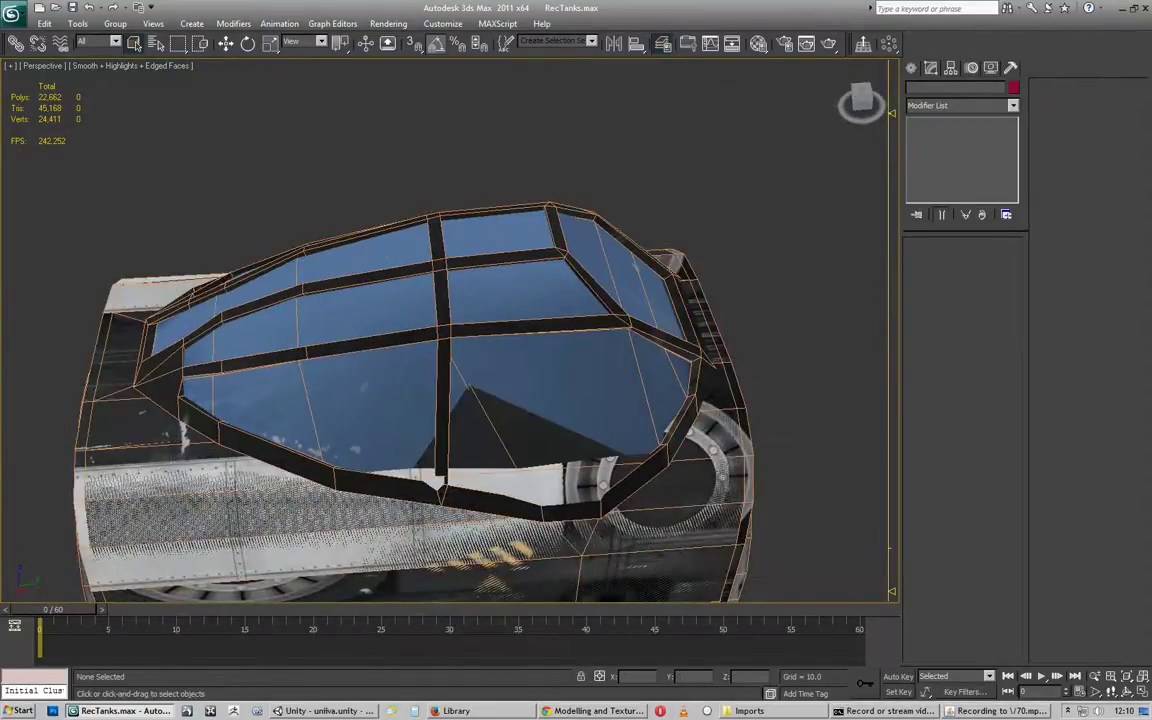
# Select all four cockpit objects and export them over the existing IVADemo.FBX.
pyautogui.hotkey('ctrl', 'a')
pyautogui.click(11, 14)
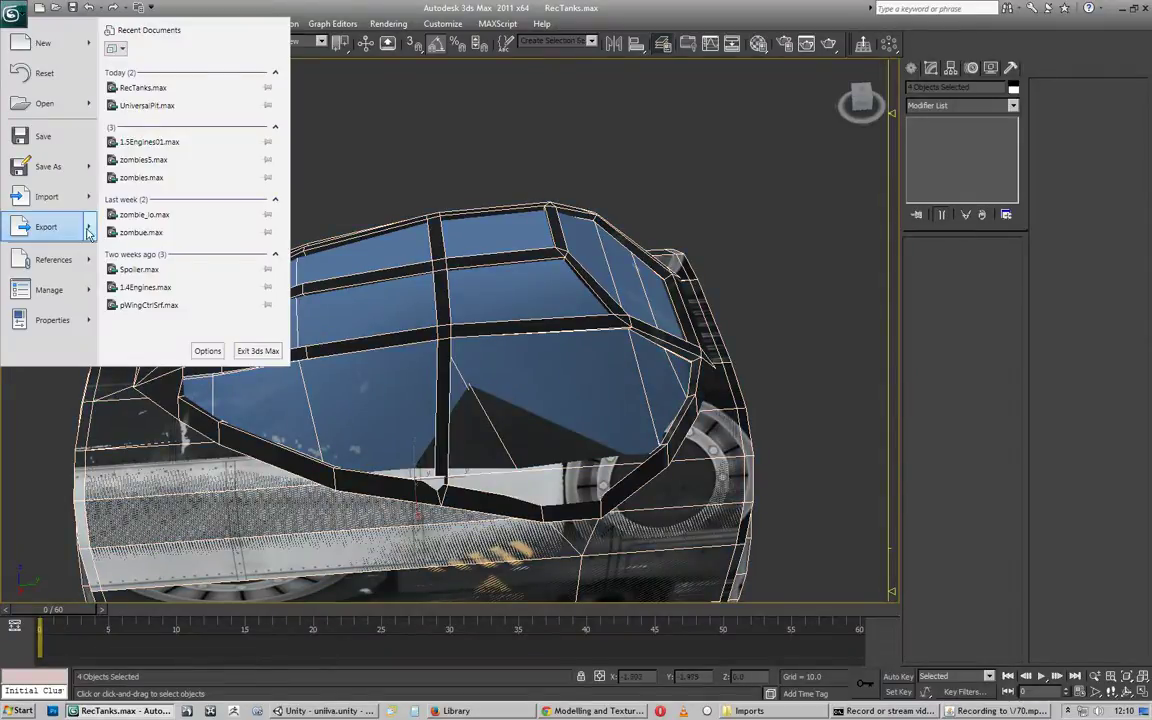
pyautogui.click(177, 131)
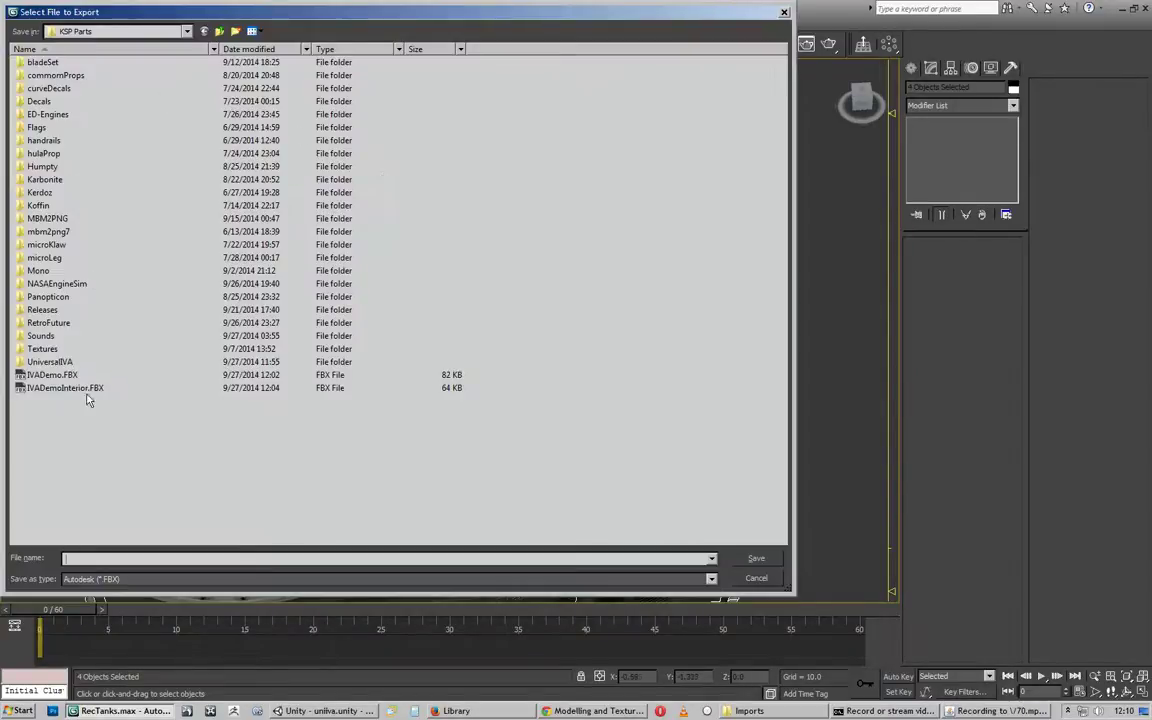
pyautogui.doubleClick(66, 376)
pyautogui.click(638, 407)
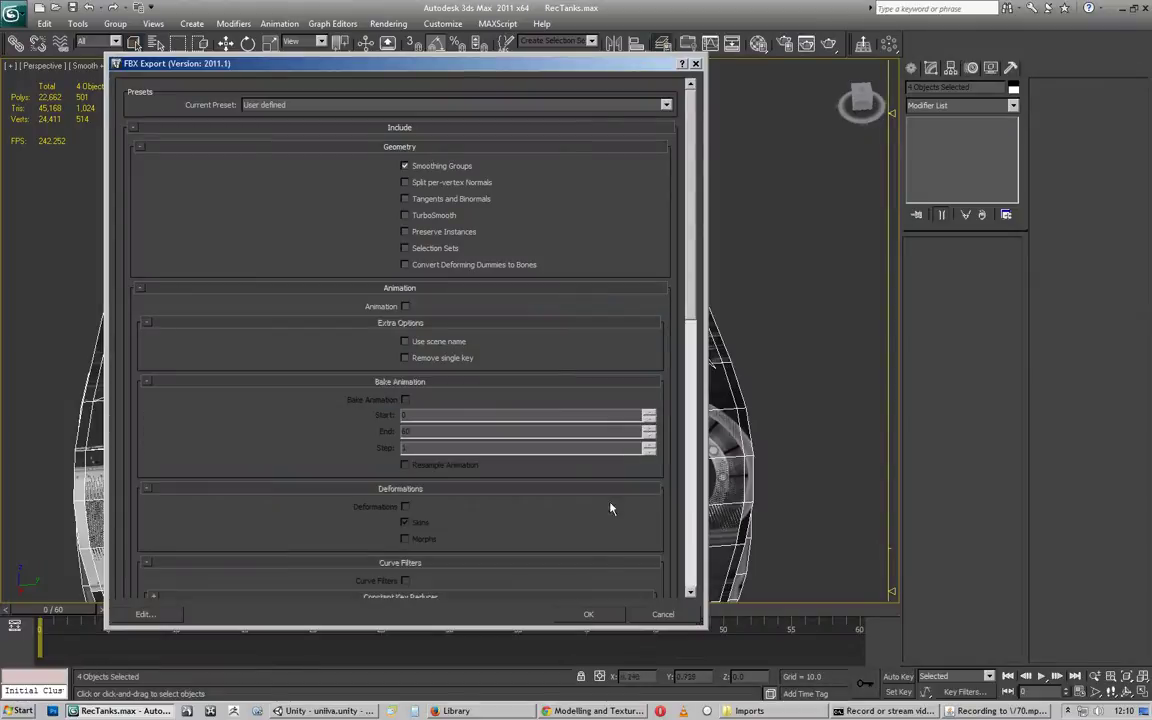
pyautogui.click(607, 616)
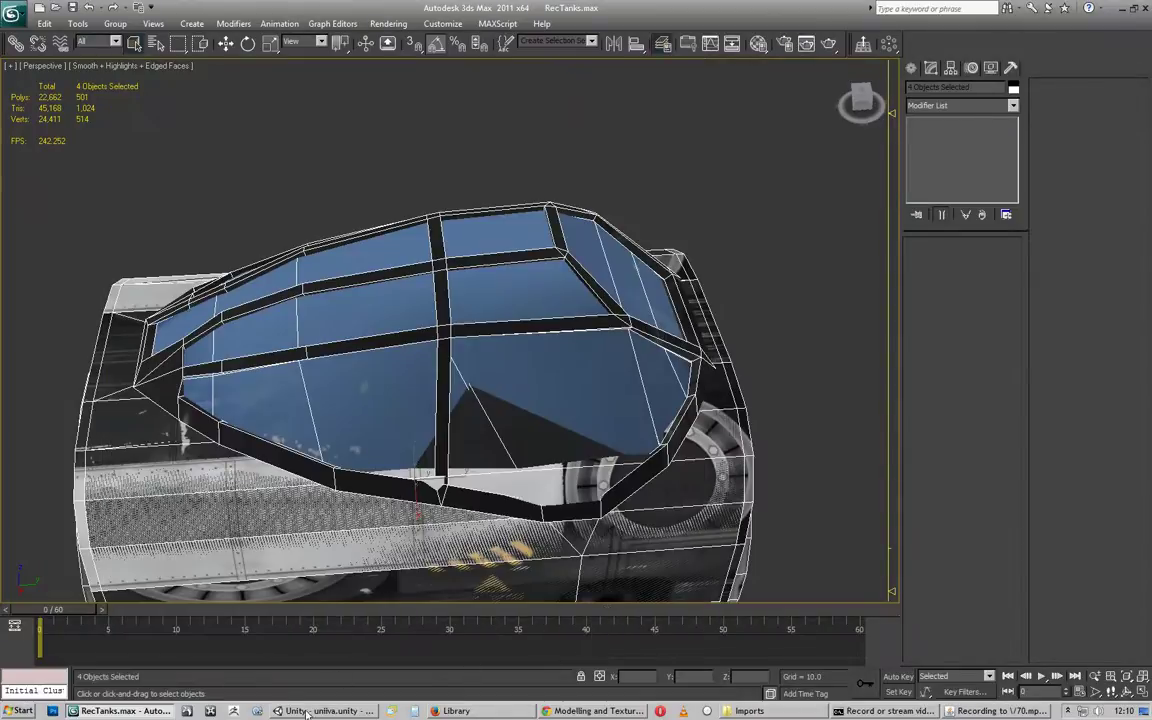
# Back in Unity, reveal the Assets/IVADemo folder in Windows Explorer with Show in Explorer.
pyautogui.click(345, 711)
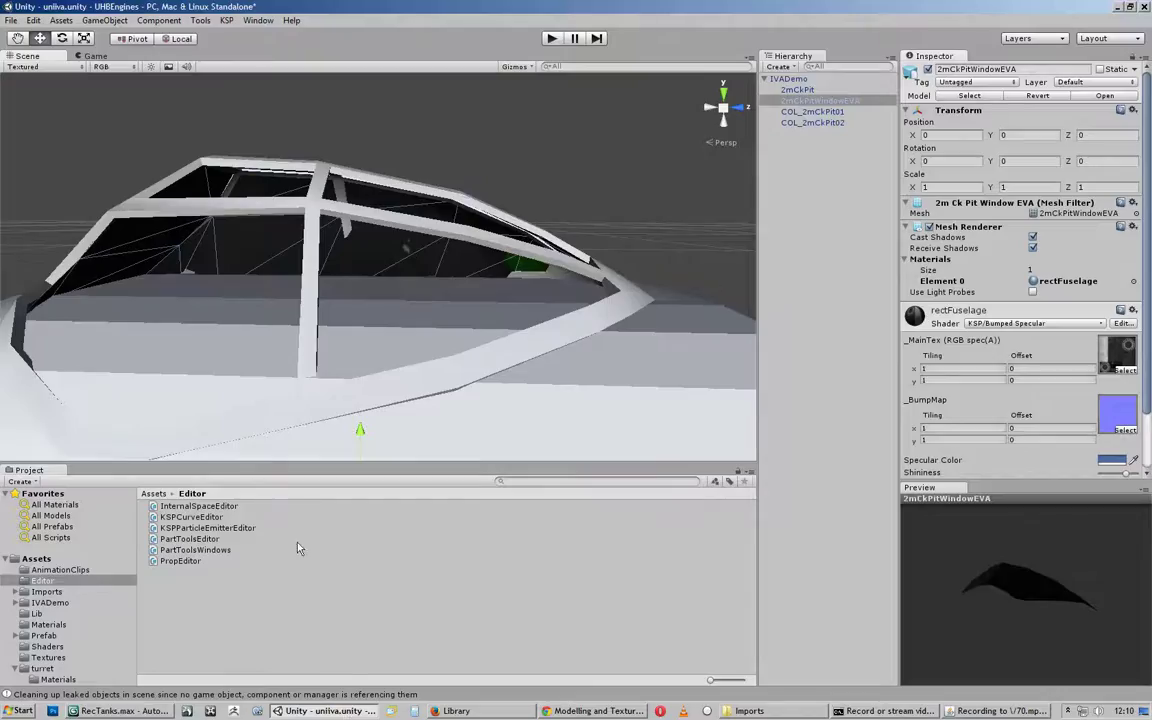
pyautogui.click(37, 559)
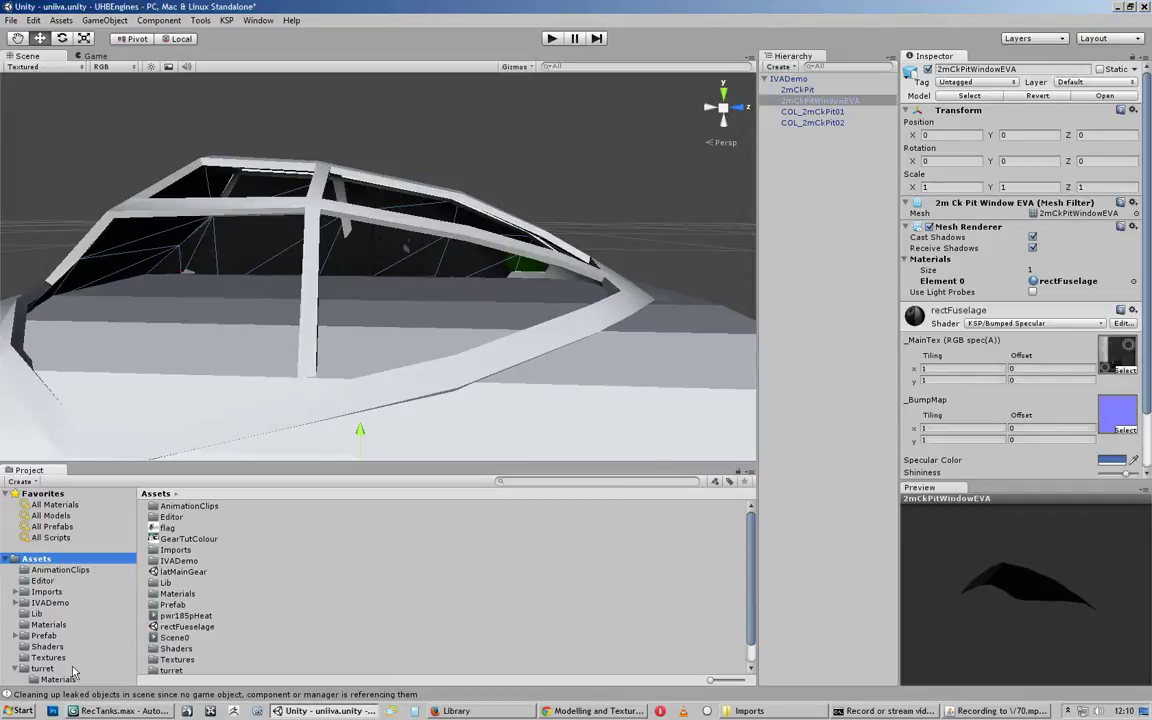
pyautogui.click(50, 603)
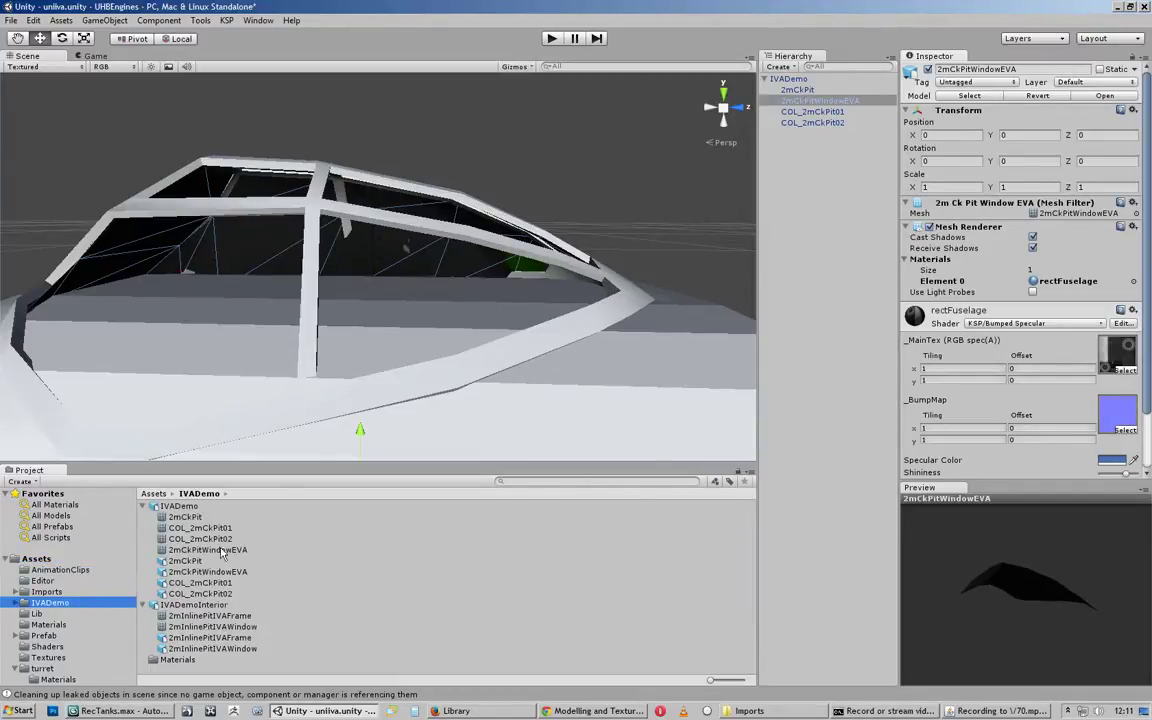
pyautogui.rightClick(188, 508)
pyautogui.click(291, 327)
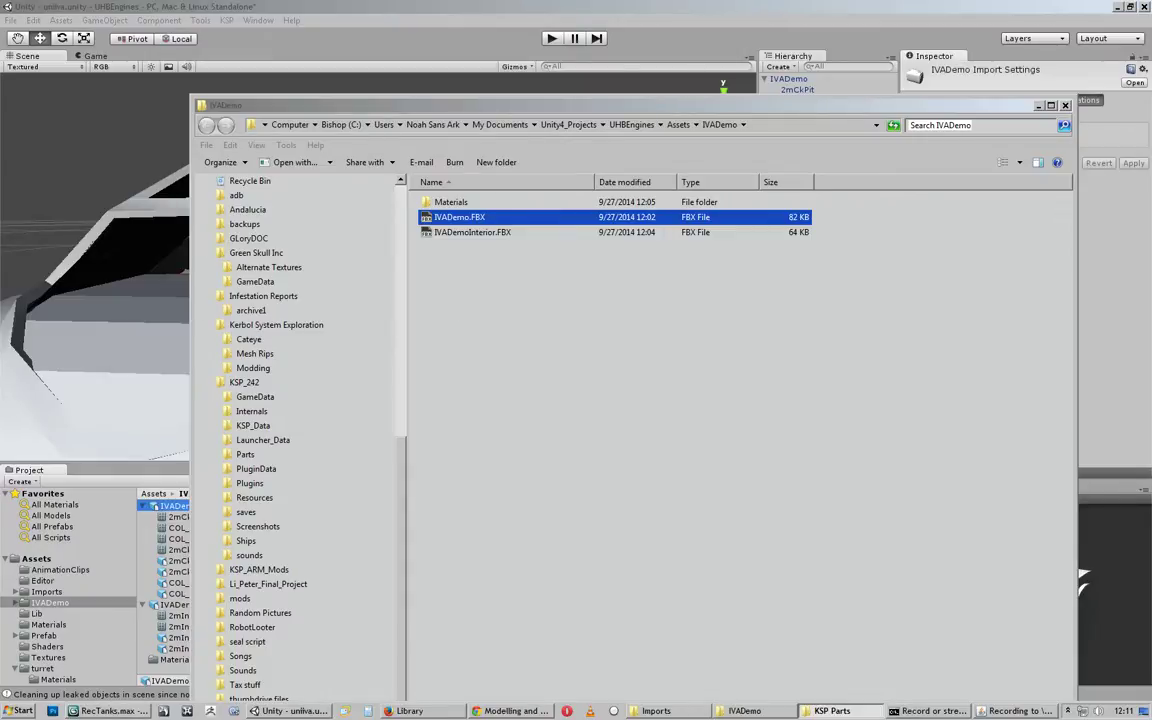
# Paste the newly exported IVADemo.FBX into the folder, replacing the old copy.
pyautogui.click(619, 391)
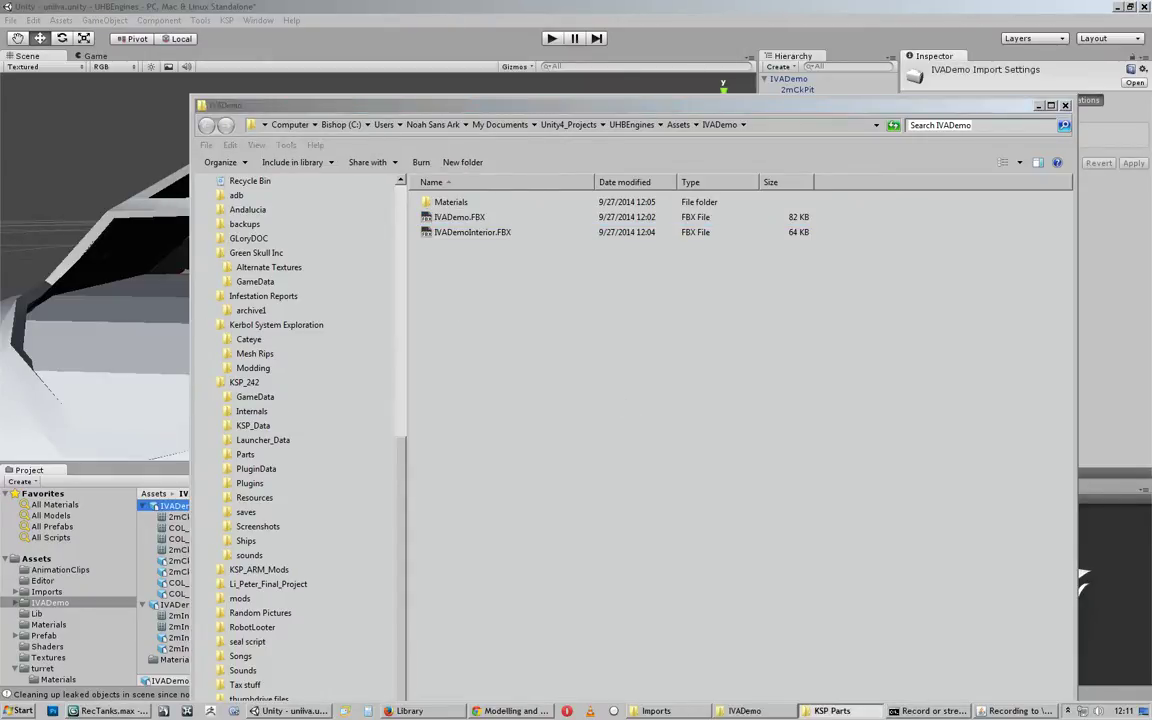
pyautogui.hotkey('ctrl', 'v')
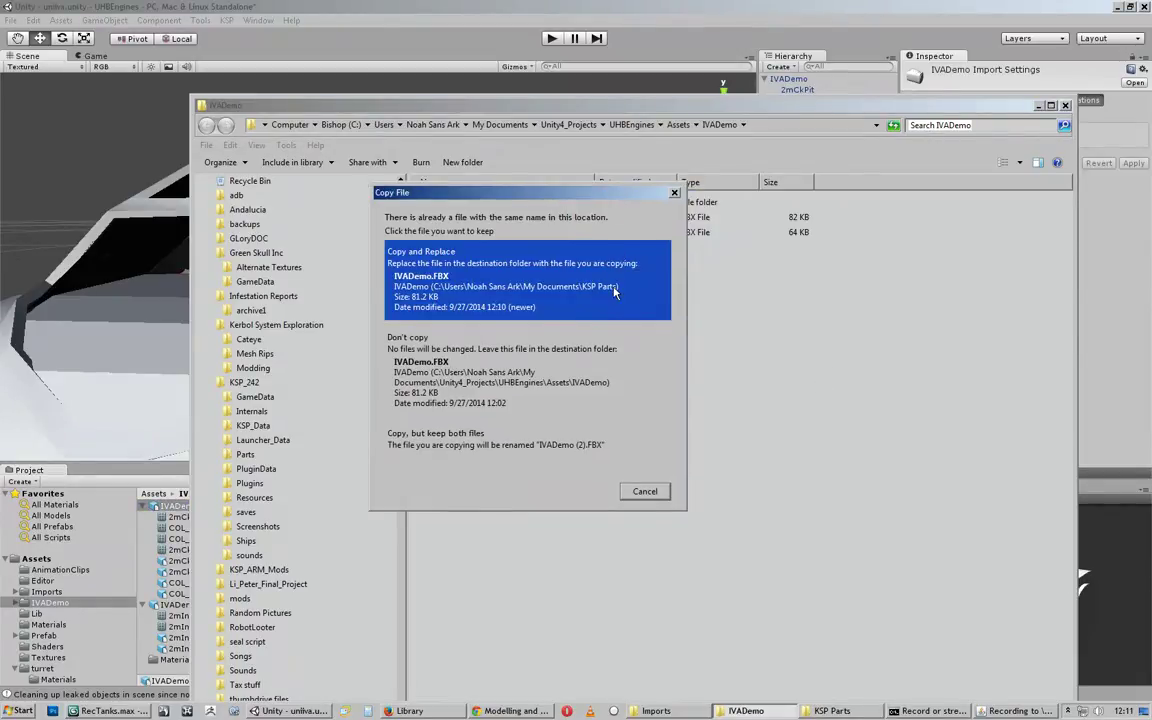
pyautogui.click(611, 311)
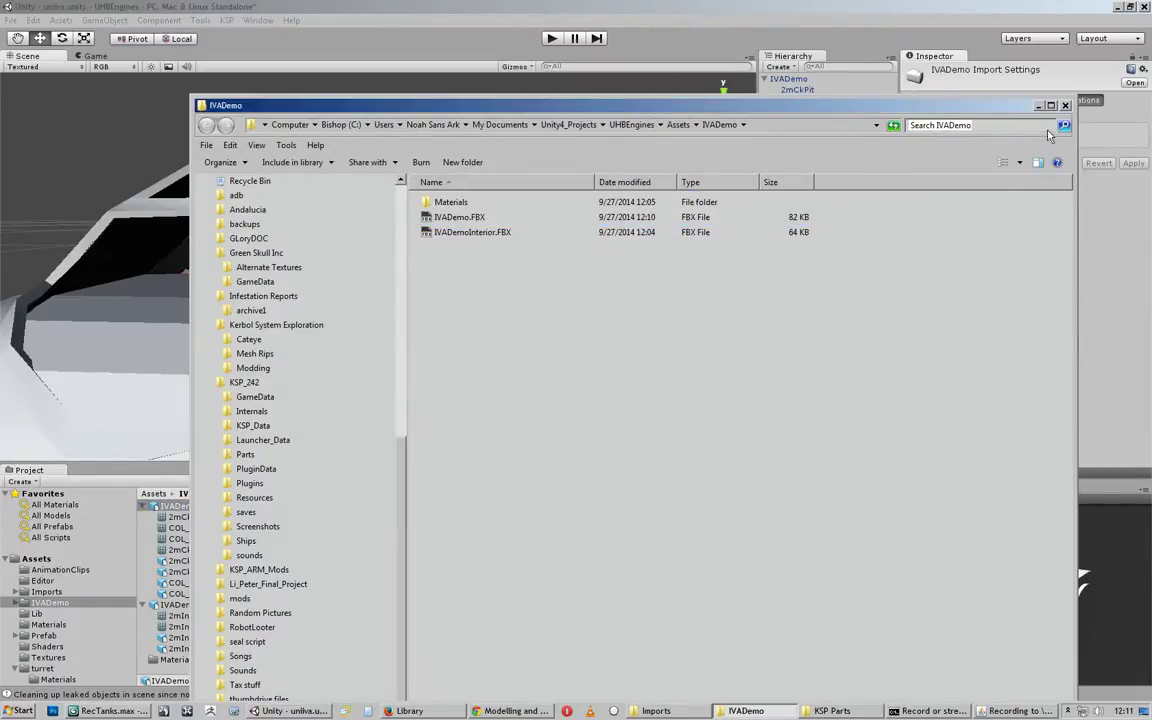
# Return to Unity and select the reimported IVADemo model.
pyautogui.click(584, 80)
pyautogui.keyDown('alt'); pyautogui.moveTo(584, 196); pyautogui.dragTo(320, 246); pyautogui.keyUp('alt')
pyautogui.scroll(3, 335, 232)
pyautogui.click(478, 265)
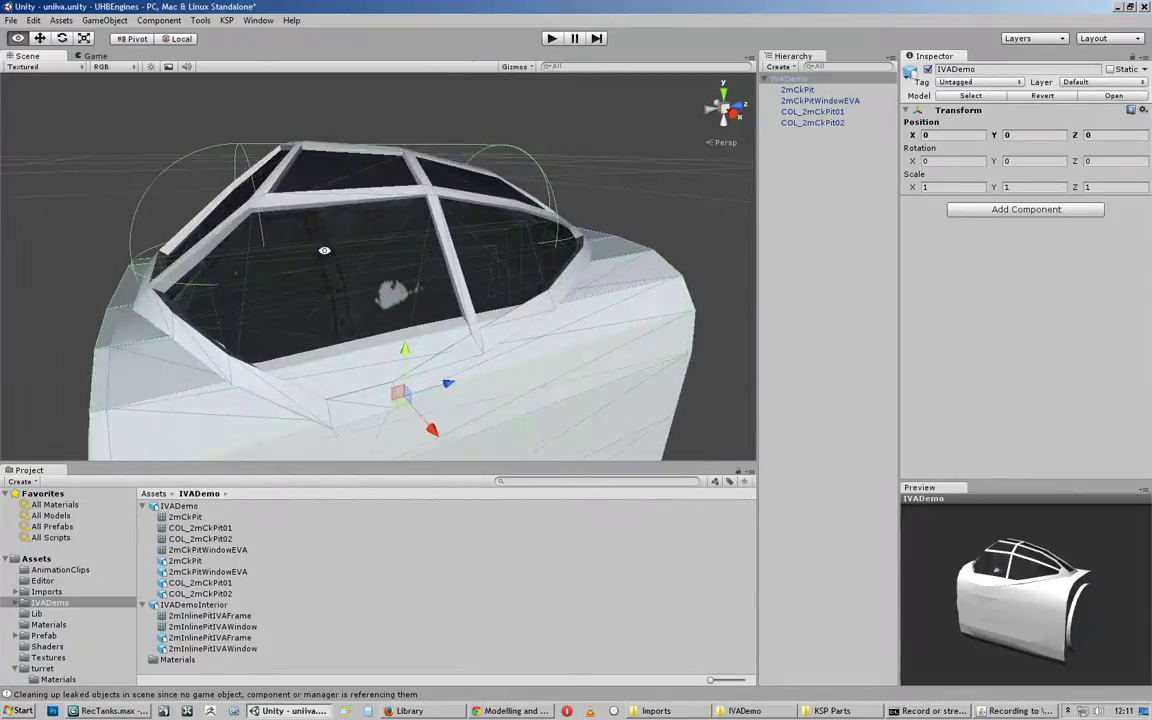
# Assign the rectPits_Window_Opaque material to the canopy glass 2mCkPitWindowEVA.
pyautogui.keyDown('alt'); pyautogui.moveTo(461, 268); pyautogui.dragTo(485, 262); pyautogui.keyUp('alt')
pyautogui.click(862, 101)
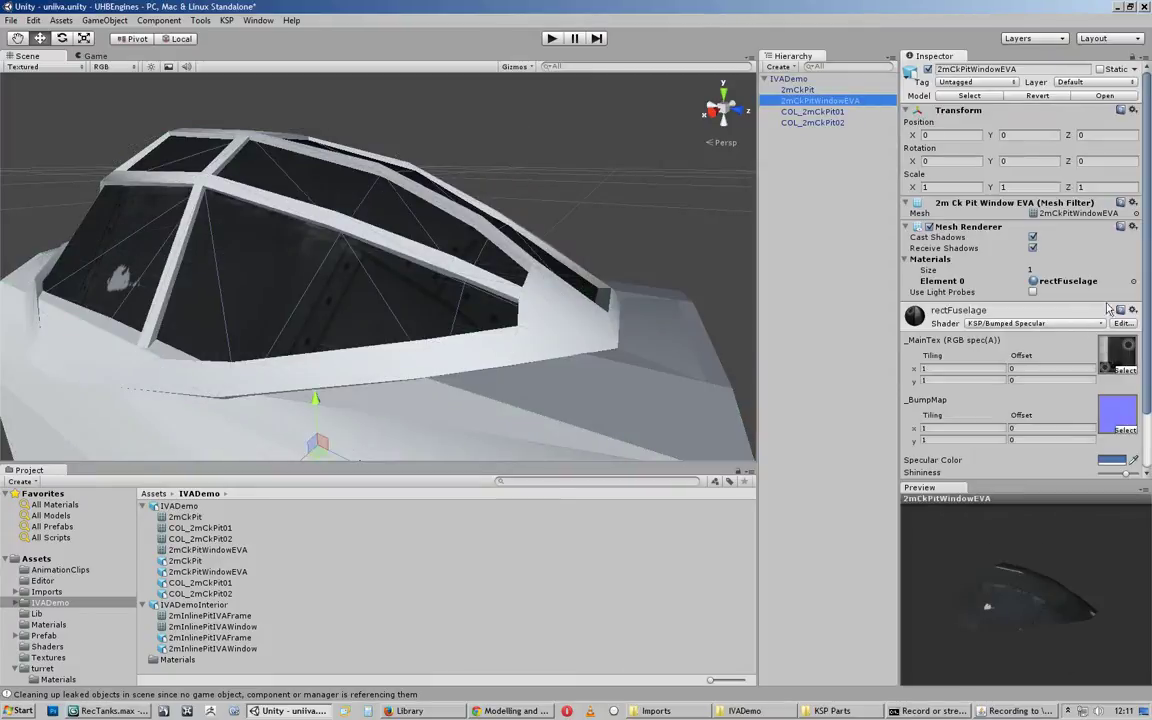
pyautogui.click(1133, 282)
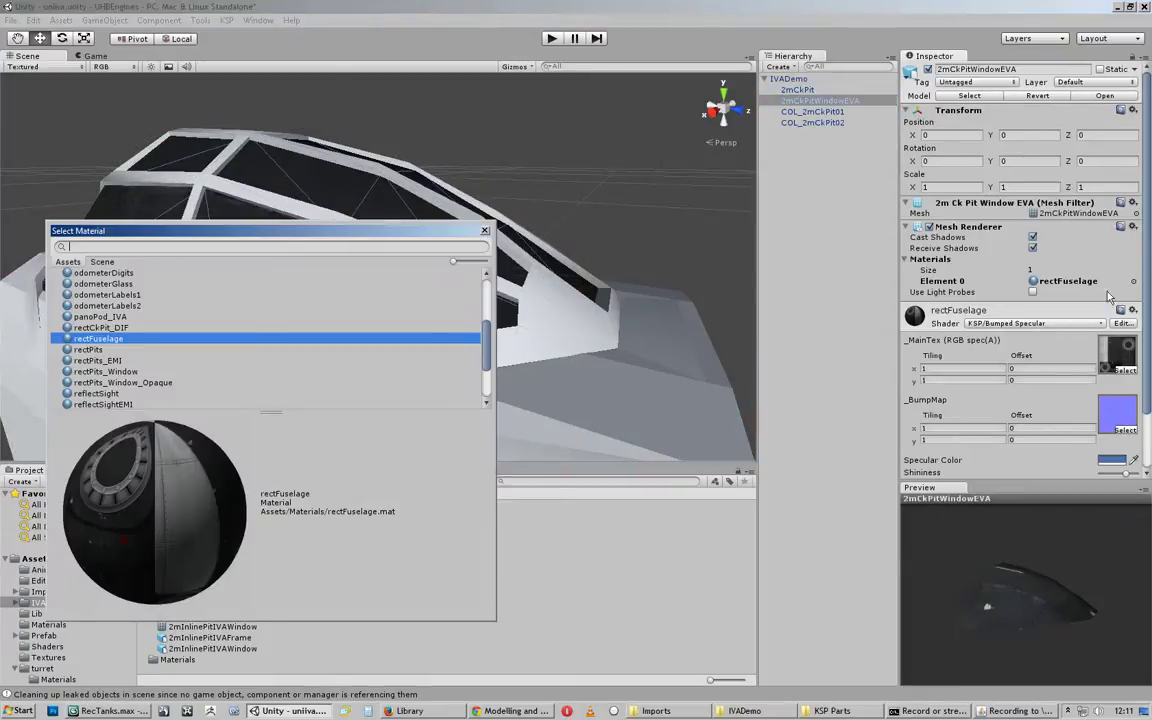
pyautogui.click(138, 371)
pyautogui.click(123, 382)
pyautogui.click(516, 176)
# Give the cockpit shell 2mCkPit the rectFuselage material, found by searching 'rec'.
pyautogui.keyDown('alt'); pyautogui.moveTo(516, 176); pyautogui.dragTo(387, 235); pyautogui.keyUp('alt')
pyautogui.click(387, 235)
pyautogui.keyDown('alt'); pyautogui.moveTo(603, 155); pyautogui.dragTo(469, 237); pyautogui.keyUp('alt')
pyautogui.click(797, 89)
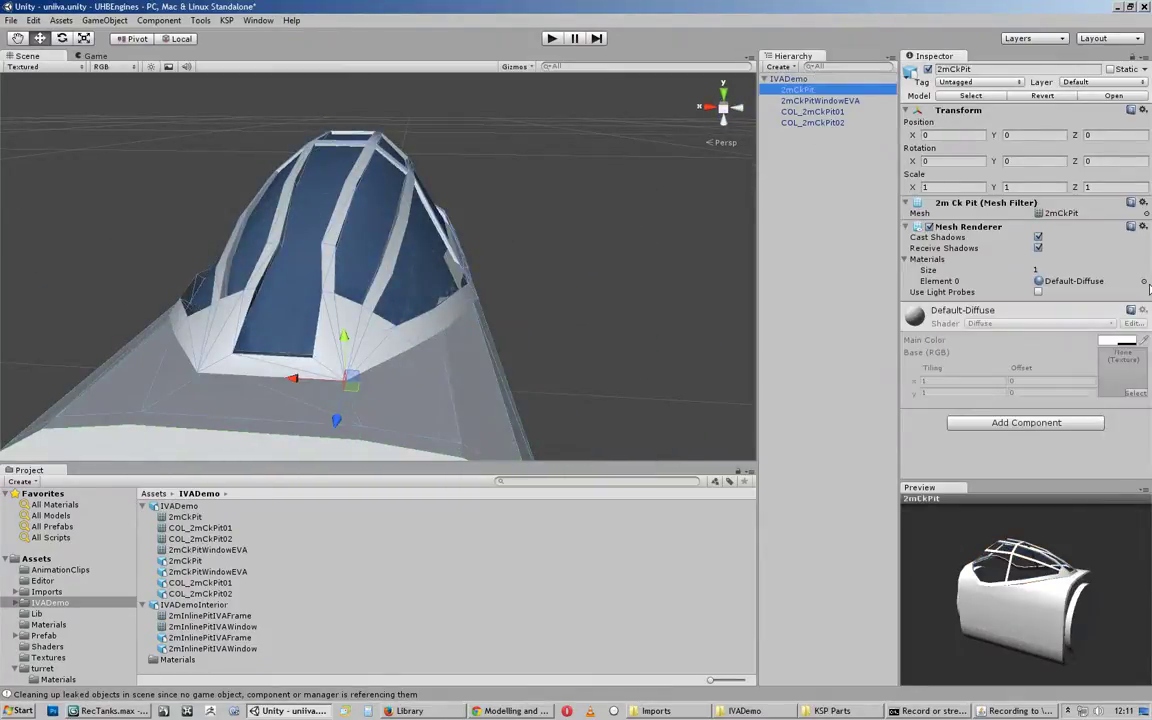
pyautogui.click(1144, 282)
pyautogui.write('rec')
pyautogui.press('Down')
pyautogui.press('Down')
pyautogui.press('Down')
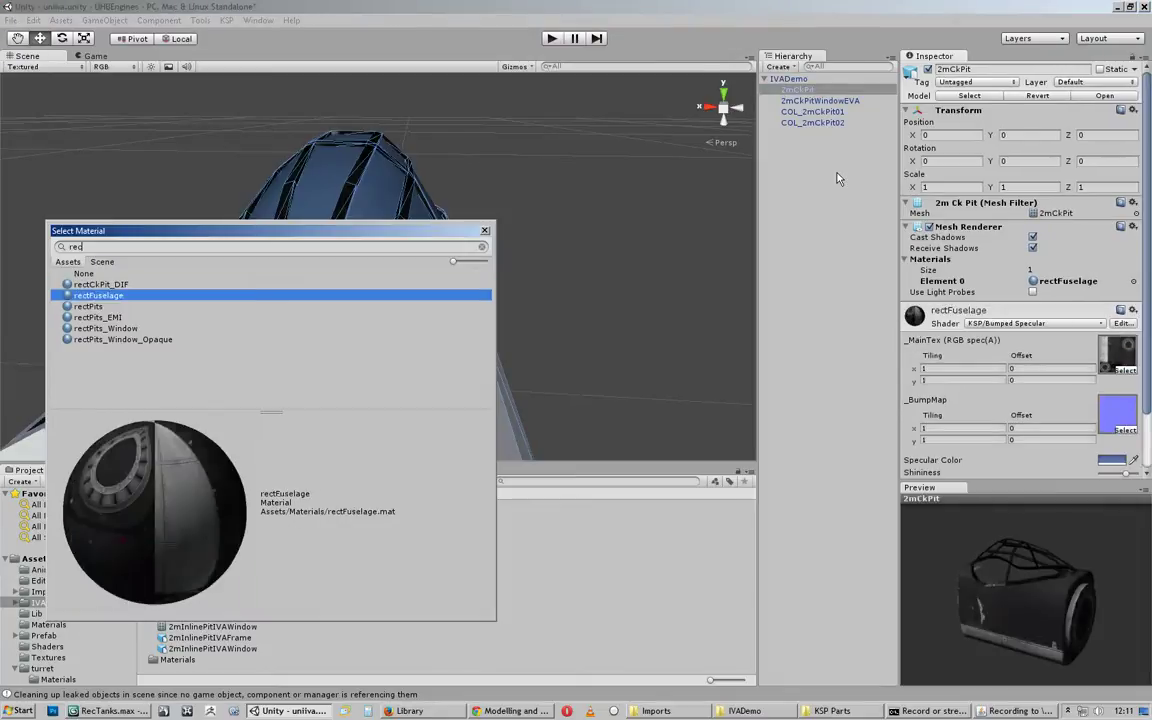
pyautogui.press('Return')
pyautogui.click(579, 252)
pyautogui.keyDown('alt'); pyautogui.moveTo(579, 252); pyautogui.dragTo(386, 217); pyautogui.keyUp('alt')
# Remove the Mesh Renderer and Mesh Filter components from COL_2mCkPit01.
pyautogui.click(812, 111)
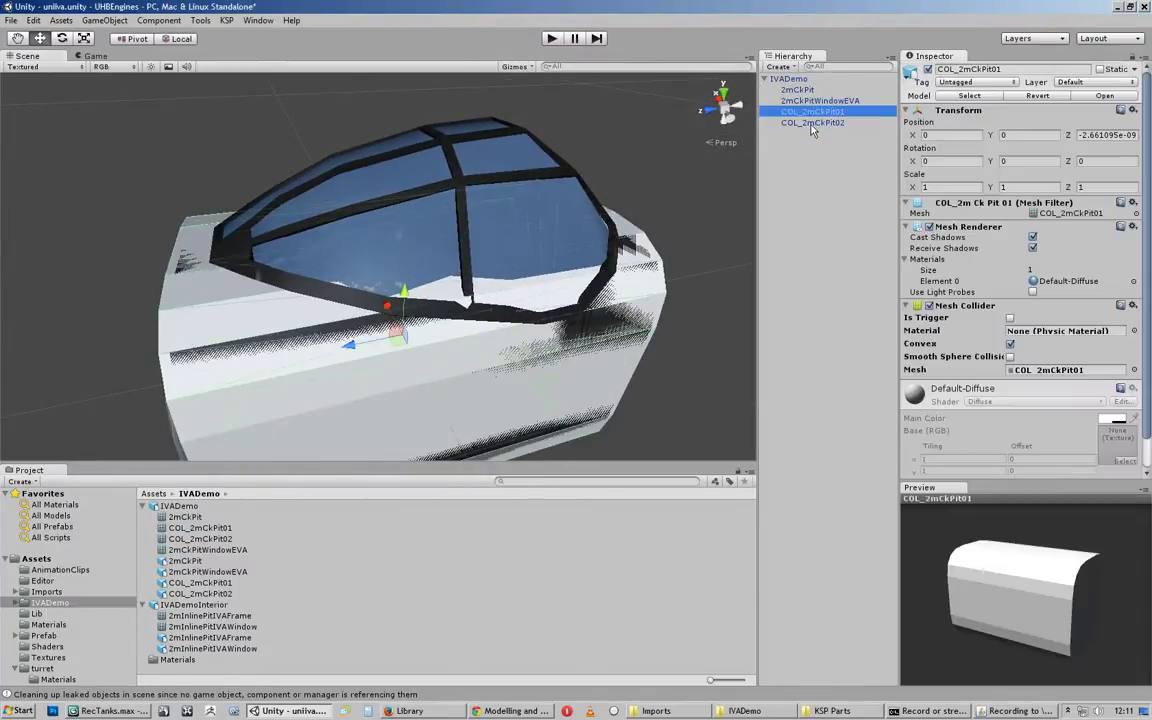
pyautogui.scroll(-5, 390, 260)
pyautogui.click(816, 140)
pyautogui.click(812, 111)
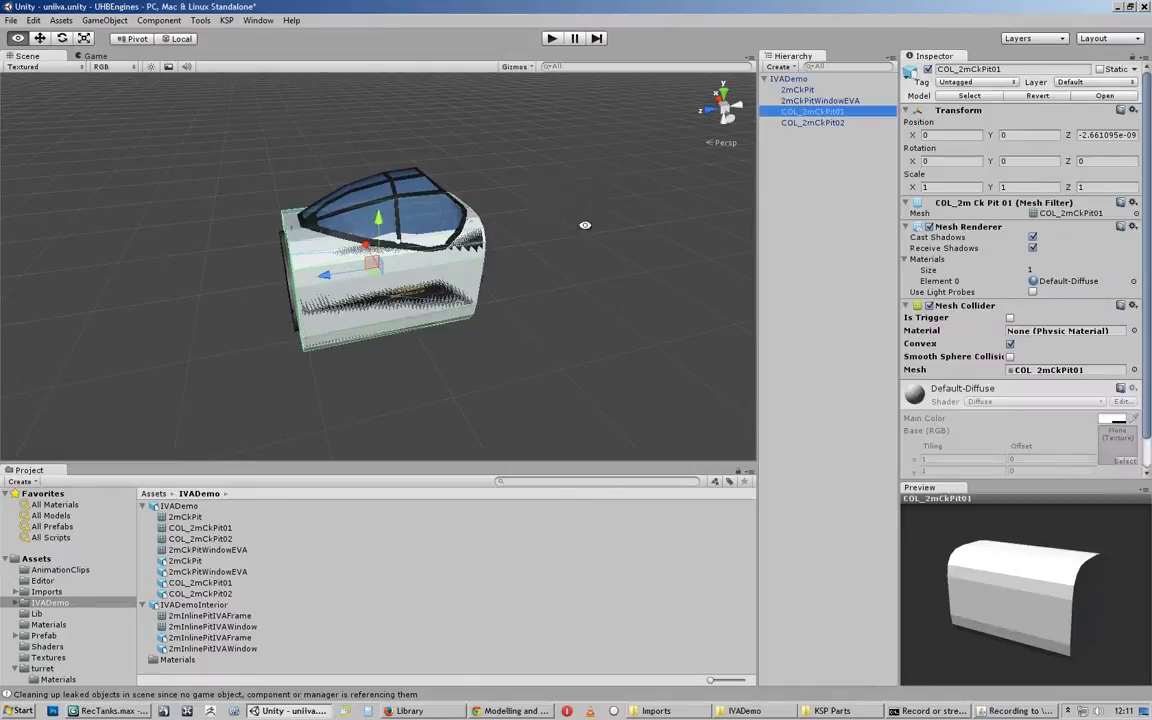
pyautogui.scroll(5, 593, 316)
pyautogui.keyDown('alt'); pyautogui.moveTo(593, 316); pyautogui.dragTo(514, 297); pyautogui.keyUp('alt')
pyautogui.rightClick(980, 229)
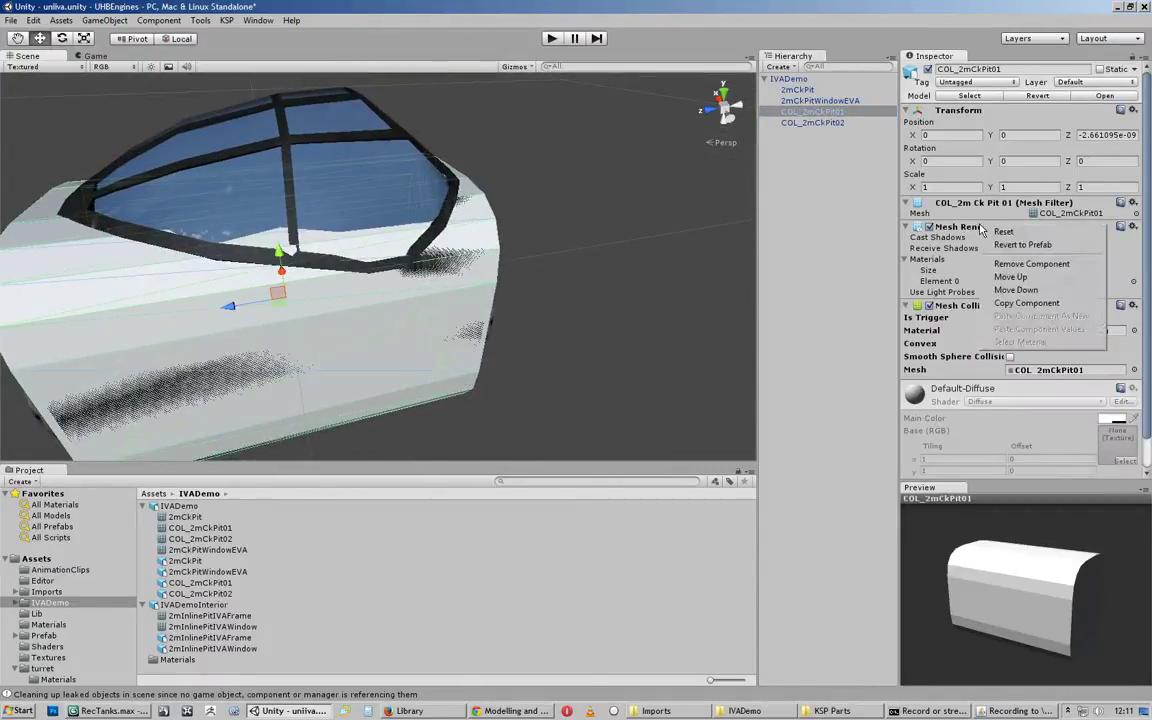
pyautogui.click(1011, 344)
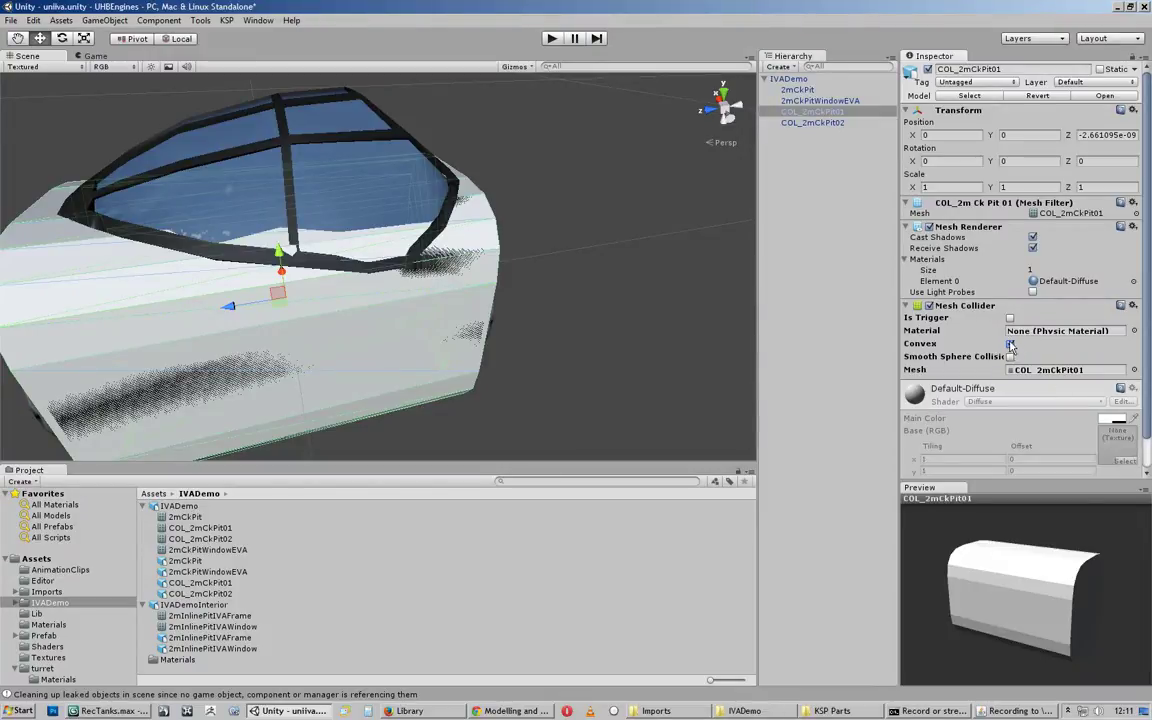
pyautogui.rightClick(975, 229)
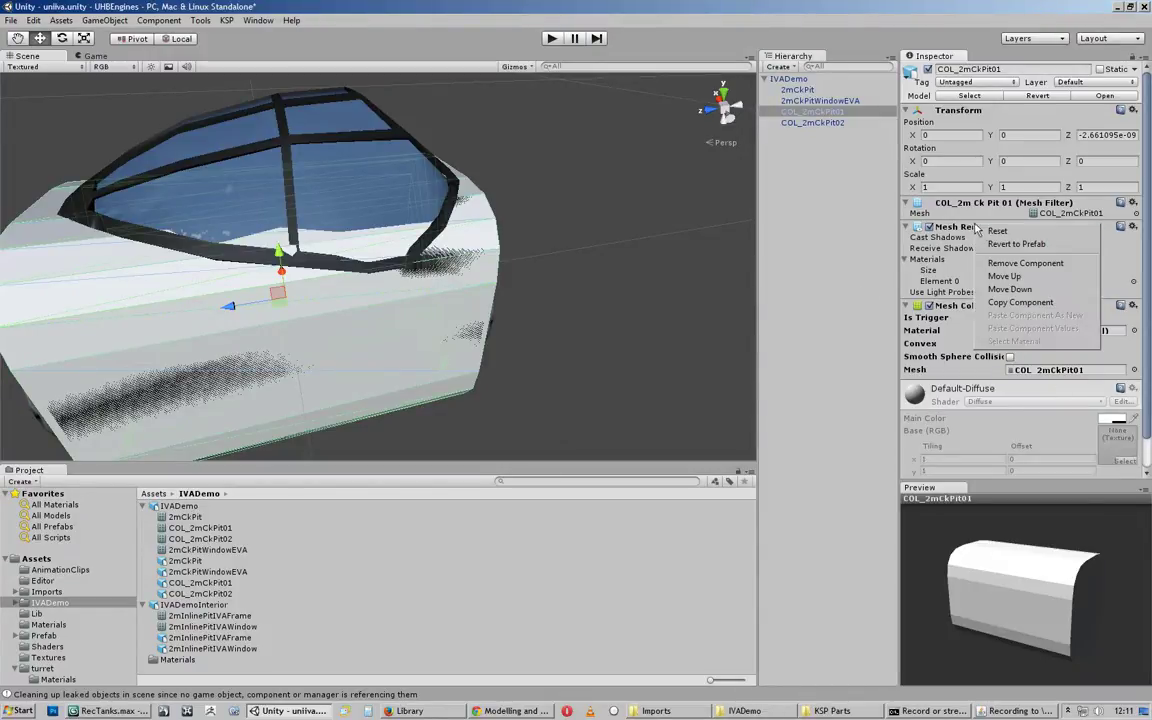
pyautogui.click(997, 261)
pyautogui.rightClick(984, 204)
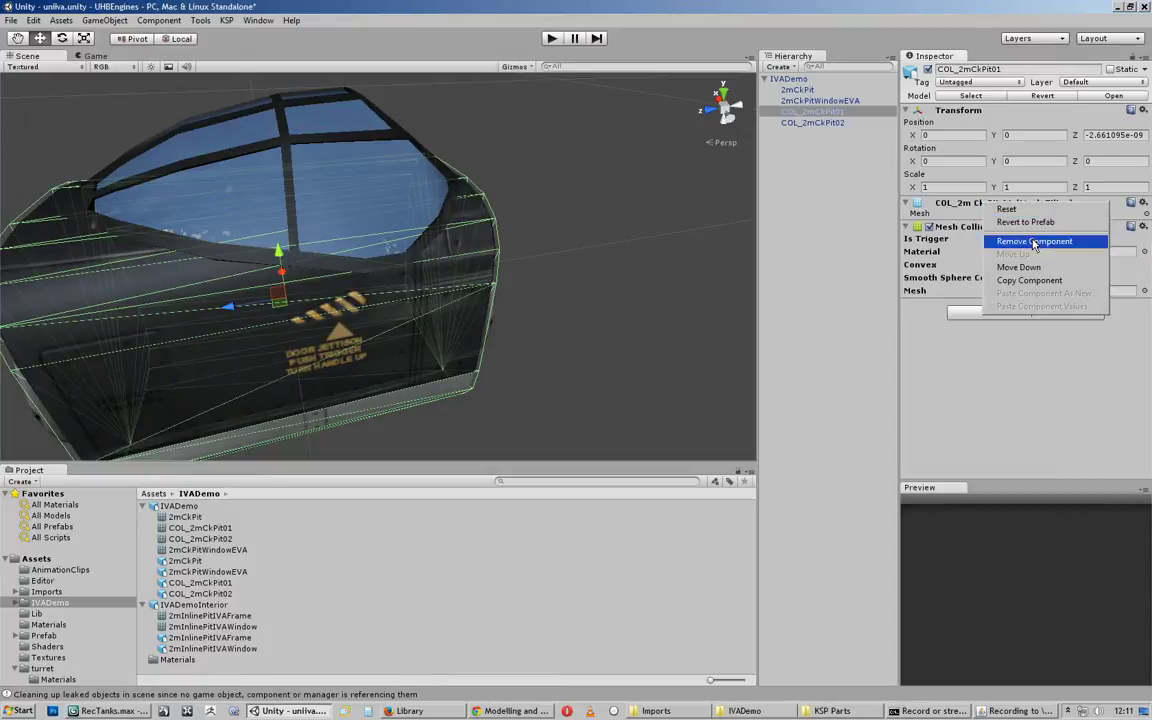
pyautogui.click(1032, 242)
# Orbit around the cockpit to check the textured hull, door decal and rear flange.
pyautogui.click(604, 321)
pyautogui.keyDown('alt'); pyautogui.moveTo(604, 321); pyautogui.dragTo(389, 294); pyautogui.keyUp('alt')
pyautogui.keyDown('alt'); pyautogui.moveTo(480, 245); pyautogui.dragTo(668, 296); pyautogui.keyUp('alt')
pyautogui.keyDown('alt'); pyautogui.moveTo(668, 296); pyautogui.dragTo(675, 291, button='right'); pyautogui.keyUp('alt')
pyautogui.keyDown('alt'); pyautogui.moveTo(675, 291); pyautogui.dragTo(560, 300); pyautogui.keyUp('alt')
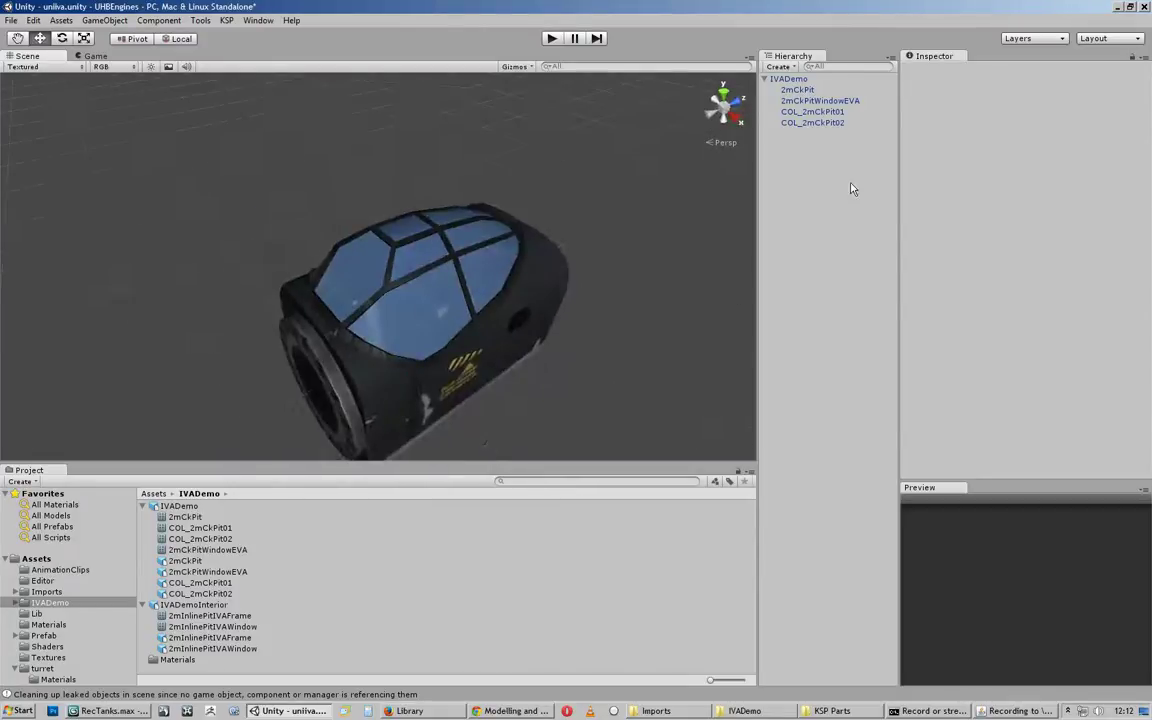
# Set the canopy material's Rim Color to light blue (107, 176, 234).
pyautogui.click(840, 100)
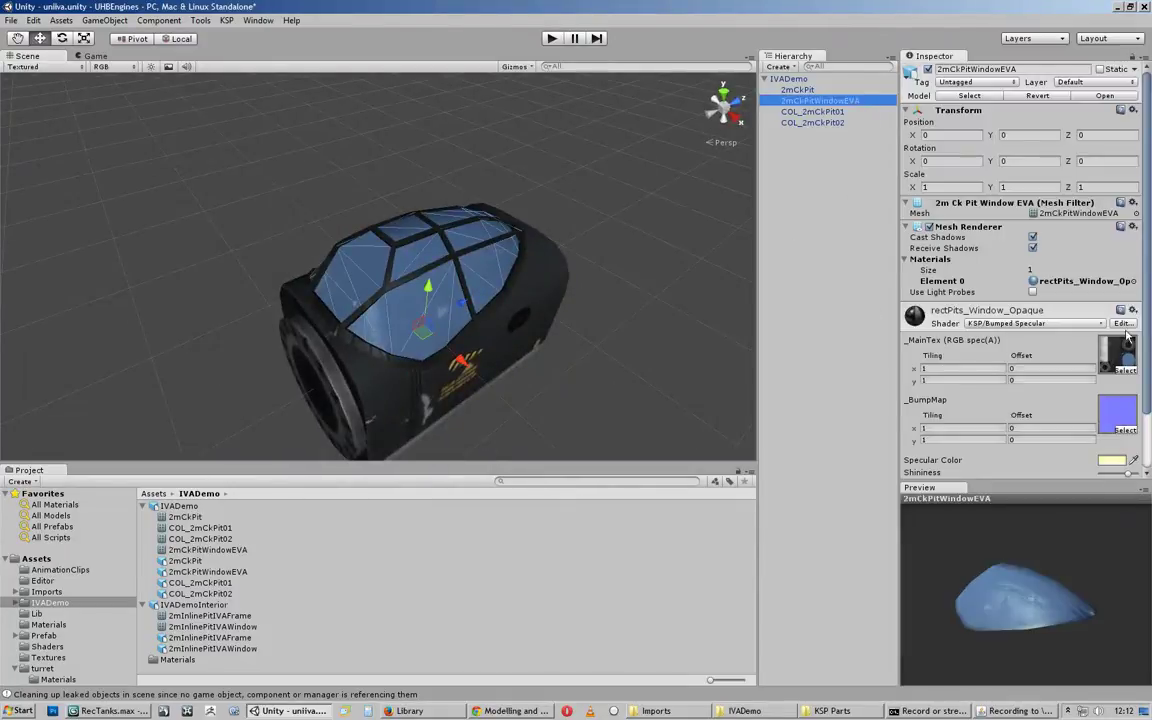
pyautogui.moveTo(1147, 363); pyautogui.dragTo(1140, 441)
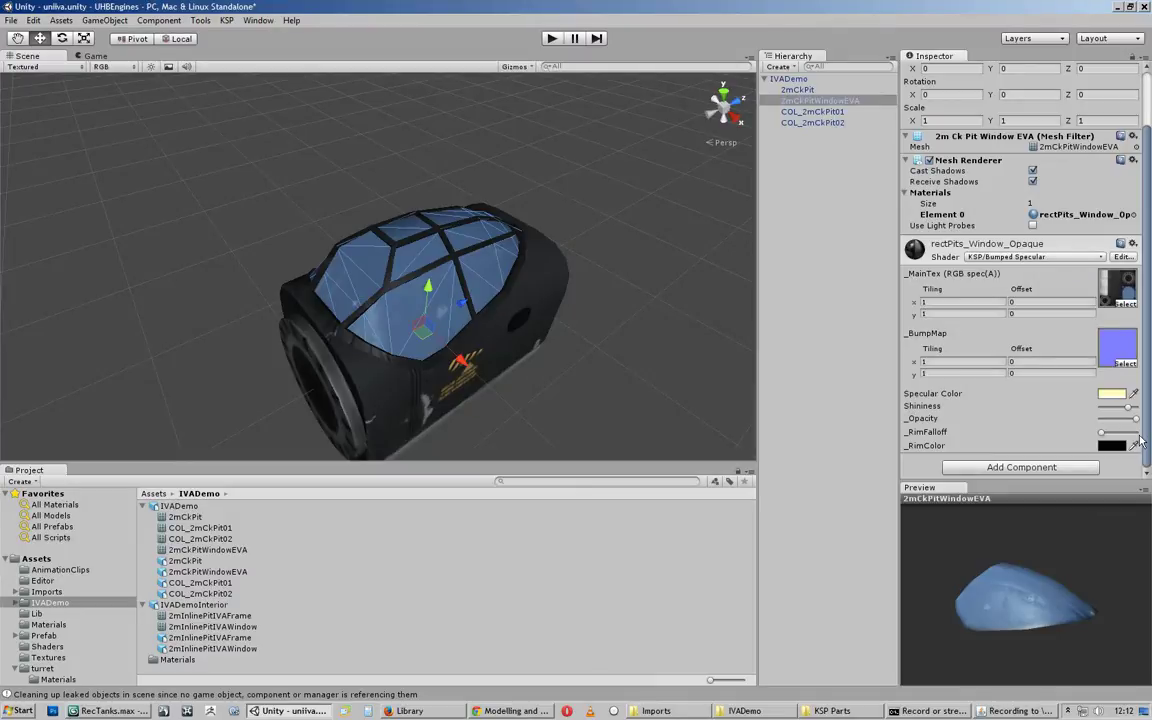
pyautogui.keyDown('alt'); pyautogui.moveTo(560, 440); pyautogui.dragTo(700, 365); pyautogui.keyUp('alt')
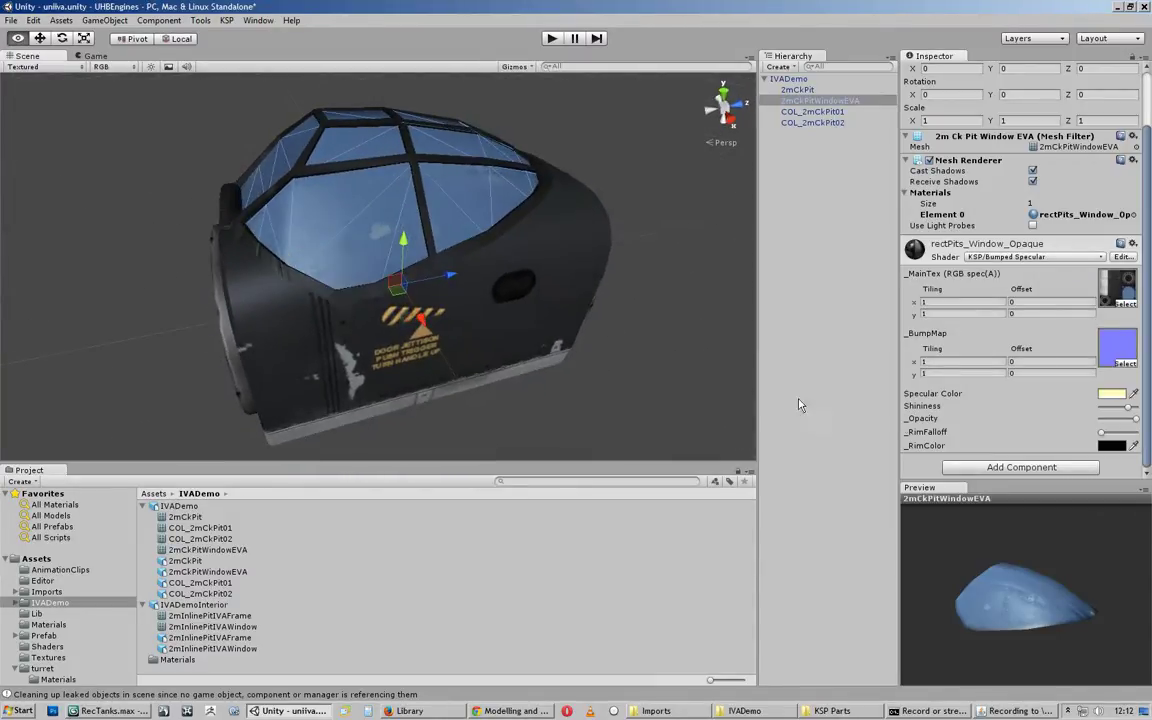
pyautogui.click(1112, 447)
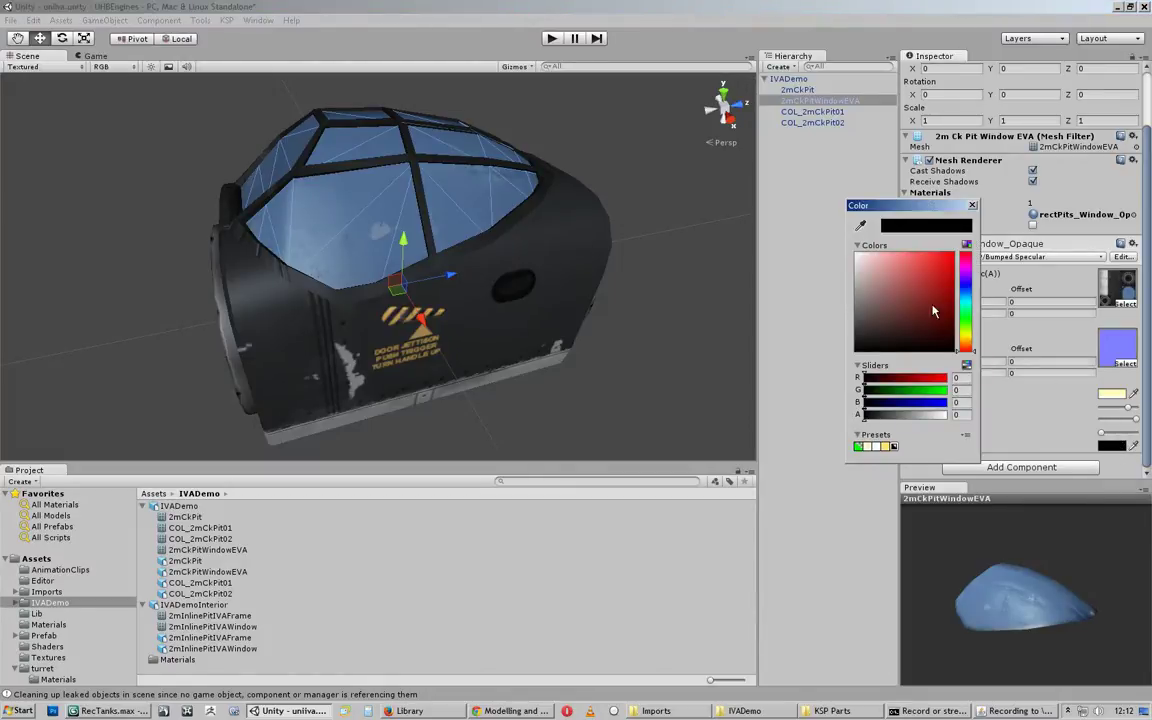
pyautogui.click(966, 295)
pyautogui.click(908, 263)
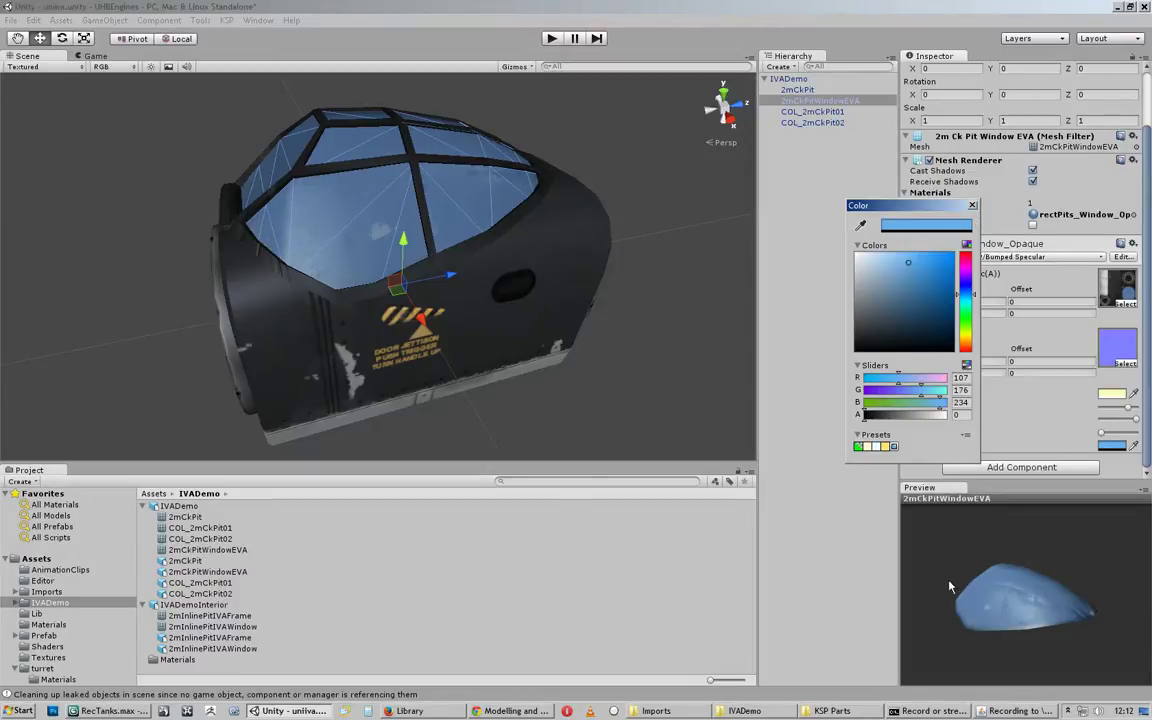
pyautogui.click(915, 560)
# Orbit around the cockpit to inspect the blue rim on the canopy glass.
pyautogui.moveTo(915, 560); pyautogui.dragTo(1050, 600)
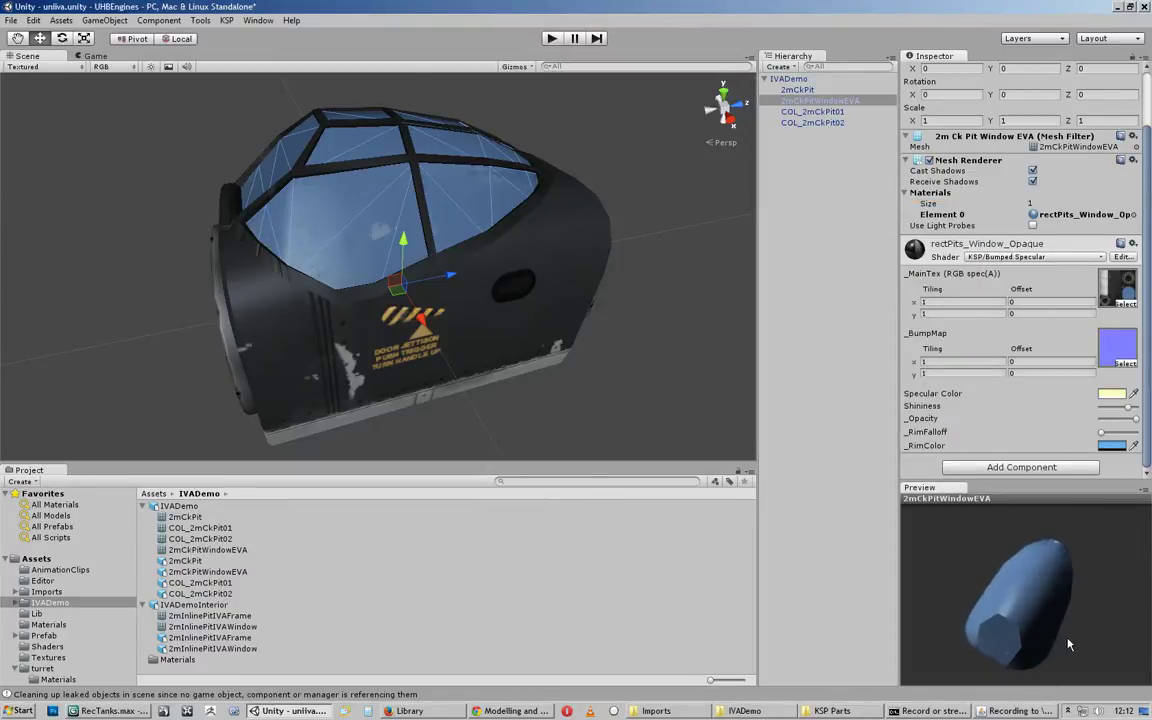
pyautogui.click(1112, 447)
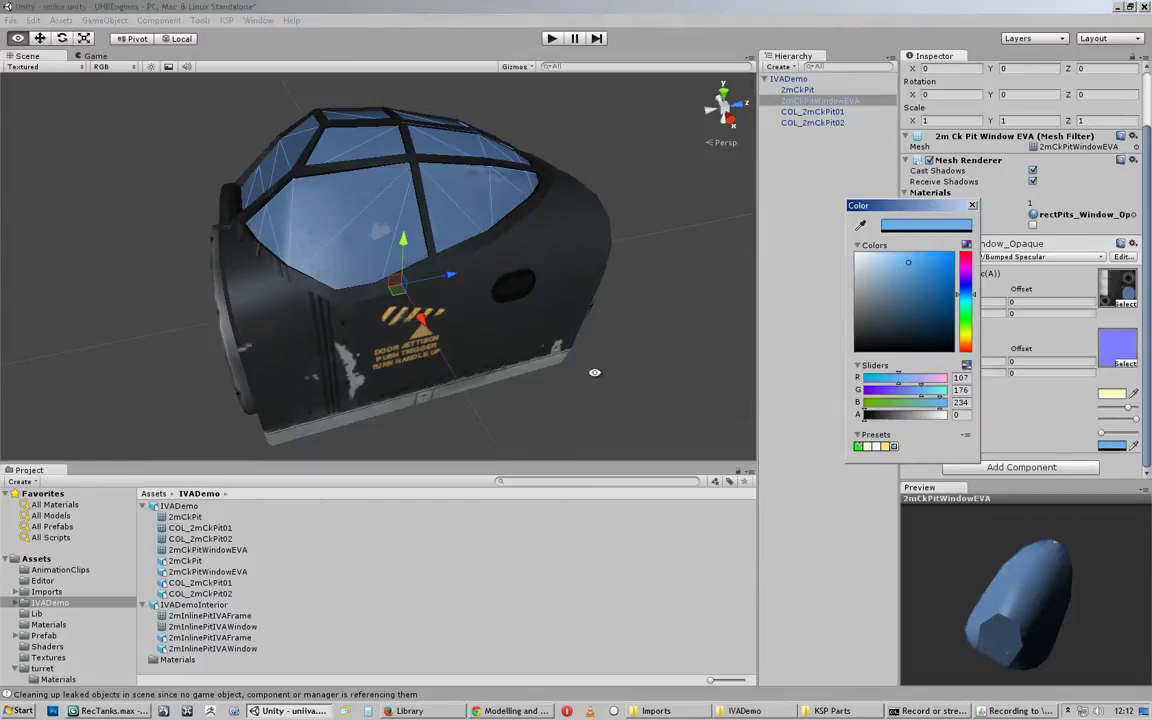
pyautogui.click(530, 357)
pyautogui.click(1112, 447)
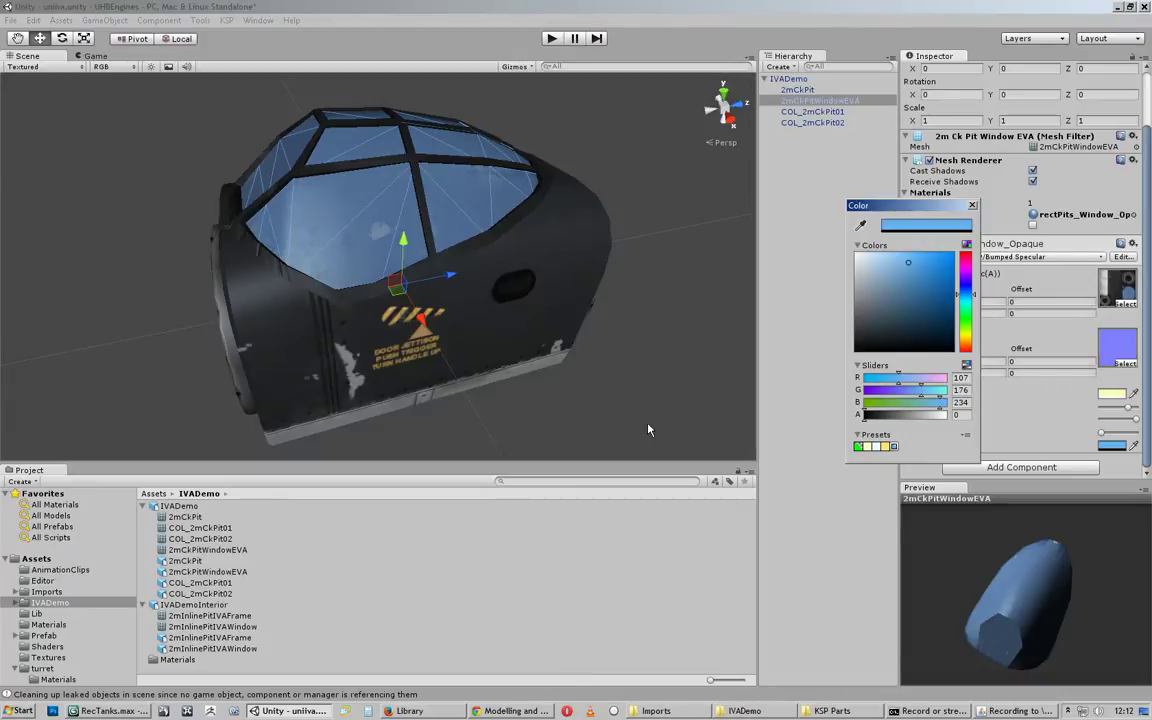
pyautogui.keyDown('alt'); pyautogui.click(605, 341); pyautogui.keyUp('alt')
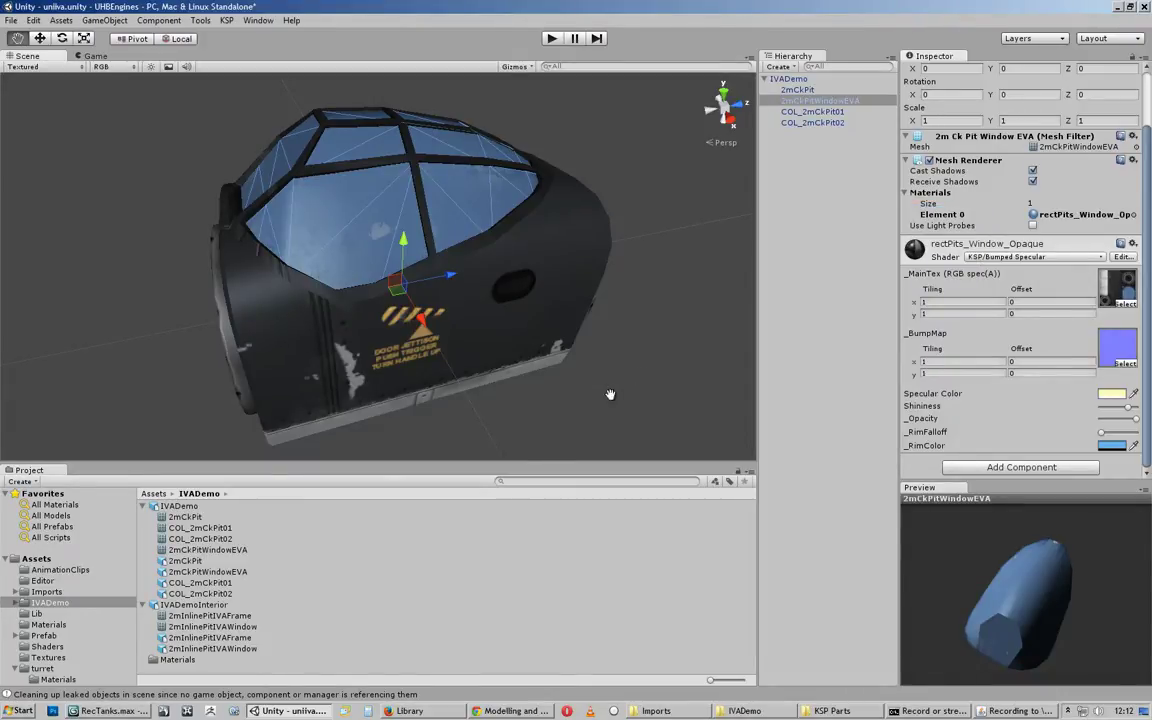
pyautogui.keyDown('alt'); pyautogui.moveTo(599, 393); pyautogui.dragTo(588, 368); pyautogui.keyUp('alt')
pyautogui.keyDown('alt'); pyautogui.moveTo(390, 250); pyautogui.dragTo(686, 289); pyautogui.keyUp('alt')
pyautogui.keyDown('alt'); pyautogui.moveTo(554, 241); pyautogui.dragTo(625, 324); pyautogui.keyUp('alt')
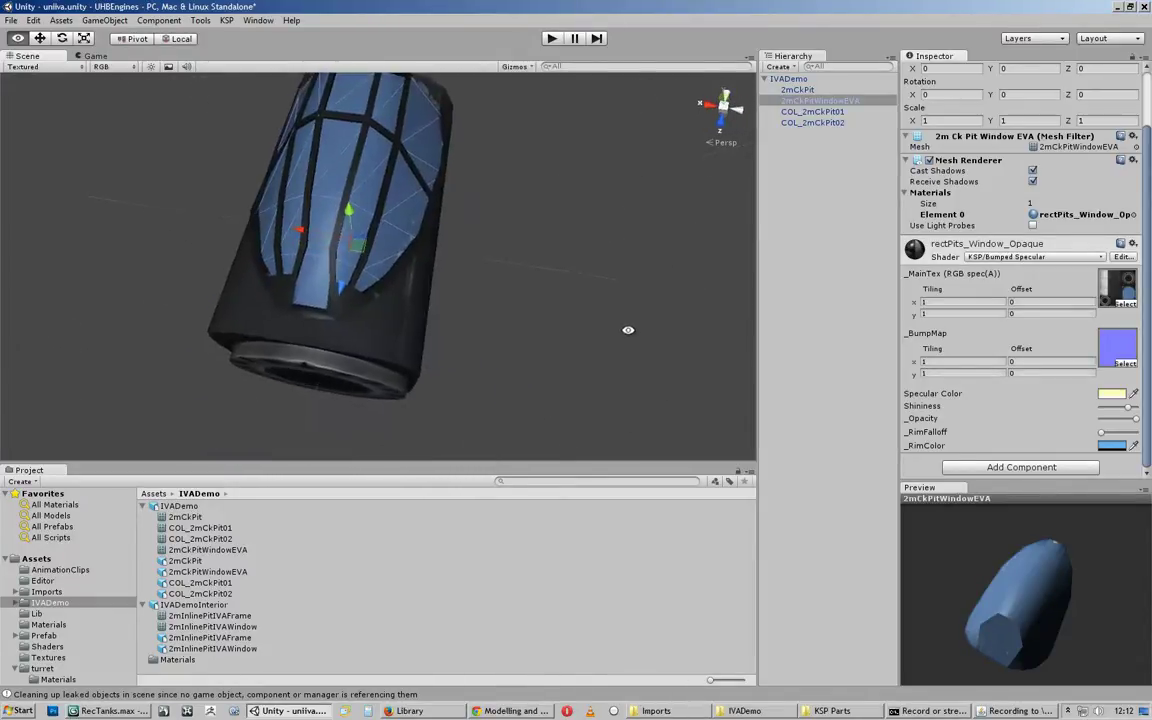
# Raise the rim colour's alpha to 137 and increase the window's Rim Falloff.
pyautogui.click(1110, 445)
pyautogui.moveTo(894, 421)
pyautogui.mouseDown()
pyautogui.moveTo(925, 414)
pyautogui.moveTo(872, 414)
pyautogui.moveTo(908, 414)
pyautogui.mouseUp()
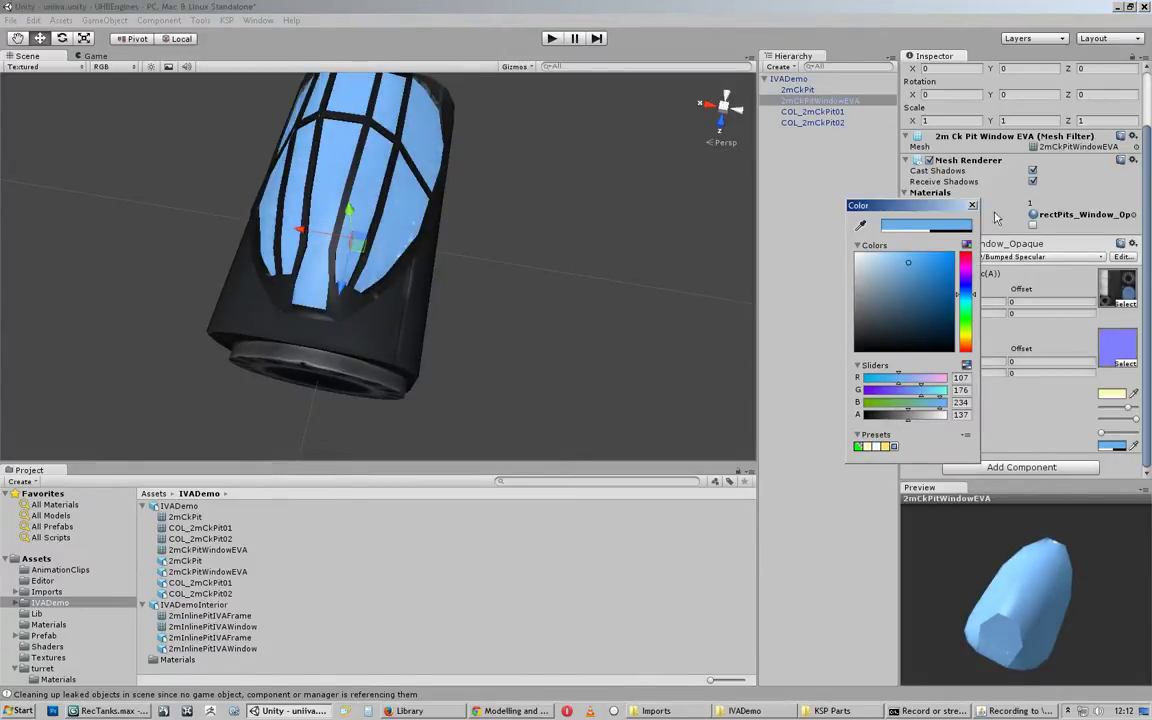
pyautogui.click(995, 224)
pyautogui.moveTo(1098, 433); pyautogui.dragTo(1113, 435)
pyautogui.keyDown('alt'); pyautogui.moveTo(461, 315); pyautogui.dragTo(710, 371); pyautogui.keyUp('alt')
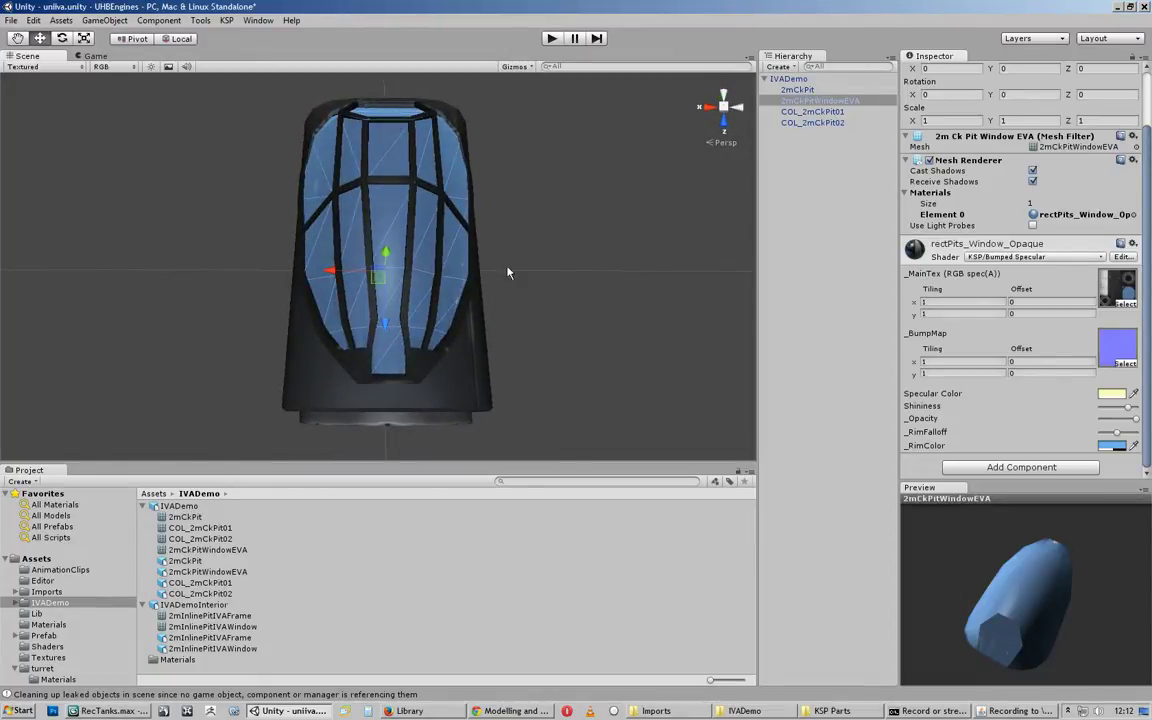
pyautogui.keyDown('alt'); pyautogui.moveTo(473, 258); pyautogui.dragTo(517, 248); pyautogui.keyUp('alt')
# Try a fully saturated red rim colour on the canopy glass.
pyautogui.click(1111, 445)
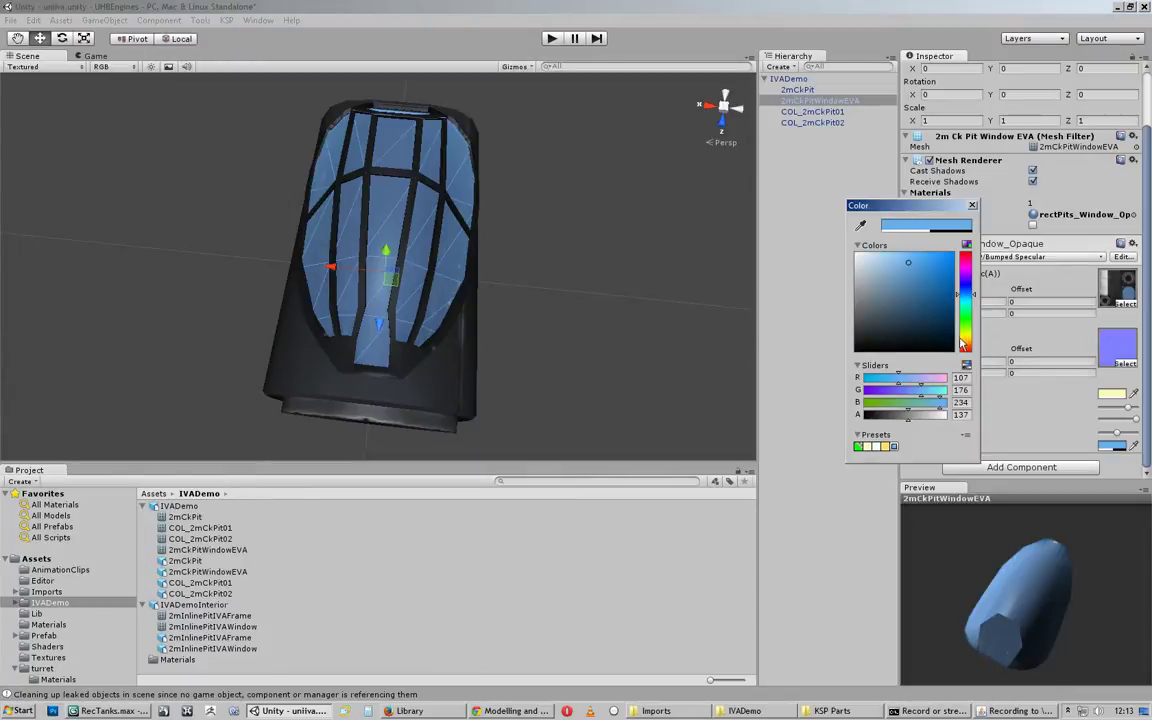
pyautogui.moveTo(966, 300); pyautogui.dragTo(957, 372)
pyautogui.moveTo(935, 270); pyautogui.dragTo(981, 210)
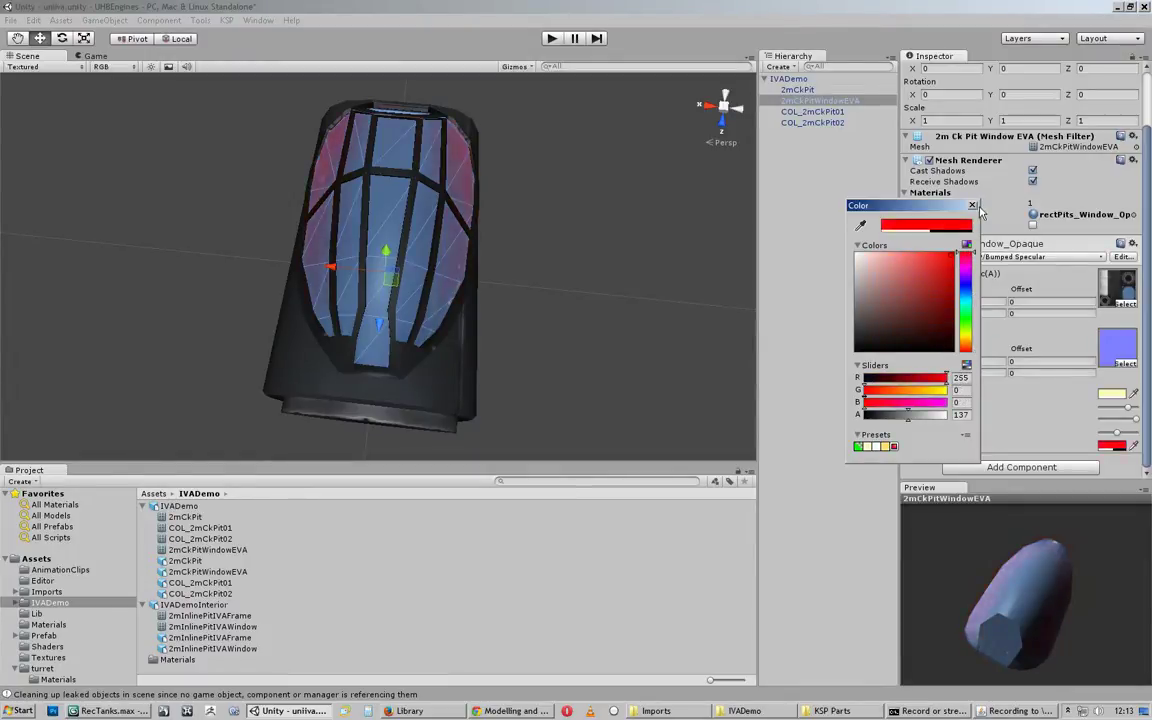
pyautogui.click(972, 205)
pyautogui.keyDown('alt'); pyautogui.moveTo(565, 230); pyautogui.dragTo(418, 172); pyautogui.keyUp('alt')
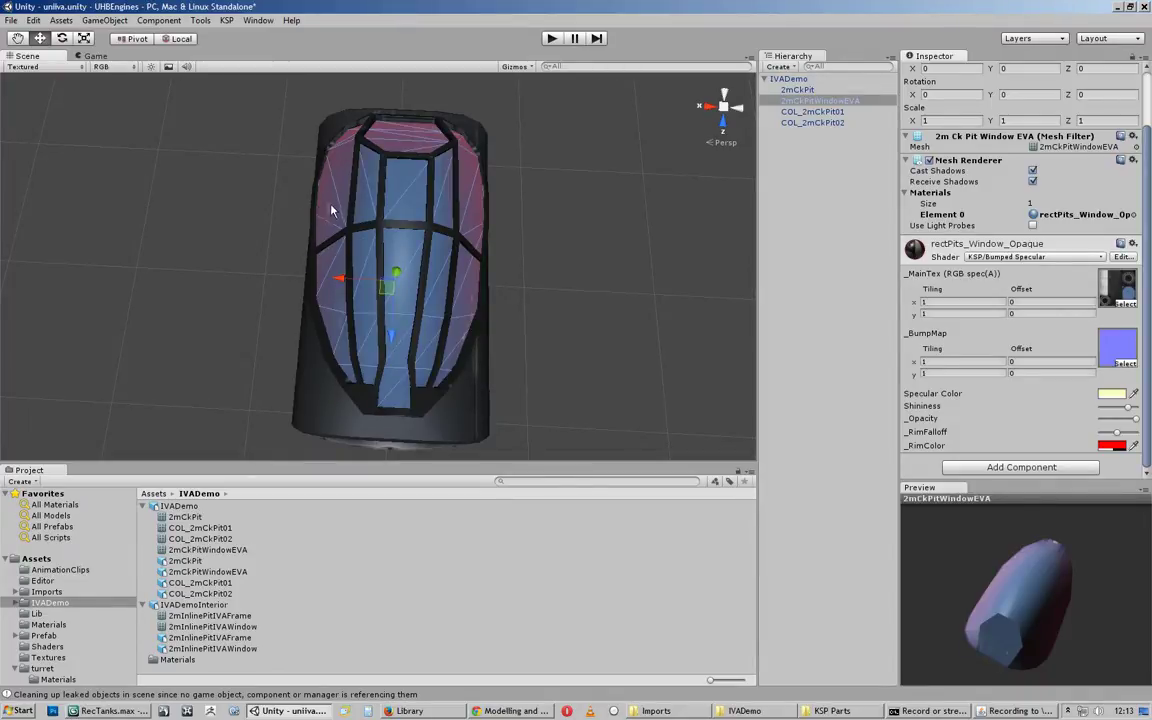
pyautogui.keyDown('alt'); pyautogui.moveTo(392, 206); pyautogui.dragTo(234, 246); pyautogui.keyUp('alt')
pyautogui.click(234, 246)
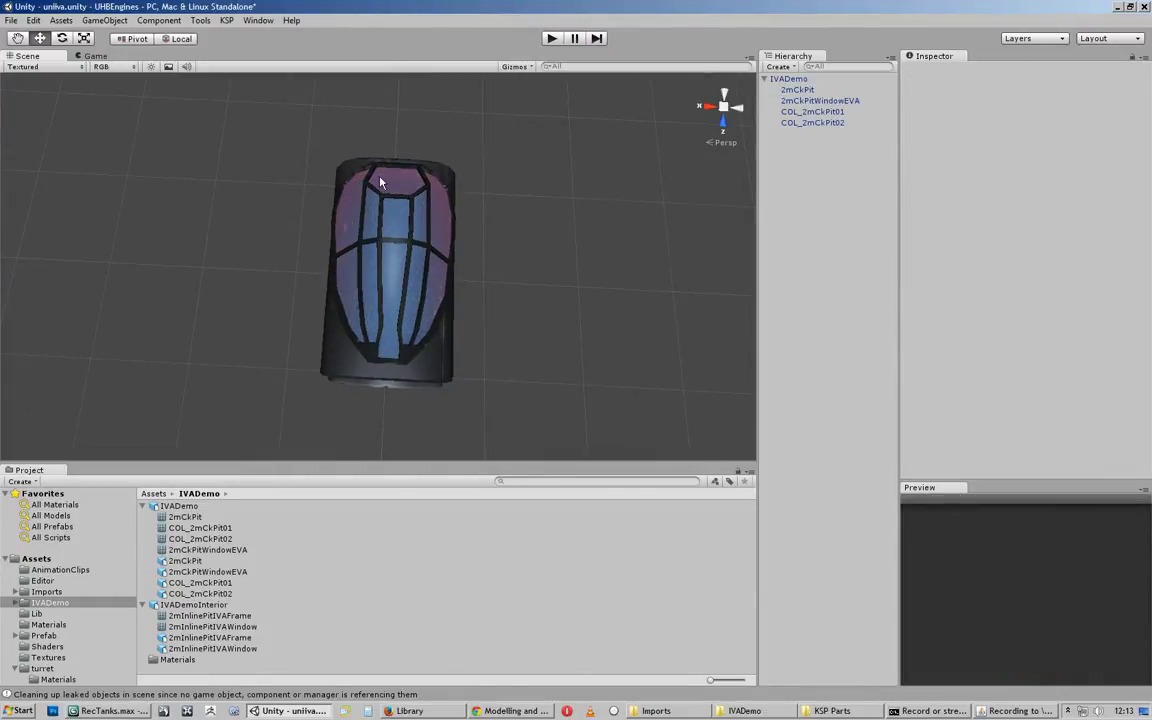
# Inspect the cockpit and attempt parenting the window under 2mCkPit, then cancel it.
pyautogui.keyDown('alt'); pyautogui.moveTo(408, 260); pyautogui.dragTo(593, 247); pyautogui.keyUp('alt')
pyautogui.keyDown('alt'); pyautogui.moveTo(694, 171); pyautogui.dragTo(450, 326); pyautogui.keyUp('alt')
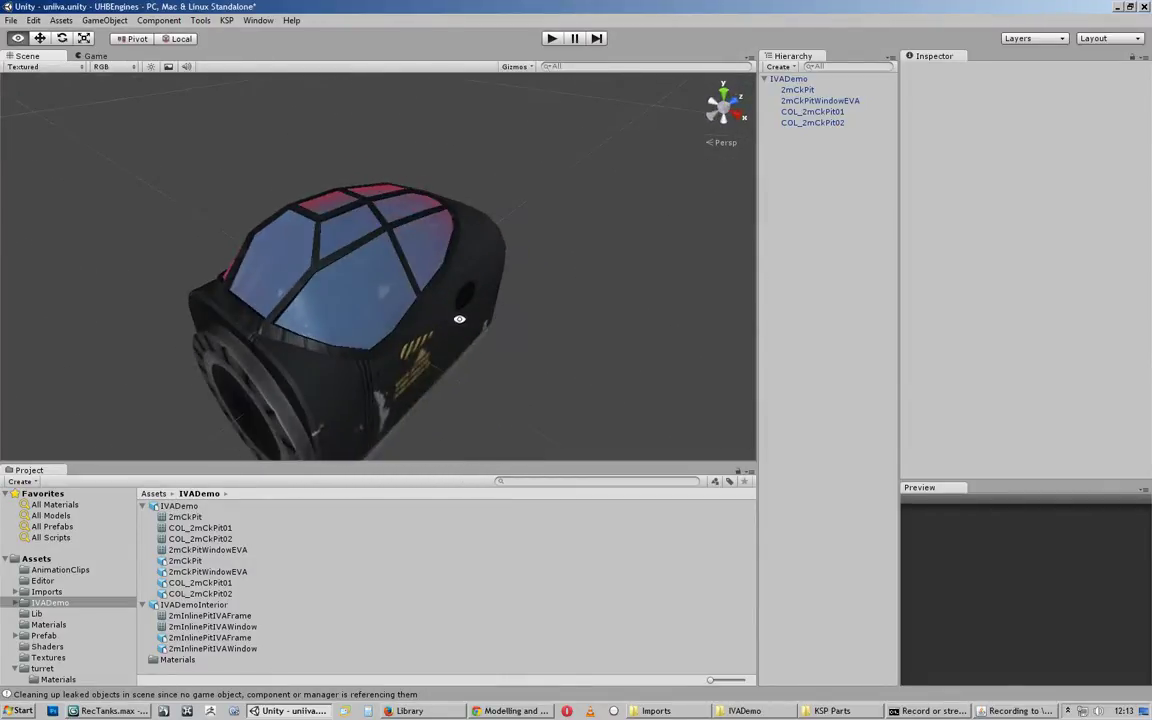
pyautogui.keyDown('alt'); pyautogui.moveTo(554, 268); pyautogui.dragTo(401, 282); pyautogui.keyUp('alt')
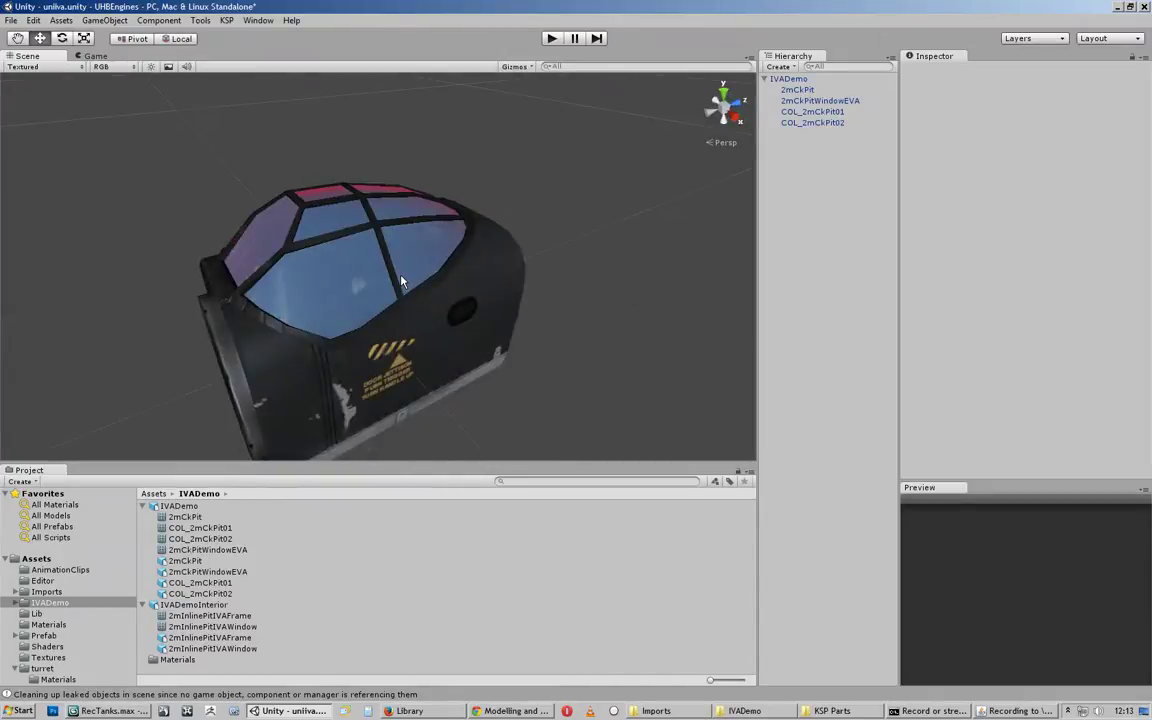
pyautogui.moveTo(826, 104); pyautogui.dragTo(797, 90)
pyautogui.click(663, 380)
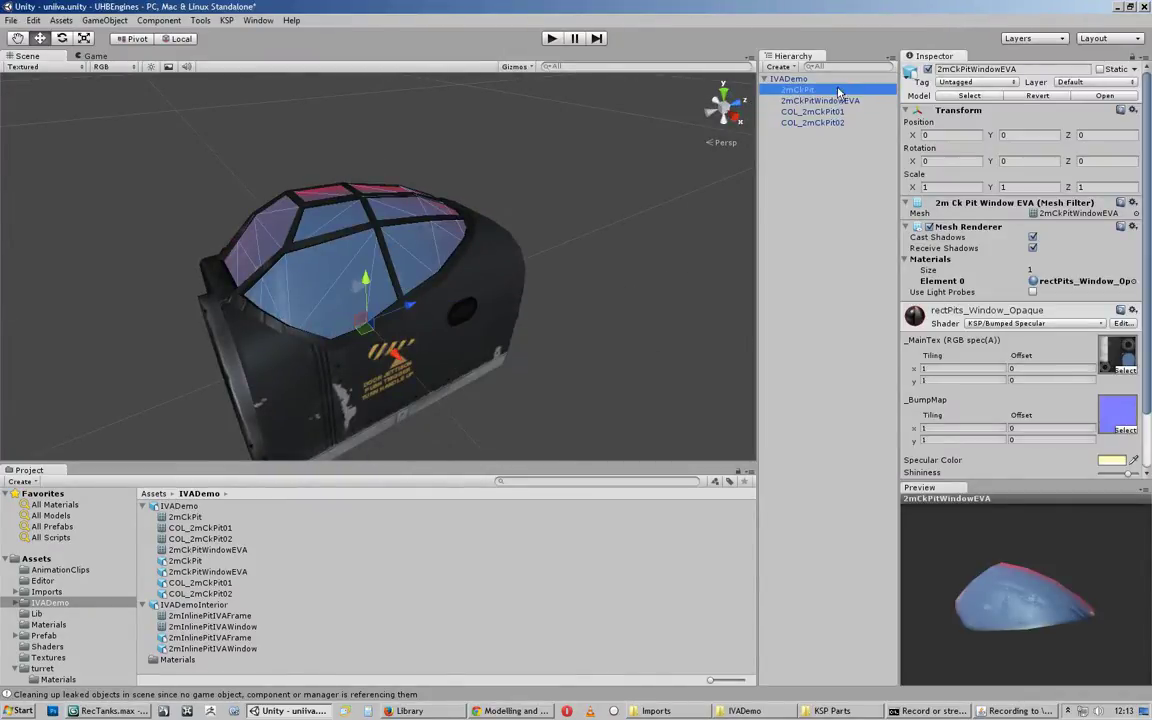
pyautogui.scroll(-3, 1147, 405)
# Change the rim colour back to a brighter light blue (99, 178, 255).
pyautogui.click(1115, 446)
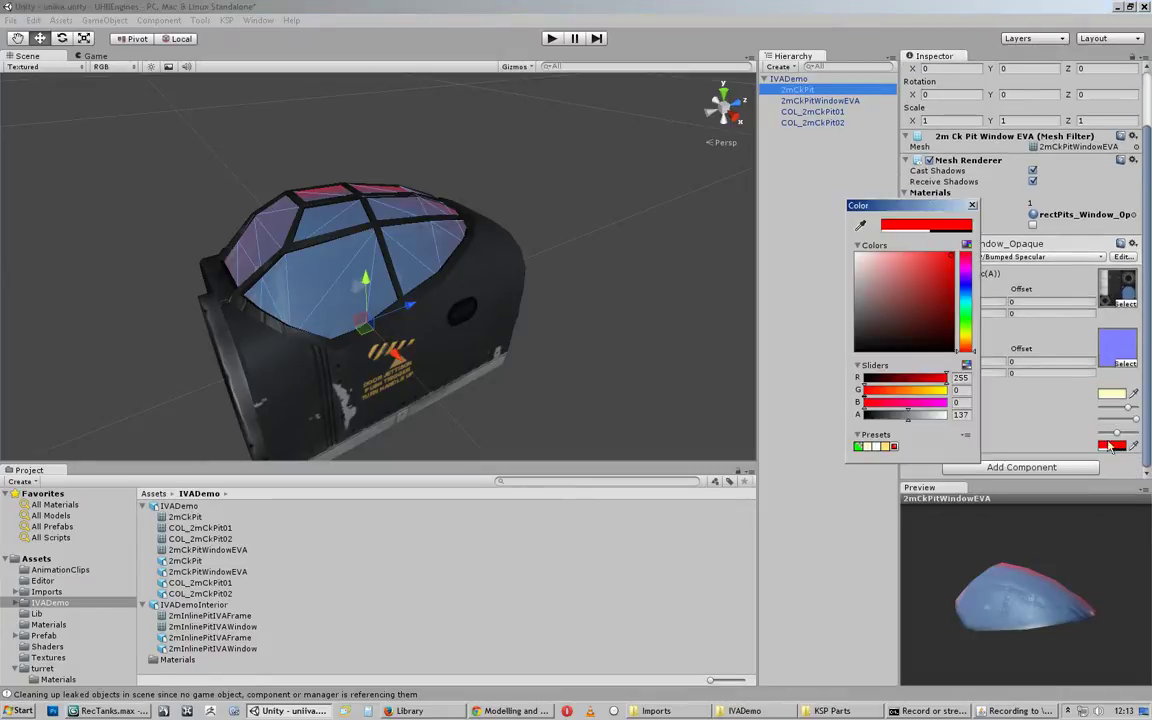
pyautogui.moveTo(966, 301); pyautogui.dragTo(966, 292)
pyautogui.click(910, 253)
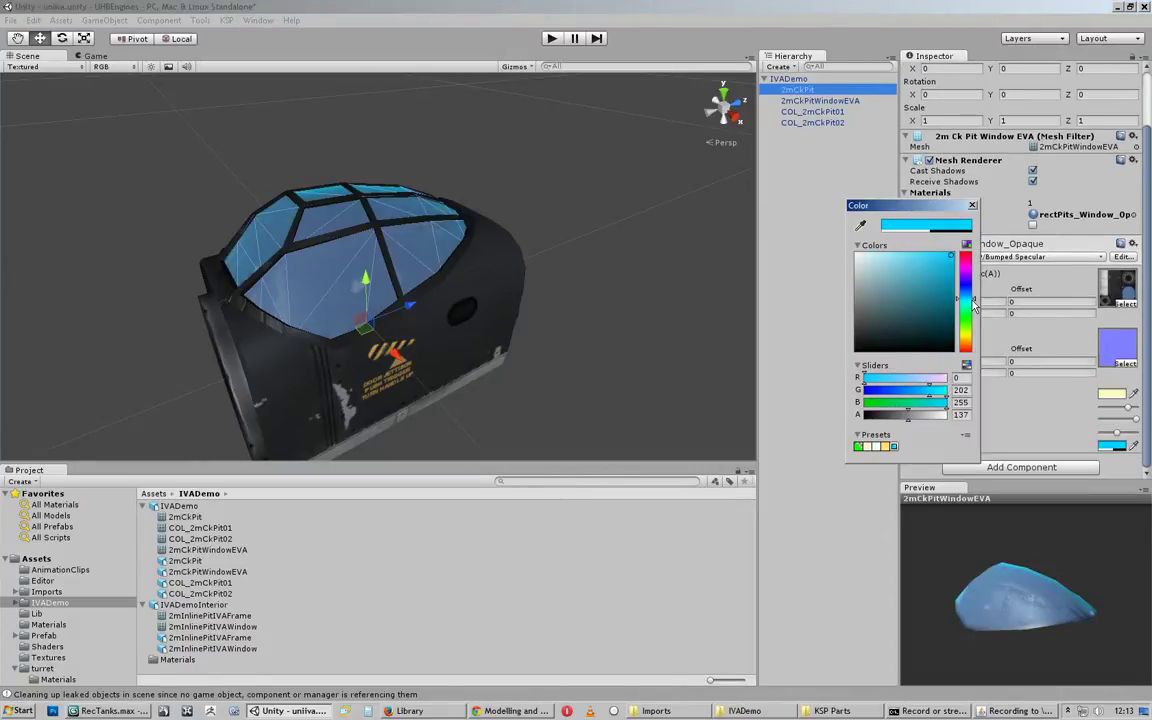
pyautogui.click(971, 205)
pyautogui.moveTo(1118, 433)
pyautogui.mouseDown()
pyautogui.moveTo(1106, 433)
pyautogui.moveTo(1118, 433)
pyautogui.mouseUp()
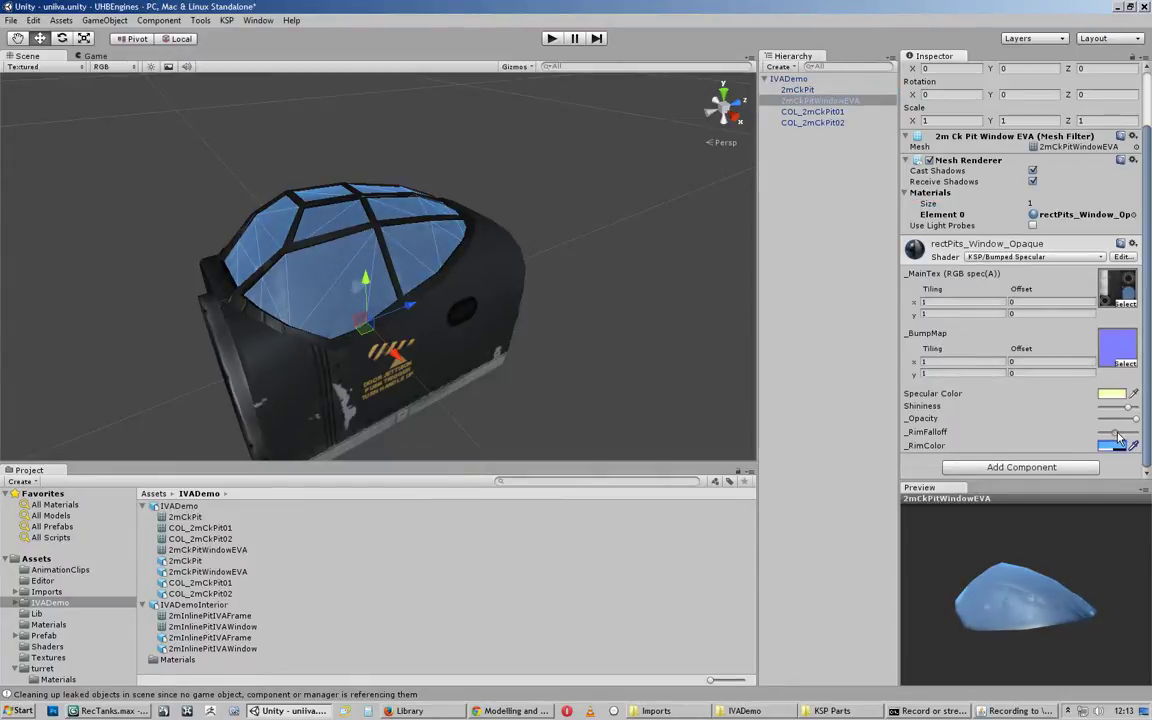
pyautogui.click(612, 312)
pyautogui.keyDown('alt'); pyautogui.moveTo(612, 312); pyautogui.dragTo(683, 257); pyautogui.keyUp('alt')
pyautogui.keyDown('alt'); pyautogui.moveTo(288, 228); pyautogui.dragTo(730, 215); pyautogui.keyUp('alt')
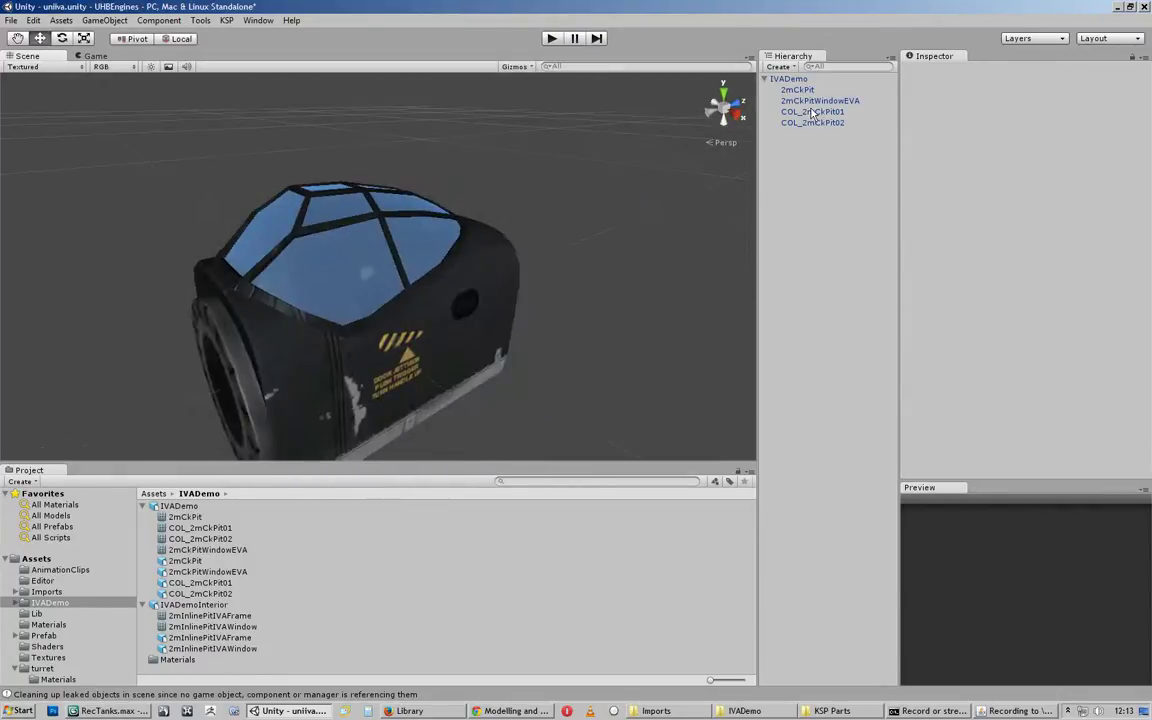
# Select COL_2mCkPit01, then COL_2mCkPit02 to view its capsule collider (radius 0.35, height 1.78).
pyautogui.click(797, 89)
pyautogui.click(788, 78)
pyautogui.moveTo(683, 183)
pyautogui.keyDown('alt'); pyautogui.mouseDown()
pyautogui.moveTo(589, 208)
pyautogui.moveTo(537, 188)
pyautogui.moveTo(599, 239)
pyautogui.moveTo(675, 206)
pyautogui.moveTo(540, 200)
pyautogui.moveTo(700, 180)
pyautogui.mouseUp(); pyautogui.keyUp('alt')
pyautogui.click(617, 206)
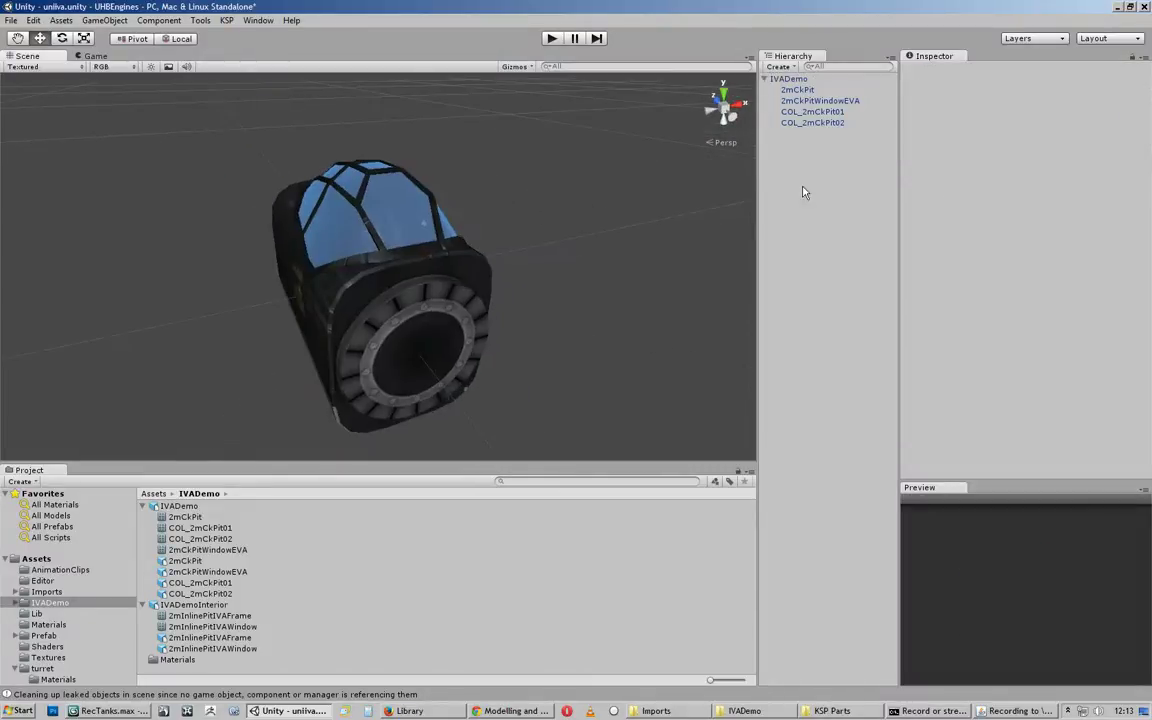
pyautogui.keyDown('alt'); pyautogui.moveTo(532, 224); pyautogui.dragTo(406, 250); pyautogui.keyUp('alt')
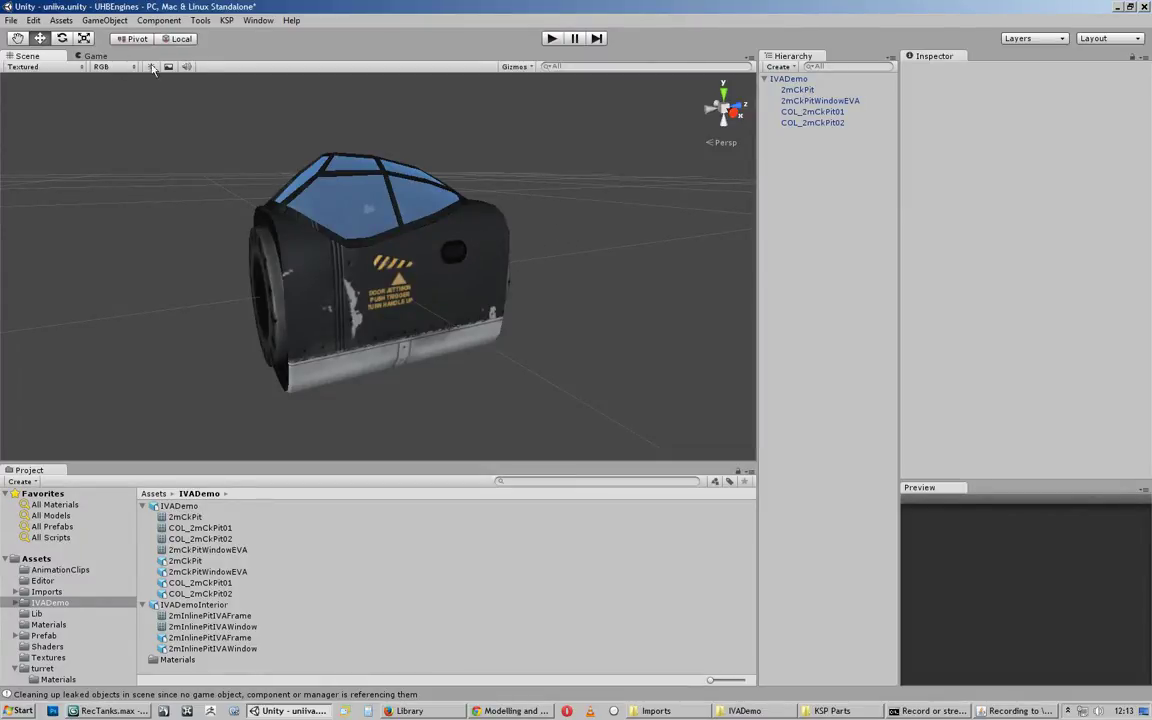
pyautogui.click(832, 113)
pyautogui.keyDown('alt'); pyautogui.moveTo(646, 152); pyautogui.dragTo(560, 165); pyautogui.keyUp('alt')
pyautogui.click(805, 122)
pyautogui.keyDown('alt'); pyautogui.moveTo(700, 185); pyautogui.dragTo(500, 346); pyautogui.keyUp('alt')
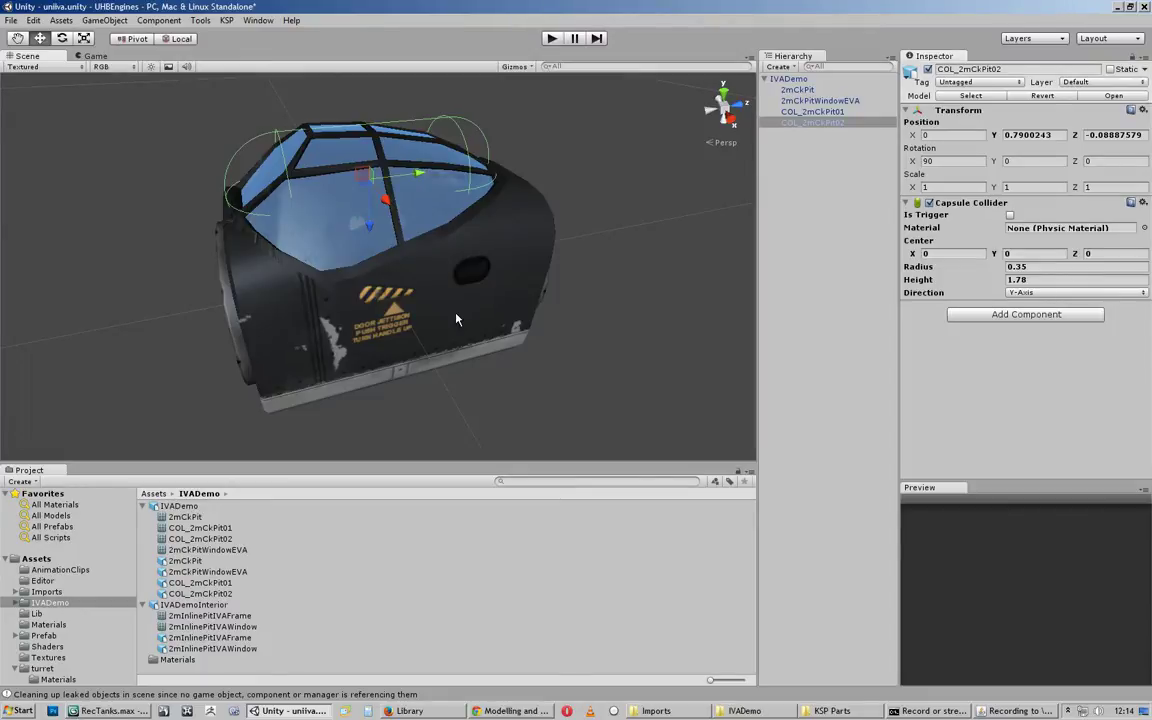
# Duplicate the COL_2mCkPit02 collider and rename one copy Airlock.
pyautogui.click(825, 134)
pyautogui.click(825, 122)
pyautogui.hotkey('ctrl', 'd')
pyautogui.hotkey('ctrl', 'd')
pyautogui.hotkey('ctrl', 'd')
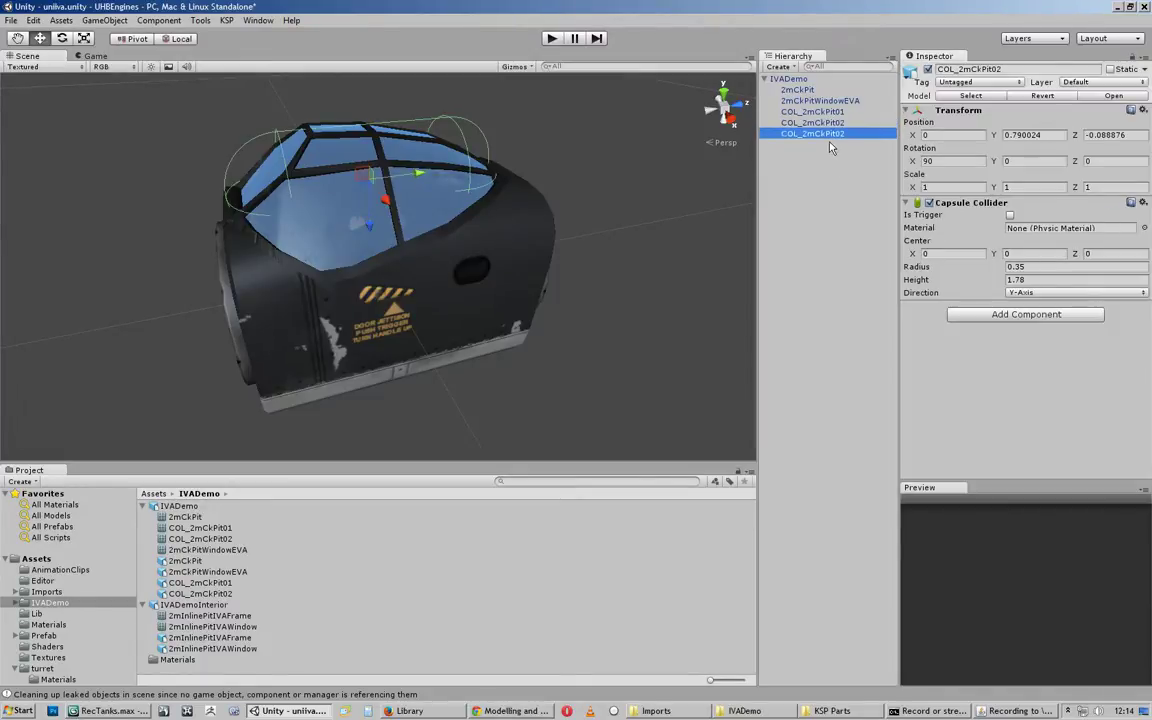
pyautogui.press('Delete')
pyautogui.click(825, 144)
pyautogui.click(854, 175)
pyautogui.click(872, 133)
pyautogui.click(1018, 70)
pyautogui.write('Airlock')
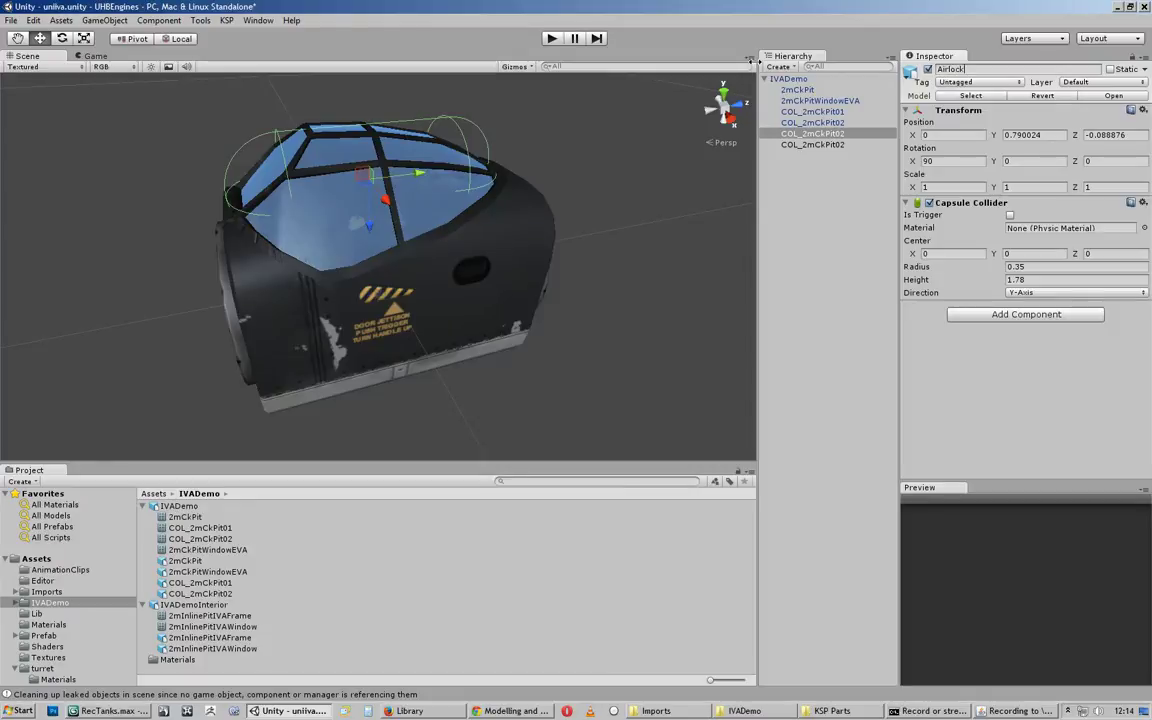
pyautogui.press('Return')
# Rename the other copy Ladder and make it a child of Airlock.
pyautogui.click(812, 144)
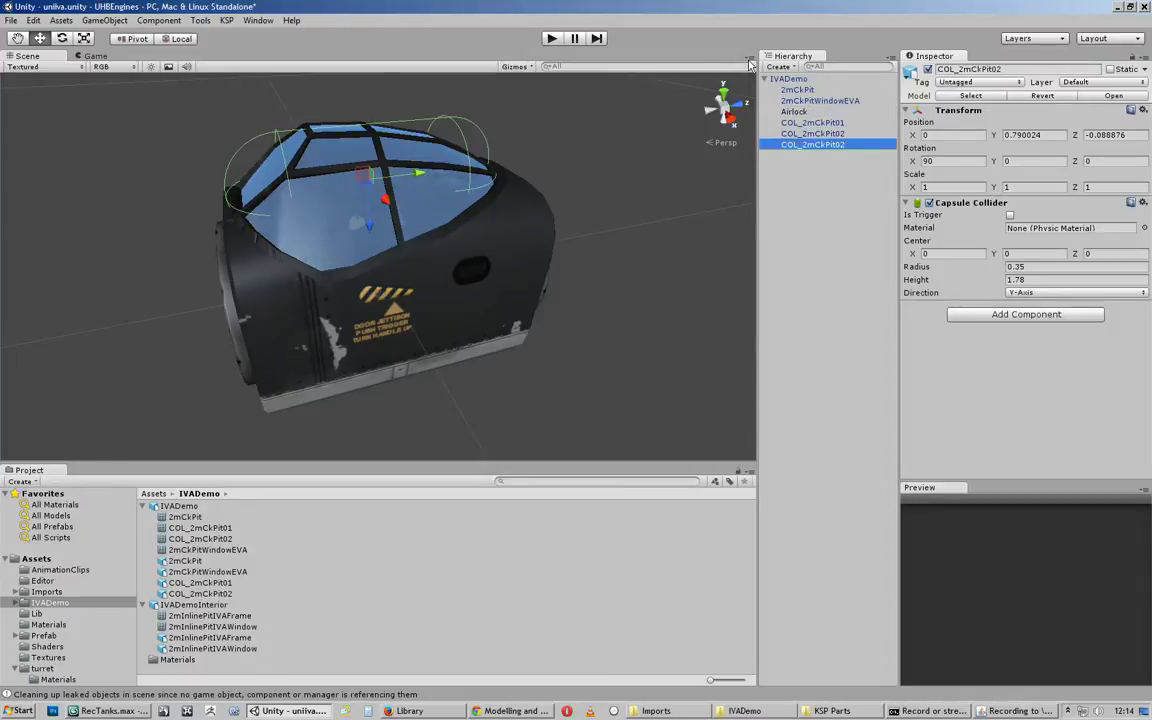
pyautogui.click(938, 67)
pyautogui.write('Ladder')
pyautogui.press('Return')
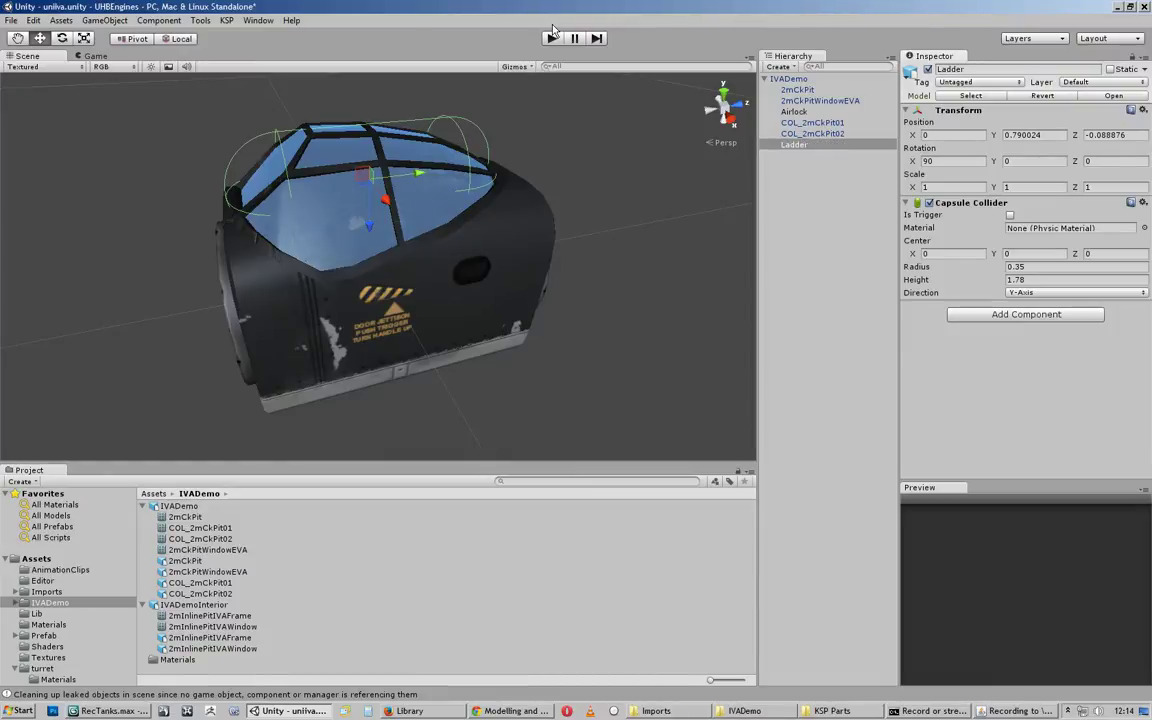
pyautogui.moveTo(795, 144); pyautogui.dragTo(795, 112)
# Stand the Airlock capsule upright by setting its rotation to X 0 and Y 90.
pyautogui.click(786, 112)
pyautogui.click(775, 112)
pyautogui.keyDown('alt'); pyautogui.moveTo(380, 300); pyautogui.dragTo(560, 245); pyautogui.keyUp('alt')
pyautogui.doubleClick(950, 160)
pyautogui.write('0')
pyautogui.press('Return')
pyautogui.keyDown('alt'); pyautogui.moveTo(420, 250); pyautogui.dragTo(591, 373); pyautogui.keyUp('alt')
pyautogui.press('e')
pyautogui.moveTo(404, 257); pyautogui.dragTo(250, 257)
pyautogui.doubleClick(1030, 160)
pyautogui.write('90')
pyautogui.press('Return')
# Move the Airlock capsule out along X and lower it to Y 0.1165 beside the hatch.
pyautogui.keyDown('alt'); pyautogui.moveTo(452, 327); pyautogui.dragTo(520, 243); pyautogui.keyUp('alt')
pyautogui.moveTo(408, 178); pyautogui.dragTo(483, 355)
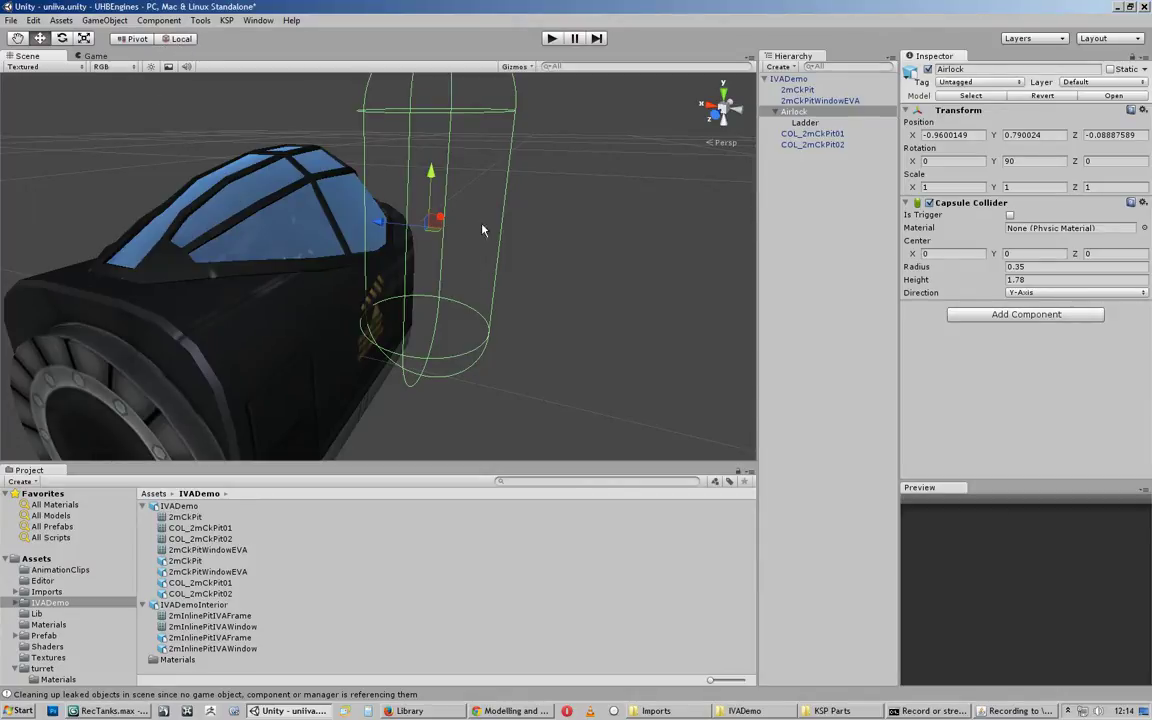
pyautogui.keyDown('alt'); pyautogui.moveTo(604, 252); pyautogui.dragTo(648, 244); pyautogui.keyUp('alt')
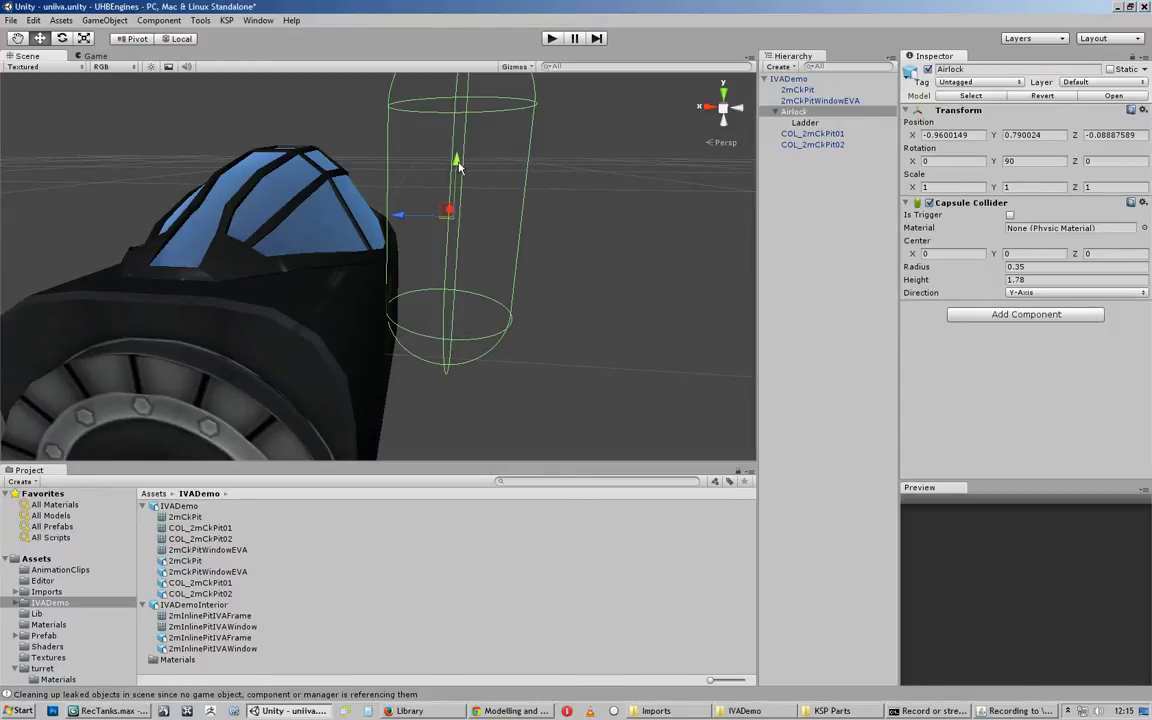
pyautogui.keyDown('alt'); pyautogui.moveTo(502, 181); pyautogui.dragTo(408, 207); pyautogui.keyUp('alt')
pyautogui.keyDown('alt'); pyautogui.moveTo(422, 183); pyautogui.dragTo(485, 190, button='right'); pyautogui.keyUp('alt')
pyautogui.keyDown('alt'); pyautogui.moveTo(485, 190); pyautogui.dragTo(545, 170); pyautogui.keyUp('alt')
pyautogui.moveTo(440, 200); pyautogui.dragTo(425, 268)
pyautogui.moveTo(425, 268); pyautogui.dragTo(439, 206, button='middle')
pyautogui.keyDown('alt'); pyautogui.moveTo(439, 206); pyautogui.dragTo(478, 257); pyautogui.keyUp('alt')
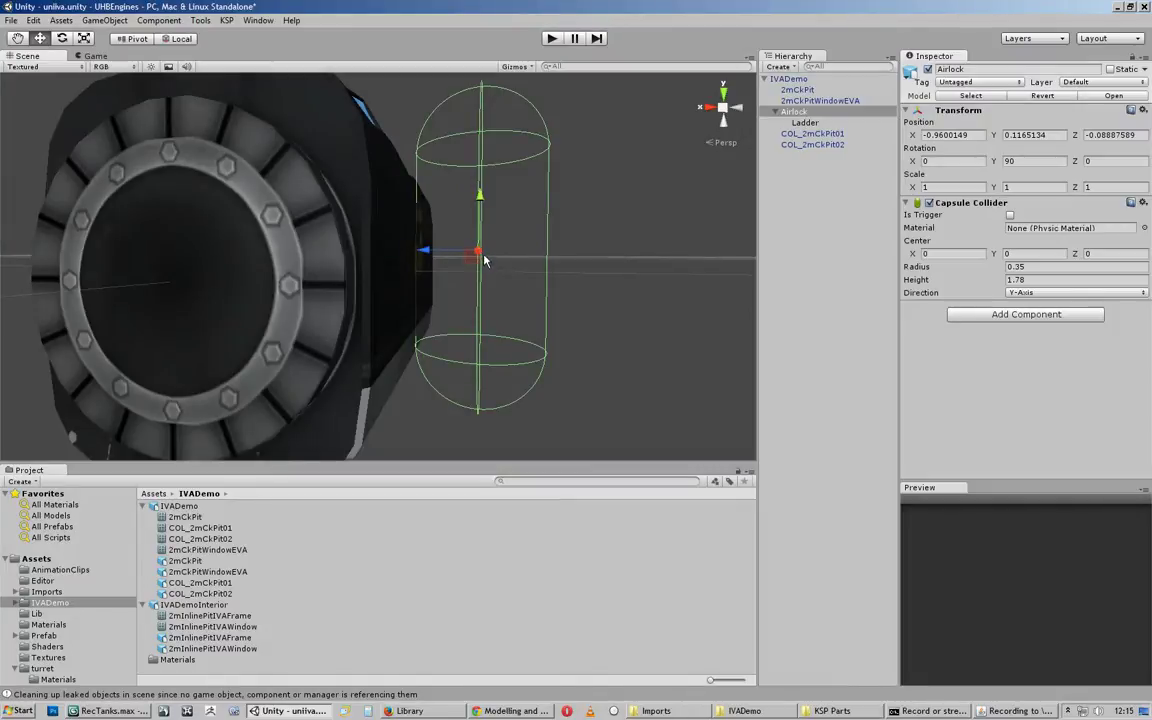
pyautogui.keyDown('alt'); pyautogui.moveTo(484, 255); pyautogui.dragTo(548, 234); pyautogui.keyUp('alt')
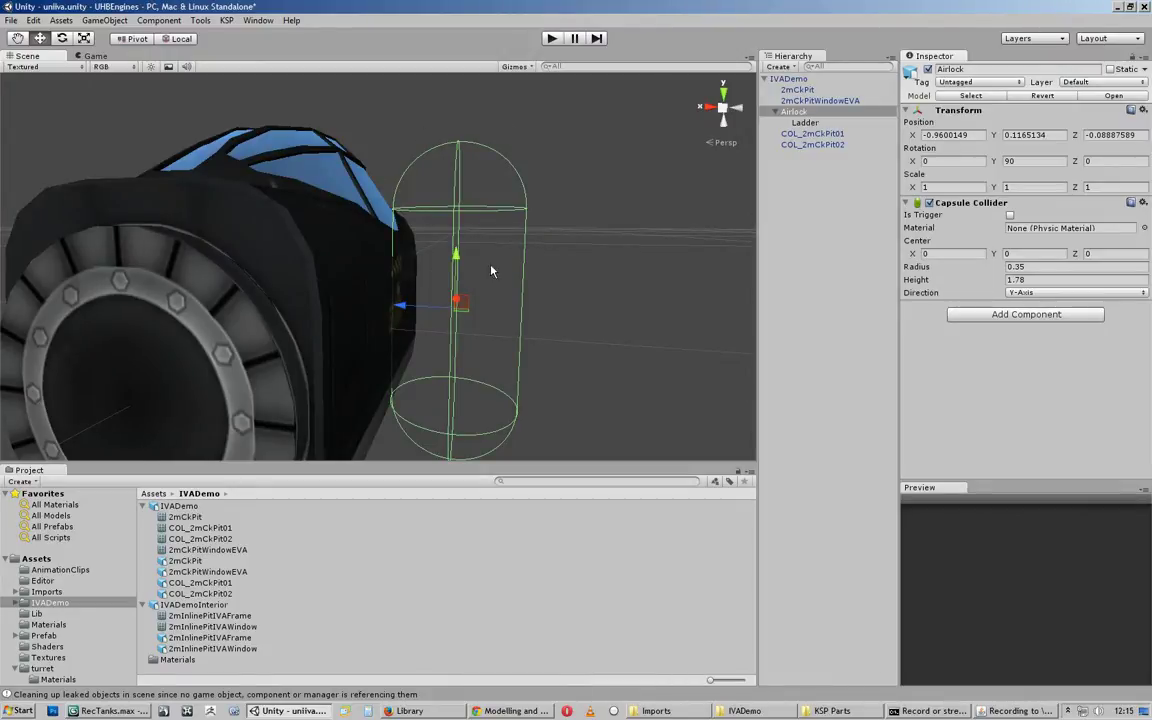
pyautogui.moveTo(437, 316)
pyautogui.keyDown('alt'); pyautogui.mouseDown()
pyautogui.moveTo(437, 375)
pyautogui.moveTo(424, 317)
pyautogui.mouseUp(); pyautogui.keyUp('alt')
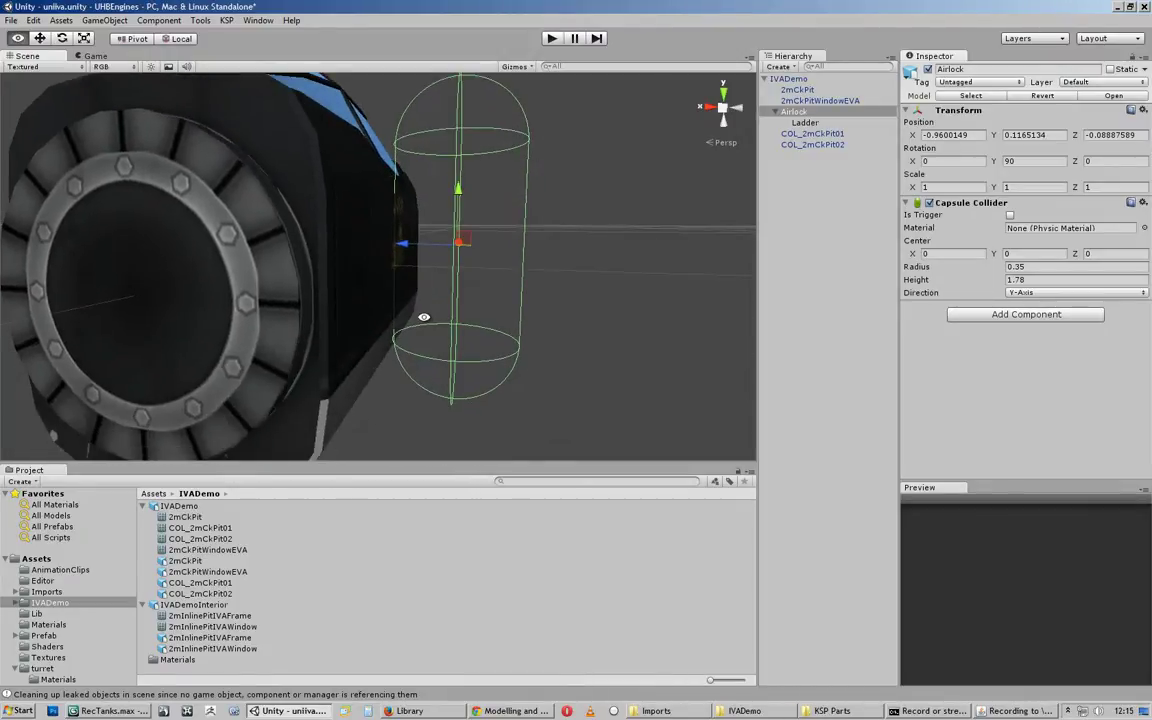
# Narrow the Ladder capsule collider to a radius of 0.2.
pyautogui.click(806, 123)
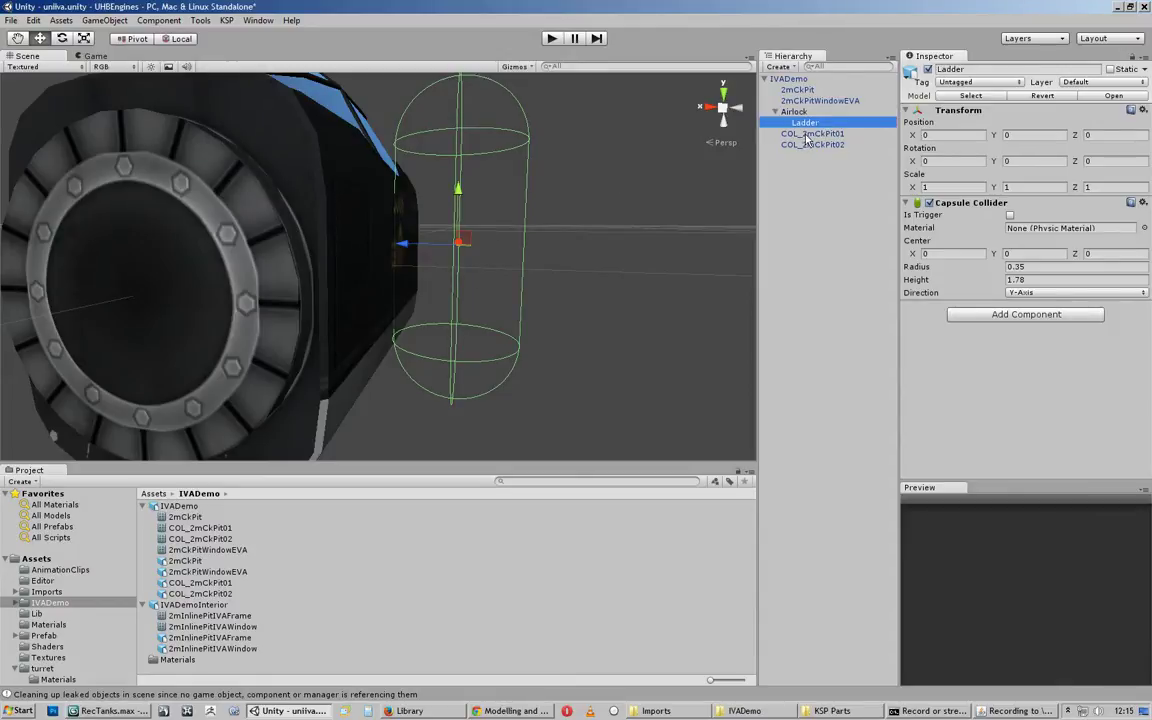
pyautogui.keyDown('alt'); pyautogui.moveTo(663, 198); pyautogui.dragTo(582, 209); pyautogui.keyUp('alt')
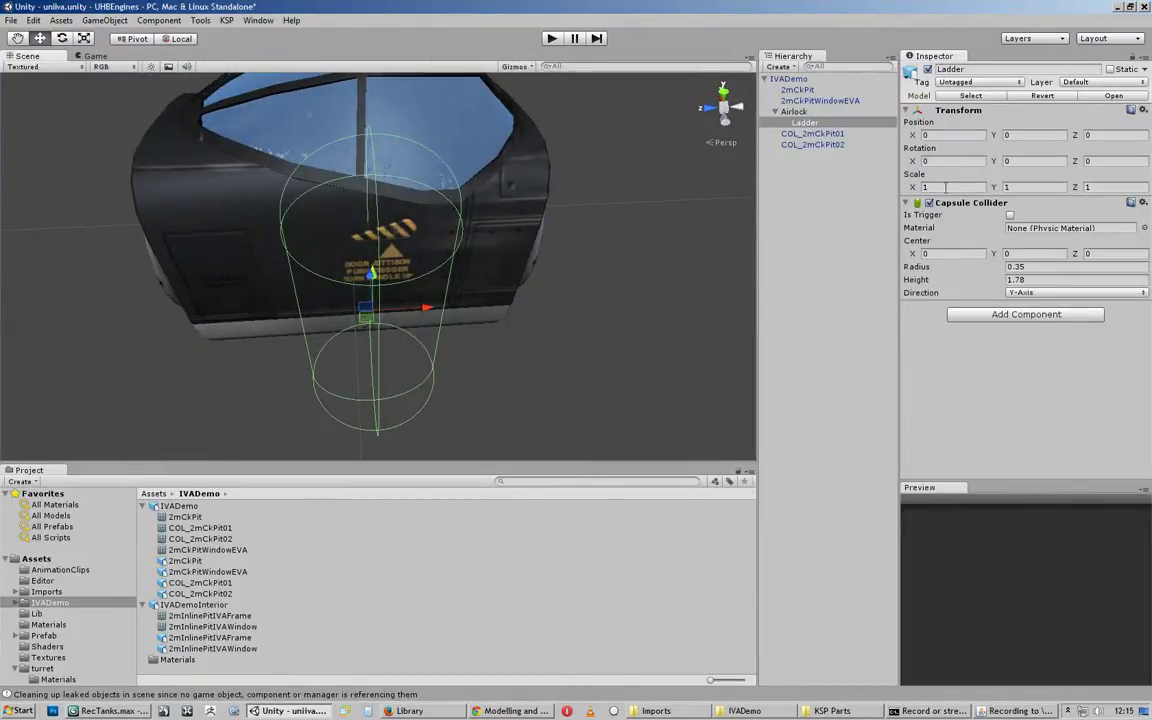
pyautogui.click(916, 266)
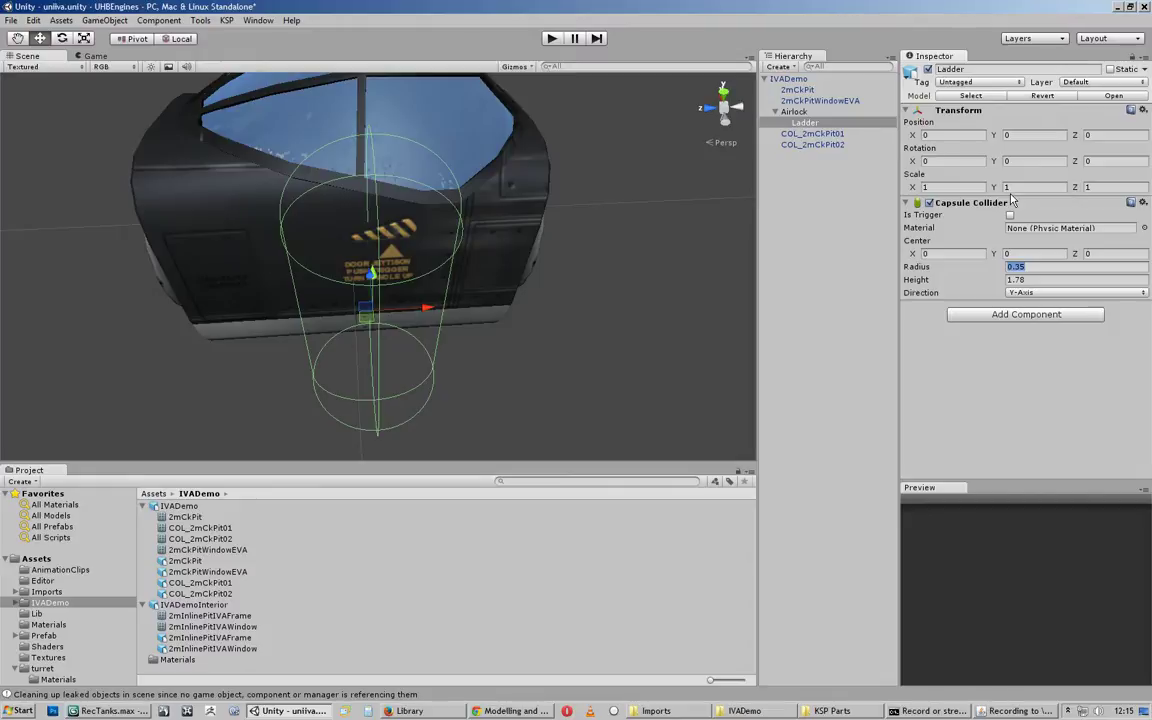
pyautogui.write('0.2')
pyautogui.press('Return')
pyautogui.keyDown('alt'); pyautogui.moveTo(300, 260); pyautogui.dragTo(416, 223); pyautogui.keyUp('alt')
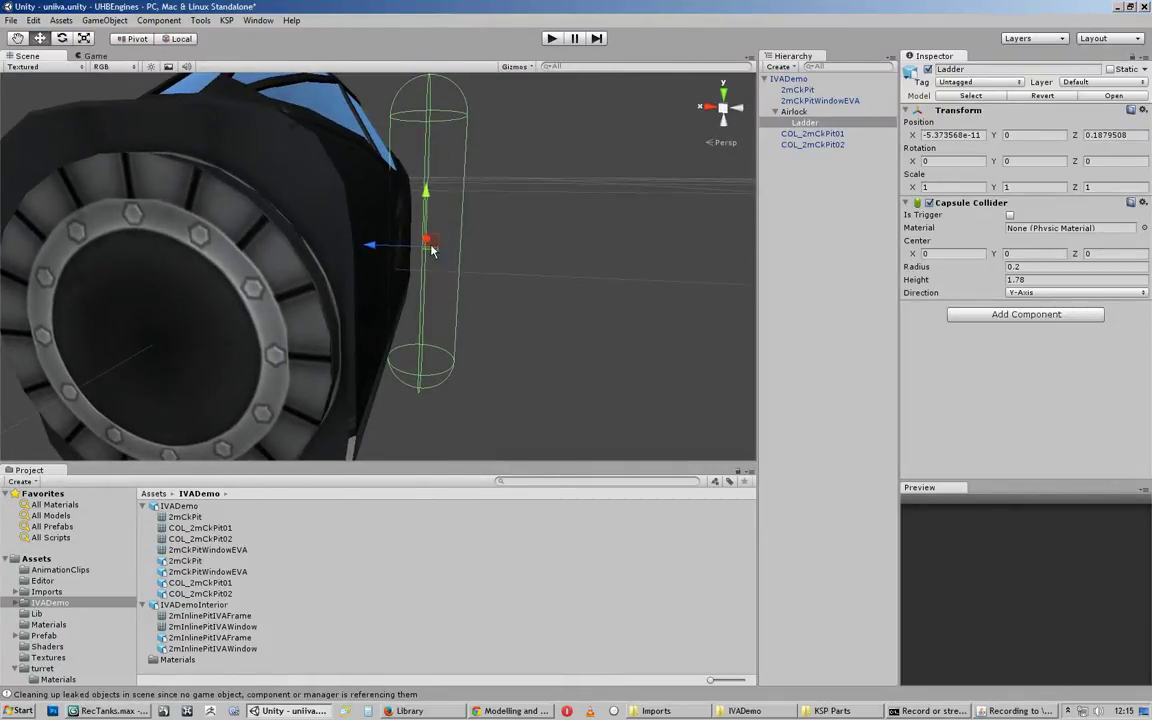
pyautogui.keyDown('alt'); pyautogui.moveTo(417, 290); pyautogui.dragTo(496, 203); pyautogui.keyUp('alt')
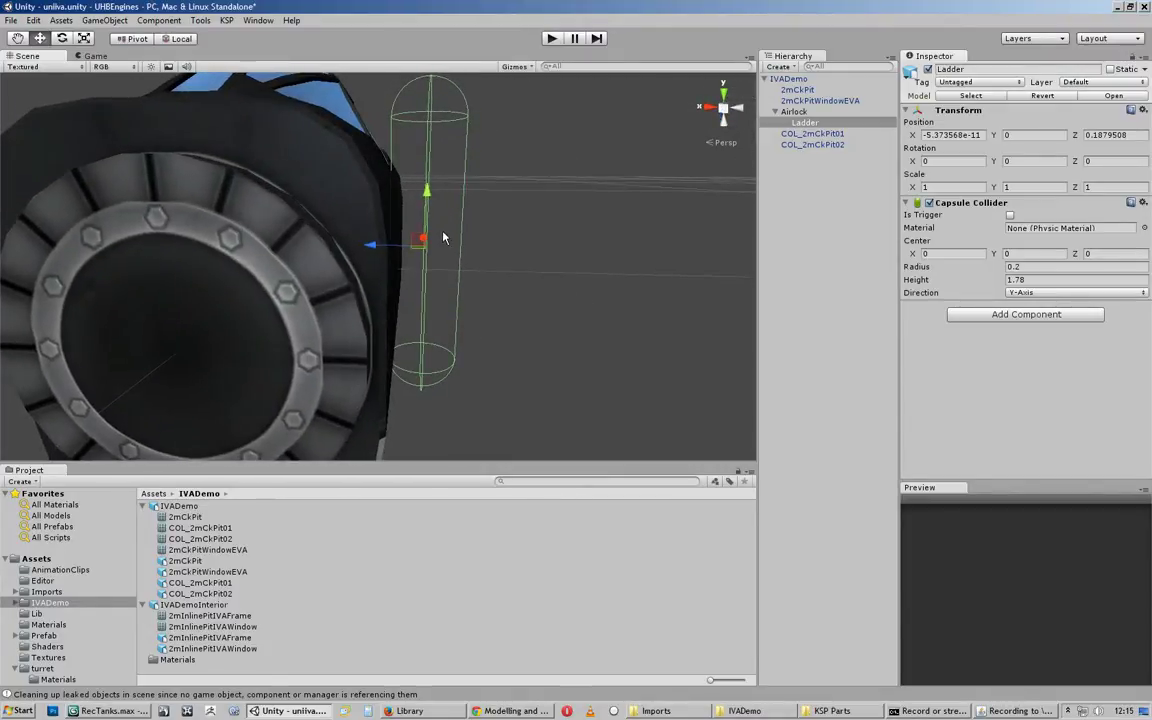
# Set the Ladder collider height to 1.2 and lower it slightly along the side.
pyautogui.keyDown('alt'); pyautogui.moveTo(568, 239); pyautogui.dragTo(405, 120); pyautogui.keyUp('alt')
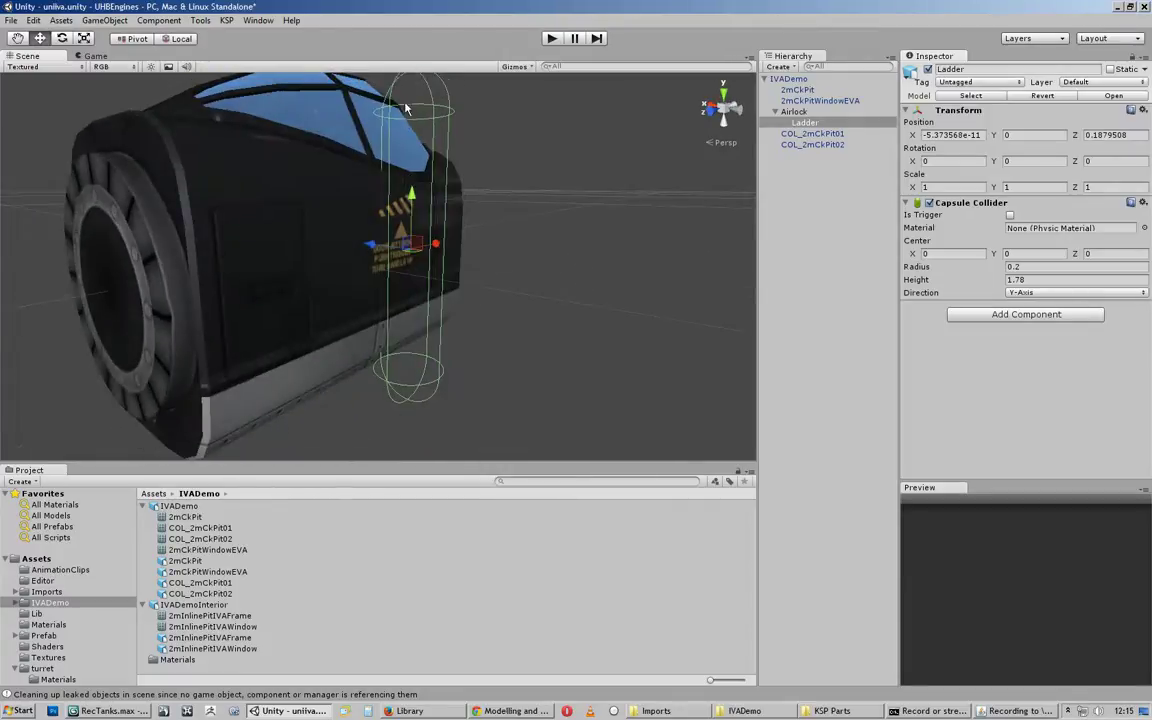
pyautogui.keyDown('alt'); pyautogui.moveTo(421, 272); pyautogui.dragTo(663, 287); pyautogui.keyUp('alt')
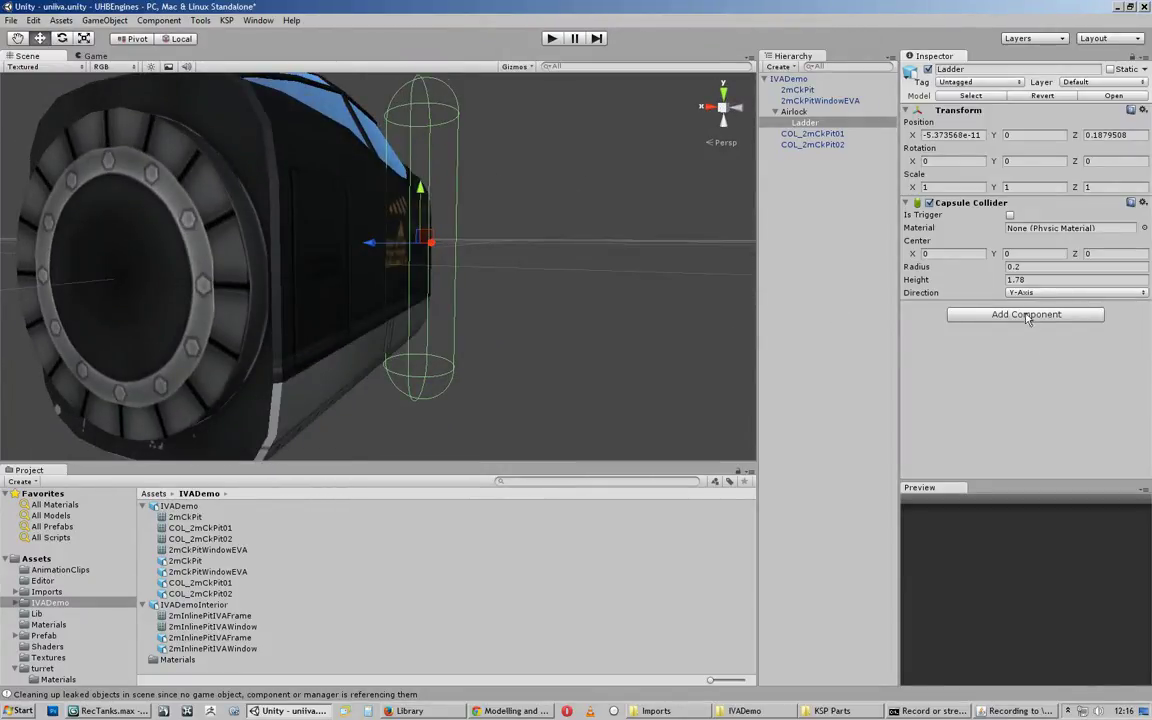
pyautogui.write('1')
pyautogui.press('Return')
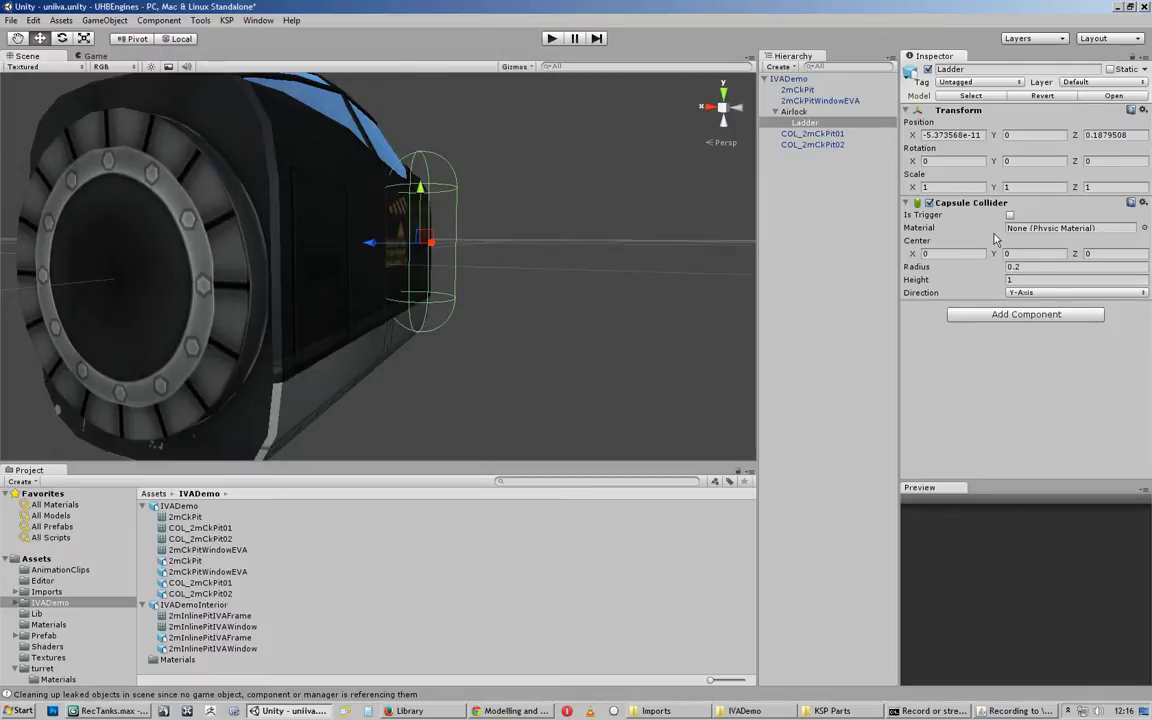
pyautogui.keyDown('alt'); pyautogui.moveTo(599, 249); pyautogui.dragTo(570, 249); pyautogui.keyUp('alt')
pyautogui.write('.2')
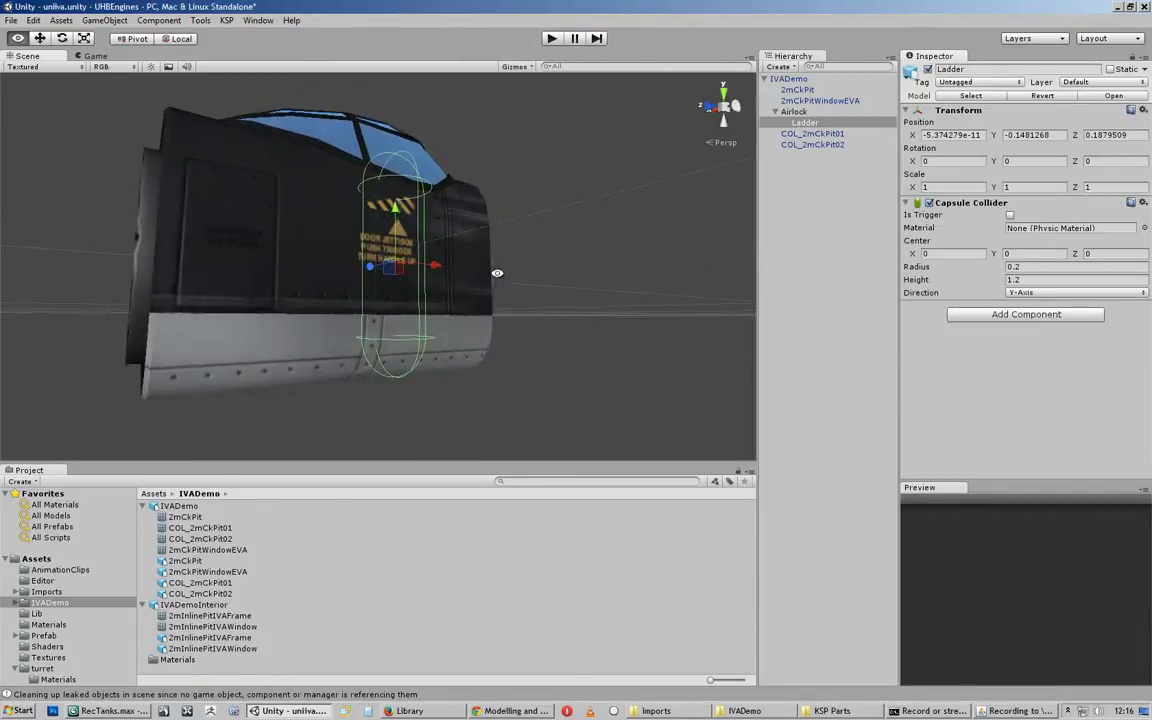
pyautogui.keyDown('alt'); pyautogui.moveTo(177, 380); pyautogui.dragTo(362, 380); pyautogui.keyUp('alt')
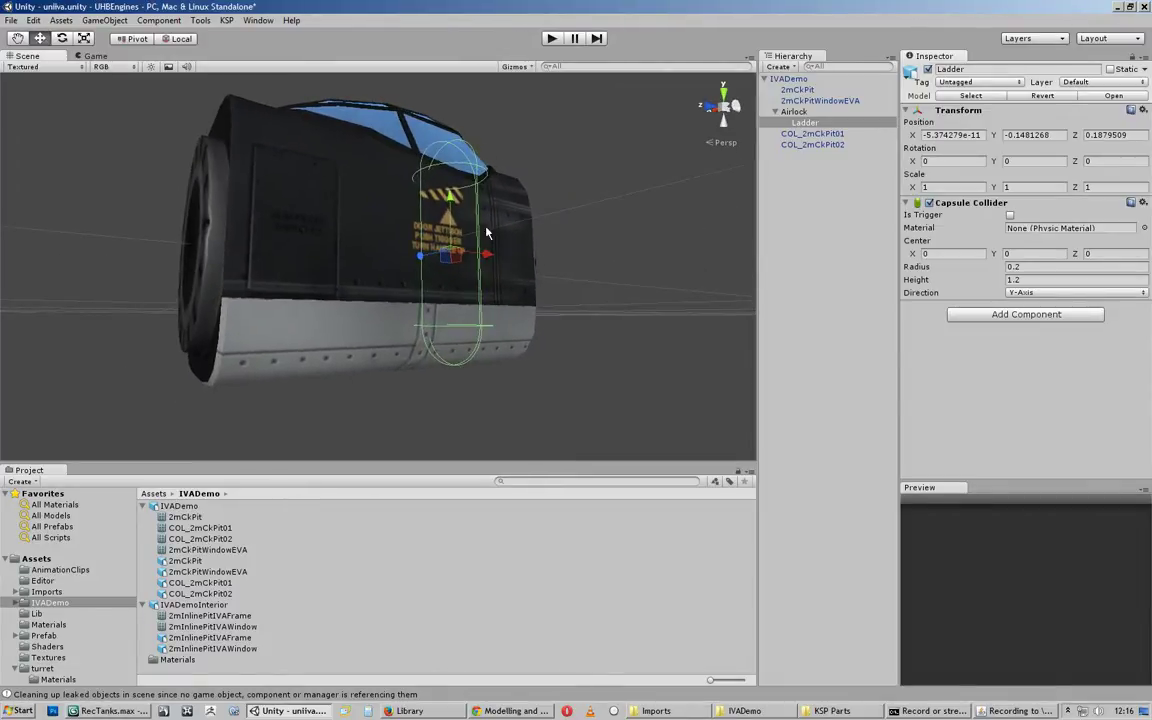
pyautogui.keyDown('alt'); pyautogui.moveTo(663, 211); pyautogui.dragTo(458, 319); pyautogui.keyUp('alt')
pyautogui.keyDown('alt'); pyautogui.moveTo(594, 188); pyautogui.dragTo(571, 345); pyautogui.keyUp('alt')
pyautogui.click(793, 111)
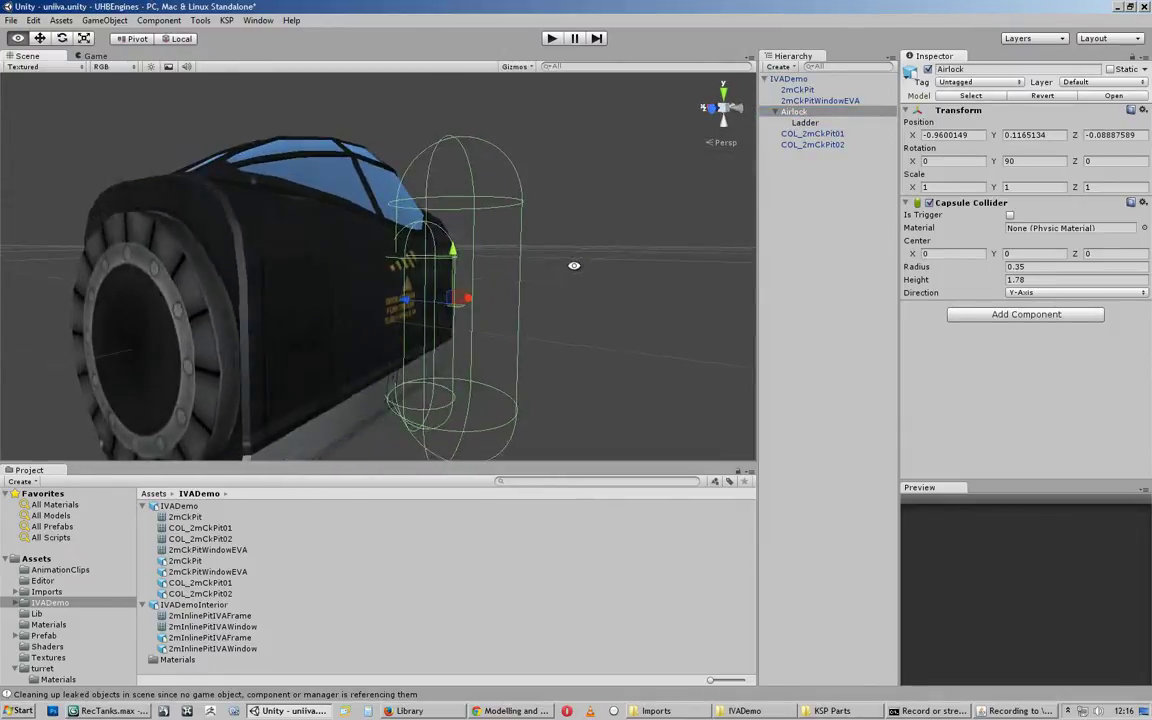
# Raise the Airlock collider and give it height 1 and radius 0.4.
pyautogui.moveTo(447, 277); pyautogui.dragTo(562, 219)
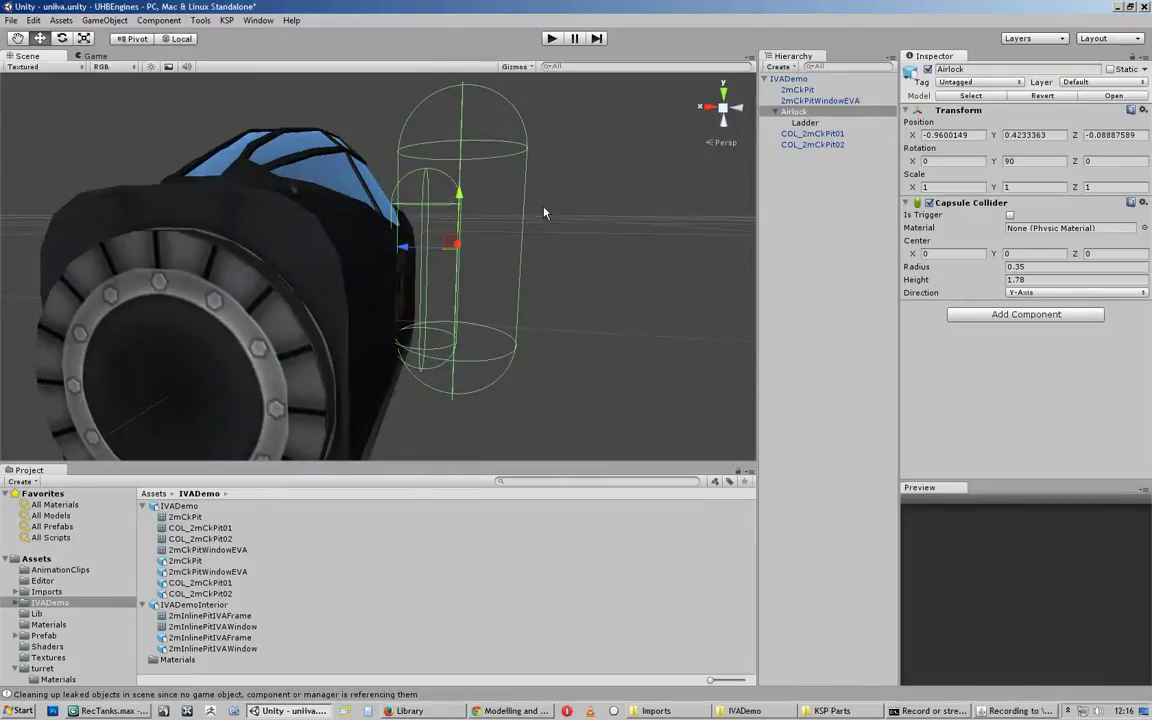
pyautogui.click(1030, 280)
pyautogui.write('1')
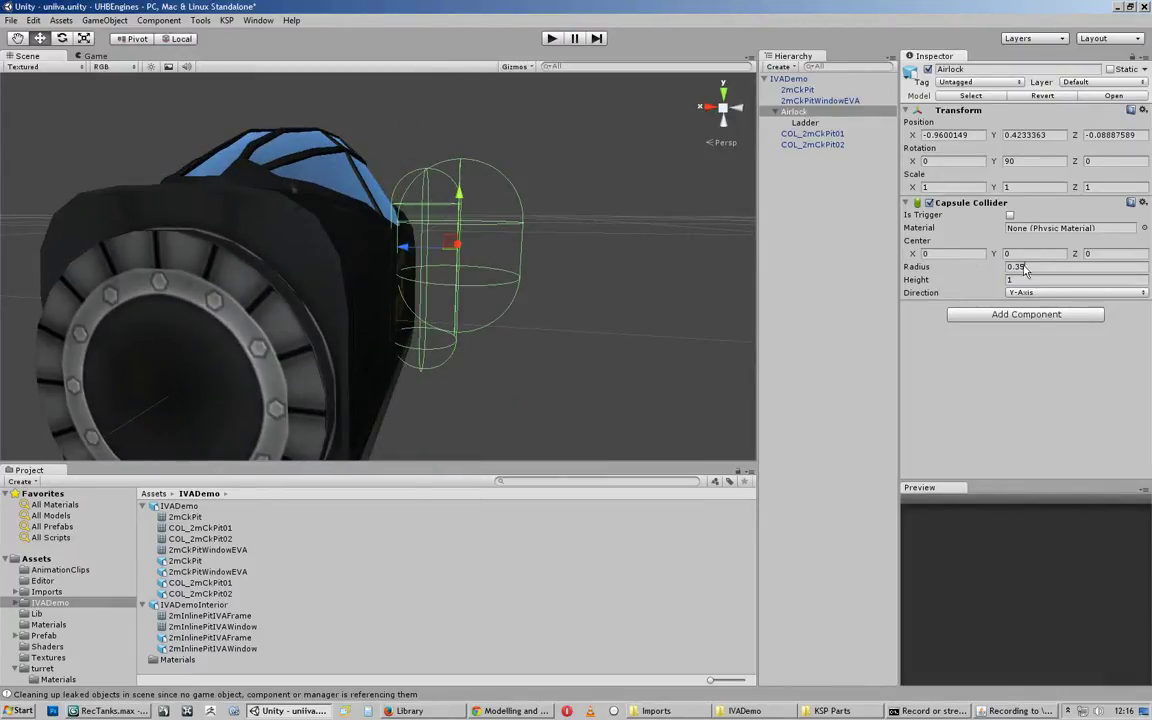
pyautogui.press('BackSpace')
pyautogui.press('BackSpace')
pyautogui.write('4')
pyautogui.keyDown('alt'); pyautogui.moveTo(530, 262); pyautogui.dragTo(379, 242); pyautogui.keyUp('alt')
# Shift the Airlock collider sideways along X.
pyautogui.keyDown('alt'); pyautogui.moveTo(509, 367); pyautogui.dragTo(656, 203); pyautogui.keyUp('alt')
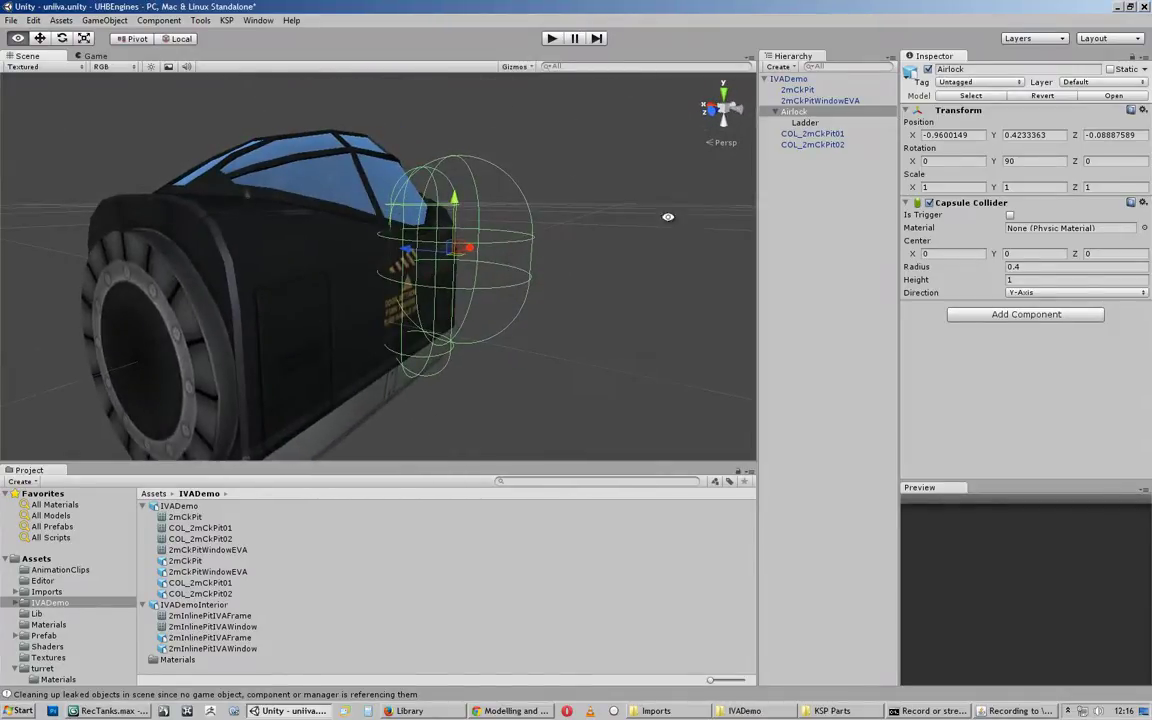
pyautogui.keyDown('alt'); pyautogui.moveTo(886, 303); pyautogui.dragTo(845, 300); pyautogui.keyUp('alt')
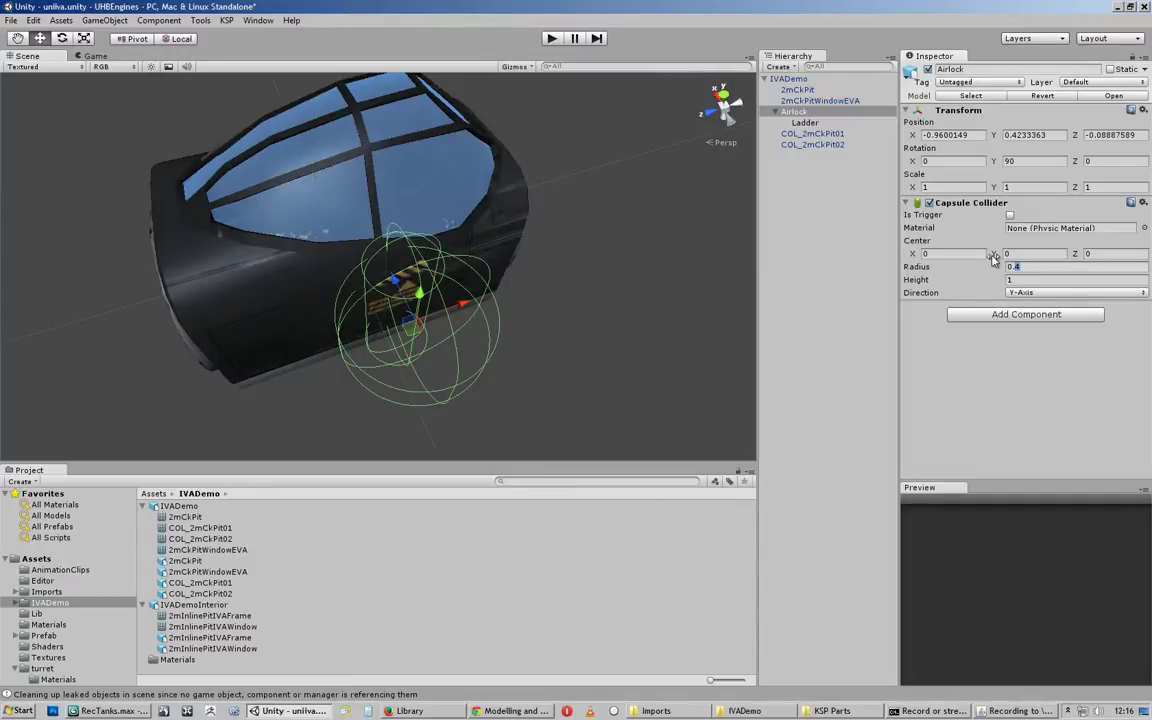
pyautogui.press('alt')
pyautogui.keyDown('alt'); pyautogui.moveTo(486, 207); pyautogui.dragTo(510, 141); pyautogui.keyUp('alt')
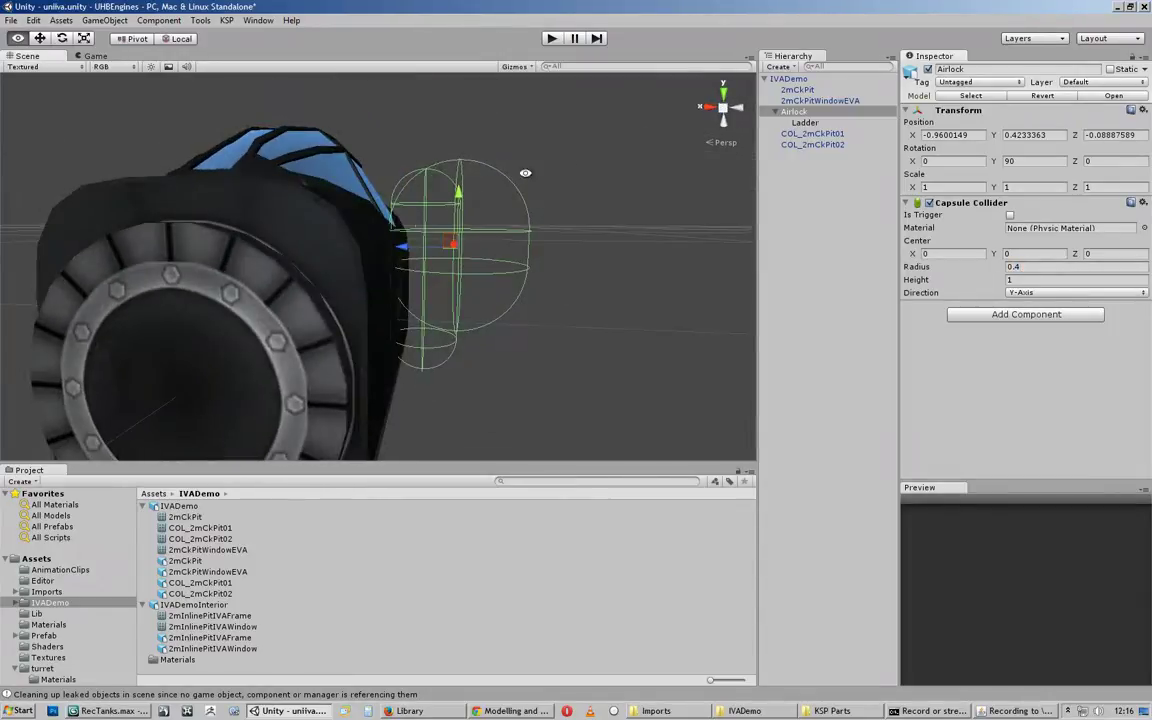
pyautogui.moveTo(378, 240)
pyautogui.mouseDown()
pyautogui.moveTo(386, 247)
pyautogui.moveTo(372, 246)
pyautogui.mouseUp()
pyautogui.keyDown('alt'); pyautogui.moveTo(539, 214); pyautogui.dragTo(440, 300); pyautogui.keyUp('alt')
# Frame the Airlock collider and move it back against the cockpit hull.
pyautogui.click(836, 102)
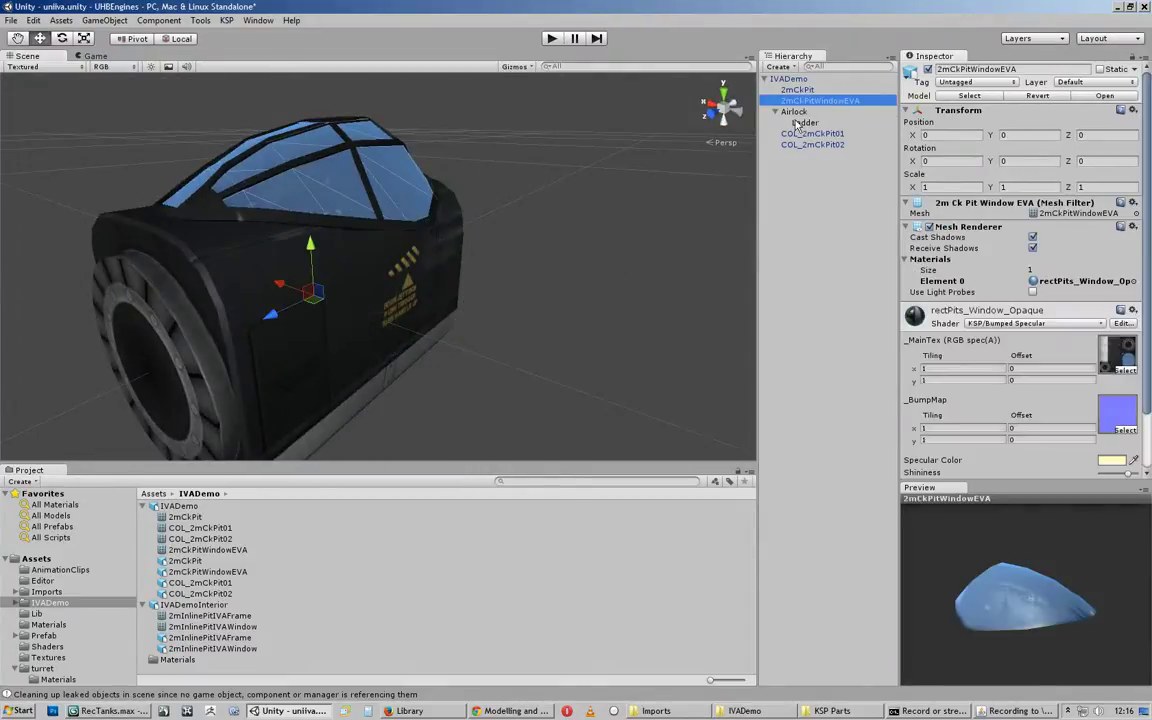
pyautogui.doubleClick(793, 111)
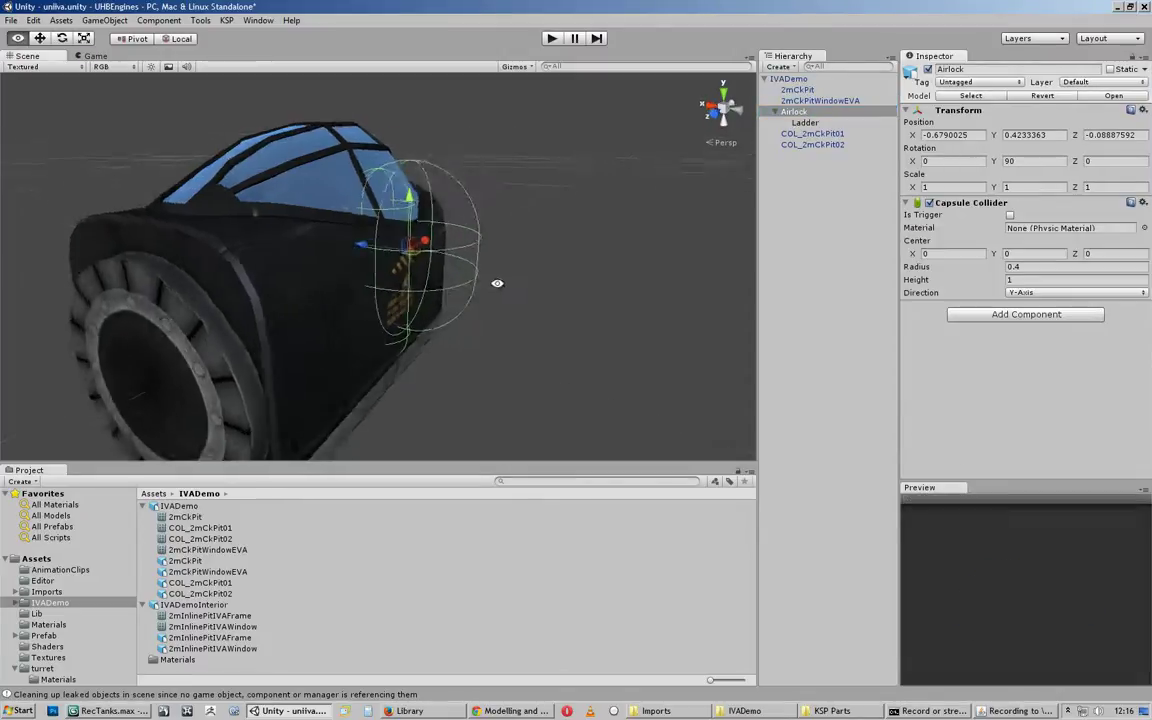
pyautogui.moveTo(378, 249); pyautogui.dragTo(478, 126)
pyautogui.keyDown('alt'); pyautogui.moveTo(495, 225); pyautogui.dragTo(452, 242); pyautogui.keyUp('alt')
pyautogui.keyDown('alt'); pyautogui.moveTo(555, 203); pyautogui.dragTo(412, 254); pyautogui.keyUp('alt')
pyautogui.keyDown('alt'); pyautogui.moveTo(517, 144); pyautogui.dragTo(405, 262); pyautogui.keyUp('alt')
pyautogui.keyDown('alt'); pyautogui.moveTo(576, 221); pyautogui.dragTo(340, 165); pyautogui.keyUp('alt')
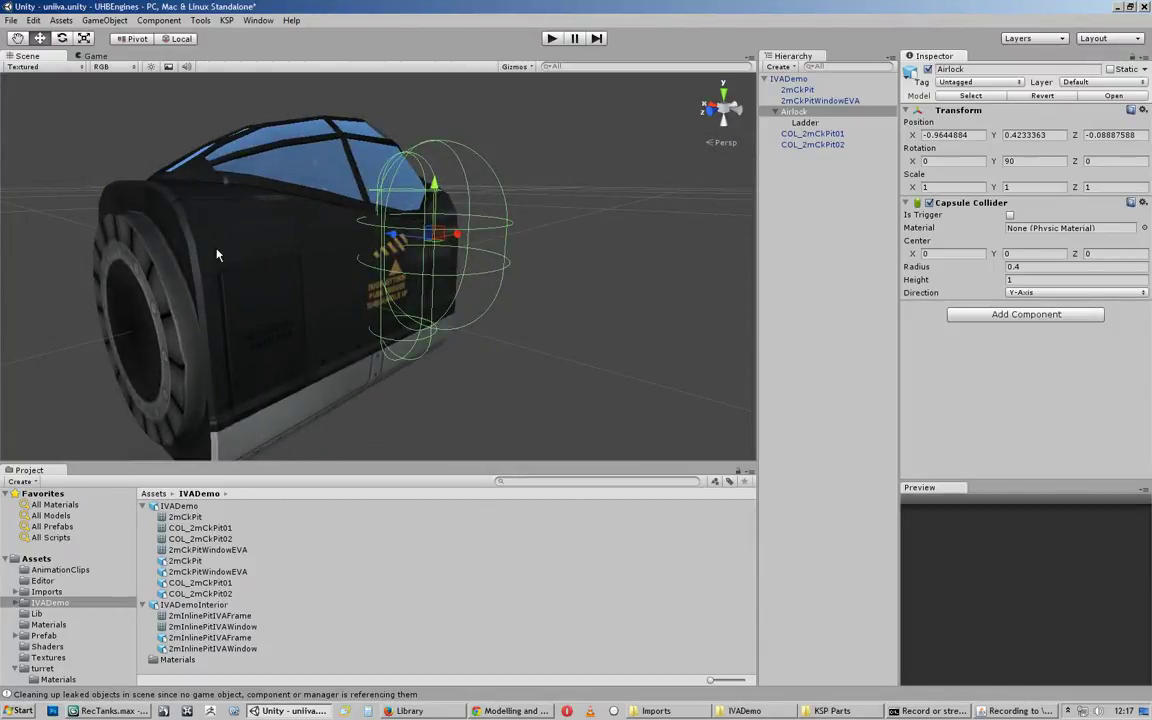
pyautogui.keyDown('alt'); pyautogui.moveTo(632, 350); pyautogui.dragTo(463, 378); pyautogui.keyUp('alt')
# Lower the Ladder collider and nudge it outward to Z 0.295 over the door decal.
pyautogui.click(805, 122)
pyautogui.keyDown('alt'); pyautogui.moveTo(513, 302); pyautogui.dragTo(570, 244); pyautogui.keyUp('alt')
pyautogui.moveTo(488, 245); pyautogui.dragTo(568, 203)
pyautogui.moveTo(372, 285); pyautogui.dragTo(430, 306)
pyautogui.keyDown('alt'); pyautogui.moveTo(430, 306); pyautogui.dragTo(494, 239); pyautogui.keyUp('alt')
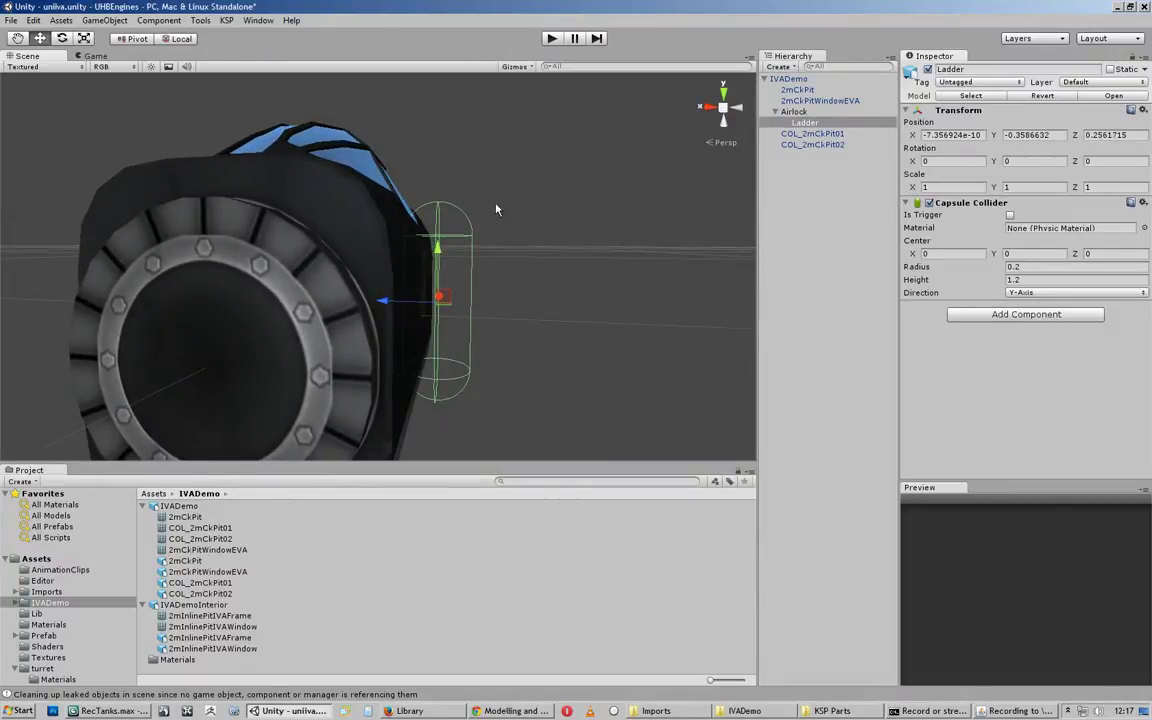
pyautogui.keyDown('alt'); pyautogui.moveTo(460, 338); pyautogui.dragTo(393, 309); pyautogui.keyUp('alt')
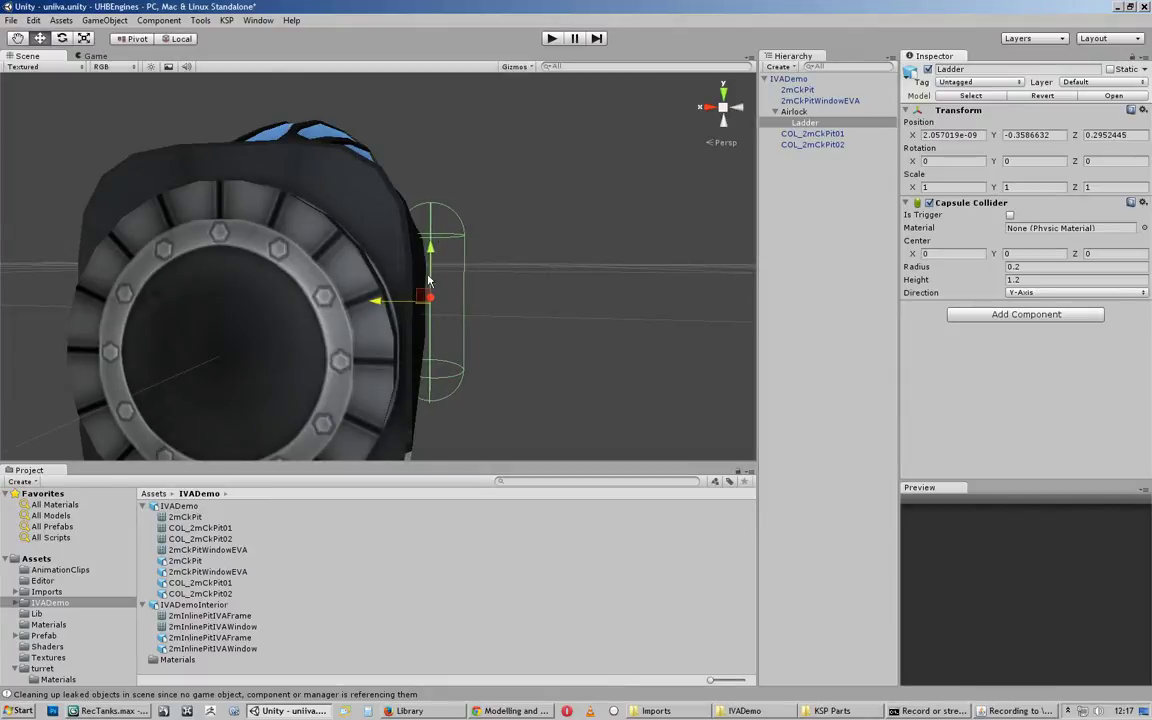
pyautogui.keyDown('alt'); pyautogui.moveTo(505, 296); pyautogui.dragTo(532, 291); pyautogui.keyUp('alt')
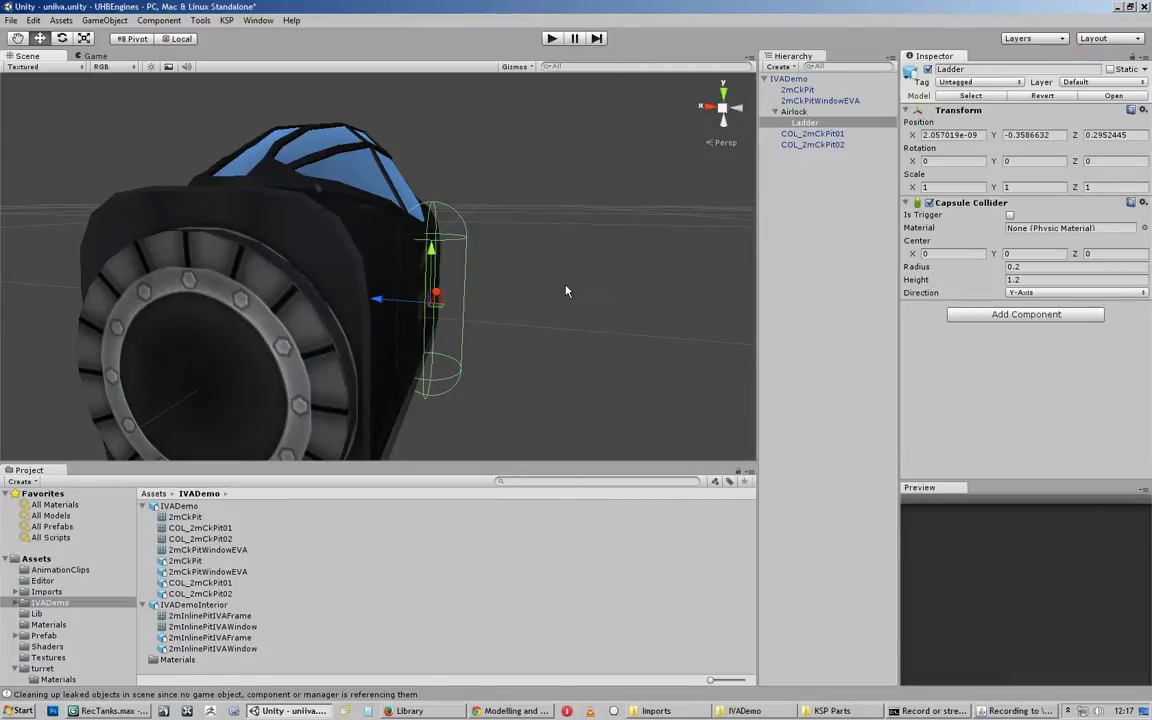
pyautogui.keyDown('alt'); pyautogui.moveTo(478, 311); pyautogui.dragTo(370, 235); pyautogui.keyUp('alt')
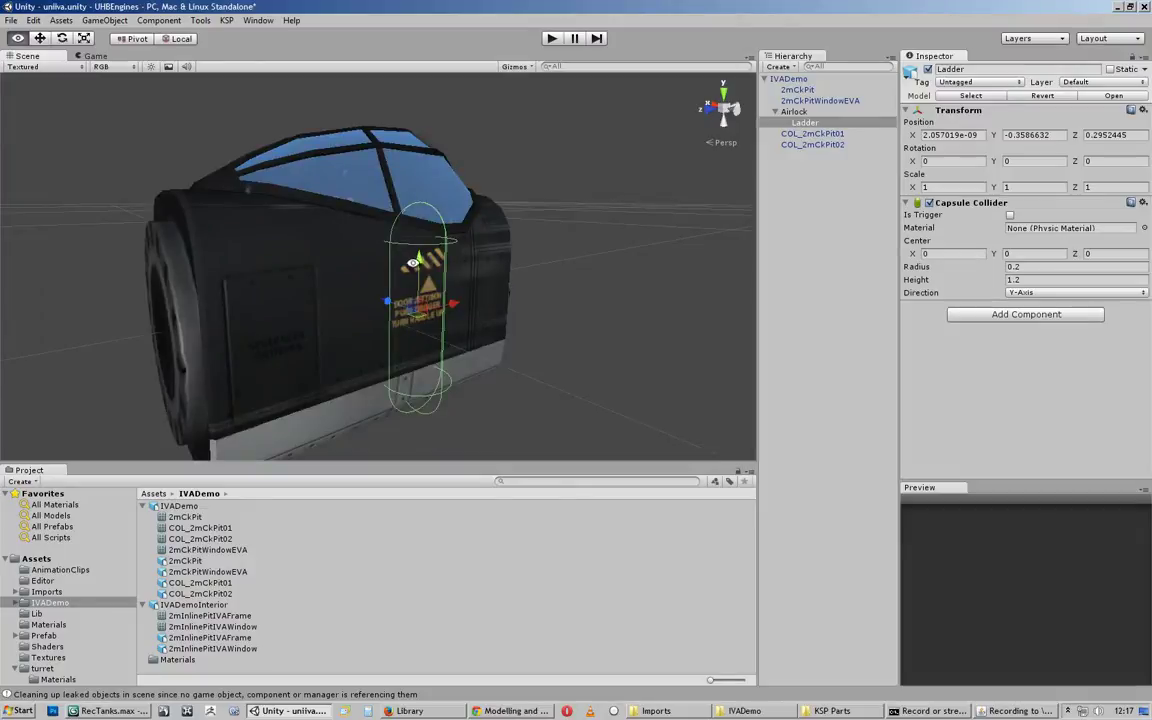
# Tag the Airlock object as Airlock and the Ladder object as Ladder.
pyautogui.click(793, 111)
pyautogui.keyDown('alt'); pyautogui.moveTo(583, 154); pyautogui.dragTo(422, 375); pyautogui.keyUp('alt')
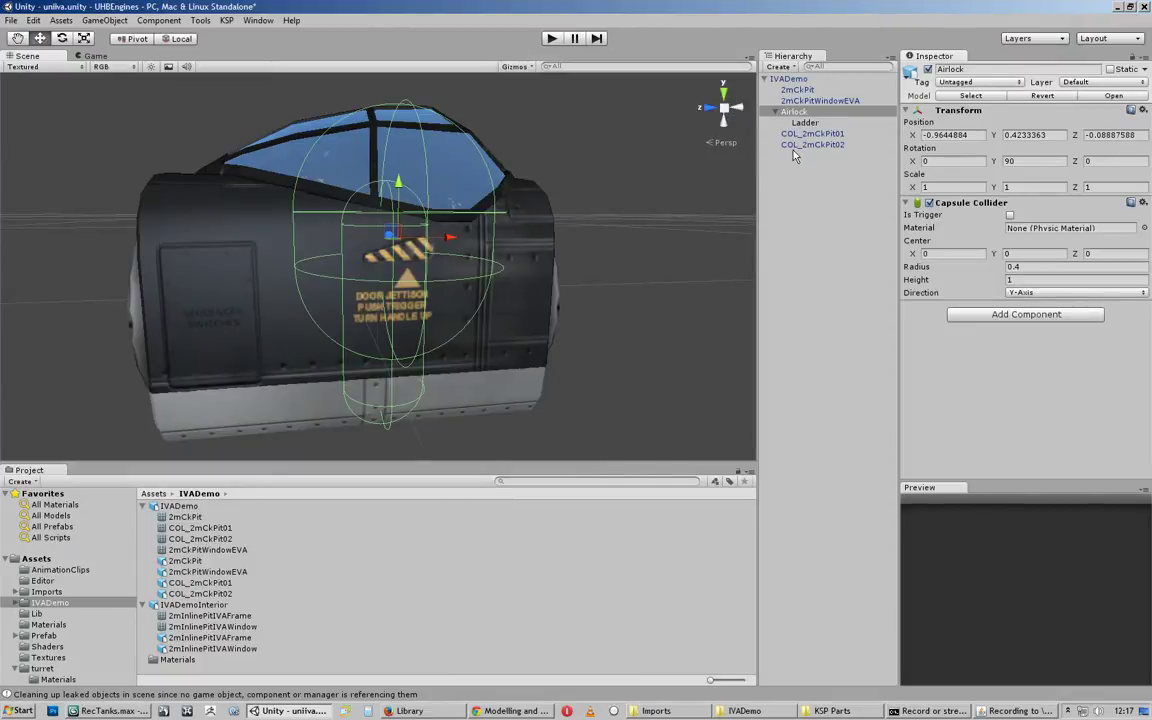
pyautogui.keyDown('alt'); pyautogui.moveTo(661, 200); pyautogui.dragTo(669, 134); pyautogui.keyUp('alt')
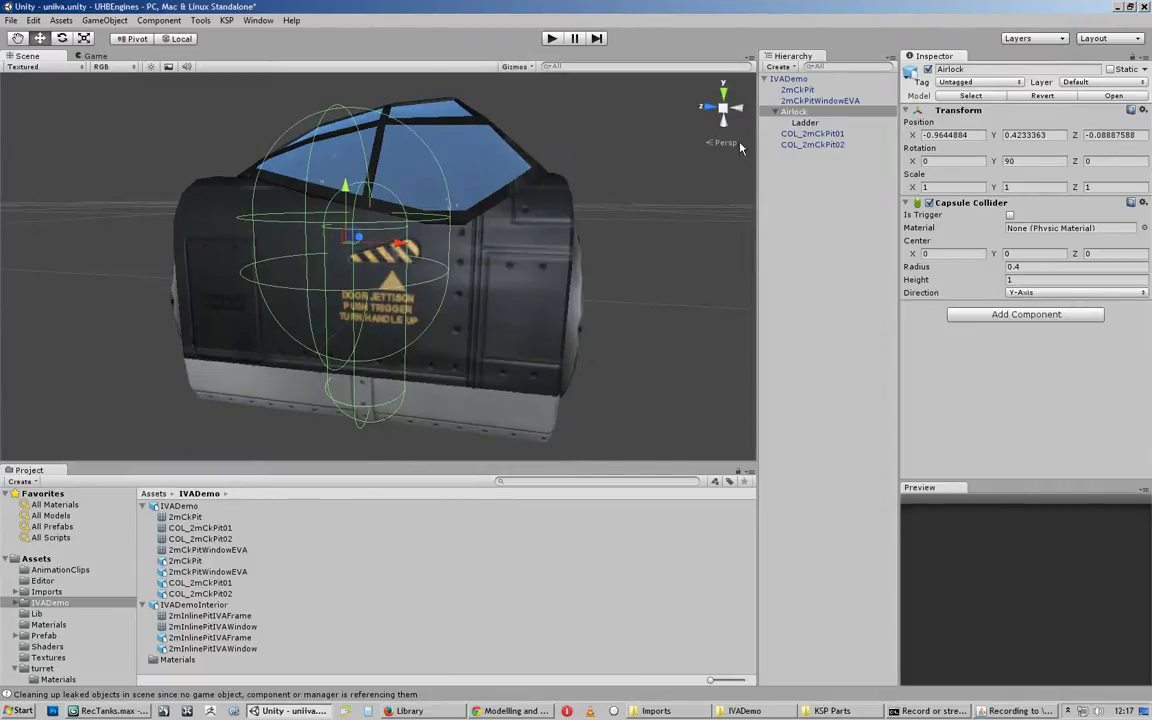
pyautogui.click(1017, 84)
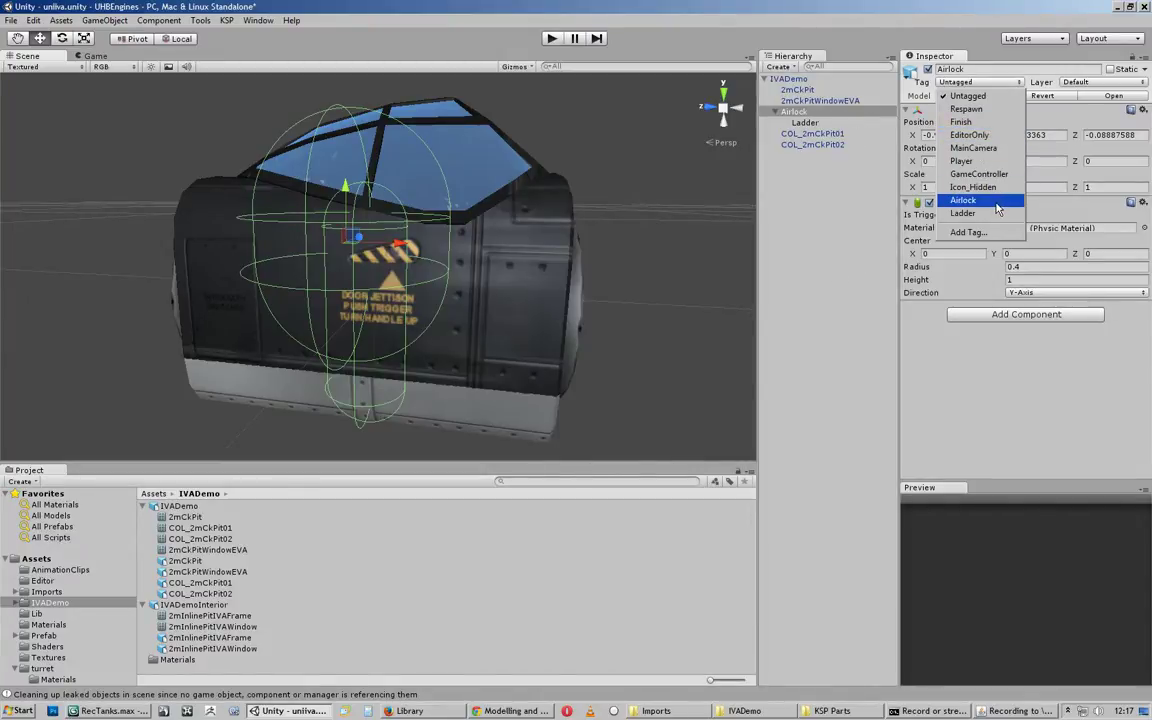
pyautogui.click(963, 200)
pyautogui.click(805, 122)
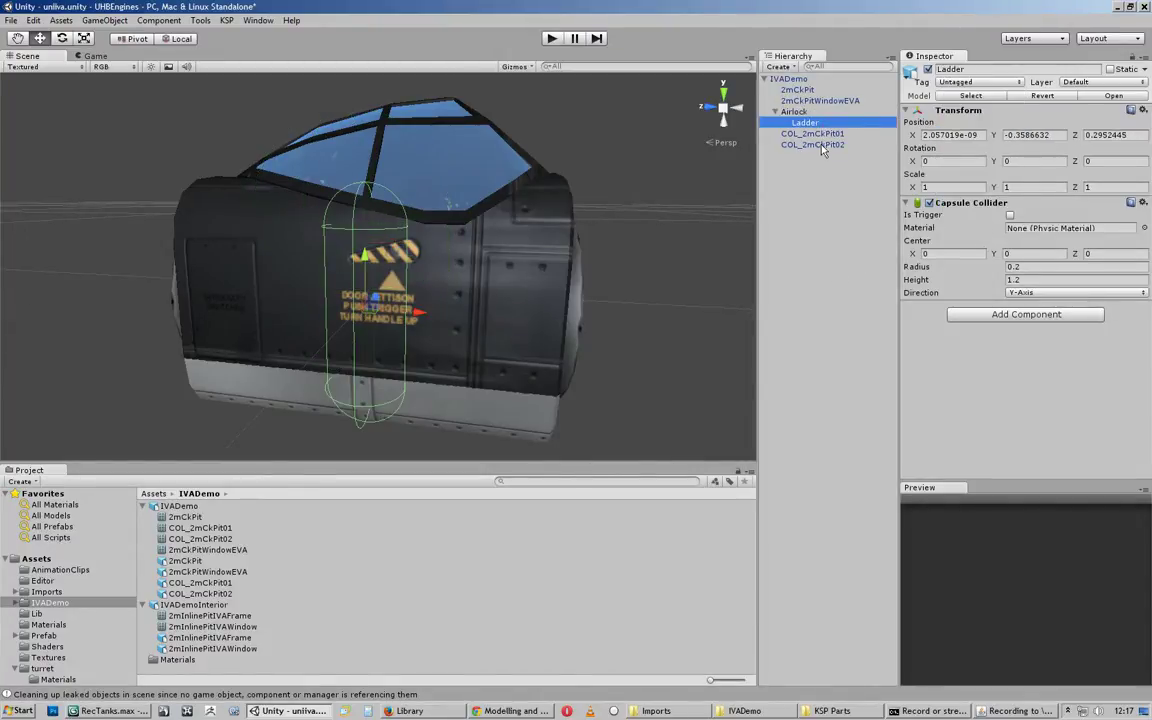
pyautogui.click(1000, 84)
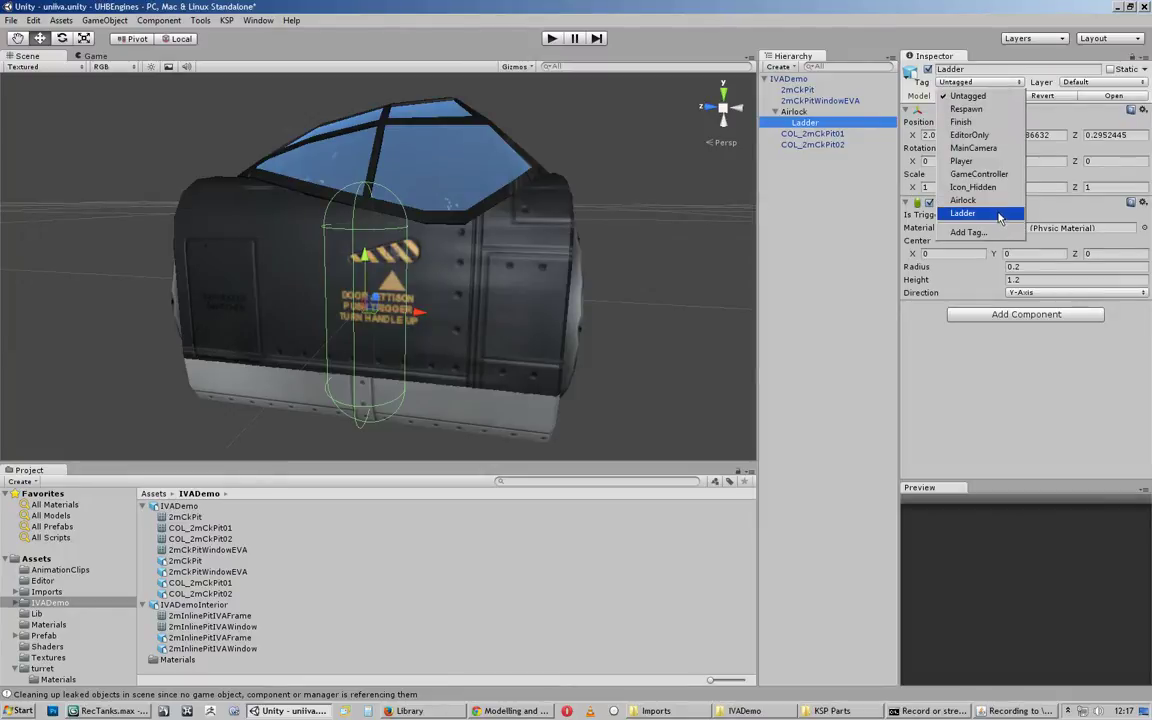
pyautogui.click(975, 211)
# Select both colliders and enable Is Trigger on their Capsule Colliders.
pyautogui.keyDown('ctrl'); pyautogui.click(820, 112); pyautogui.keyUp('ctrl')
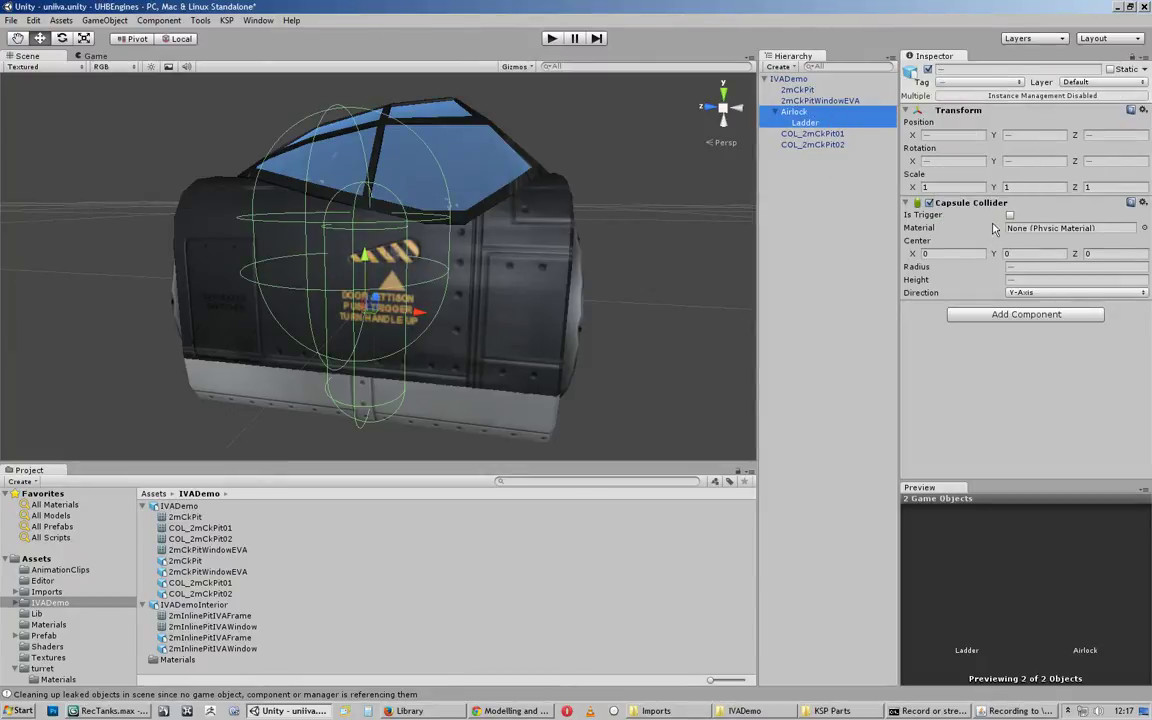
pyautogui.click(1010, 215)
pyautogui.keyDown('alt'); pyautogui.moveTo(718, 327); pyautogui.dragTo(231, 419); pyautogui.keyUp('alt')
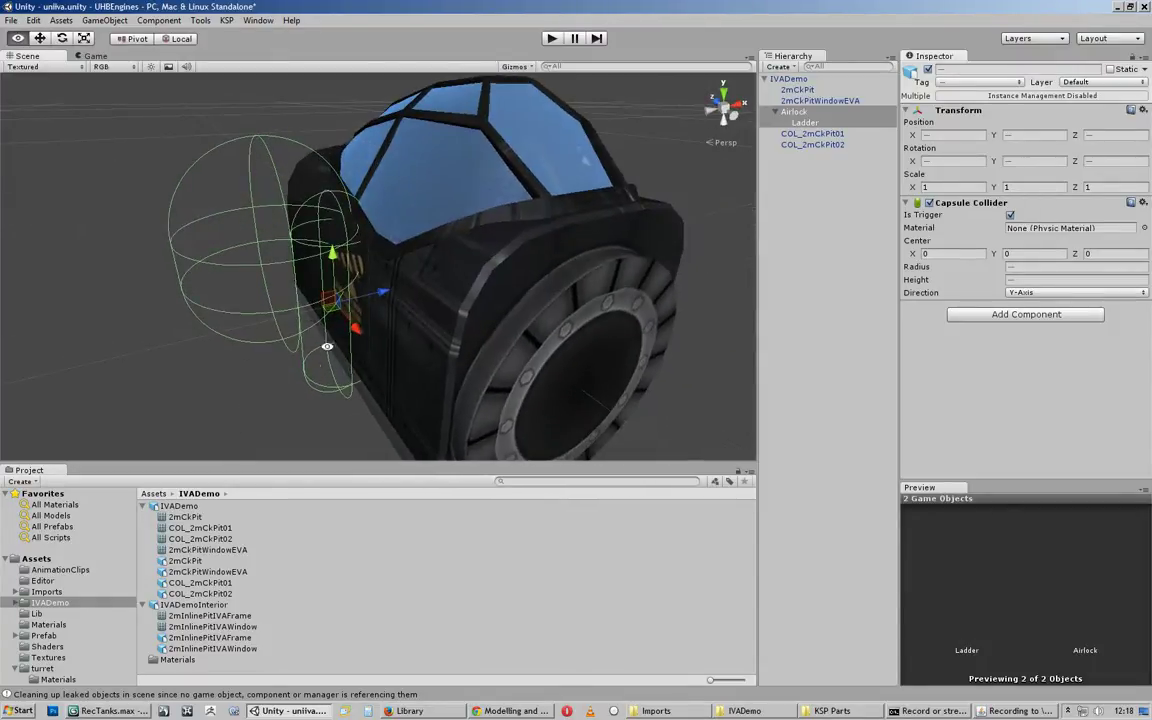
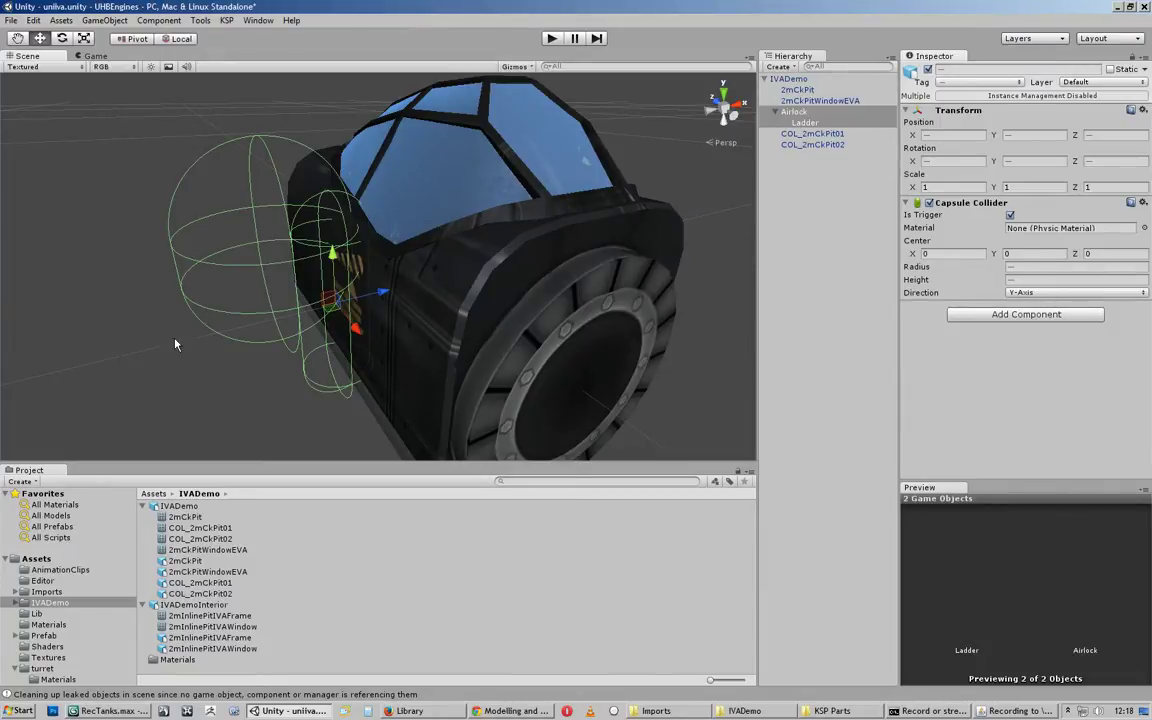
# Reselect the Ladder and Airlock triggers and orbit around the cockpit to inspect them.
pyautogui.click(180, 366)
pyautogui.hotkey('ctrl', 'z')
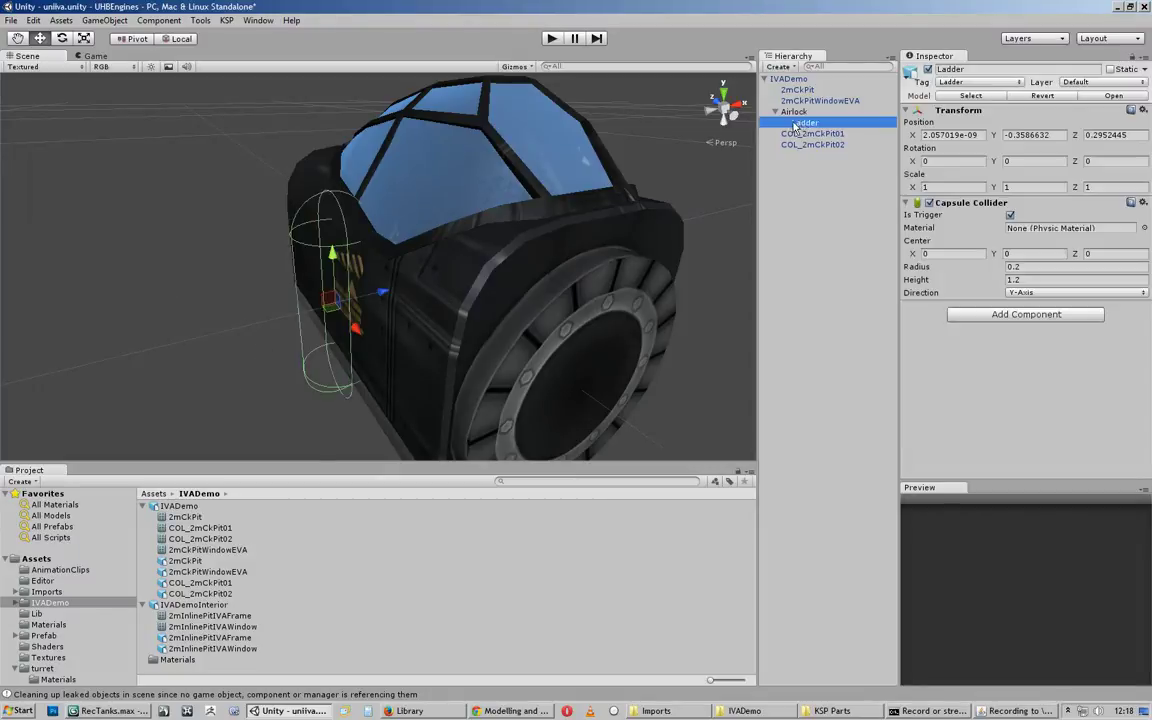
pyautogui.press('f')
pyautogui.hotkey('ctrl', 'z')
pyautogui.keyDown('alt'); pyautogui.moveTo(230, 270); pyautogui.dragTo(393, 297); pyautogui.keyUp('alt')
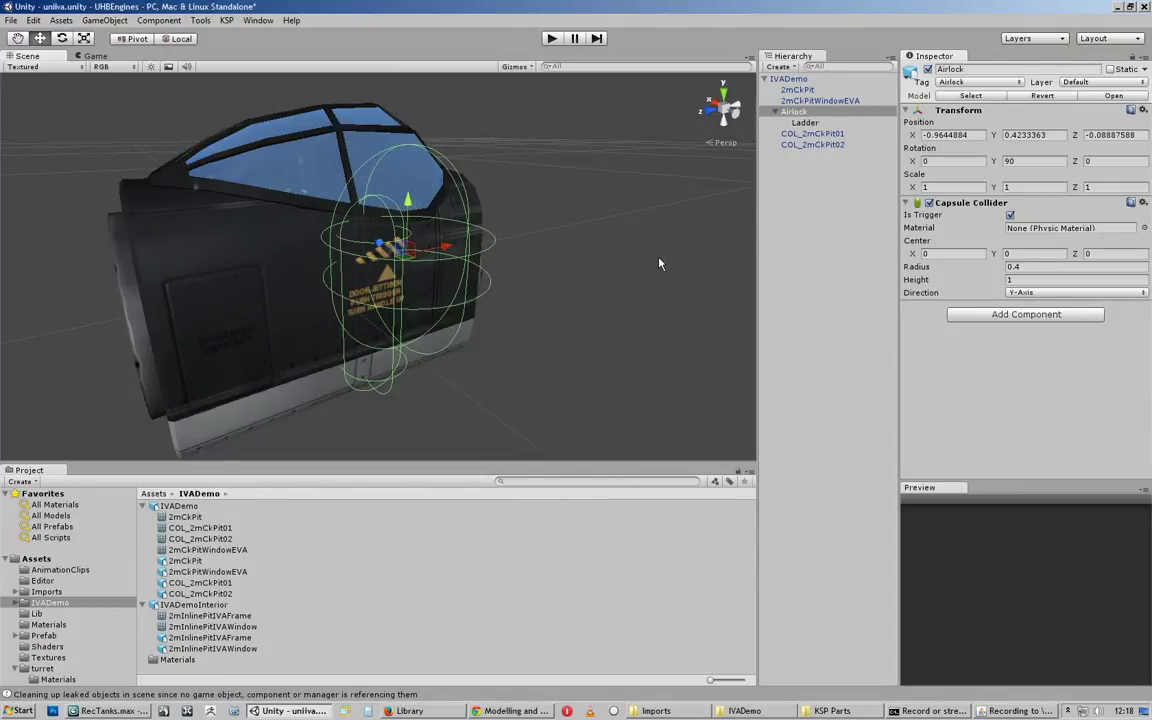
pyautogui.keyDown('alt'); pyautogui.moveTo(649, 267); pyautogui.dragTo(445, 285); pyautogui.keyUp('alt')
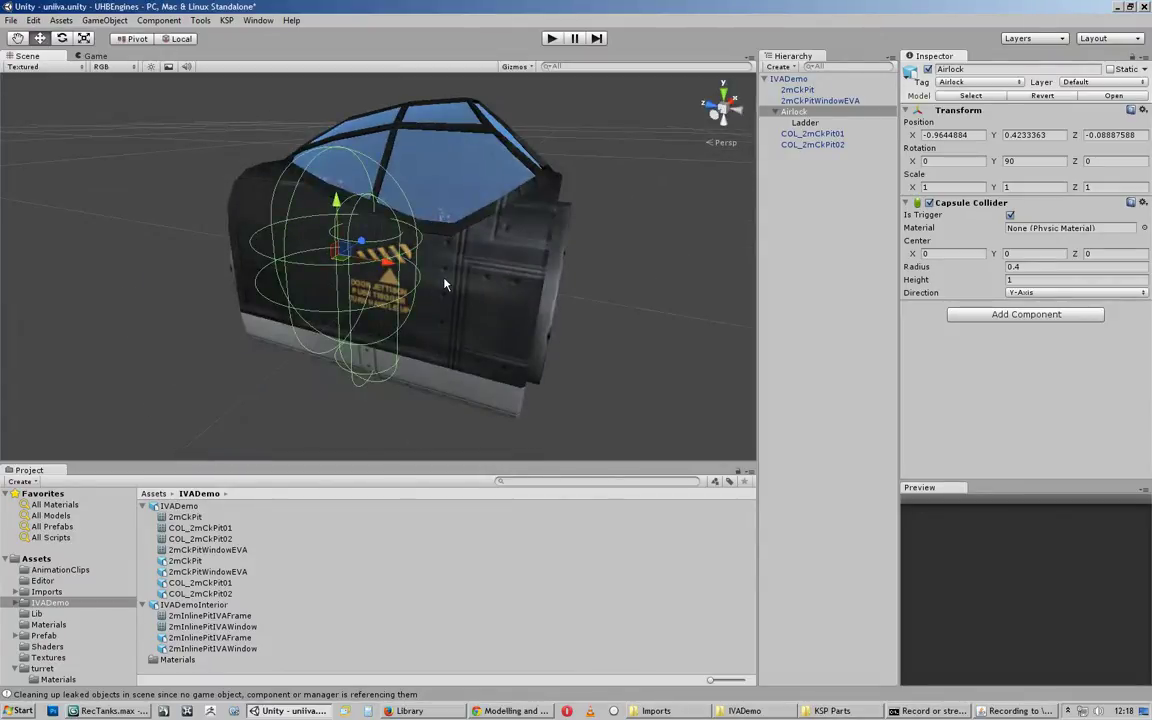
# Leave Airlock's tag unchanged and open Edit Layers from the Layers menu.
pyautogui.click(1005, 82)
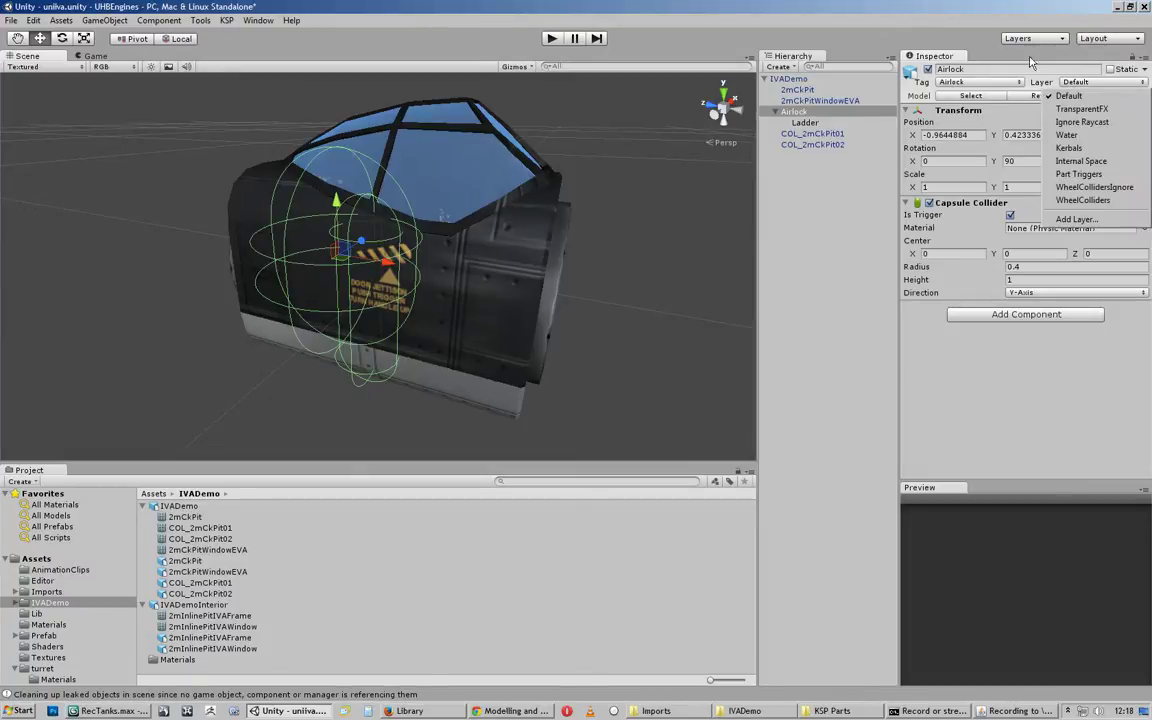
pyautogui.click(932, 62)
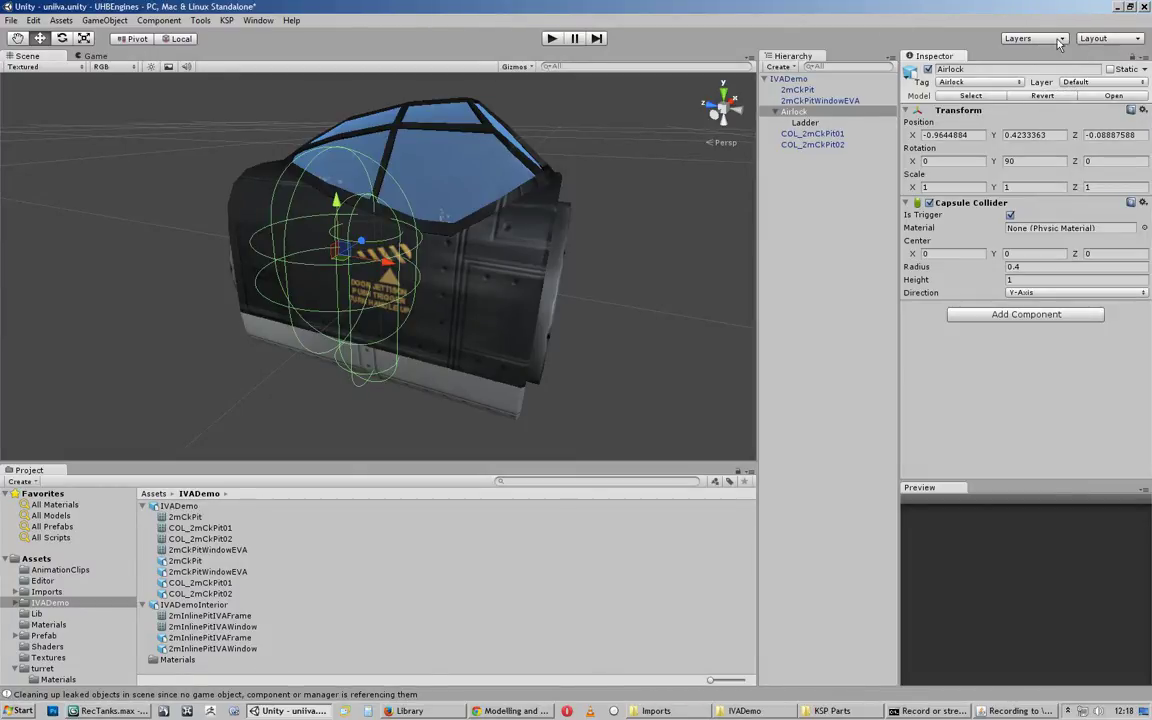
pyautogui.click(1064, 38)
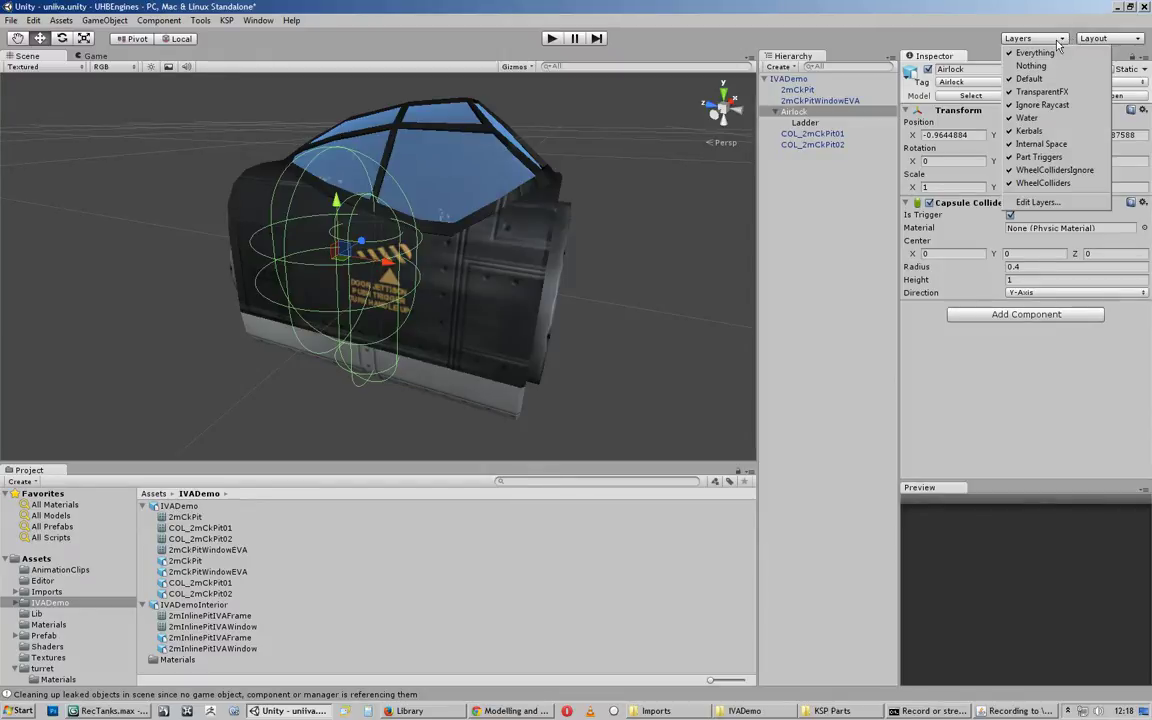
pyautogui.click(1060, 201)
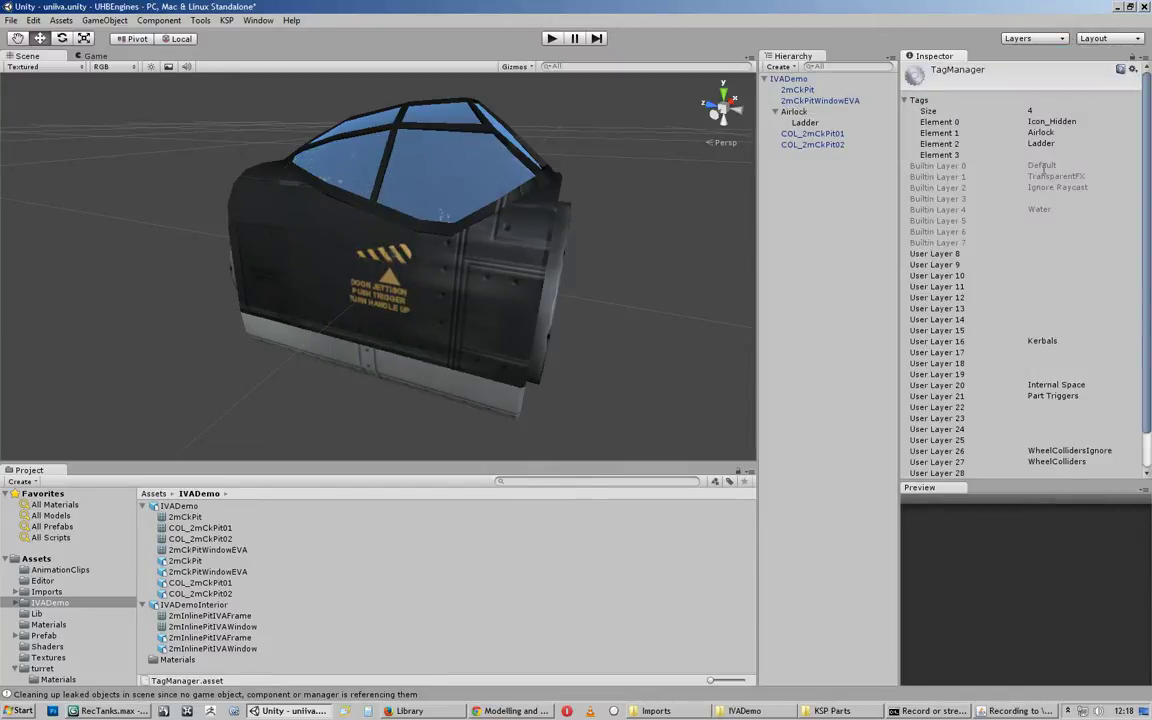
pyautogui.click(905, 100)
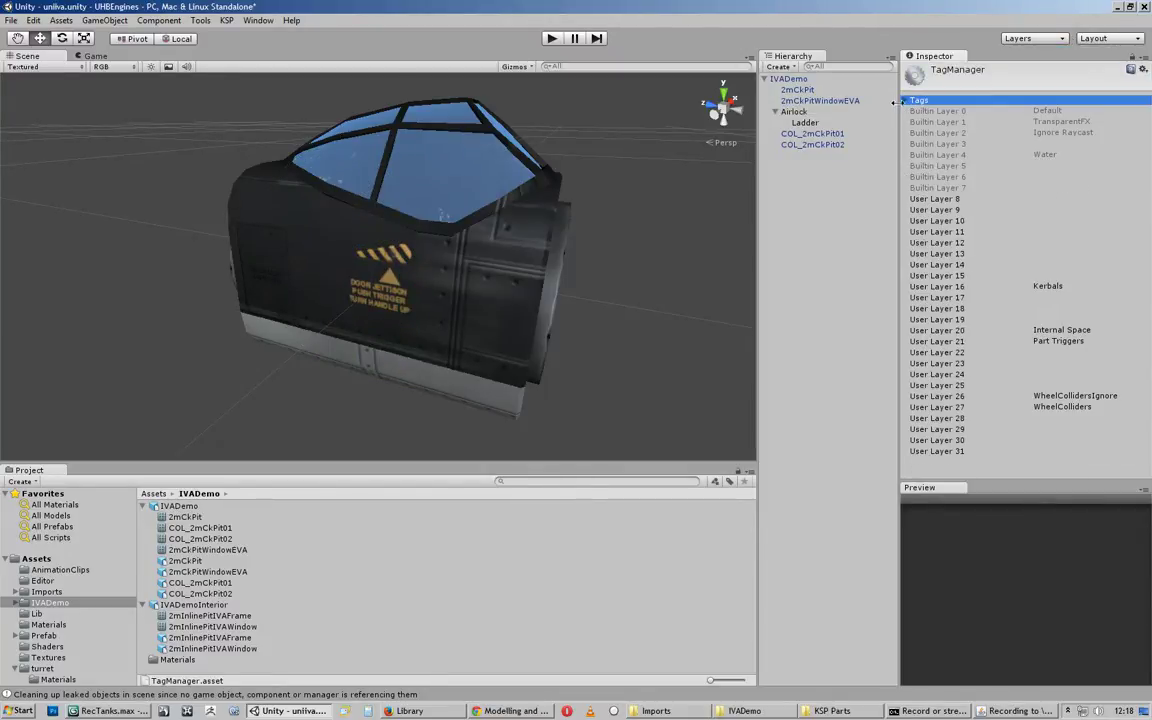
pyautogui.click(905, 100)
pyautogui.click(1040, 155)
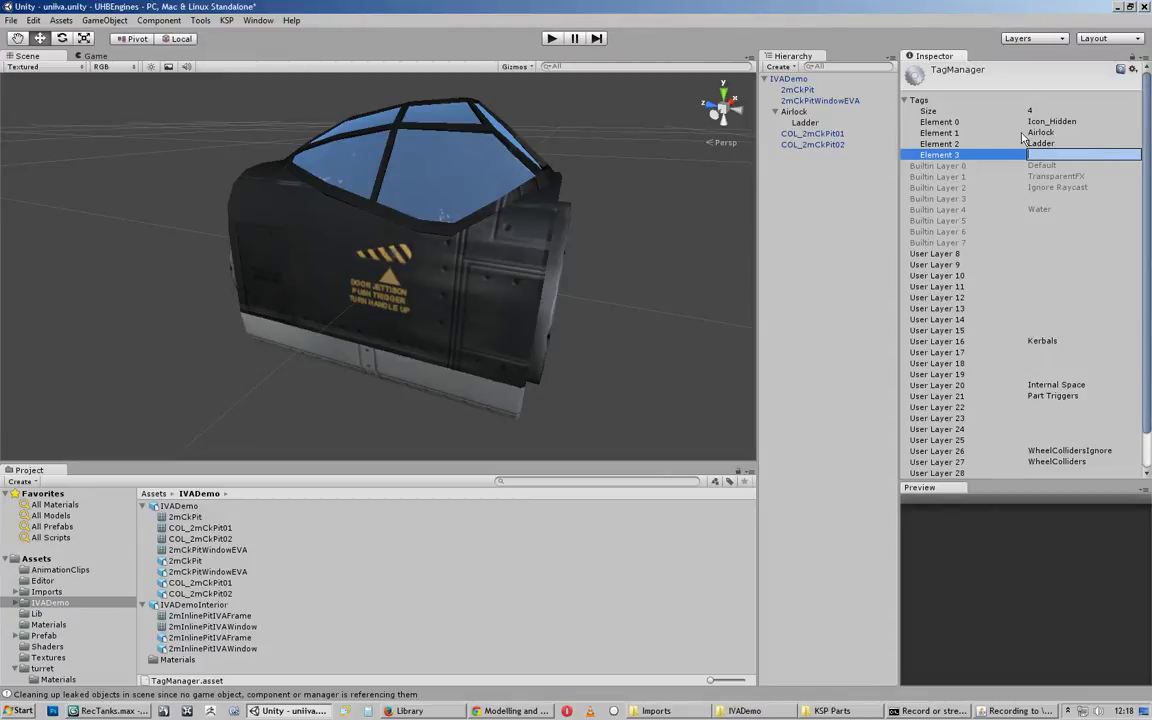
pyautogui.click(1028, 133)
pyautogui.click(1058, 144)
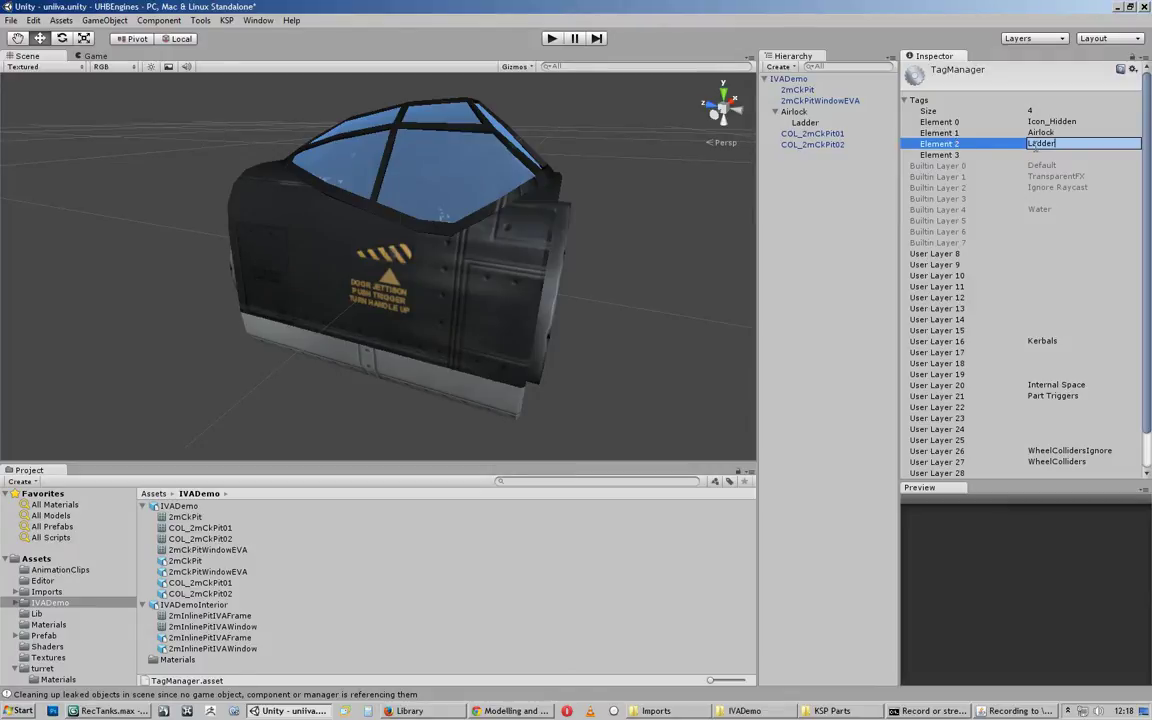
pyautogui.click(1062, 132)
pyautogui.click(1065, 144)
pyautogui.scroll(-2, 1012, 245)
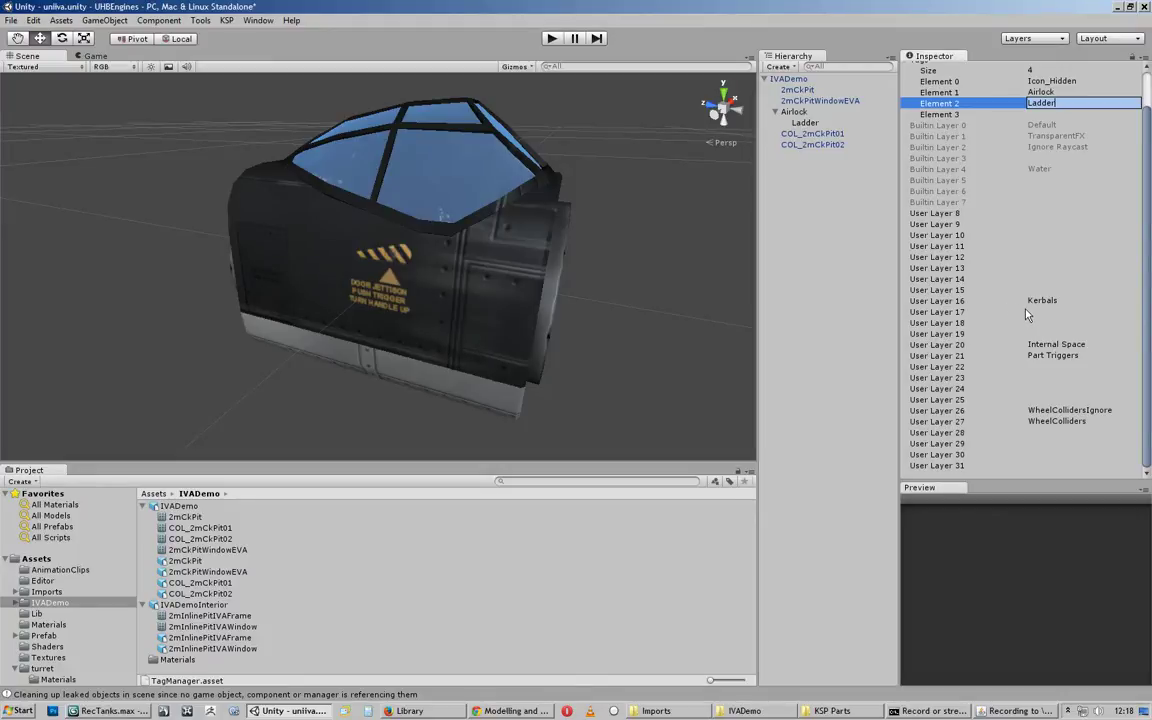
pyautogui.click(1078, 356)
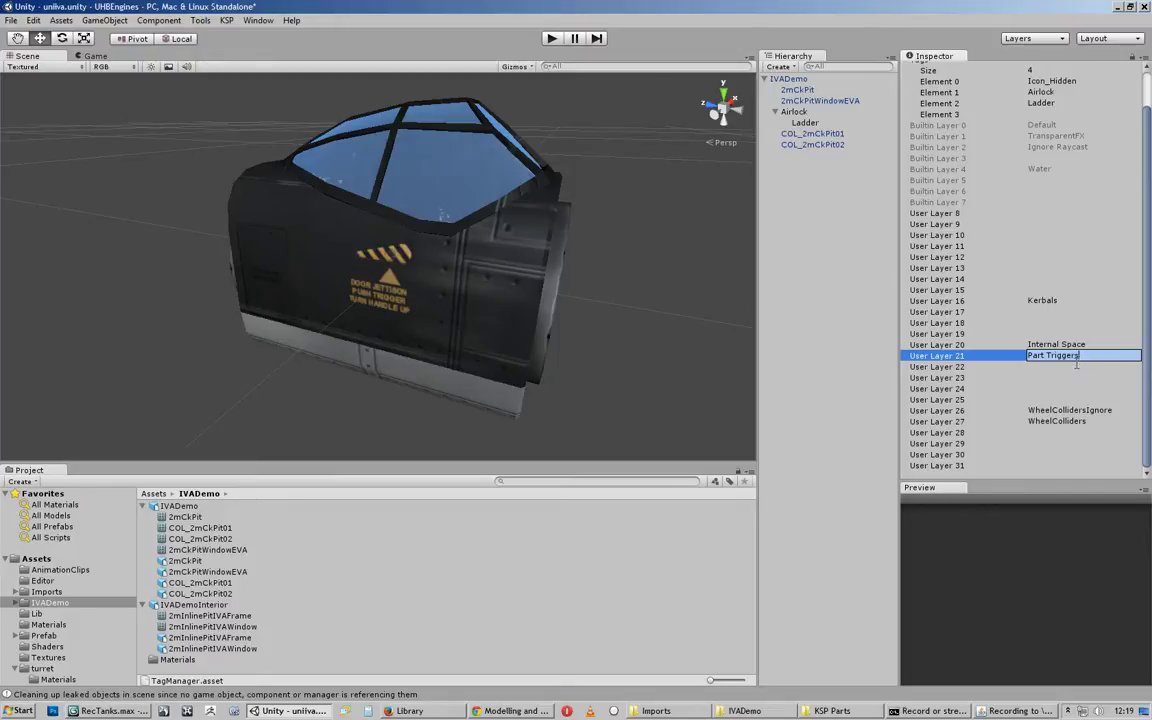
# Review the Internal Space, Kerbals and Part Triggers layer names without changing them.
pyautogui.moveTo(627, 362)
pyautogui.keyDown('alt'); pyautogui.mouseDown()
pyautogui.moveTo(525, 329)
pyautogui.moveTo(711, 362)
pyautogui.mouseUp(); pyautogui.keyUp('alt')
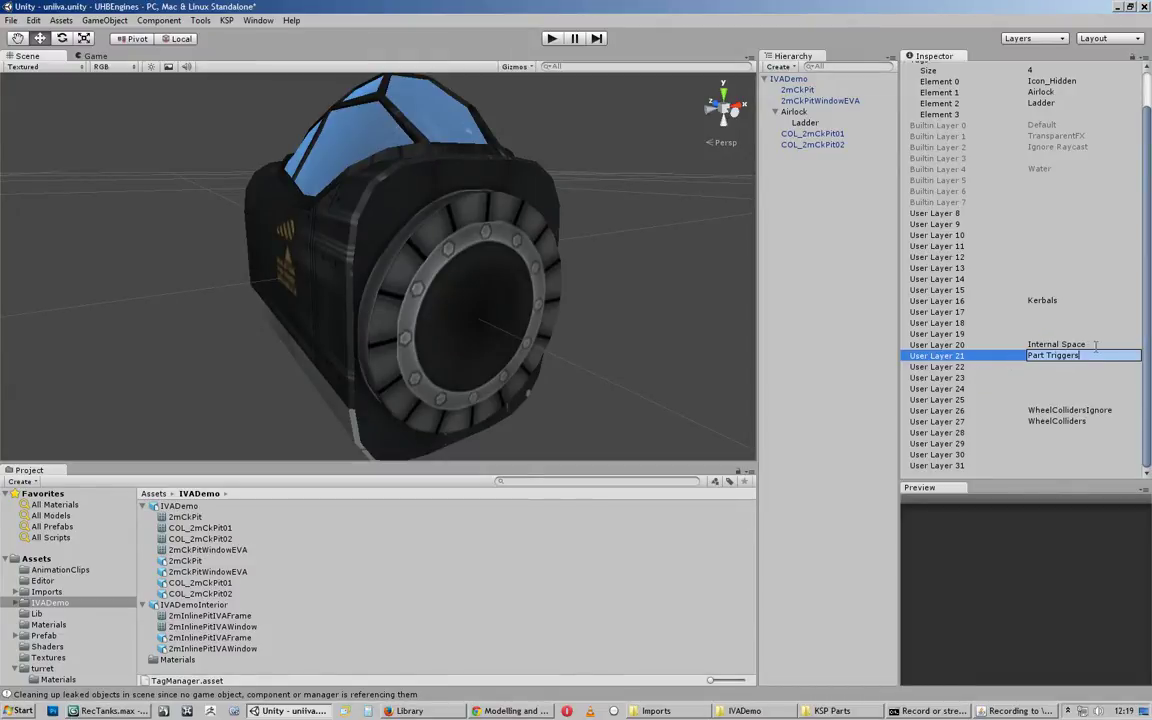
pyautogui.click(1059, 345)
pyautogui.moveTo(563, 339)
pyautogui.keyDown('alt'); pyautogui.mouseDown()
pyautogui.moveTo(699, 375)
pyautogui.moveTo(575, 338)
pyautogui.moveTo(579, 328)
pyautogui.moveTo(684, 345)
pyautogui.moveTo(408, 302)
pyautogui.mouseUp(); pyautogui.keyUp('alt')
pyautogui.keyDown('alt'); pyautogui.moveTo(730, 344); pyautogui.dragTo(704, 369); pyautogui.keyUp('alt')
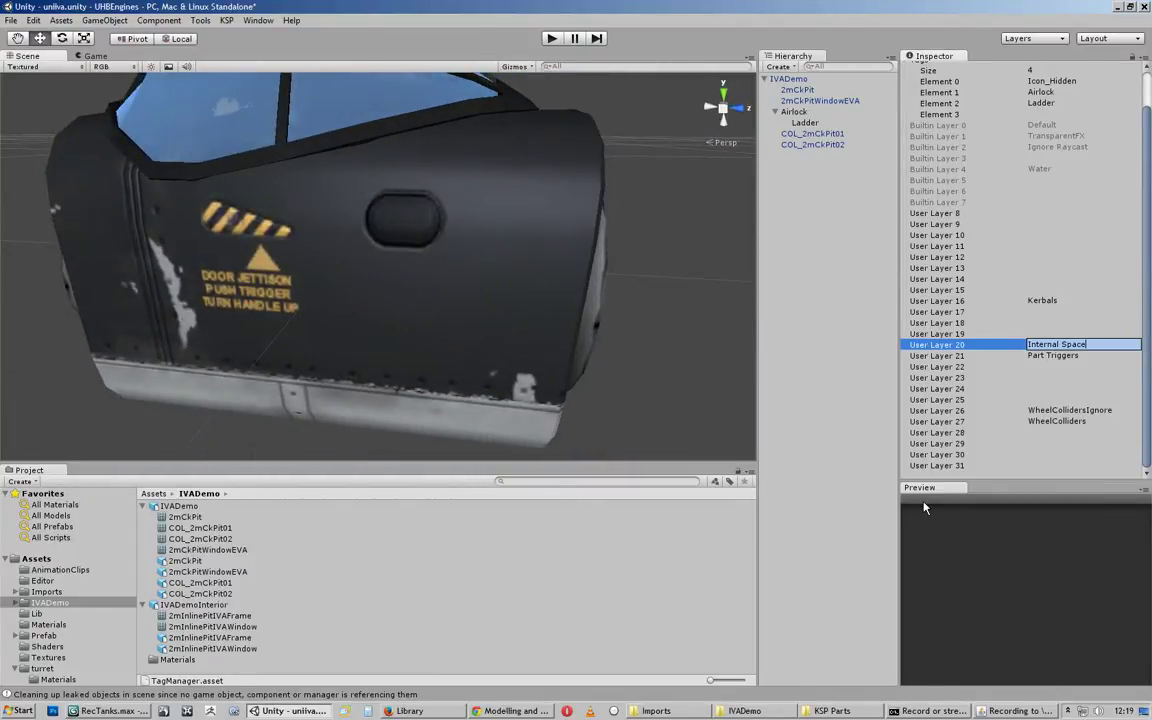
pyautogui.click(1074, 301)
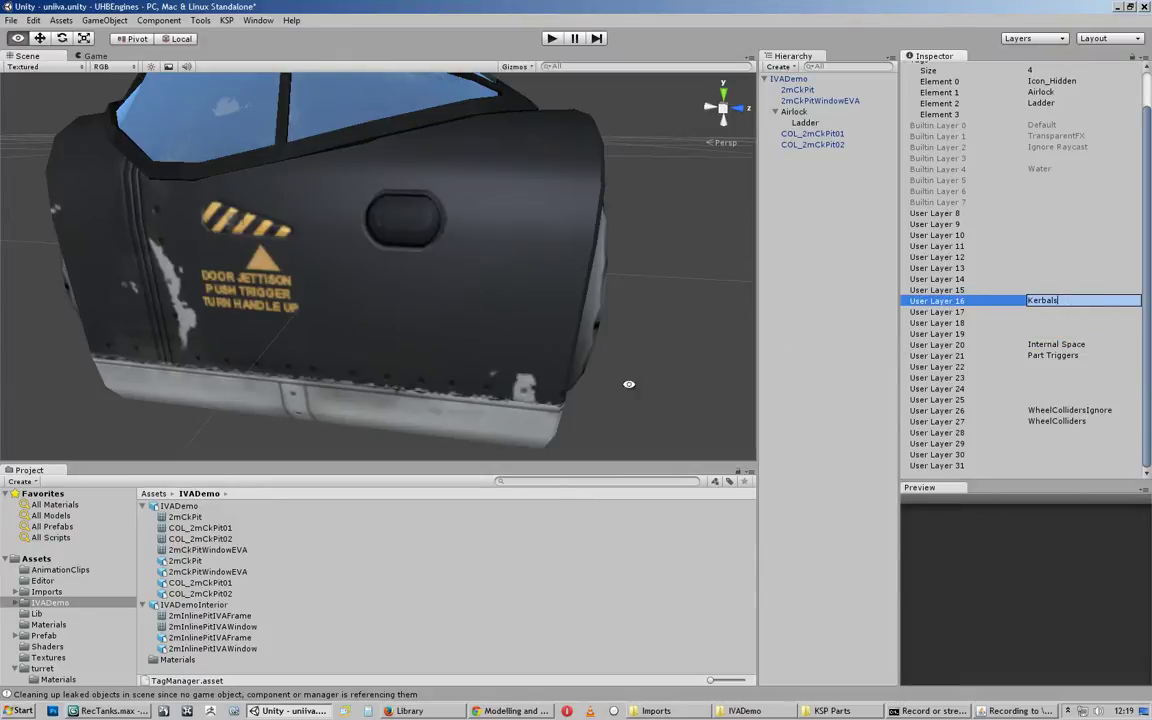
pyautogui.keyDown('alt'); pyautogui.moveTo(563, 334); pyautogui.dragTo(684, 335); pyautogui.keyUp('alt')
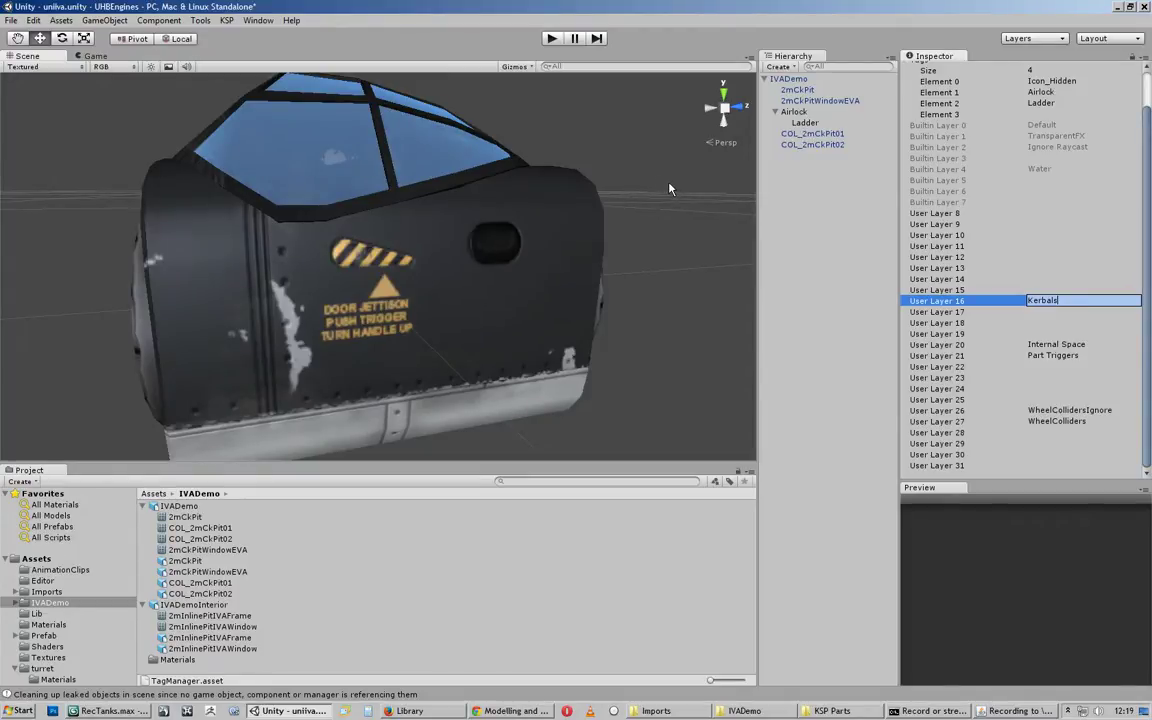
pyautogui.keyDown('alt'); pyautogui.moveTo(573, 165); pyautogui.dragTo(602, 178); pyautogui.keyUp('alt')
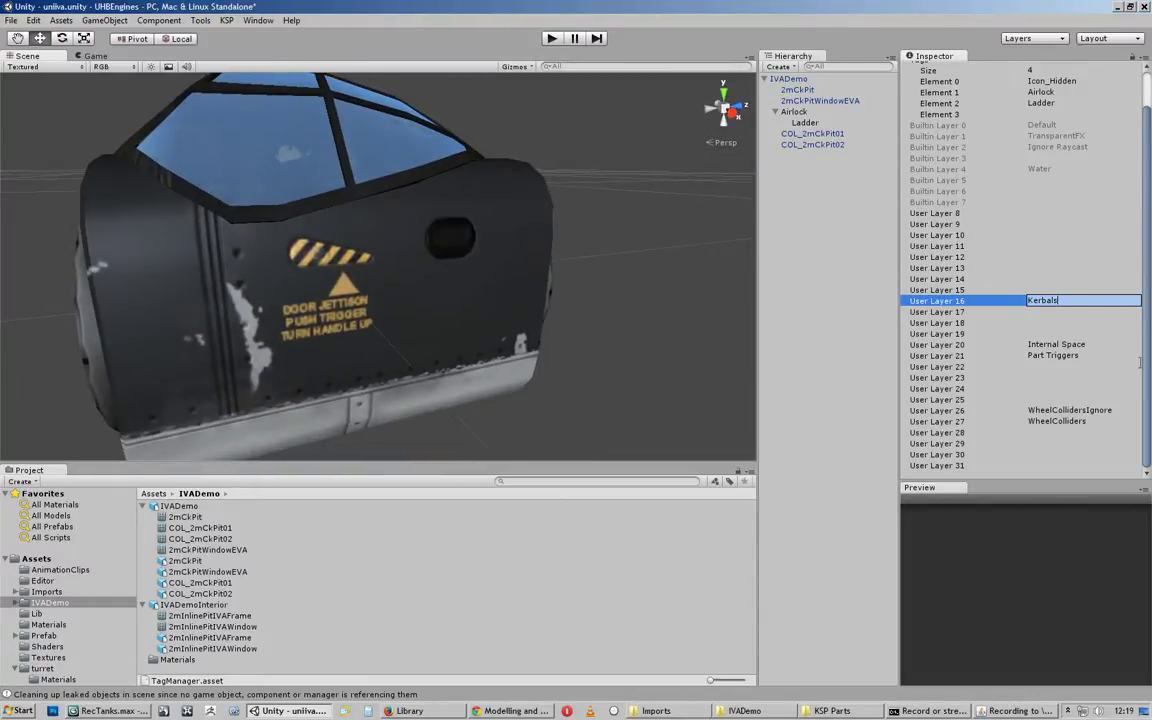
pyautogui.press('Return')
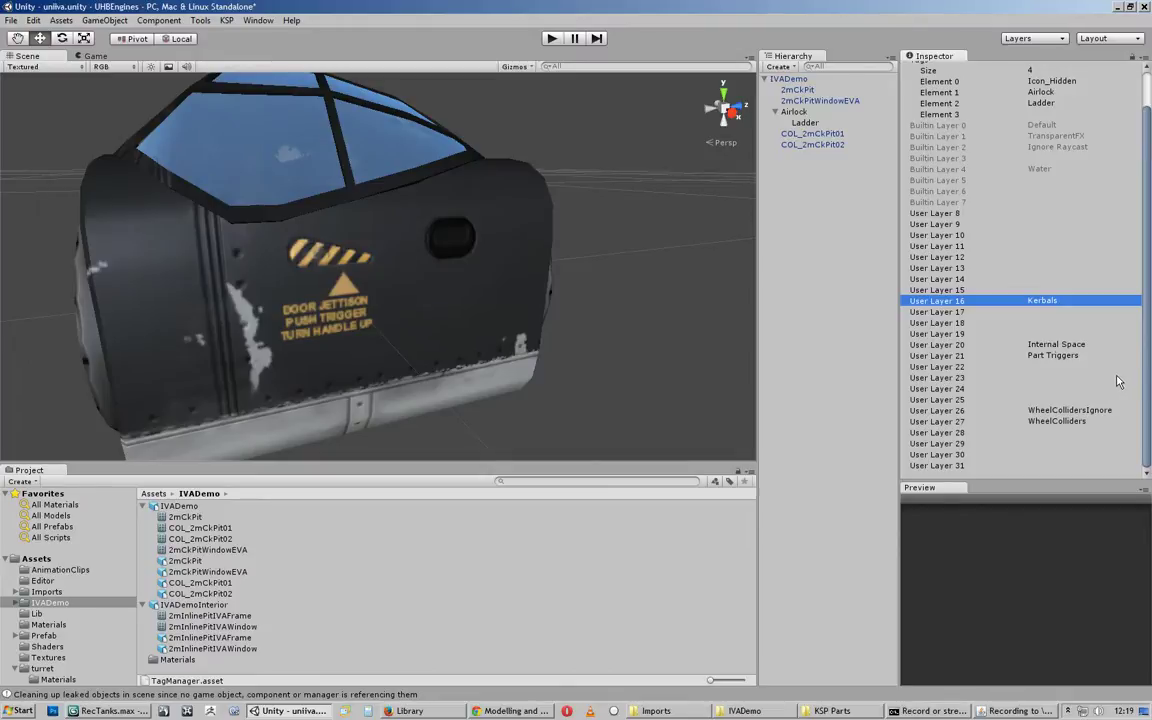
pyautogui.click(1075, 302)
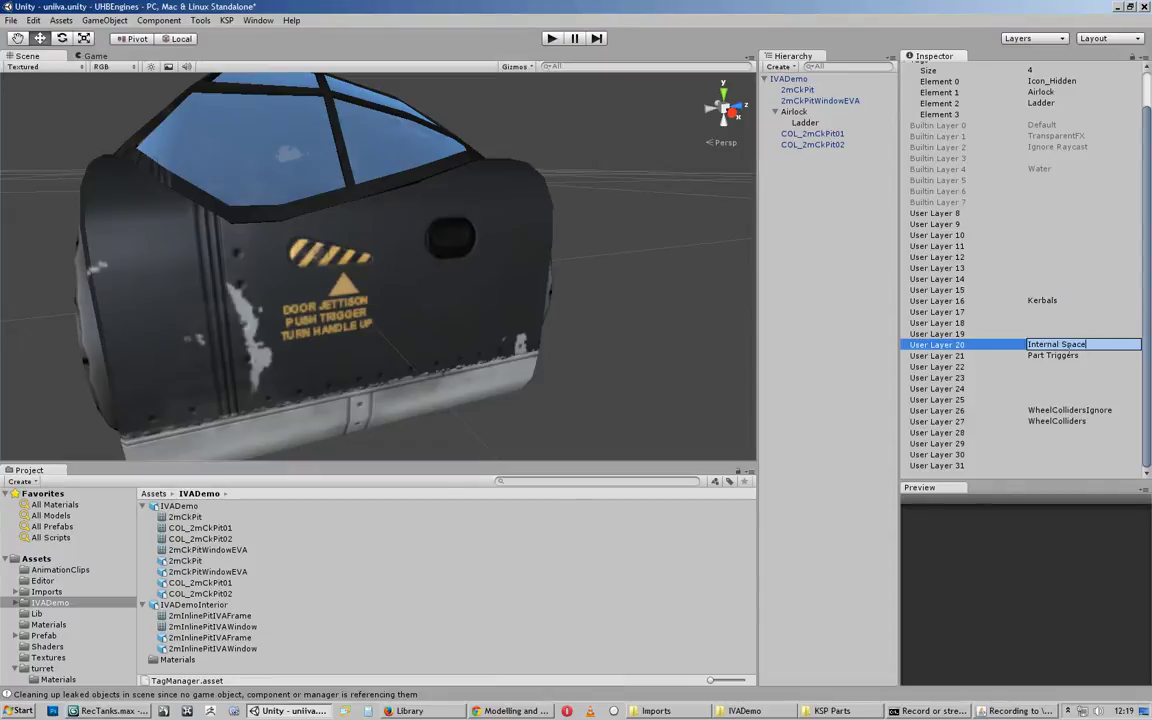
pyautogui.click(1089, 358)
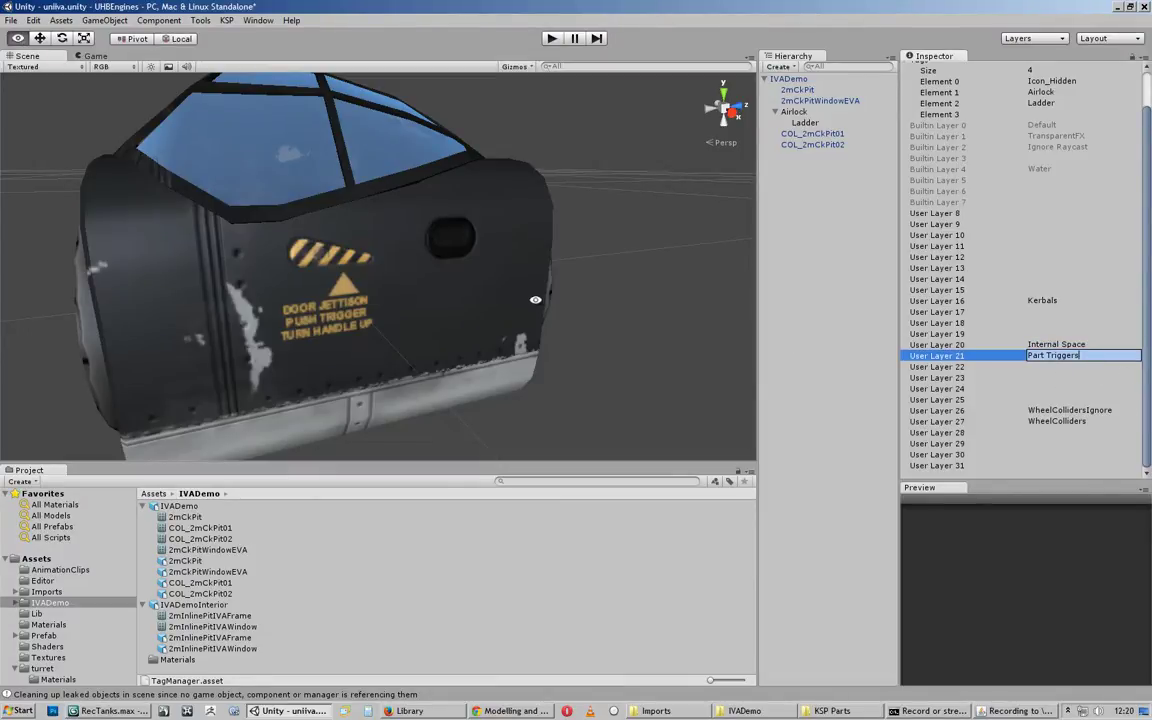
# Select the Airlock trigger object in the Hierarchy.
pyautogui.keyDown('alt'); pyautogui.moveTo(503, 315); pyautogui.dragTo(614, 288); pyautogui.keyUp('alt')
pyautogui.click(793, 111)
pyautogui.keyDown('alt'); pyautogui.moveTo(612, 193); pyautogui.dragTo(589, 183); pyautogui.keyUp('alt')
# Assign Ladder and Airlock to the Part Triggers layer, children included.
pyautogui.keyDown('ctrl'); pyautogui.click(805, 122); pyautogui.keyUp('ctrl')
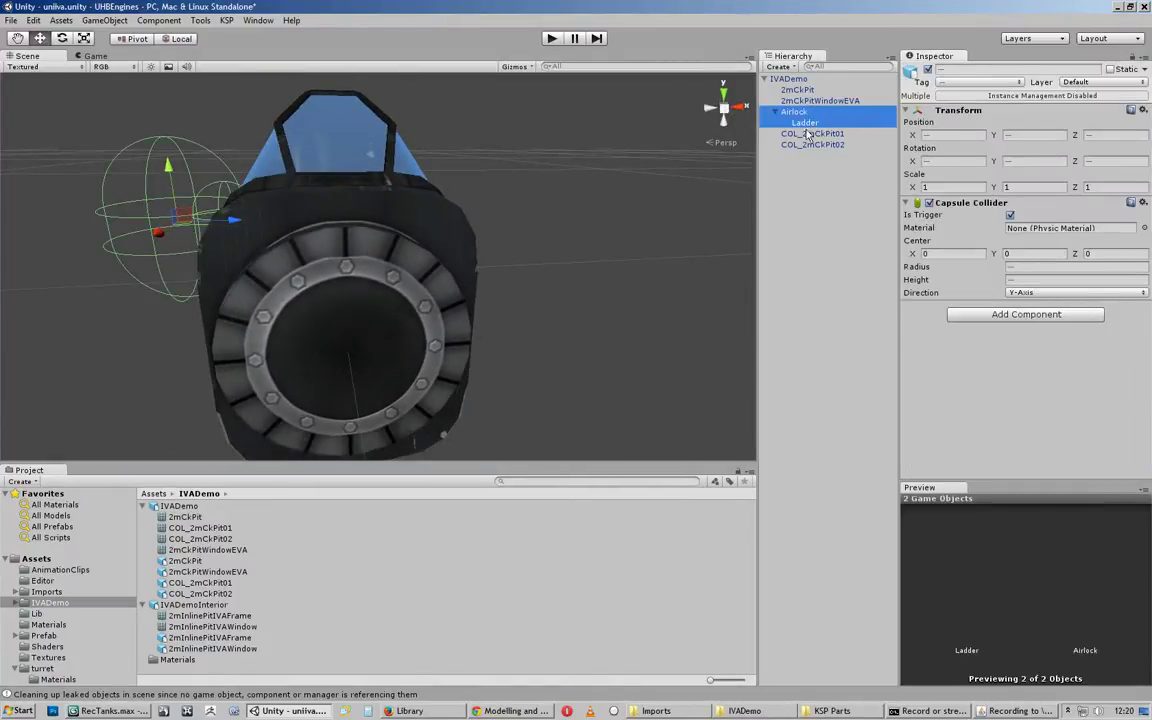
pyautogui.click(1100, 82)
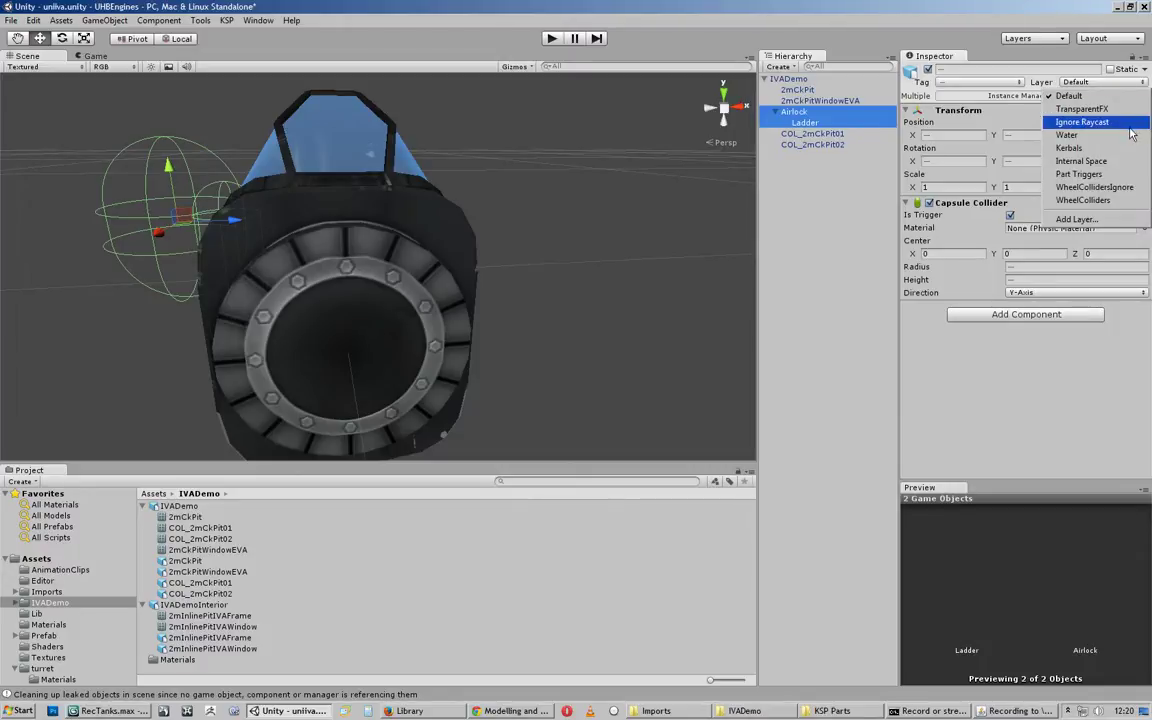
pyautogui.click(1085, 174)
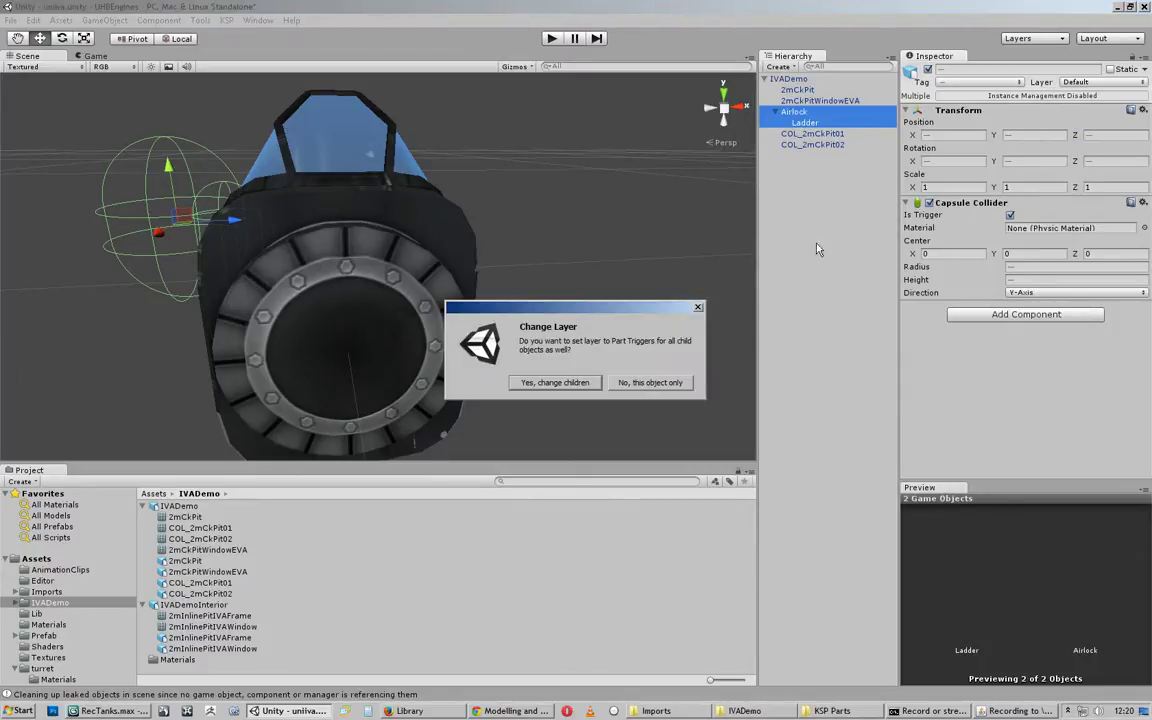
pyautogui.click(555, 382)
# Check that Ladder and Airlock each show the Part Triggers layer, then select IVADemo.
pyautogui.click(600, 380)
pyautogui.keyDown('alt'); pyautogui.moveTo(600, 380); pyautogui.dragTo(797, 229); pyautogui.keyUp('alt')
pyautogui.click(806, 123)
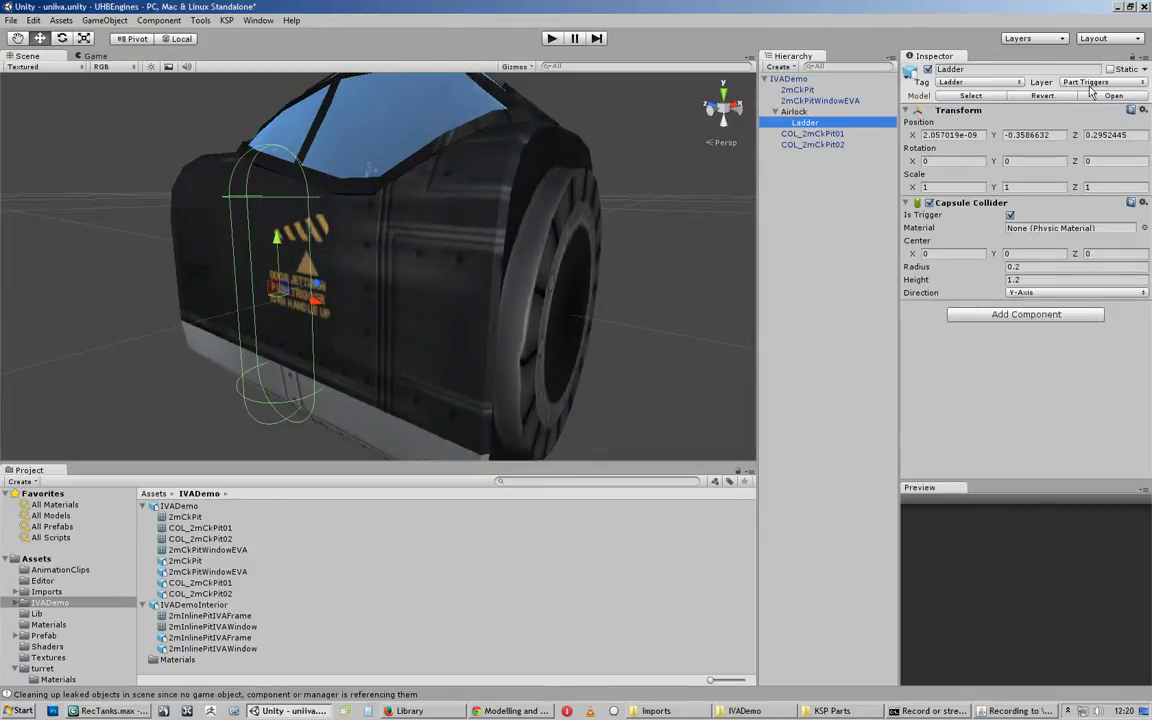
pyautogui.click(833, 113)
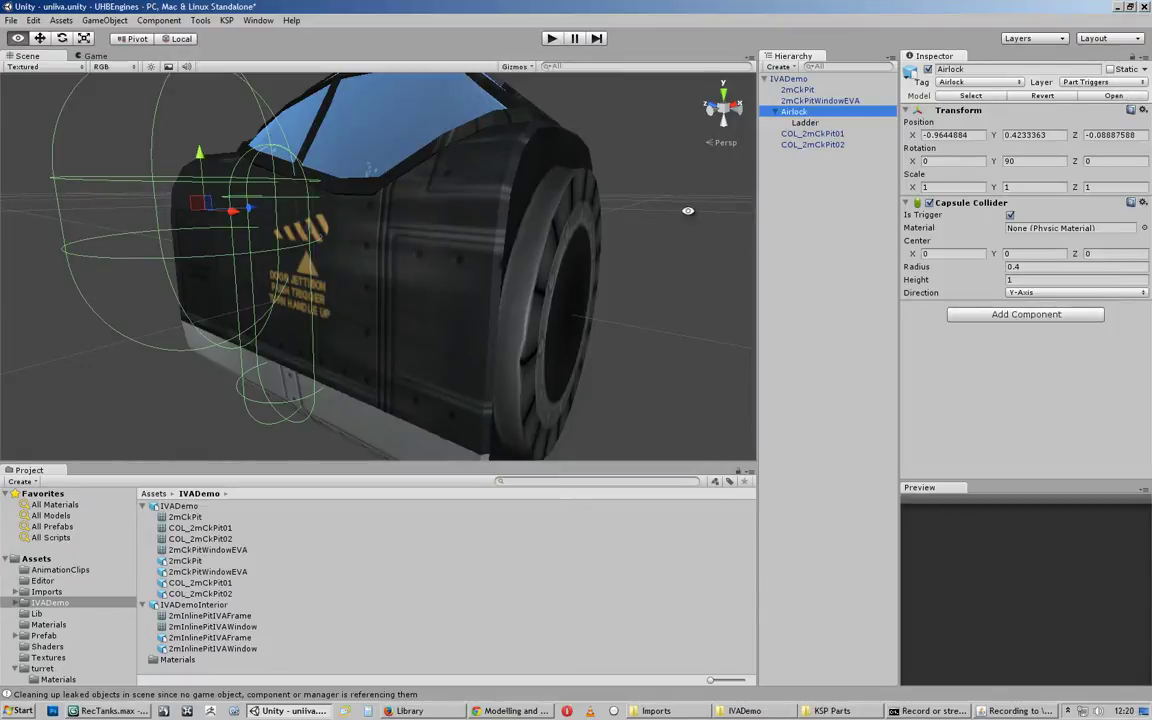
pyautogui.keyDown('alt'); pyautogui.moveTo(684, 217); pyautogui.dragTo(694, 270); pyautogui.keyUp('alt')
pyautogui.click(616, 183)
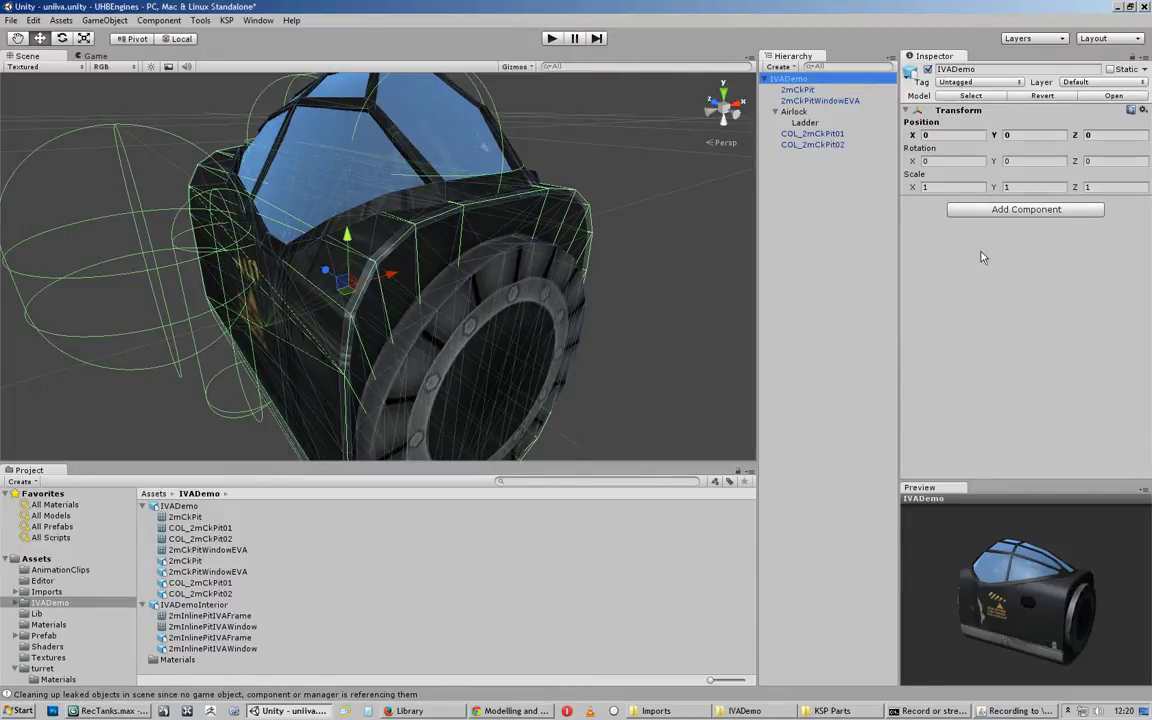
# Parent 2mCkPitWindowEVA under 2mCkPit, accepting the broken prefab connection.
pyautogui.keyDown('alt'); pyautogui.moveTo(625, 257); pyautogui.dragTo(643, 303); pyautogui.keyUp('alt')
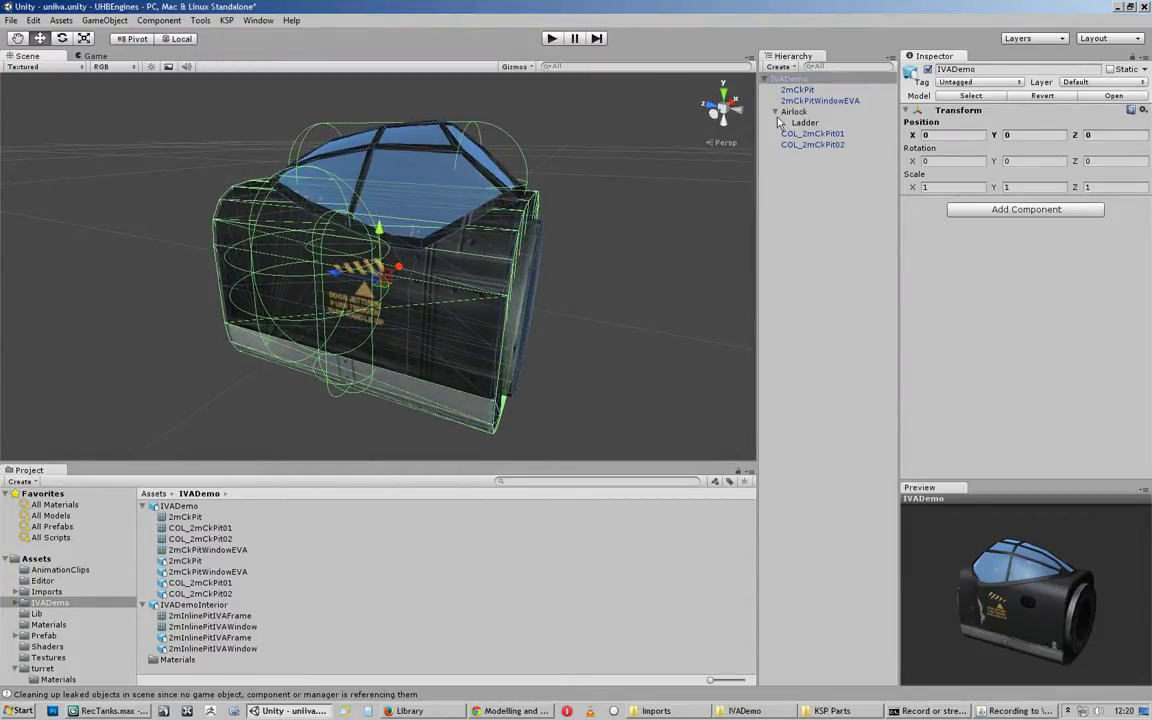
pyautogui.keyDown('alt'); pyautogui.moveTo(602, 207); pyautogui.dragTo(514, 325); pyautogui.keyUp('alt')
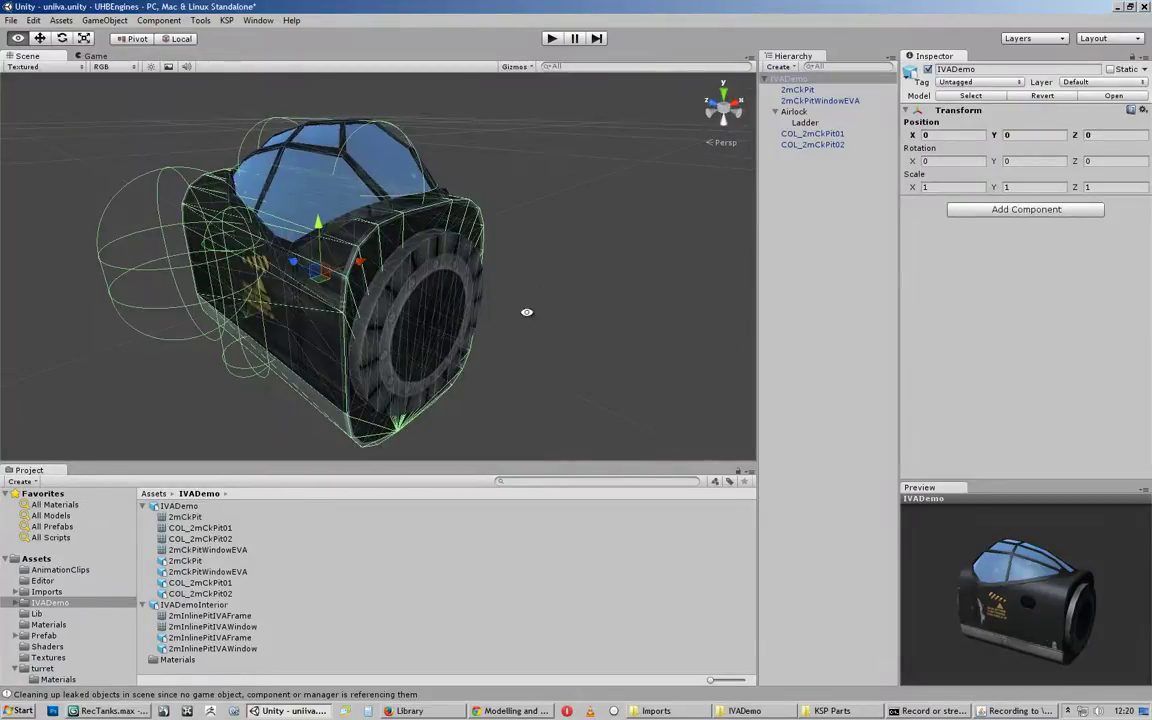
pyautogui.keyDown('alt'); pyautogui.moveTo(564, 246); pyautogui.dragTo(548, 255); pyautogui.keyUp('alt')
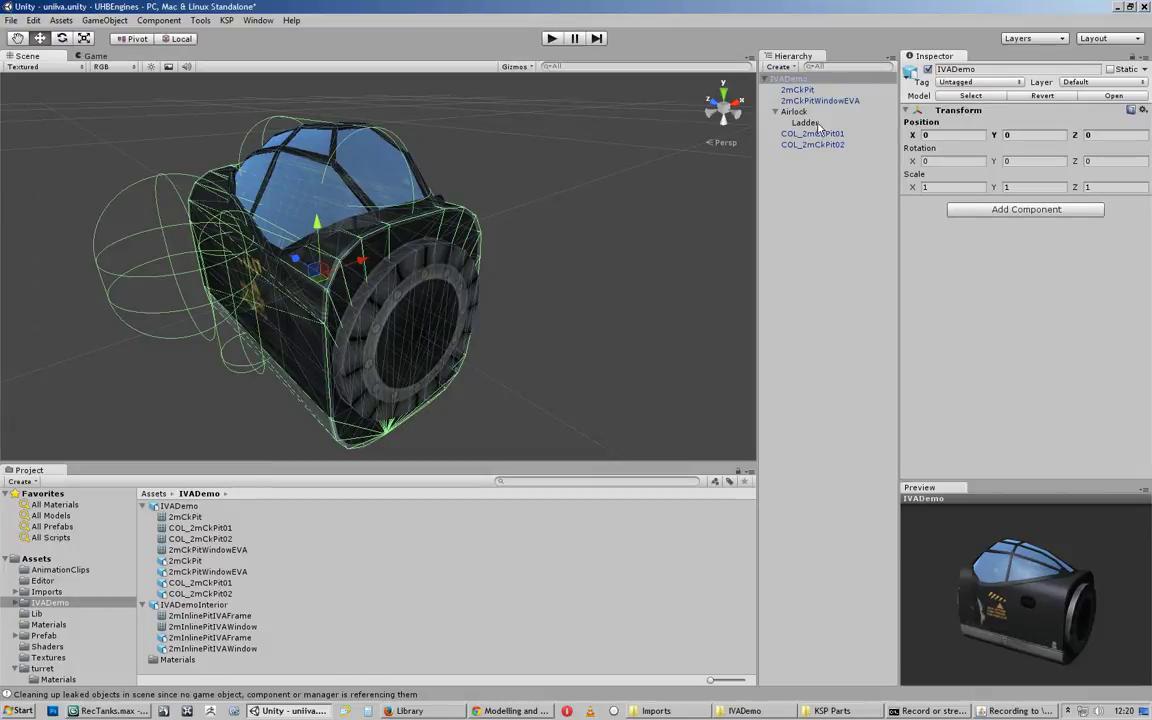
pyautogui.click(800, 90)
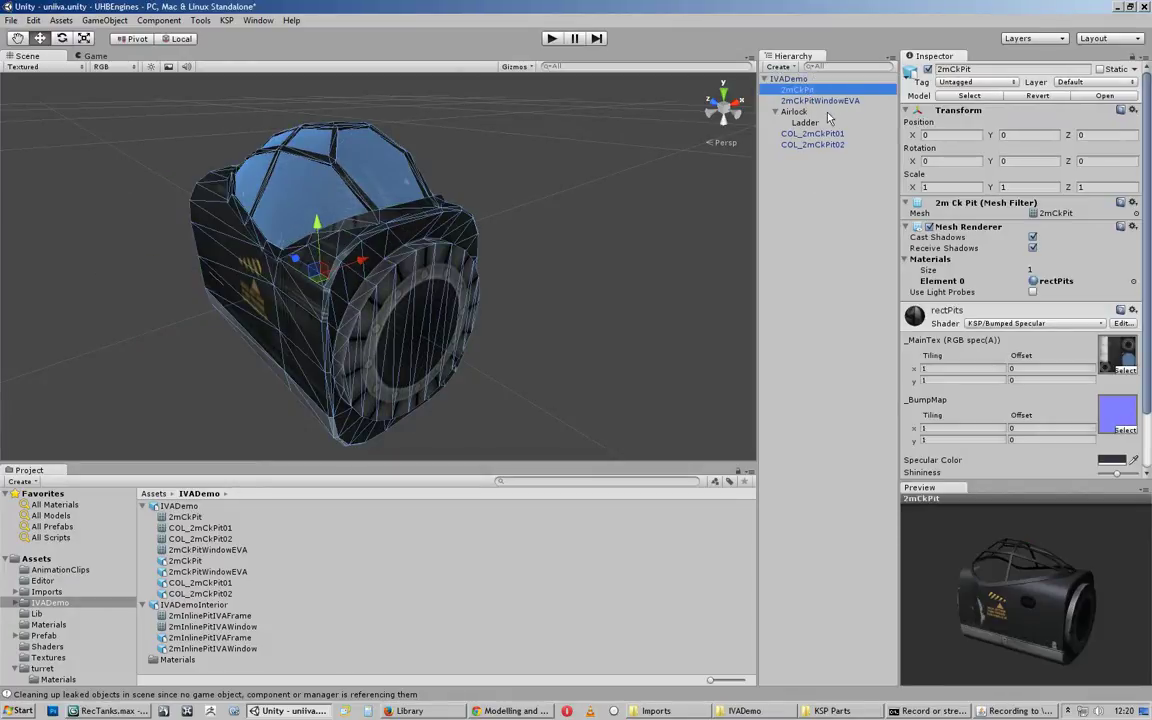
pyautogui.click(825, 102)
pyautogui.moveTo(825, 102); pyautogui.dragTo(797, 90)
pyautogui.click(607, 380)
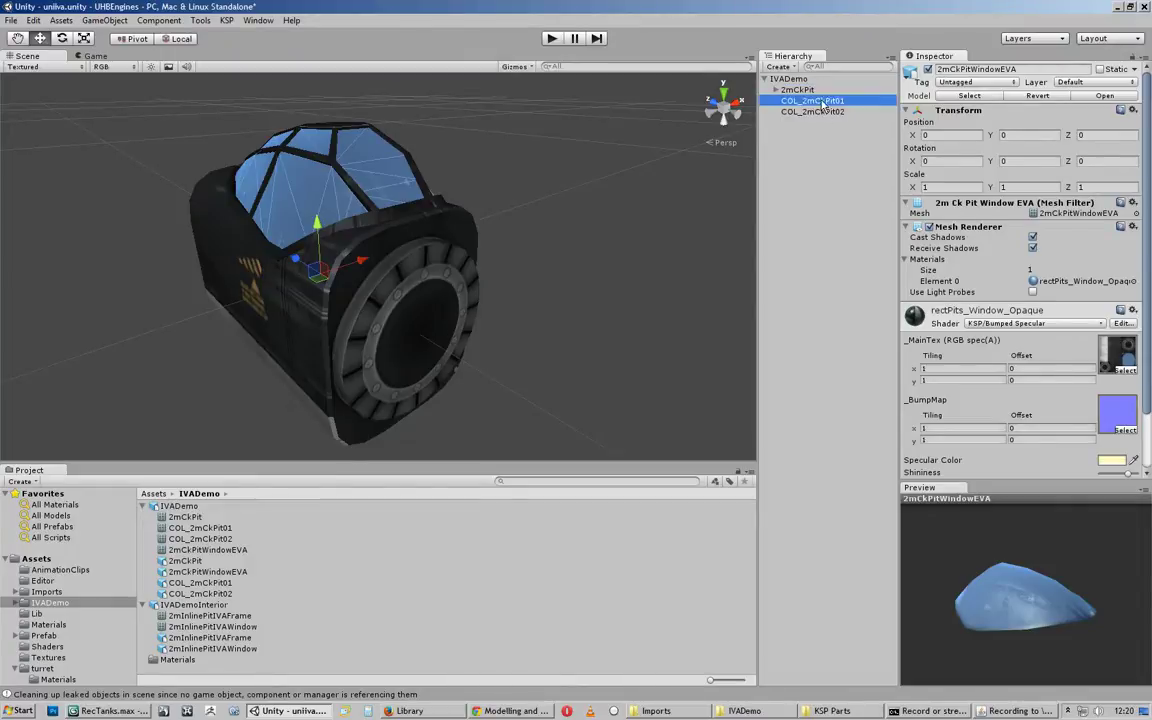
# Nest Airlock, COL_2mCkPit01 and COL_2mCkPit02 under the 2mCkPit cockpit.
pyautogui.click(812, 101)
pyautogui.keyDown('shift'); pyautogui.click(818, 112); pyautogui.keyUp('shift')
pyautogui.doubleClick(818, 112)
pyautogui.doubleClick(812, 101)
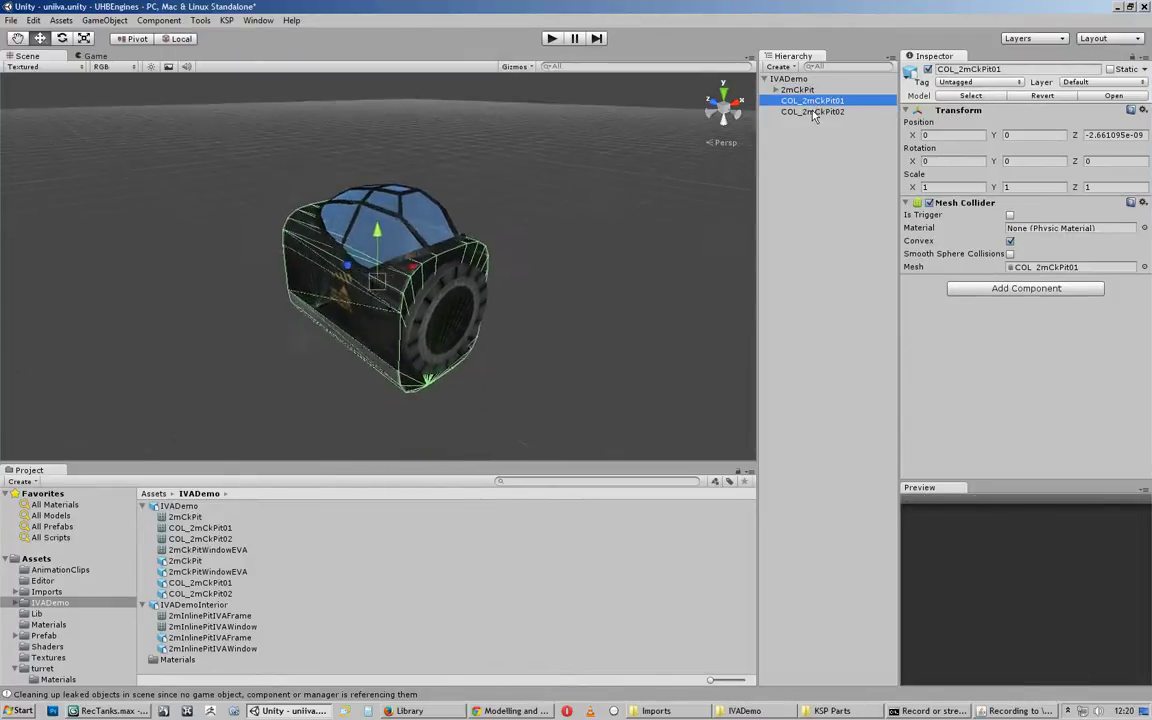
pyautogui.keyDown('shift'); pyautogui.click(810, 112); pyautogui.keyUp('shift')
pyautogui.moveTo(810, 112); pyautogui.dragTo(797, 90)
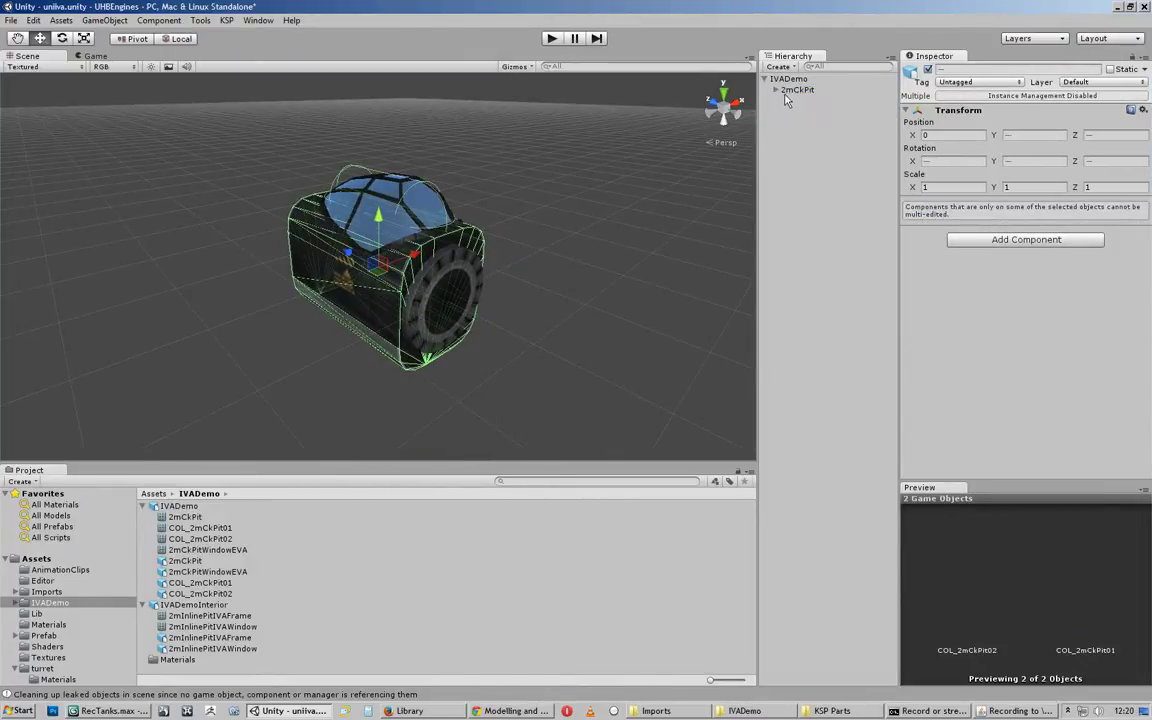
pyautogui.click(776, 90)
pyautogui.doubleClick(797, 90)
# Orbit around the reorganised cockpit to inspect its round airlock end.
pyautogui.keyDown('alt'); pyautogui.moveTo(560, 340); pyautogui.dragTo(658, 368); pyautogui.keyUp('alt')
pyautogui.keyDown('alt'); pyautogui.moveTo(599, 329); pyautogui.dragTo(640, 230); pyautogui.keyUp('alt')
pyautogui.click(788, 78)
pyautogui.keyDown('alt'); pyautogui.moveTo(560, 200); pyautogui.dragTo(650, 95); pyautogui.keyUp('alt')
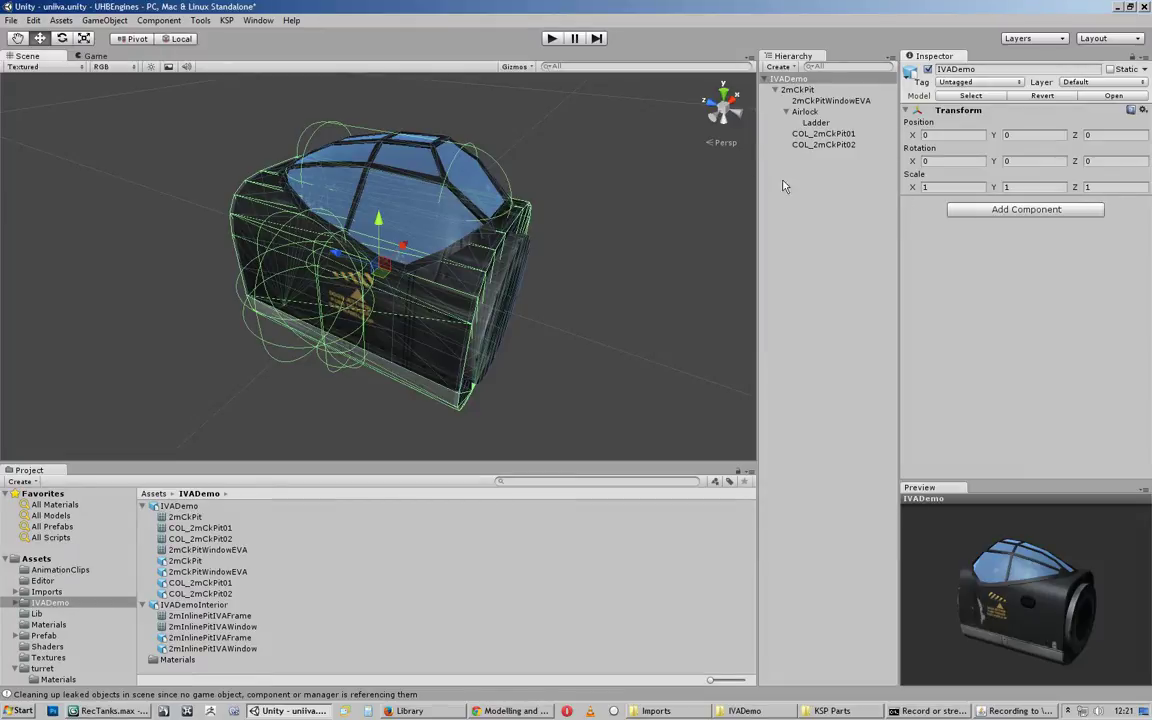
pyautogui.keyDown('alt'); pyautogui.moveTo(700, 126); pyautogui.dragTo(607, 211); pyautogui.keyUp('alt')
# Set the 2mCkPit cockpit's Y rotation to 180.
pyautogui.click(797, 89)
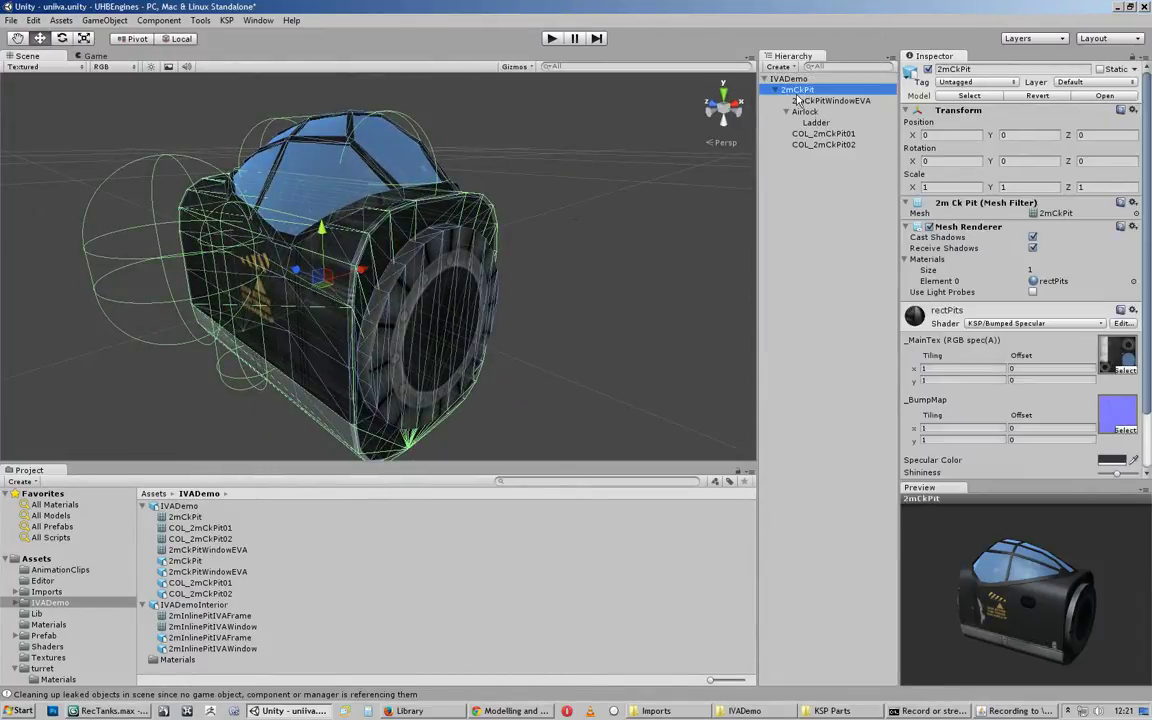
pyautogui.moveTo(307, 305); pyautogui.dragTo(698, 240)
pyautogui.click(1030, 161)
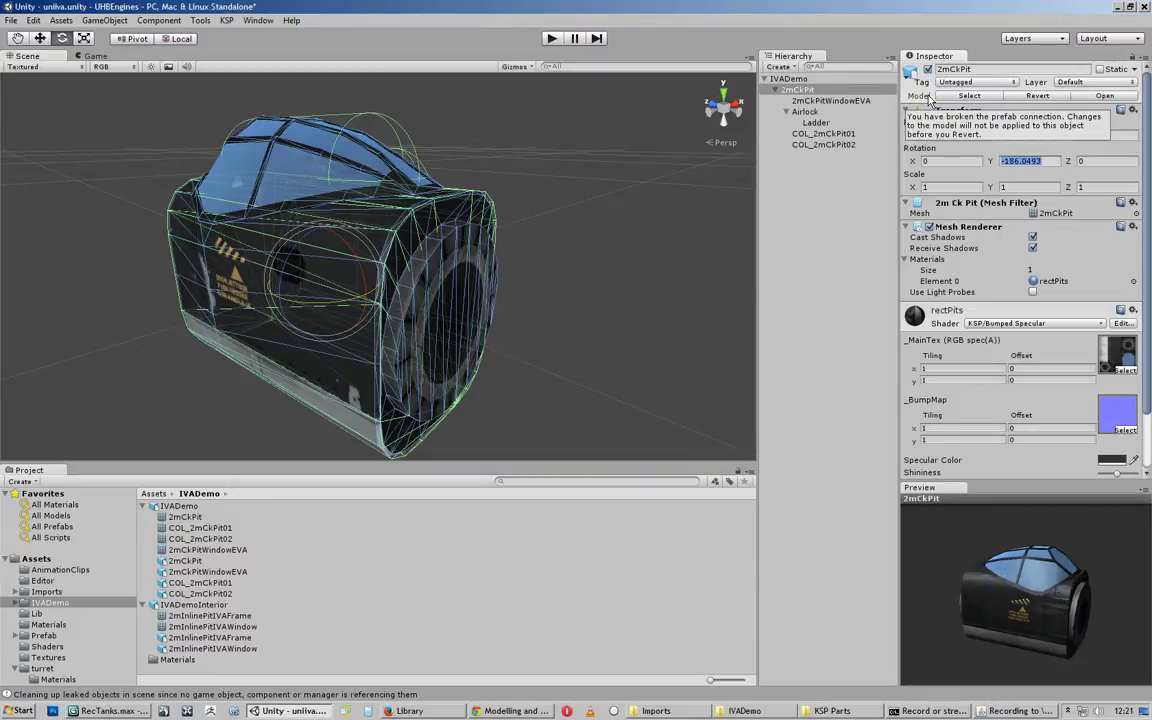
pyautogui.write('180')
pyautogui.press('Return')
# Undo the stray X rotation change so it stays at 90.
pyautogui.keyDown('alt'); pyautogui.moveTo(512, 314); pyautogui.dragTo(553, 270); pyautogui.keyUp('alt')
pyautogui.keyDown('alt'); pyautogui.moveTo(651, 294); pyautogui.dragTo(470, 310); pyautogui.keyUp('alt')
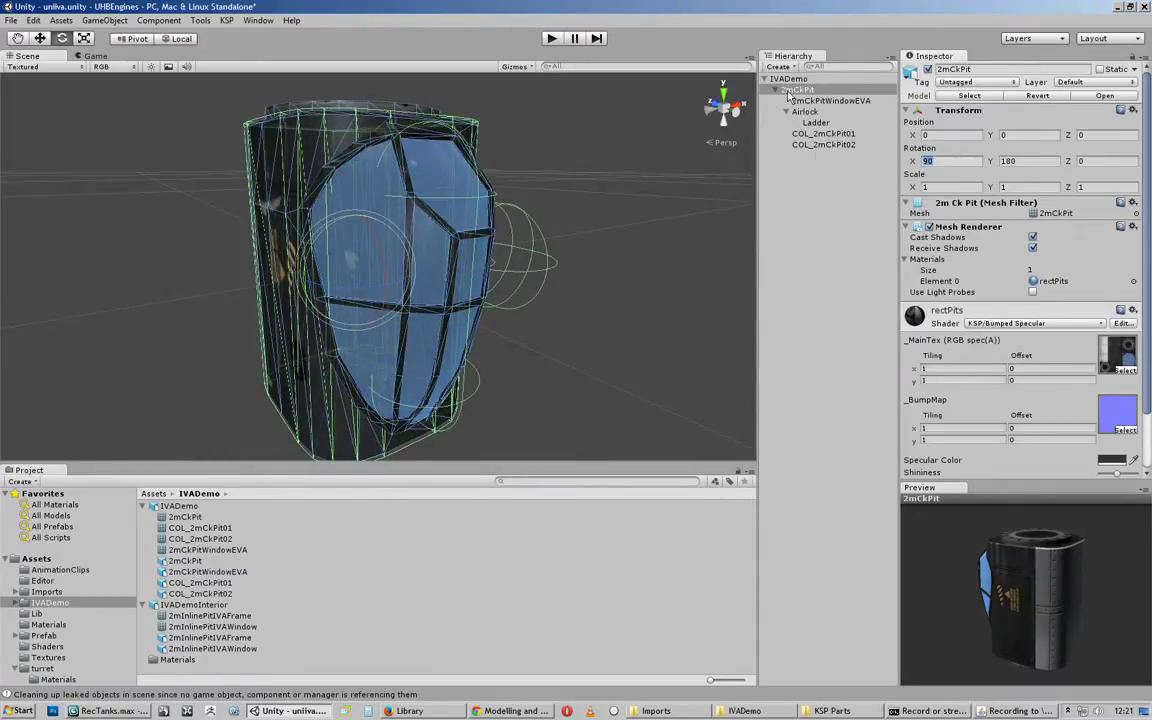
pyautogui.write('0')
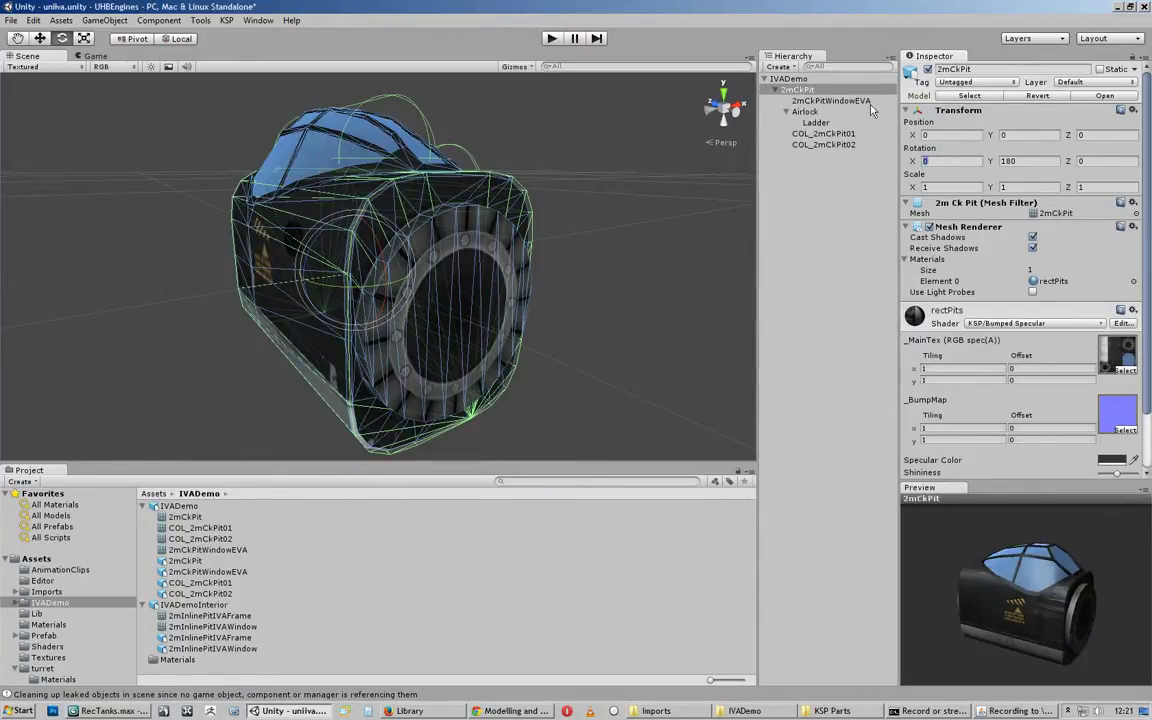
pyautogui.hotkey('ctrl', 'z')
pyautogui.press('q')
pyautogui.keyDown('alt'); pyautogui.moveTo(435, 283); pyautogui.dragTo(668, 157); pyautogui.keyUp('alt')
pyautogui.press('e')
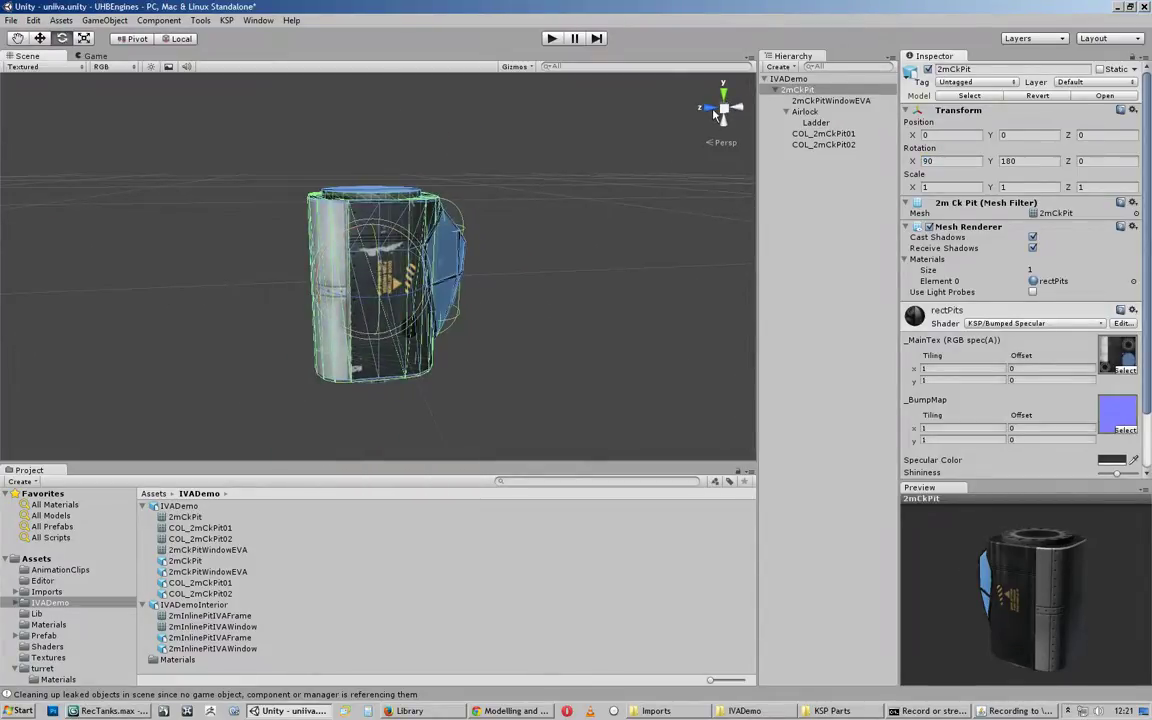
pyautogui.click(227, 283)
# Try tipping the cockpit onto its side with the Rotate tool and inspect the result.
pyautogui.keyDown('alt'); pyautogui.moveTo(609, 224); pyautogui.dragTo(450, 183); pyautogui.keyUp('alt')
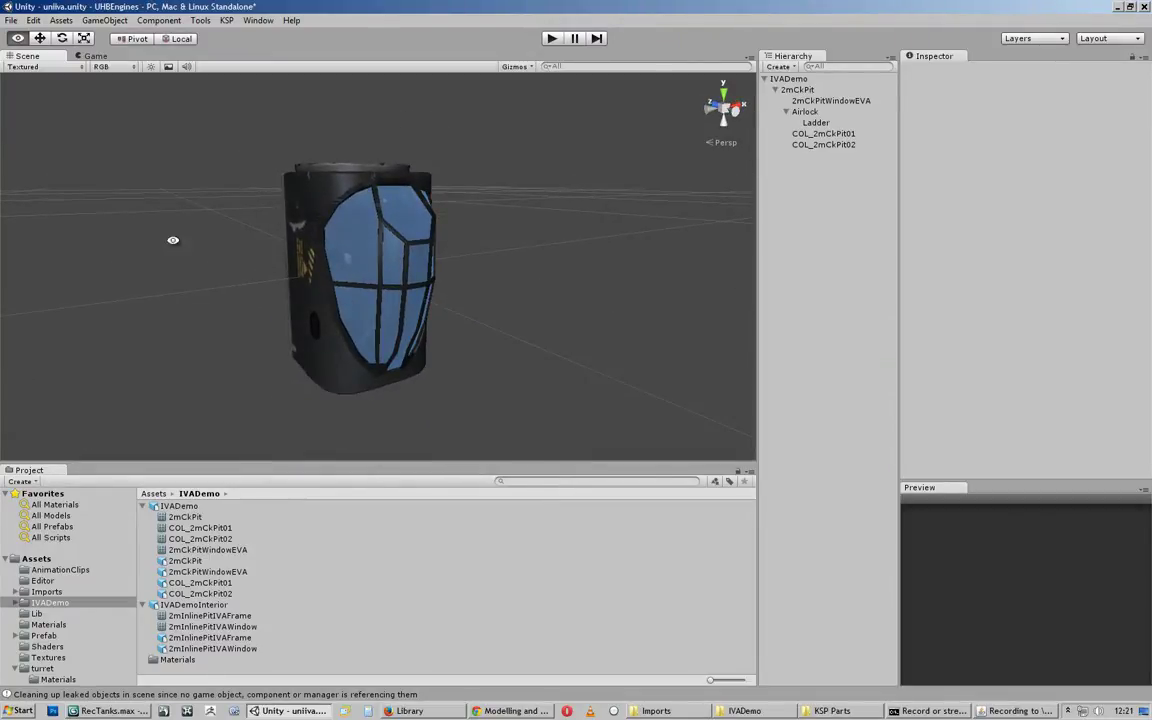
pyautogui.keyDown('alt'); pyautogui.moveTo(200, 260); pyautogui.dragTo(381, 274); pyautogui.keyUp('alt')
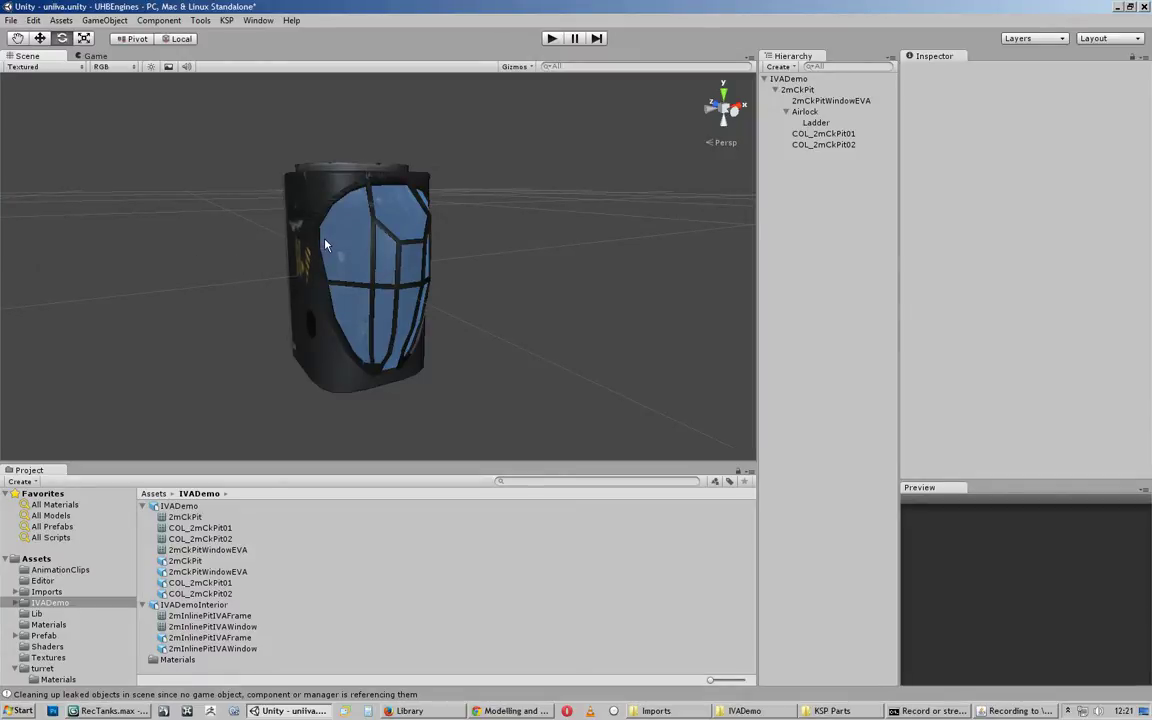
pyautogui.moveTo(154, 275)
pyautogui.keyDown('alt'); pyautogui.mouseDown()
pyautogui.moveTo(212, 275)
pyautogui.moveTo(175, 249)
pyautogui.moveTo(159, 270)
pyautogui.mouseUp(); pyautogui.keyUp('alt')
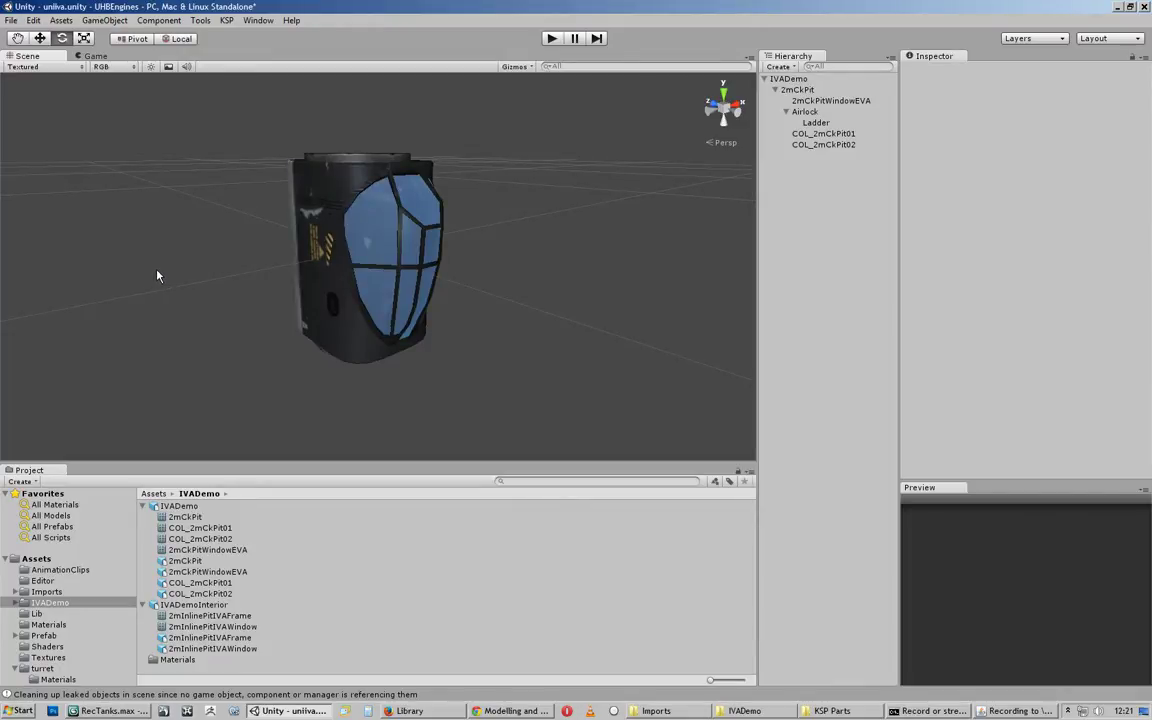
pyautogui.click(788, 78)
pyautogui.keyDown('alt'); pyautogui.moveTo(509, 224); pyautogui.dragTo(672, 203); pyautogui.keyUp('alt')
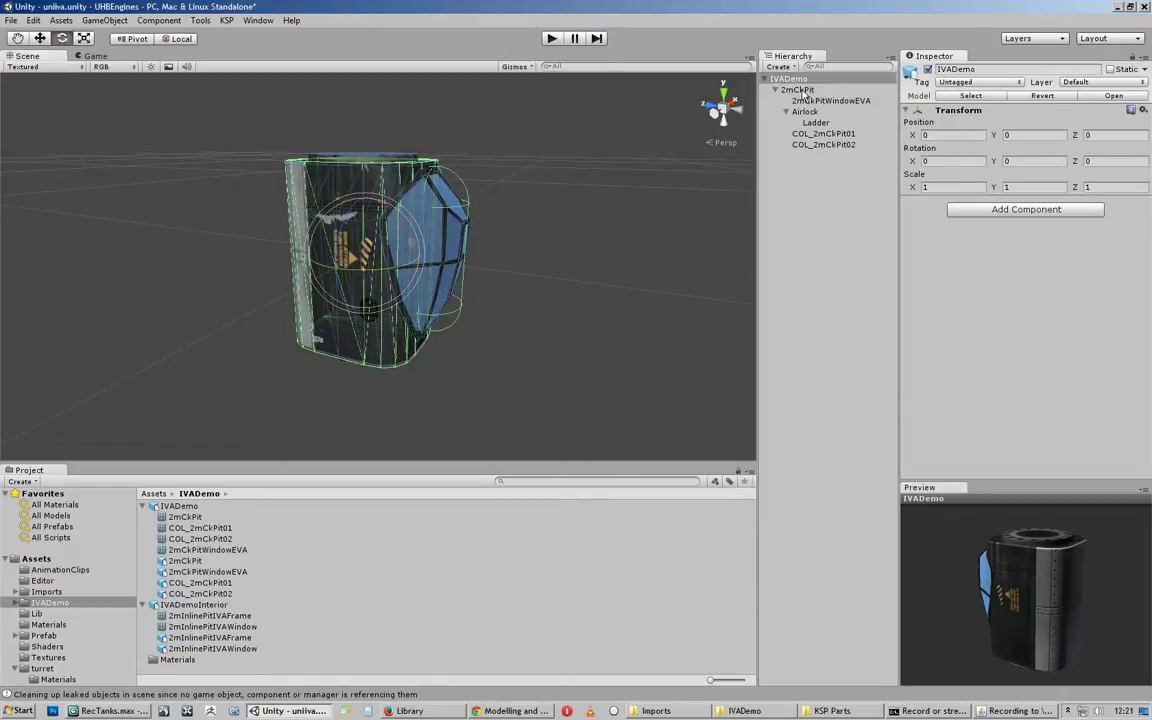
pyautogui.click(517, 243)
pyautogui.click(798, 93)
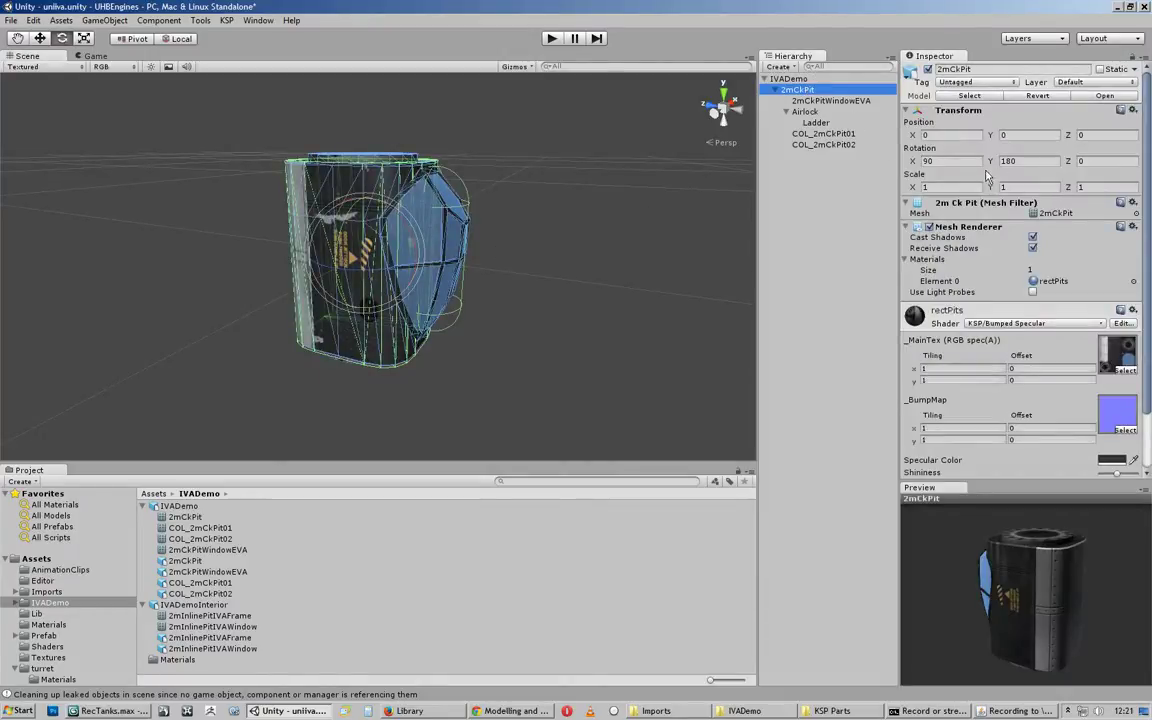
pyautogui.moveTo(406, 228); pyautogui.dragTo(235, 145)
pyautogui.click(565, 190)
pyautogui.keyDown('alt'); pyautogui.moveTo(565, 190); pyautogui.dragTo(640, 255); pyautogui.keyUp('alt')
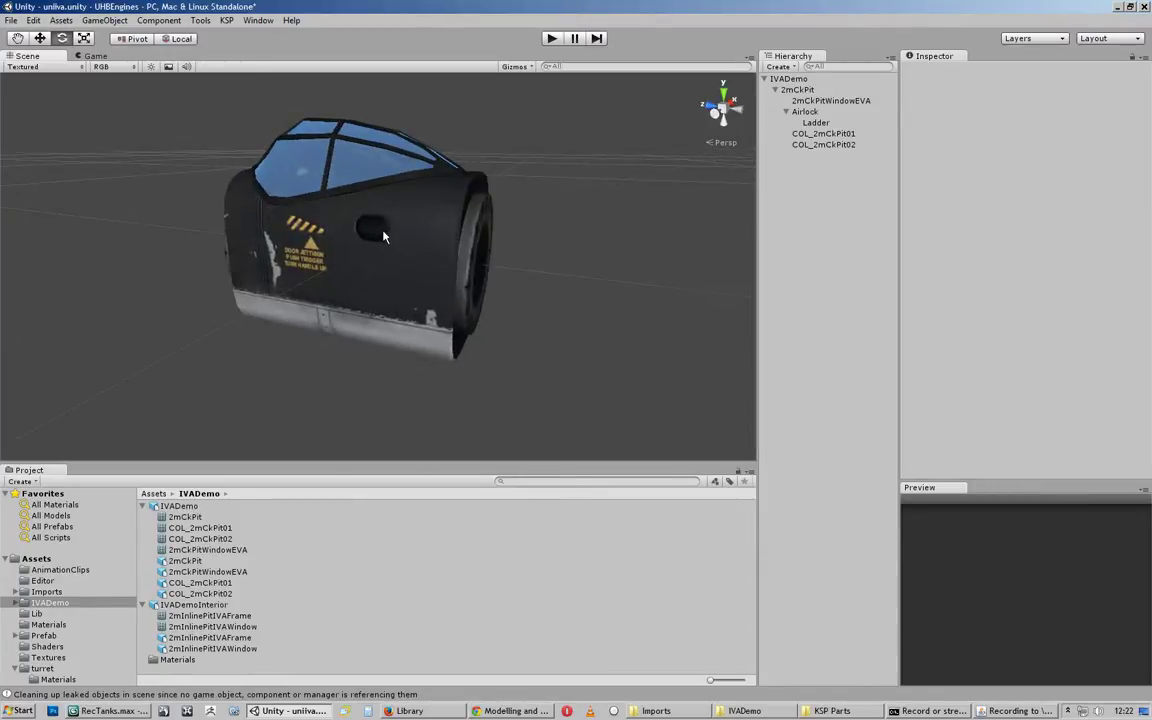
# Undo and redo recent changes to return the cockpit to its upright orientation.
pyautogui.click(790, 79)
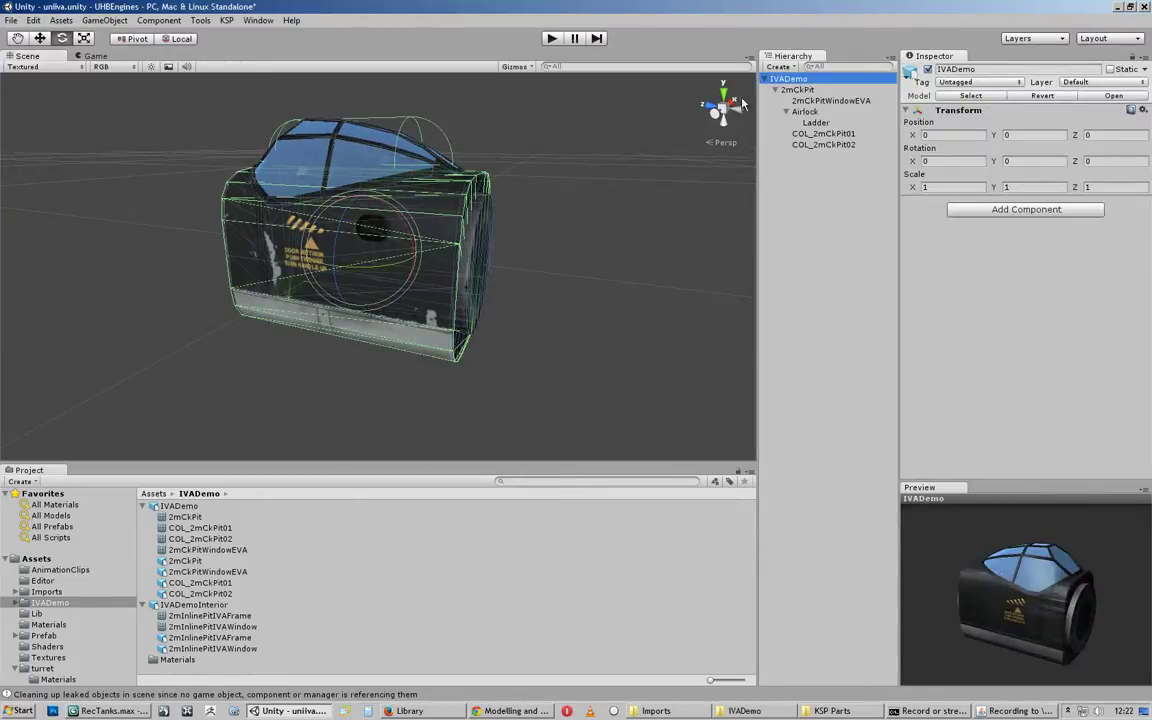
pyautogui.click(370, 255)
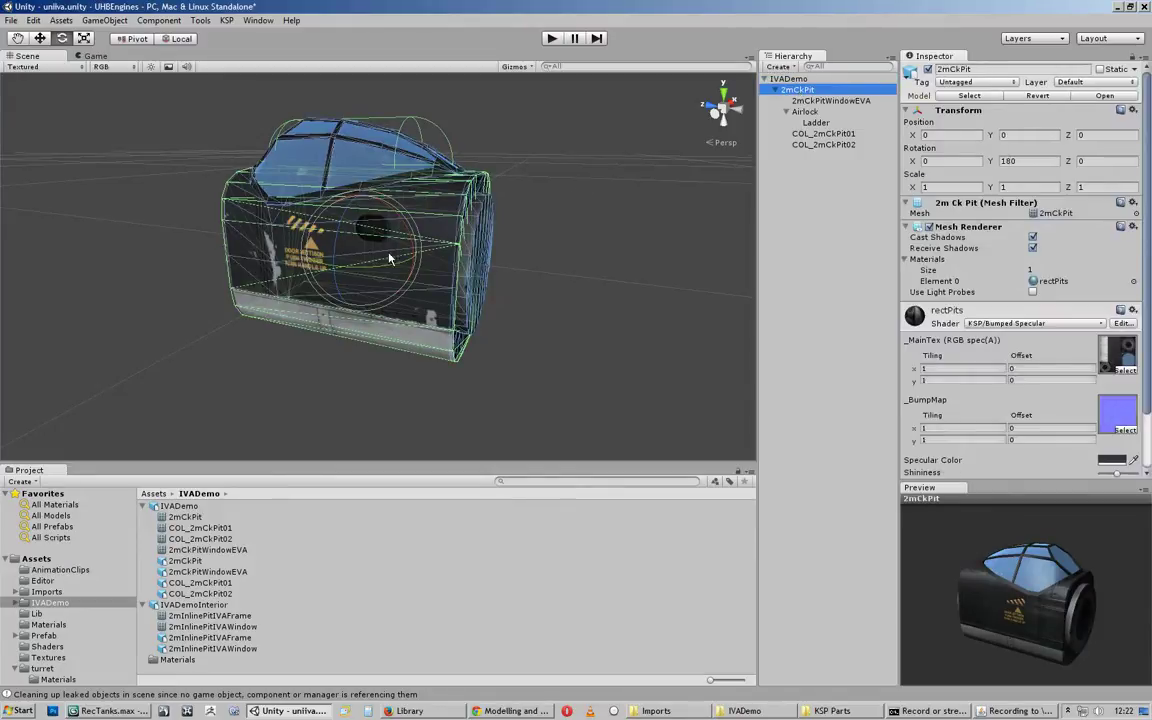
pyautogui.press('w')
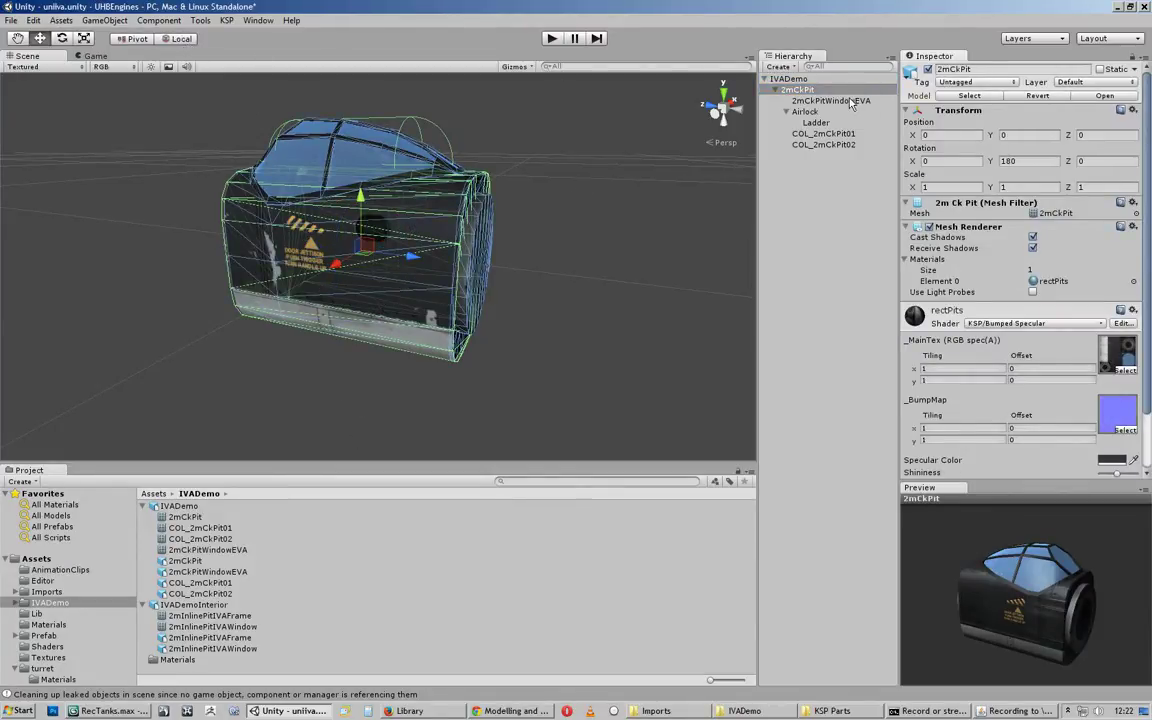
pyautogui.hotkey('ctrl', 'z')
pyautogui.hotkey('ctrl', 'z')
pyautogui.hotkey('ctrl', 'y')
pyautogui.hotkey('ctrl', 'y')
pyautogui.press('z')
pyautogui.hotkey('ctrl', 'y')
pyautogui.hotkey('ctrl', 'y')
# Try tilting the cockpit forward, then undo it to keep rotation 90, 180, 0.
pyautogui.press('e')
pyautogui.moveTo(378, 187); pyautogui.dragTo(244, 155)
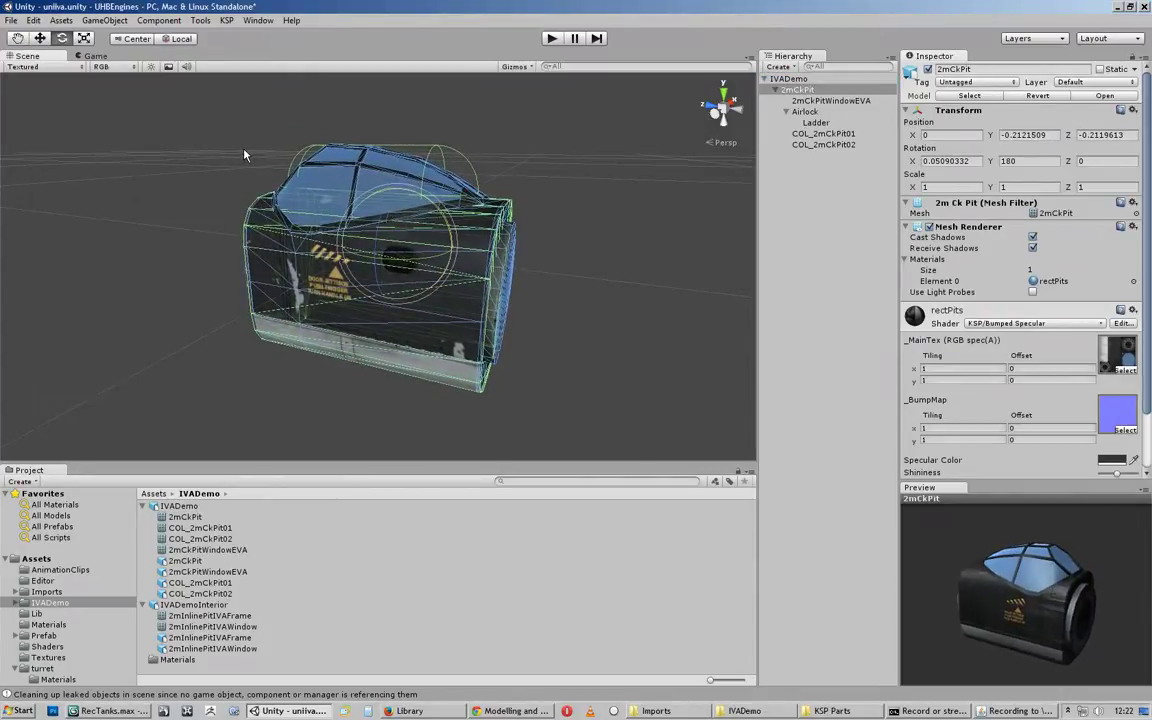
pyautogui.hotkey('ctrl', 'z')
pyautogui.hotkey('ctrl', 'z')
pyautogui.hotkey('ctrl', 'y')
pyautogui.hotkey('ctrl', 'y')
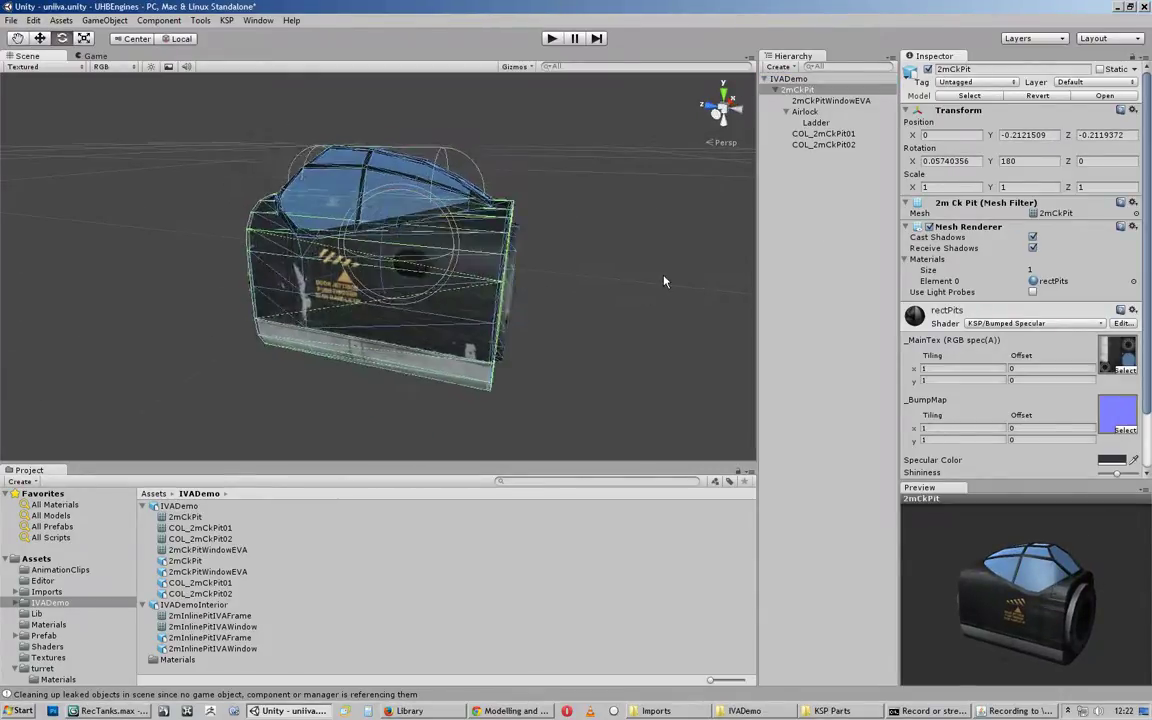
pyautogui.hotkey('ctrl', 'z')
pyautogui.hotkey('ctrl', 'z')
pyautogui.hotkey('ctrl', 'z')
pyautogui.hotkey('ctrl', 'z')
pyautogui.hotkey('ctrl', 'z')
pyautogui.hotkey('ctrl', 'z')
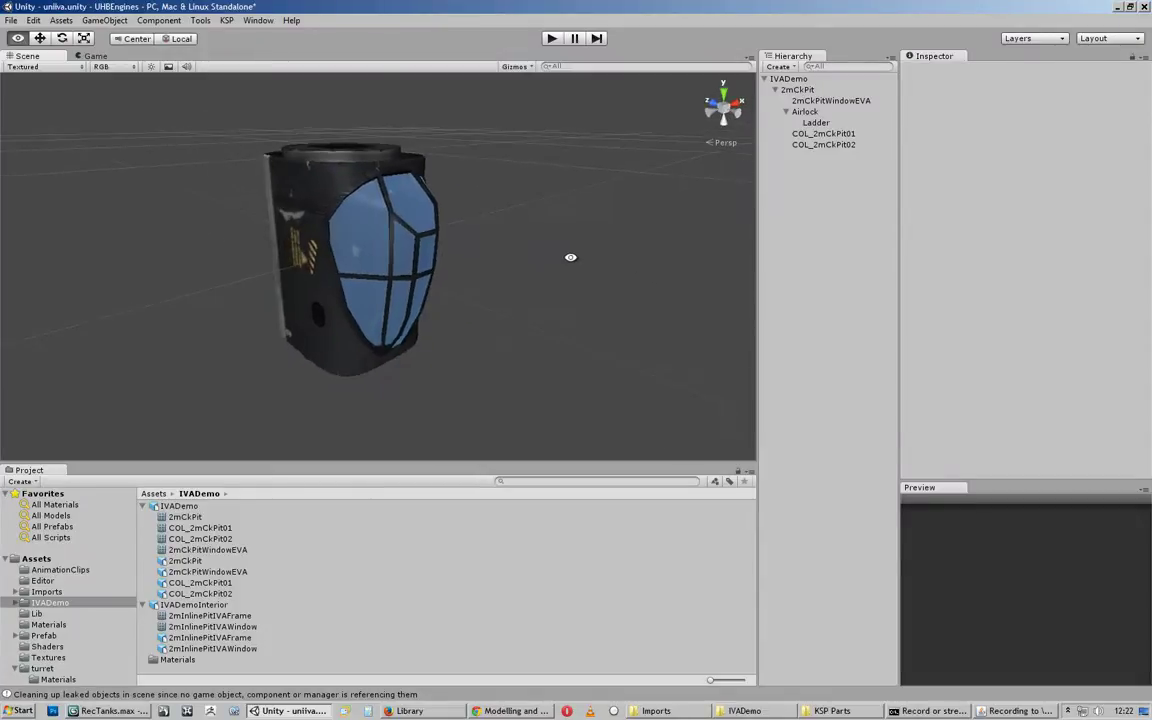
pyautogui.keyDown('alt'); pyautogui.moveTo(588, 272); pyautogui.dragTo(716, 197); pyautogui.keyUp('alt')
# Add a Part Tools component to IVADemo with model name IVADemoExt.
pyautogui.click(789, 78)
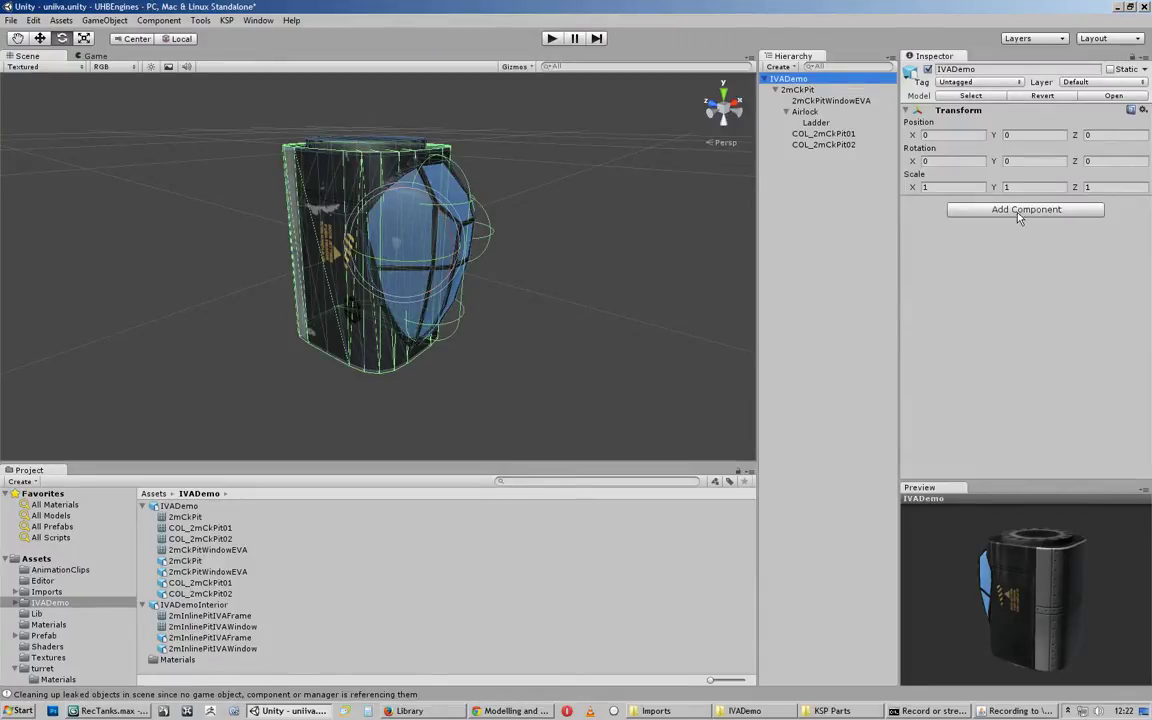
pyautogui.click(1019, 210)
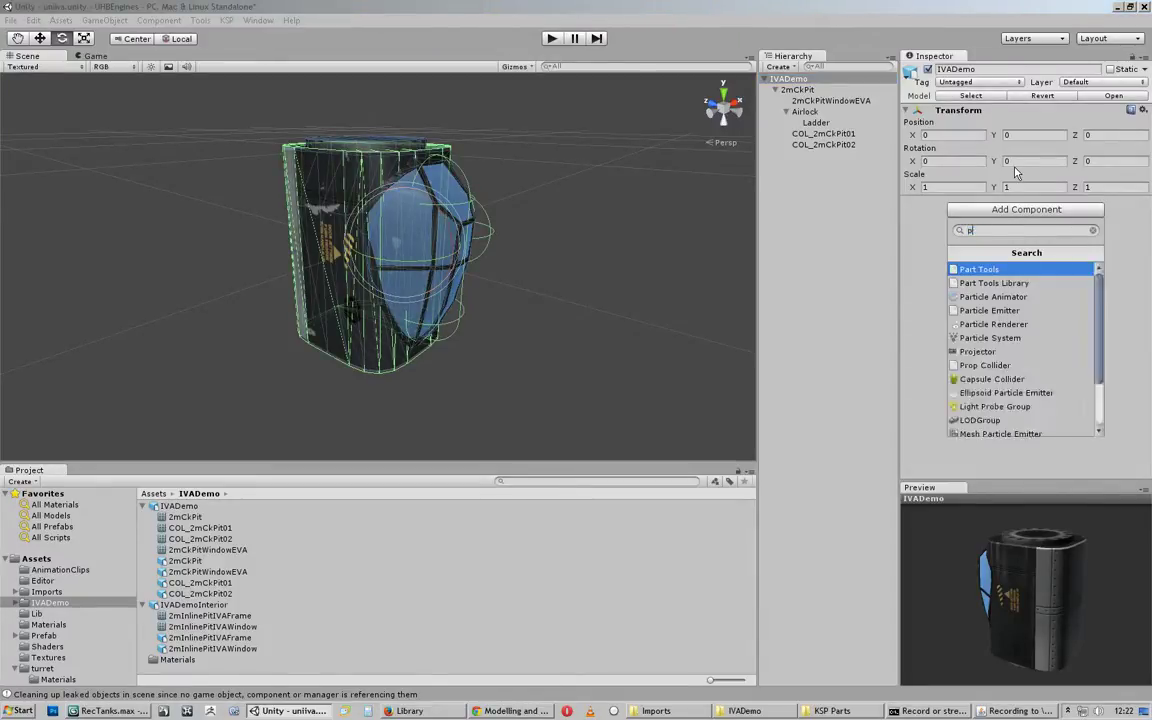
pyautogui.write('part')
pyautogui.press('Return')
pyautogui.click(1034, 216)
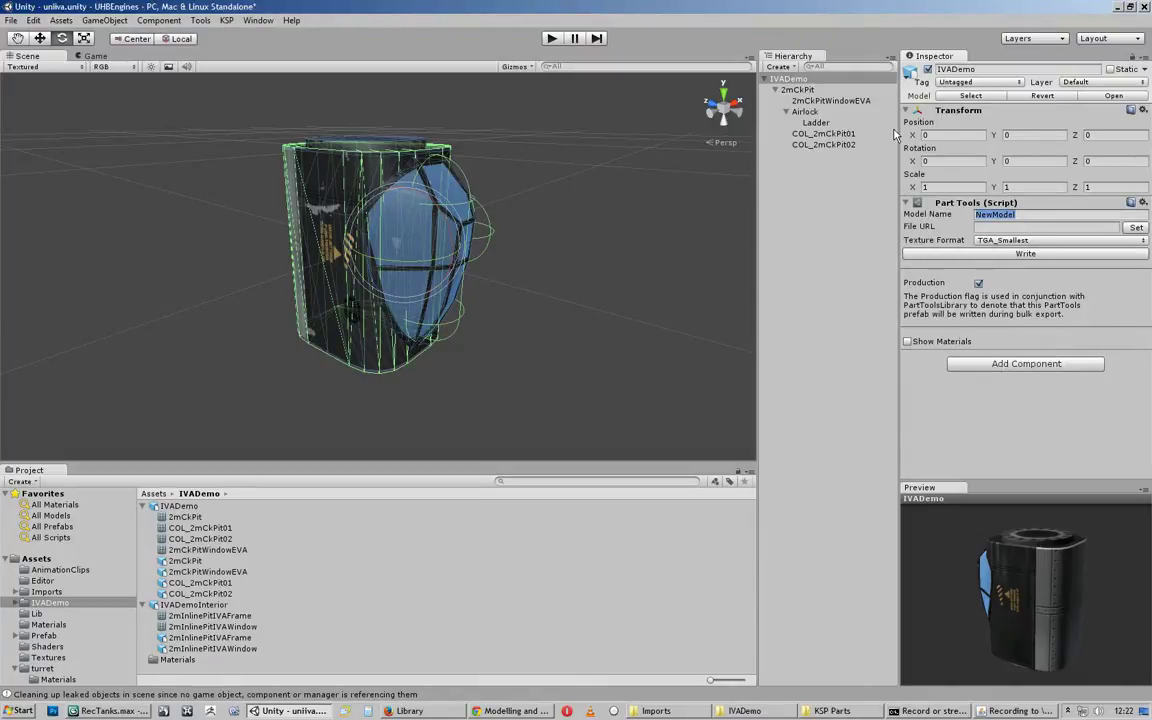
pyautogui.write('IVADemop')
pyautogui.press('BackSpace')
# Create a GameData/IVADemo folder and set it as the export File URL.
pyautogui.click(1136, 229)
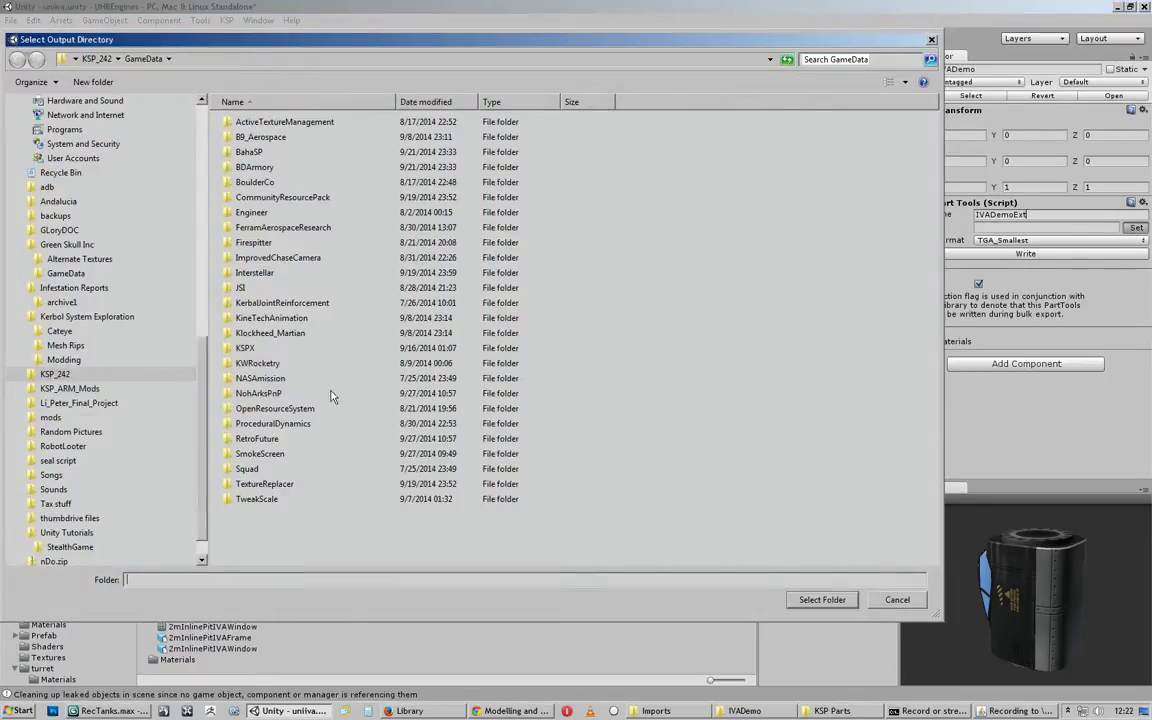
pyautogui.click(100, 82)
pyautogui.write('IVADemop')
pyautogui.press('BackSpace')
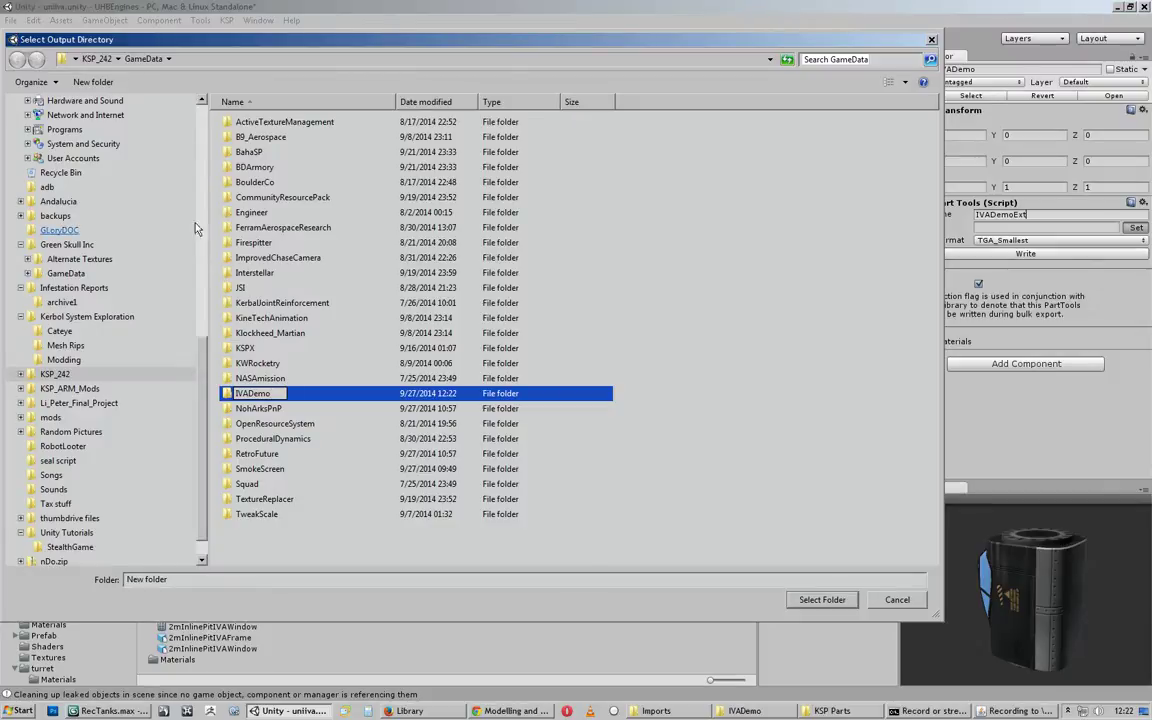
pyautogui.press('Return')
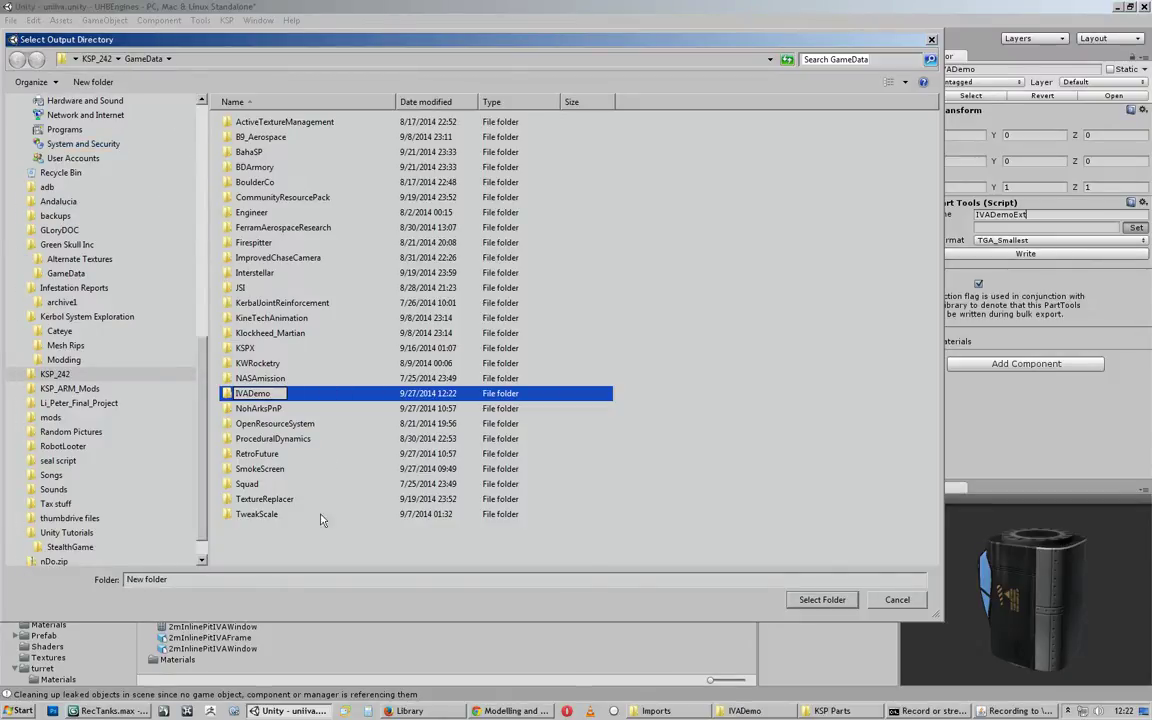
pyautogui.click(310, 557)
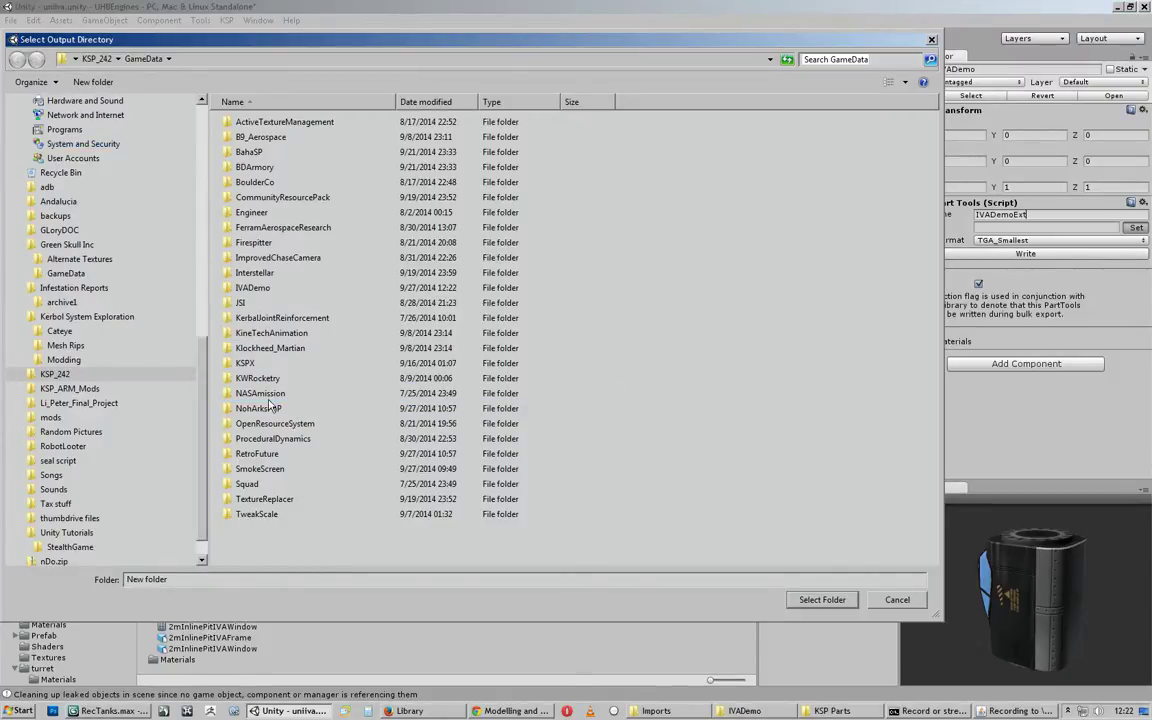
pyautogui.doubleClick(252, 287)
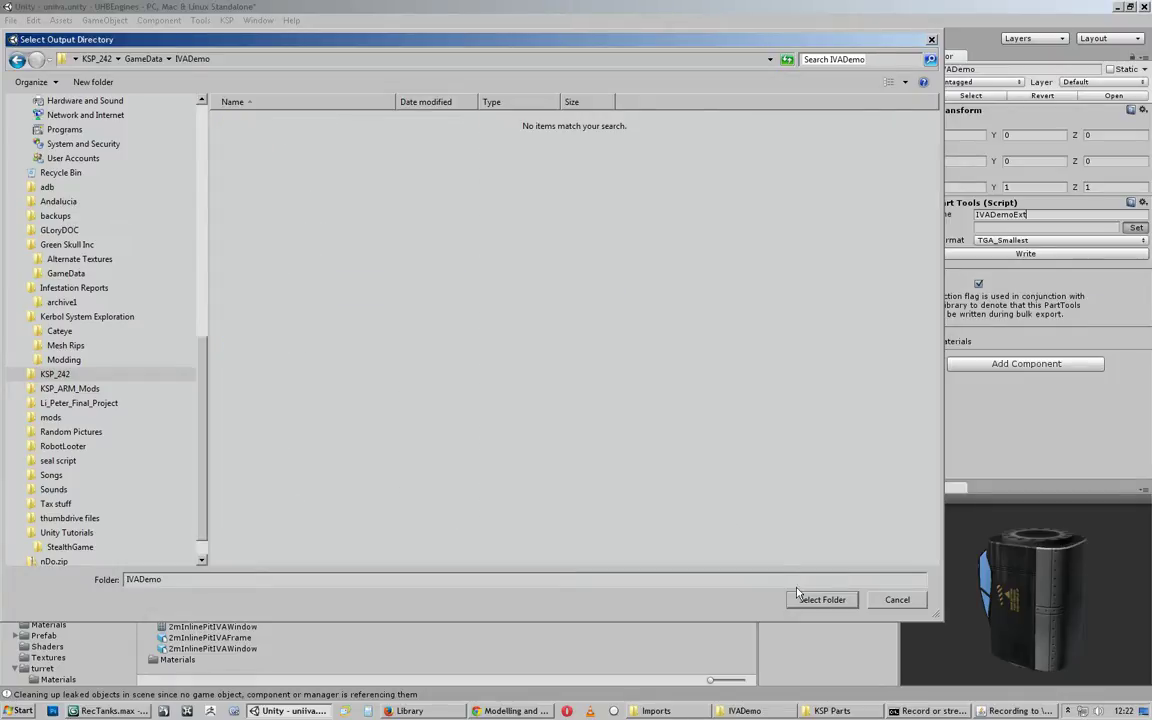
pyautogui.click(820, 599)
pyautogui.click(1065, 241)
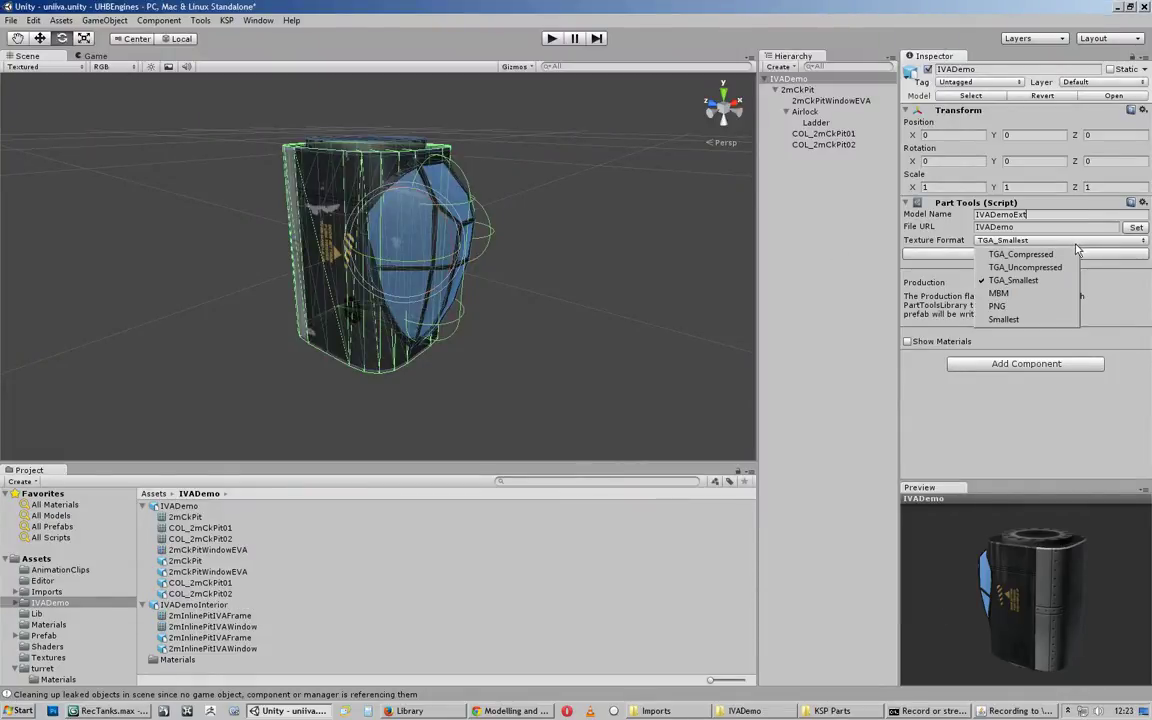
# Keep PNG as the texture format and write the model as IVADemoExt.mu.
pyautogui.click(1033, 306)
pyautogui.click(1060, 241)
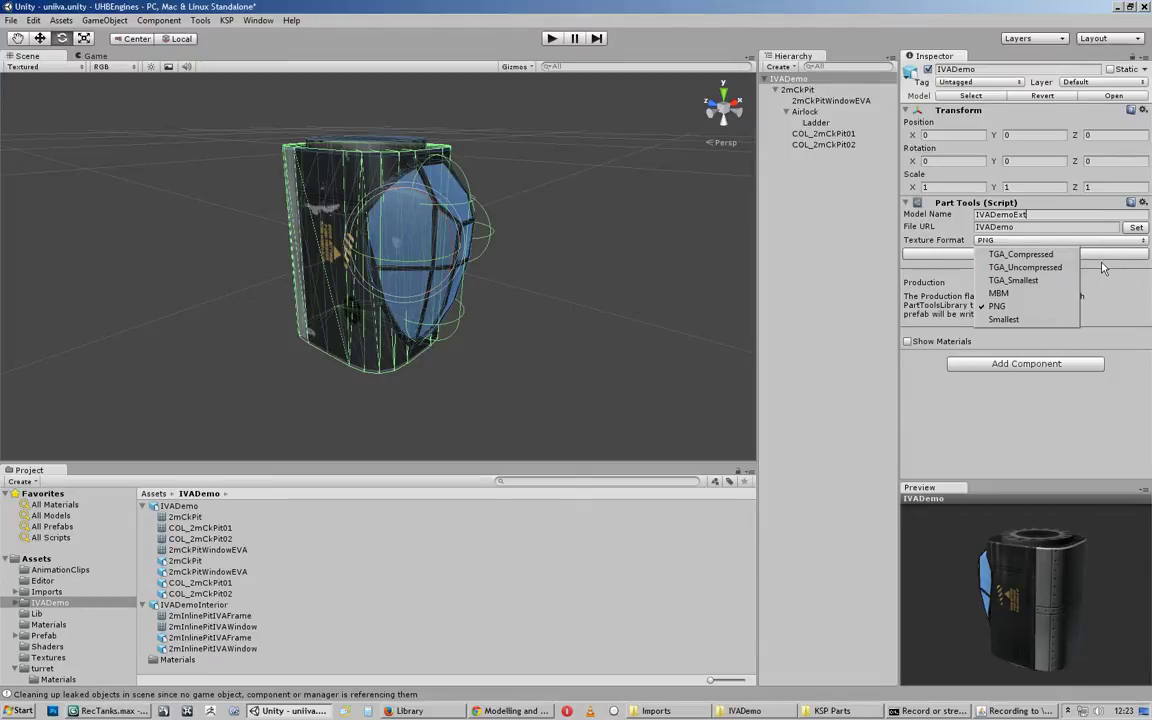
pyautogui.click(1060, 438)
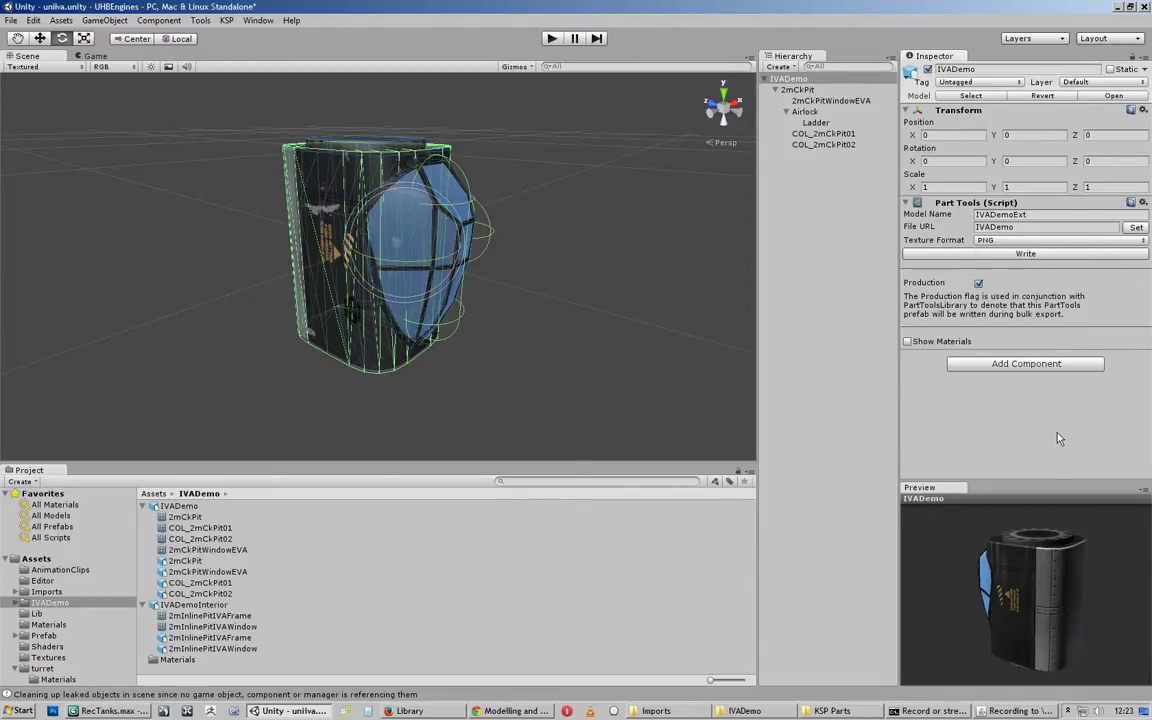
pyautogui.click(1026, 255)
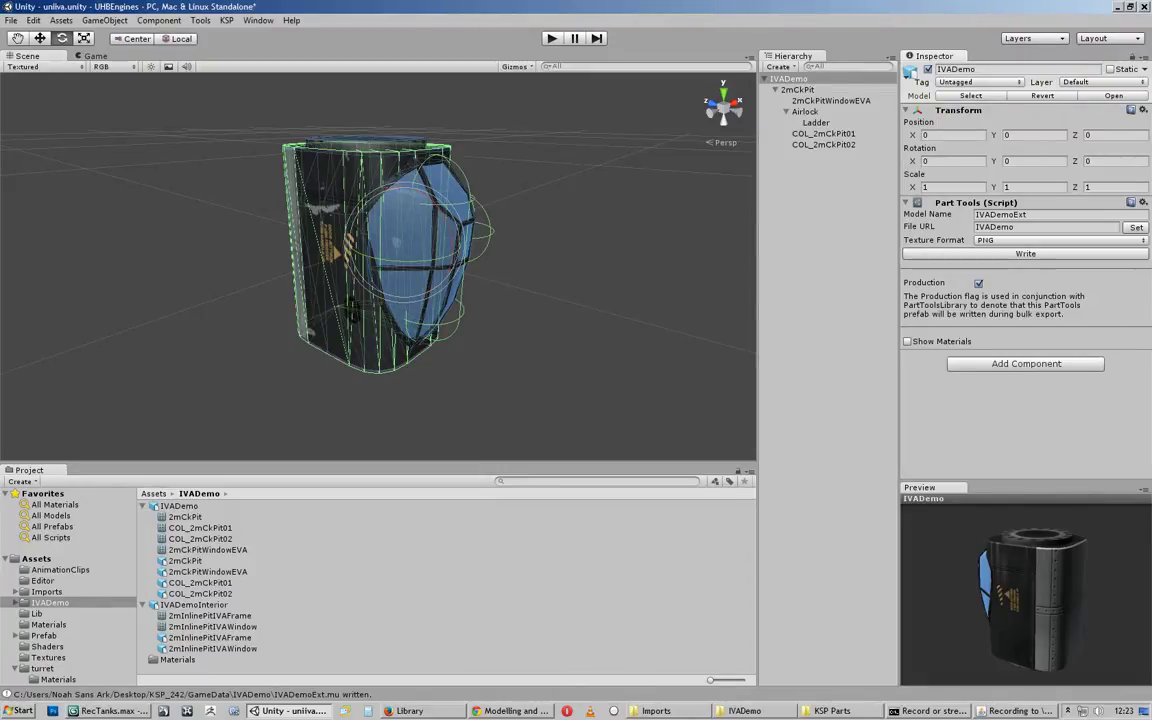
# Check the Console messages for the written model and rectCkPit_NRM texture, then close it.
pyautogui.hotkey('ctrl', 'shift', 'c')
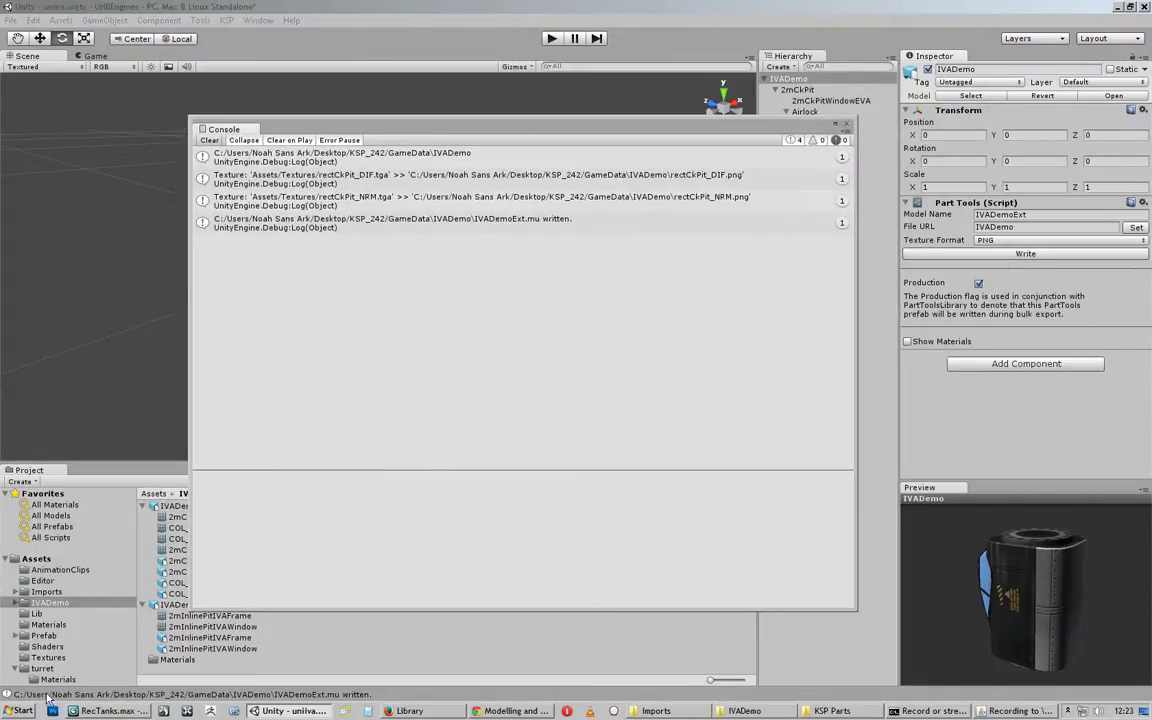
pyautogui.click(93, 697)
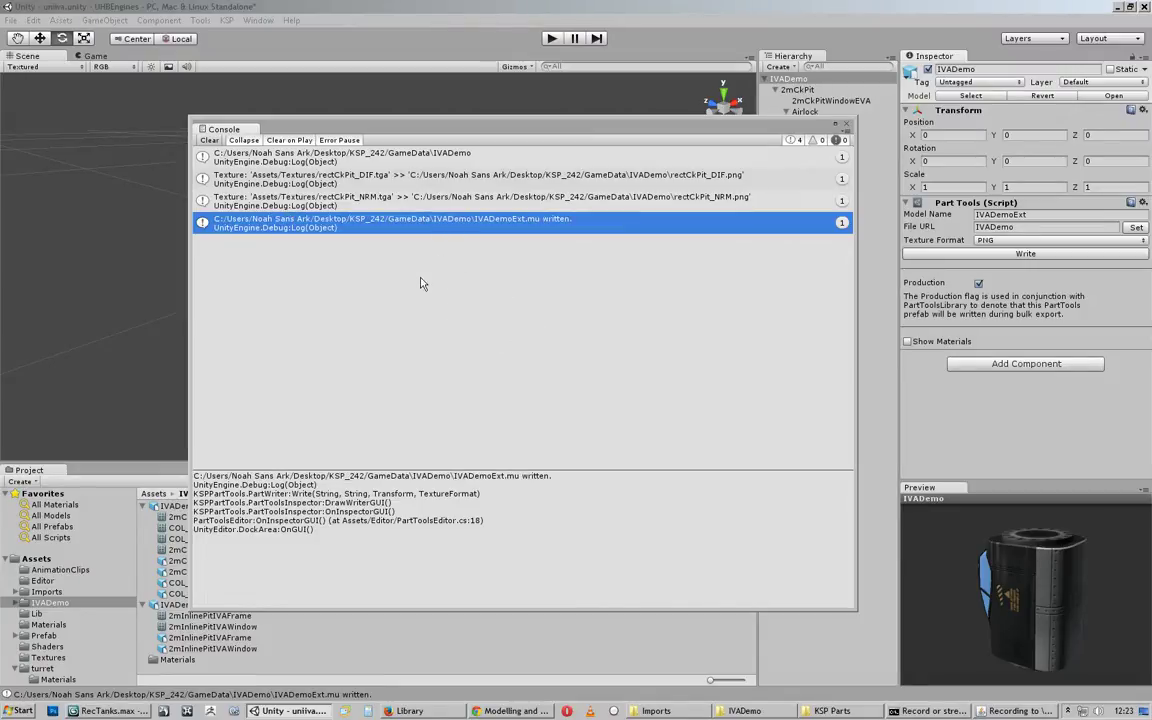
pyautogui.click(552, 201)
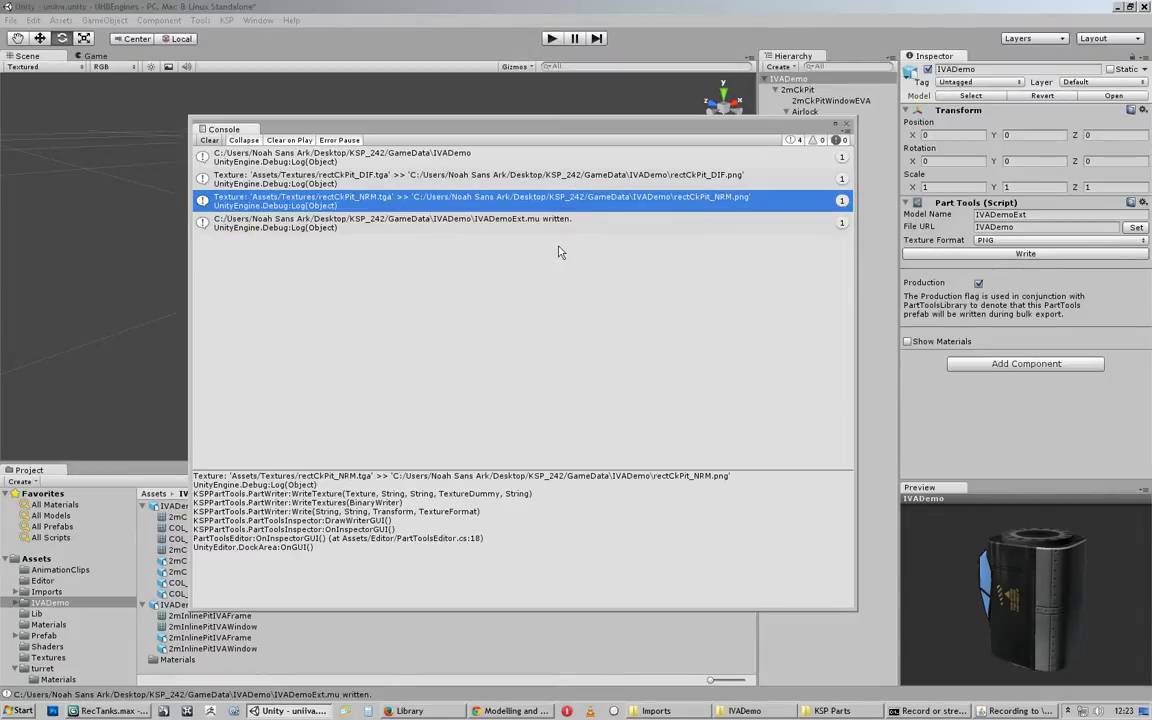
pyautogui.click(845, 124)
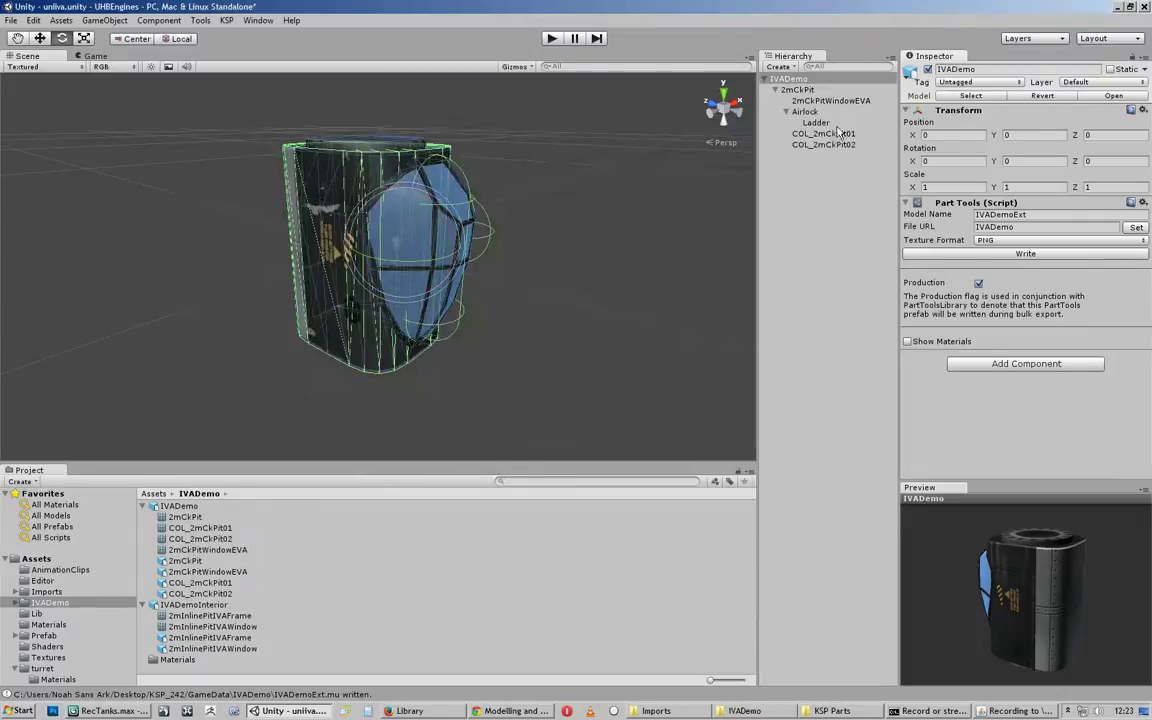
# Drag the IVADemoInterior model from the Project panel into the scene.
pyautogui.click(318, 442)
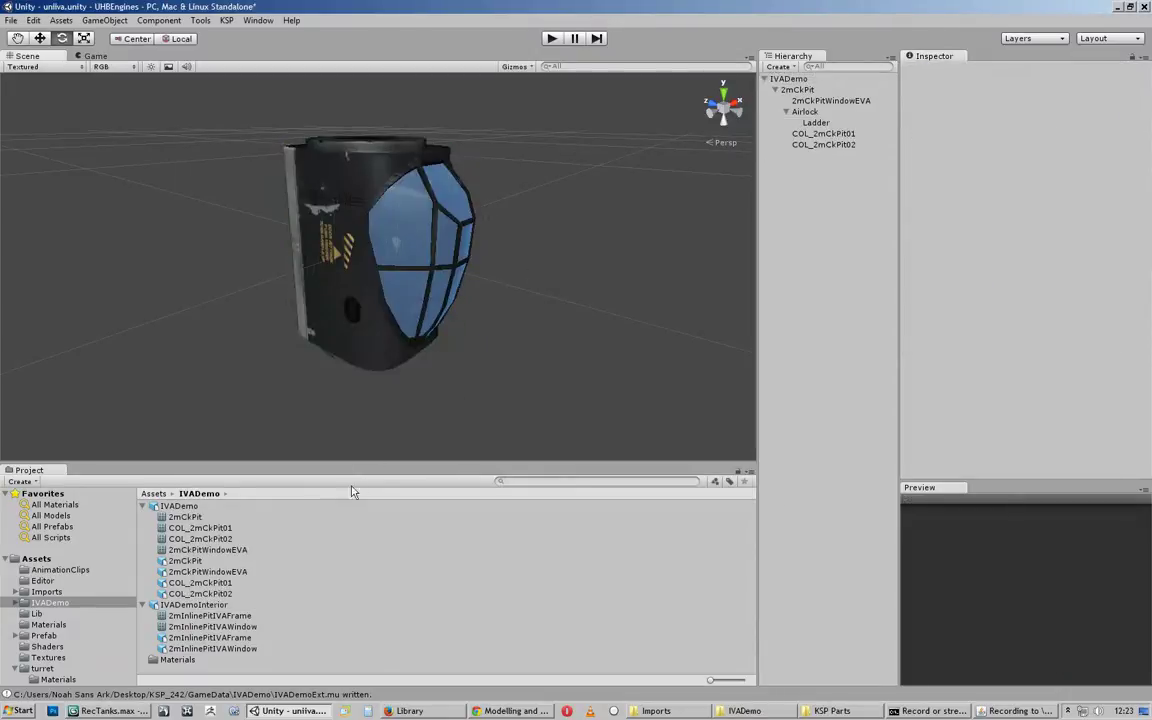
pyautogui.click(194, 604)
pyautogui.click(800, 90)
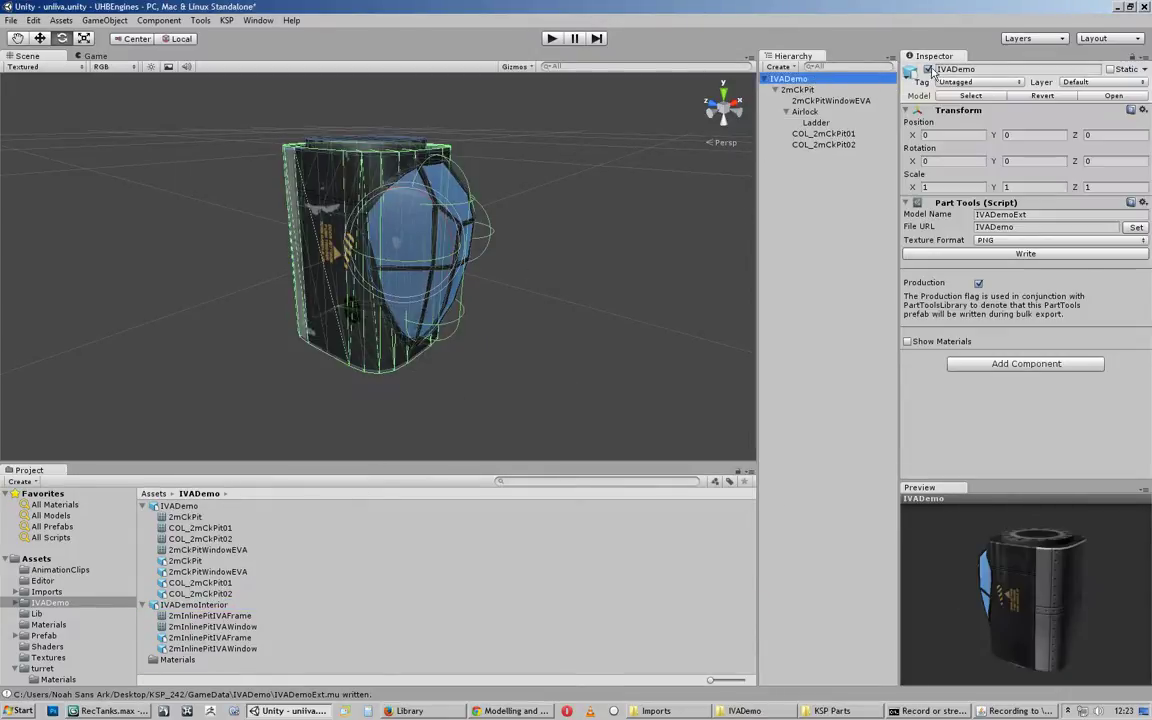
pyautogui.click(205, 604)
pyautogui.moveTo(213, 621); pyautogui.dragTo(800, 387)
pyautogui.keyDown('alt'); pyautogui.moveTo(598, 262); pyautogui.dragTo(680, 290); pyautogui.keyUp('alt')
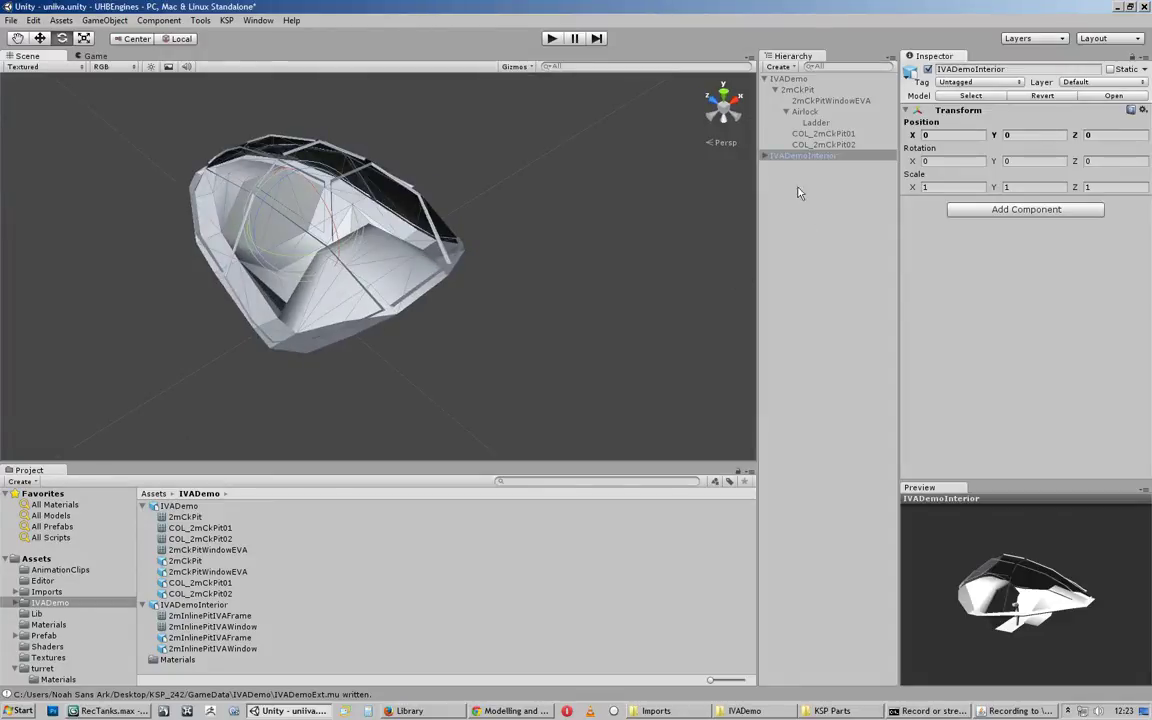
# Give the 2mInlinePitIVAFrame part the rectPits material.
pyautogui.click(765, 156)
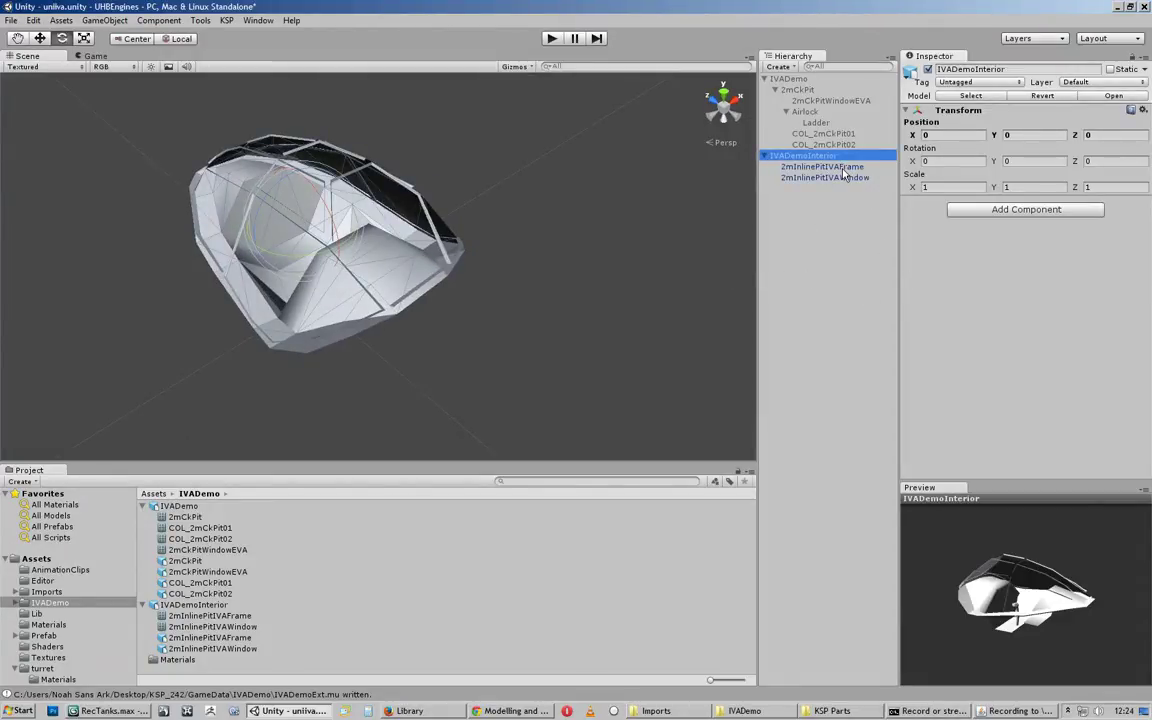
pyautogui.click(822, 167)
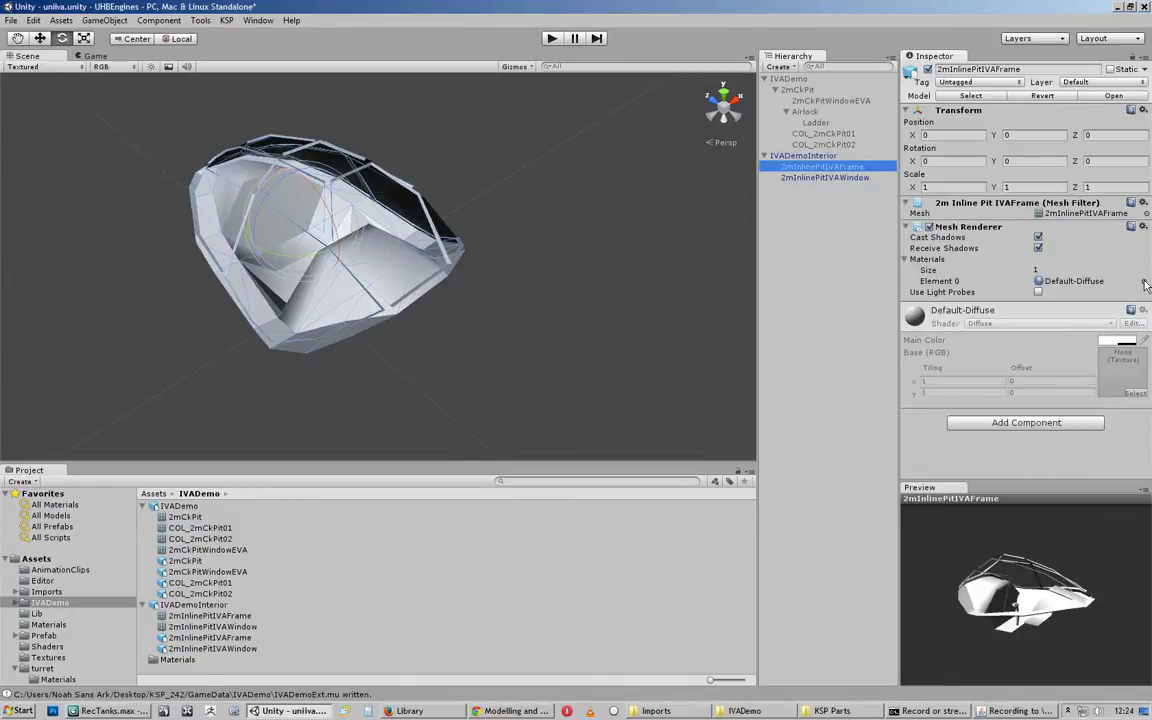
pyautogui.click(1144, 282)
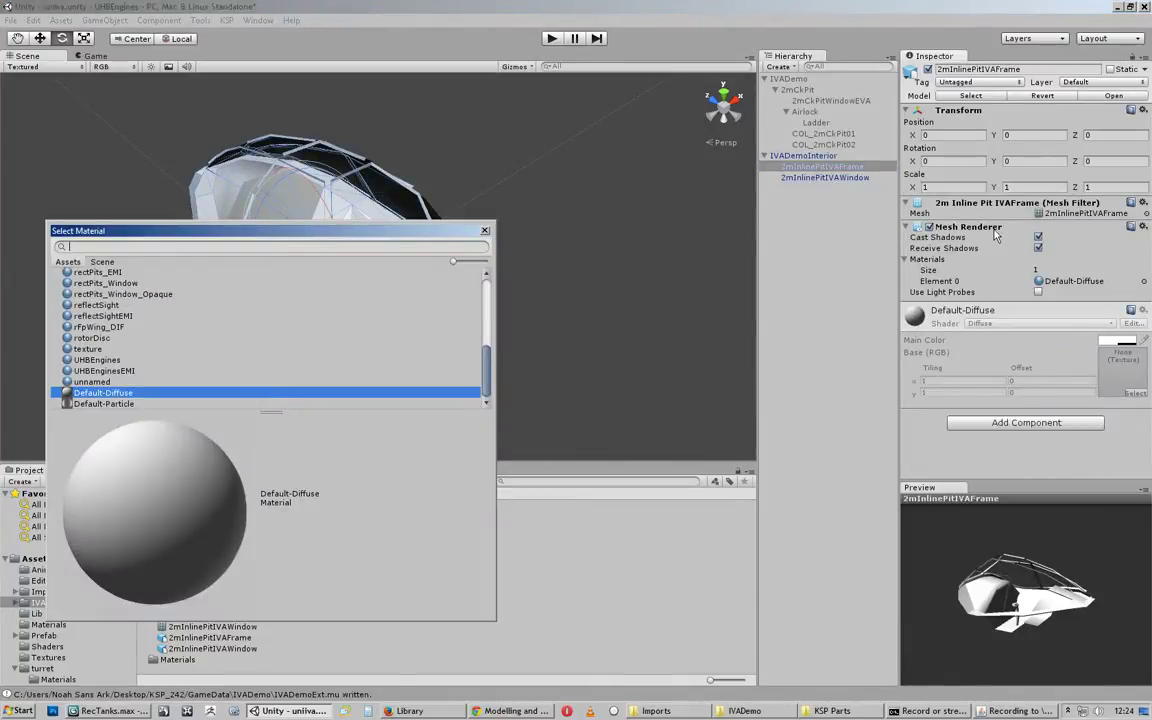
pyautogui.write('rec')
pyautogui.press('Down')
pyautogui.press('Down')
pyautogui.press('Down')
pyautogui.press('Return')
# Assign the rectPits_Window material to the 2mInlinePitIVAWindow part.
pyautogui.click(541, 355)
pyautogui.keyDown('alt'); pyautogui.moveTo(541, 355); pyautogui.dragTo(432, 301); pyautogui.keyUp('alt')
pyautogui.scroll(5, 625, 321)
pyautogui.moveTo(625, 321); pyautogui.dragTo(585, 330, button='middle')
pyautogui.scroll(-8, 429, 285)
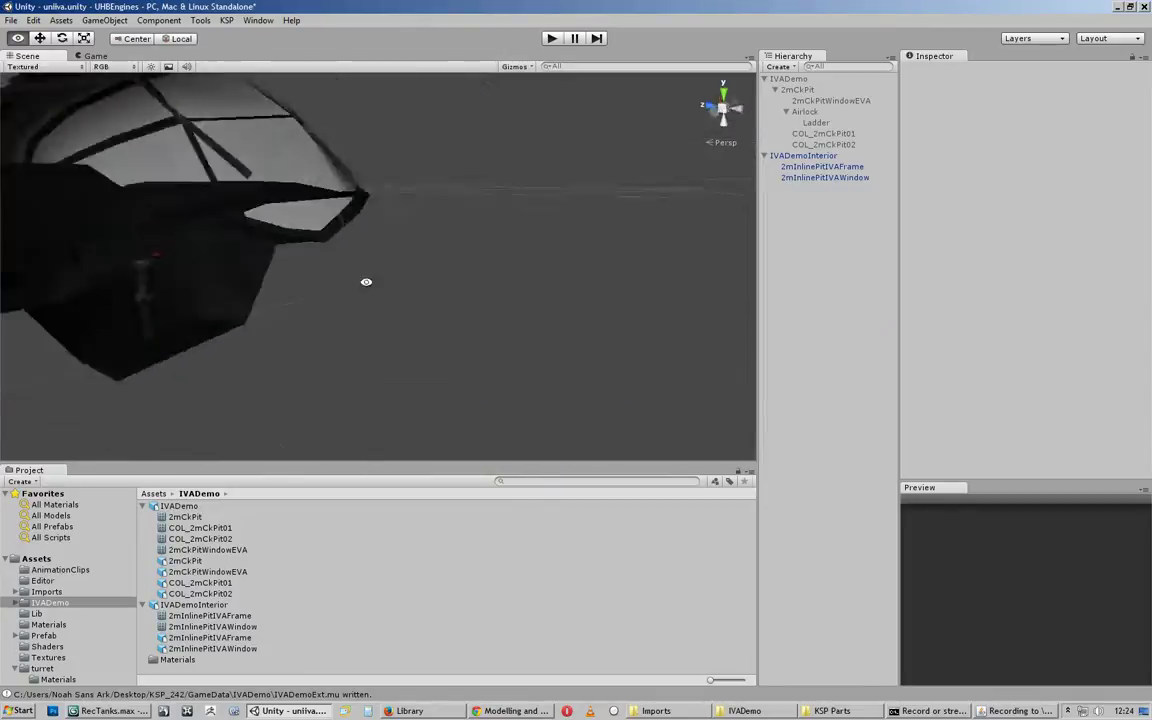
pyautogui.click(826, 178)
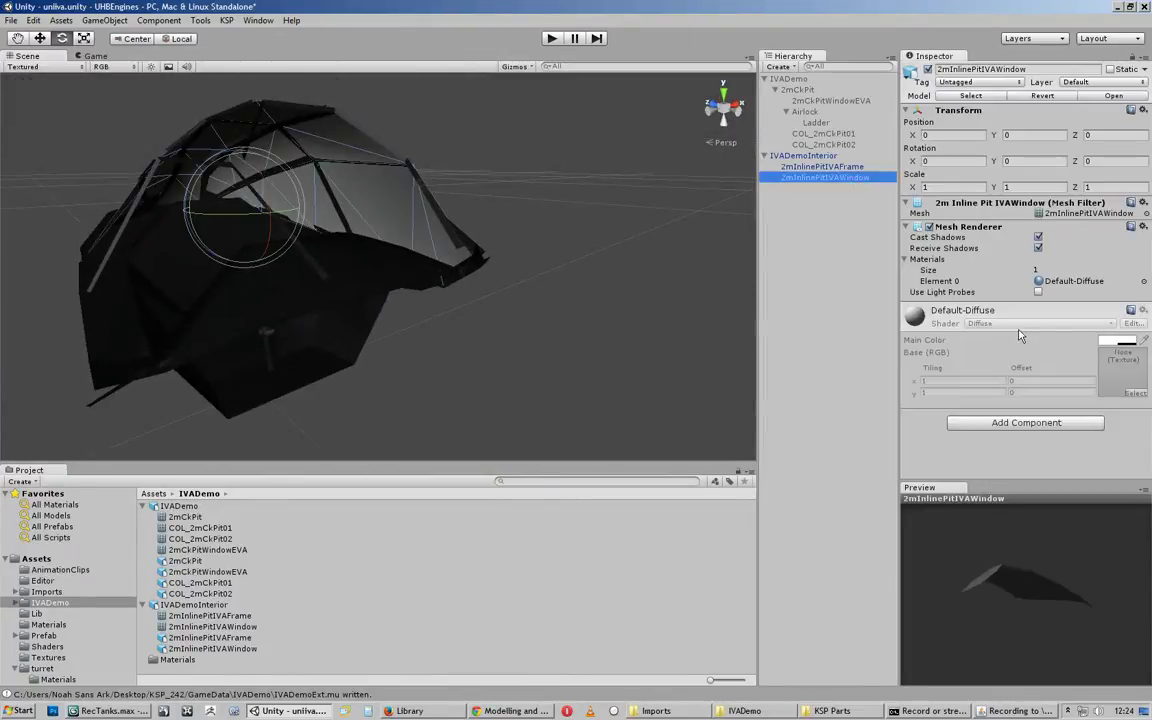
pyautogui.click(1143, 281)
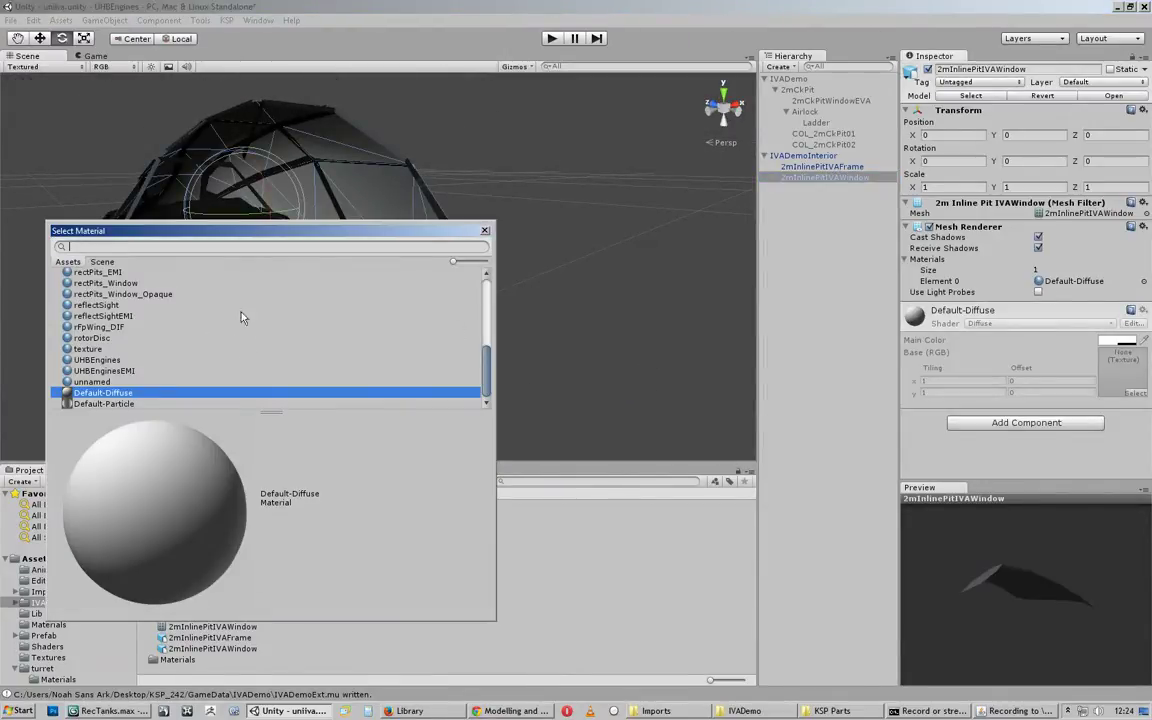
pyautogui.doubleClick(169, 283)
# View the cockpit from the side and bring up the window material's shader choices.
pyautogui.click(489, 260)
pyautogui.keyDown('alt'); pyautogui.moveTo(489, 260); pyautogui.dragTo(754, 282); pyautogui.keyUp('alt')
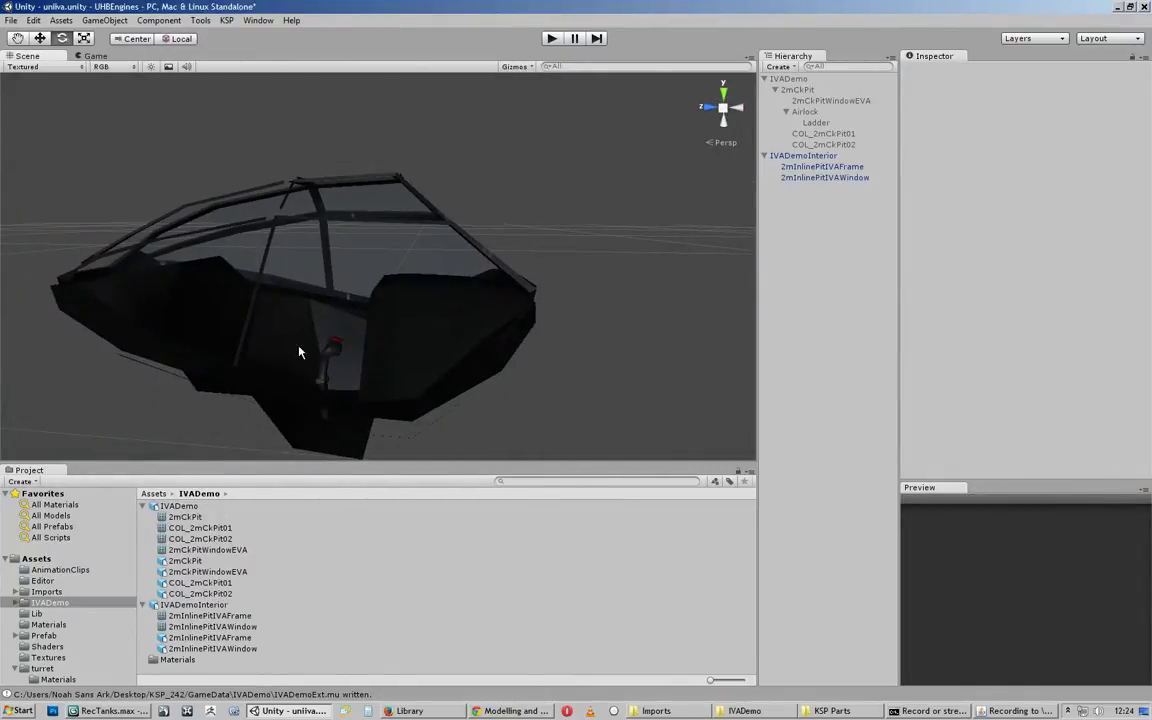
pyautogui.press('alt')
pyautogui.click(825, 177)
pyautogui.keyDown('alt'); pyautogui.moveTo(527, 260); pyautogui.dragTo(658, 360); pyautogui.keyUp('alt')
pyautogui.scroll(5, 604, 303)
pyautogui.scroll(-3, 676, 278)
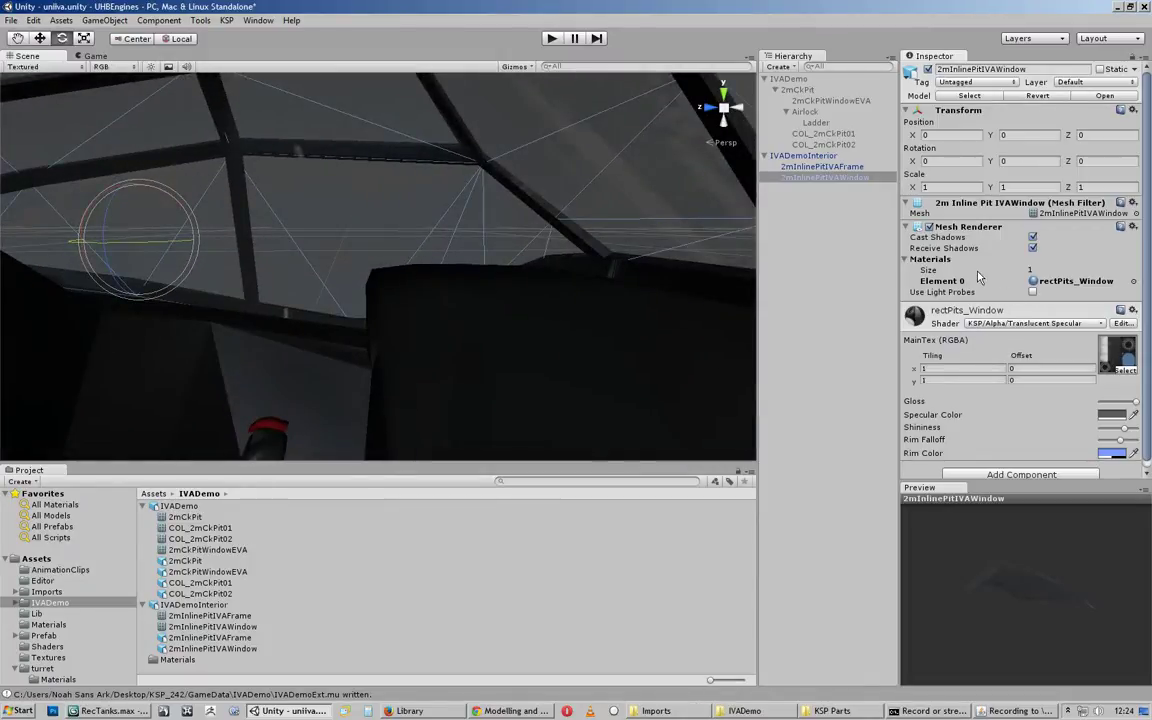
pyautogui.click(1032, 323)
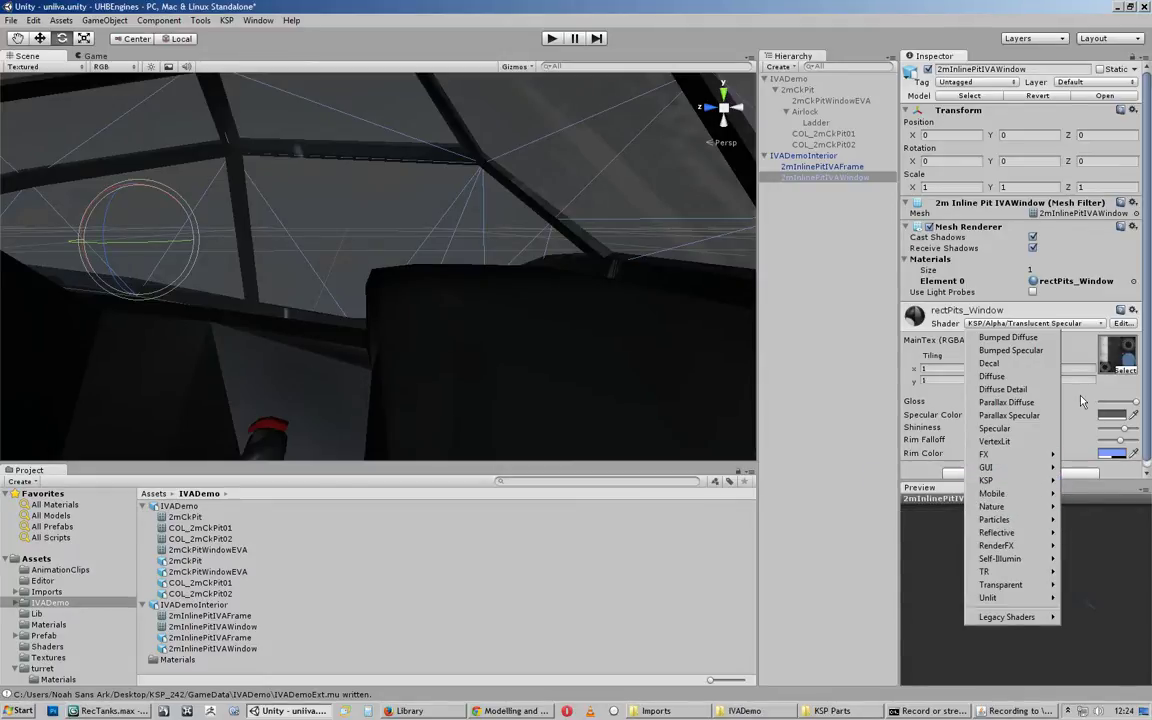
pyautogui.moveTo(1033, 484)
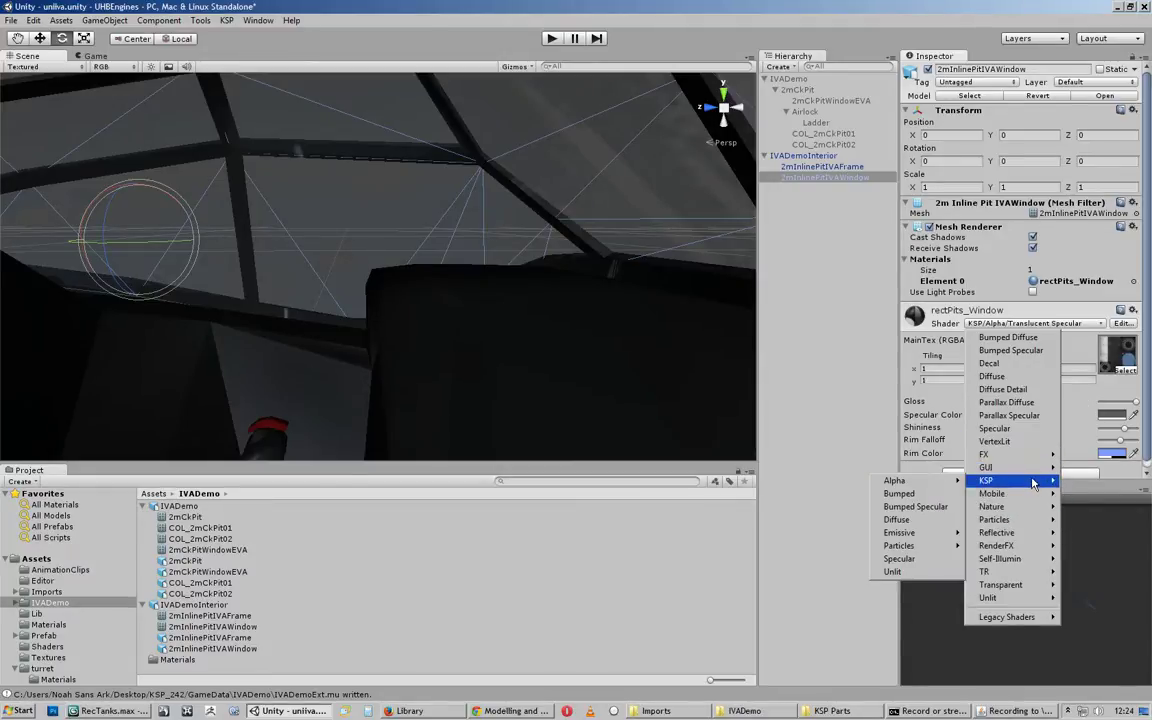
# Switch the window shader to KSP/Bumped Specular and inspect the canopy from outside.
pyautogui.moveTo(940, 540)
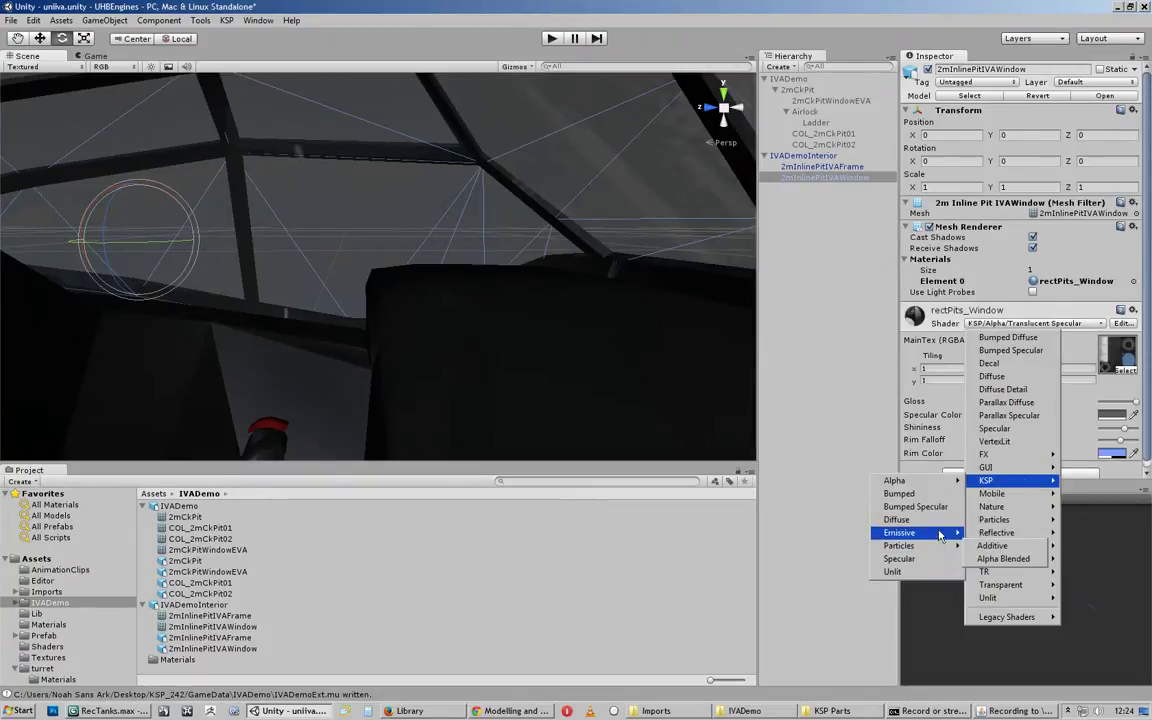
pyautogui.click(915, 506)
pyautogui.keyDown('alt'); pyautogui.moveTo(560, 380); pyautogui.dragTo(496, 231); pyautogui.keyUp('alt')
pyautogui.keyDown('alt'); pyautogui.moveTo(496, 231); pyautogui.dragTo(575, 340, button='right'); pyautogui.keyUp('alt')
pyautogui.keyDown('alt'); pyautogui.moveTo(575, 340); pyautogui.dragTo(530, 319); pyautogui.keyUp('alt')
pyautogui.keyDown('alt'); pyautogui.moveTo(530, 319); pyautogui.dragTo(548, 321, button='right'); pyautogui.keyUp('alt')
pyautogui.keyDown('alt'); pyautogui.moveTo(548, 321); pyautogui.dragTo(575, 321); pyautogui.keyUp('alt')
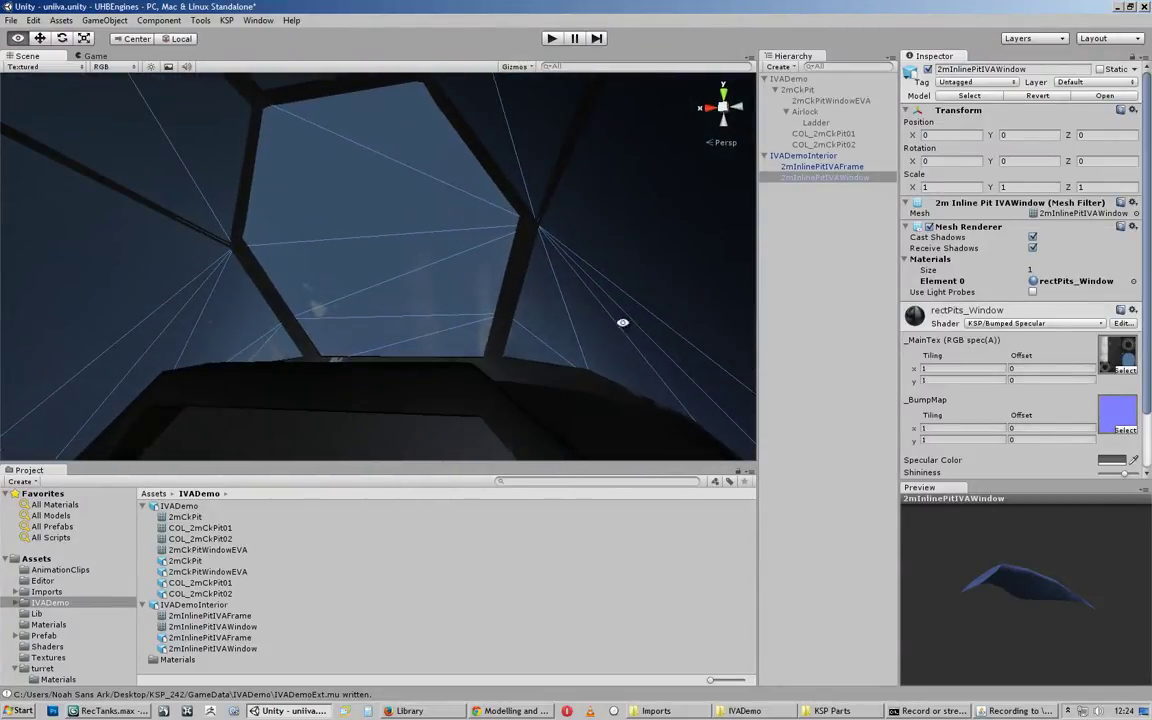
# Return the window shader to KSP/Alpha/Translucent Specular and look over the frame beams.
pyautogui.click(1010, 323)
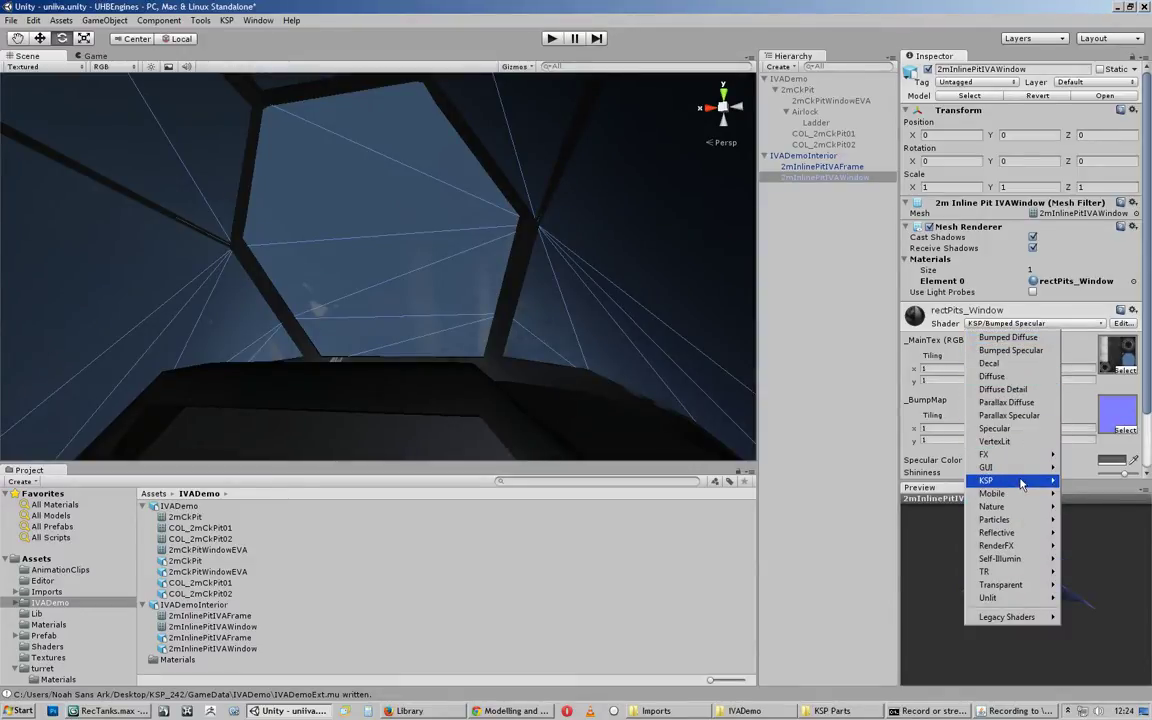
pyautogui.moveTo(1021, 484)
pyautogui.moveTo(910, 481)
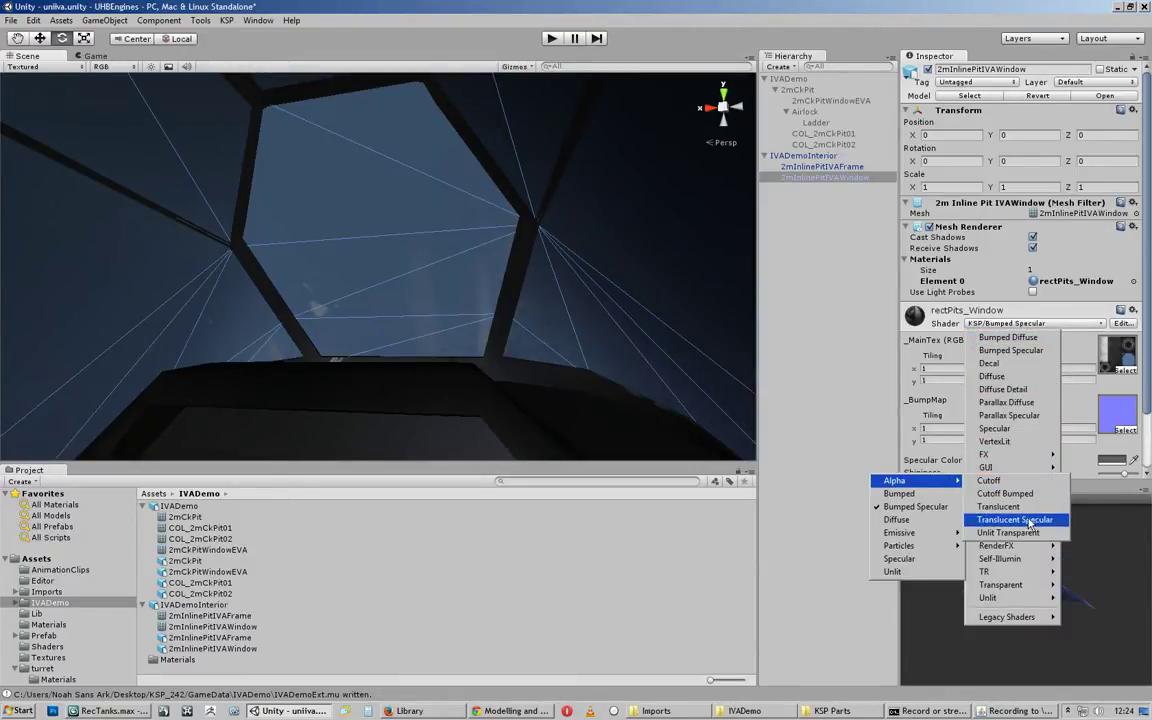
pyautogui.click(1020, 520)
pyautogui.keyDown('alt'); pyautogui.moveTo(648, 291); pyautogui.dragTo(745, 410); pyautogui.keyUp('alt')
pyautogui.scroll(-1, 1090, 378)
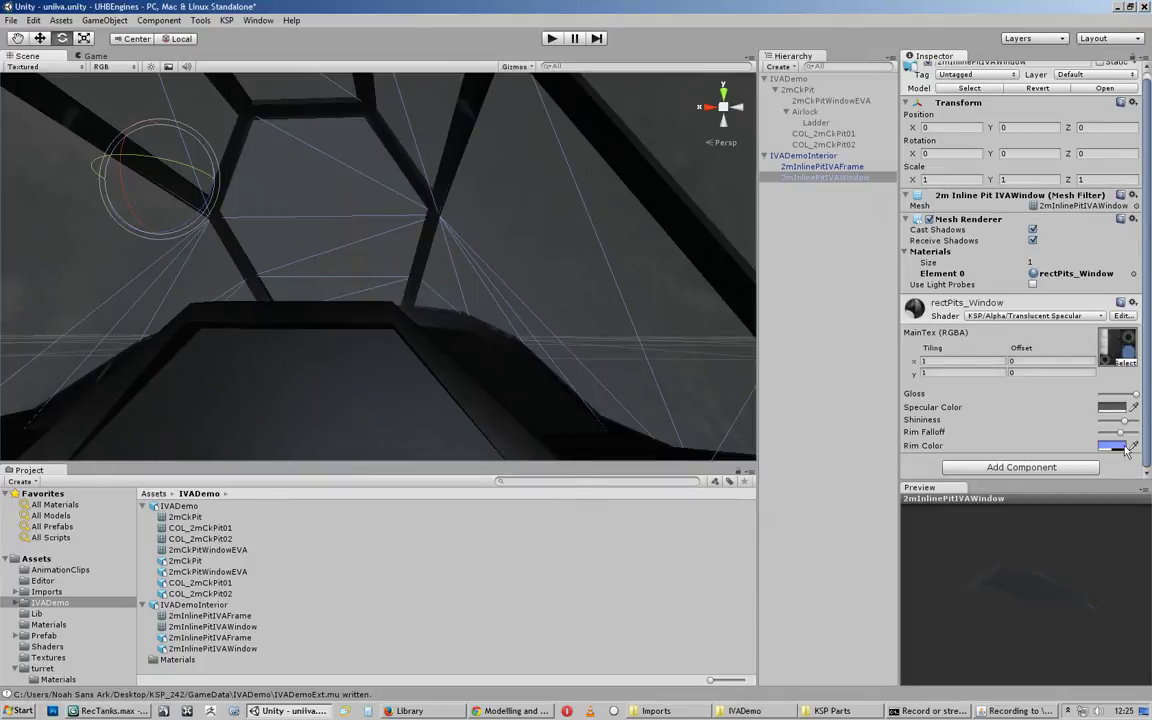
pyautogui.keyDown('alt'); pyautogui.moveTo(651, 355); pyautogui.dragTo(563, 311); pyautogui.keyUp('alt')
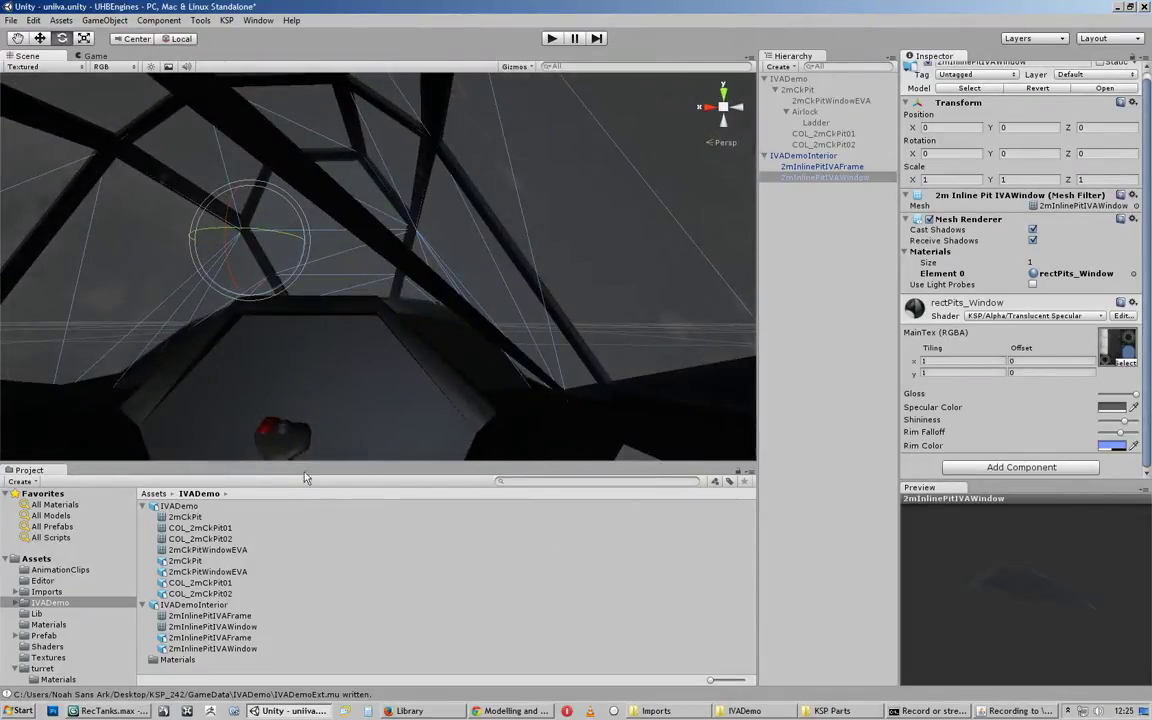
pyautogui.moveTo(305, 464); pyautogui.dragTo(310, 454)
pyautogui.moveTo(643, 324); pyautogui.dragTo(468, 406, button='middle')
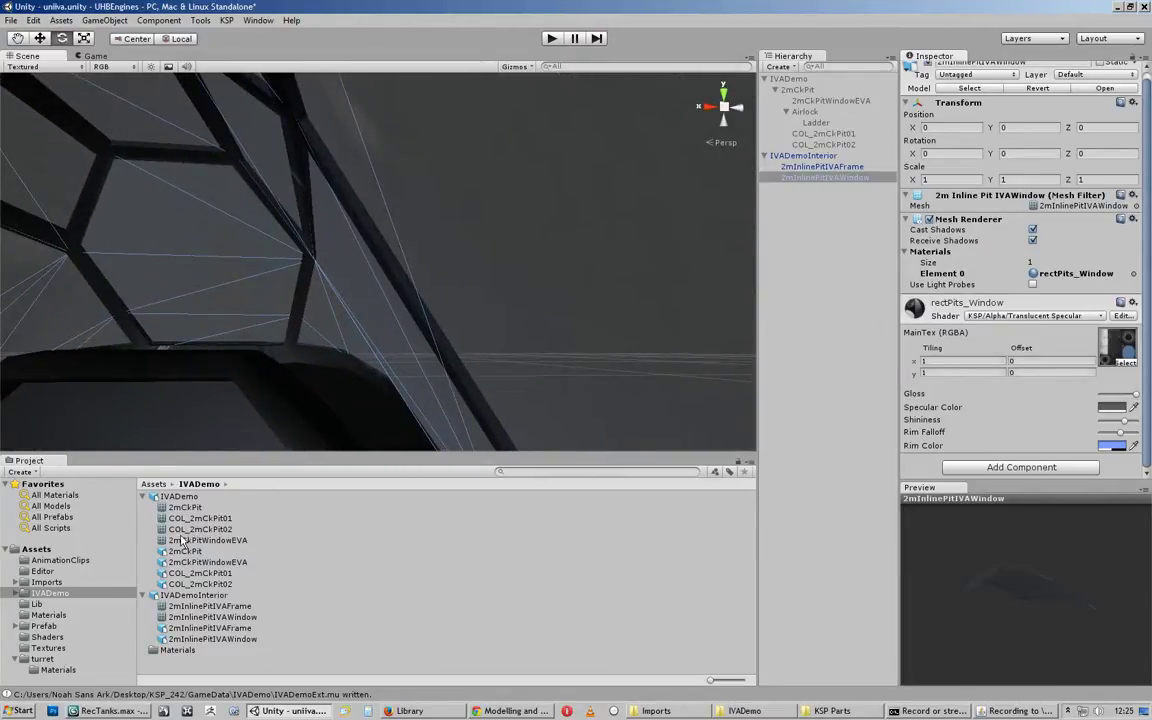
# Select rectCkPit_DIF in the Textures folder and widen the Inspector for a large preview.
pyautogui.click(59, 650)
pyautogui.moveTo(640, 455); pyautogui.dragTo(672, 394)
pyautogui.scroll(-1, 754, 478)
pyautogui.scroll(-1, 754, 480)
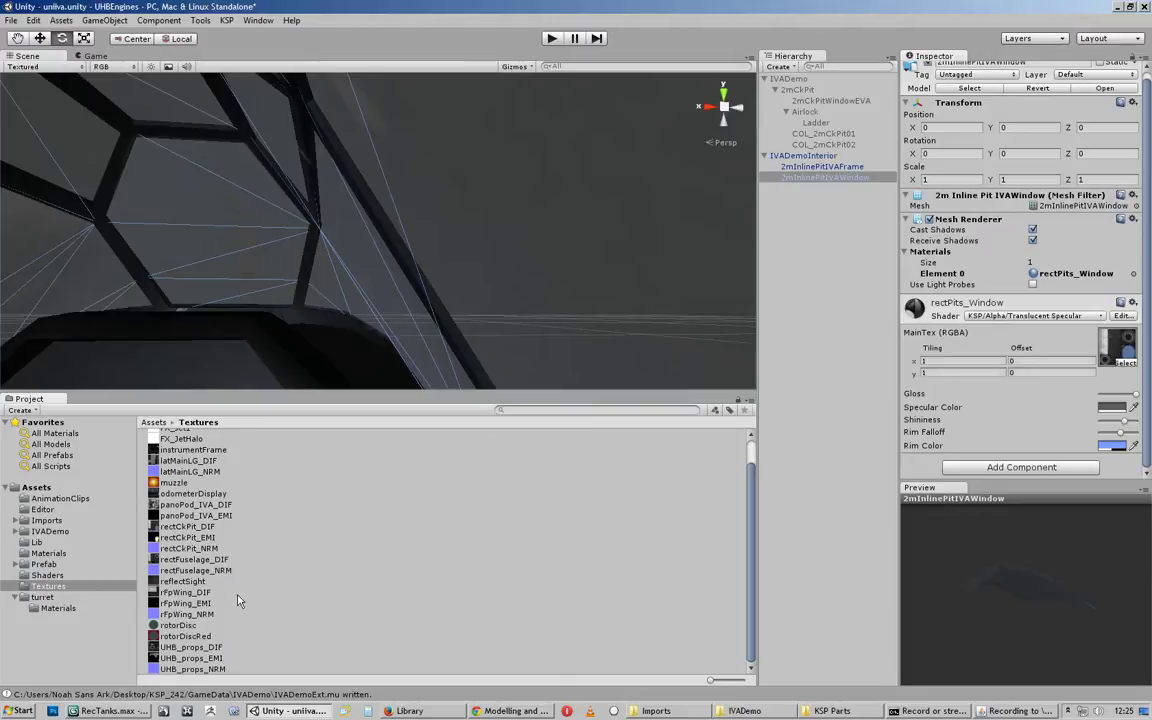
pyautogui.click(195, 526)
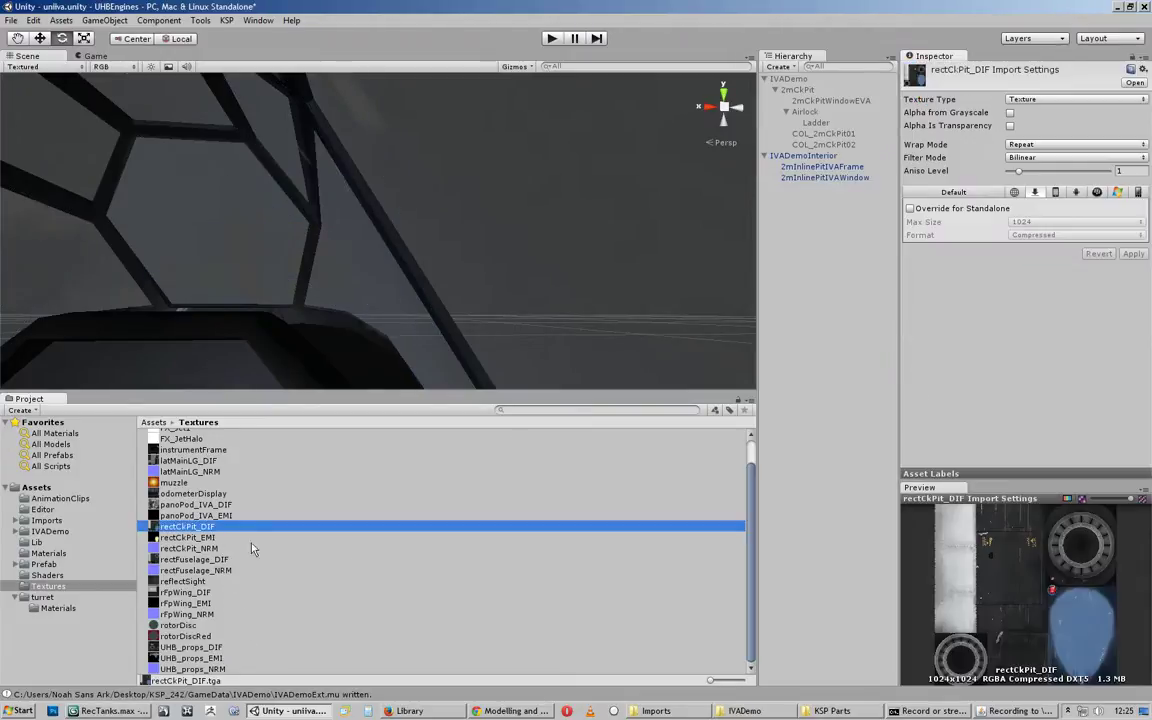
pyautogui.moveTo(898, 487); pyautogui.dragTo(629, 202)
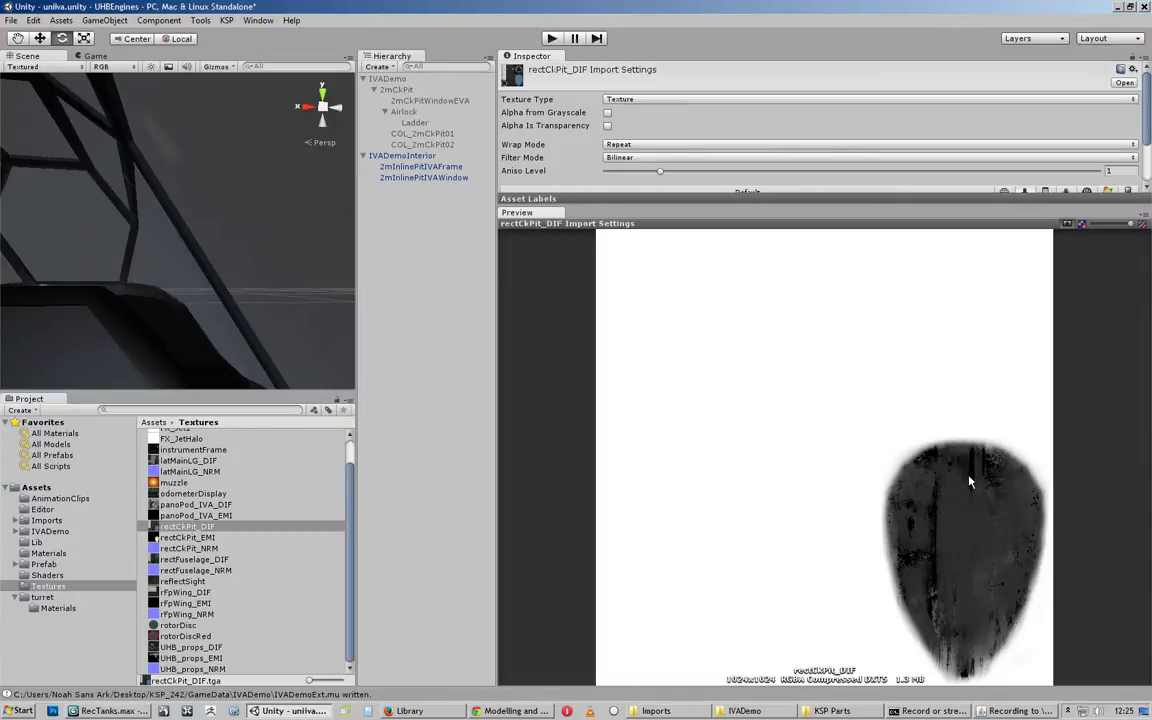
# Toggle the texture preview between colour and alpha, then widen the 3D view.
pyautogui.click(1067, 225)
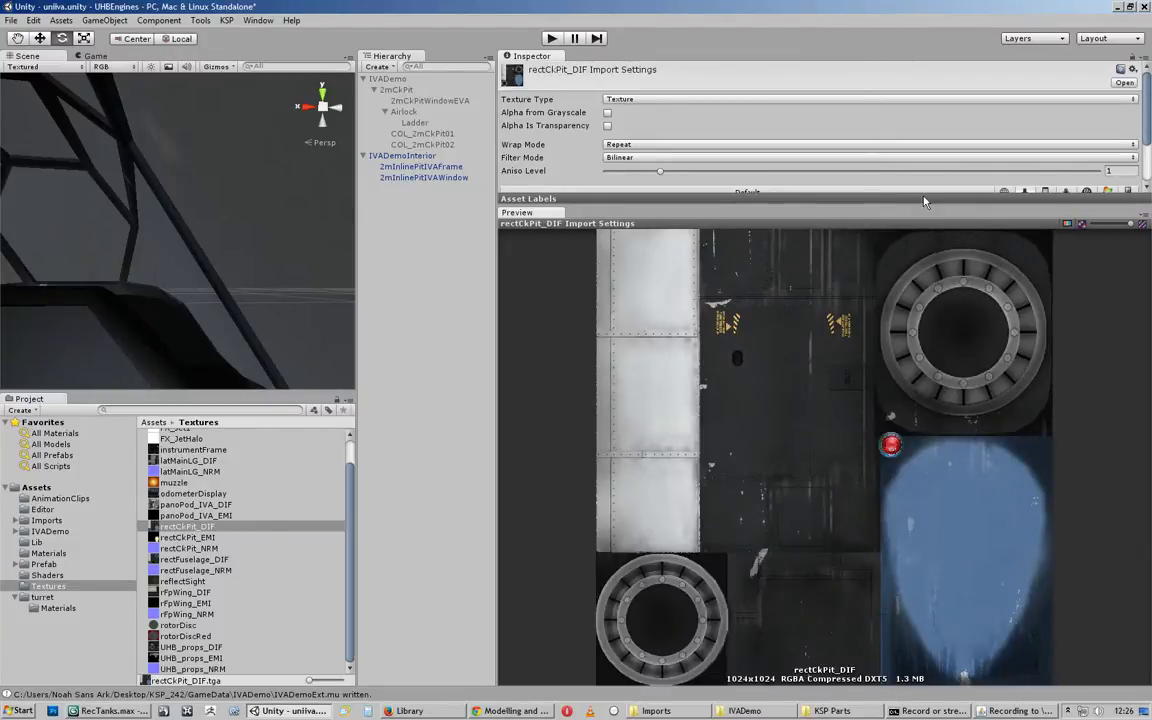
pyautogui.click(1081, 224)
pyautogui.keyDown('alt'); pyautogui.moveTo(90, 260); pyautogui.dragTo(328, 333); pyautogui.keyUp('alt')
pyautogui.click(442, 347)
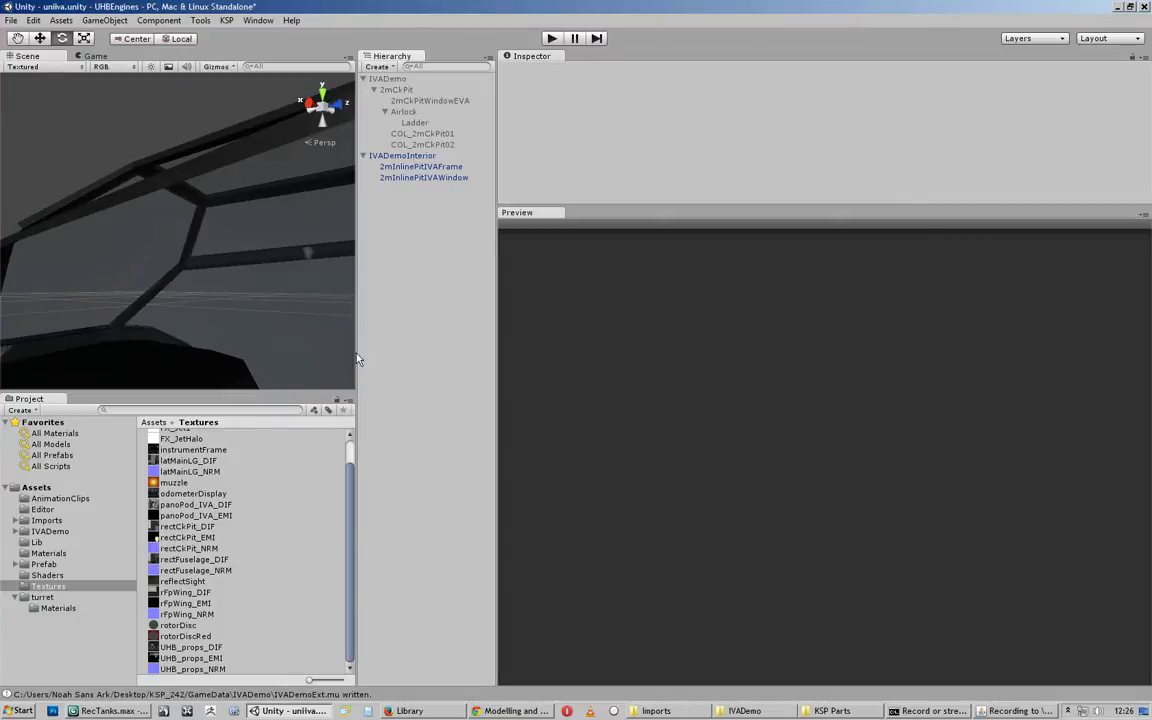
pyautogui.moveTo(356, 351); pyautogui.dragTo(585, 350)
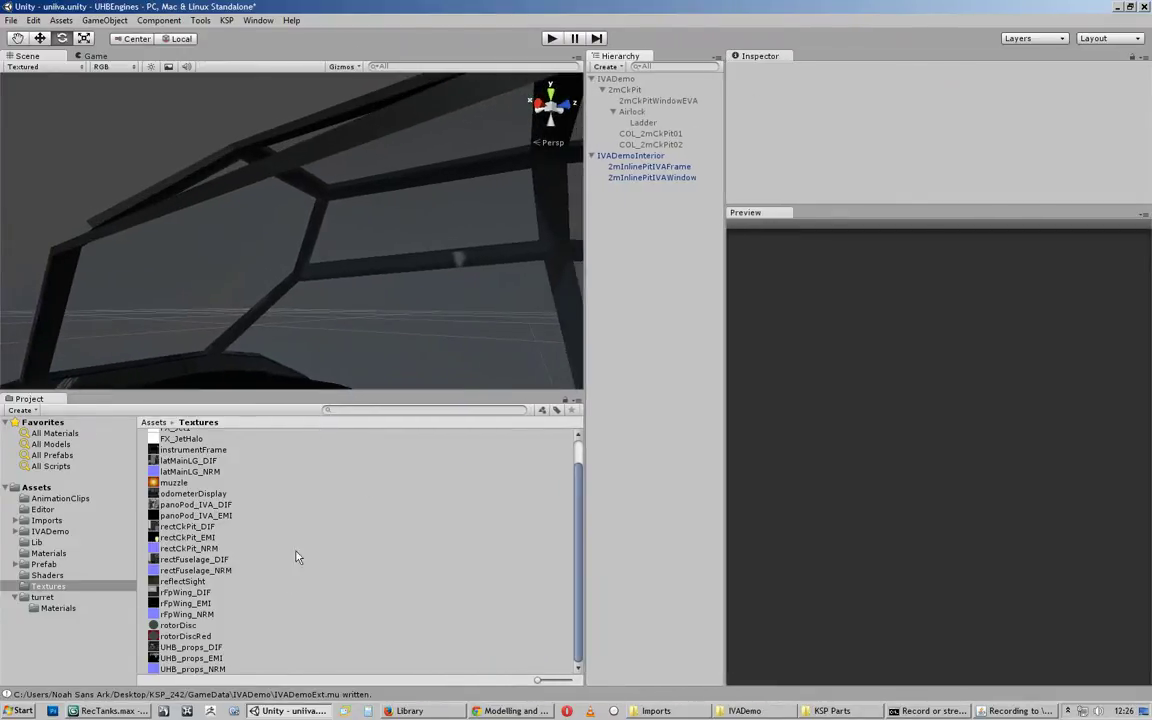
# Compare panoPod_IVA_EMI and rectCkPit_DIF, then view rectCkPit_DIF's alpha channel.
pyautogui.click(226, 515)
pyautogui.click(200, 526)
pyautogui.keyDown('alt'); pyautogui.moveTo(411, 311); pyautogui.dragTo(437, 146); pyautogui.keyUp('alt')
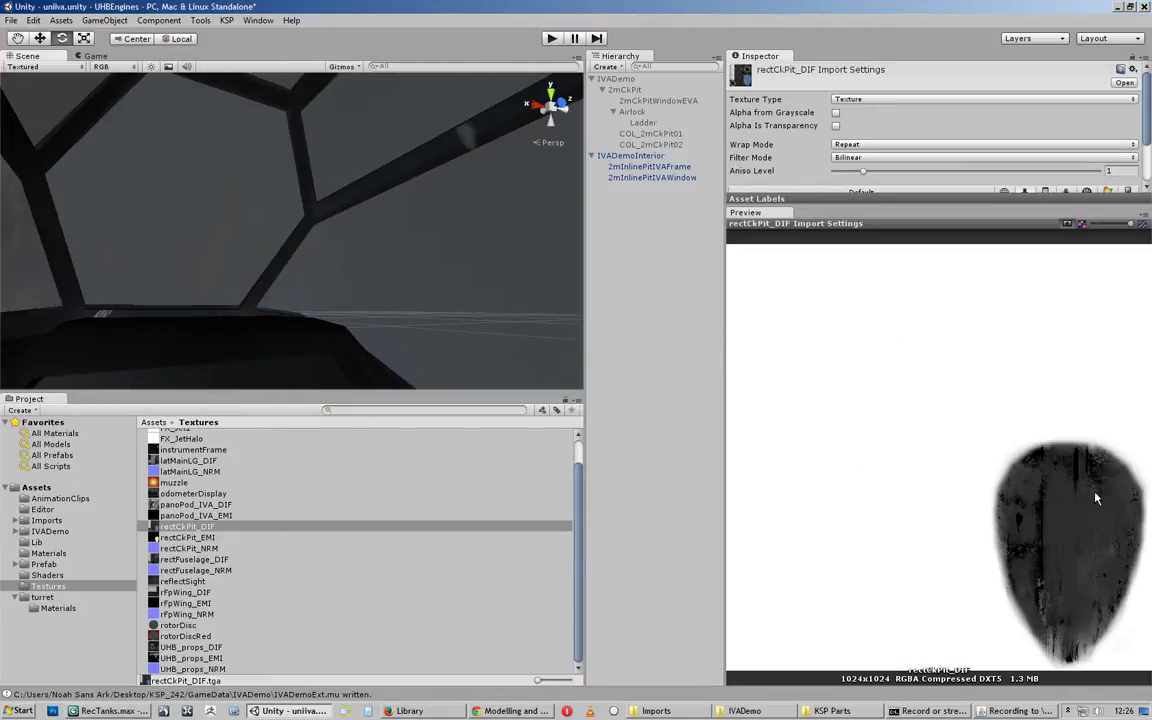
pyautogui.click(467, 258)
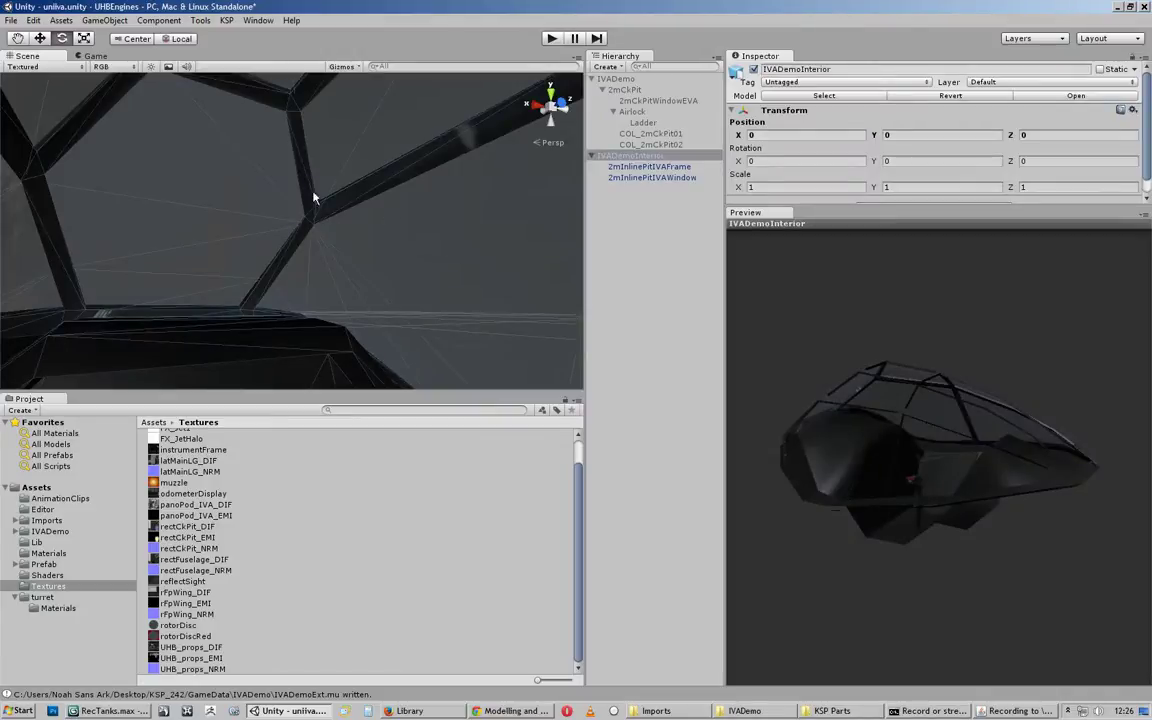
pyautogui.click(236, 526)
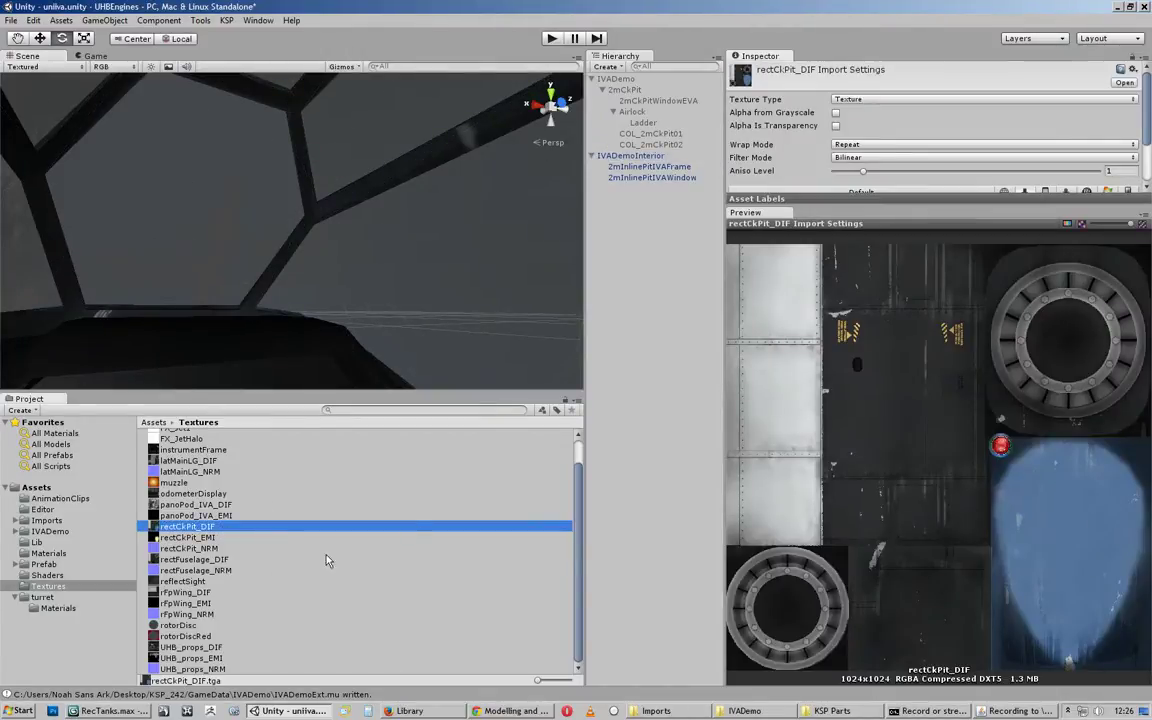
pyautogui.click(1067, 223)
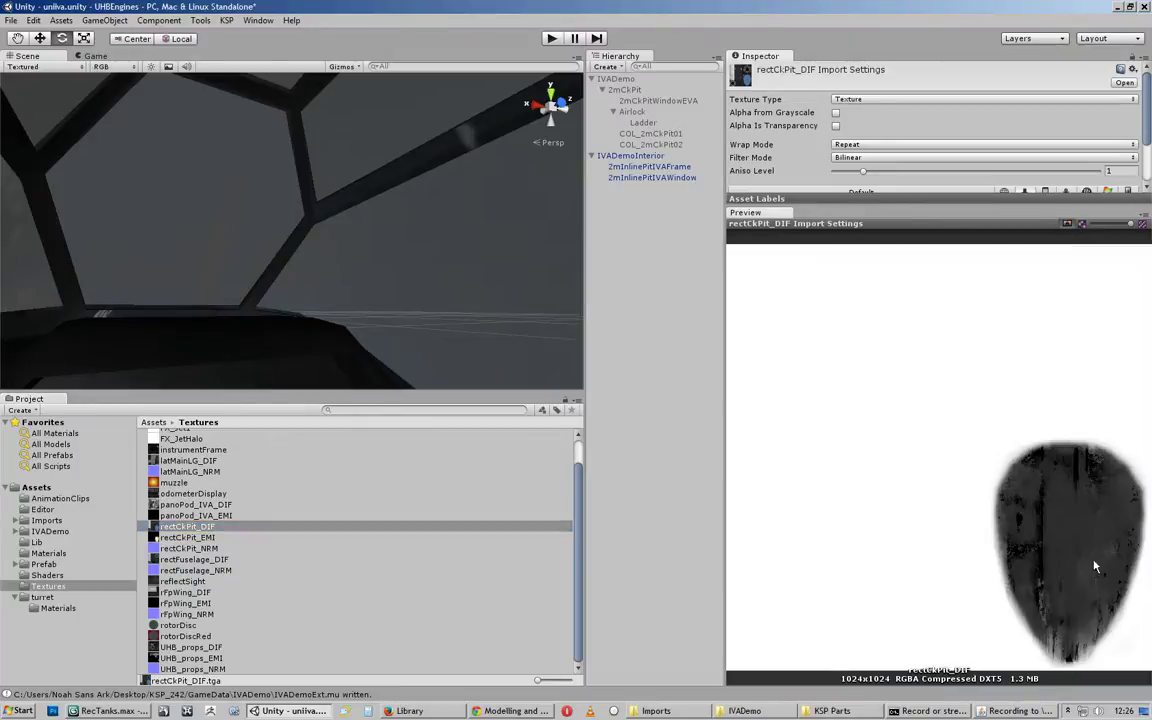
pyautogui.moveTo(475, 328); pyautogui.dragTo(430, 300, button='right')
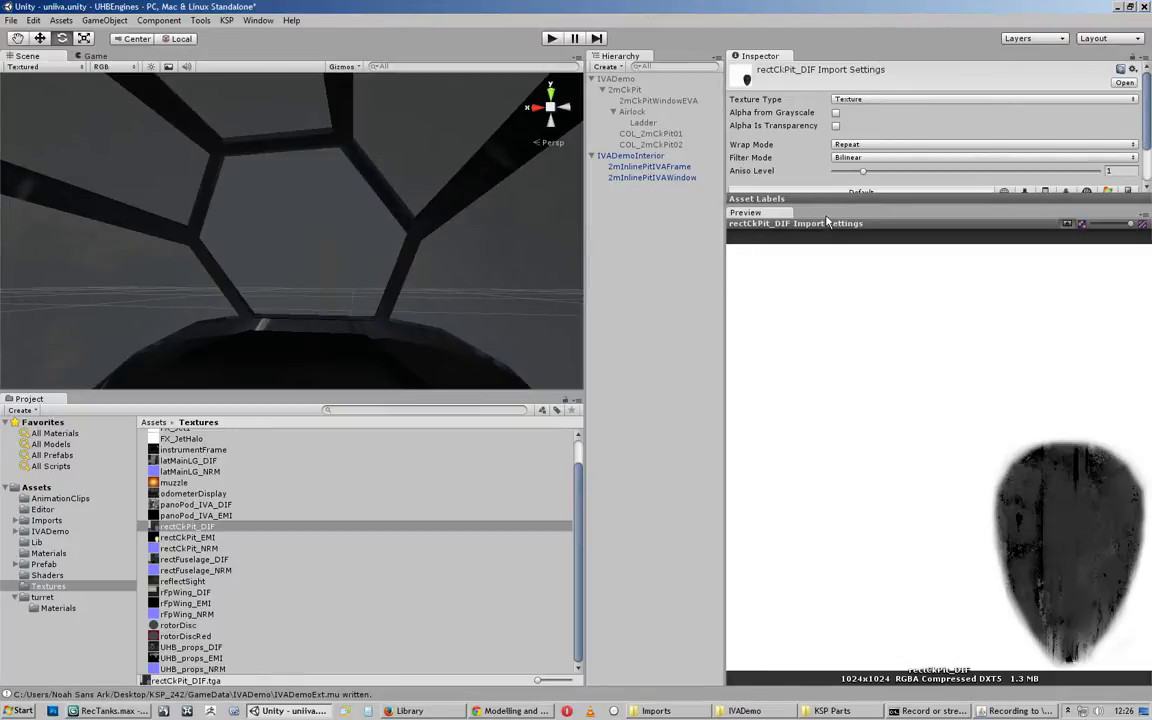
# Reveal more import settings, widen the Hierarchy, and select IVADemoInterior.
pyautogui.moveTo(831, 203); pyautogui.dragTo(883, 530)
pyautogui.moveTo(725, 430); pyautogui.dragTo(873, 420)
pyautogui.keyDown('alt'); pyautogui.moveTo(493, 279); pyautogui.dragTo(300, 200); pyautogui.keyUp('alt')
pyautogui.click(625, 156)
pyautogui.keyDown('alt'); pyautogui.moveTo(540, 205); pyautogui.dragTo(655, 288); pyautogui.keyUp('alt')
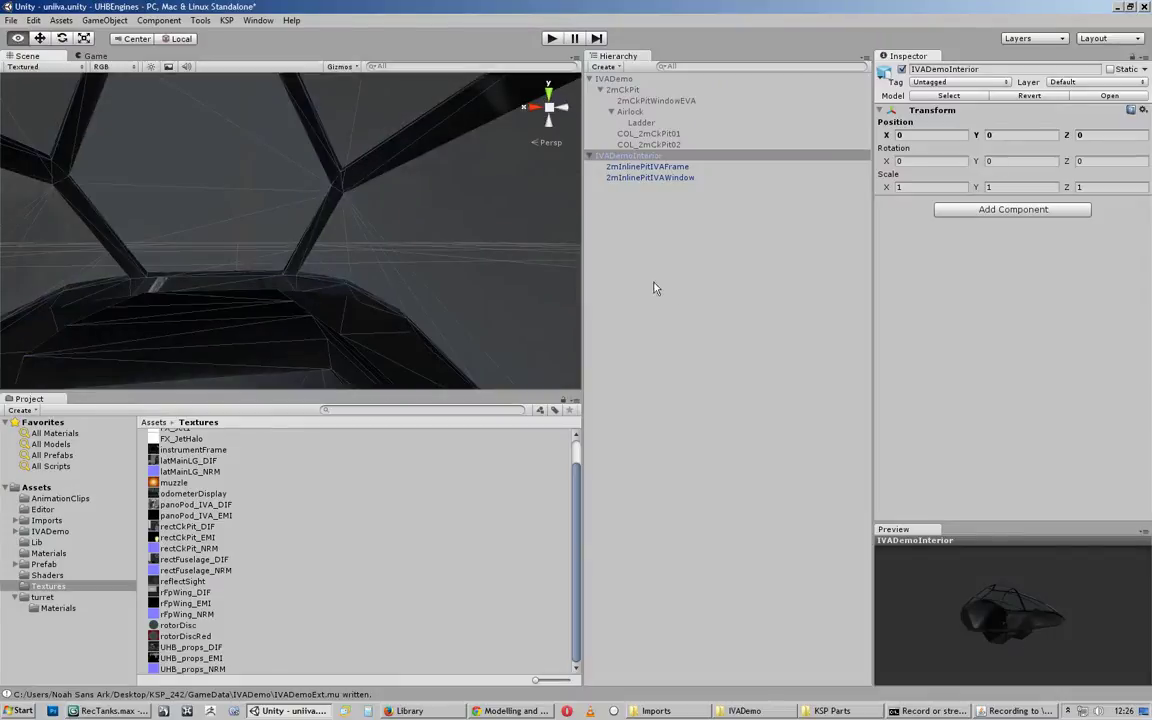
# Create an empty GameObject and parent it under IVADemoInterior.
pyautogui.click(160, 20)
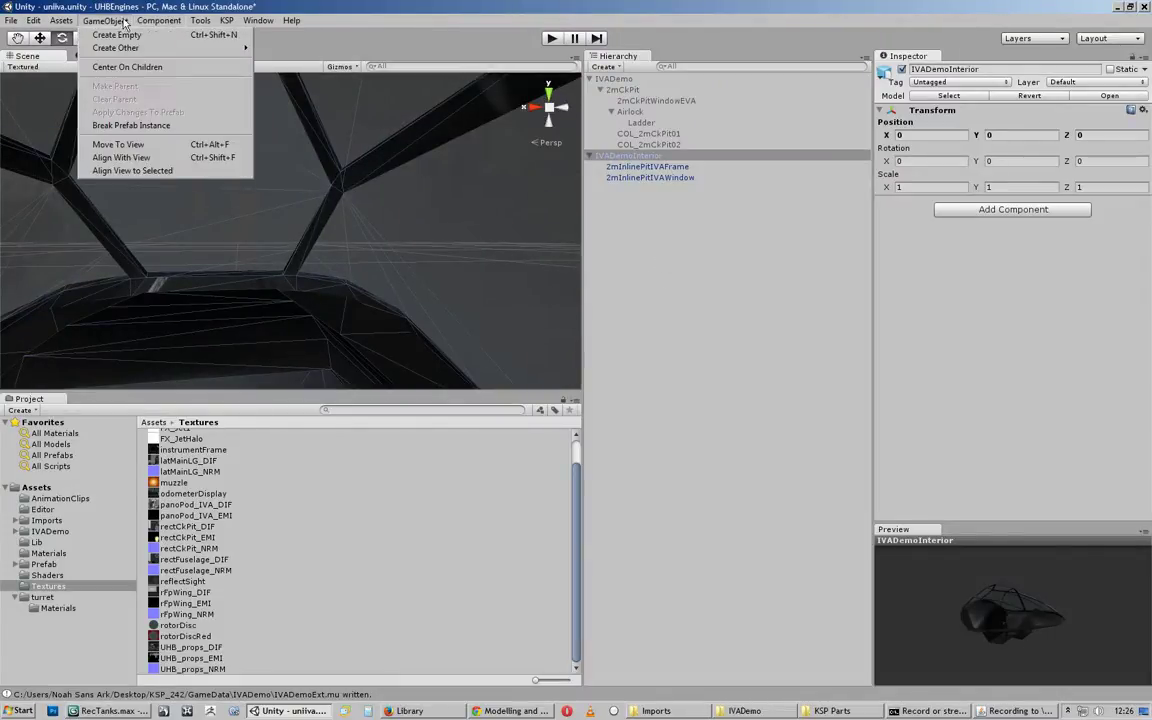
pyautogui.click(140, 34)
pyautogui.moveTo(650, 79); pyautogui.dragTo(680, 168)
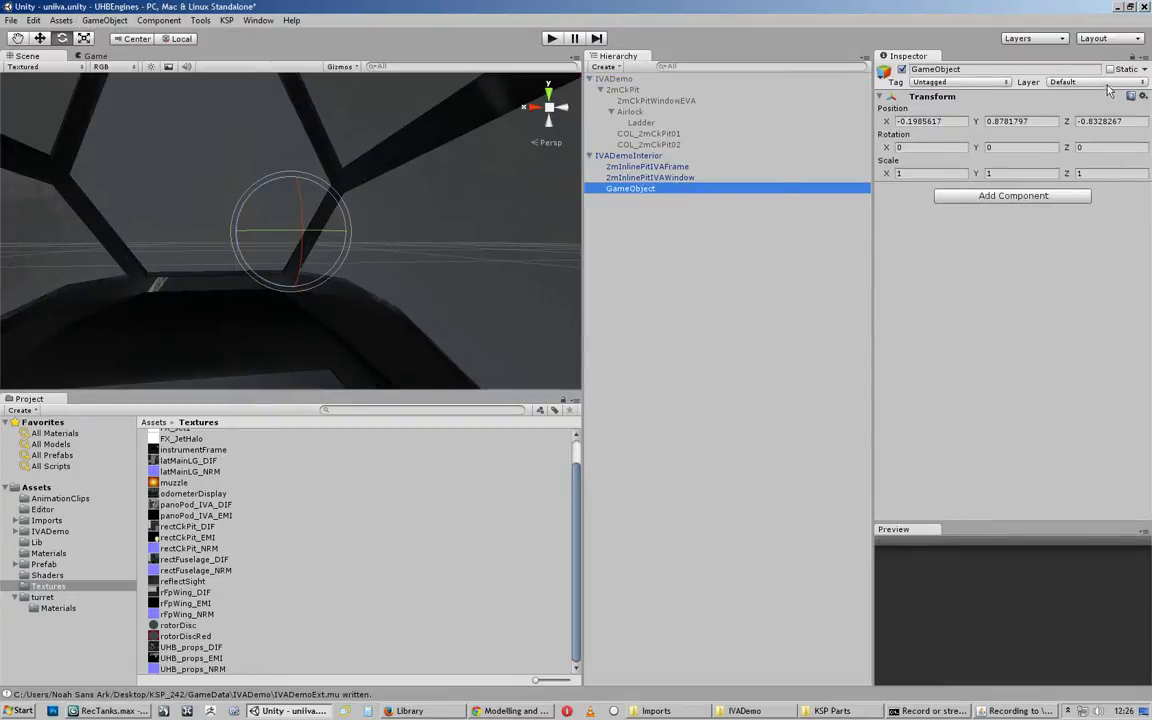
pyautogui.keyDown('alt'); pyautogui.moveTo(410, 231); pyautogui.dragTo(258, 199); pyautogui.keyUp('alt')
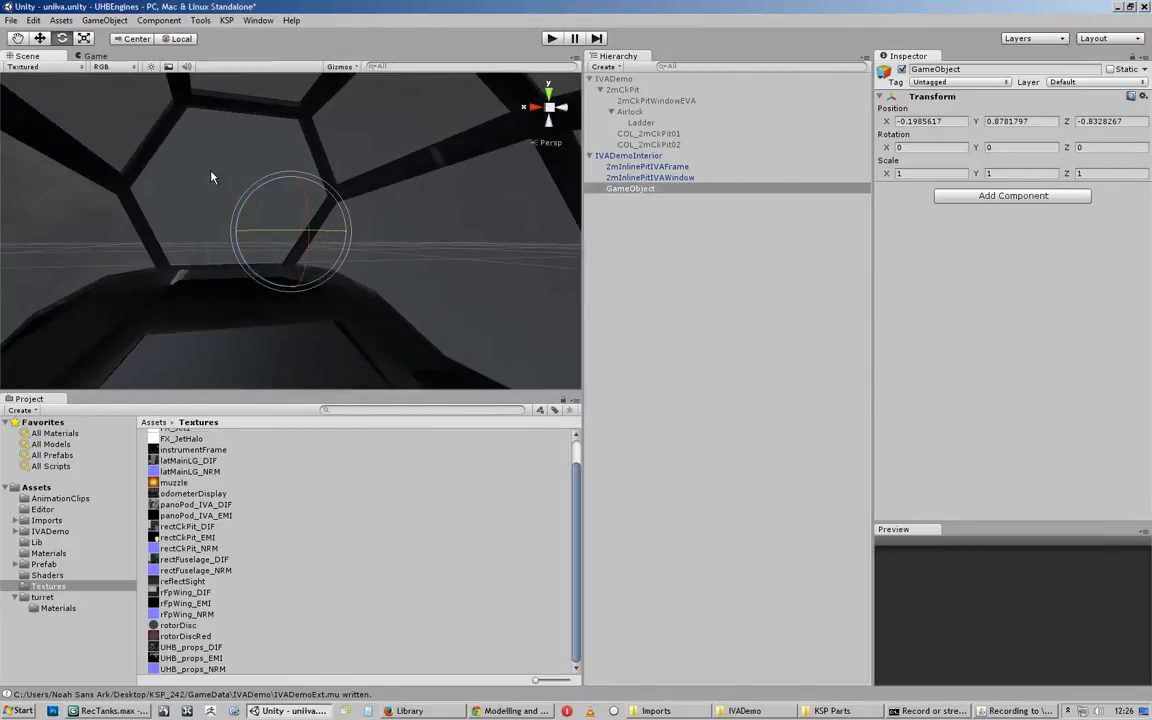
pyautogui.keyDown('alt'); pyautogui.moveTo(388, 215); pyautogui.dragTo(291, 200); pyautogui.keyUp('alt')
pyautogui.keyDown('alt'); pyautogui.moveTo(366, 215); pyautogui.dragTo(386, 237); pyautogui.keyUp('alt')
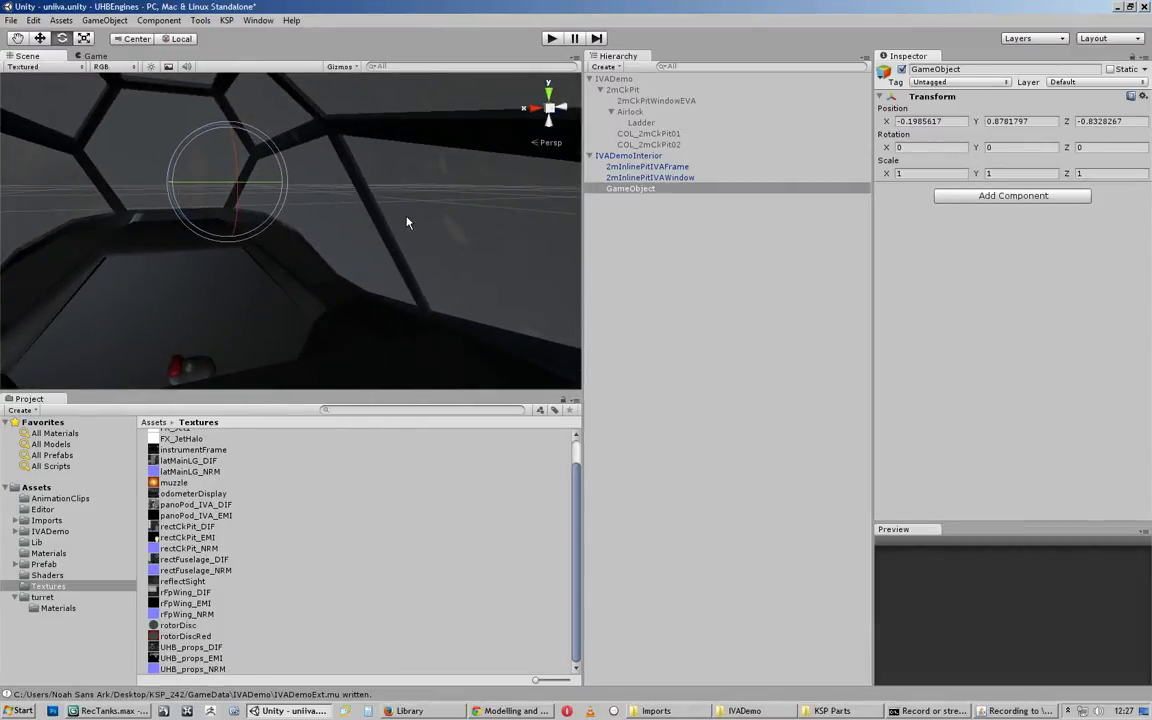
# Reset the new object's Transform to position 0, 0, 0.
pyautogui.rightClick(900, 95)
pyautogui.click(975, 108)
pyautogui.keyDown('alt'); pyautogui.moveTo(320, 230); pyautogui.dragTo(420, 195); pyautogui.keyUp('alt')
pyautogui.click(1013, 195)
# Add a Box Collider component to the new GameObject.
pyautogui.write('bx')
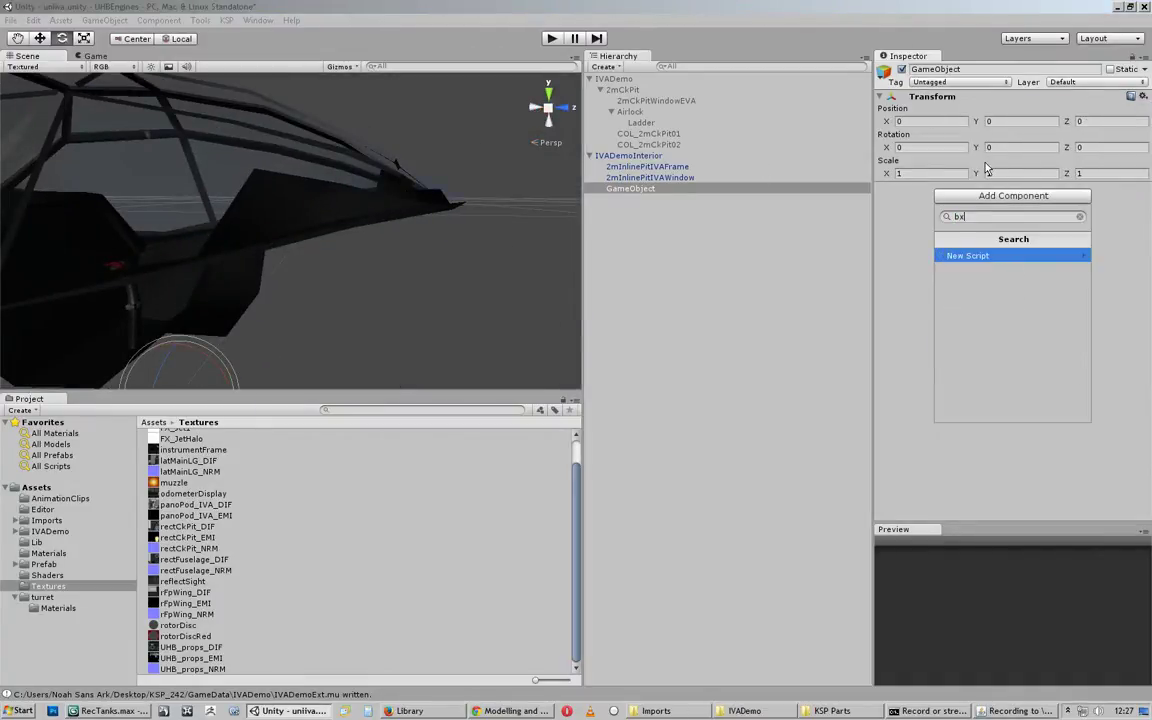
pyautogui.press('BackSpace')
pyautogui.write('o')
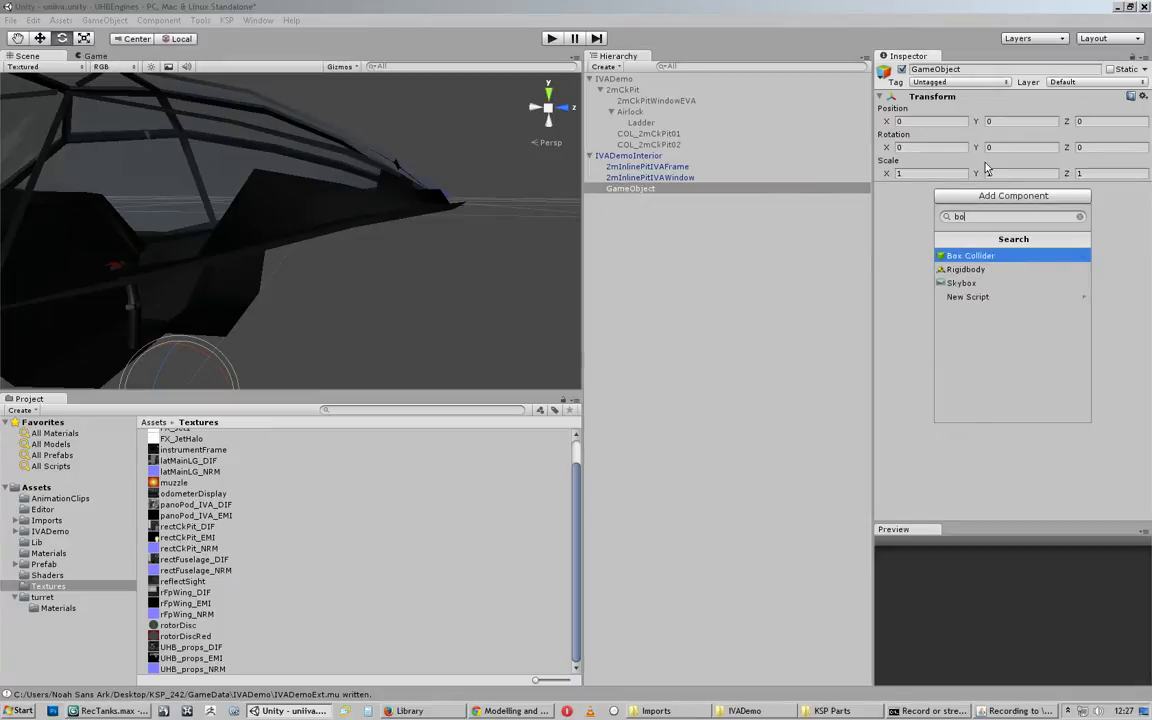
pyautogui.press('Return')
pyautogui.keyDown('alt'); pyautogui.moveTo(257, 121); pyautogui.dragTo(416, 232); pyautogui.keyUp('alt')
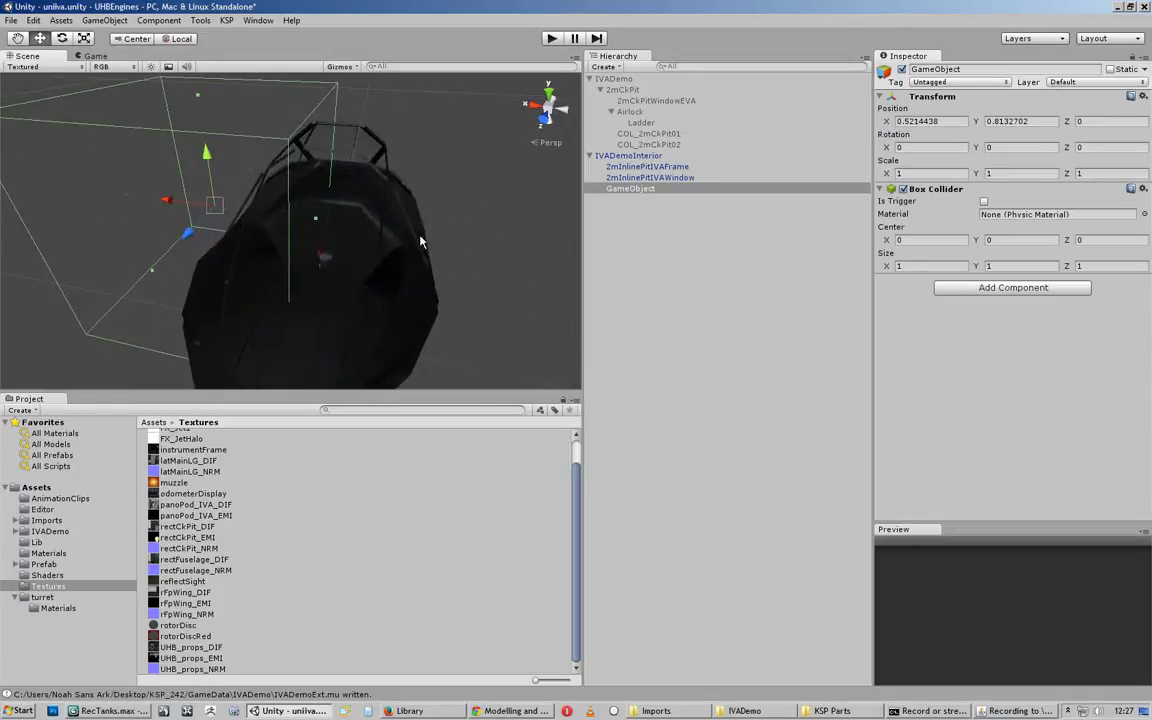
# Thin the box collider into a narrow slab with size 0.0316, 0.307, 0.557.
pyautogui.press('shift')
pyautogui.keyDown('shift'); pyautogui.moveTo(314, 222); pyautogui.dragTo(268, 224); pyautogui.keyUp('shift')
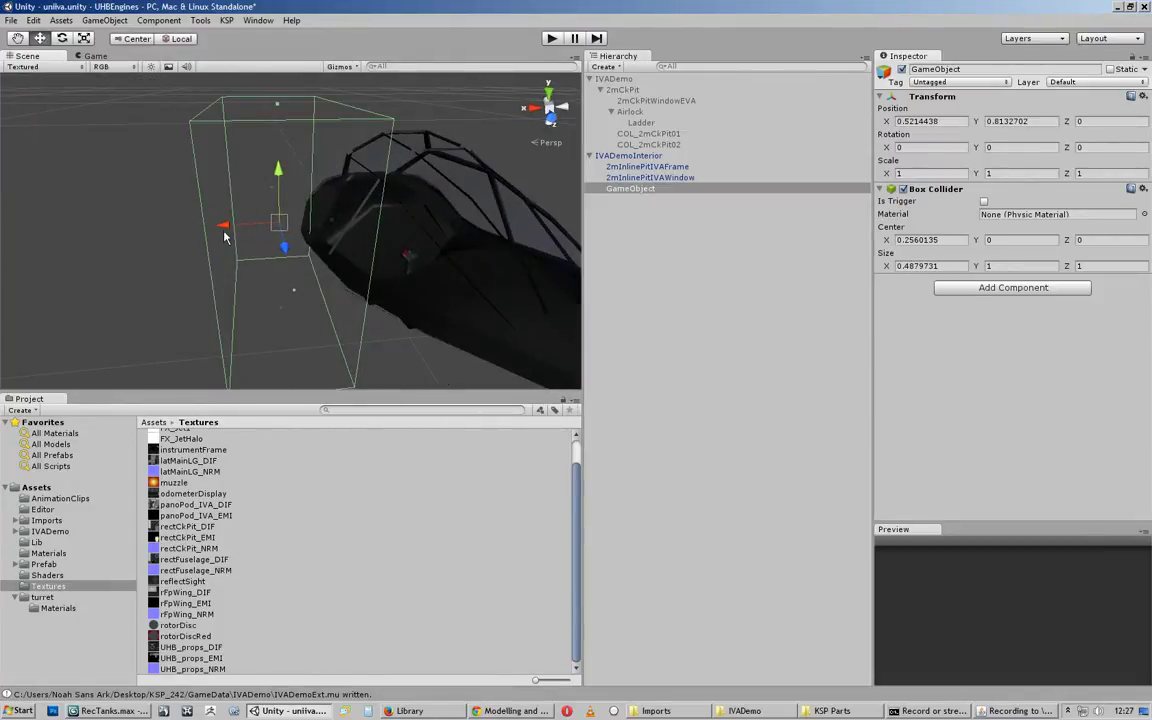
pyautogui.scroll(5, 442, 249)
pyautogui.keyDown('shift'); pyautogui.moveTo(120, 279); pyautogui.dragTo(279, 286); pyautogui.keyUp('shift')
pyautogui.keyDown('alt'); pyautogui.moveTo(279, 286); pyautogui.dragTo(372, 285); pyautogui.keyUp('alt')
pyautogui.keyDown('alt'); pyautogui.moveTo(305, 337); pyautogui.dragTo(97, 257); pyautogui.keyUp('alt')
pyautogui.press('e')
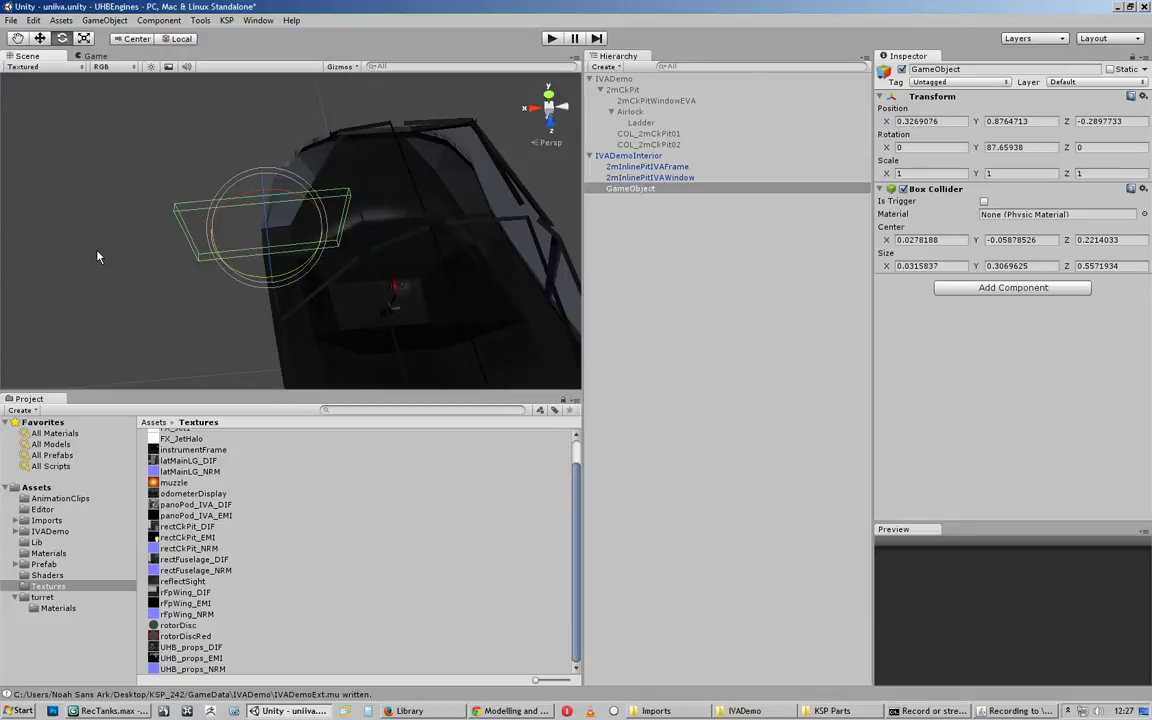
# Set the collider object's Y rotation to exactly 90.
pyautogui.write('90')
pyautogui.press('Return')
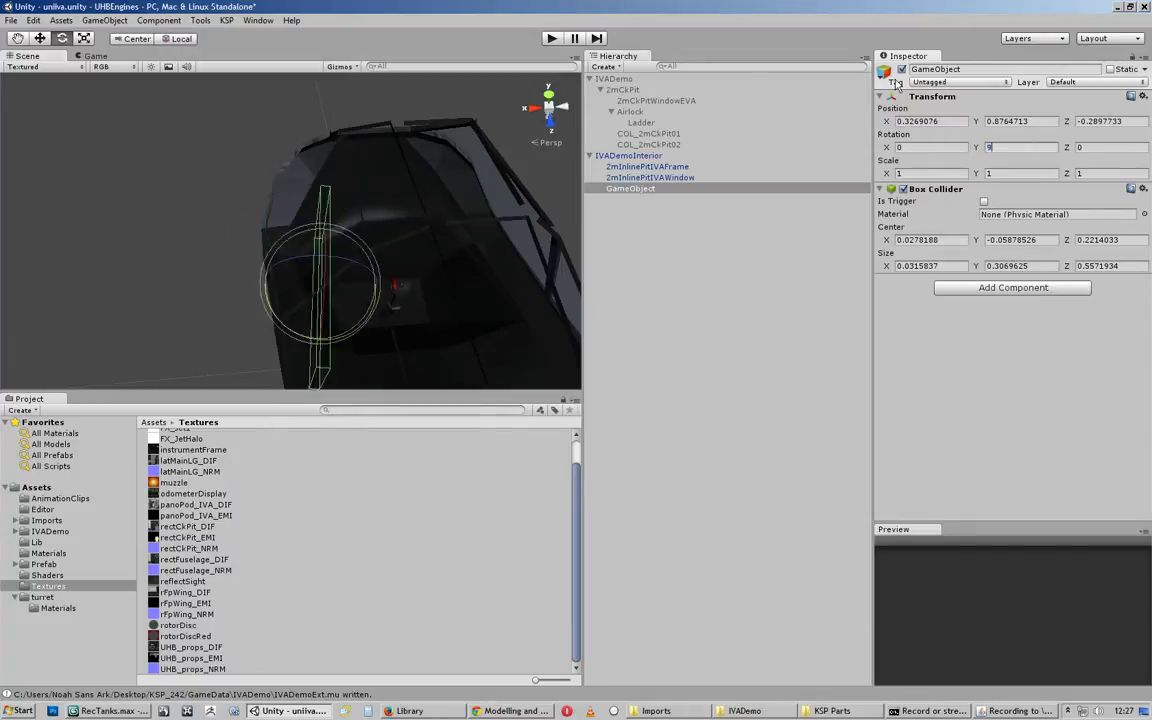
pyautogui.keyDown('alt'); pyautogui.moveTo(400, 200); pyautogui.dragTo(208, 222); pyautogui.keyUp('alt')
pyautogui.press('w')
pyautogui.keyDown('alt'); pyautogui.moveTo(277, 208); pyautogui.dragTo(247, 228); pyautogui.keyUp('alt')
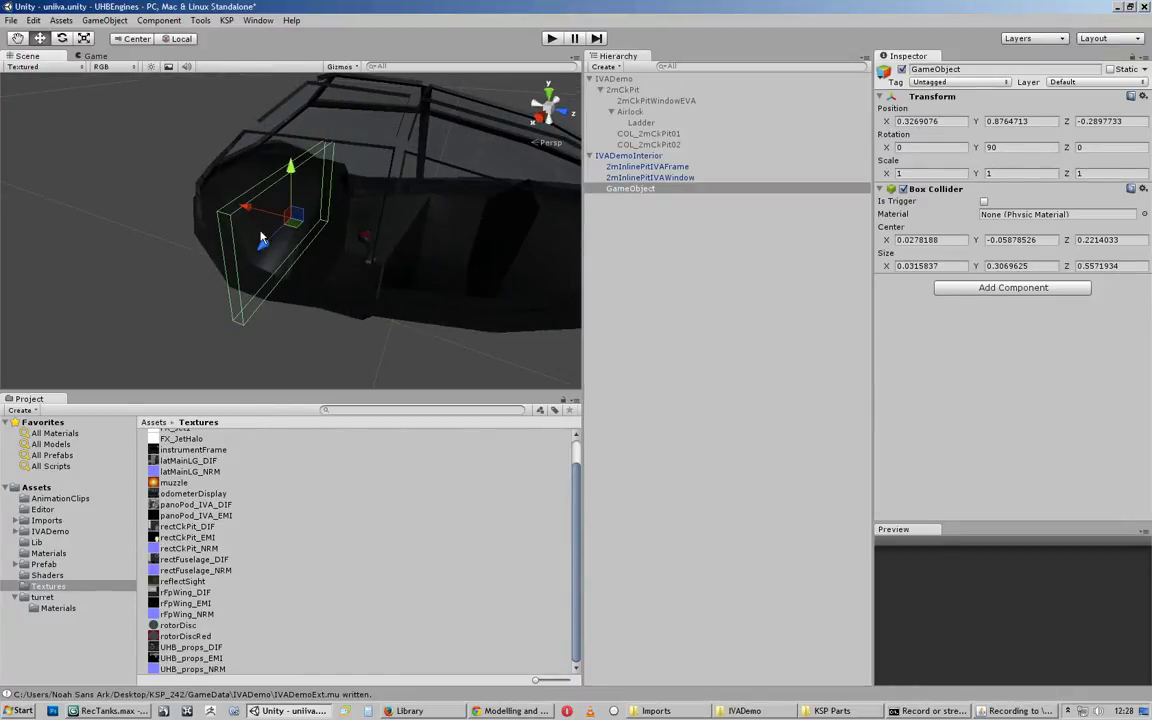
pyautogui.keyDown('alt'); pyautogui.moveTo(347, 213); pyautogui.dragTo(375, 223); pyautogui.keyUp('alt')
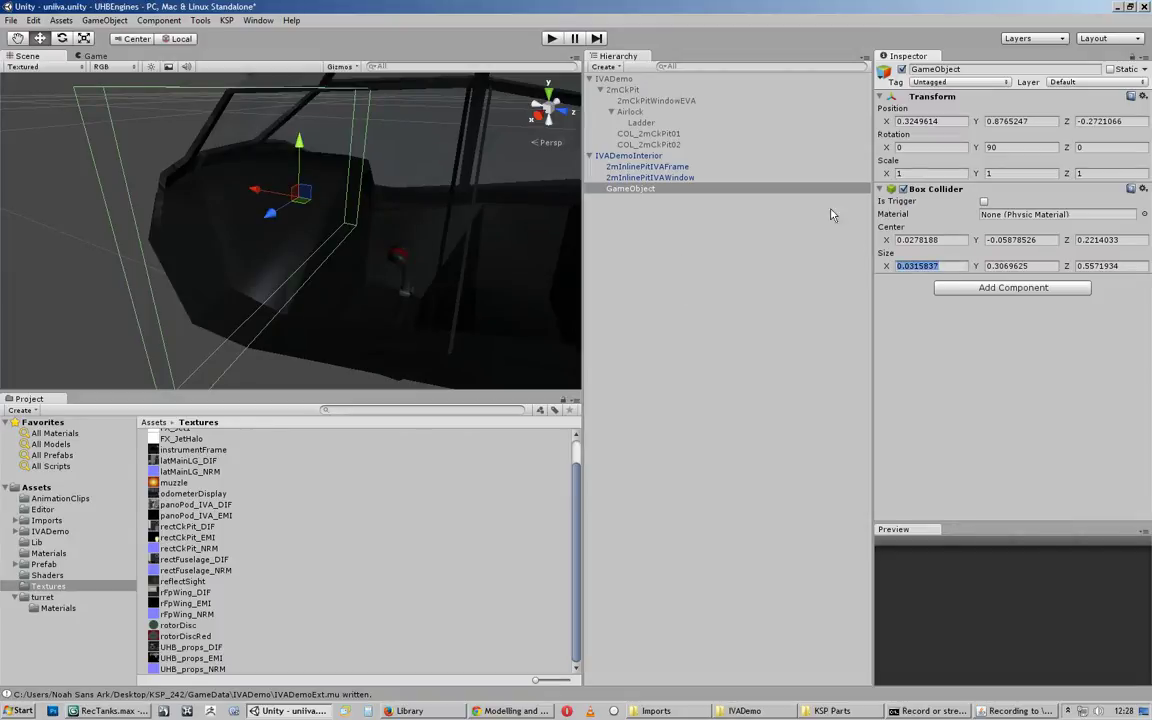
# Resize the collider to 0.525, 0.378, 0.084 and tilt it -38.4° on X.
pyautogui.write('1')
pyautogui.press('Tab')
pyautogui.write('1')
pyautogui.press('Tab')
pyautogui.write('1')
pyautogui.keyDown('alt'); pyautogui.moveTo(295, 248); pyautogui.dragTo(290, 222); pyautogui.keyUp('alt')
pyautogui.moveTo(290, 222)
pyautogui.keyDown('alt'); pyautogui.mouseDown()
pyautogui.moveTo(348, 238)
pyautogui.moveTo(304, 219)
pyautogui.mouseUp(); pyautogui.keyUp('alt')
pyautogui.moveTo(313, 150); pyautogui.dragTo(312, 252)
pyautogui.keyDown('alt'); pyautogui.moveTo(312, 252); pyautogui.dragTo(286, 251); pyautogui.keyUp('alt')
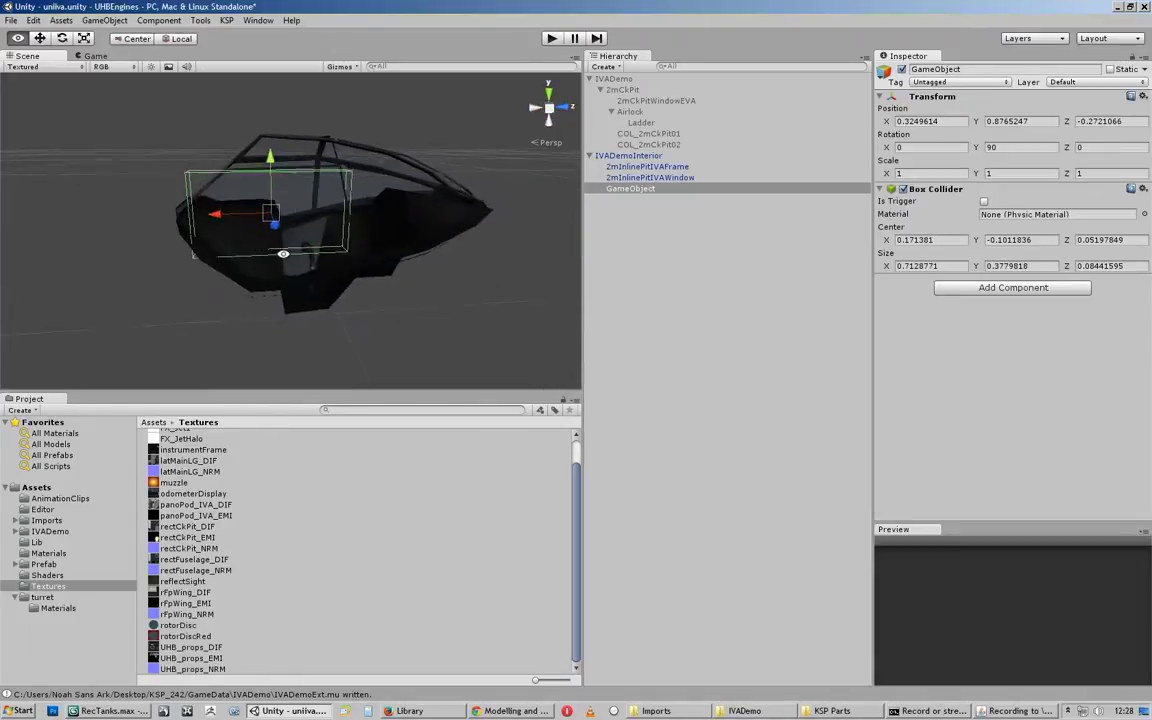
pyautogui.moveTo(177, 210); pyautogui.dragTo(303, 211)
pyautogui.press('e')
pyautogui.moveTo(254, 157)
pyautogui.mouseDown()
pyautogui.moveTo(275, 159)
pyautogui.moveTo(218, 150)
pyautogui.moveTo(254, 163)
pyautogui.mouseUp()
# Nudge the collider object into place beside the side window.
pyautogui.press('w')
pyautogui.click(291, 194)
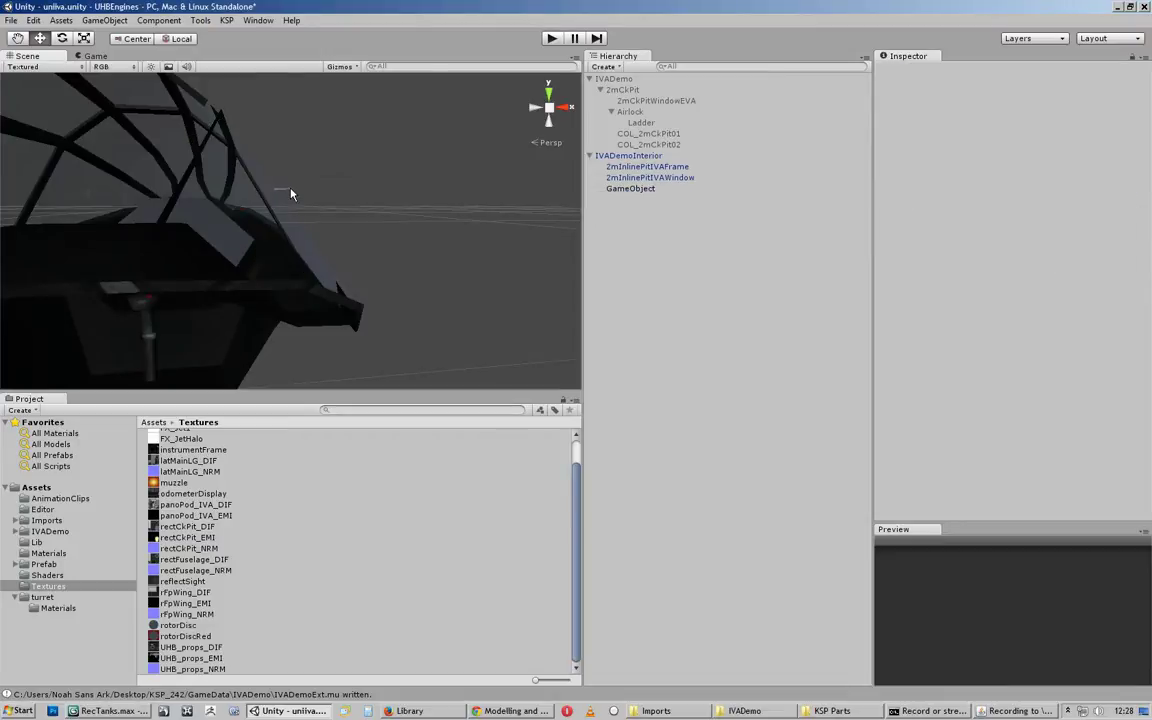
pyautogui.click(641, 190)
pyautogui.moveTo(287, 194); pyautogui.dragTo(252, 161)
pyautogui.press('e')
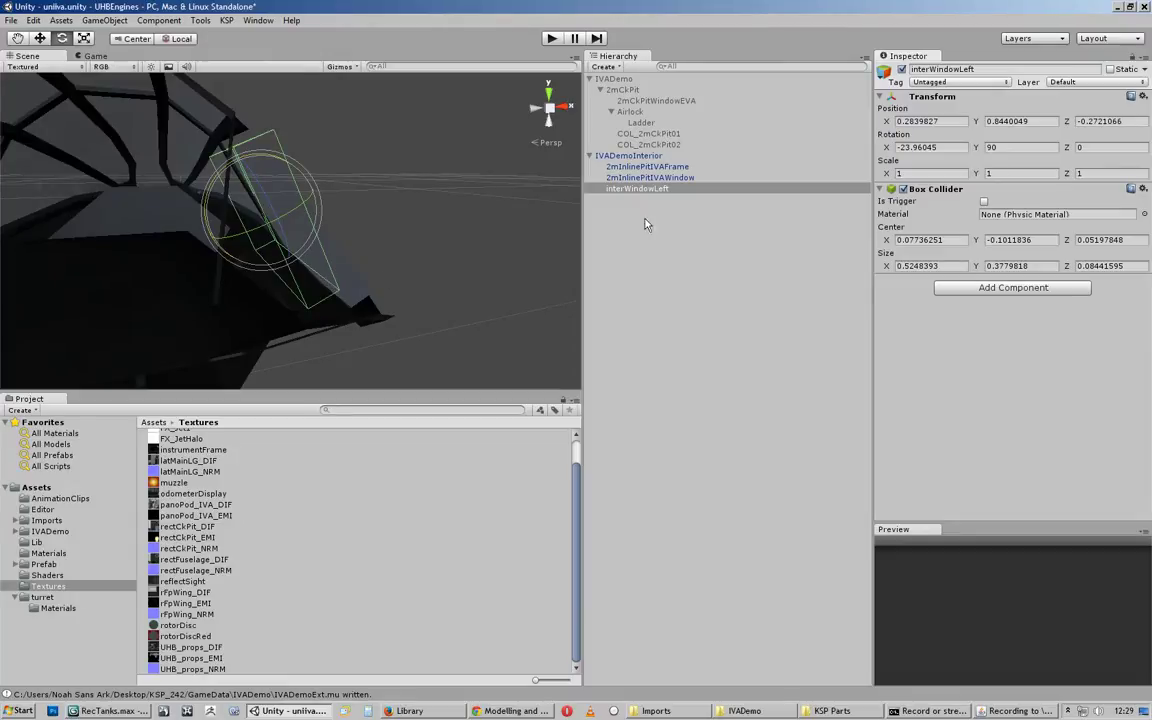
pyautogui.click(645, 157)
pyautogui.click(1086, 211)
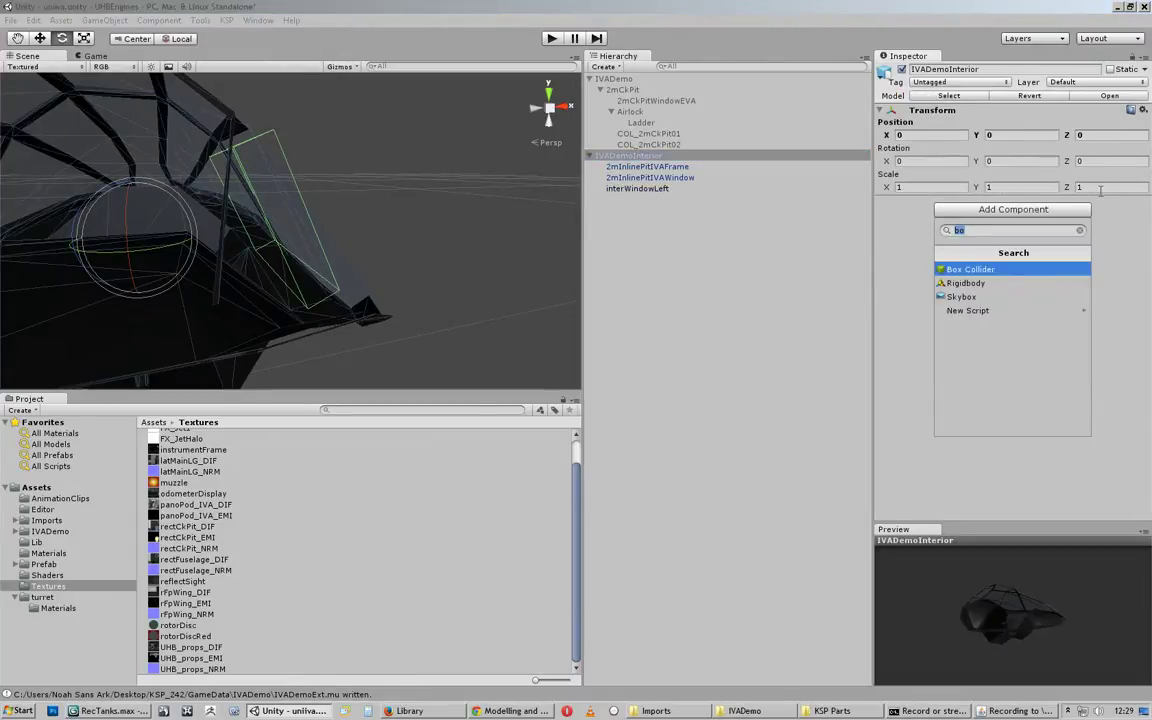
pyautogui.press('Escape')
pyautogui.click(543, 310)
pyautogui.moveTo(543, 310); pyautogui.dragTo(420, 190, button='right')
# Put the 2mInlinePitIVAFrame and 2mInlinePitIVAWindow meshes on the Kerbals layer.
pyautogui.click(683, 168)
pyautogui.keyDown('ctrl'); pyautogui.click(688, 178); pyautogui.keyUp('ctrl')
pyautogui.moveTo(520, 228); pyautogui.dragTo(615, 235, button='right')
pyautogui.click(1108, 86)
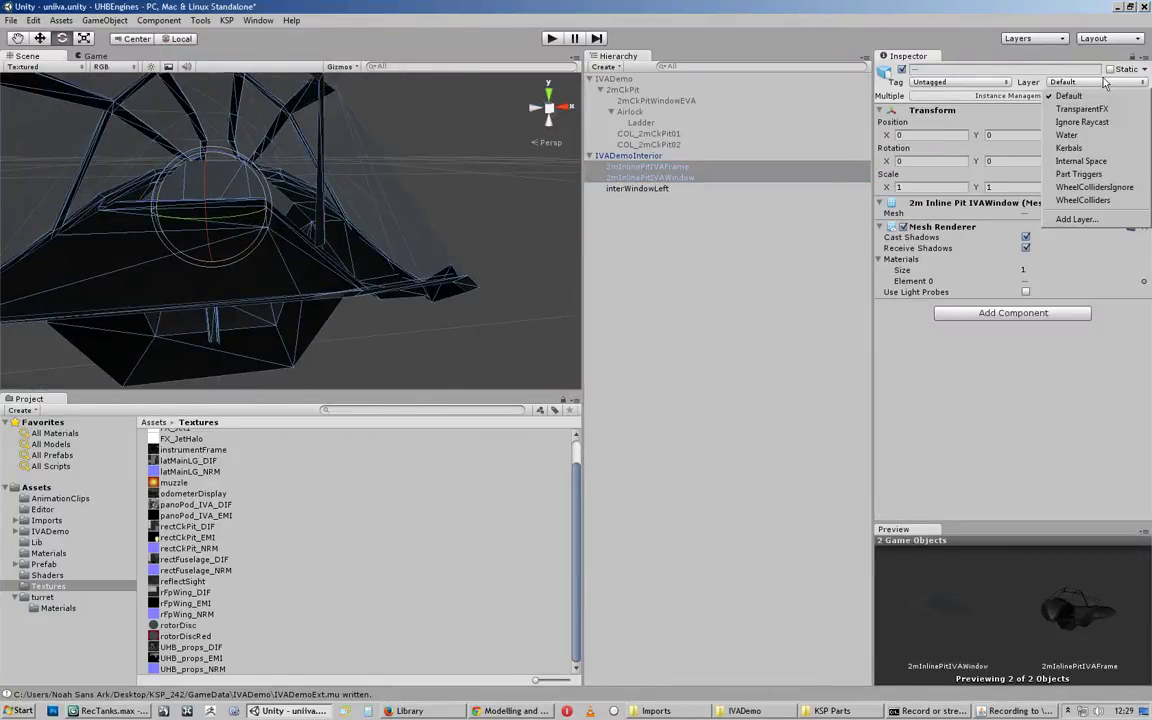
pyautogui.click(1055, 157)
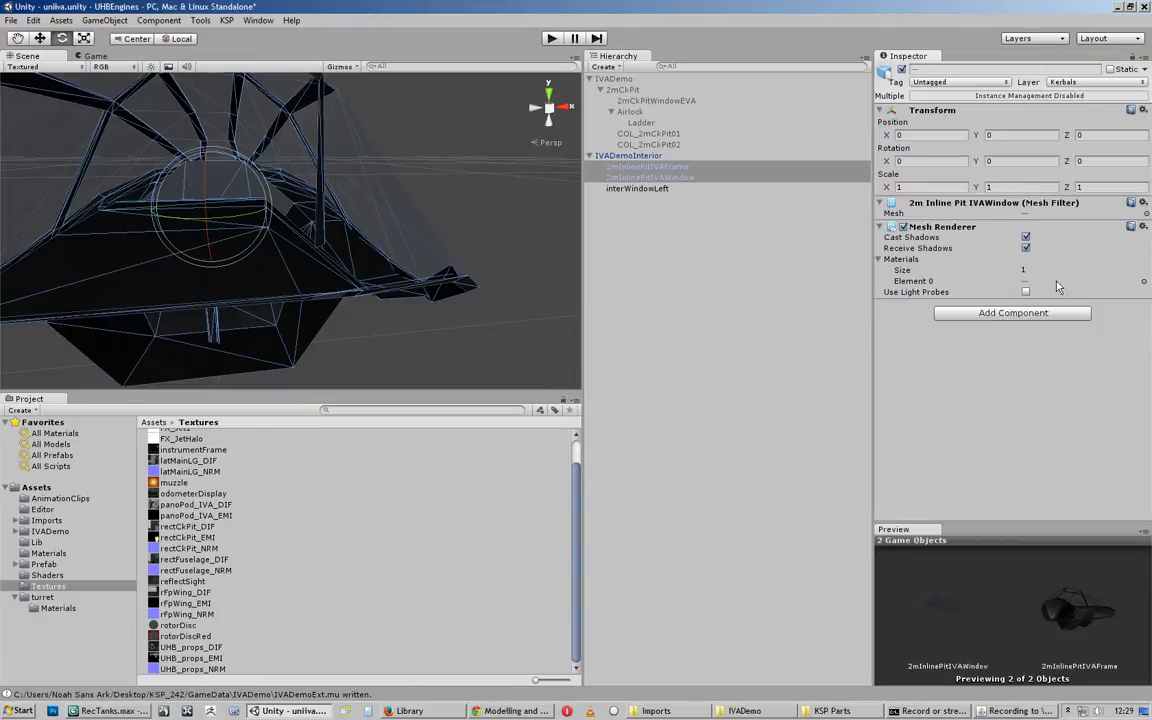
pyautogui.click(698, 303)
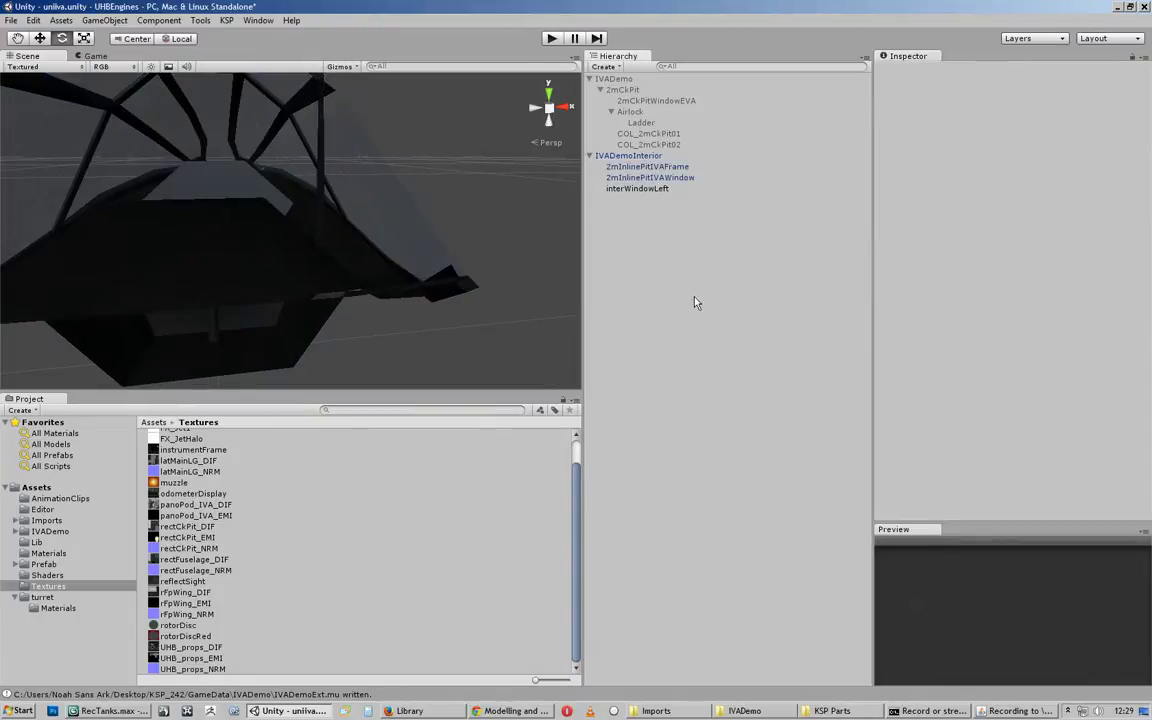
pyautogui.click(650, 167)
pyautogui.click(650, 177)
pyautogui.keyDown('alt'); pyautogui.moveTo(508, 180); pyautogui.dragTo(380, 300); pyautogui.keyUp('alt')
# Put the interWindowLeft collider on the Internal Space layer.
pyautogui.click(690, 189)
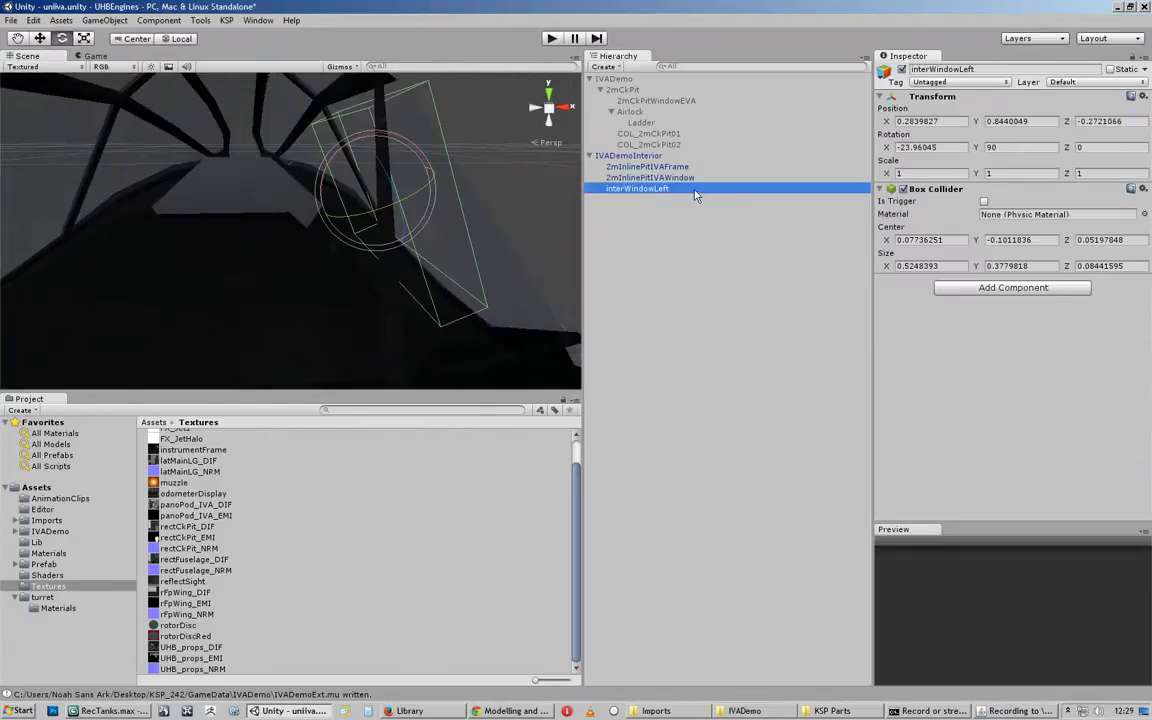
pyautogui.click(1098, 82)
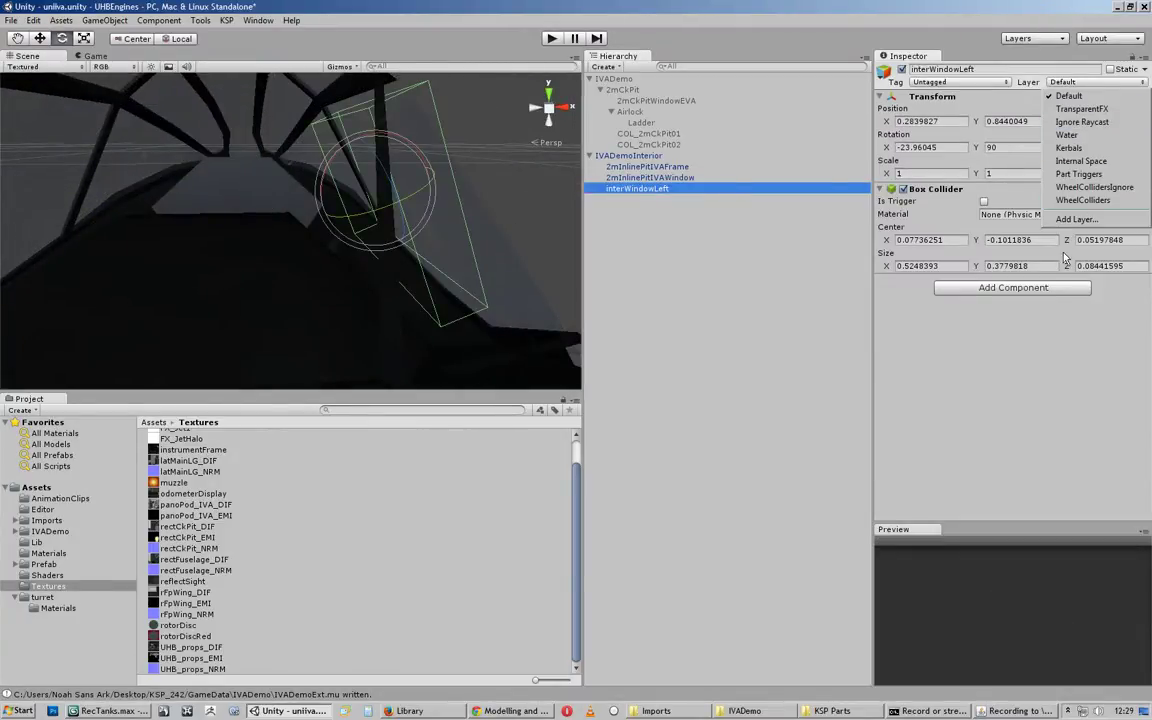
pyautogui.click(1080, 161)
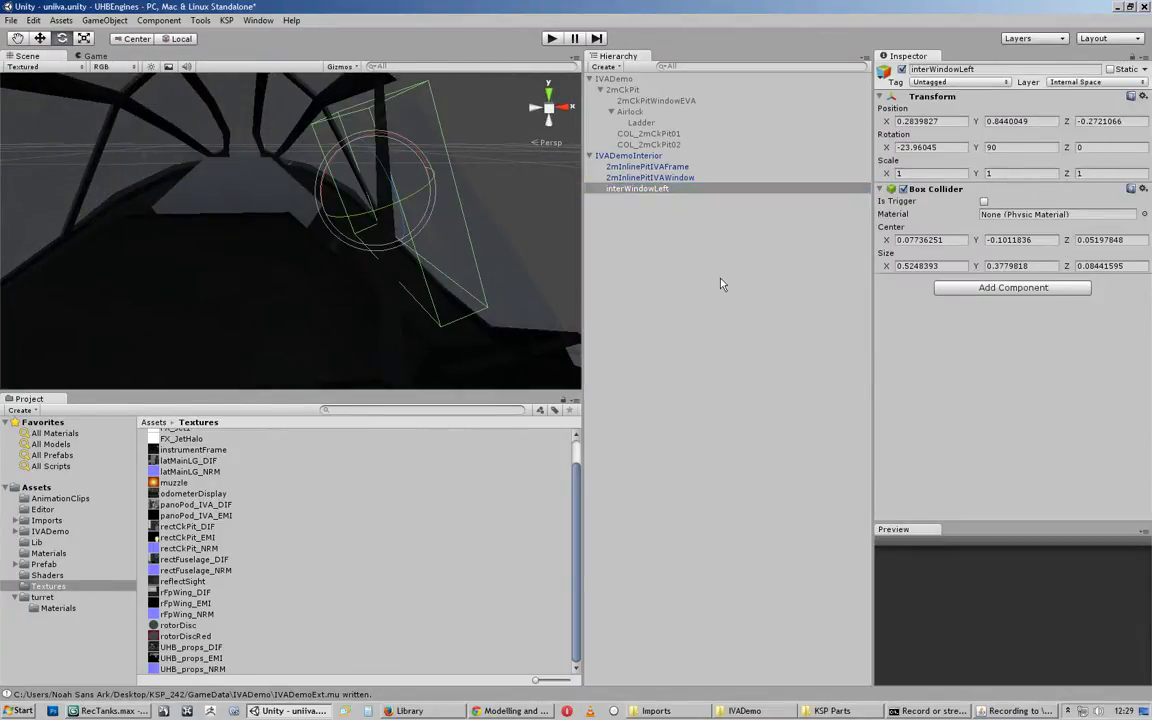
pyautogui.click(681, 278)
pyautogui.moveTo(430, 228); pyautogui.dragTo(492, 196, button='middle')
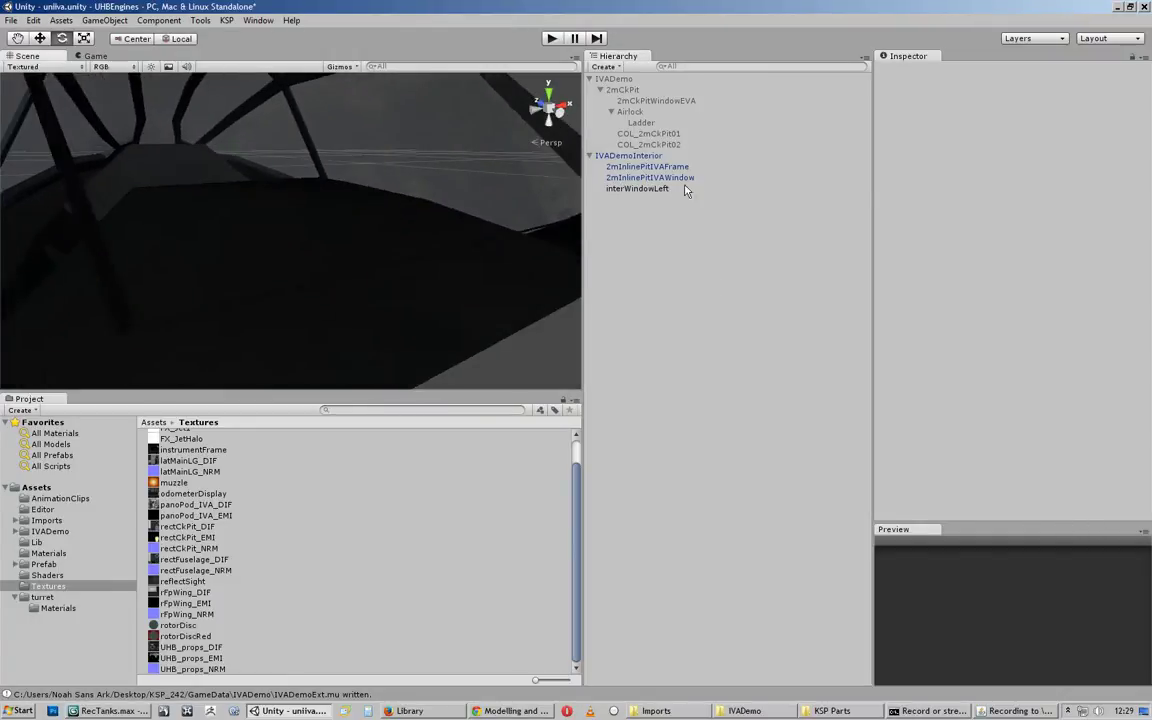
# Orbit and zoom the Scene view inside the cockpit to inspect the hexagonal window.
pyautogui.click(690, 189)
pyautogui.keyDown('alt'); pyautogui.moveTo(436, 174); pyautogui.dragTo(369, 183); pyautogui.keyUp('alt')
pyautogui.click(369, 183)
pyautogui.keyDown('alt'); pyautogui.moveTo(369, 183); pyautogui.dragTo(368, 275, button='right'); pyautogui.keyUp('alt')
pyautogui.keyDown('alt'); pyautogui.moveTo(368, 275); pyautogui.dragTo(507, 270); pyautogui.keyUp('alt')
pyautogui.moveTo(507, 270); pyautogui.dragTo(376, 280, button='middle')
pyautogui.keyDown('alt'); pyautogui.moveTo(376, 280); pyautogui.dragTo(548, 293, button='right'); pyautogui.keyUp('alt')
pyautogui.keyDown('alt'); pyautogui.moveTo(548, 293); pyautogui.dragTo(378, 224); pyautogui.keyUp('alt')
pyautogui.keyDown('alt'); pyautogui.moveTo(378, 224); pyautogui.dragTo(521, 341, button='right'); pyautogui.keyUp('alt')
pyautogui.keyDown('alt'); pyautogui.moveTo(521, 341); pyautogui.dragTo(342, 284); pyautogui.keyUp('alt')
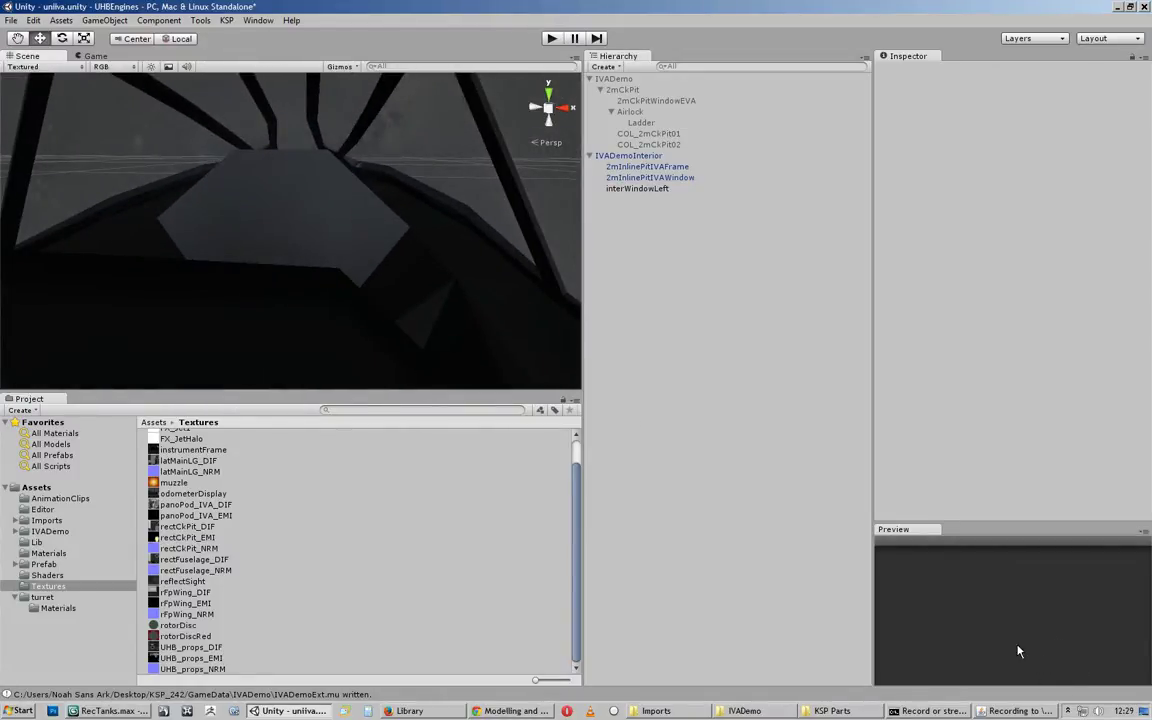
pyautogui.keyDown('alt'); pyautogui.moveTo(271, 172); pyautogui.dragTo(332, 241); pyautogui.keyUp('alt')
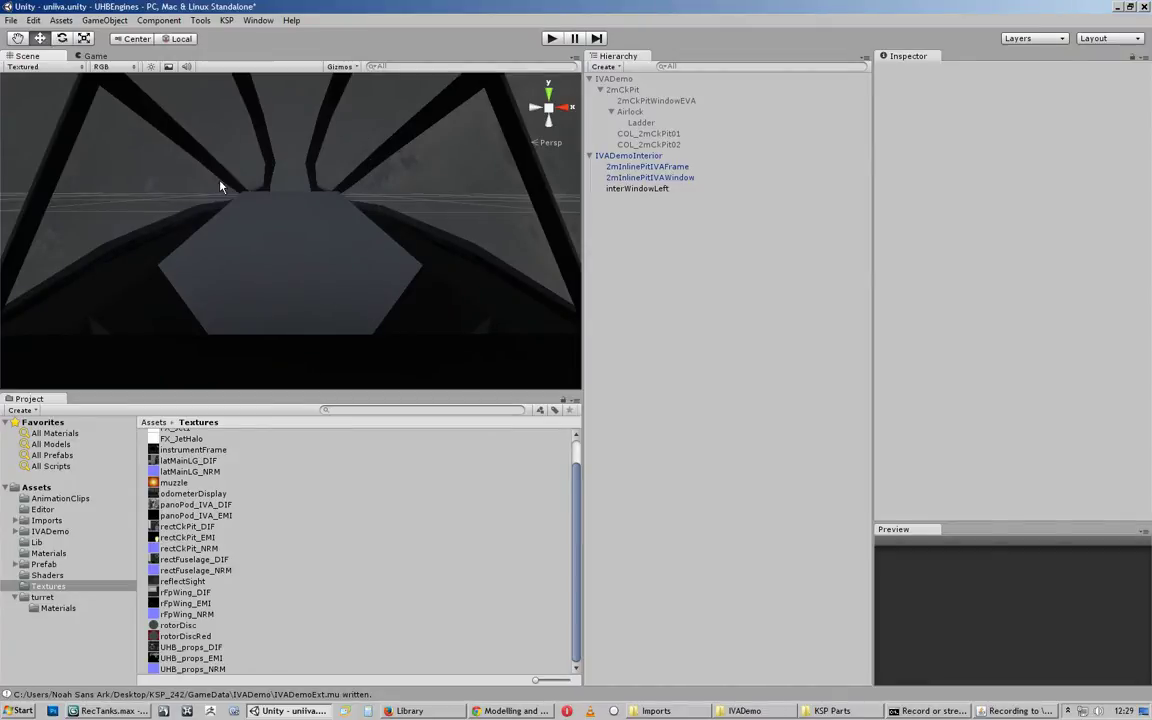
pyautogui.keyDown('alt'); pyautogui.moveTo(406, 251); pyautogui.dragTo(406, 254); pyautogui.keyUp('alt')
# Assign the 2mInlinePitIVAWindow object to the Internal Space layer.
pyautogui.click(665, 166)
pyautogui.click(683, 178)
pyautogui.click(1097, 82)
pyautogui.click(1081, 161)
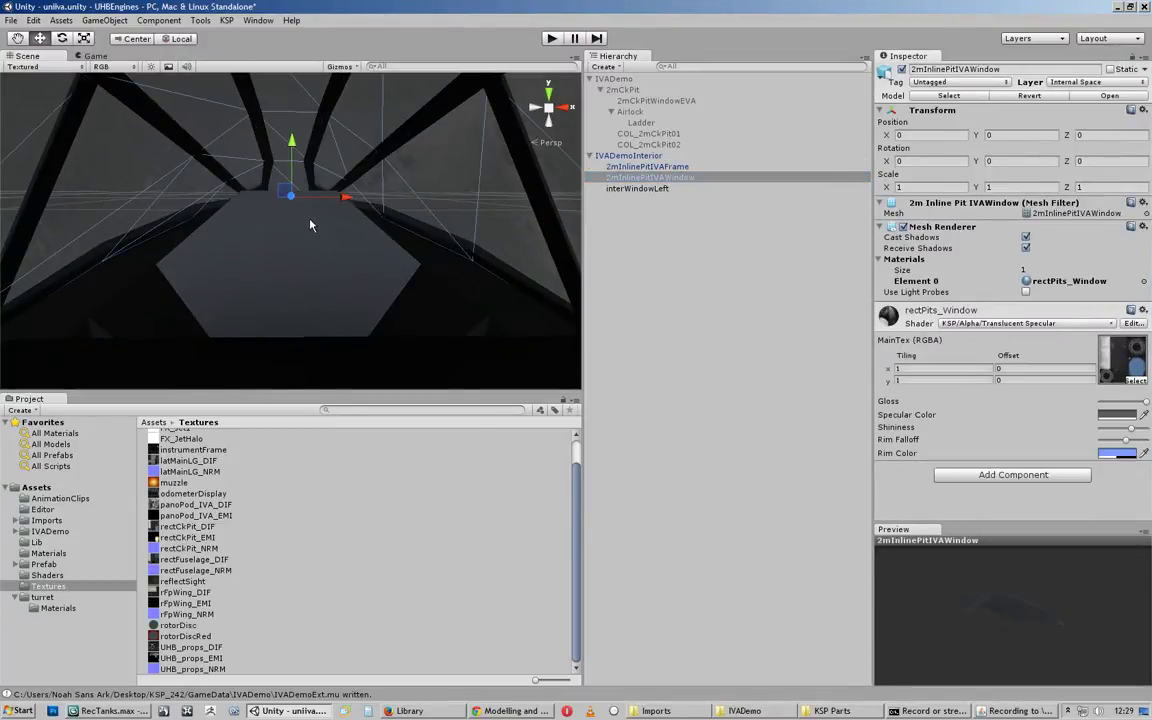
# Switch 2mInlinePitIVAWindow to the Kerbals layer and check 2mInlinePitIVAFrame uses Kerbals too.
pyautogui.click(1100, 82)
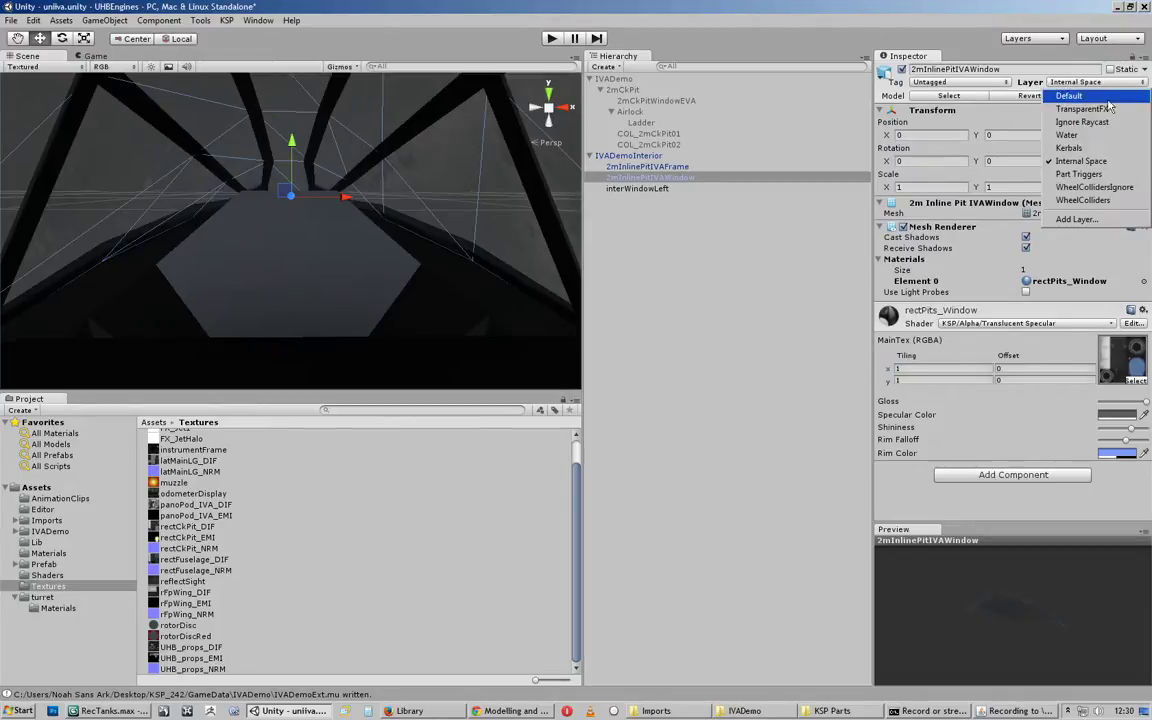
pyautogui.click(1080, 148)
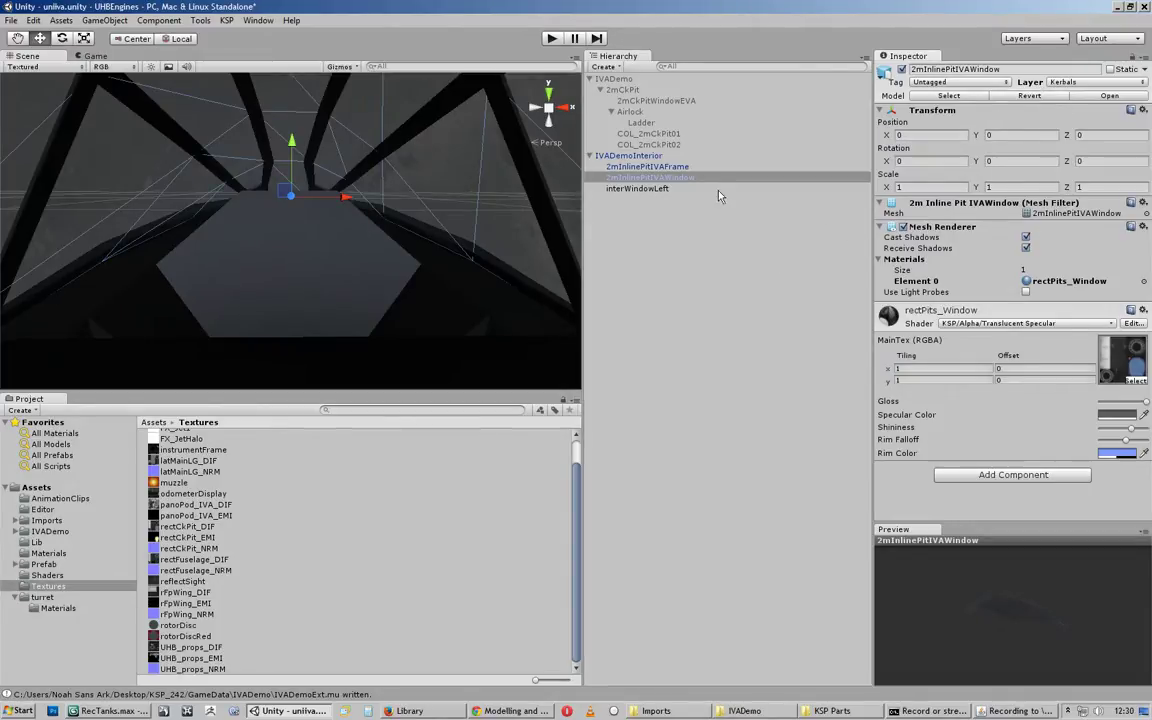
pyautogui.click(640, 166)
pyautogui.keyDown('alt'); pyautogui.moveTo(464, 183); pyautogui.dragTo(420, 300); pyautogui.keyUp('alt')
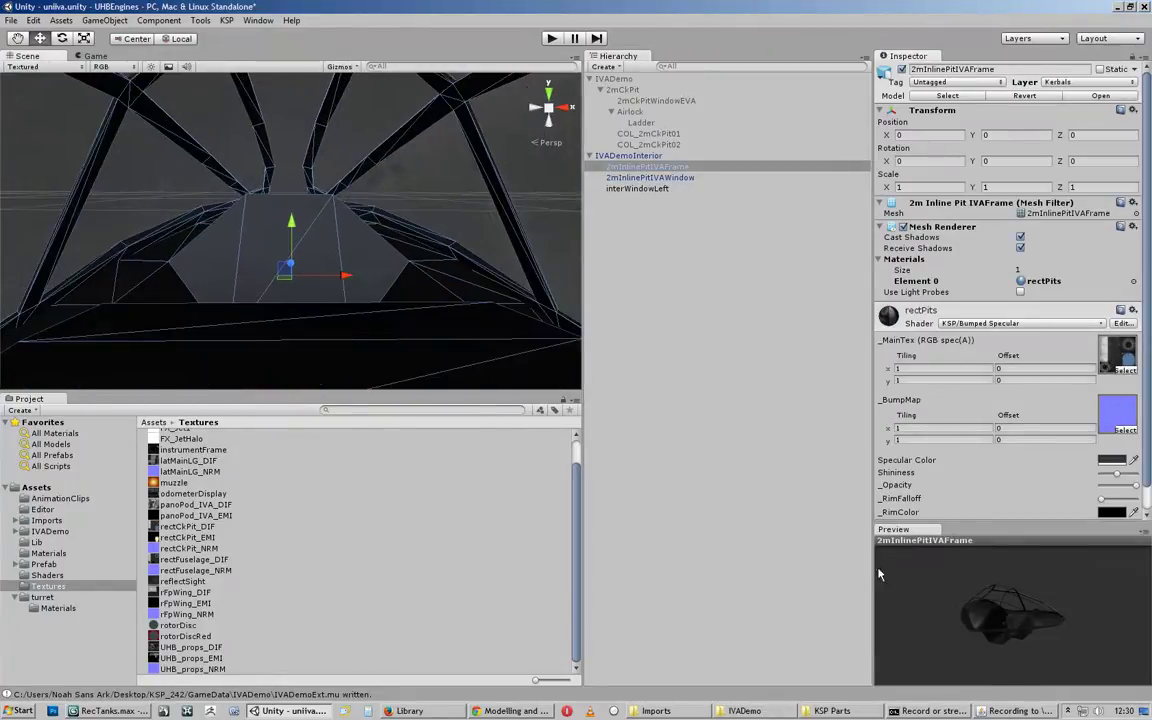
pyautogui.keyDown('alt'); pyautogui.moveTo(374, 260); pyautogui.dragTo(330, 250); pyautogui.keyUp('alt')
pyautogui.click(442, 192)
pyautogui.keyDown('alt'); pyautogui.moveTo(442, 192); pyautogui.dragTo(292, 225); pyautogui.keyUp('alt')
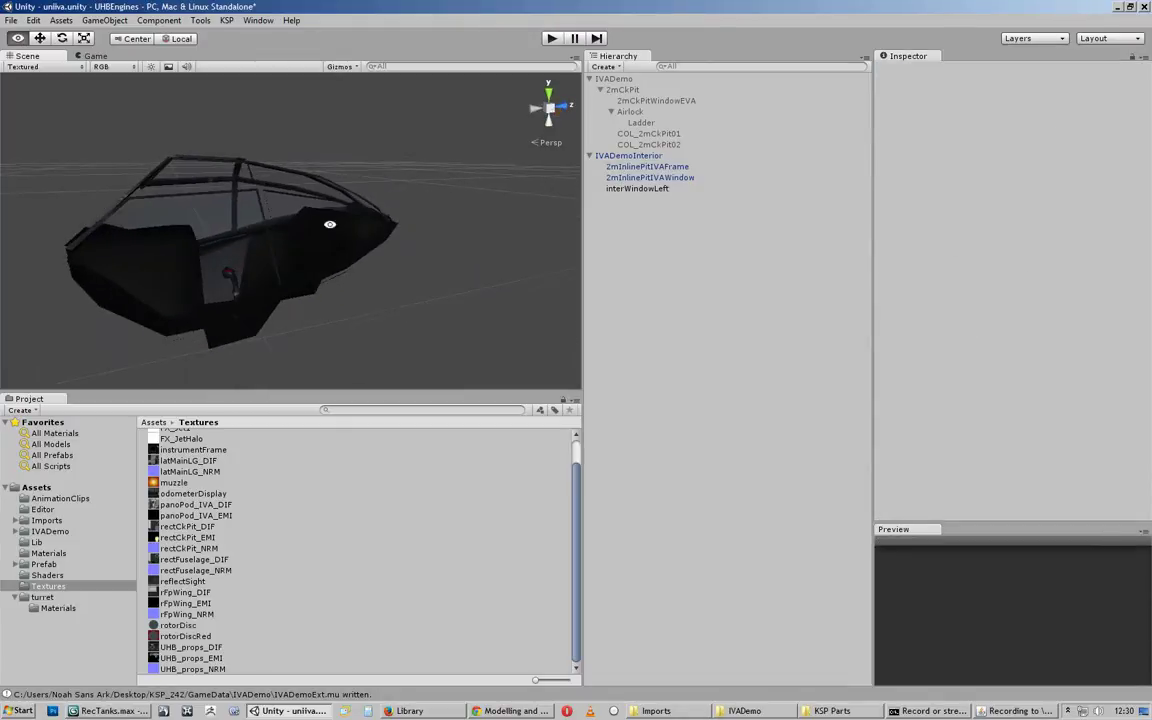
# Frame IVADemoInterior and then the interWindowLeft collider in the Scene view.
pyautogui.doubleClick(628, 156)
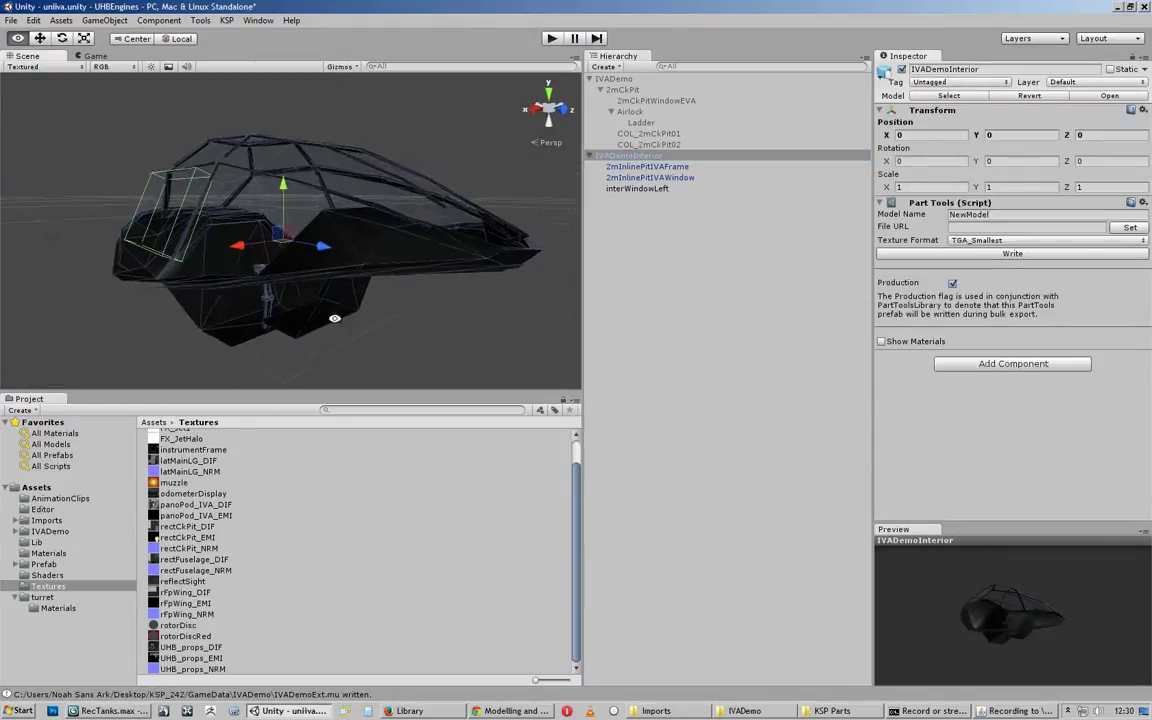
pyautogui.scroll(5, 325, 313)
pyautogui.keyDown('alt'); pyautogui.moveTo(325, 313); pyautogui.dragTo(400, 295); pyautogui.keyUp('alt')
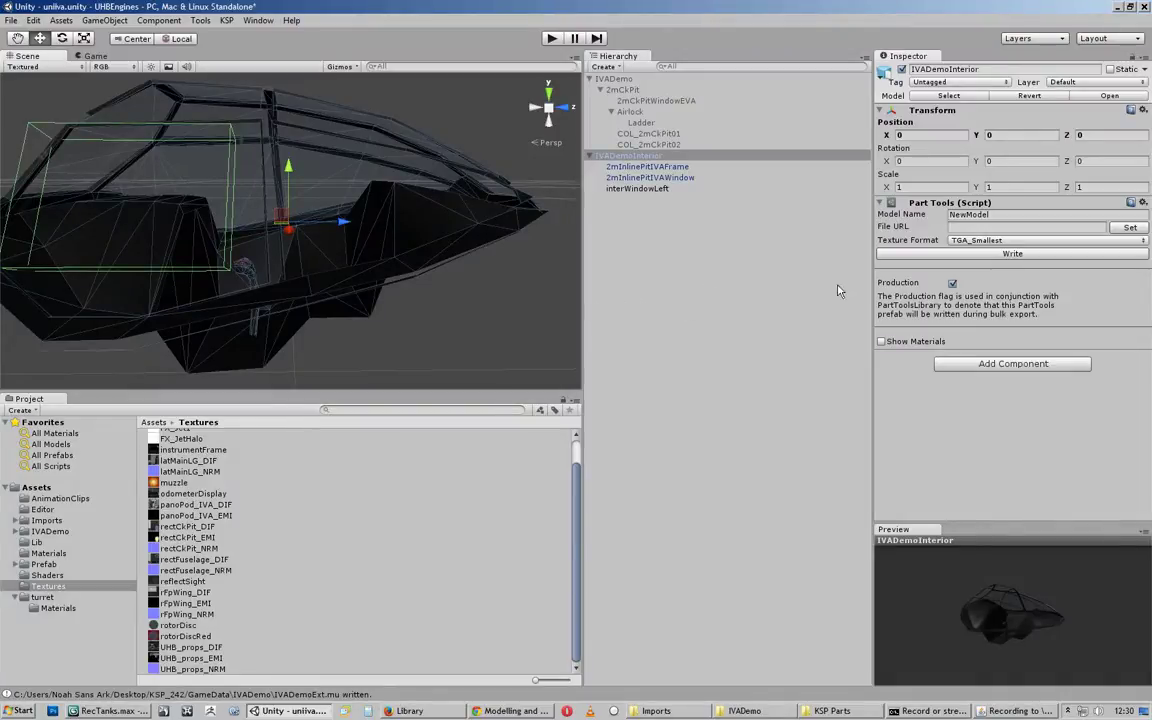
pyautogui.doubleClick(640, 188)
pyautogui.keyDown('alt'); pyautogui.moveTo(300, 322); pyautogui.dragTo(205, 320); pyautogui.keyUp('alt')
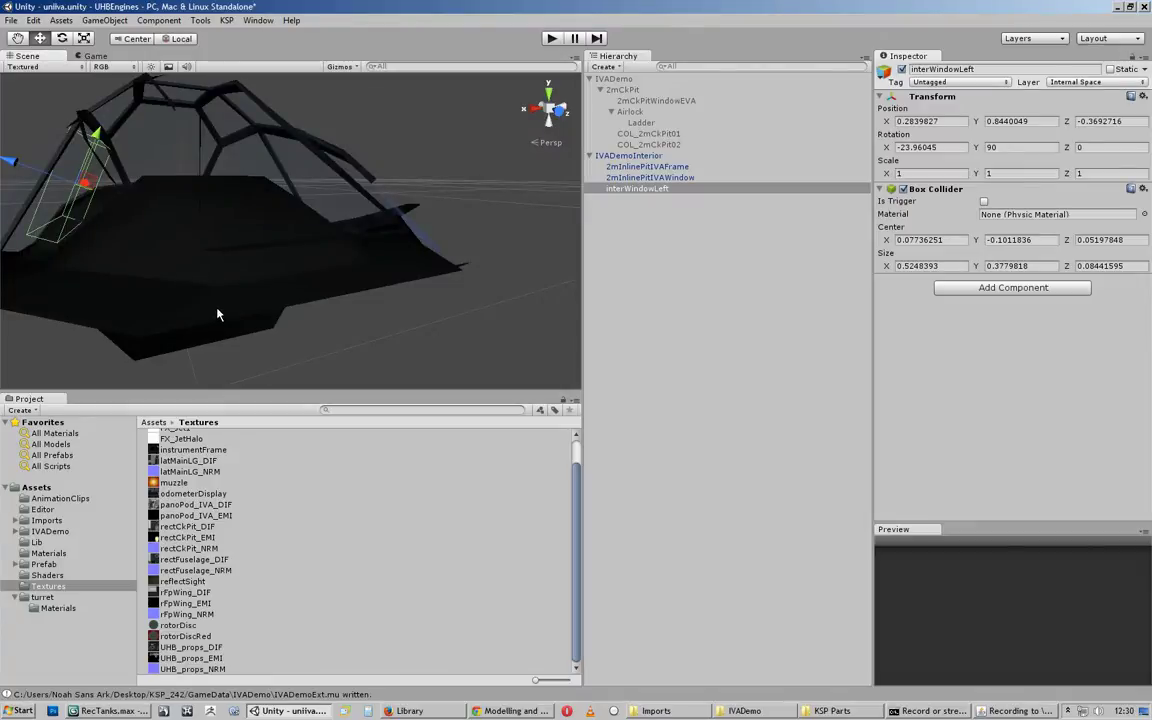
# Duplicate interWindowLeft and rename the copy interWindowRight.
pyautogui.hotkey('ctrl', 'd')
pyautogui.click(972, 69)
pyautogui.press('BackSpace')
pyautogui.press('BackSpace')
pyautogui.press('BackSpace')
pyautogui.press('BackSpace')
pyautogui.write('R')
pyautogui.keyDown('alt'); pyautogui.moveTo(150, 250); pyautogui.dragTo(82, 210); pyautogui.keyUp('alt')
pyautogui.click(131, 38)
# Rotate interWindowRight to face the opposite window, setting Rotation Y to exactly -90.
pyautogui.keyDown('alt'); pyautogui.moveTo(283, 175); pyautogui.dragTo(218, 178); pyautogui.keyUp('alt')
pyautogui.press('x')
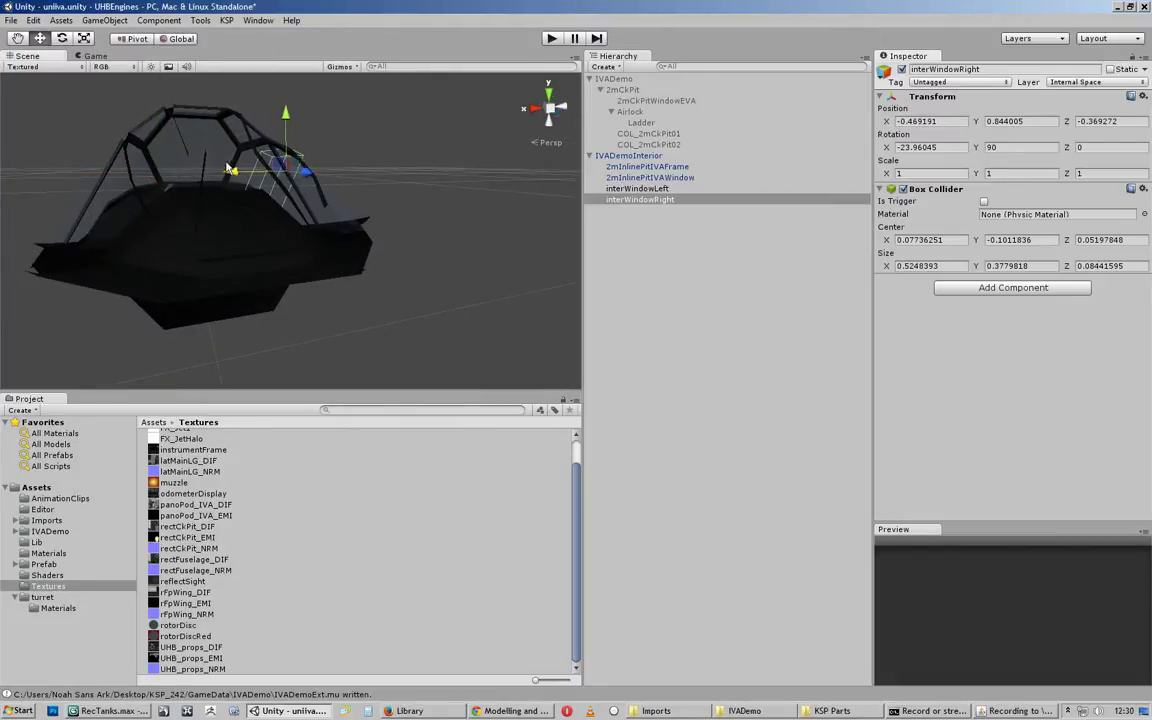
pyautogui.press('z')
pyautogui.press('e')
pyautogui.moveTo(278, 207); pyautogui.dragTo(175, 193)
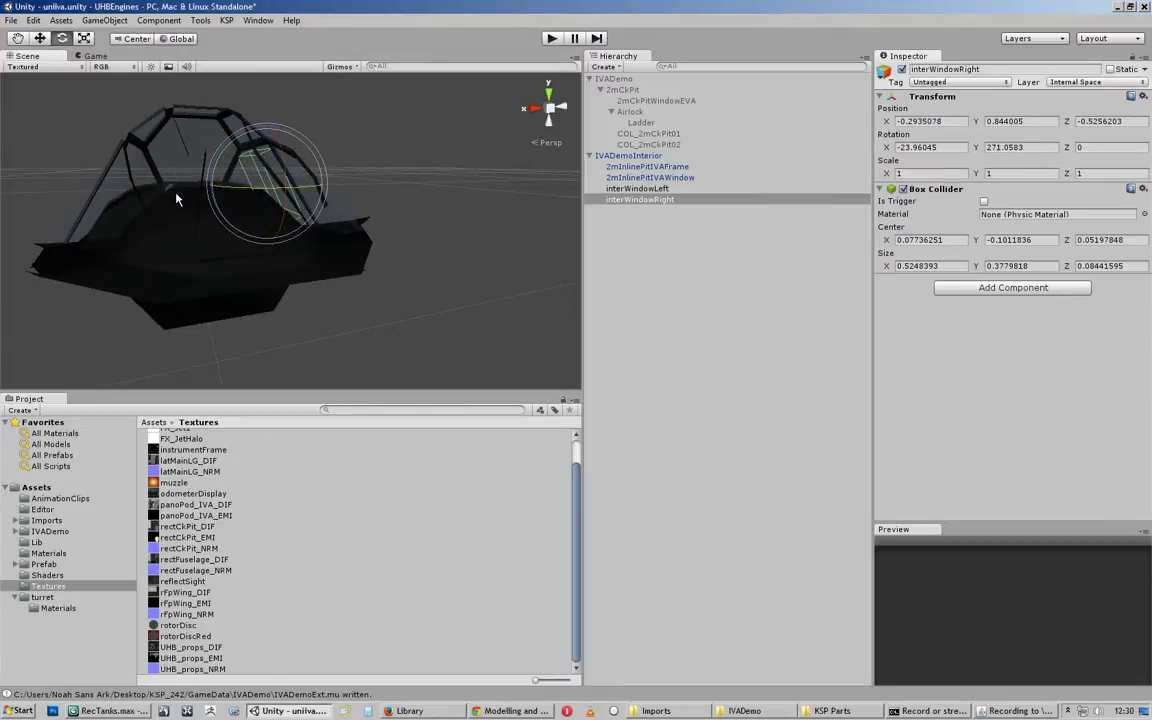
pyautogui.click(1003, 147)
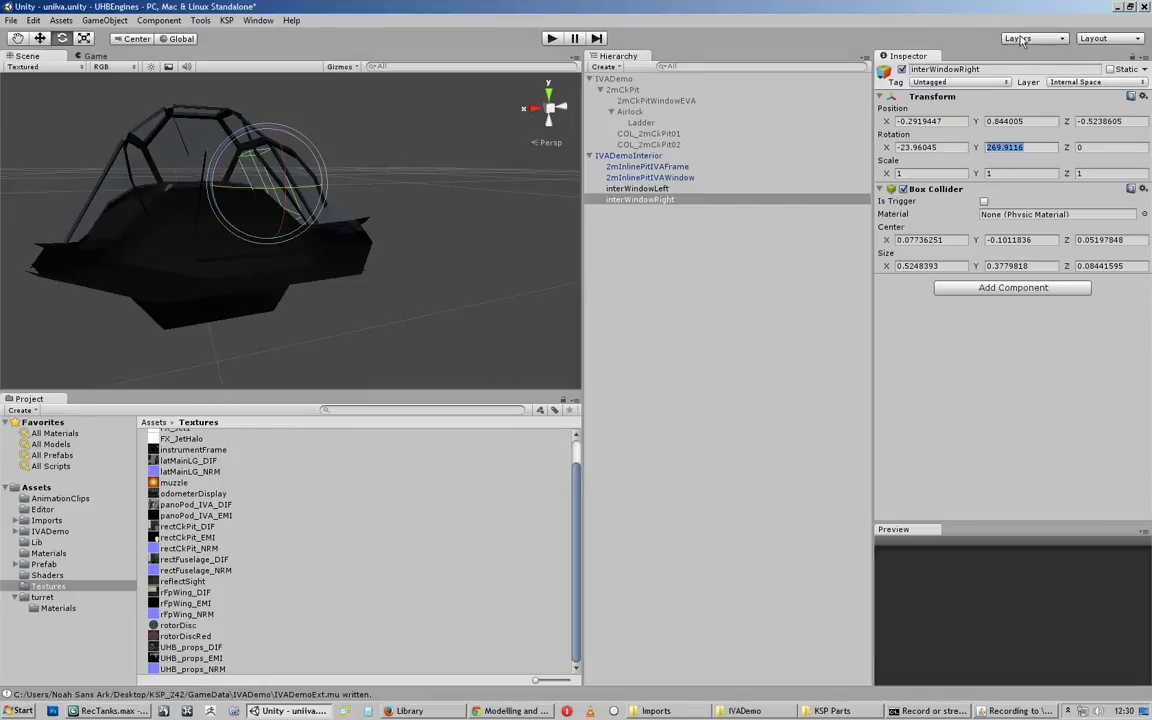
pyautogui.write('-90')
pyautogui.press('Return')
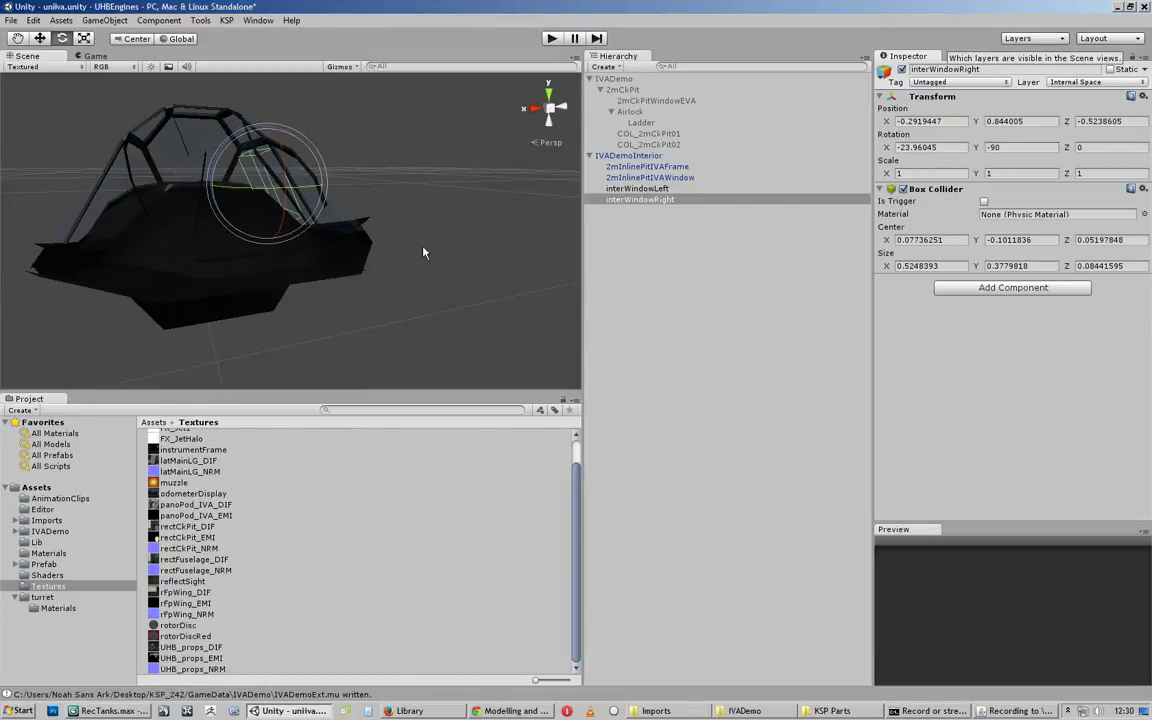
# Compare interWindowRight's placement over the right window against interWindowLeft.
pyautogui.press('w')
pyautogui.click(178, 39)
pyautogui.keyDown('alt'); pyautogui.moveTo(261, 171); pyautogui.dragTo(296, 193); pyautogui.keyUp('alt')
pyautogui.press('z')
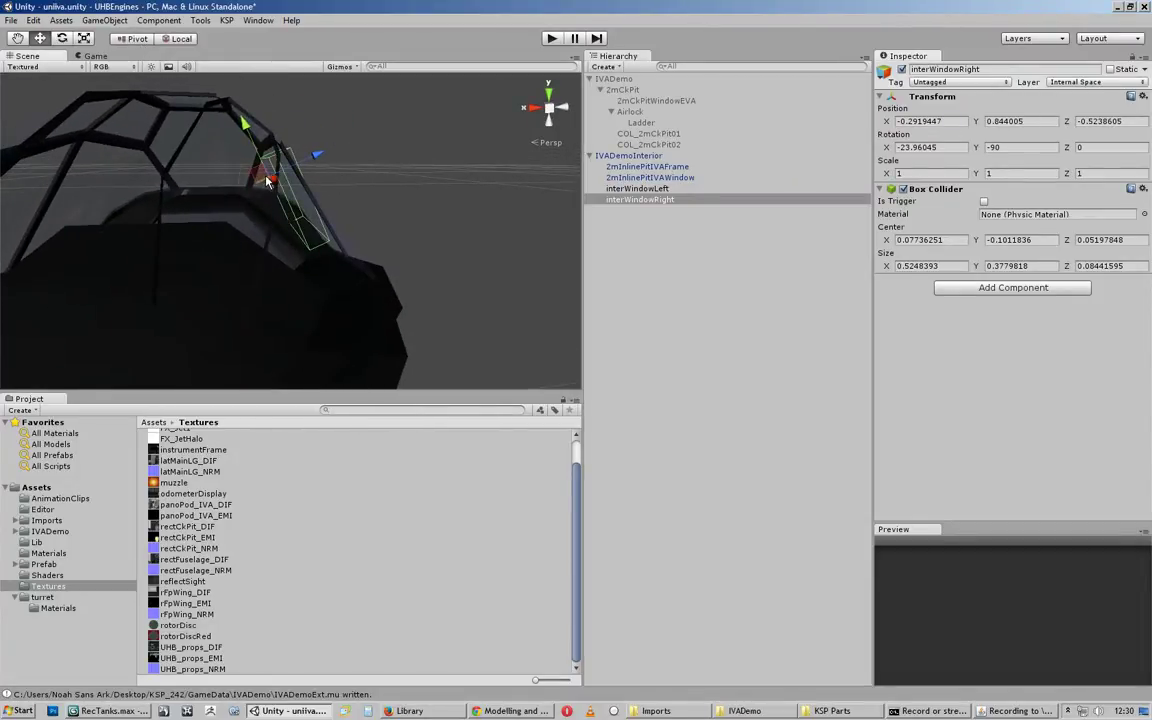
pyautogui.keyDown('alt'); pyautogui.moveTo(409, 146); pyautogui.dragTo(568, 177); pyautogui.keyUp('alt')
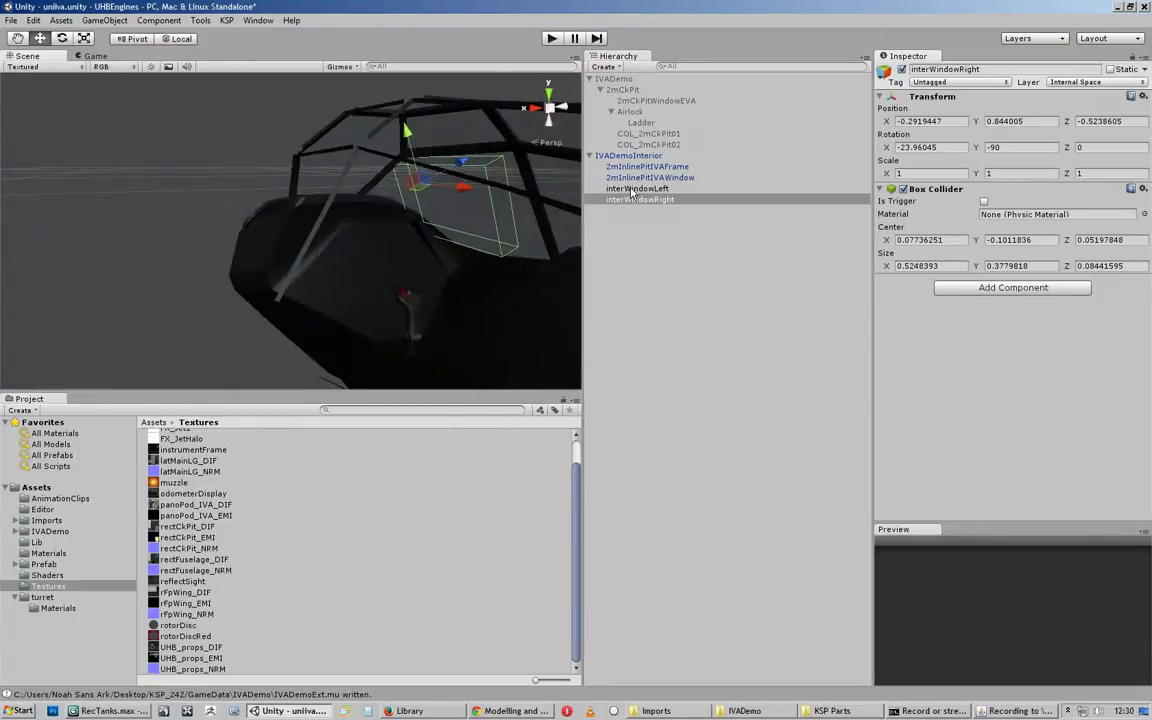
pyautogui.click(615, 188)
pyautogui.keyDown('alt'); pyautogui.moveTo(406, 251); pyautogui.dragTo(338, 178); pyautogui.keyUp('alt')
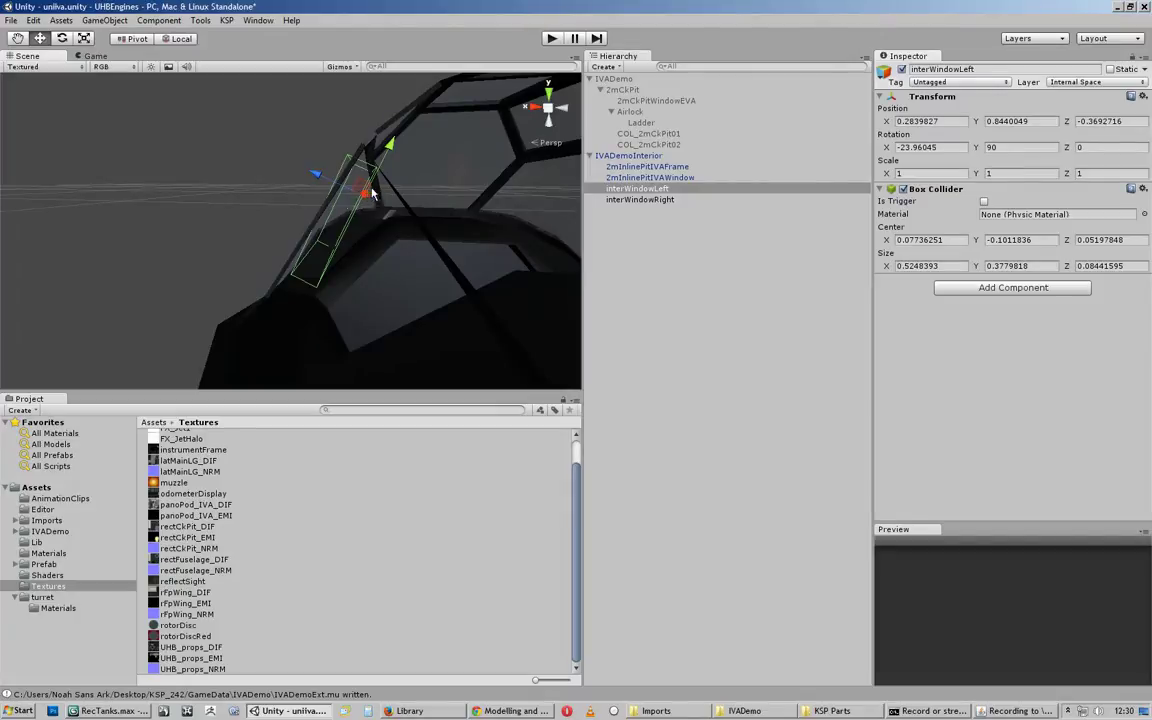
pyautogui.keyDown('alt'); pyautogui.moveTo(266, 188); pyautogui.dragTo(324, 206); pyautogui.keyUp('alt')
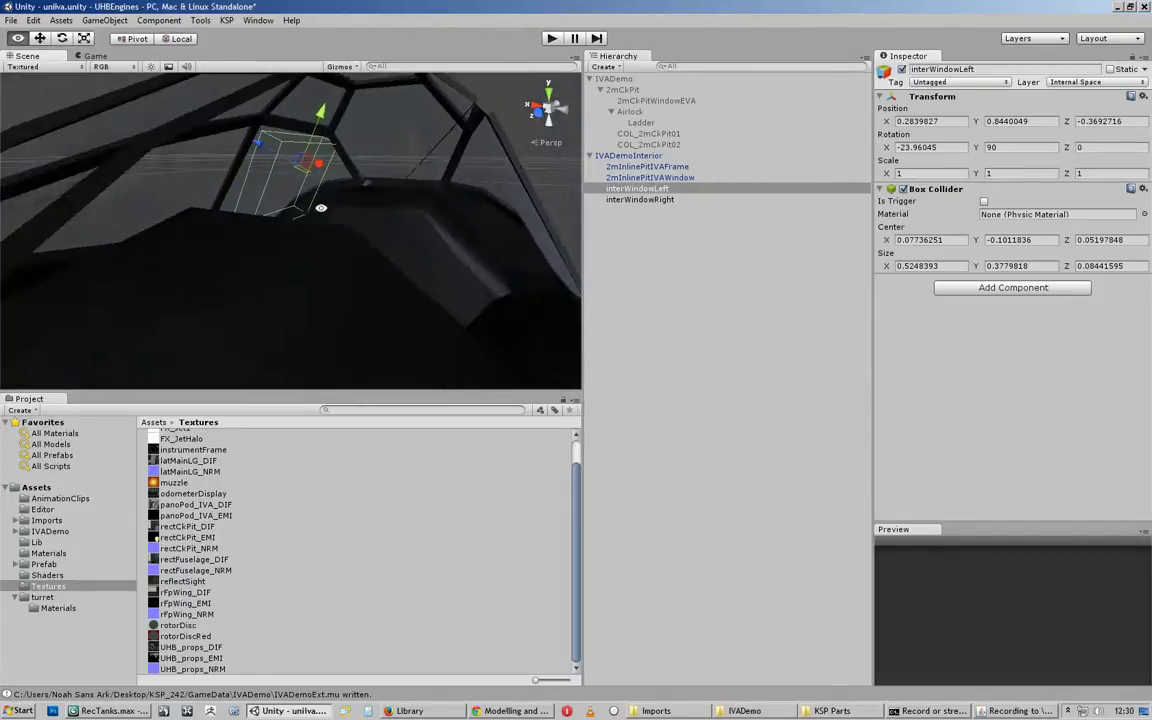
pyautogui.click(648, 156)
# Set the Part Tools model name to IVADemoInt with TGA_Compressed texture format.
pyautogui.press('BackSpace')
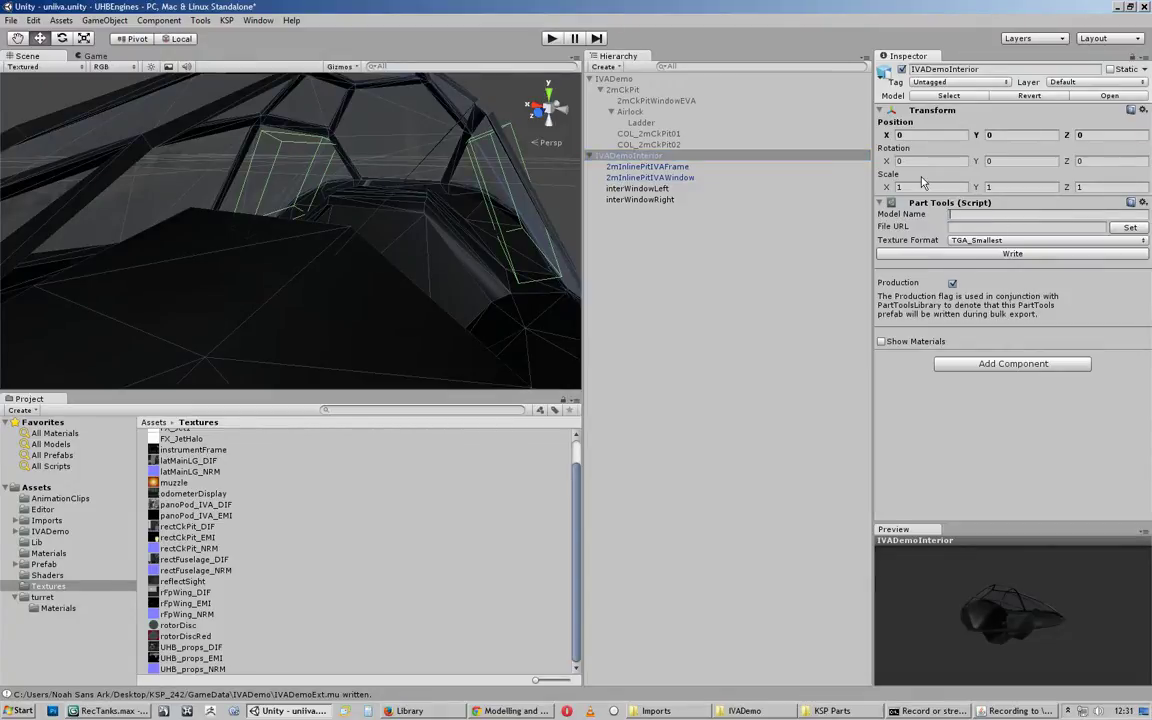
pyautogui.write('IVADemoInter')
pyautogui.press('BackSpace')
pyautogui.press('BackSpace')
pyautogui.click(1052, 245)
pyautogui.click(955, 253)
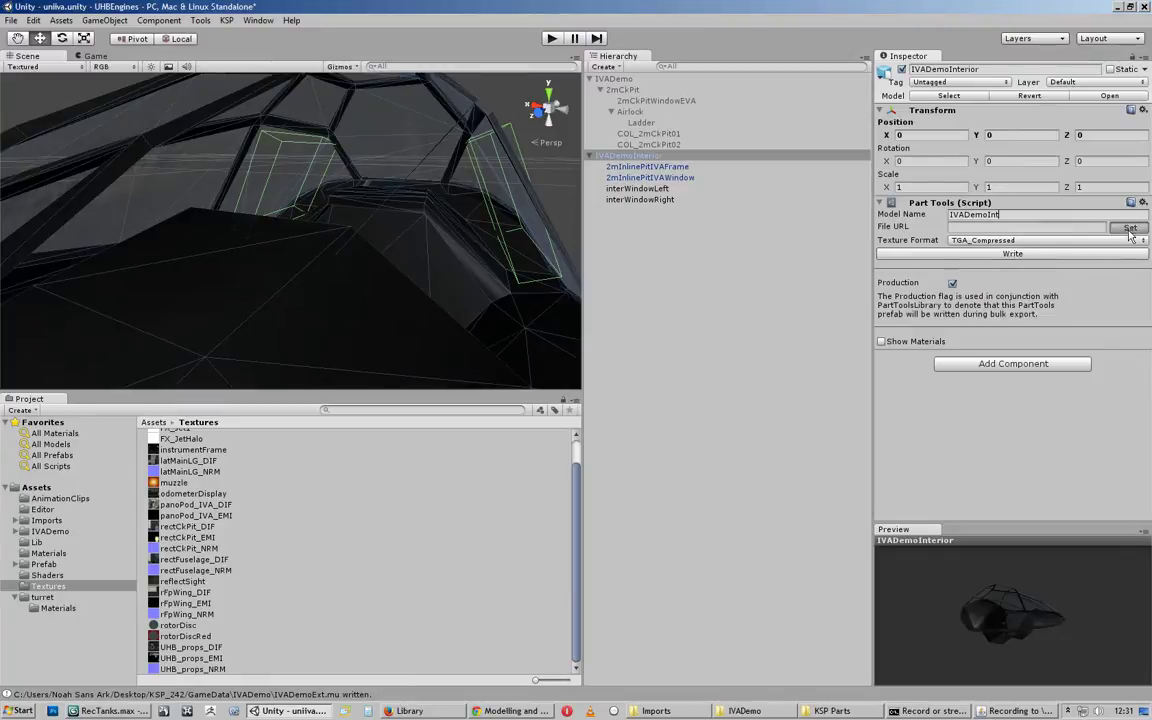
# Set the export folder to IVADemo and write the interior model out.
pyautogui.click(1129, 228)
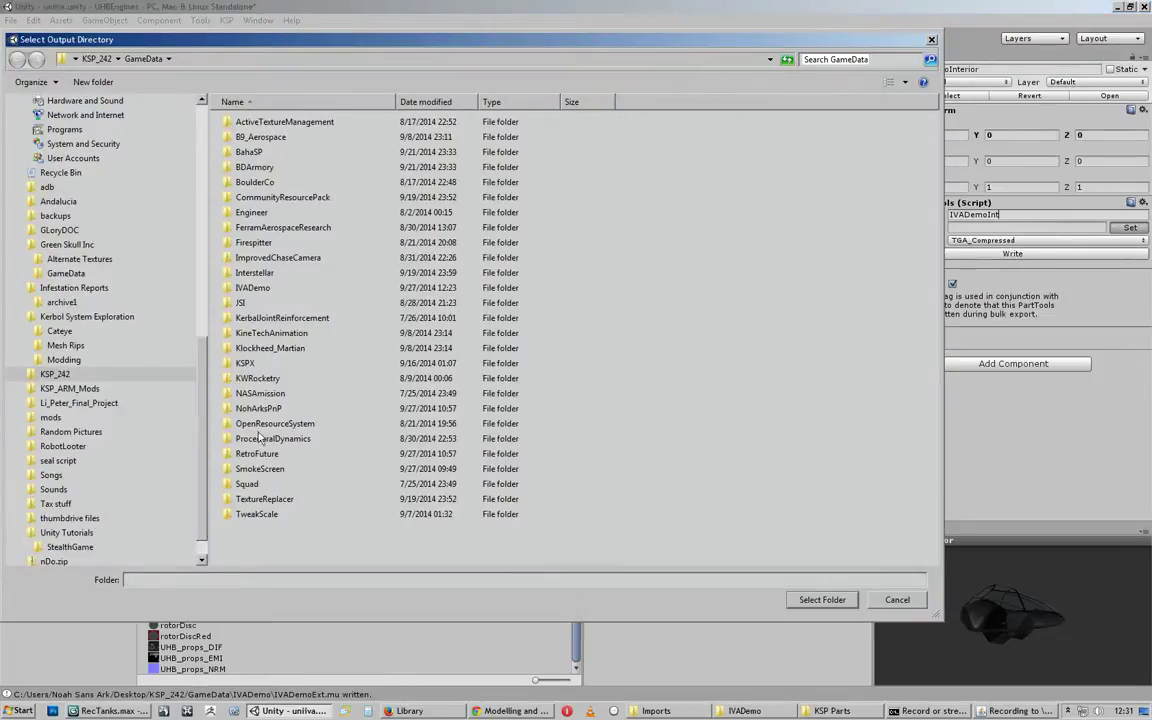
pyautogui.click(256, 288)
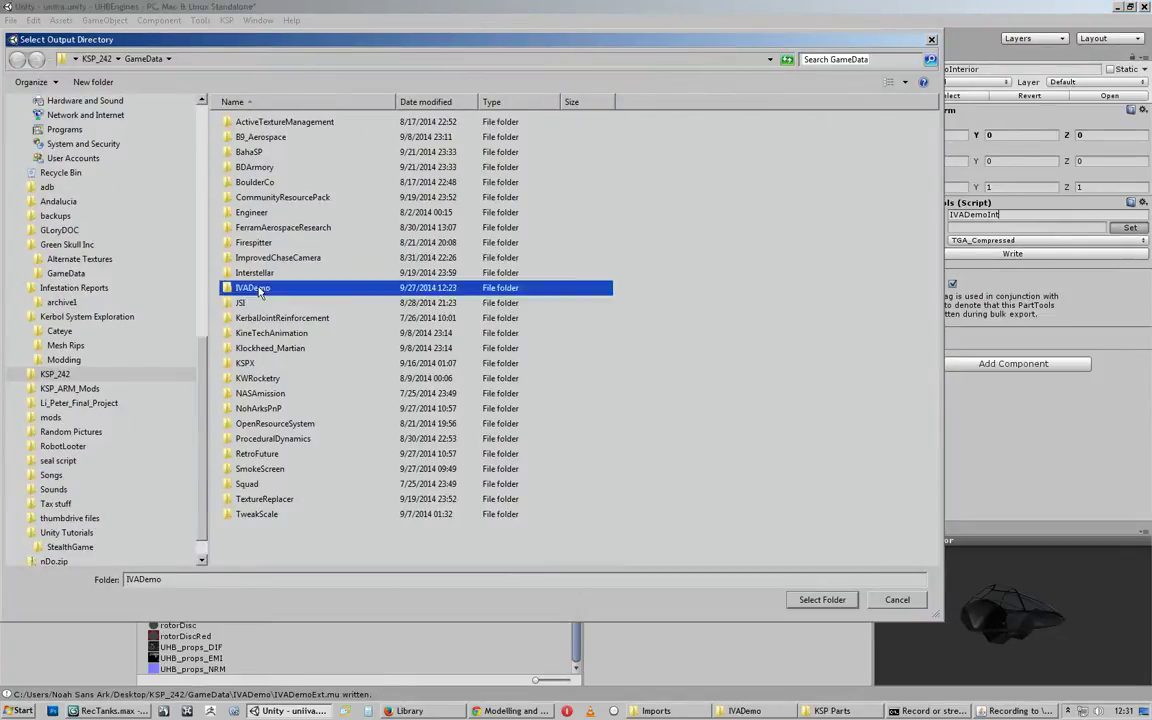
pyautogui.doubleClick(256, 288)
pyautogui.click(812, 600)
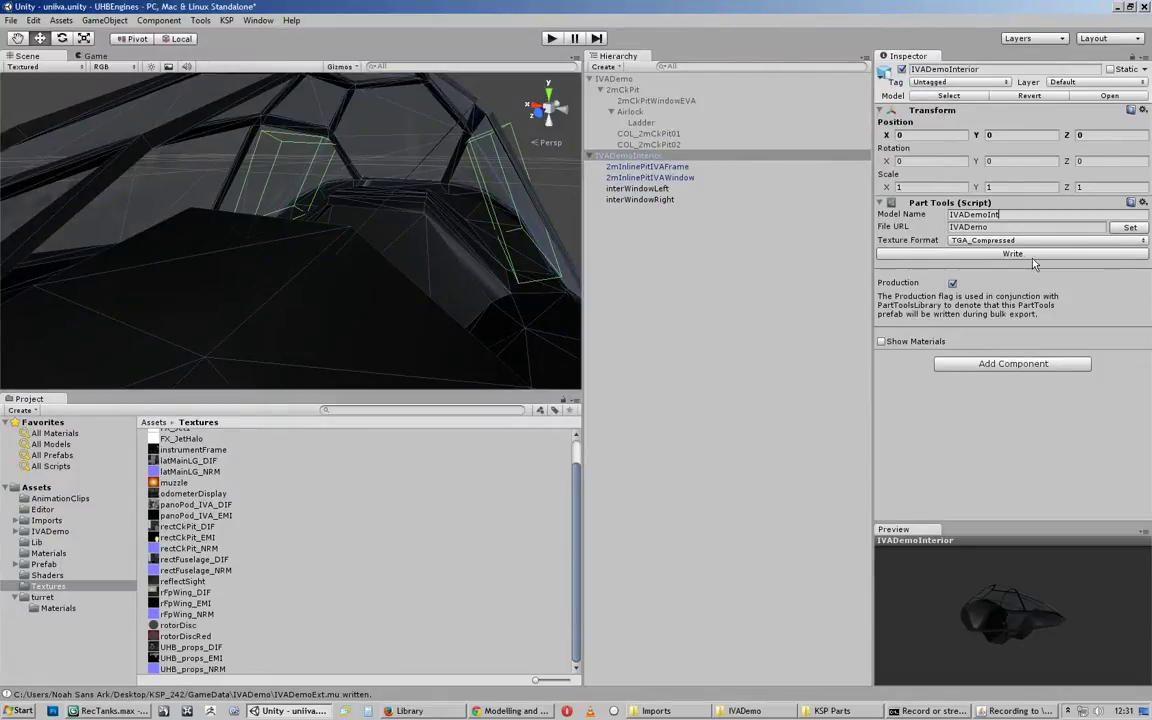
pyautogui.click(945, 253)
# Minimise Unity, 3ds Max and the browser, closing the Imports folder window.
pyautogui.click(1117, 8)
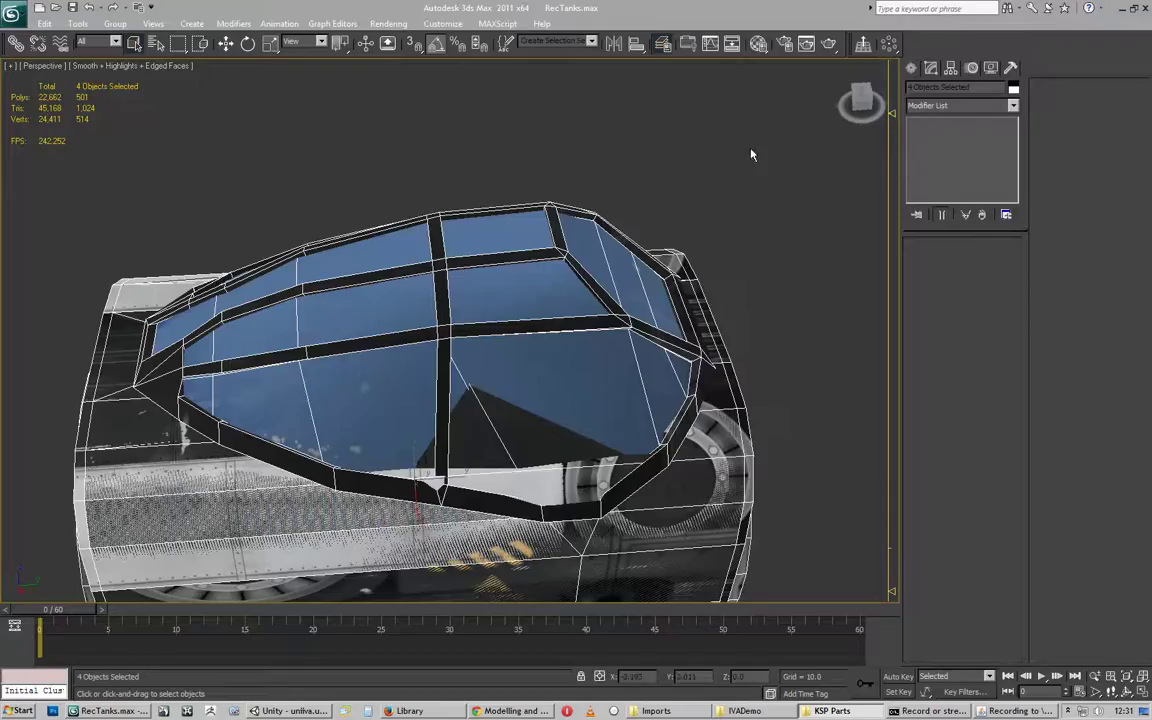
pyautogui.click(1122, 8)
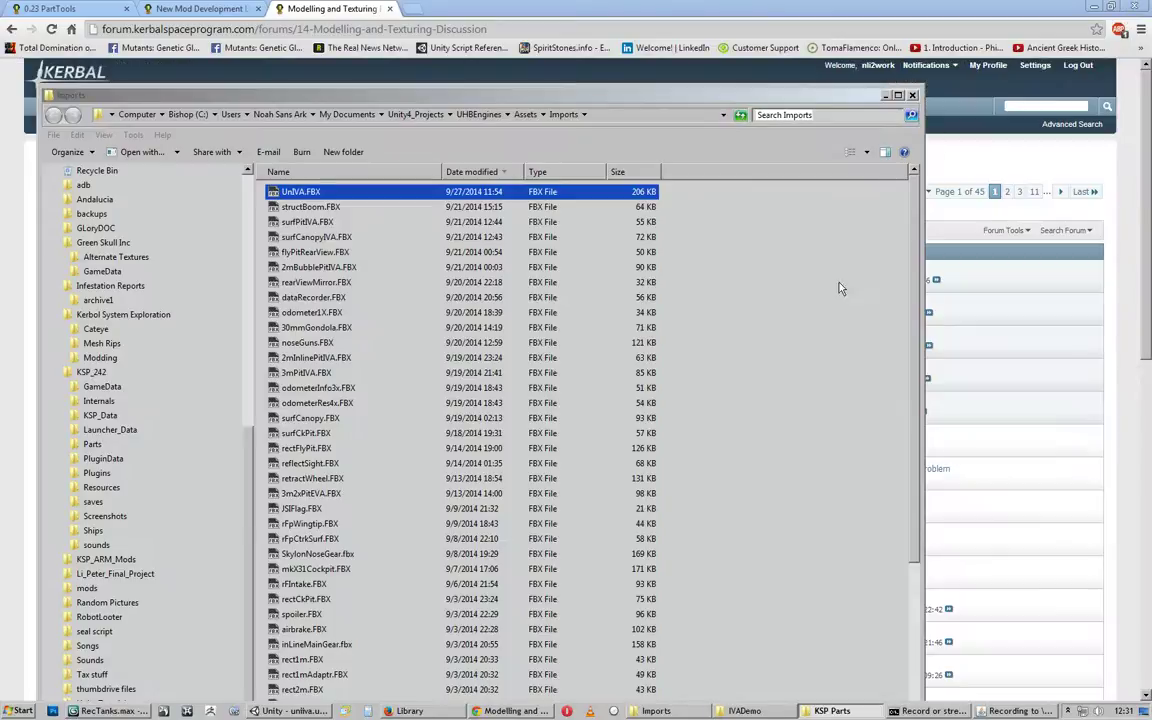
pyautogui.doubleClick(815, 94)
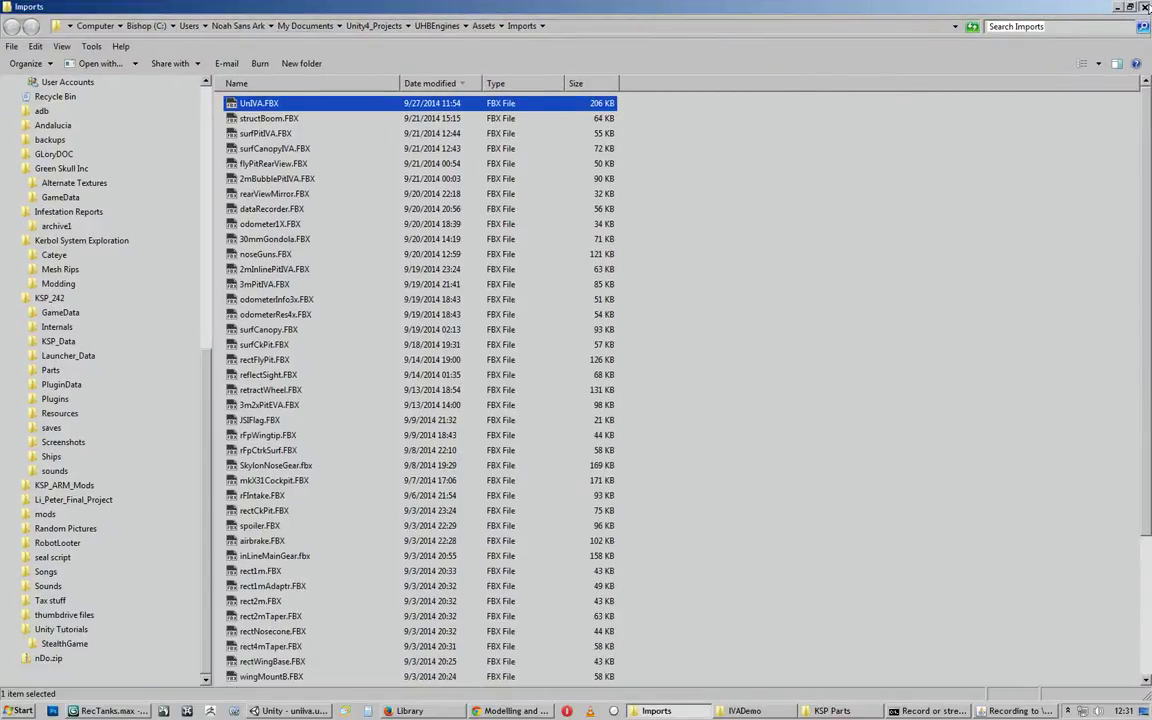
pyautogui.hotkey('alt', 'F4')
pyautogui.click(1090, 6)
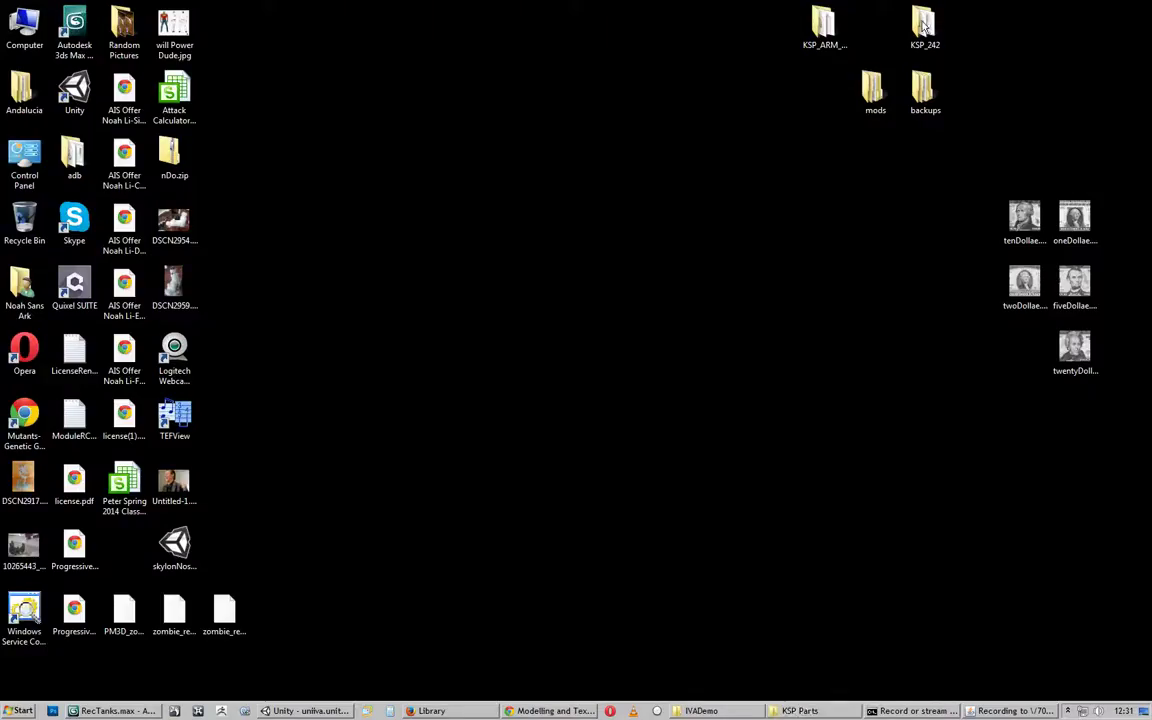
# Open KSP_242\GameData\IVADemo in Details view with a wider Name column.
pyautogui.doubleClick(923, 28)
pyautogui.doubleClick(256, 104)
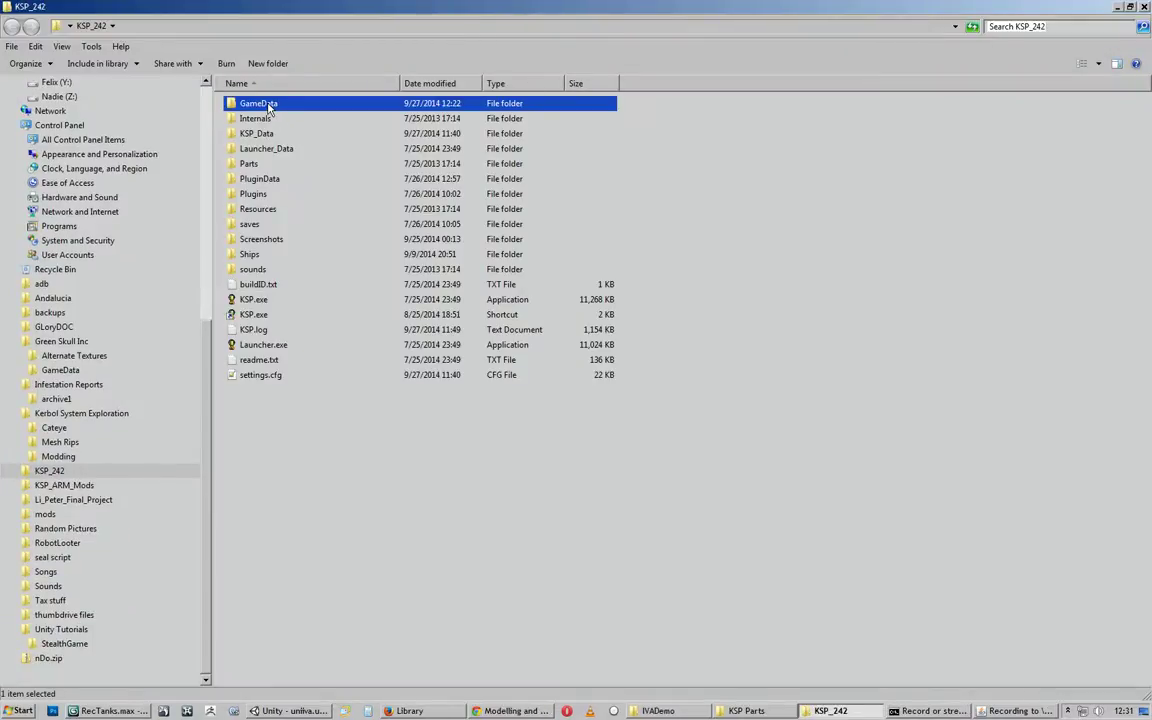
pyautogui.doubleClick(280, 270)
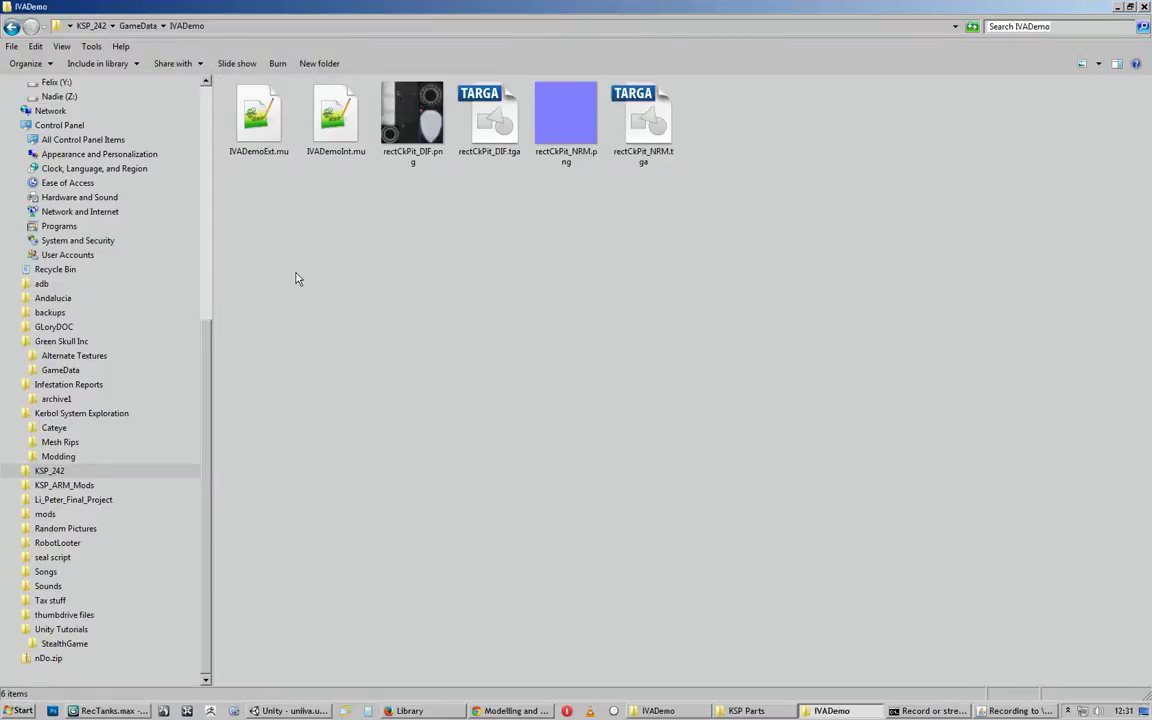
pyautogui.click(1098, 63)
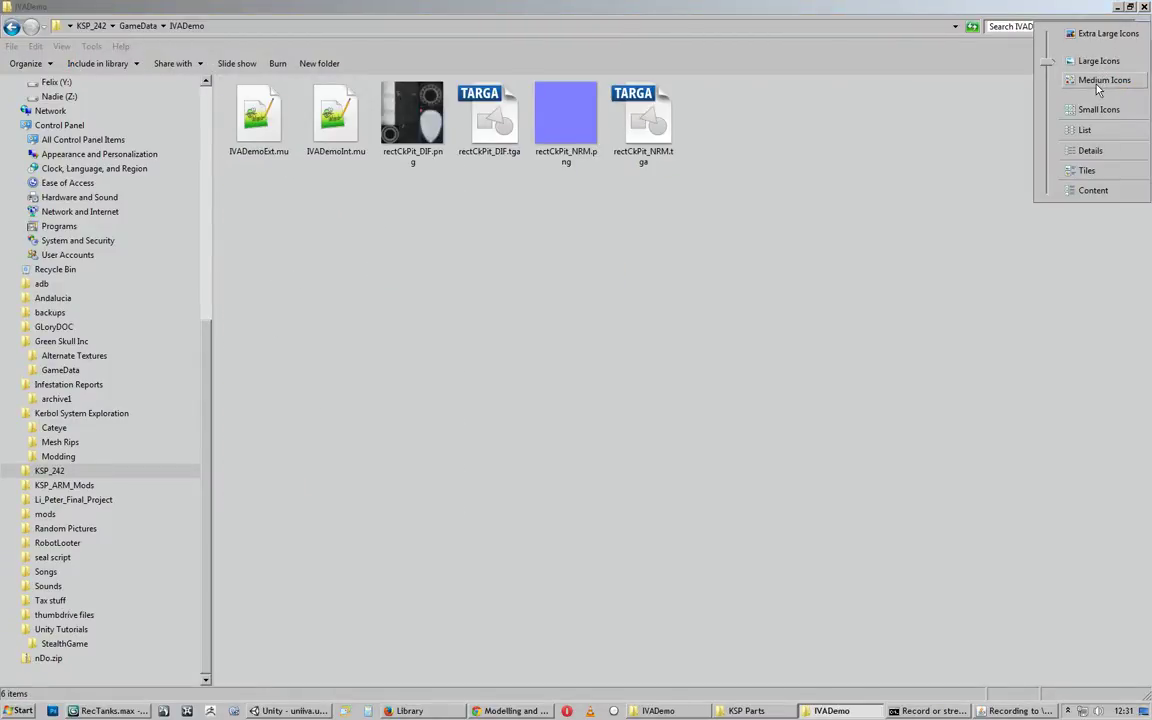
pyautogui.click(1110, 150)
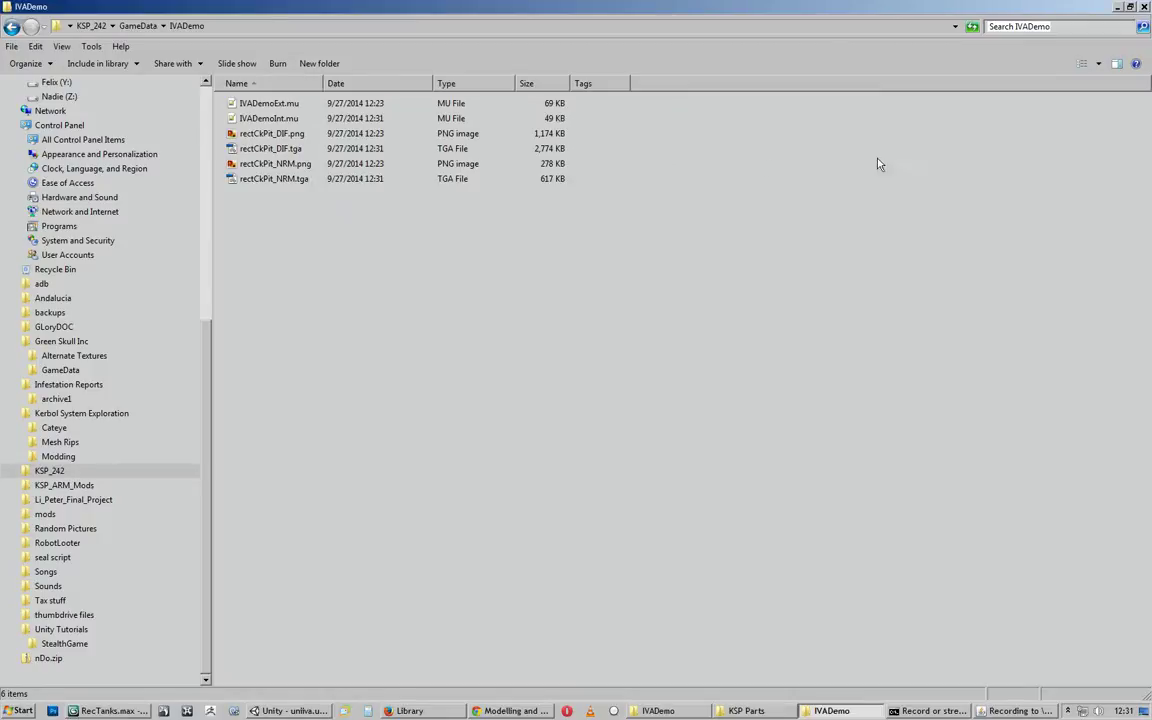
pyautogui.moveTo(319, 83); pyautogui.dragTo(448, 86)
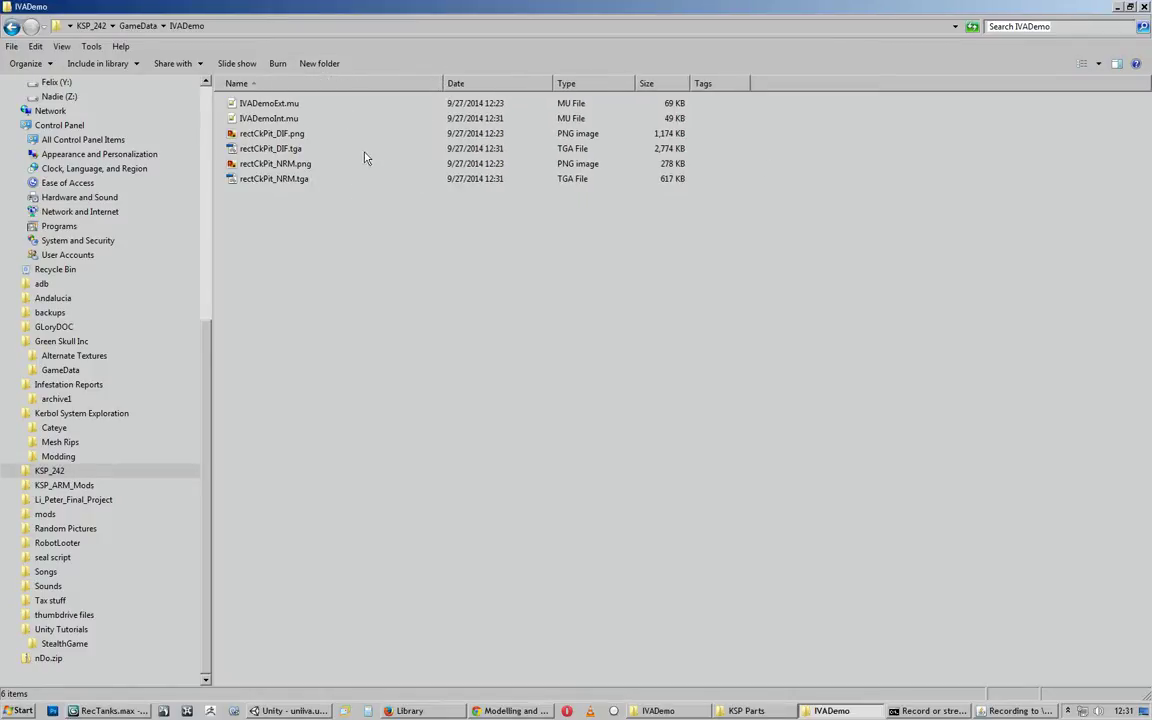
# Create a new text document and rename it IVADemoInt.cfg, accepting the extension change.
pyautogui.rightClick(411, 309)
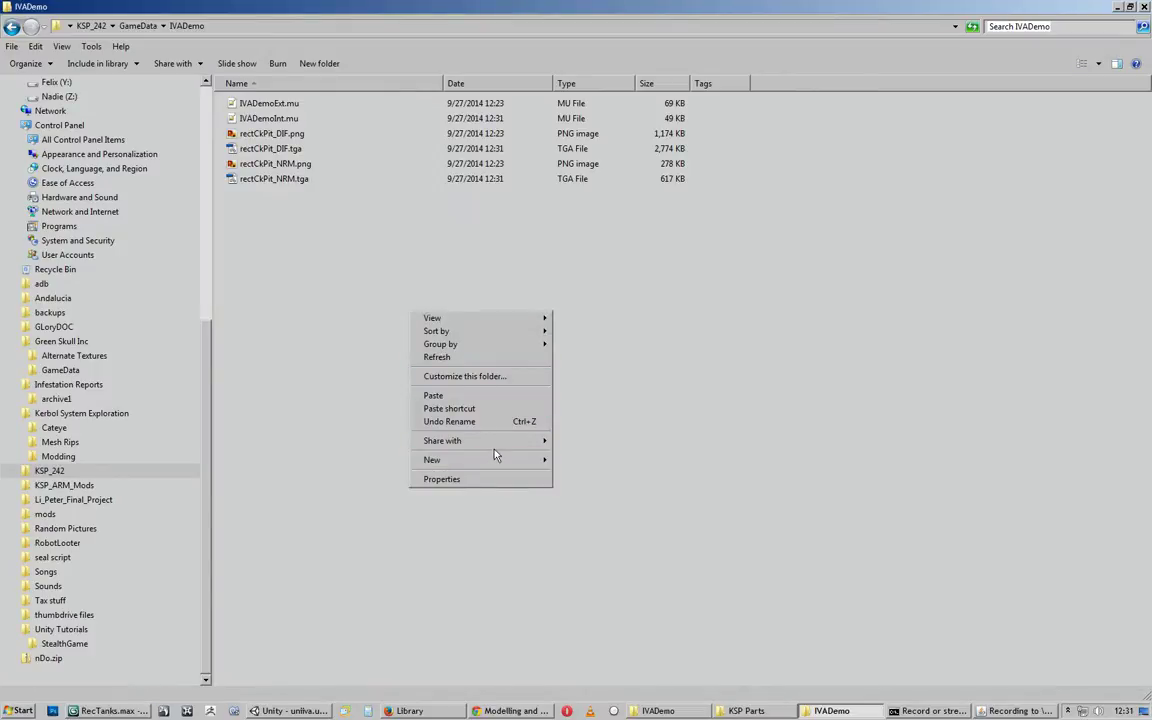
pyautogui.moveTo(506, 463)
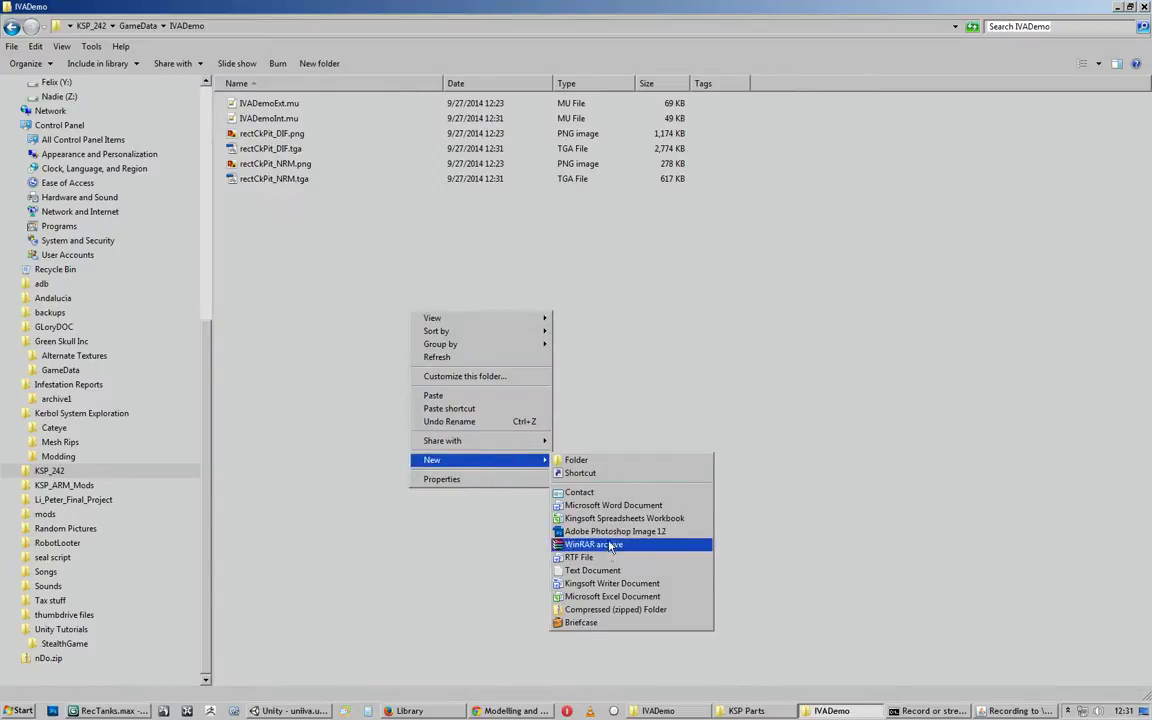
pyautogui.click(611, 571)
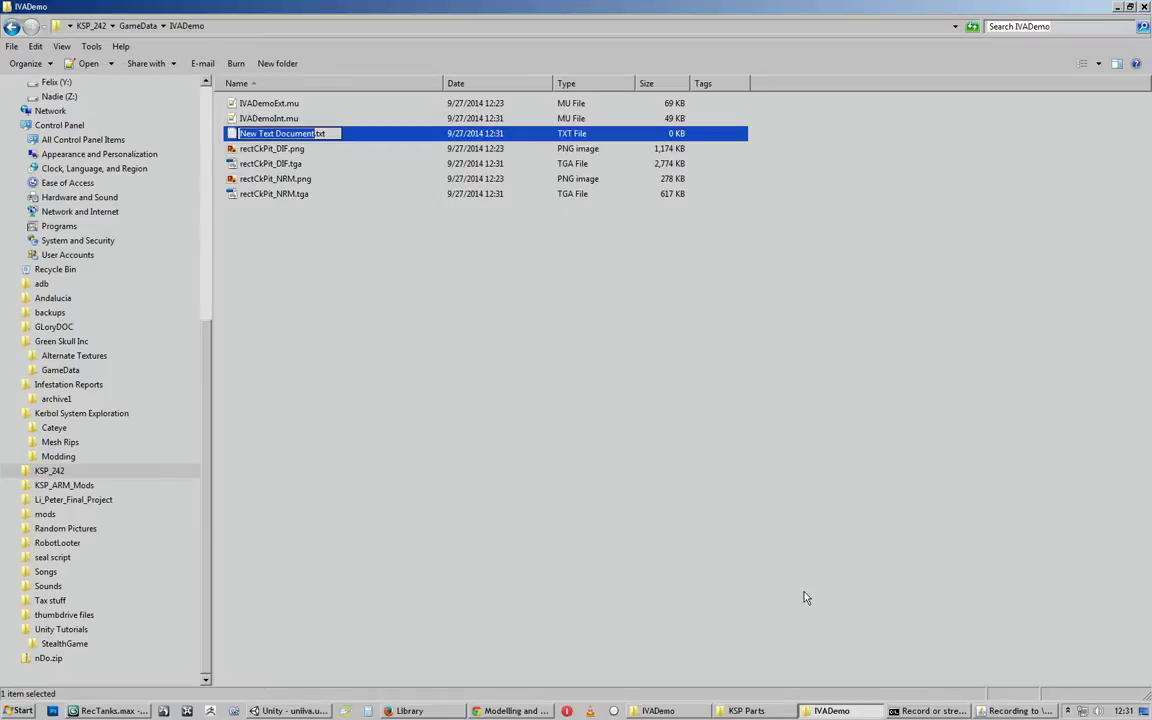
pyautogui.write('IVADemoInt')
pyautogui.press('BackSpace')
pyautogui.press('BackSpace')
pyautogui.write('cfg')
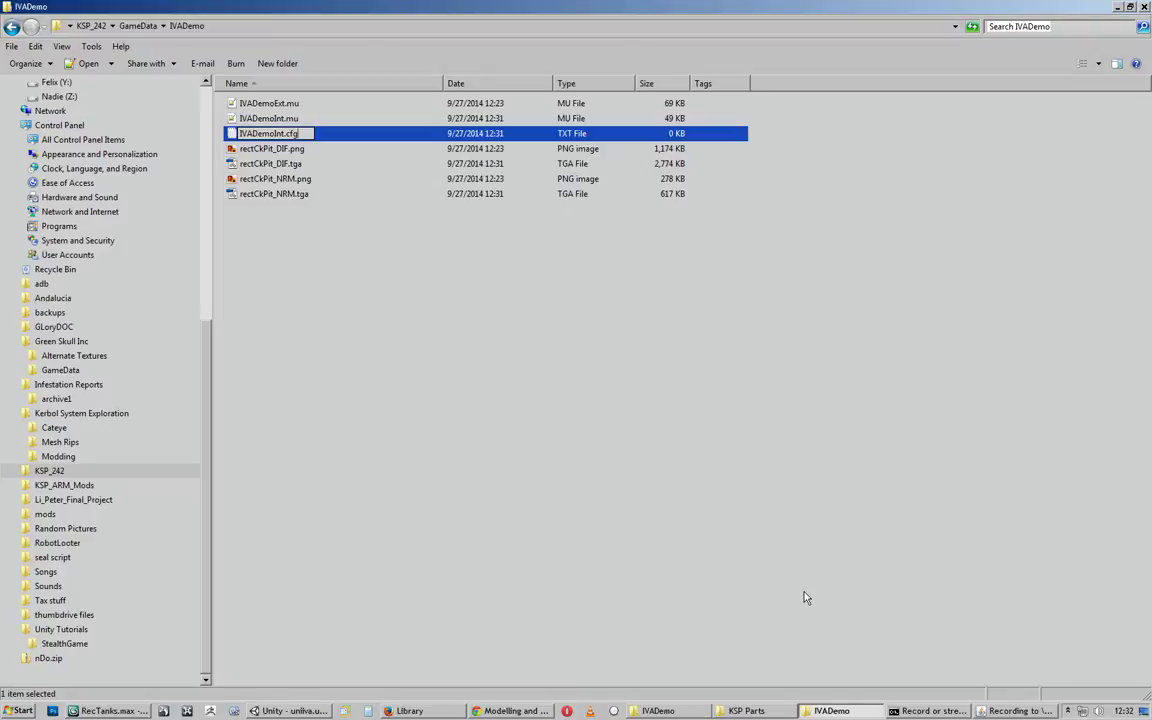
pyautogui.press('Return')
pyautogui.press('Return')
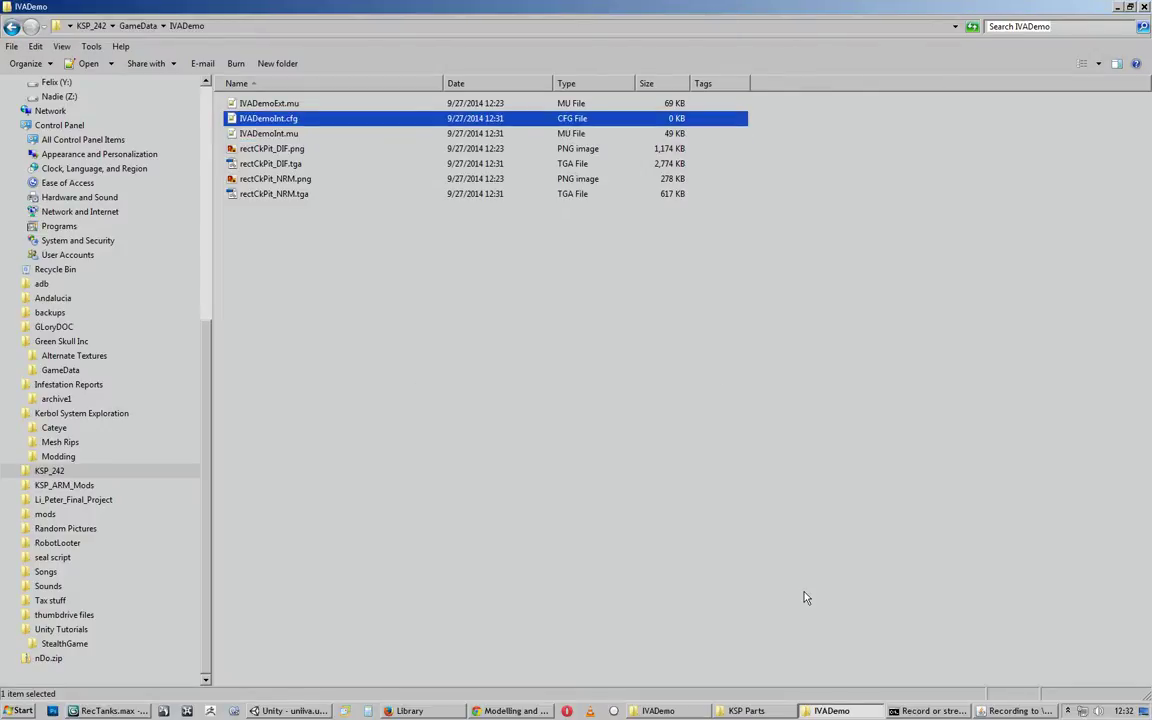
pyautogui.press('Return')
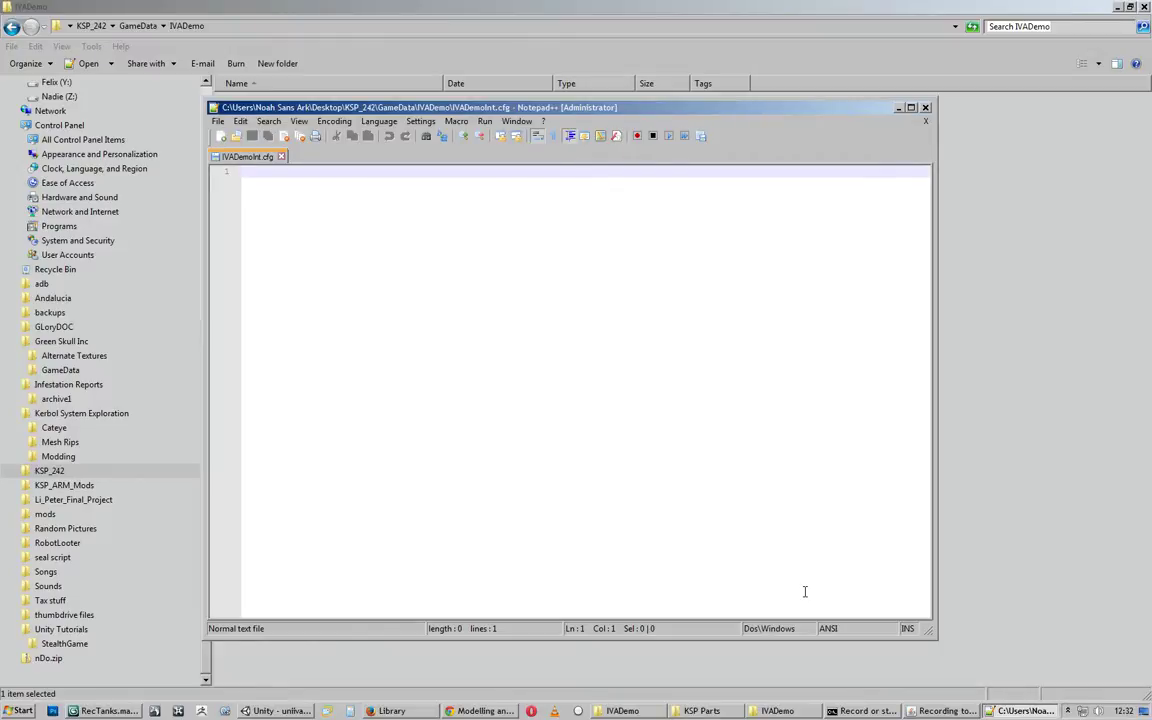
# Type the INTERNAL header and its opening brace in IVADemoInt.cfg.
pyautogui.write('INTERI')
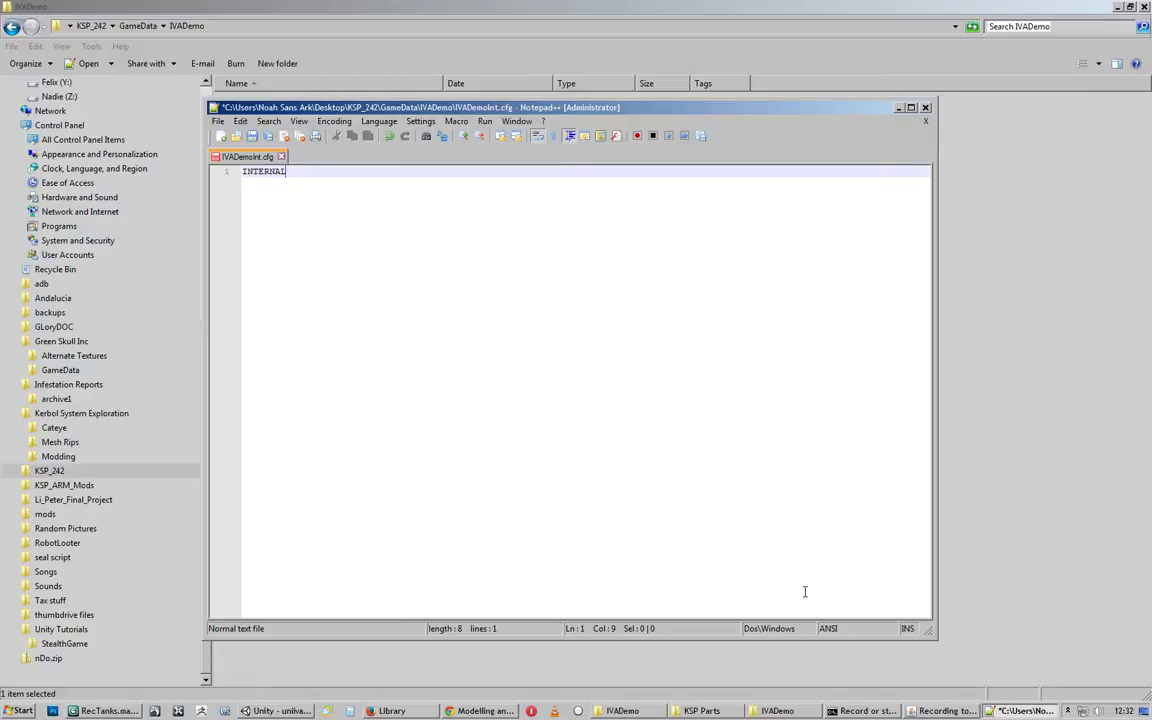
pyautogui.write('AL')
pyautogui.press('Return')
pyautogui.write('{')
pyautogui.press('Return')
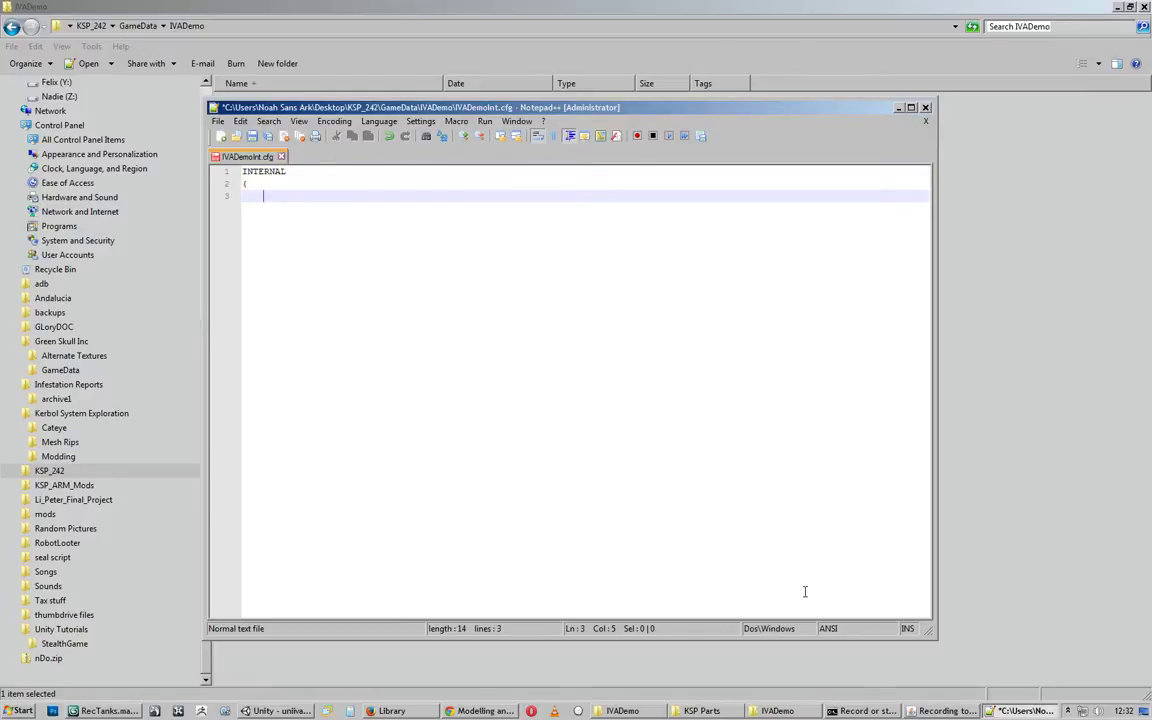
# Add an indented MODULE block with a name key, then return to Unity.
pyautogui.write('MODULE')
pyautogui.press('Return')
pyautogui.press('Tab')
pyautogui.write('{')
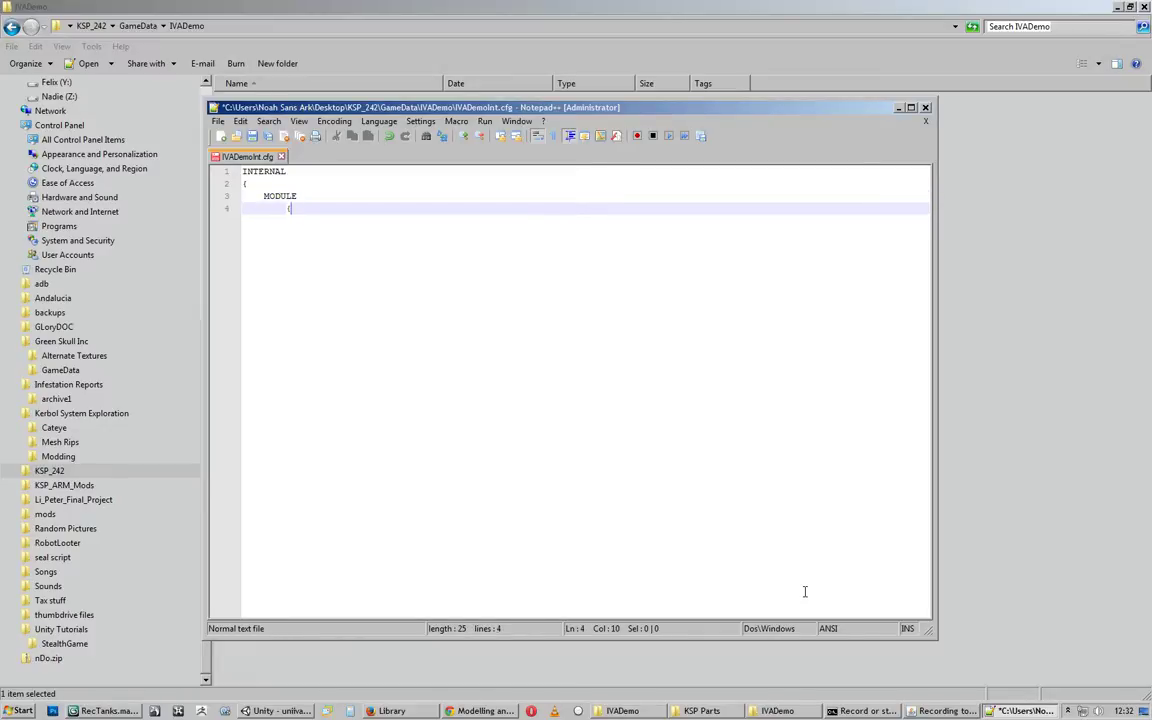
pyautogui.press('Return')
pyautogui.write('name')
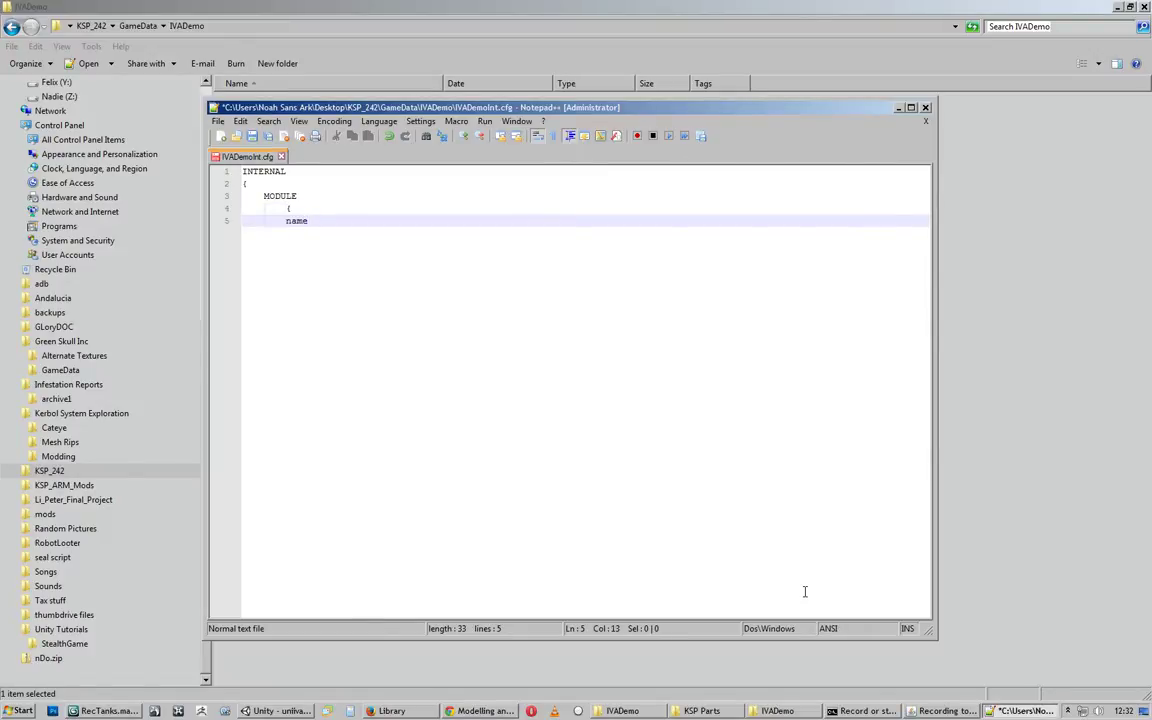
pyautogui.press('Tab')
pyautogui.click(281, 711)
pyautogui.keyDown('alt'); pyautogui.moveTo(458, 275); pyautogui.dragTo(520, 255); pyautogui.keyUp('alt')
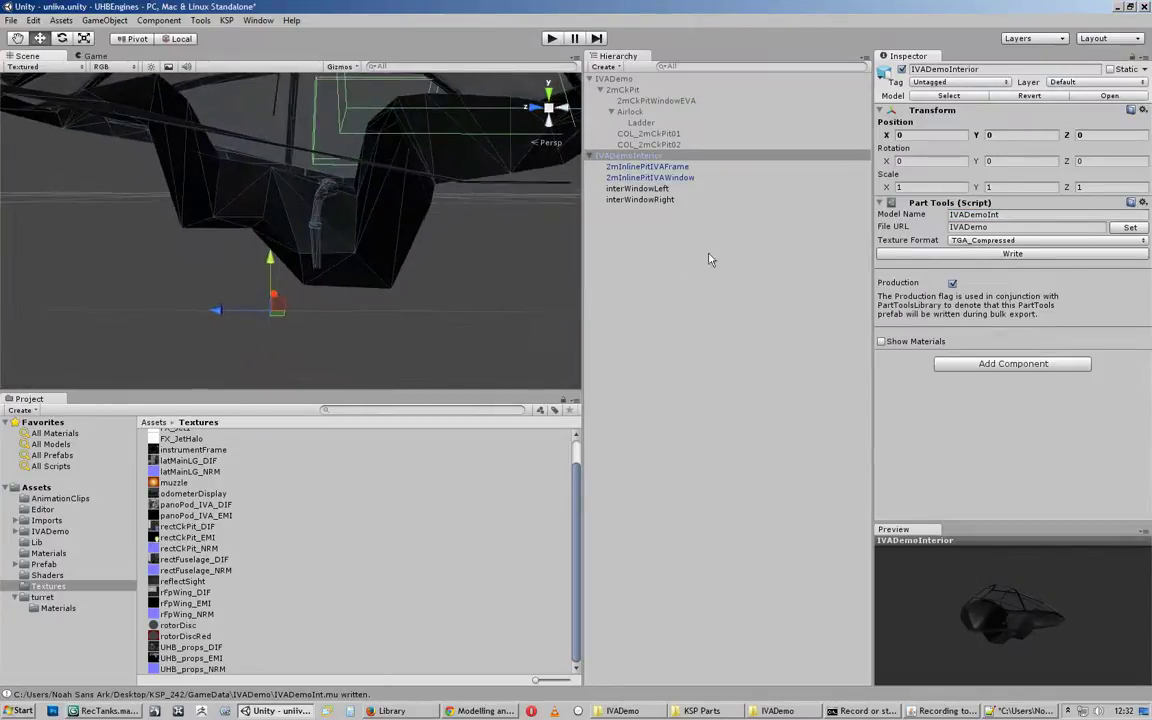
# Create an empty GameObject named seatPilot and reset its Transform.
pyautogui.click(656, 244)
pyautogui.click(160, 21)
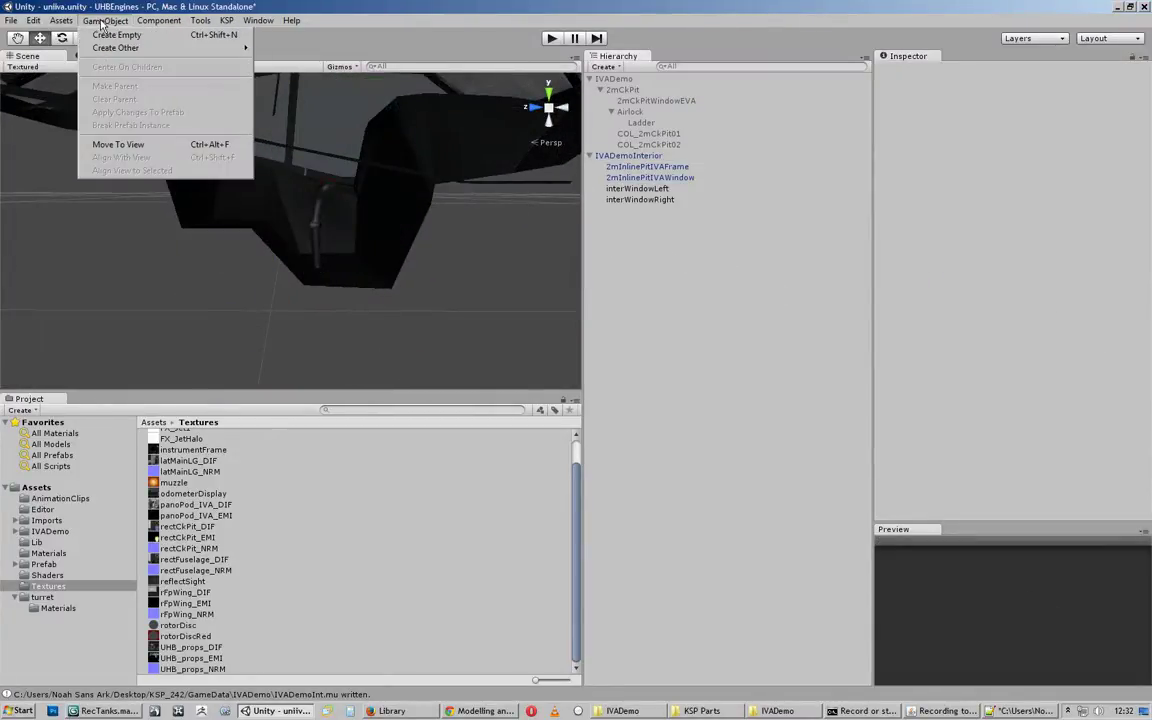
pyautogui.click(110, 33)
pyautogui.click(935, 69)
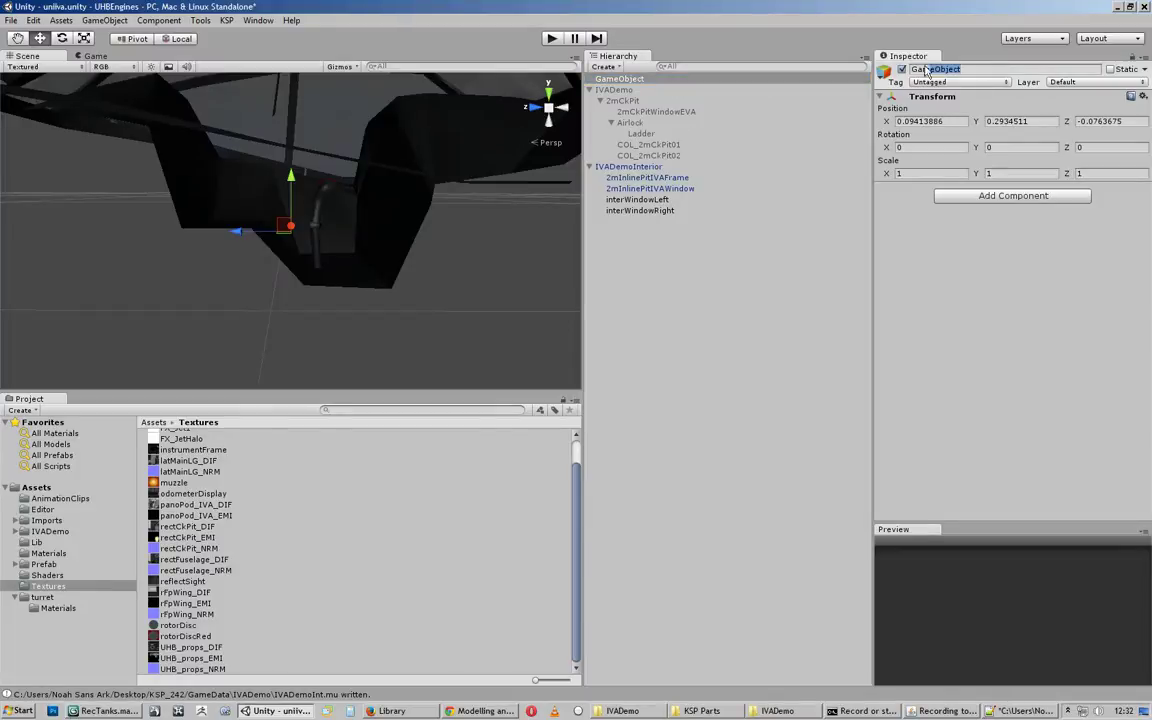
pyautogui.write('seatPilot')
pyautogui.press('Return')
pyautogui.click(1143, 96)
pyautogui.click(1100, 111)
# Parent seatPilot under IVADemoInterior and move it into the cockpit at about Y 0.158, Z 0.113.
pyautogui.moveTo(612, 210); pyautogui.dragTo(689, 159)
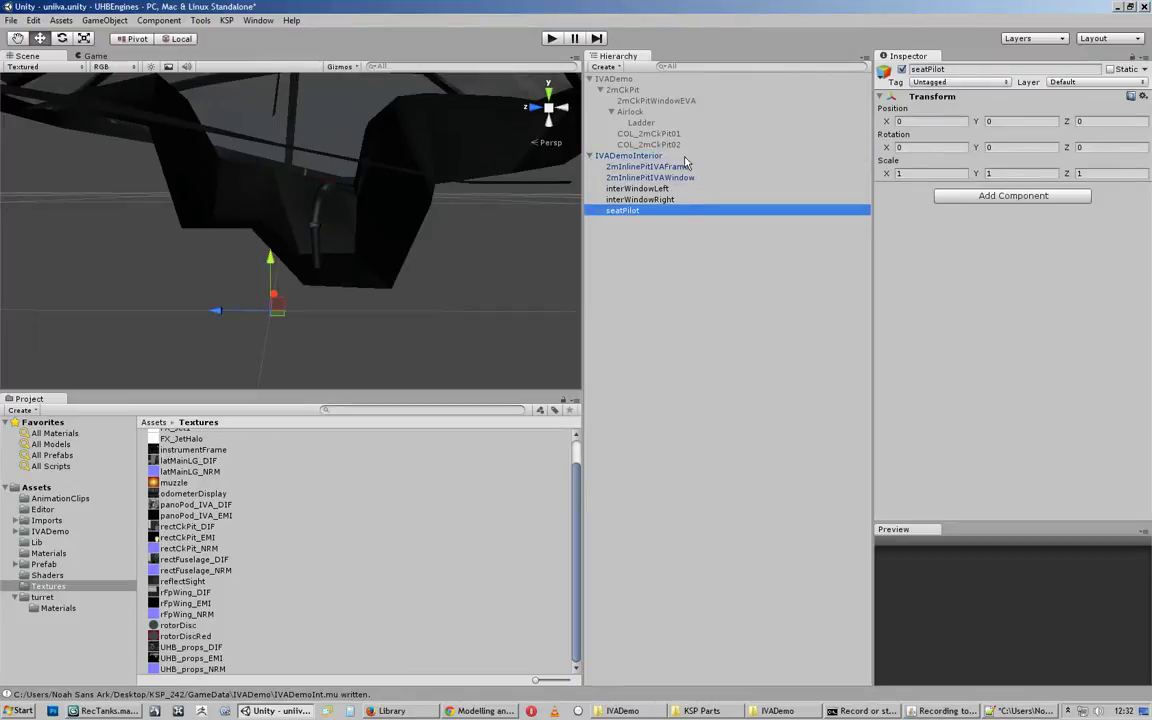
pyautogui.keyDown('alt'); pyautogui.moveTo(540, 278); pyautogui.dragTo(378, 288); pyautogui.keyUp('alt')
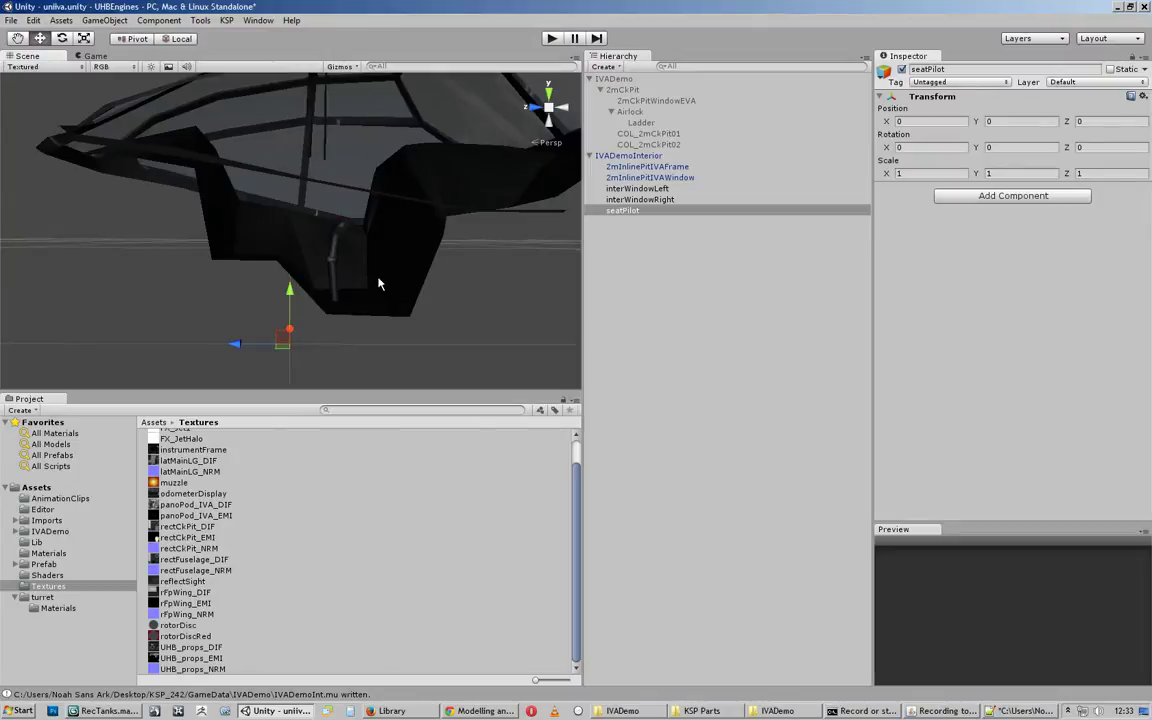
pyautogui.moveTo(289, 300); pyautogui.dragTo(300, 268)
pyautogui.moveTo(240, 305); pyautogui.dragTo(275, 300)
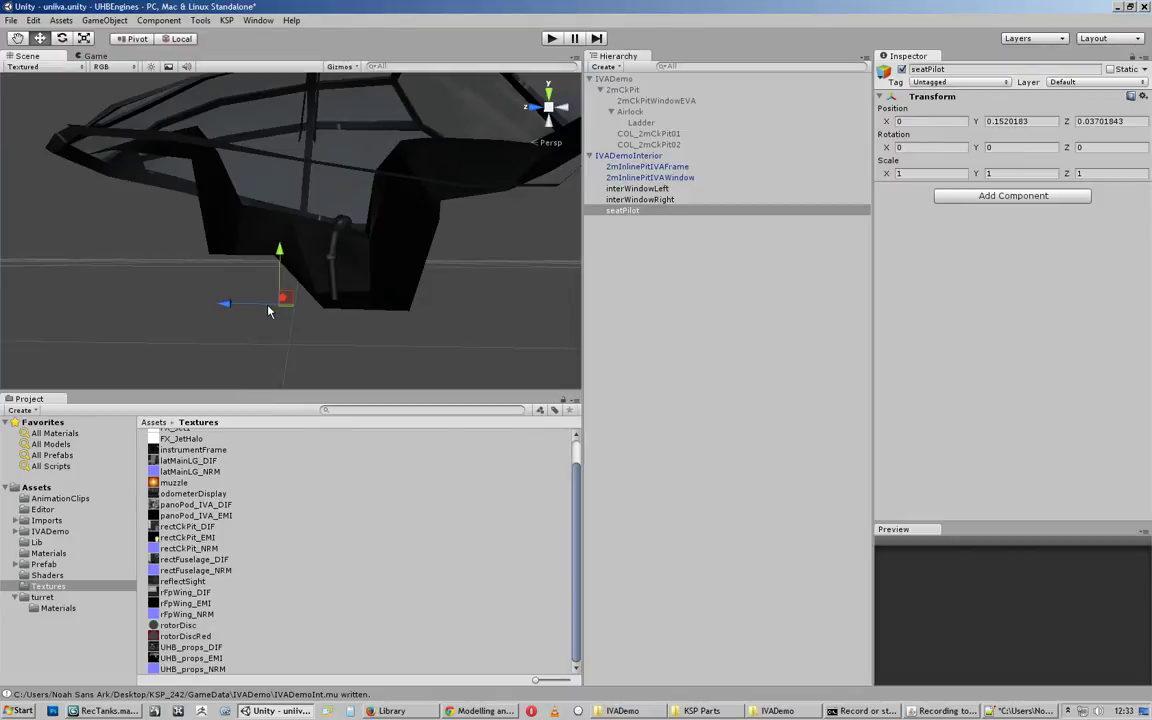
pyautogui.keyDown('alt'); pyautogui.moveTo(258, 306); pyautogui.dragTo(287, 256); pyautogui.keyUp('alt')
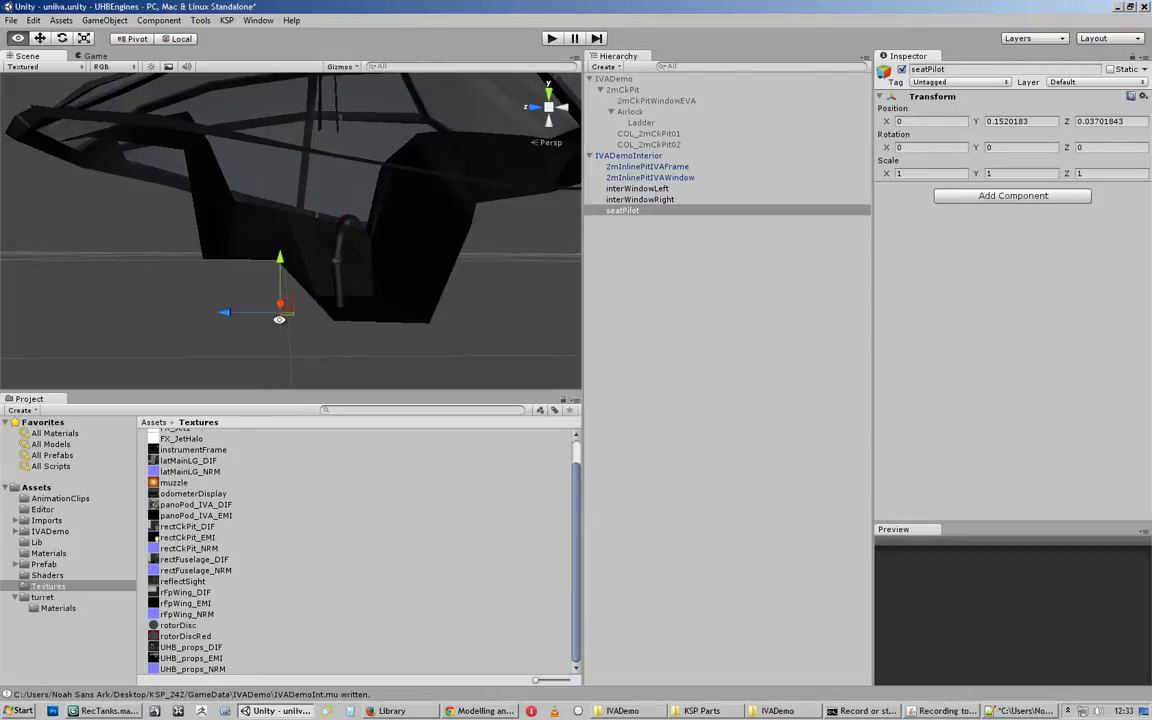
pyautogui.moveTo(267, 314)
pyautogui.keyDown('alt'); pyautogui.mouseDown()
pyautogui.moveTo(237, 355)
pyautogui.moveTo(264, 318)
pyautogui.mouseUp(); pyautogui.keyUp('alt')
pyautogui.moveTo(282, 262)
pyautogui.mouseDown()
pyautogui.moveTo(296, 231)
pyautogui.moveTo(303, 283)
pyautogui.moveTo(284, 262)
pyautogui.mouseUp()
pyautogui.keyDown('alt'); pyautogui.moveTo(234, 311); pyautogui.dragTo(306, 119); pyautogui.keyUp('alt')
pyautogui.keyDown('alt'); pyautogui.moveTo(240, 185); pyautogui.dragTo(311, 293); pyautogui.keyUp('alt')
pyautogui.moveTo(270, 197); pyautogui.dragTo(177, 235)
pyautogui.keyDown('alt'); pyautogui.moveTo(392, 271); pyautogui.dragTo(264, 205); pyautogui.keyUp('alt')
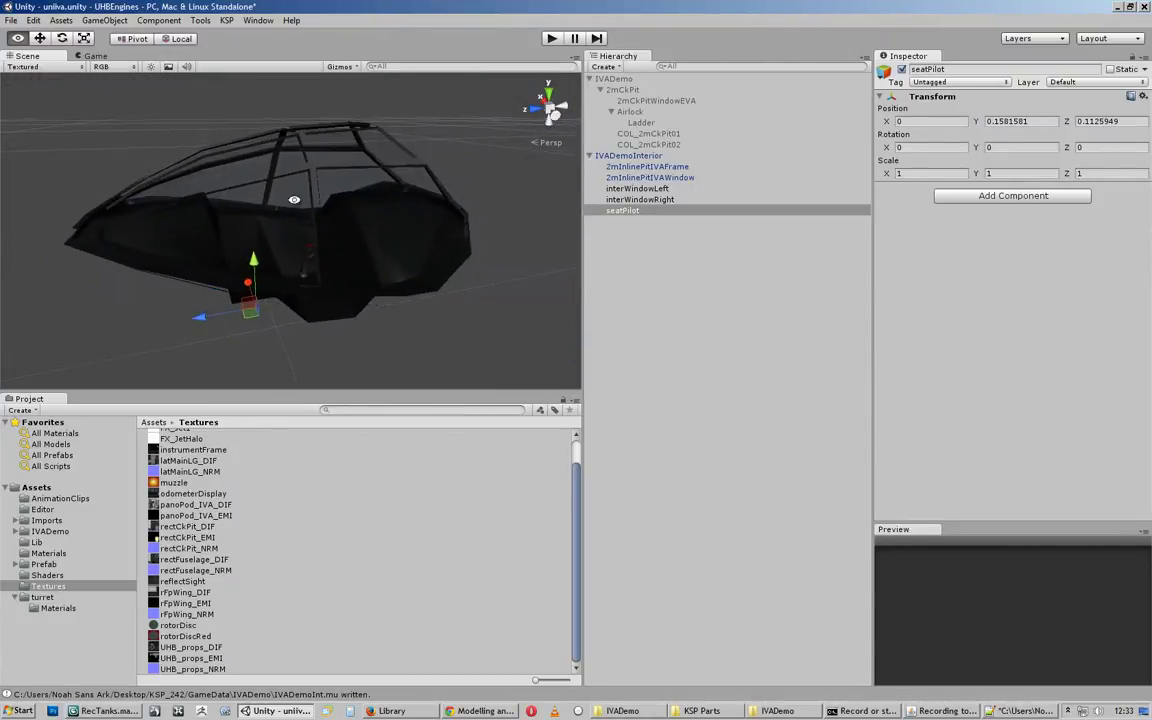
pyautogui.keyDown('alt'); pyautogui.moveTo(347, 163); pyautogui.dragTo(243, 311); pyautogui.keyUp('alt')
# Turn seatPilot around Y to roughly 190 degrees inside the cockpit.
pyautogui.press('e')
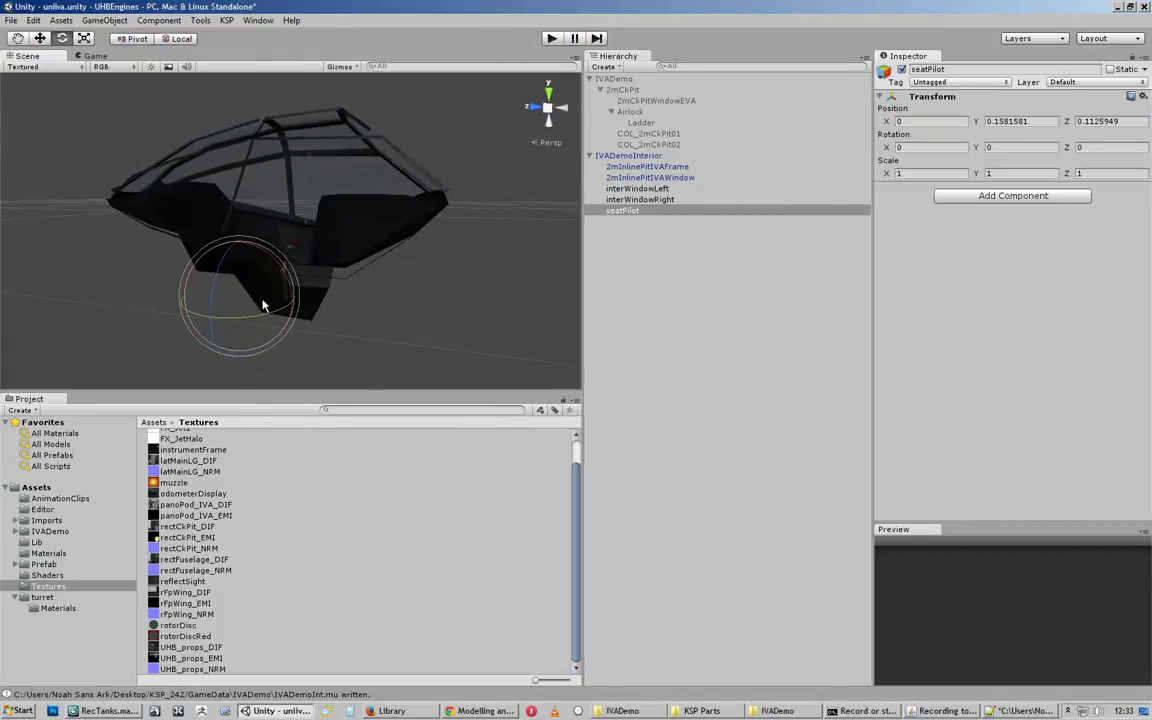
pyautogui.press('w')
pyautogui.scroll(3, 300, 290)
pyautogui.moveTo(306, 303); pyautogui.dragTo(353, 259, button='middle')
pyautogui.keyDown('alt'); pyautogui.moveTo(353, 259); pyautogui.dragTo(428, 293); pyautogui.keyUp('alt')
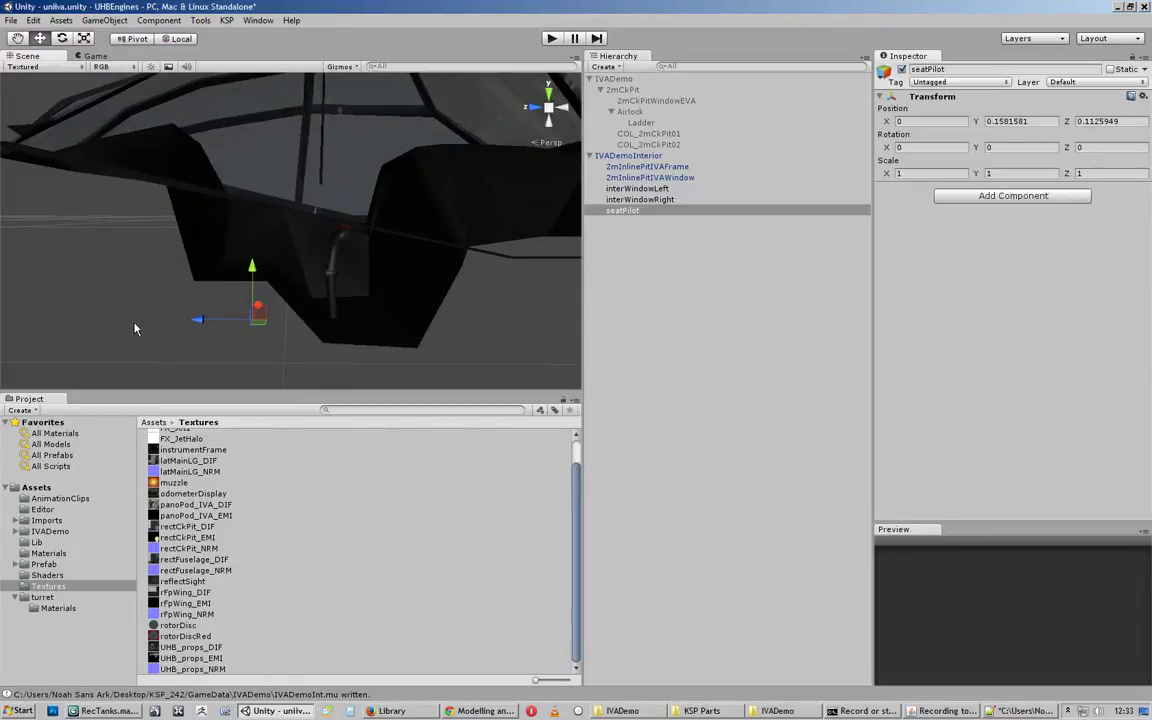
pyautogui.keyDown('alt'); pyautogui.moveTo(566, 312); pyautogui.dragTo(374, 286); pyautogui.keyUp('alt')
pyautogui.press('e')
pyautogui.press('w')
# Set seatPilot's Y rotation to 180 and nudge it to Y 0.2076842, Z 0.1051679.
pyautogui.click(1027, 150)
pyautogui.write('180')
pyautogui.press('Return')
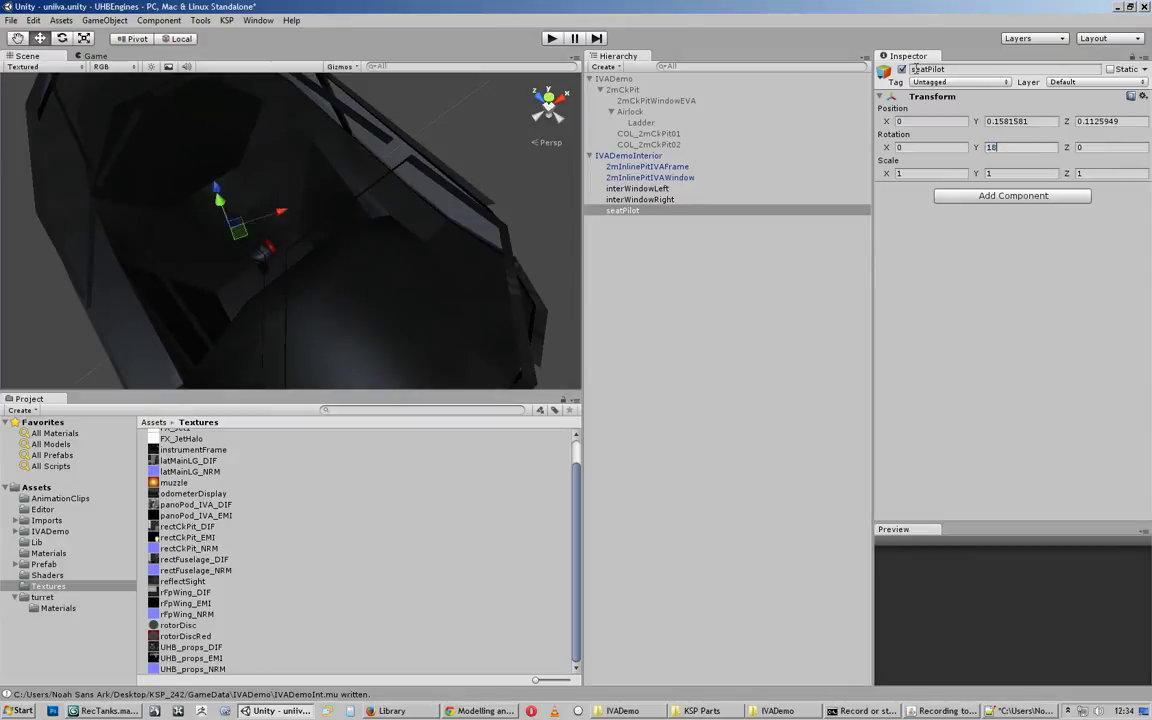
pyautogui.keyDown('alt'); pyautogui.moveTo(148, 100); pyautogui.dragTo(78, 90); pyautogui.keyUp('alt')
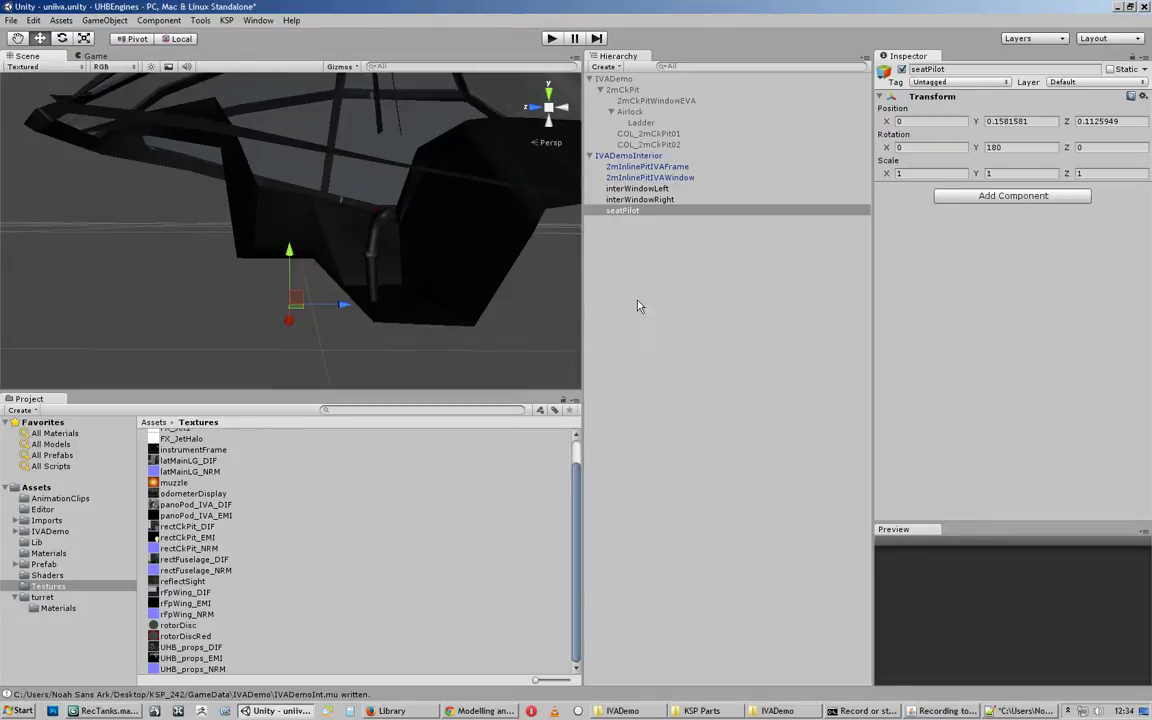
pyautogui.keyDown('alt'); pyautogui.moveTo(560, 250); pyautogui.dragTo(254, 232); pyautogui.keyUp('alt')
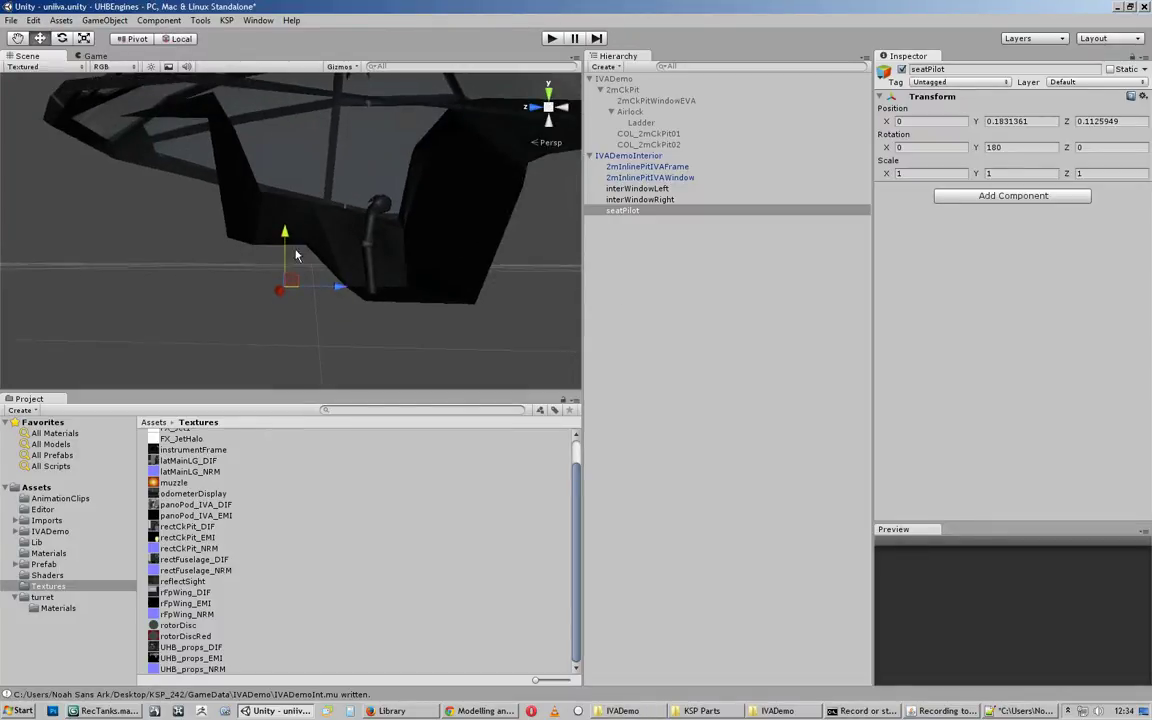
pyautogui.moveTo(333, 289); pyautogui.dragTo(280, 252)
pyautogui.keyDown('alt'); pyautogui.moveTo(350, 283); pyautogui.dragTo(540, 290); pyautogui.keyUp('alt')
pyautogui.click(360, 318)
# Re-export IVADemoInterior with Part Tools Write, then reselect seatPilot.
pyautogui.click(630, 156)
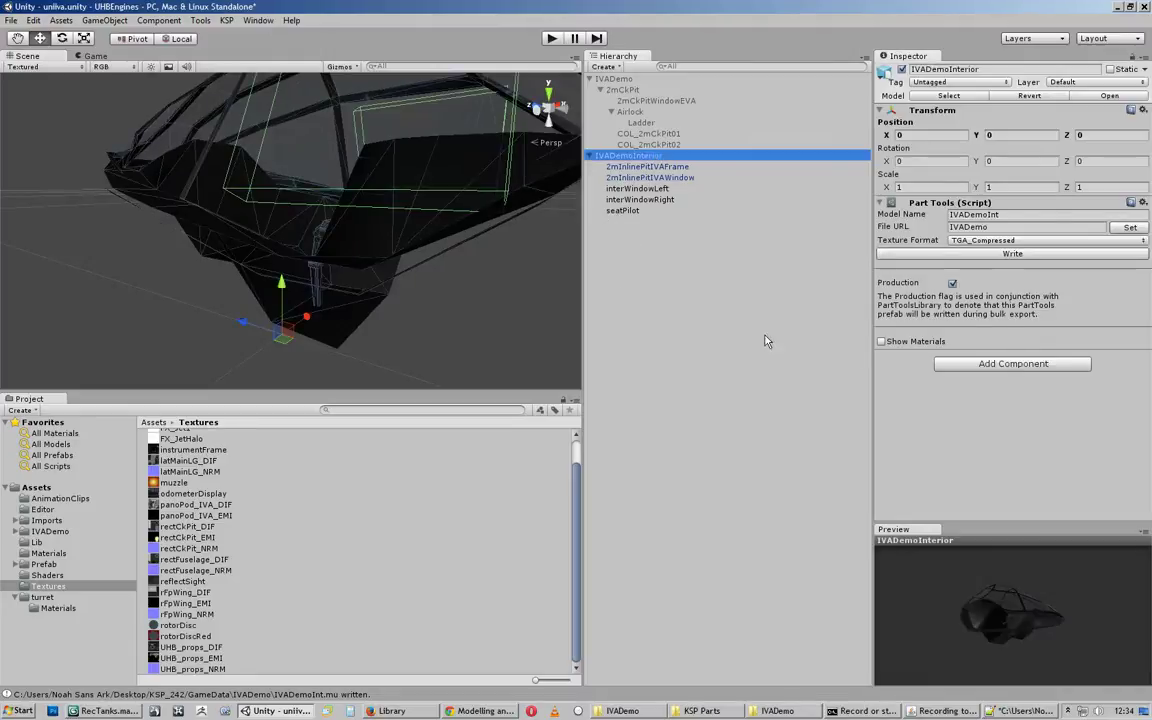
pyautogui.click(1028, 254)
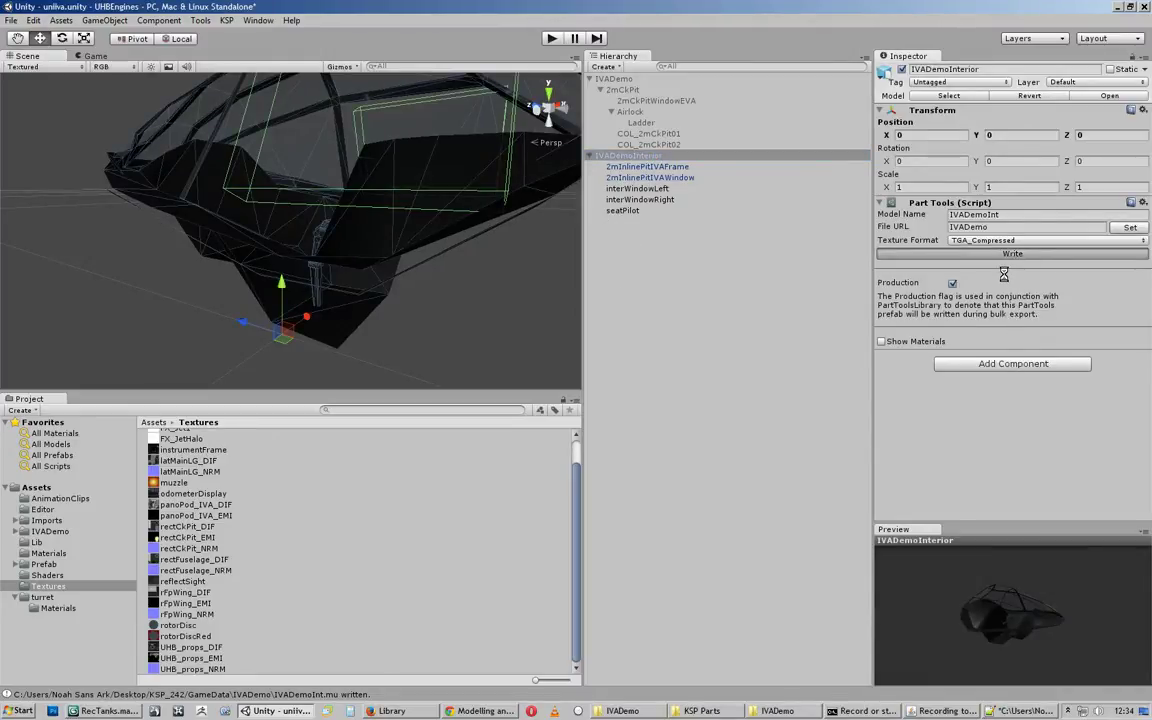
pyautogui.keyDown('alt'); pyautogui.moveTo(437, 349); pyautogui.dragTo(560, 230); pyautogui.keyUp('alt')
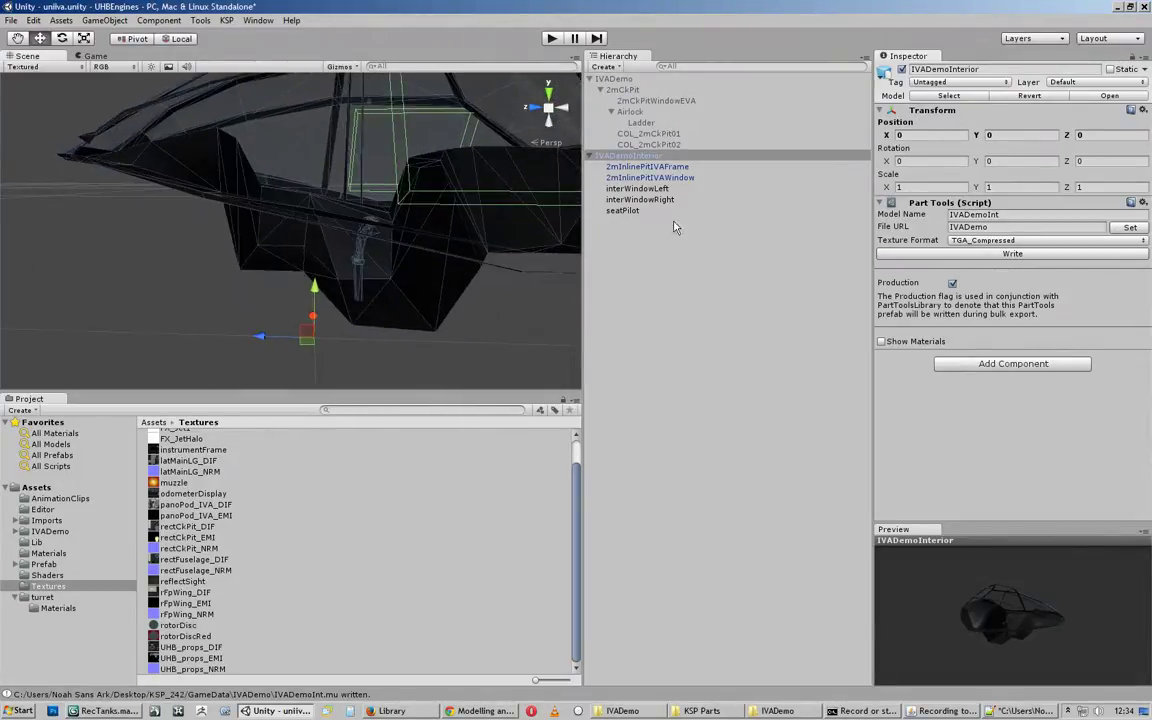
pyautogui.click(623, 210)
pyautogui.keyDown('alt'); pyautogui.moveTo(468, 350); pyautogui.dragTo(435, 309, button='right'); pyautogui.keyUp('alt')
pyautogui.keyDown('alt'); pyautogui.moveTo(435, 309); pyautogui.dragTo(380, 347); pyautogui.keyUp('alt')
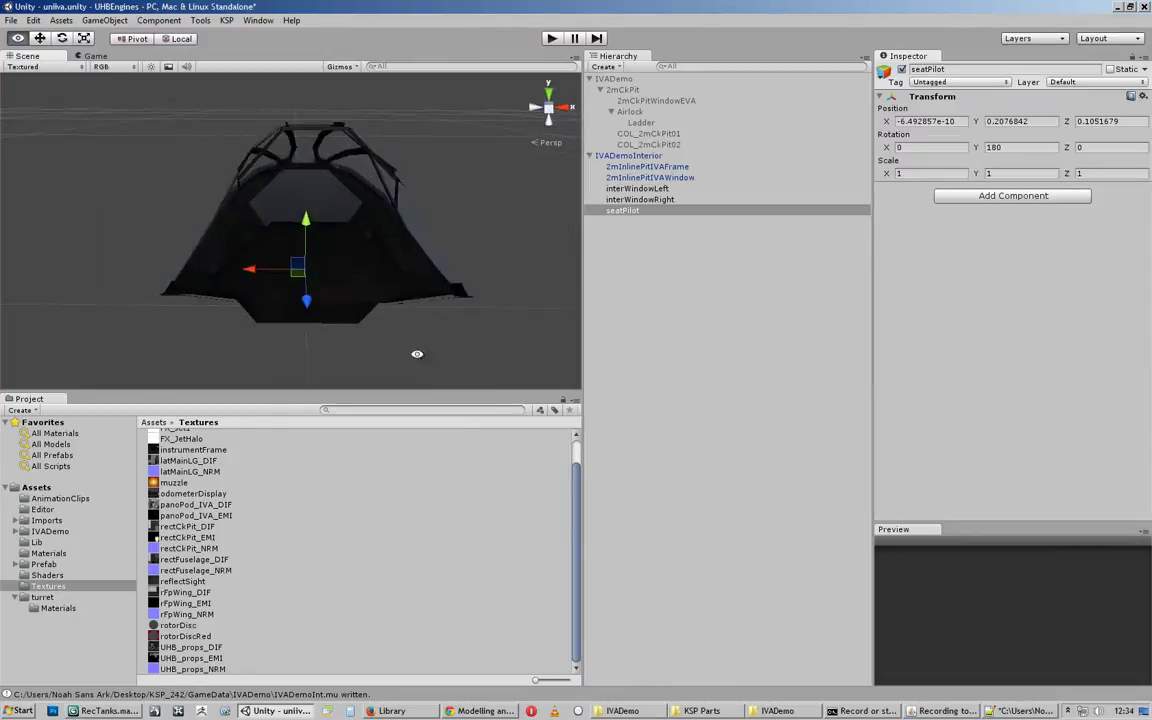
pyautogui.moveTo(580, 366); pyautogui.dragTo(611, 444)
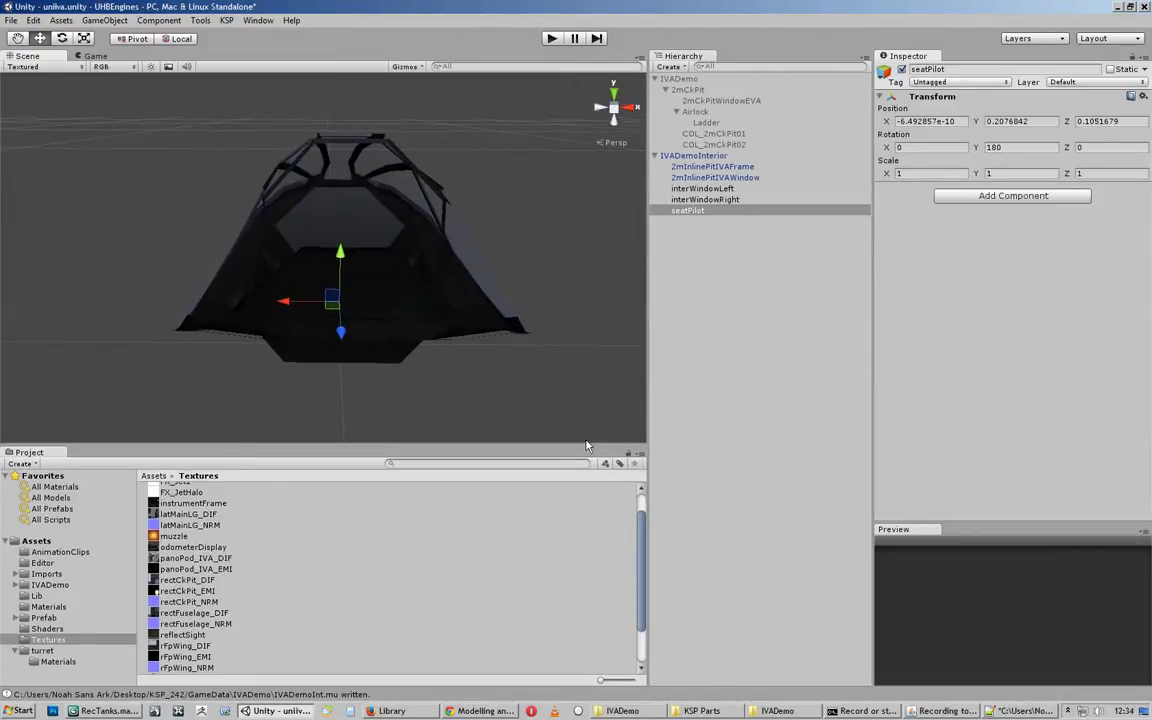
# Select the IVADemo exterior, frame it, and orbit to view the cockpit side-on.
pyautogui.click(679, 78)
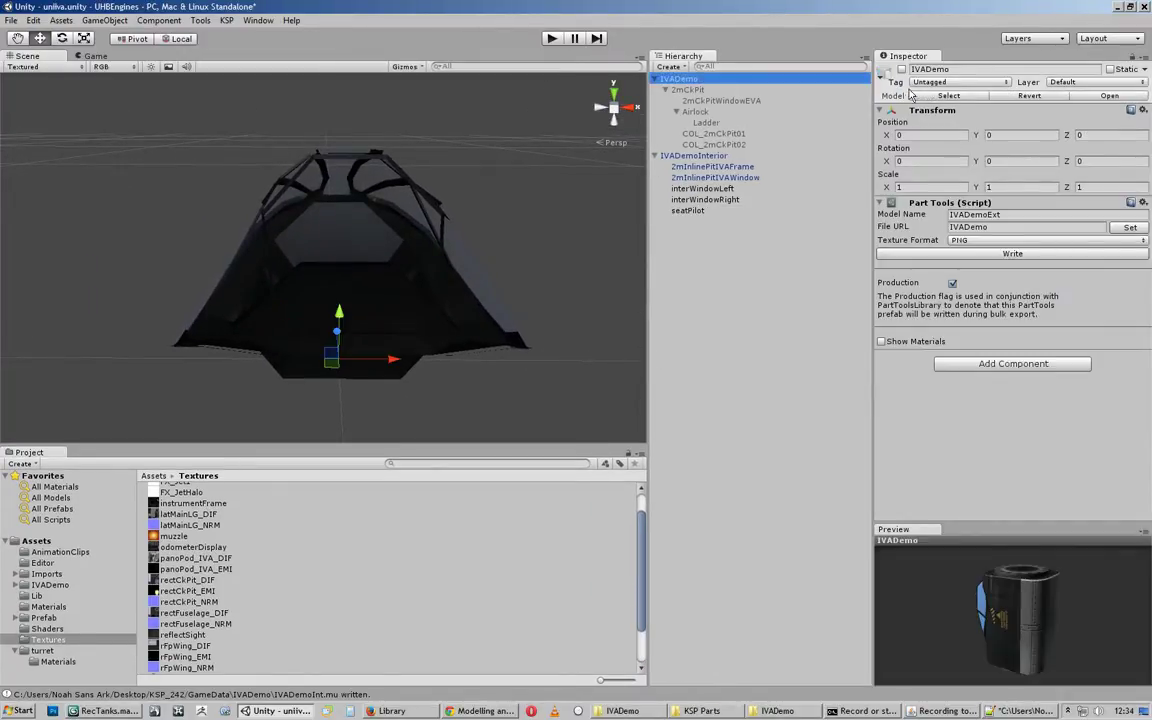
pyautogui.press('f')
pyautogui.keyDown('alt'); pyautogui.moveTo(468, 252); pyautogui.dragTo(348, 254); pyautogui.keyUp('alt')
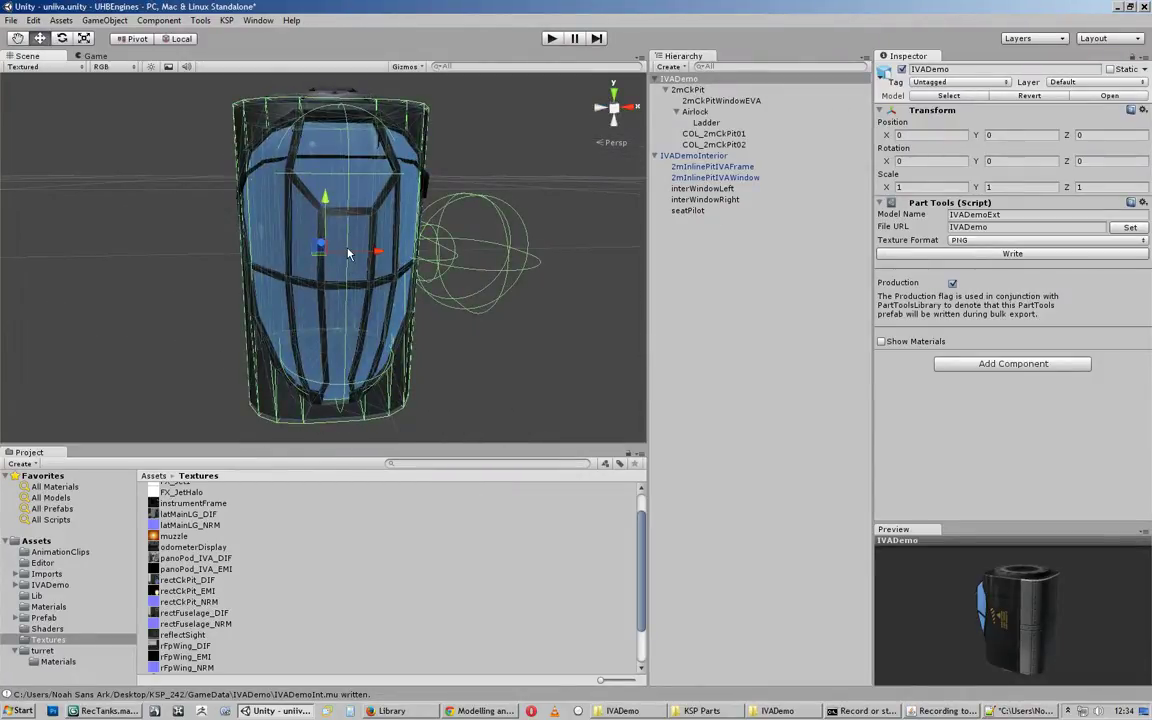
pyautogui.press('alt')
pyautogui.moveTo(413, 322)
pyautogui.keyDown('alt'); pyautogui.mouseDown()
pyautogui.moveTo(185, 321)
pyautogui.moveTo(557, 336)
pyautogui.moveTo(456, 303)
pyautogui.moveTo(447, 365)
pyautogui.moveTo(489, 363)
pyautogui.moveTo(493, 339)
pyautogui.moveTo(550, 320)
pyautogui.moveTo(352, 330)
pyautogui.moveTo(449, 350)
pyautogui.moveTo(405, 302)
pyautogui.mouseUp(); pyautogui.keyUp('alt')
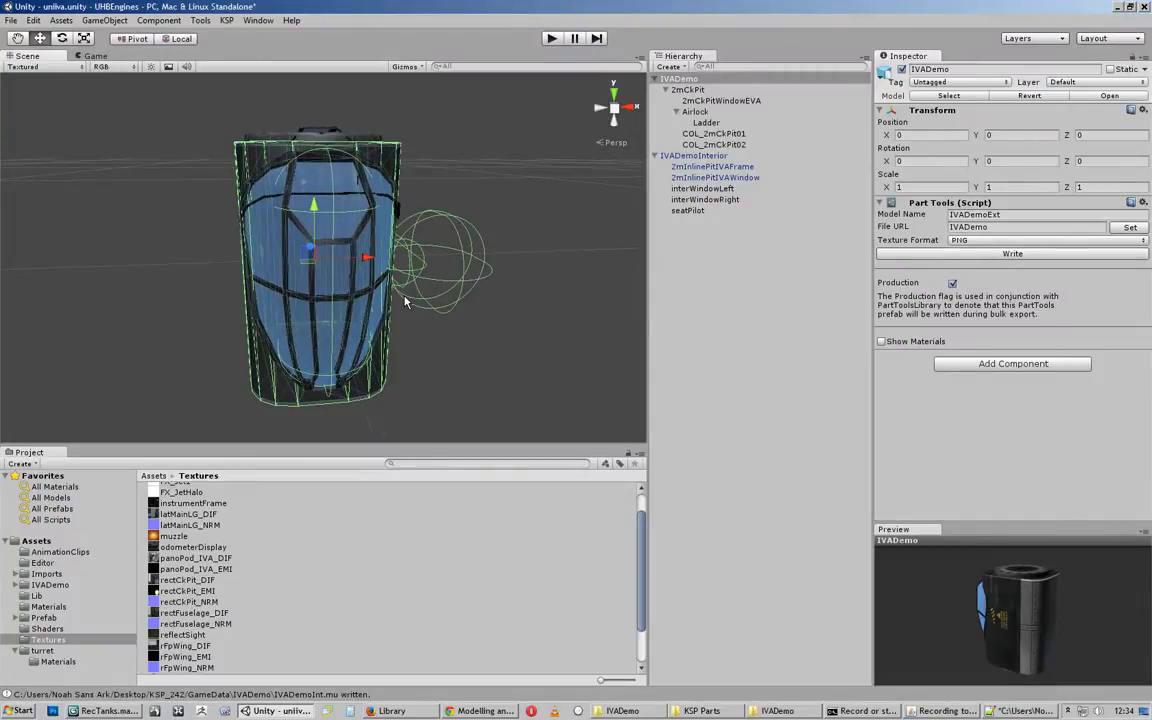
pyautogui.keyDown('alt'); pyautogui.moveTo(548, 365); pyautogui.dragTo(445, 334); pyautogui.keyUp('alt')
pyautogui.keyDown('alt'); pyautogui.moveTo(445, 334); pyautogui.dragTo(400, 330, button='right'); pyautogui.keyUp('alt')
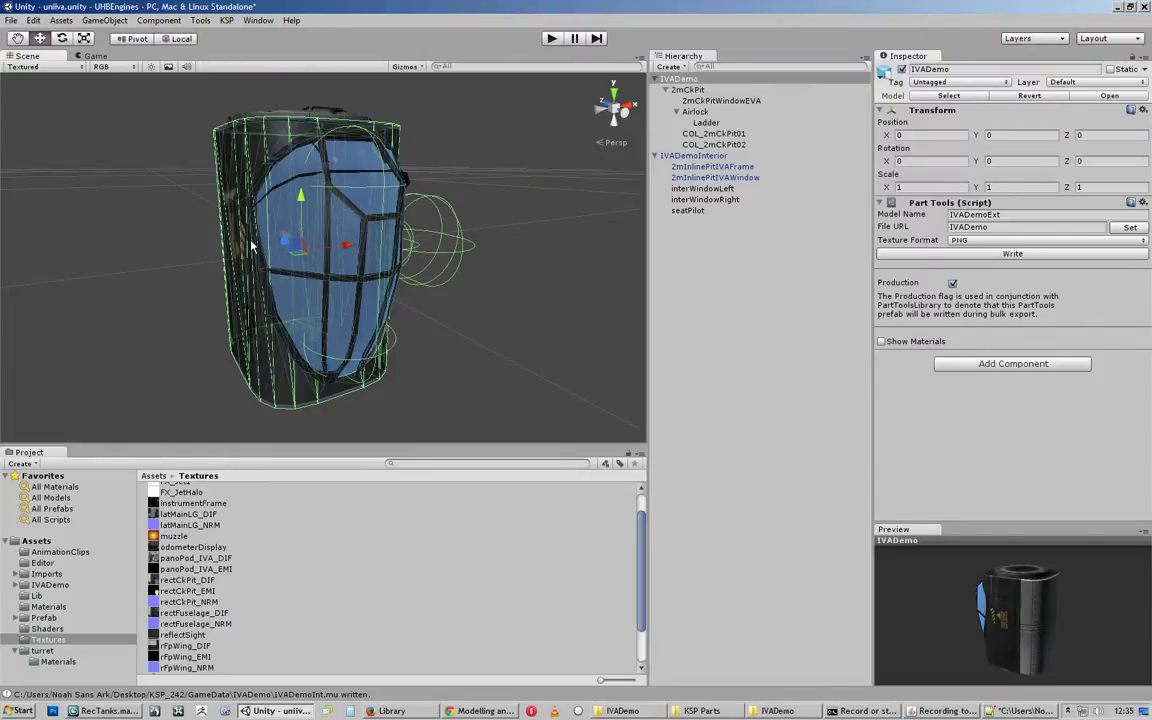
pyautogui.keyDown('alt'); pyautogui.moveTo(152, 262); pyautogui.dragTo(154, 250); pyautogui.keyUp('alt')
pyautogui.keyDown('alt'); pyautogui.moveTo(226, 208); pyautogui.dragTo(278, 303); pyautogui.keyUp('alt')
pyautogui.keyDown('alt'); pyautogui.moveTo(128, 268); pyautogui.dragTo(452, 314); pyautogui.keyUp('alt')
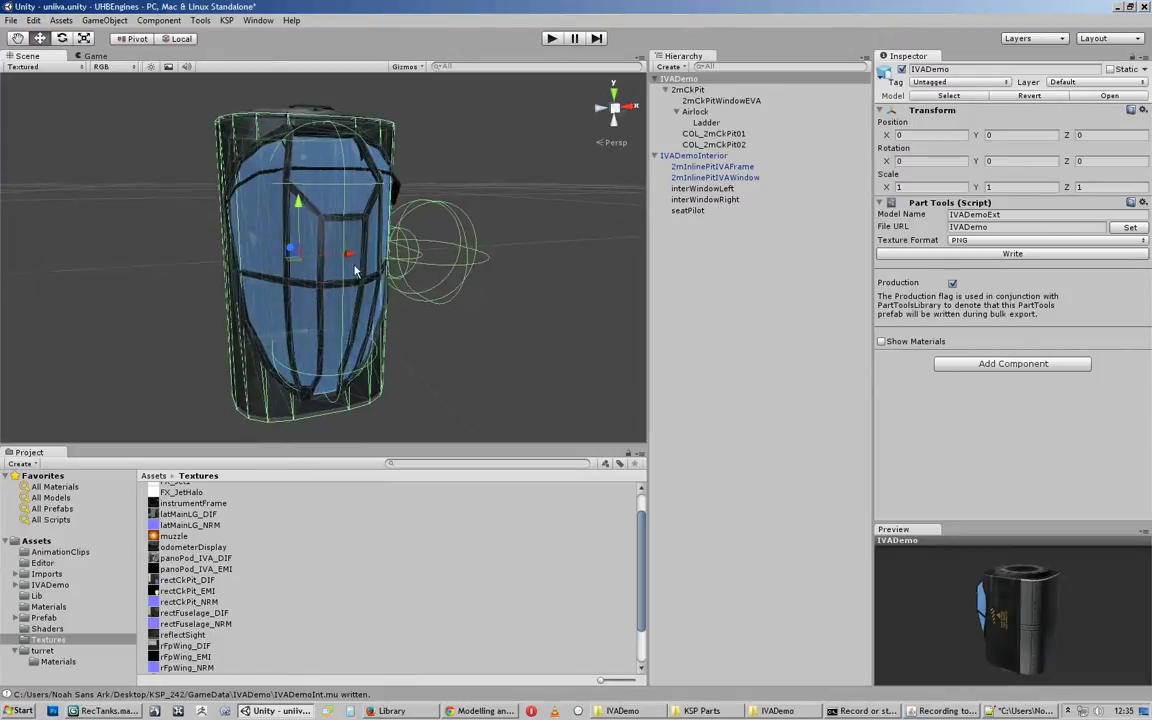
# Slide the cockpit shell left along X to uncover the IVADemoInterior model, and select it.
pyautogui.moveTo(340, 252); pyautogui.dragTo(228, 278)
pyautogui.click(442, 275)
pyautogui.keyDown('alt'); pyautogui.moveTo(442, 275); pyautogui.dragTo(300, 295); pyautogui.keyUp('alt')
pyautogui.click(315, 245)
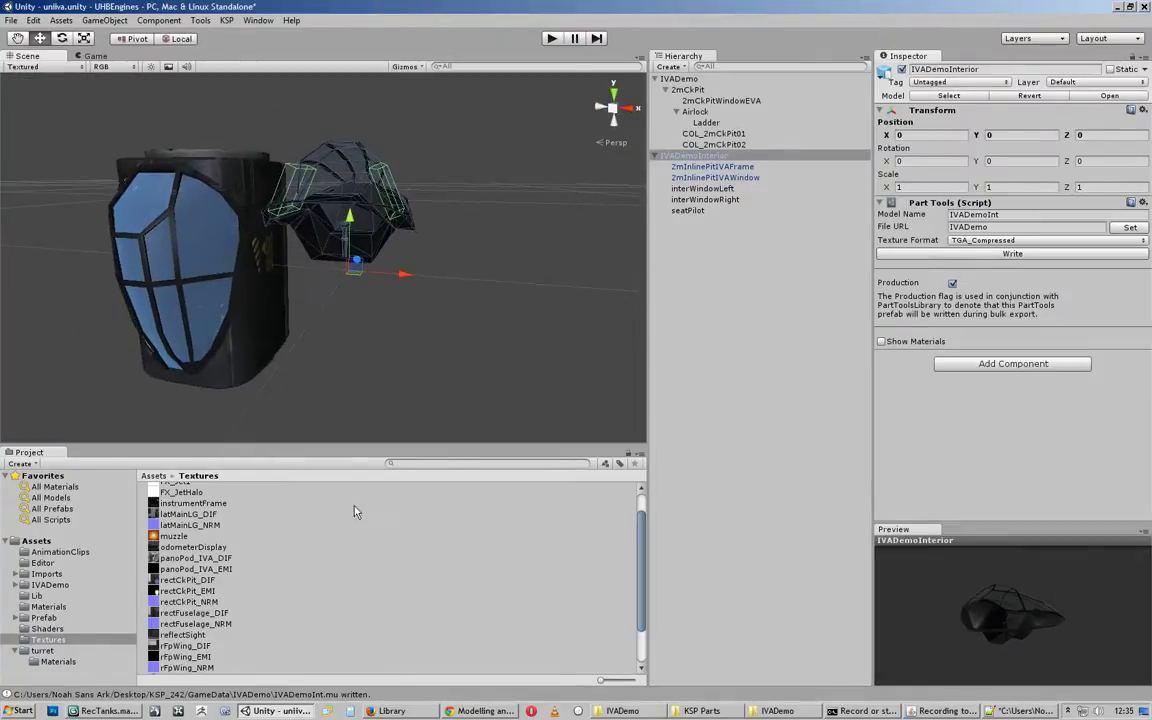
# Load imgur.com in a new Chrome tab.
pyautogui.click(455, 712)
pyautogui.click(394, 10)
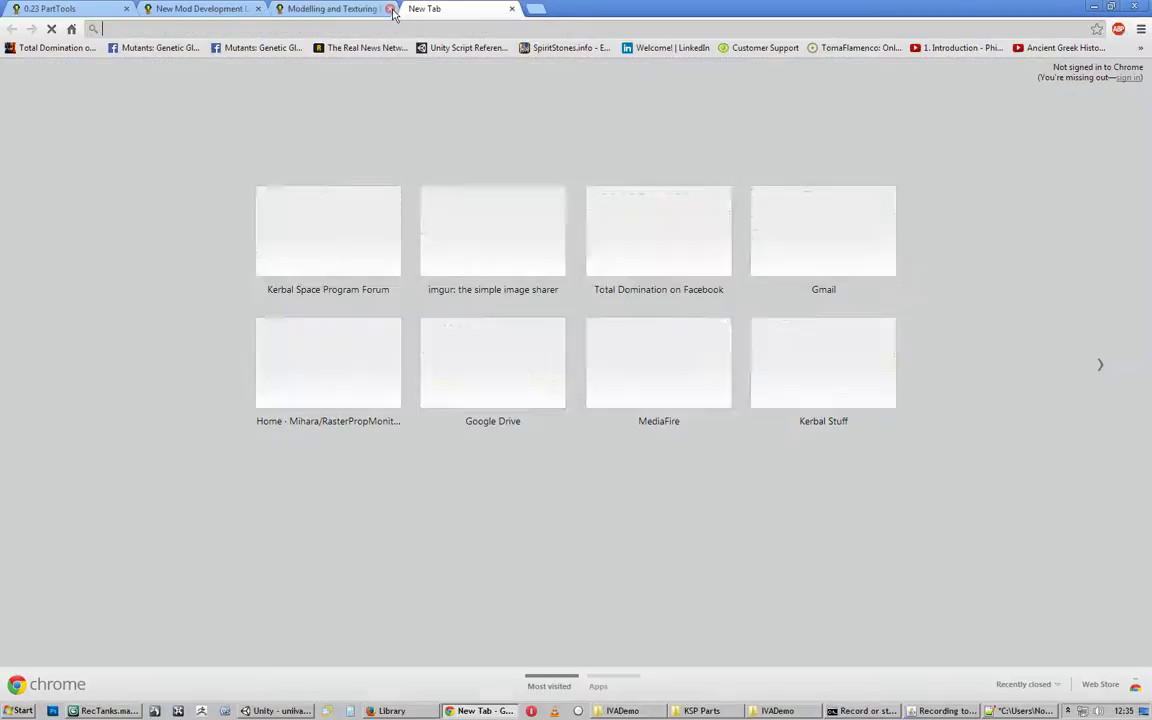
pyautogui.write('imgur.com')
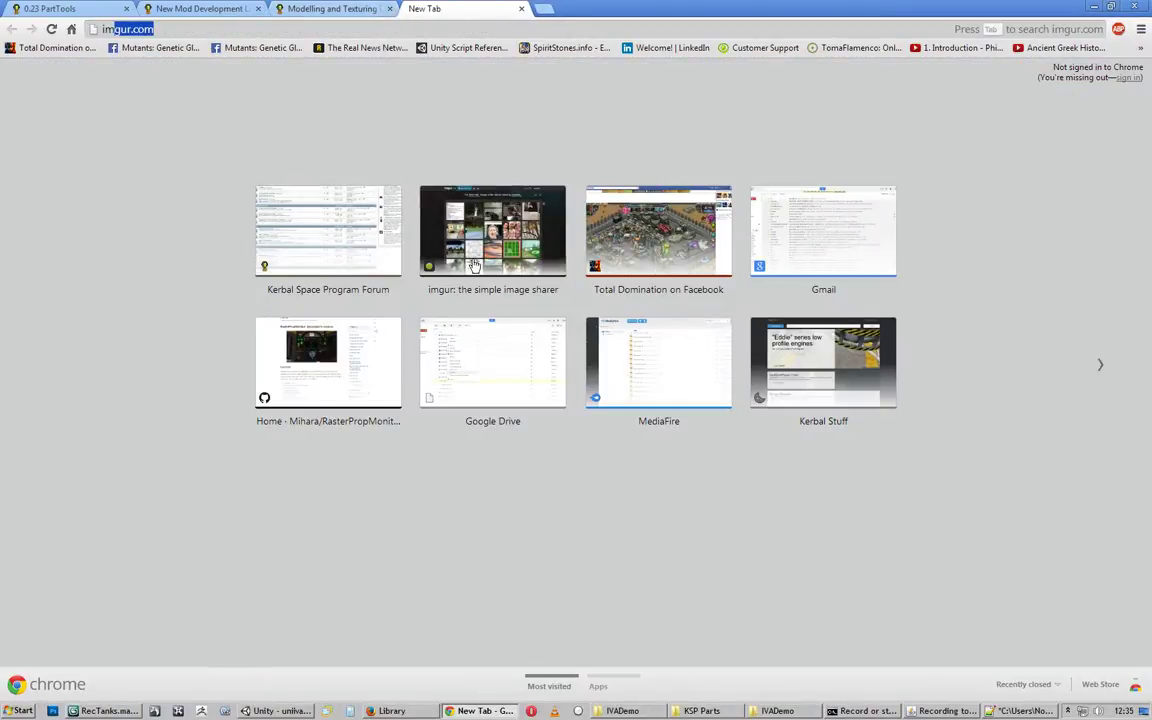
pyautogui.press('Return')
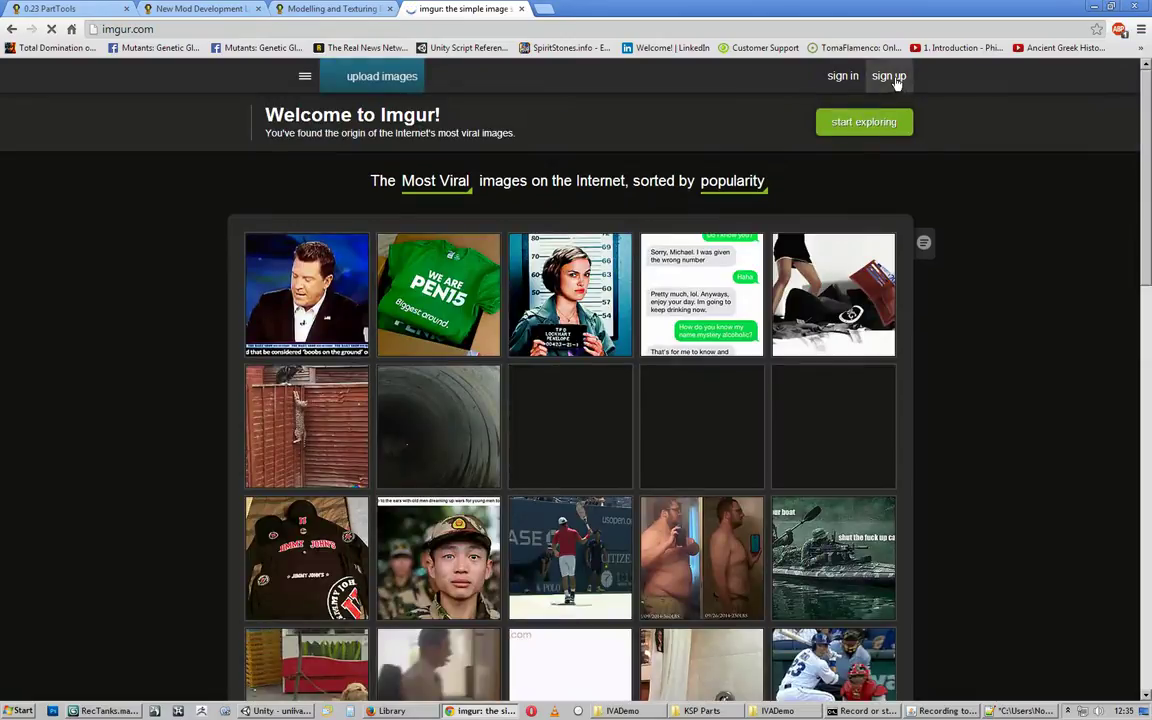
# Sign in with the account's username and password, then go to its albums page.
pyautogui.click(895, 77)
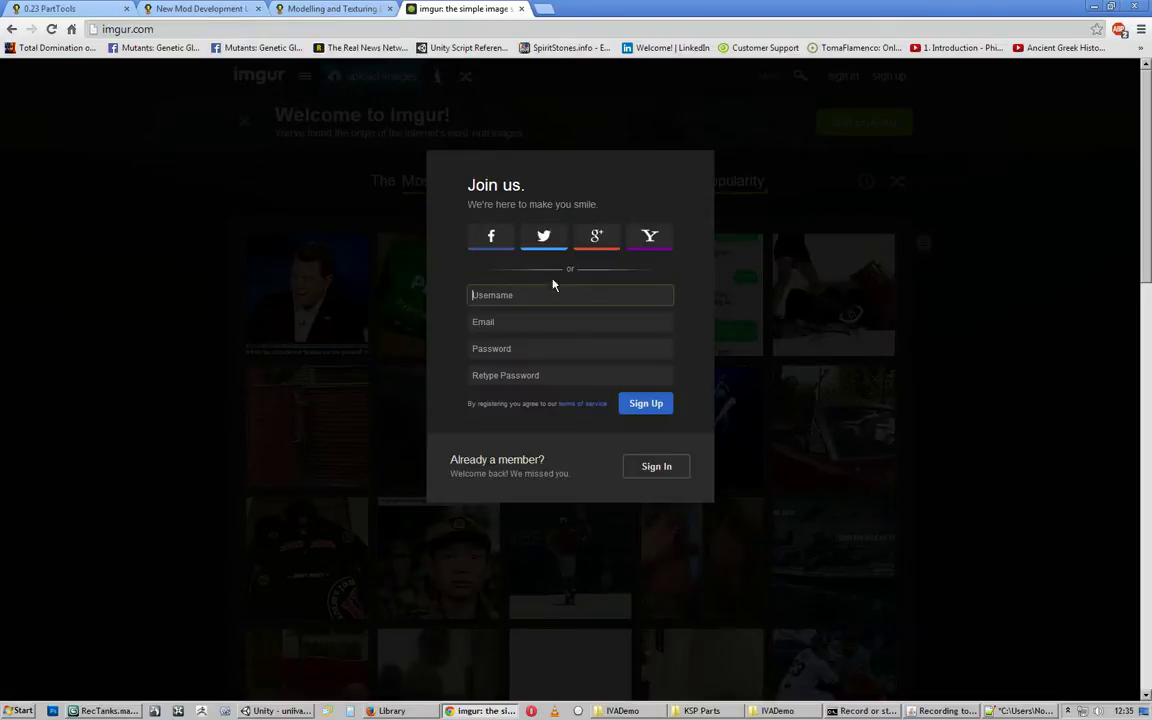
pyautogui.click(699, 169)
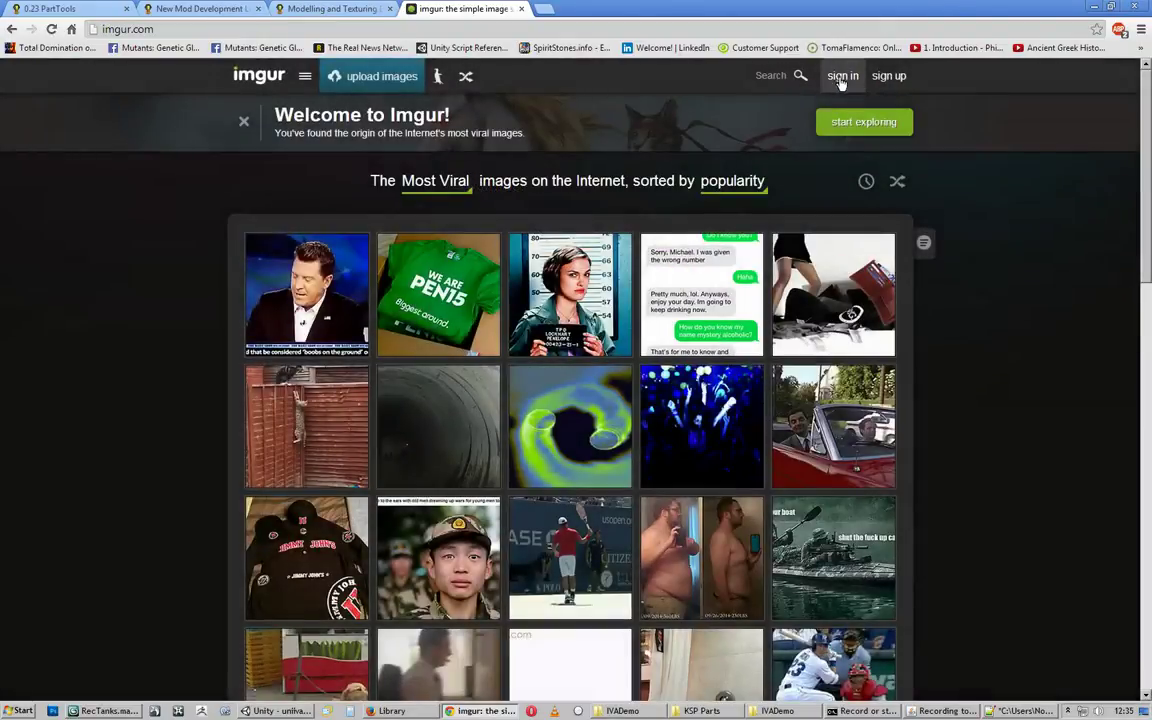
pyautogui.click(841, 78)
pyautogui.write('gkerman')
pyautogui.press('Tab')
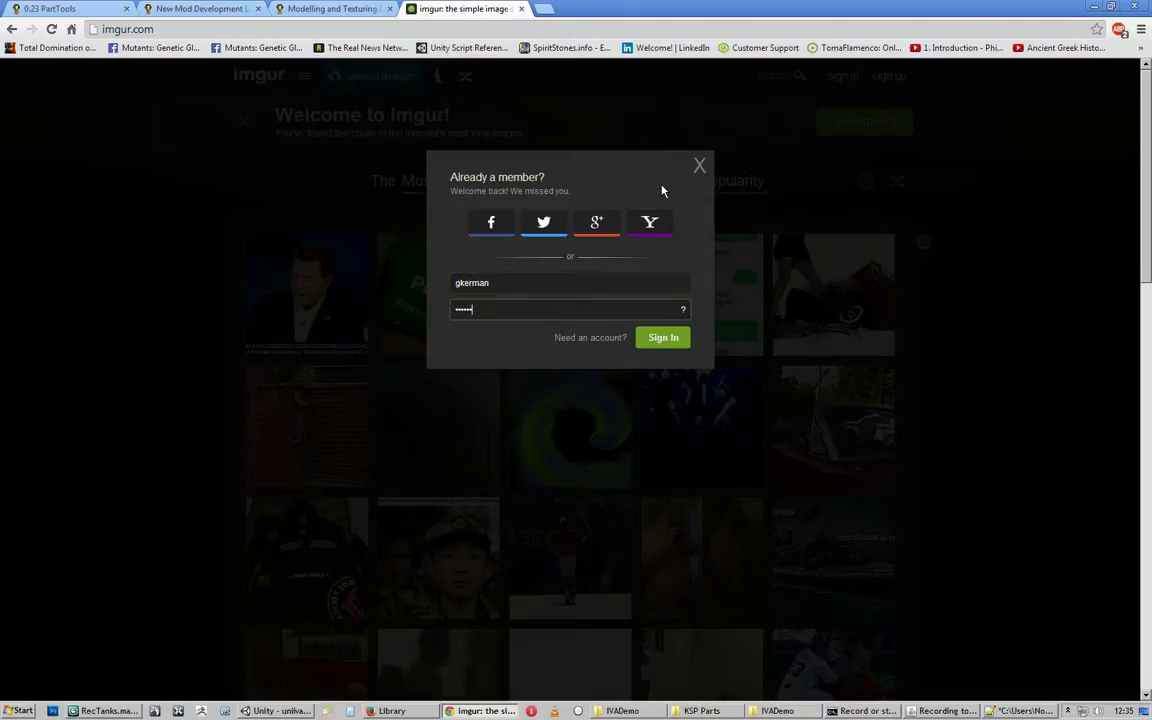
pyautogui.press('Return')
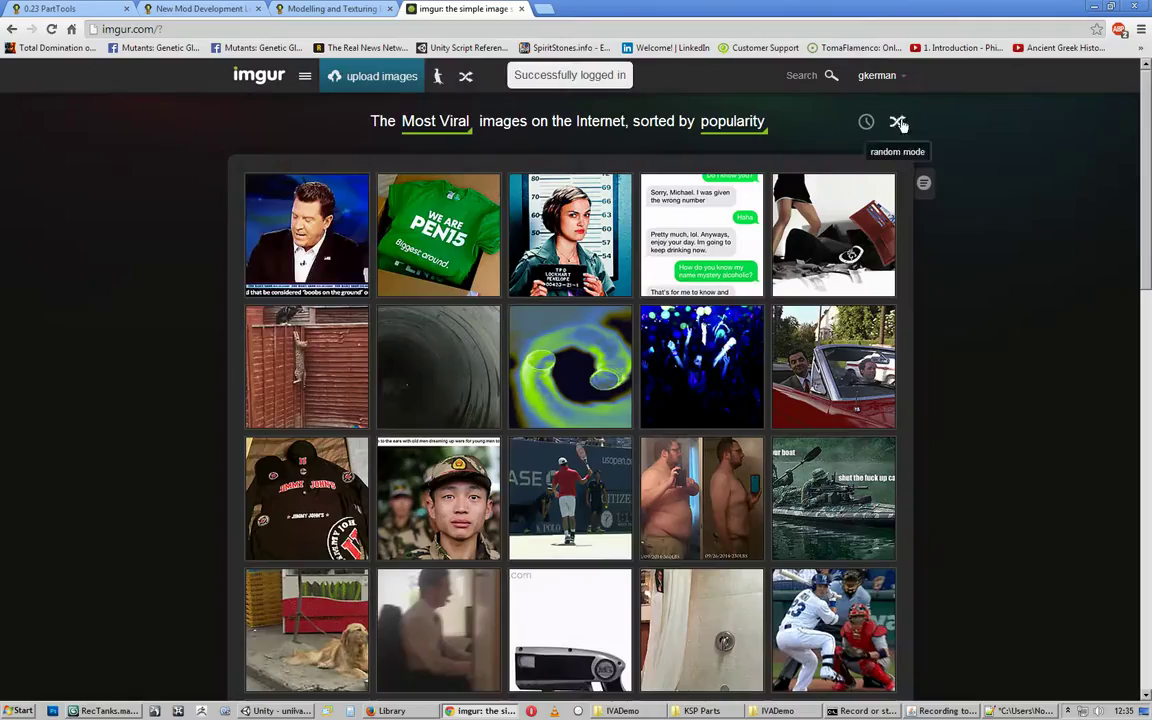
pyautogui.moveTo(877, 75)
pyautogui.click(852, 132)
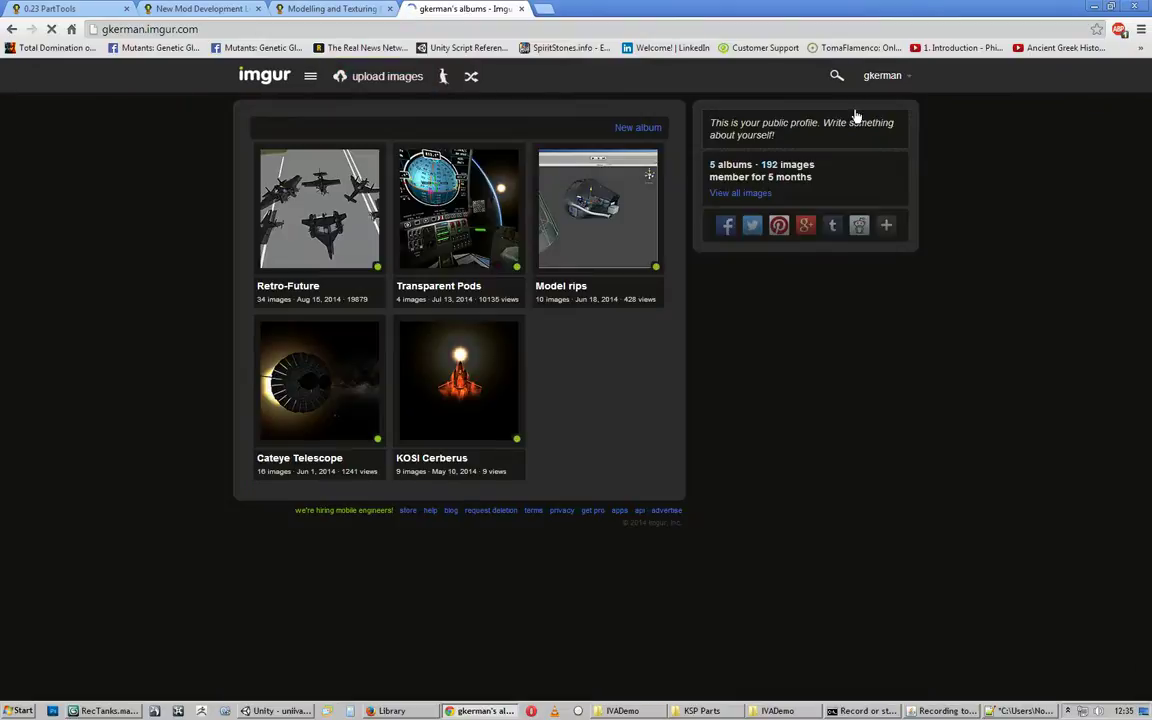
# Open the Model rips album and view the MK1 Capsule screenshot enlarged.
pyautogui.click(603, 237)
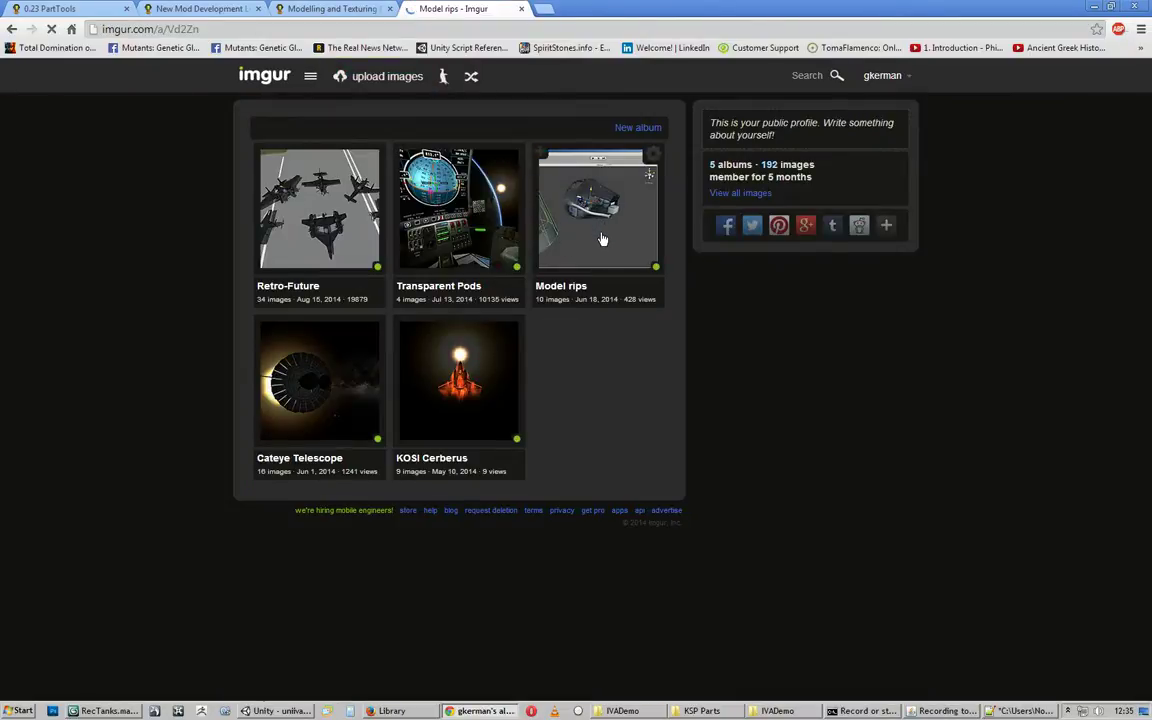
pyautogui.scroll(-1, 226, 345)
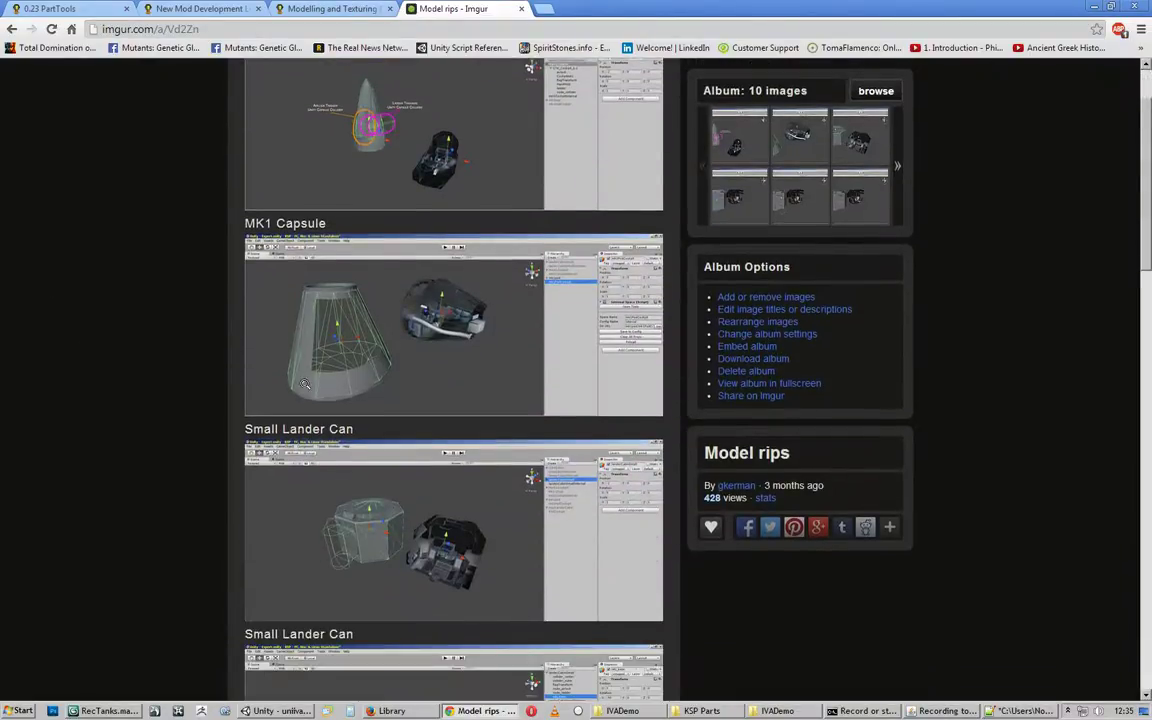
pyautogui.click(372, 312)
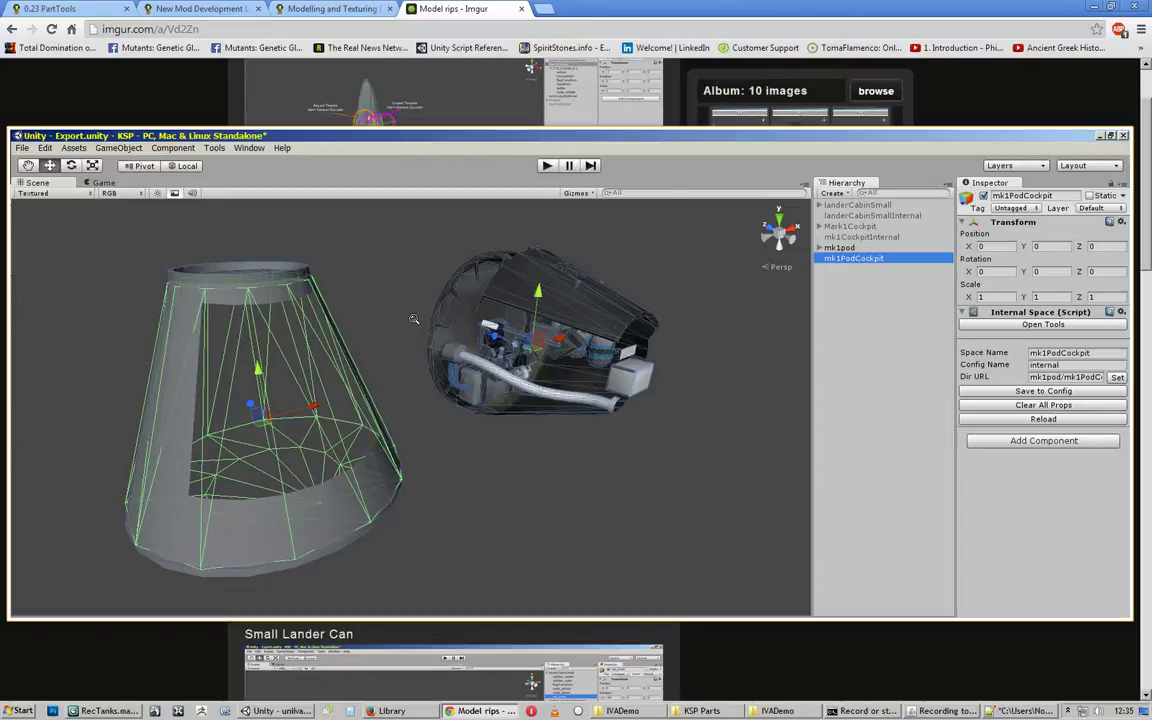
pyautogui.click(1121, 136)
# View the MK1 Cockpit reference screenshot enlarged, then close it.
pyautogui.scroll(-6, 944, 380)
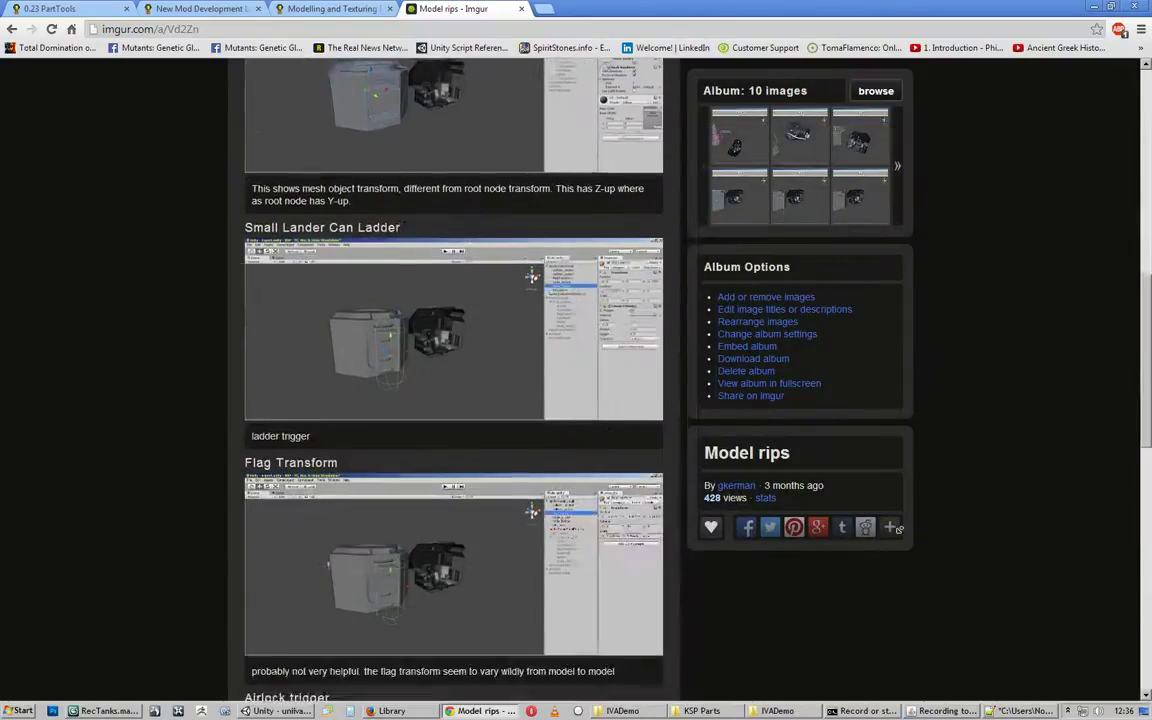
pyautogui.scroll(-10, 897, 560)
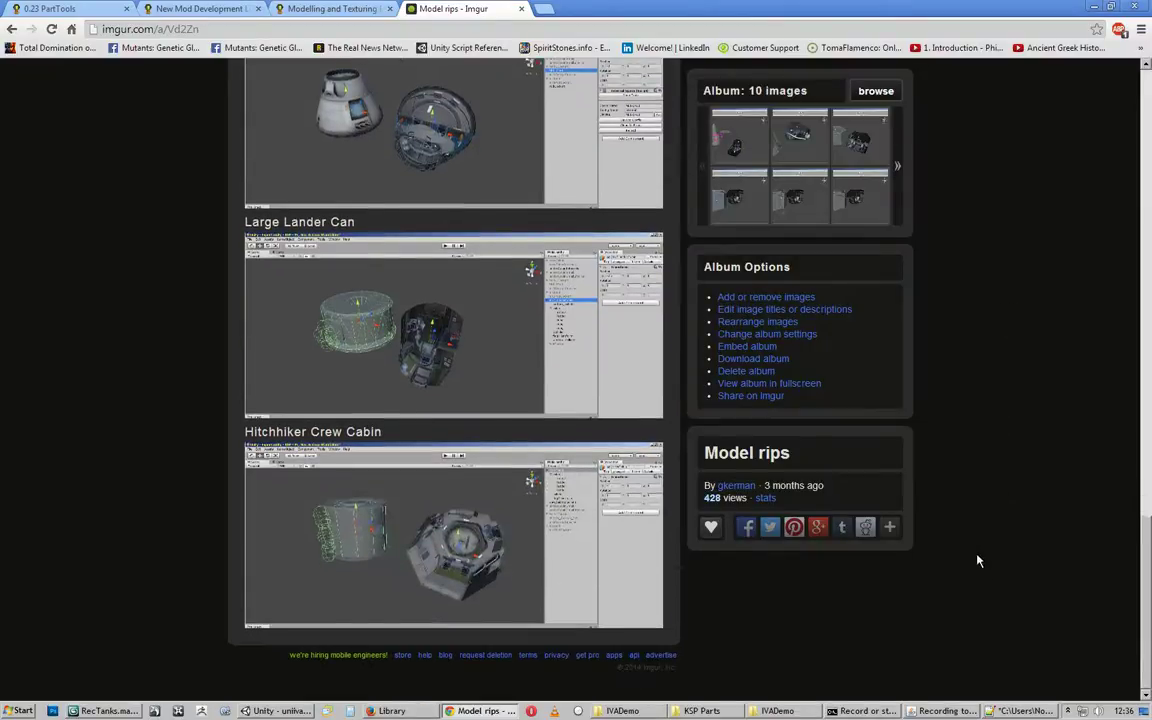
pyautogui.scroll(15, 1008, 249)
pyautogui.click(401, 233)
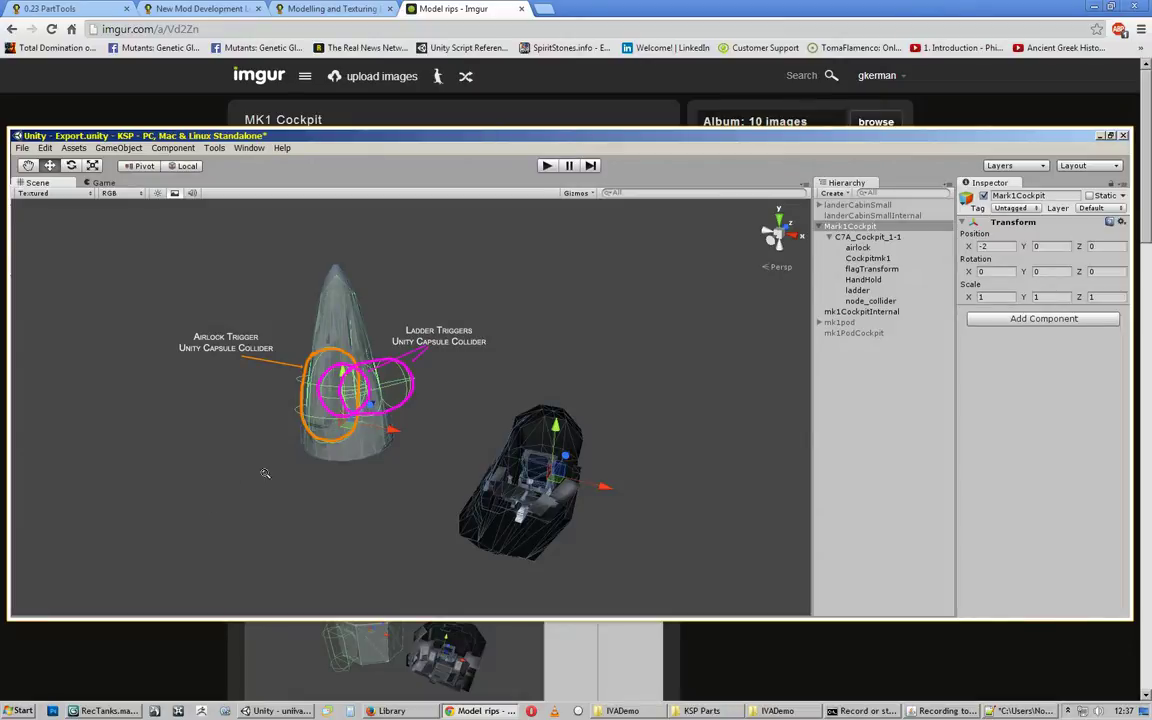
pyautogui.click(1120, 136)
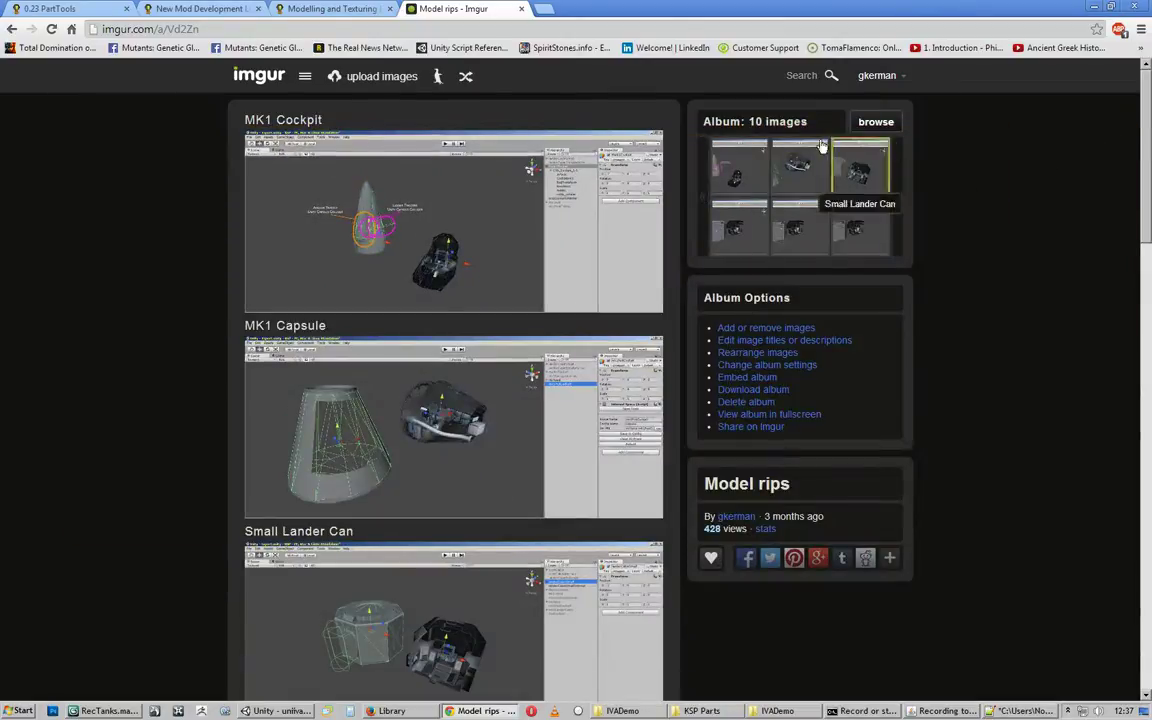
pyautogui.click(278, 710)
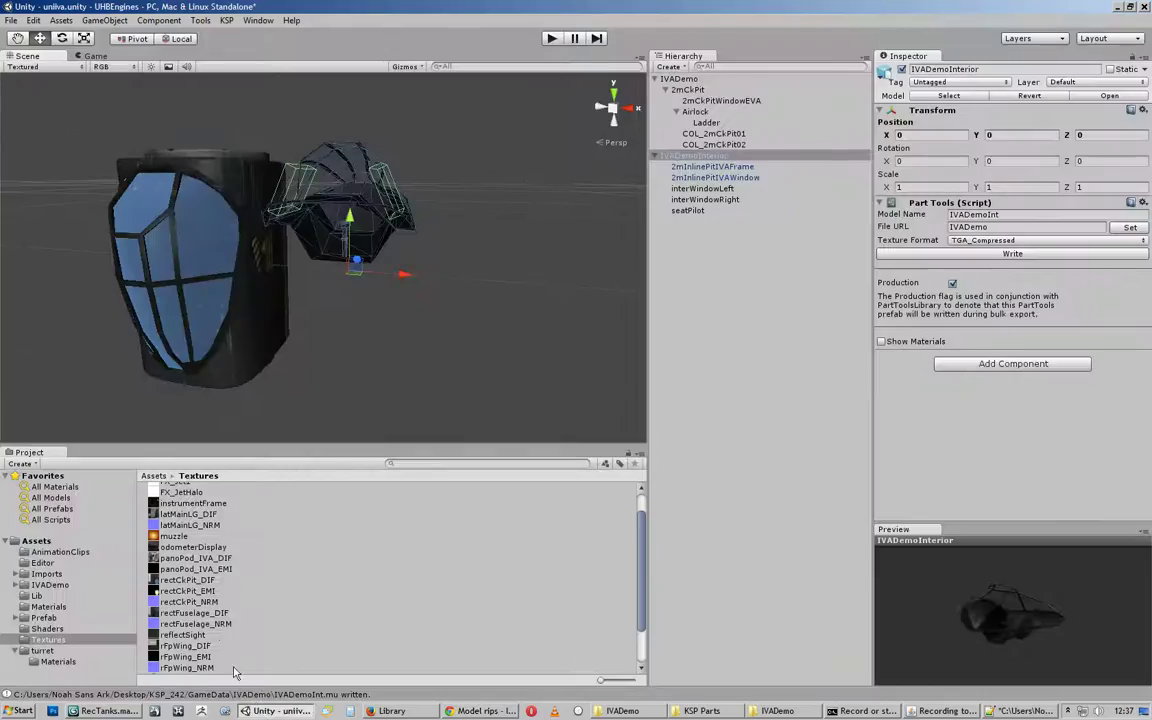
pyautogui.keyDown('alt'); pyautogui.moveTo(399, 277); pyautogui.dragTo(308, 187); pyautogui.keyUp('alt')
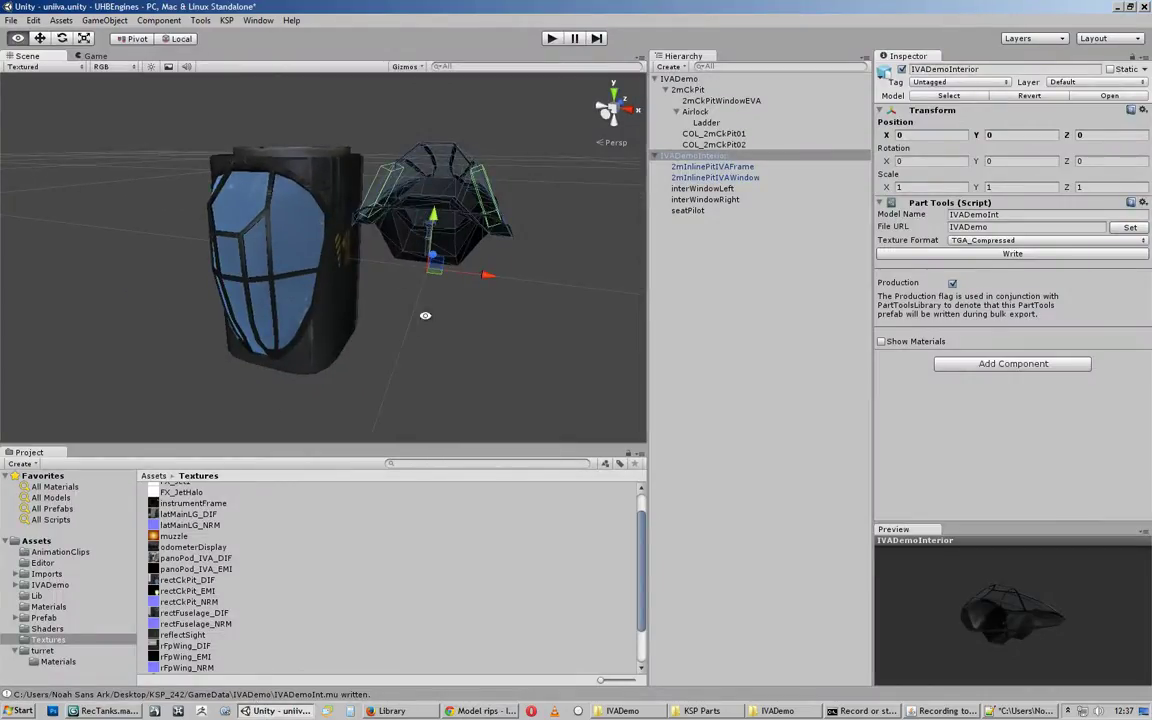
pyautogui.keyDown('alt'); pyautogui.moveTo(380, 273); pyautogui.dragTo(283, 282); pyautogui.keyUp('alt')
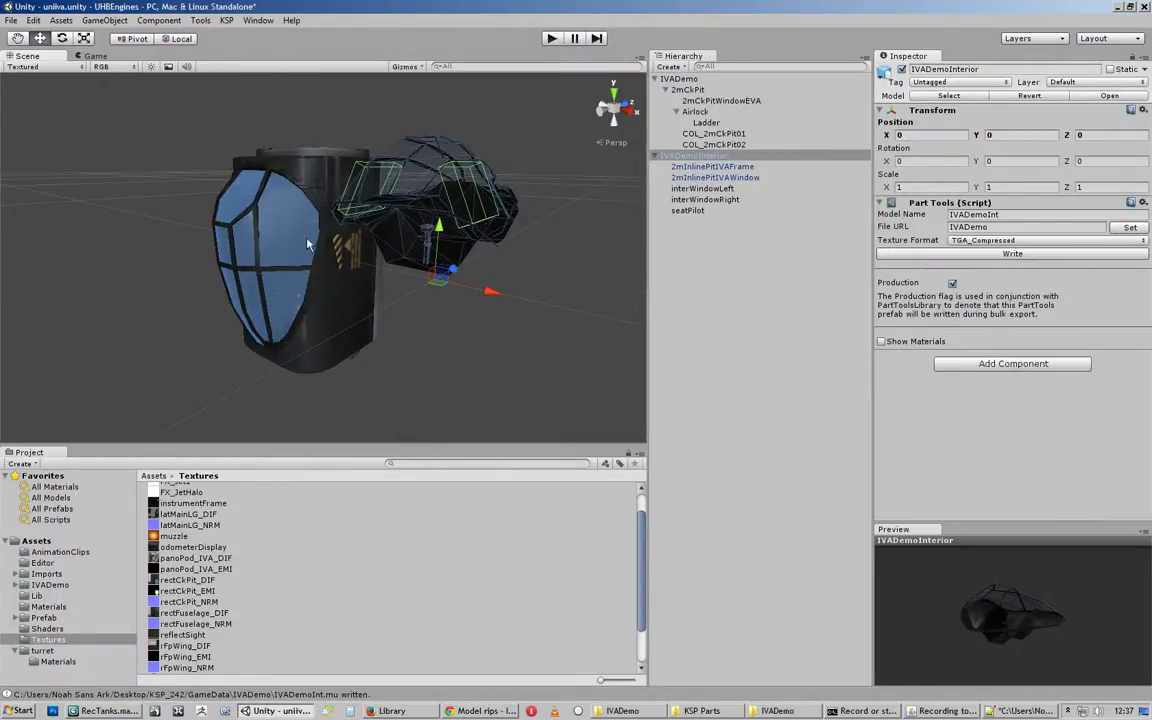
pyautogui.click(921, 161)
pyautogui.write('-90')
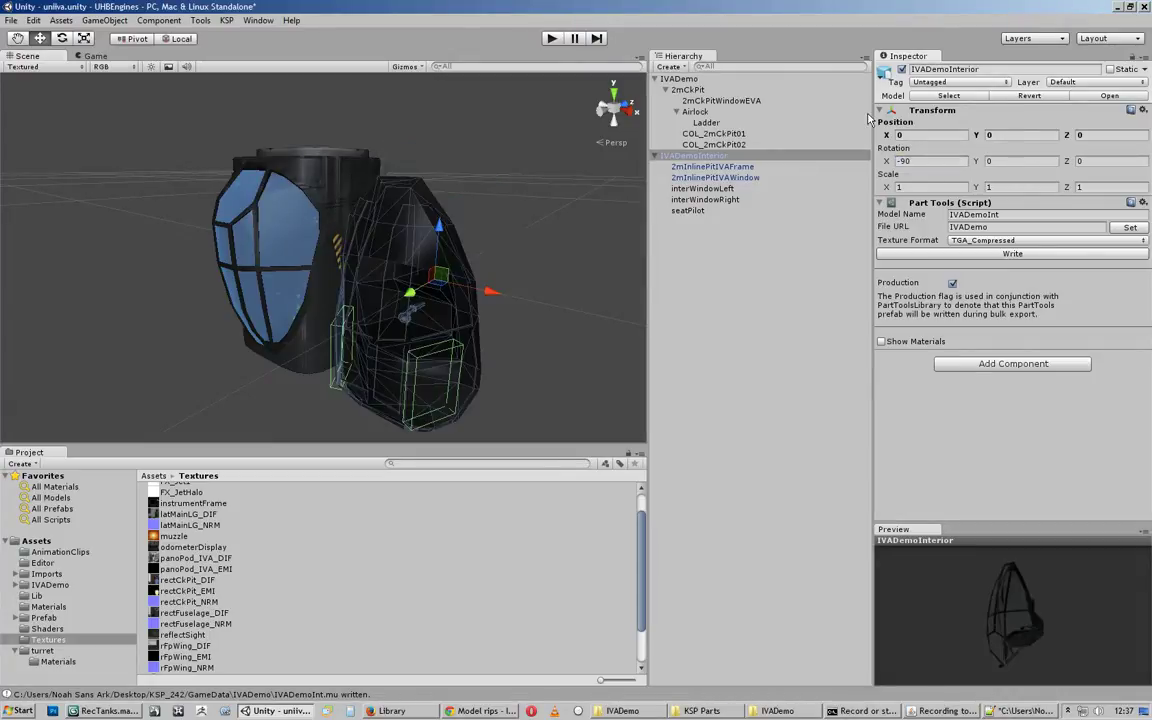
pyautogui.press('Home')
pyautogui.press('Delete')
pyautogui.press('Tab')
pyautogui.write('180')
pyautogui.press('Return')
pyautogui.keyDown('alt'); pyautogui.moveTo(560, 320); pyautogui.dragTo(495, 335); pyautogui.keyUp('alt')
pyautogui.keyDown('alt'); pyautogui.moveTo(330, 290); pyautogui.dragTo(321, 349); pyautogui.keyUp('alt')
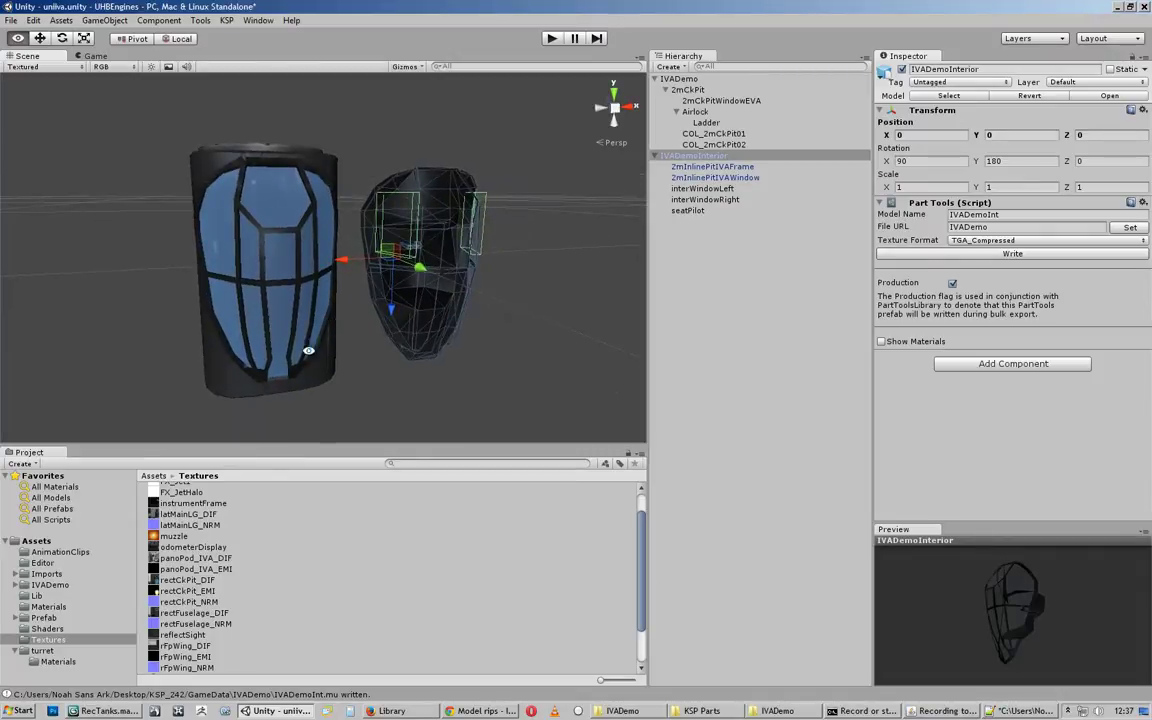
pyautogui.keyDown('alt'); pyautogui.moveTo(410, 258); pyautogui.dragTo(454, 346); pyautogui.keyUp('alt')
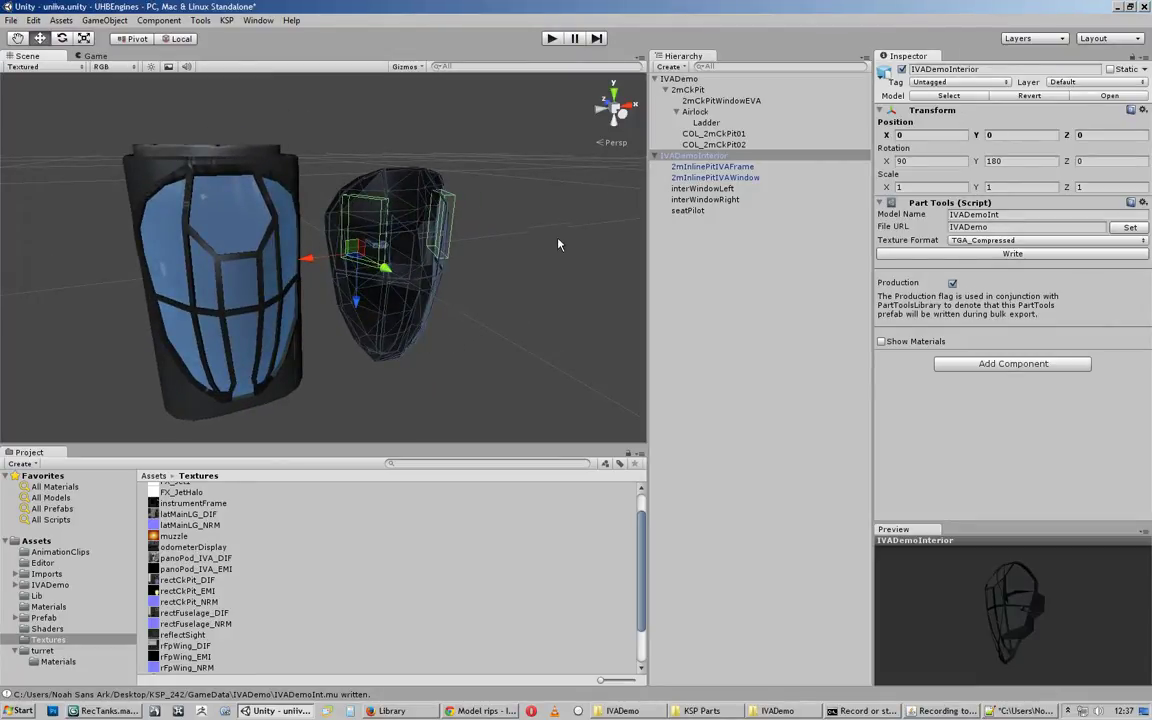
pyautogui.keyDown('alt'); pyautogui.moveTo(535, 255); pyautogui.dragTo(504, 298); pyautogui.keyUp('alt')
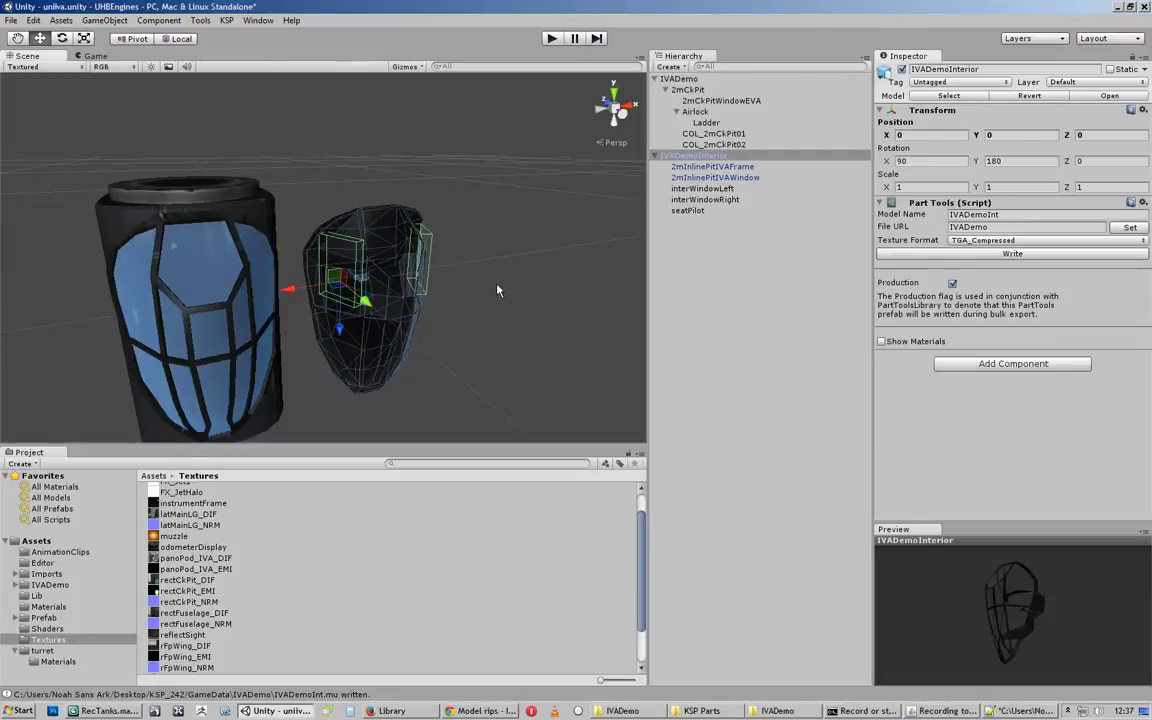
pyautogui.keyDown('alt'); pyautogui.moveTo(438, 328); pyautogui.dragTo(475, 379); pyautogui.keyUp('alt')
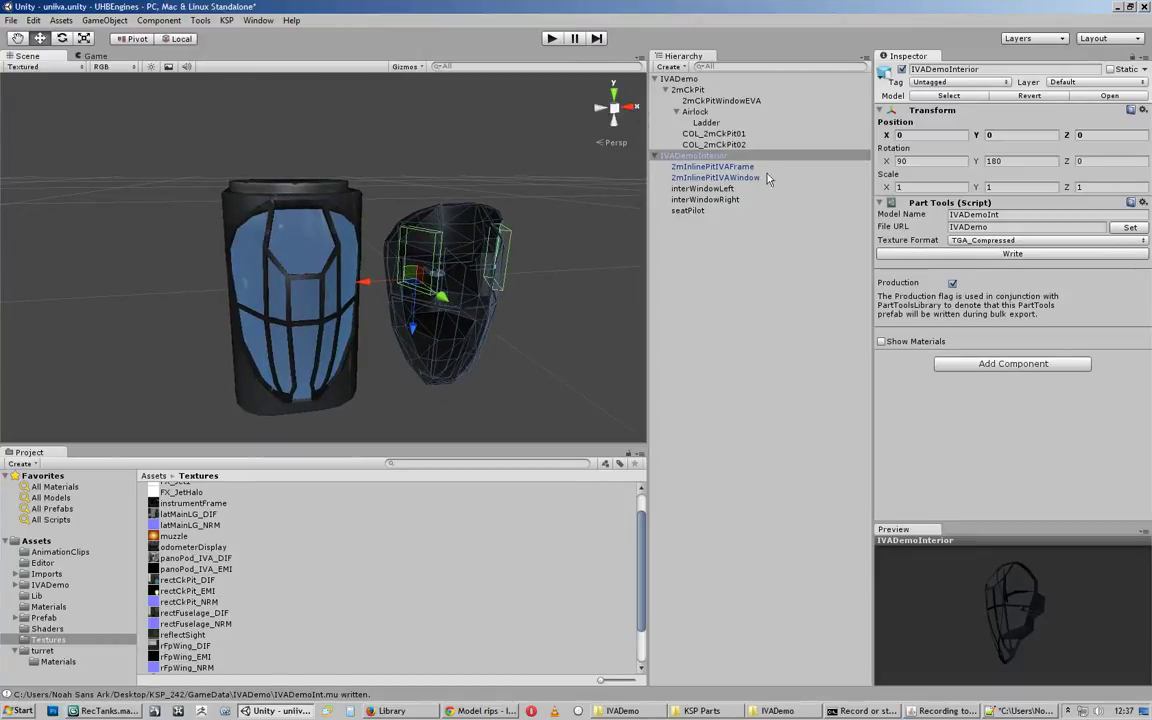
pyautogui.keyDown('alt'); pyautogui.moveTo(587, 226); pyautogui.dragTo(482, 296); pyautogui.keyUp('alt')
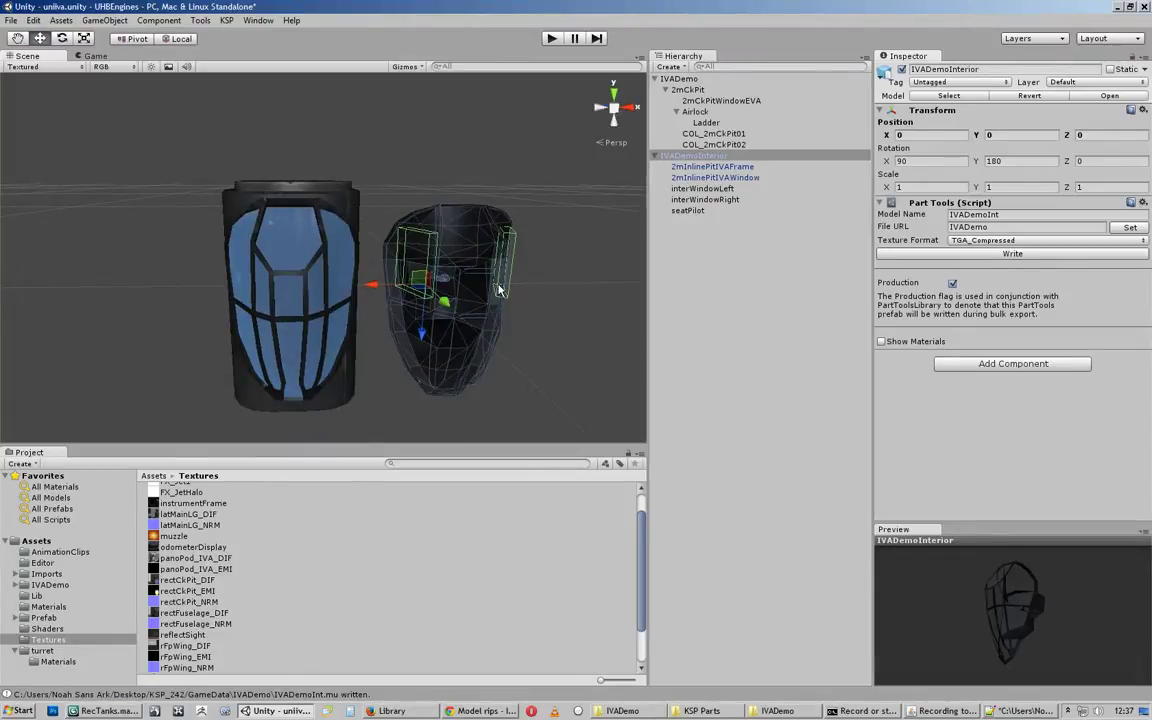
pyautogui.click(902, 161)
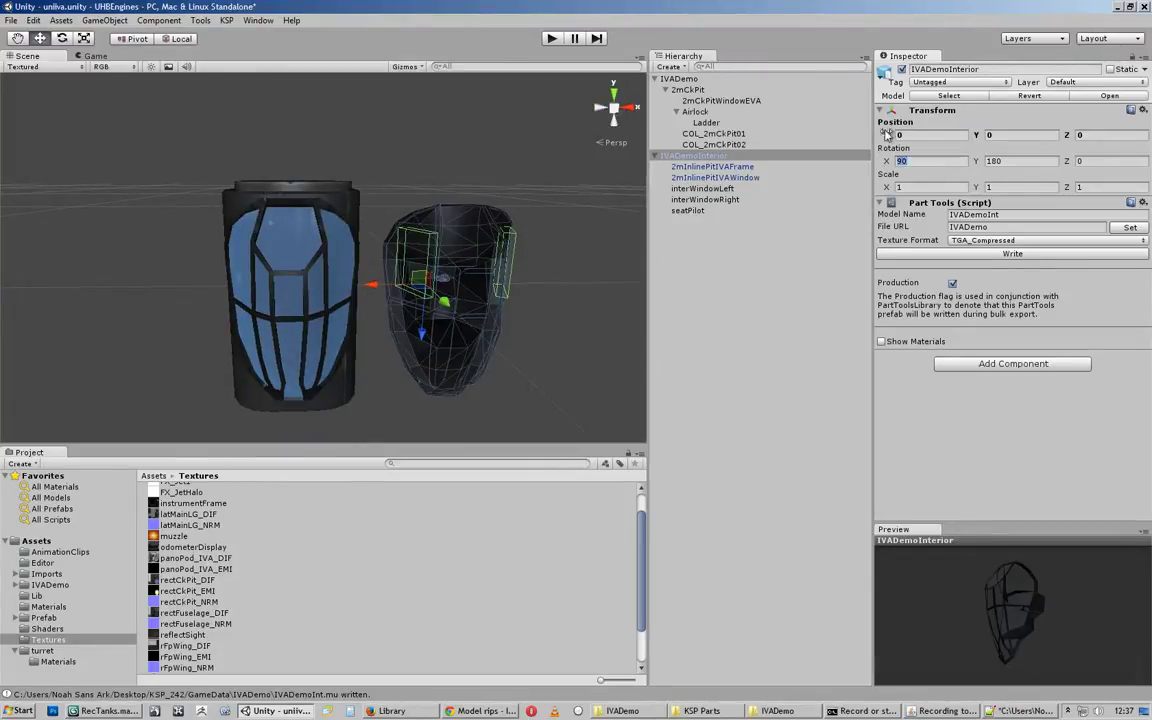
pyautogui.keyDown('alt'); pyautogui.moveTo(560, 230); pyautogui.dragTo(483, 211); pyautogui.keyUp('alt')
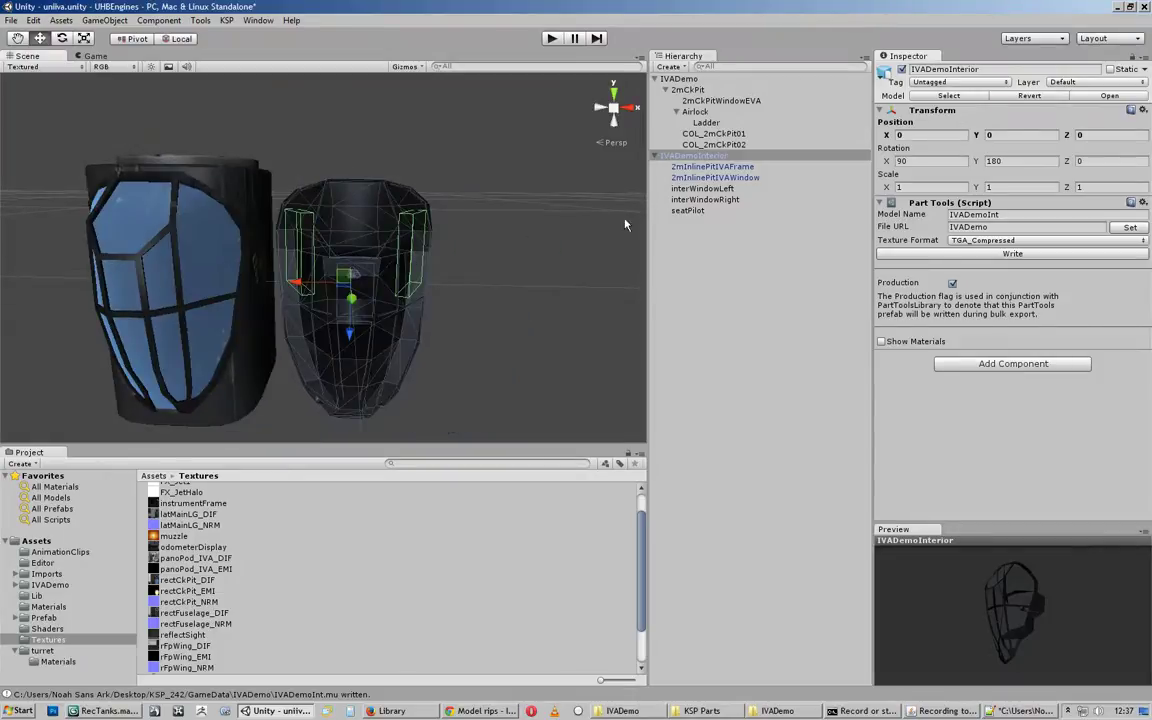
pyautogui.write('0')
pyautogui.press('Tab')
pyautogui.write('0')
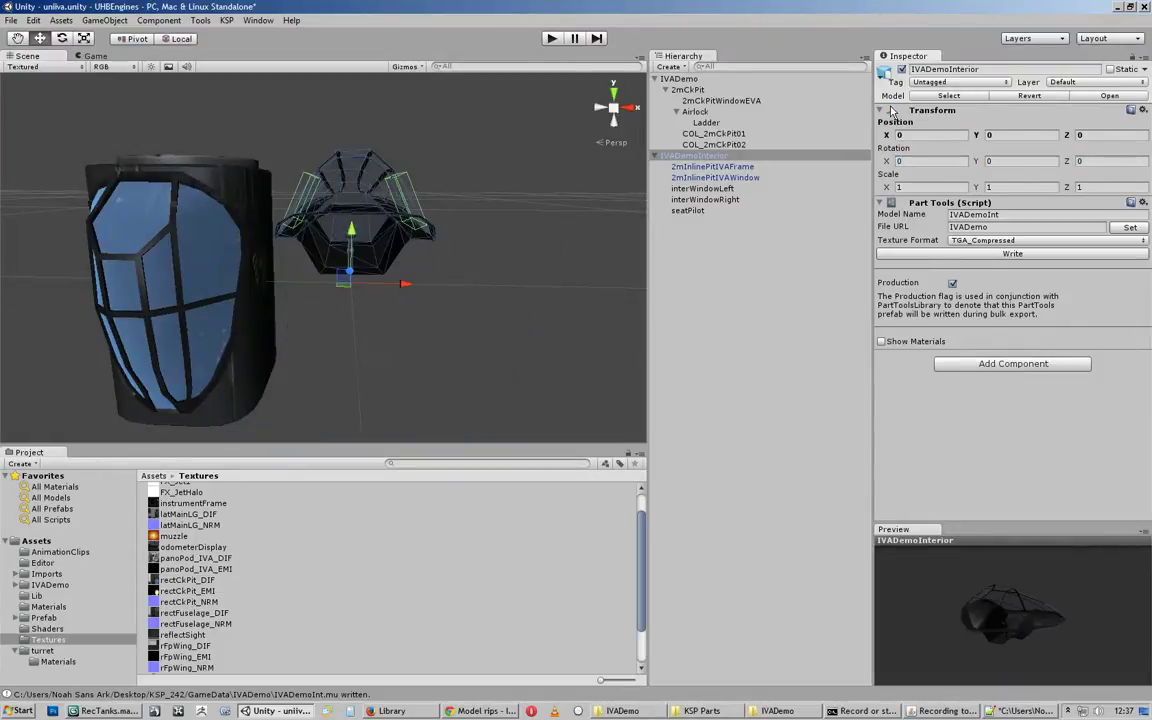
pyautogui.press('Return')
# Orbit over both models, selecting 2mCkPit, IVADemoInterior and the root IVADemo in turn.
pyautogui.keyDown('alt'); pyautogui.moveTo(378, 269); pyautogui.dragTo(283, 282); pyautogui.keyUp('alt')
pyautogui.keyDown('alt'); pyautogui.moveTo(163, 230); pyautogui.dragTo(285, 205); pyautogui.keyUp('alt')
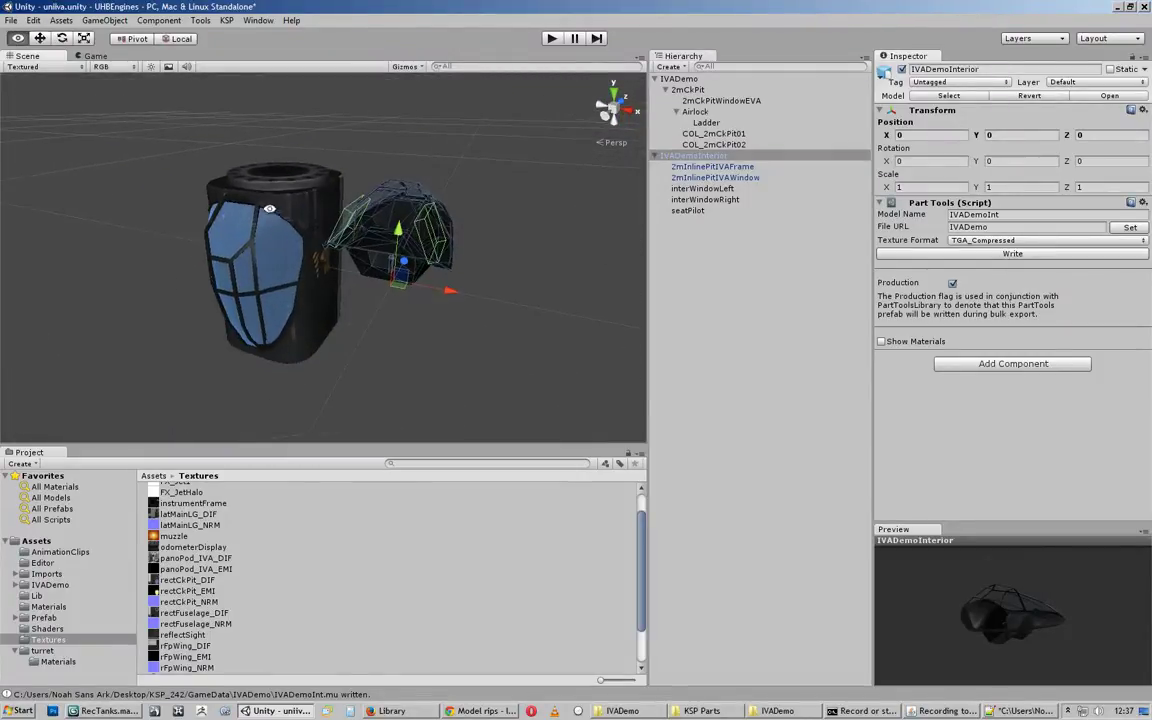
pyautogui.click(289, 207)
pyautogui.moveTo(455, 215); pyautogui.dragTo(400, 265)
pyautogui.click(397, 266)
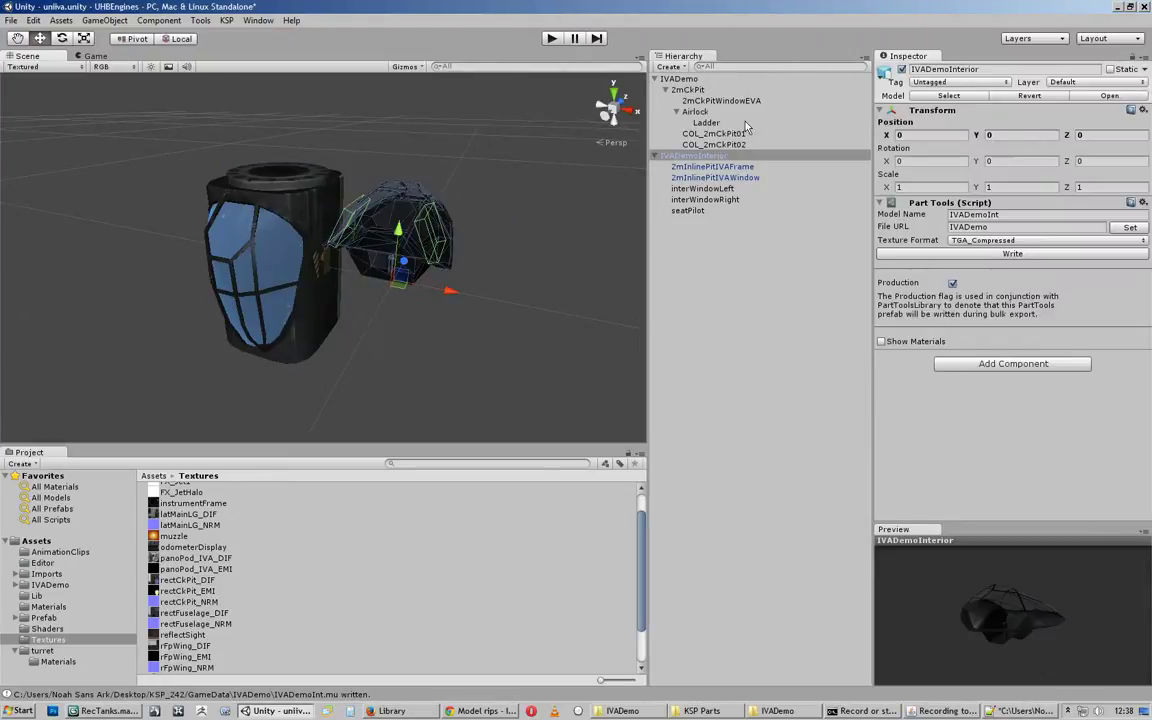
pyautogui.click(678, 78)
pyautogui.keyDown('alt'); pyautogui.moveTo(295, 237); pyautogui.dragTo(537, 203); pyautogui.keyUp('alt')
pyautogui.scroll(-5, 460, 203)
pyautogui.keyDown('alt'); pyautogui.moveTo(420, 203); pyautogui.dragTo(487, 136); pyautogui.keyUp('alt')
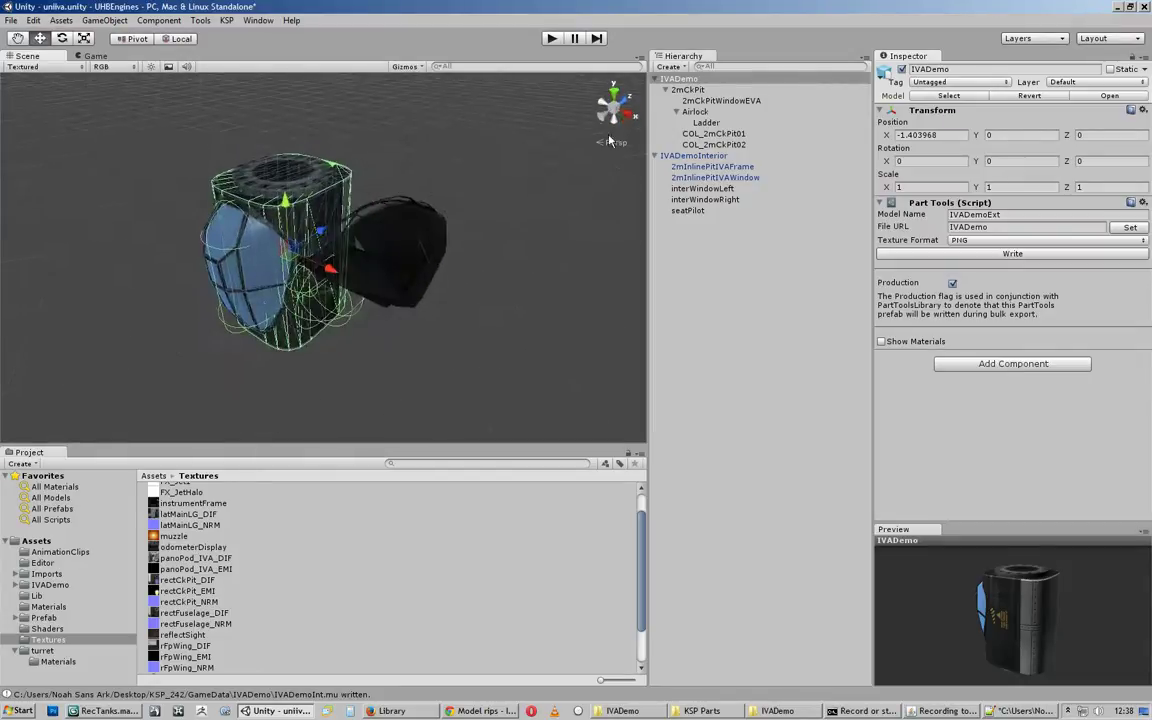
# Frame the 2mCkPit shell and inspect it and the interior pod from front and side.
pyautogui.doubleClick(688, 89)
pyautogui.keyDown('alt'); pyautogui.moveTo(522, 283); pyautogui.dragTo(253, 252); pyautogui.keyUp('alt')
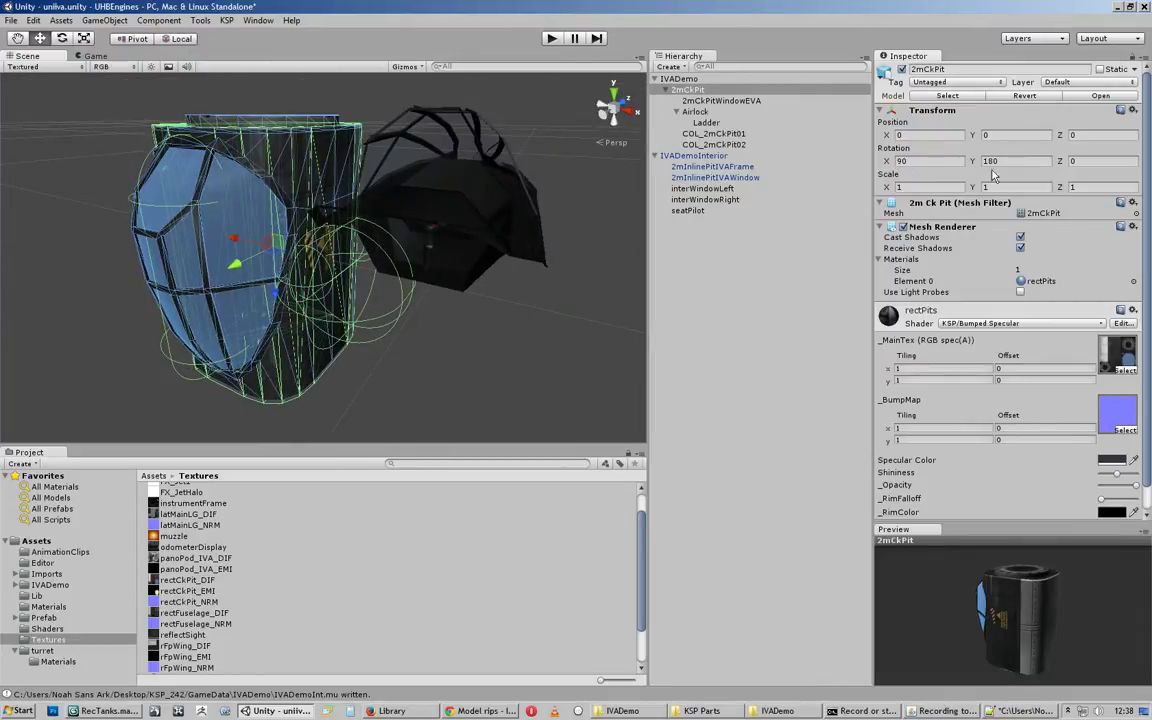
pyautogui.keyDown('alt'); pyautogui.moveTo(590, 400); pyautogui.dragTo(404, 378); pyautogui.keyUp('alt')
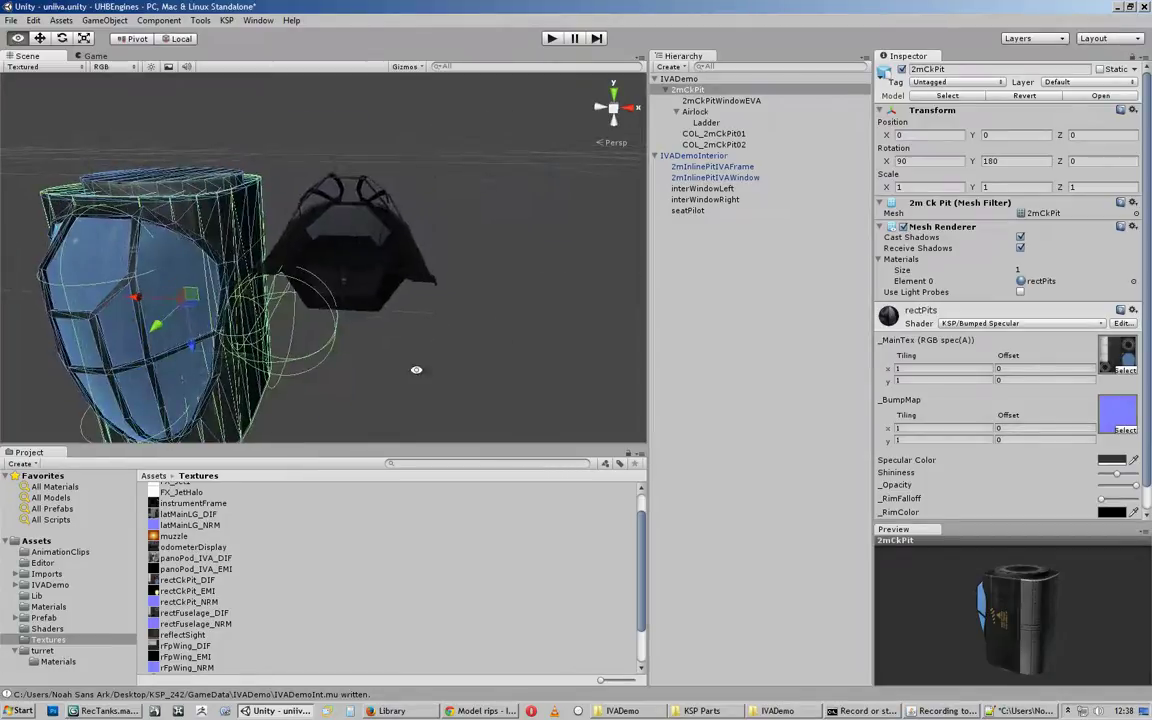
pyautogui.click(390, 330)
pyautogui.click(385, 305)
pyautogui.keyDown('alt'); pyautogui.moveTo(416, 325); pyautogui.dragTo(399, 321); pyautogui.keyUp('alt')
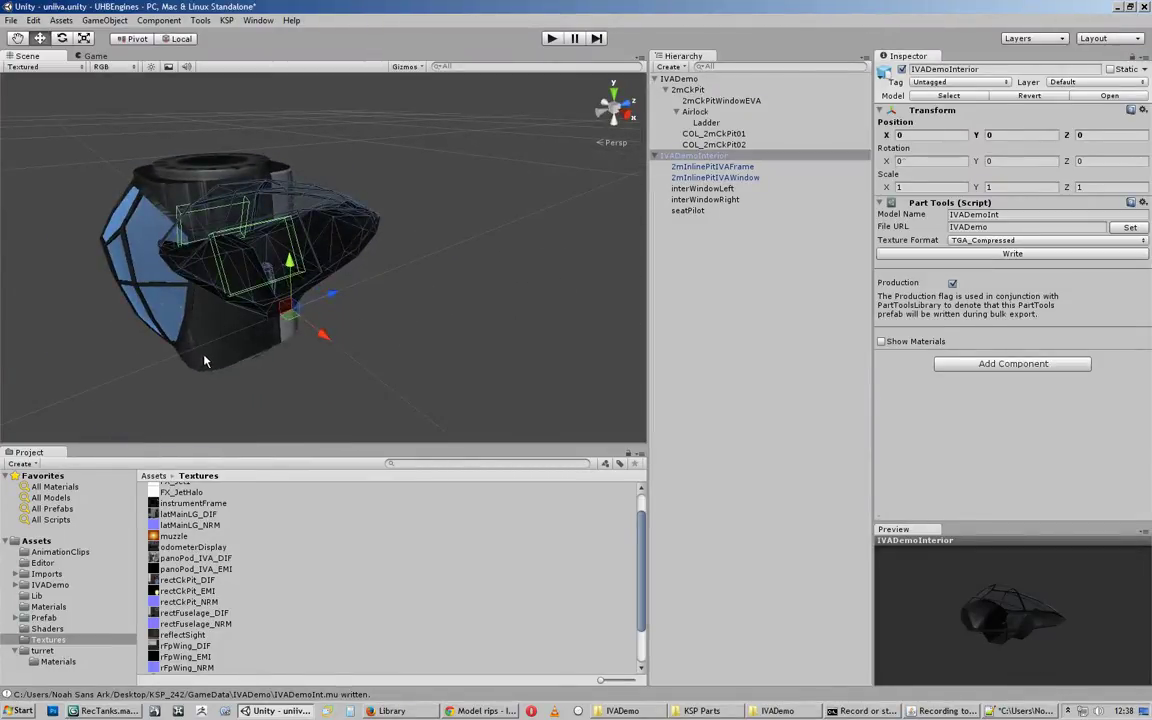
pyautogui.click(205, 360)
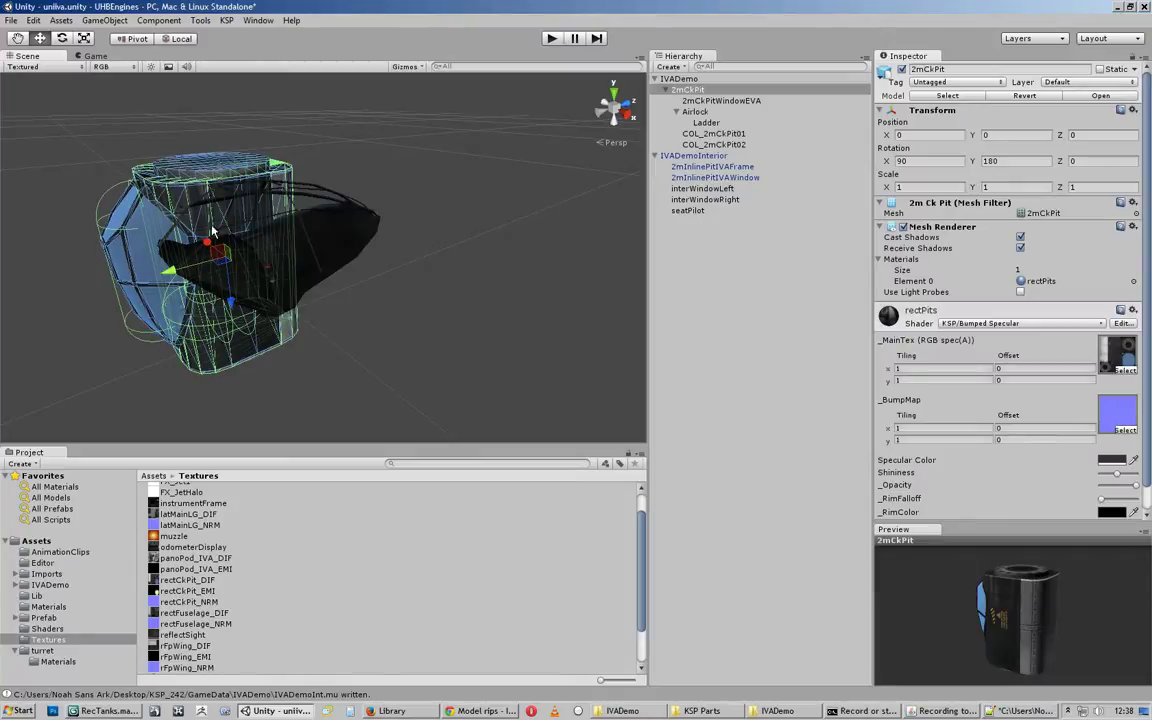
pyautogui.press('alt')
pyautogui.keyDown('alt'); pyautogui.moveTo(315, 255); pyautogui.dragTo(479, 287); pyautogui.keyUp('alt')
pyautogui.click(479, 287)
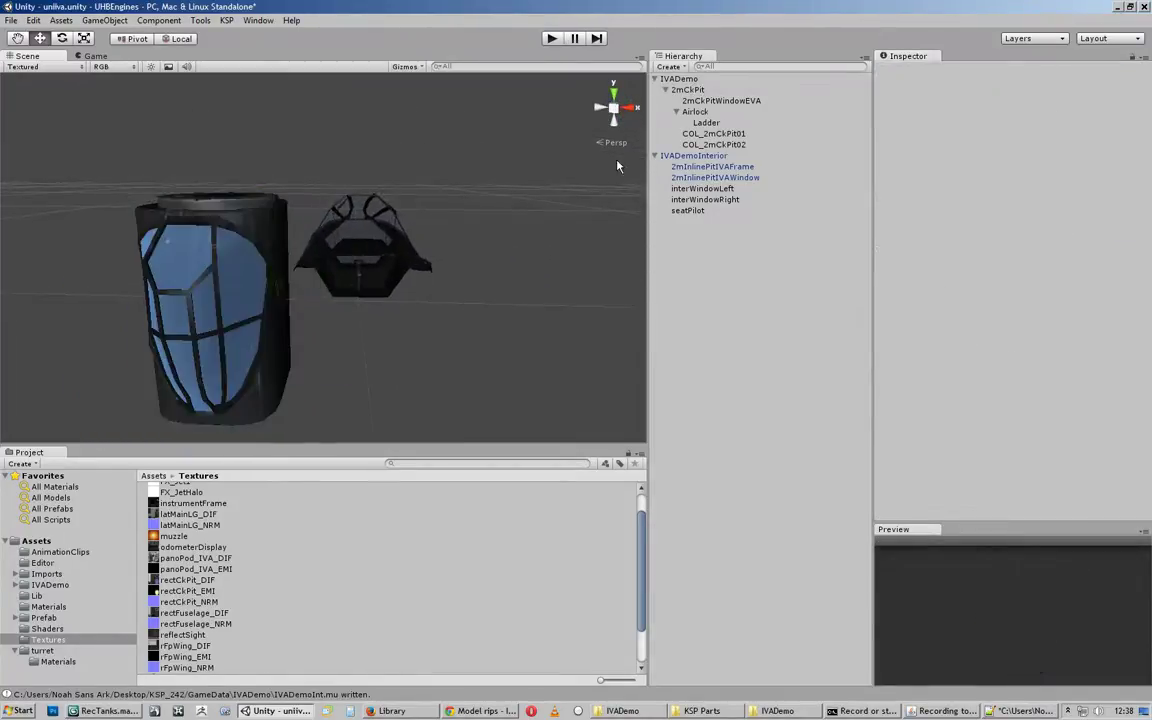
pyautogui.click(690, 156)
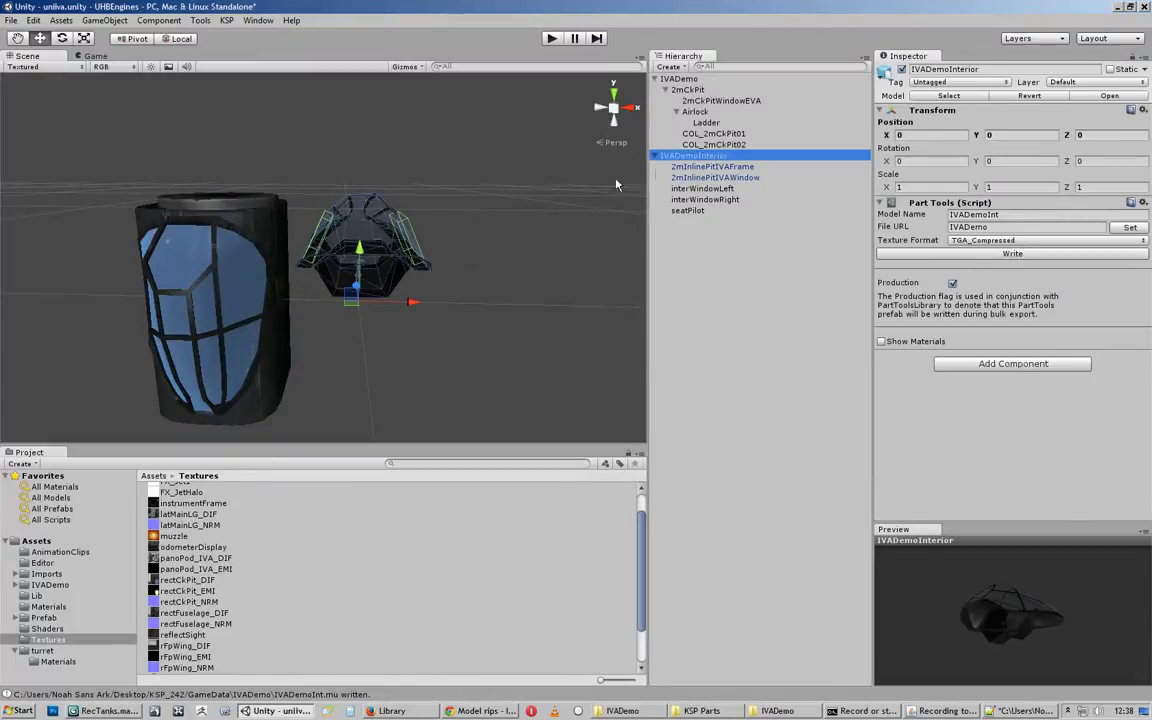
pyautogui.keyDown('alt'); pyautogui.moveTo(531, 297); pyautogui.dragTo(346, 326); pyautogui.keyUp('alt')
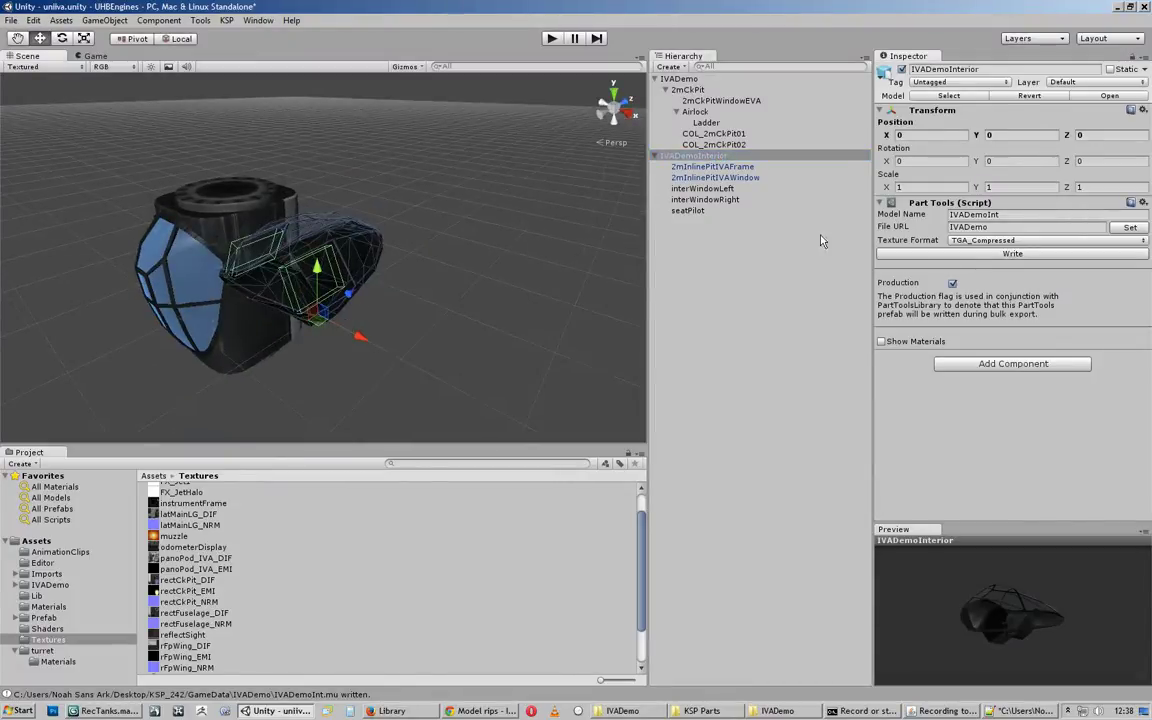
# Re-export the interior model files with Write and bring up the IVADemo folder in Explorer.
pyautogui.click(905, 253)
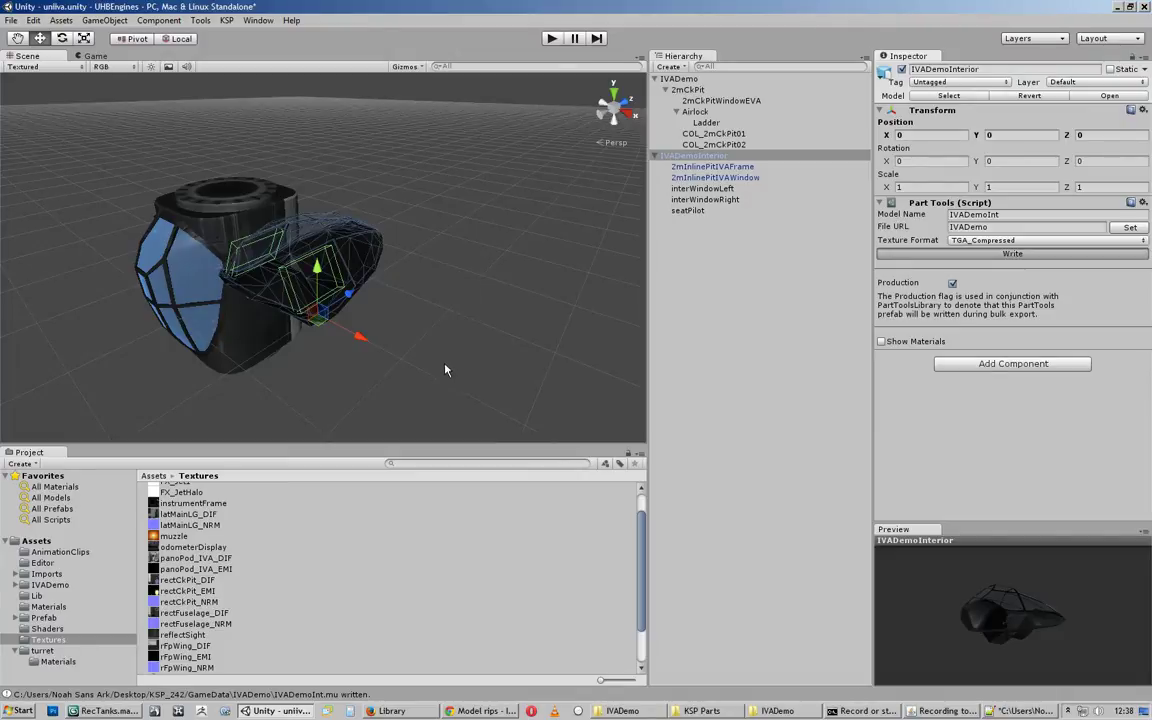
pyautogui.click(772, 711)
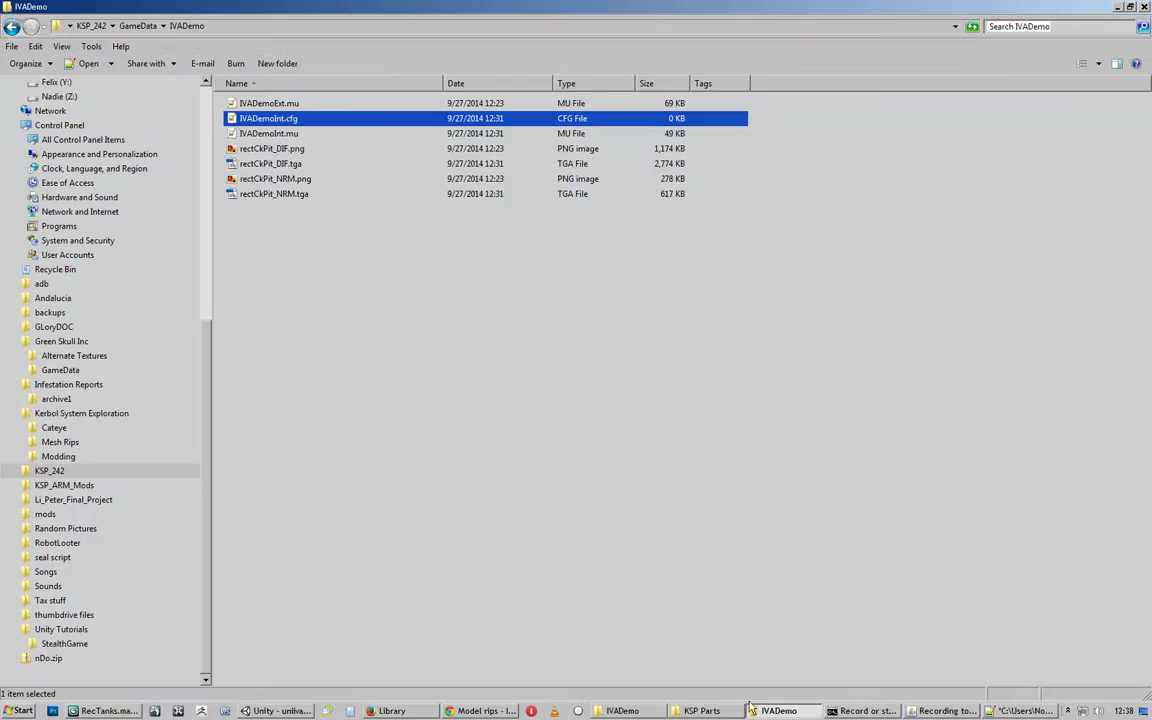
pyautogui.click(570, 495)
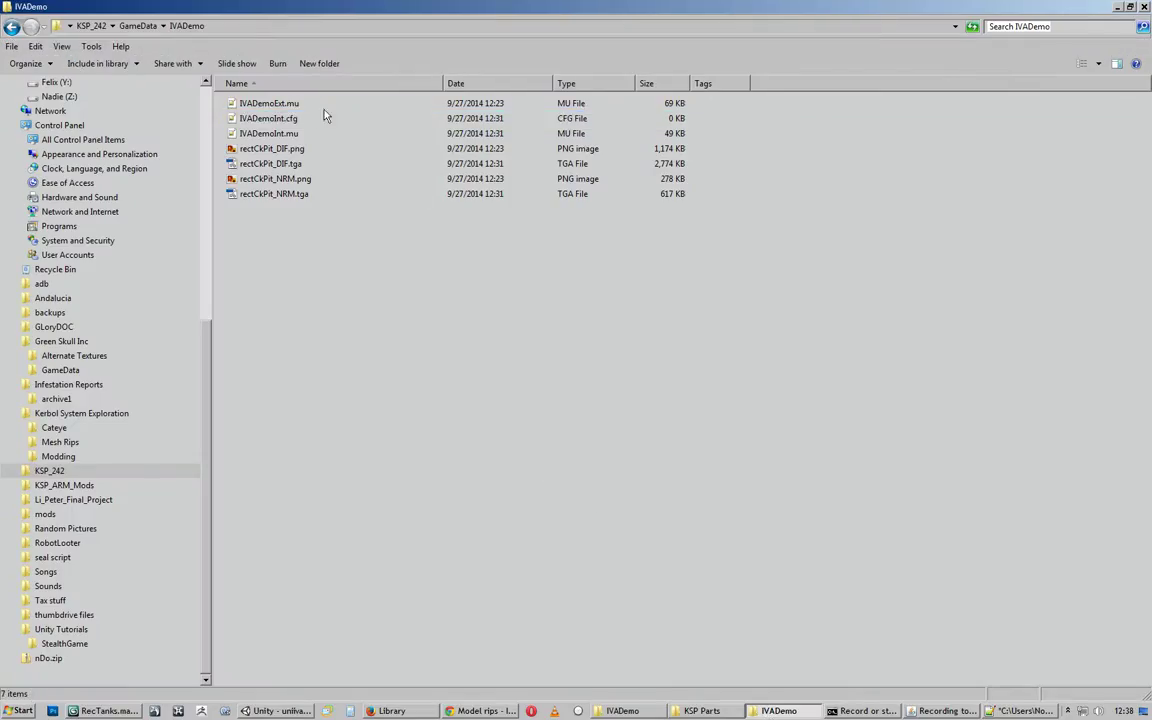
# Open IVADemoInt.cfg for editing, then view rectCkPit.cfg in GameData\RetroFuture\Command\2m1xCockpit.
pyautogui.doubleClick(288, 118)
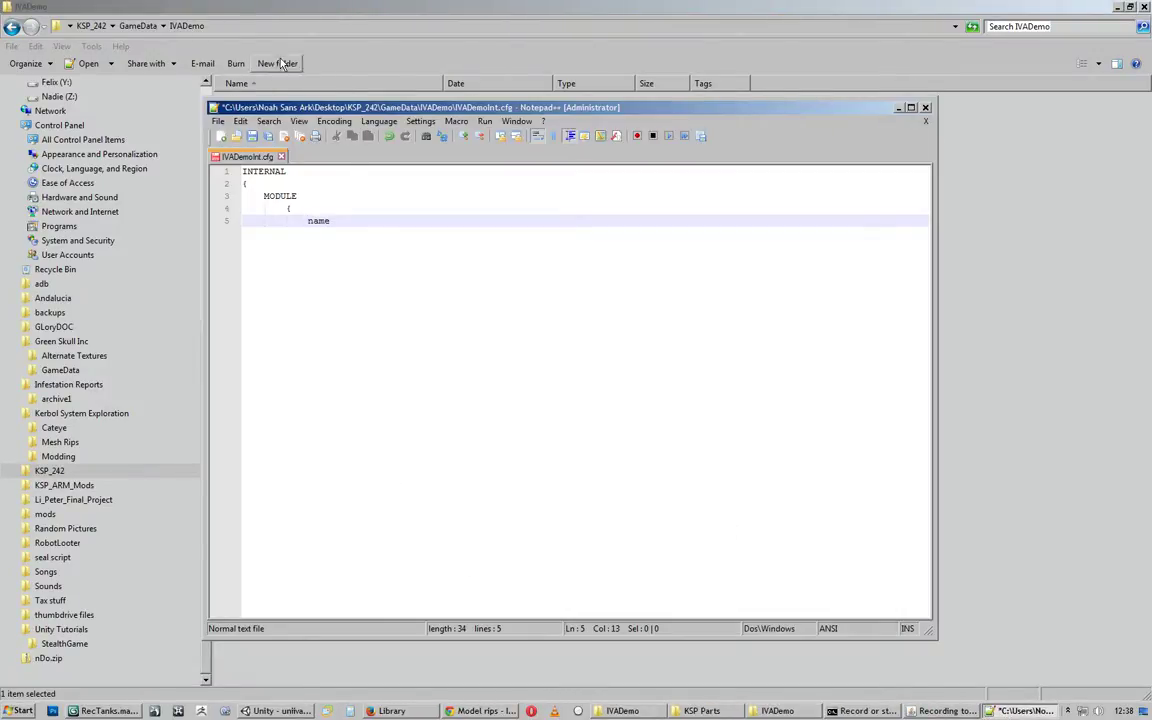
pyautogui.click(127, 25)
pyautogui.doubleClick(258, 435)
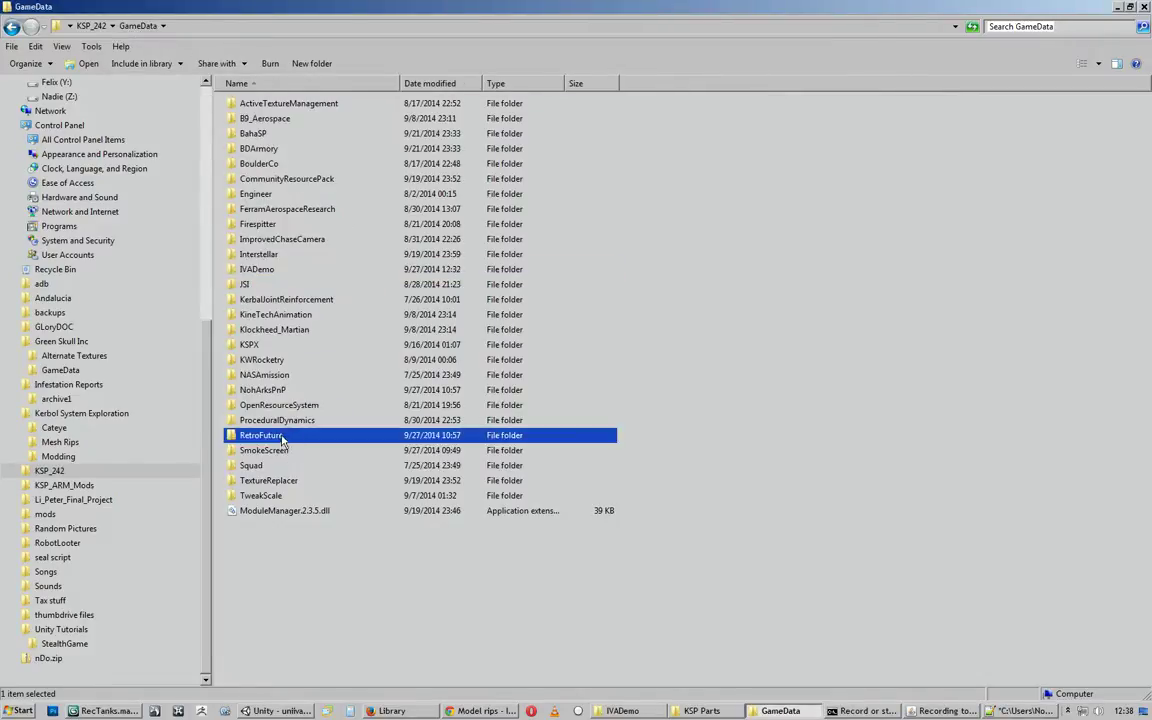
pyautogui.doubleClick(255, 118)
pyautogui.doubleClick(264, 104)
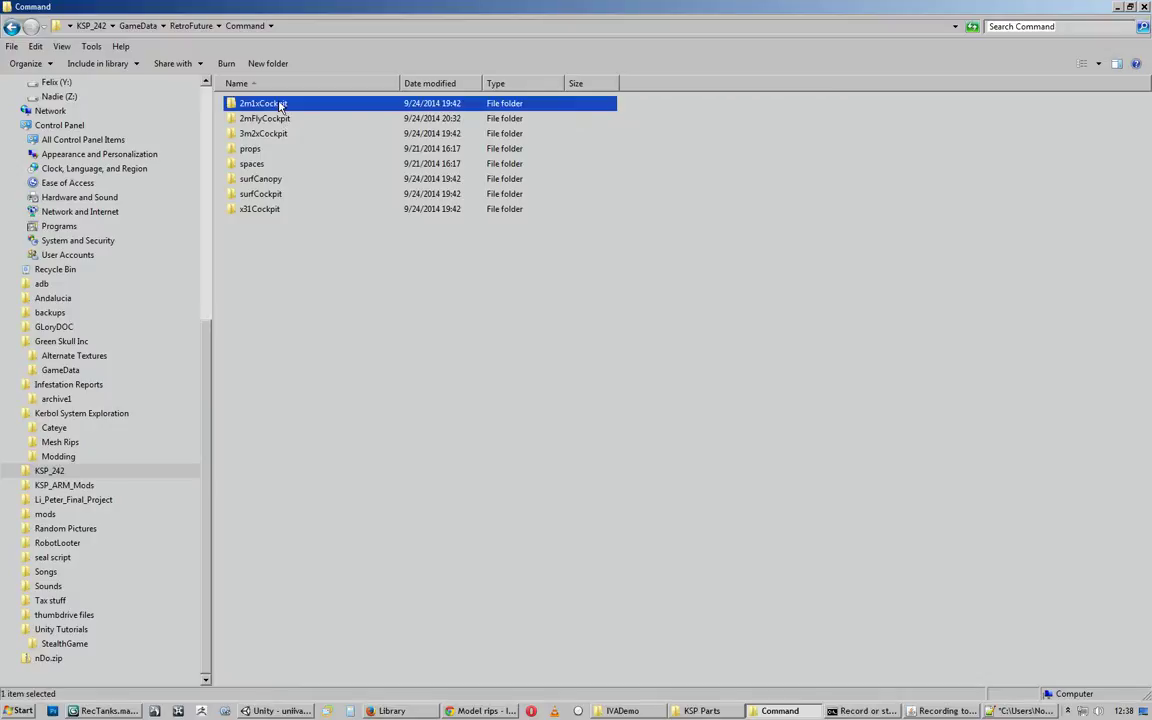
pyautogui.doubleClick(250, 112)
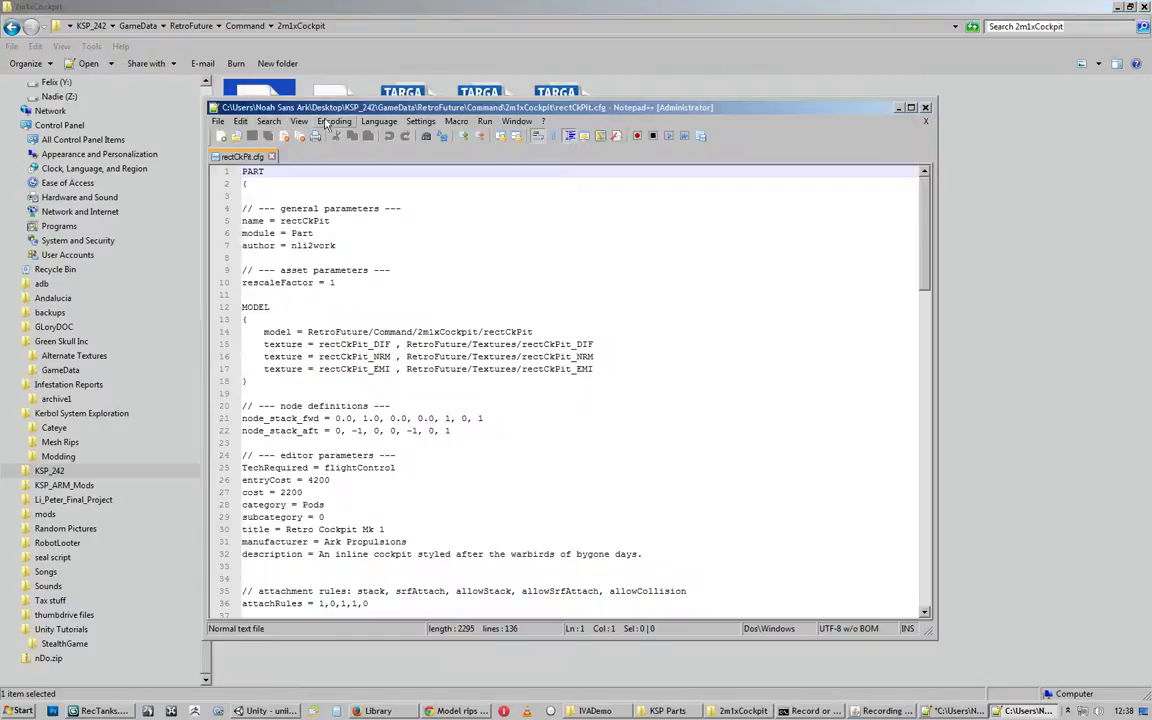
# Close rectCkPit.cfg and open rectCkPitIVA.cfg from Command's spaces folder.
pyautogui.moveTo(336, 102); pyautogui.dragTo(302, 103)
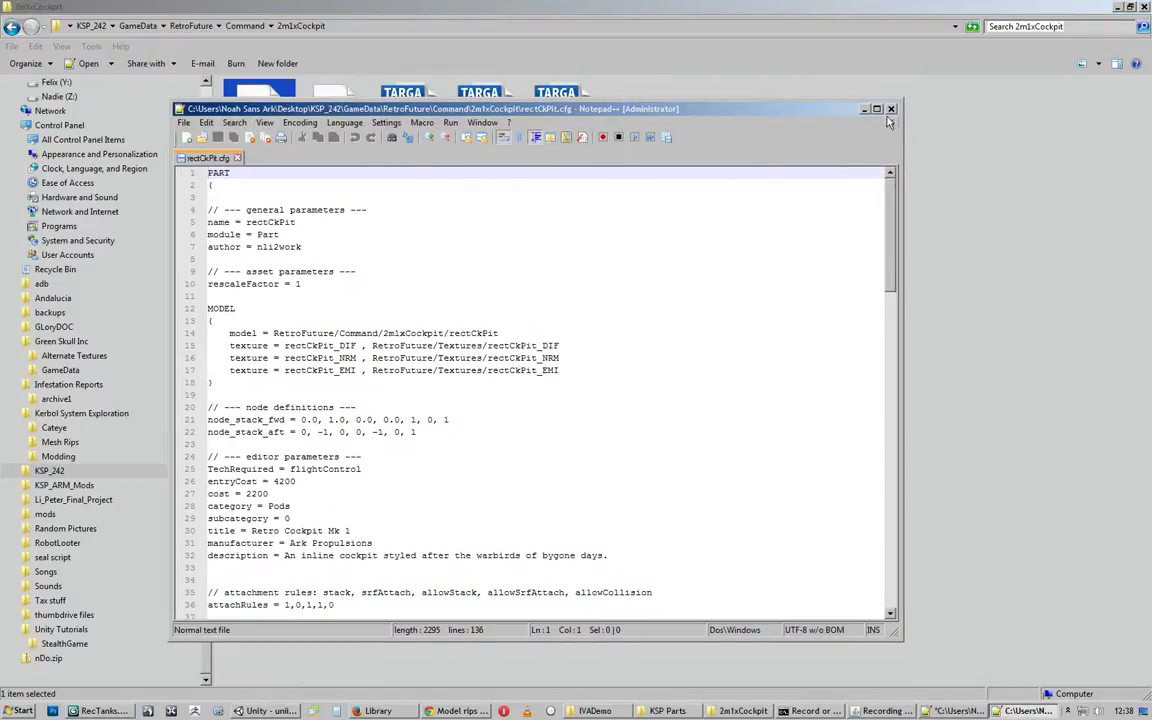
pyautogui.click(890, 109)
pyautogui.click(244, 26)
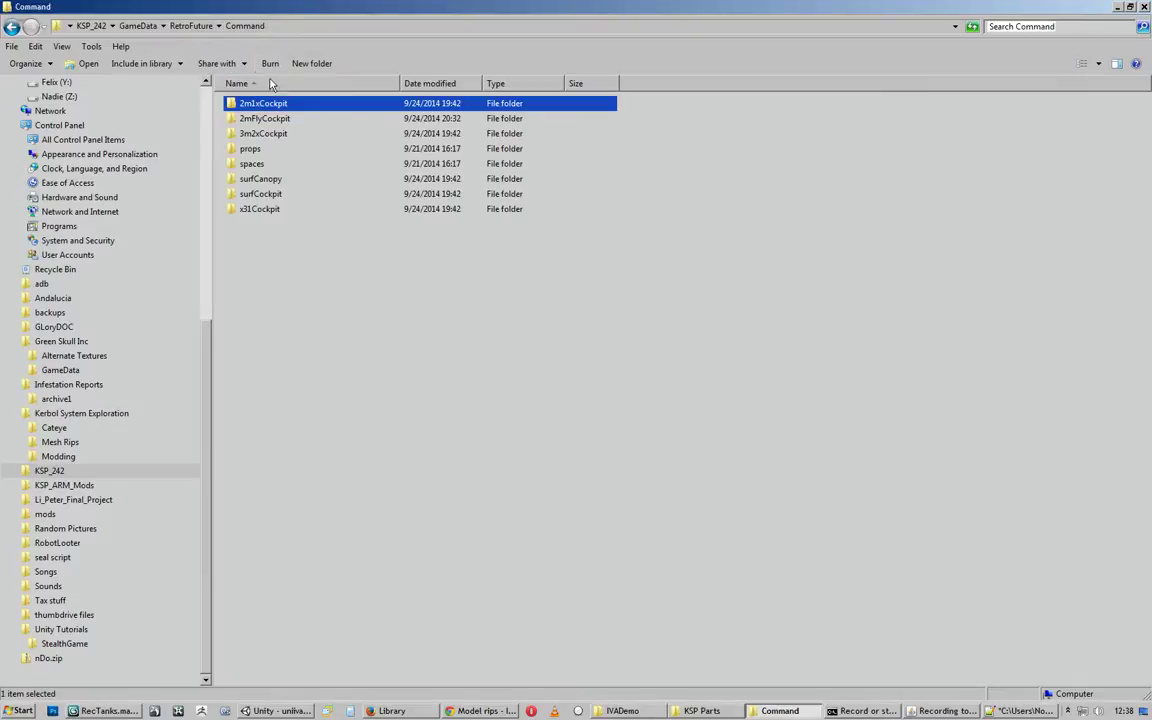
pyautogui.doubleClick(281, 163)
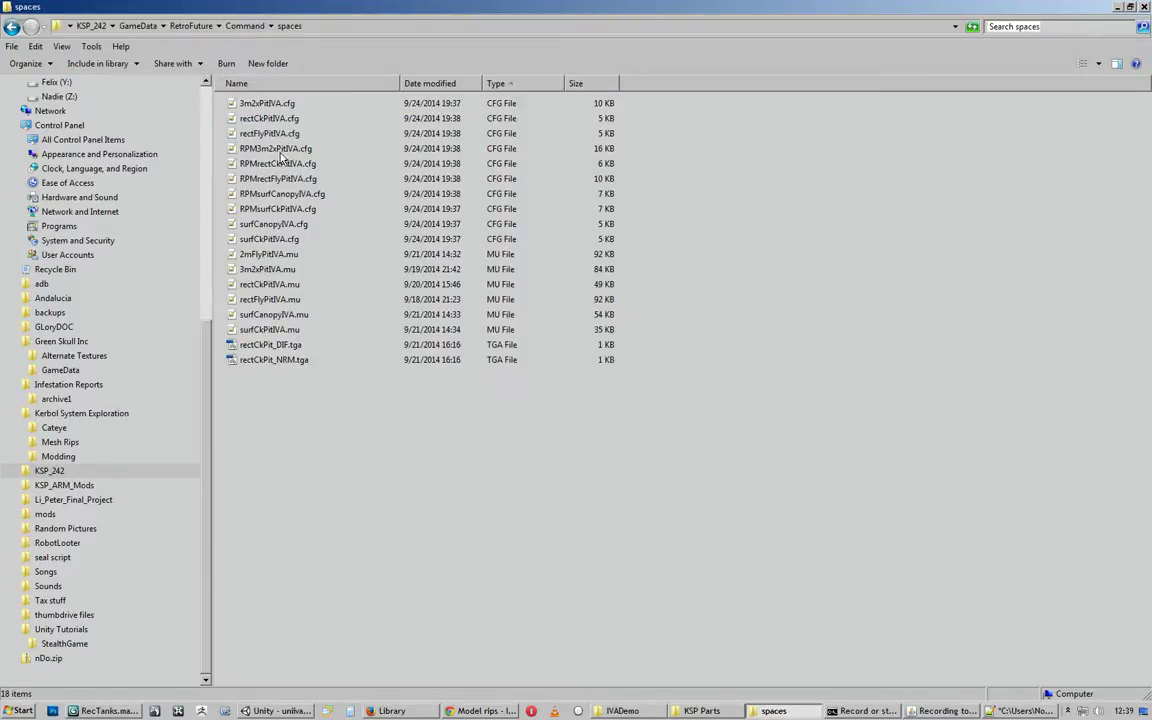
pyautogui.doubleClick(268, 118)
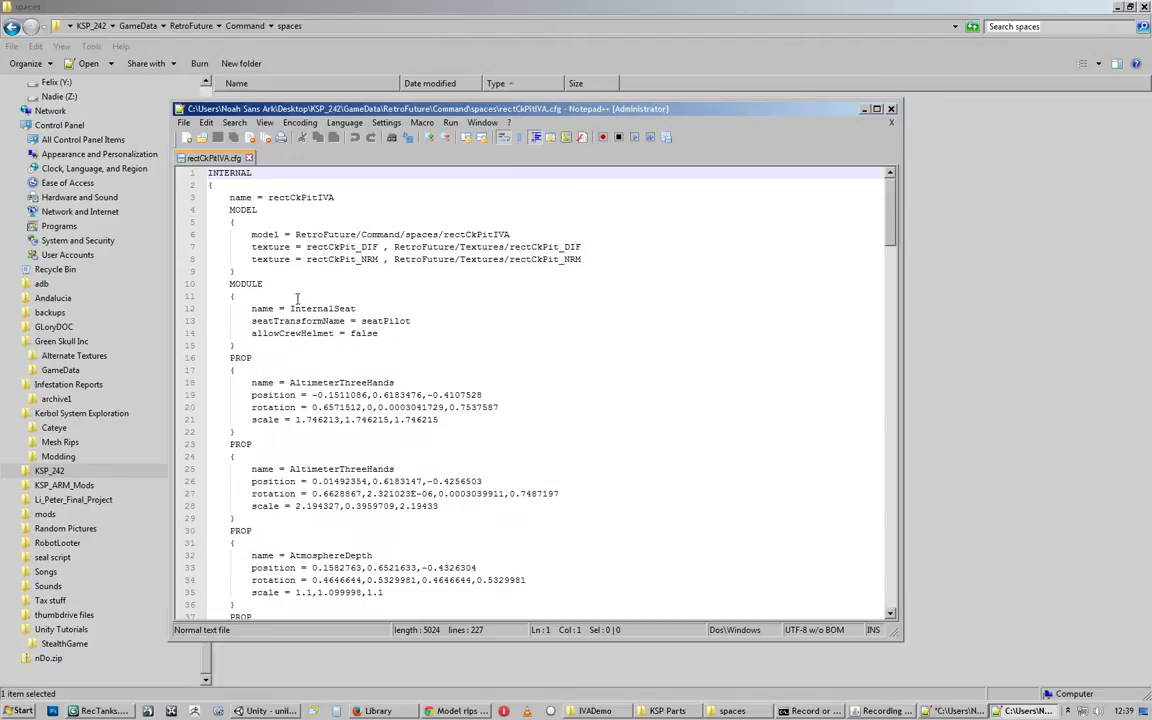
# Inspect the name and MODEL block (lines 3–9) in rectCkPitIVA.cfg.
pyautogui.moveTo(240, 271); pyautogui.dragTo(208, 197)
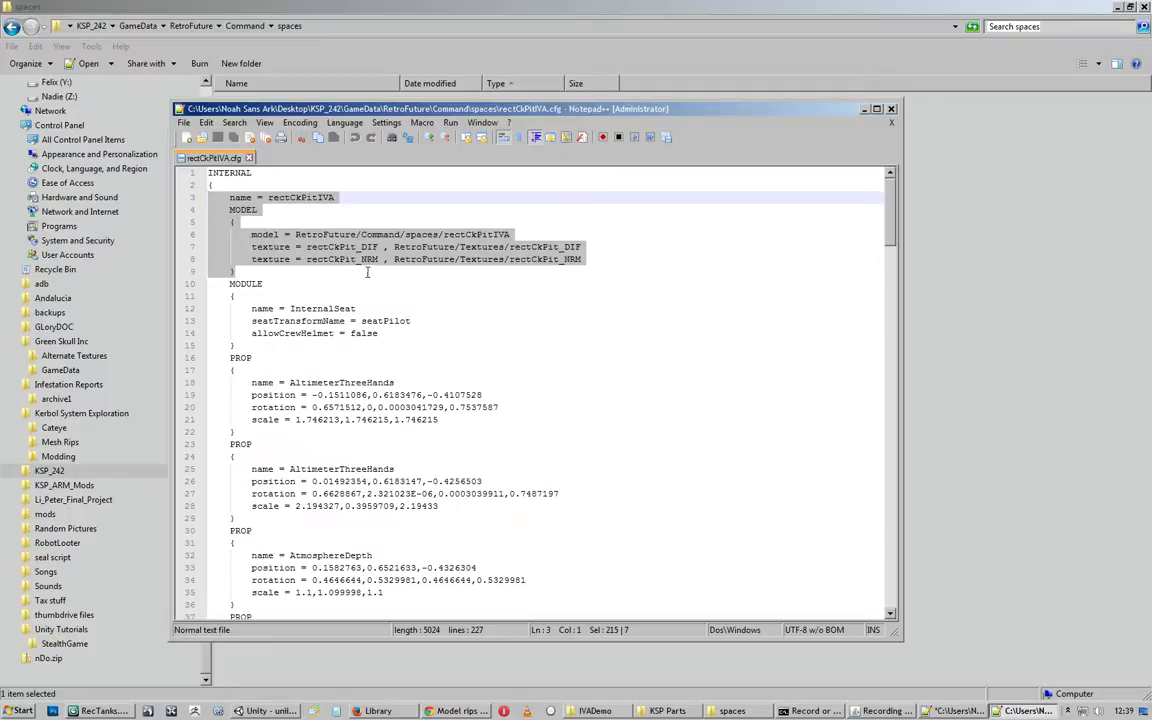
pyautogui.click(279, 285)
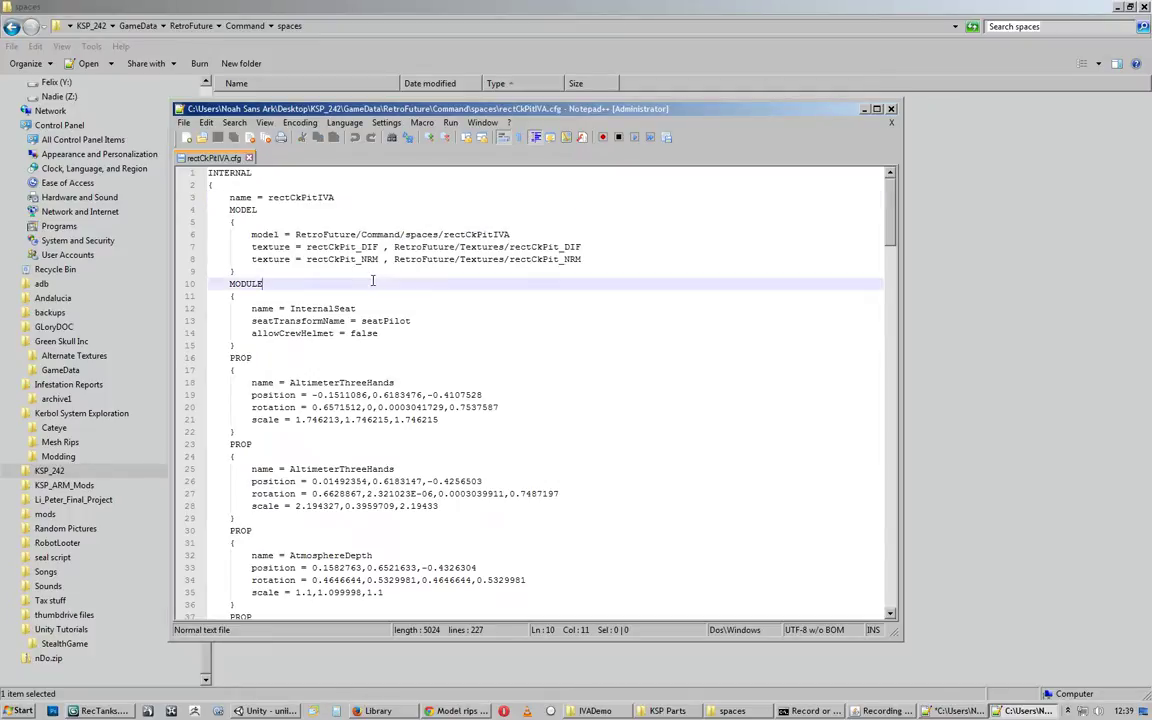
pyautogui.click(304, 272)
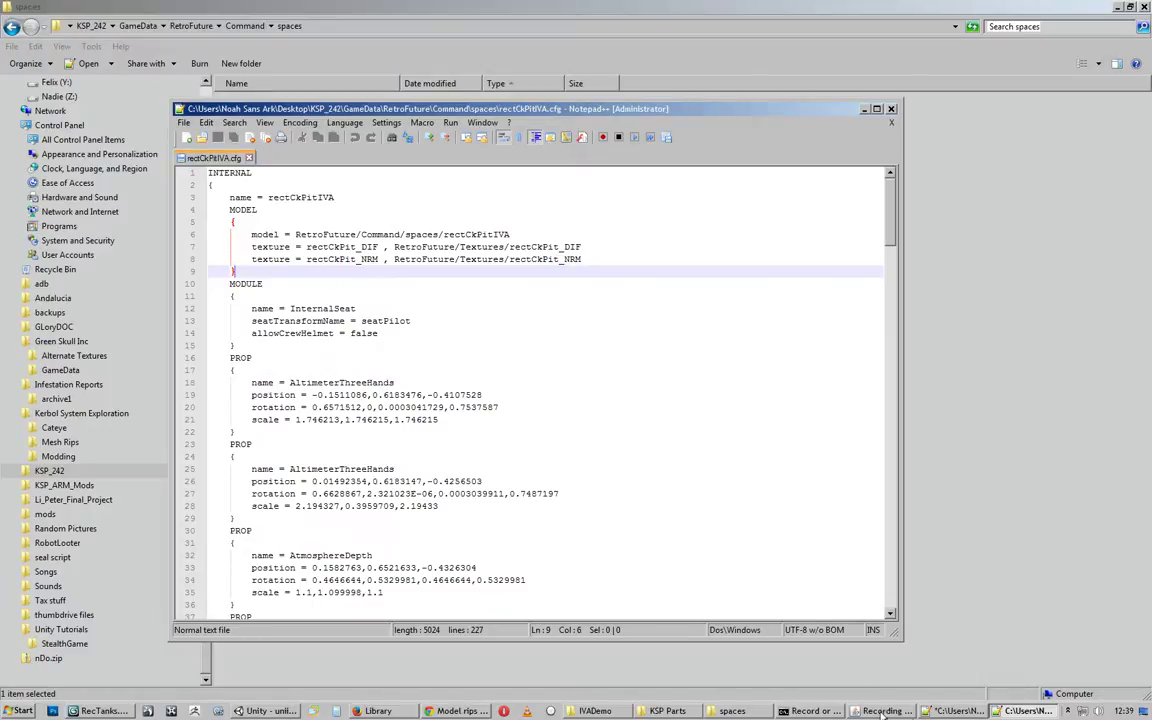
# Place IVADemoInt.cfg beside the reference and add an indented 'name' line under INTERNAL's brace.
pyautogui.click(957, 711)
pyautogui.moveTo(460, 175); pyautogui.dragTo(905, 209)
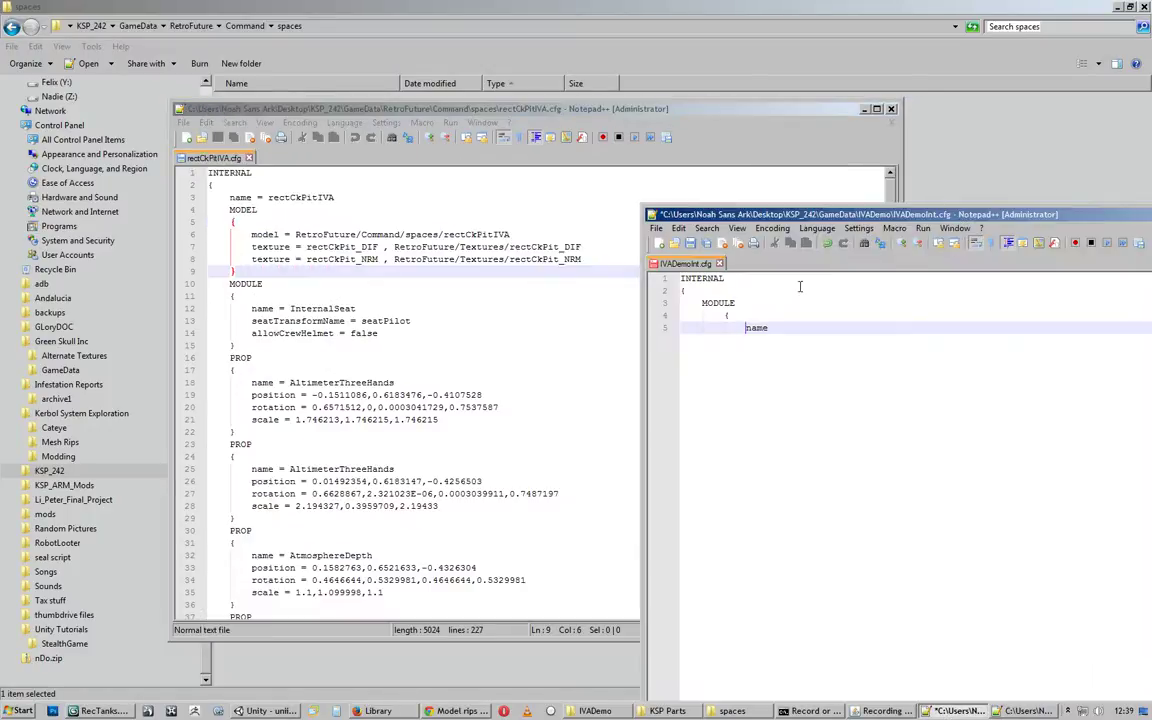
pyautogui.click(747, 290)
pyautogui.press('Return')
pyautogui.press('Tab')
pyautogui.write('name')
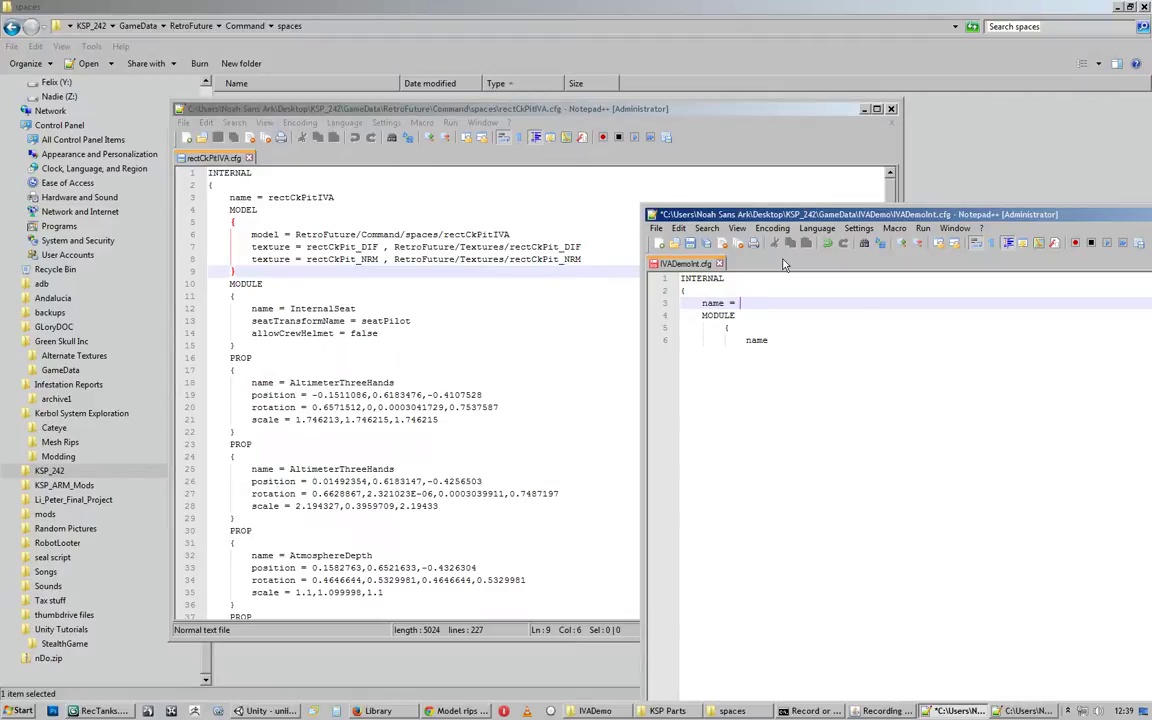
# Name the internal IVADemoInt and turn line 4 into a MODEL block with model = IVADemo/IVADemoInt.
pyautogui.write('EMO')
pyautogui.press('BackSpace')
pyautogui.press('BackSpace')
pyautogui.press('BackSpace')
pyautogui.press('BackSpace')
pyautogui.press('BackSpace')
pyautogui.press('BackSpace')
pyautogui.press('BackSpace')
pyautogui.press('BackSpace')
pyautogui.press('BackSpace')
pyautogui.press('BackSpace')
pyautogui.click(788, 340)
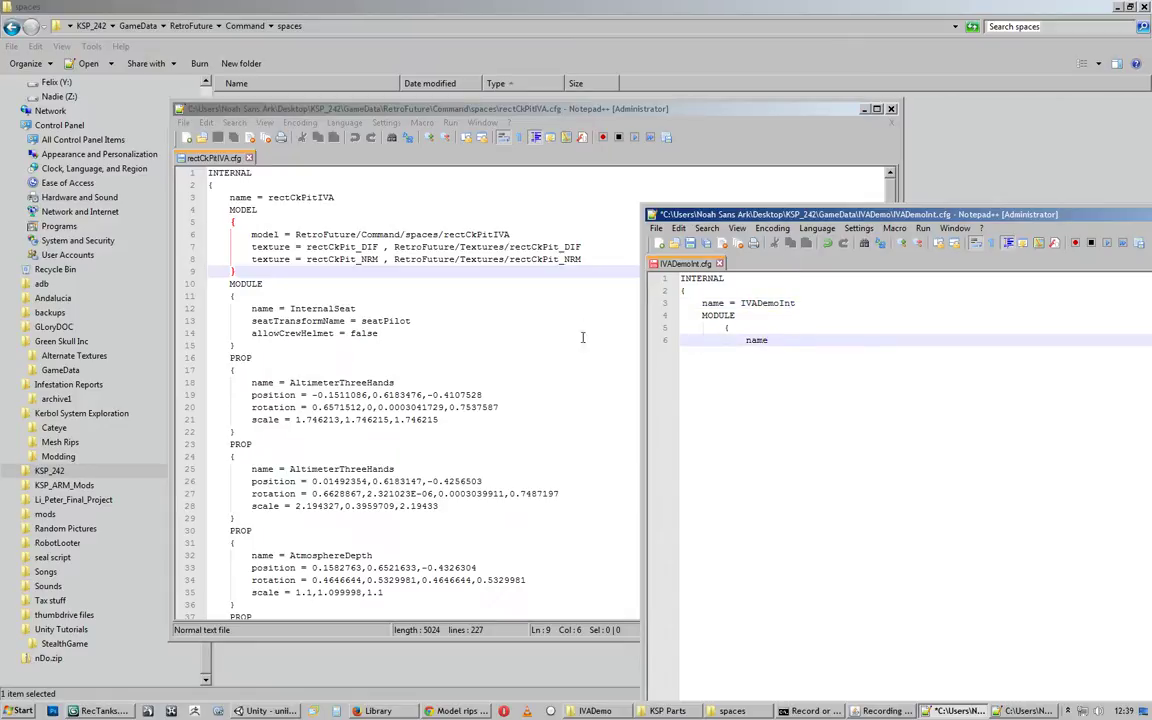
pyautogui.doubleClick(711, 316)
pyautogui.write('MOD')
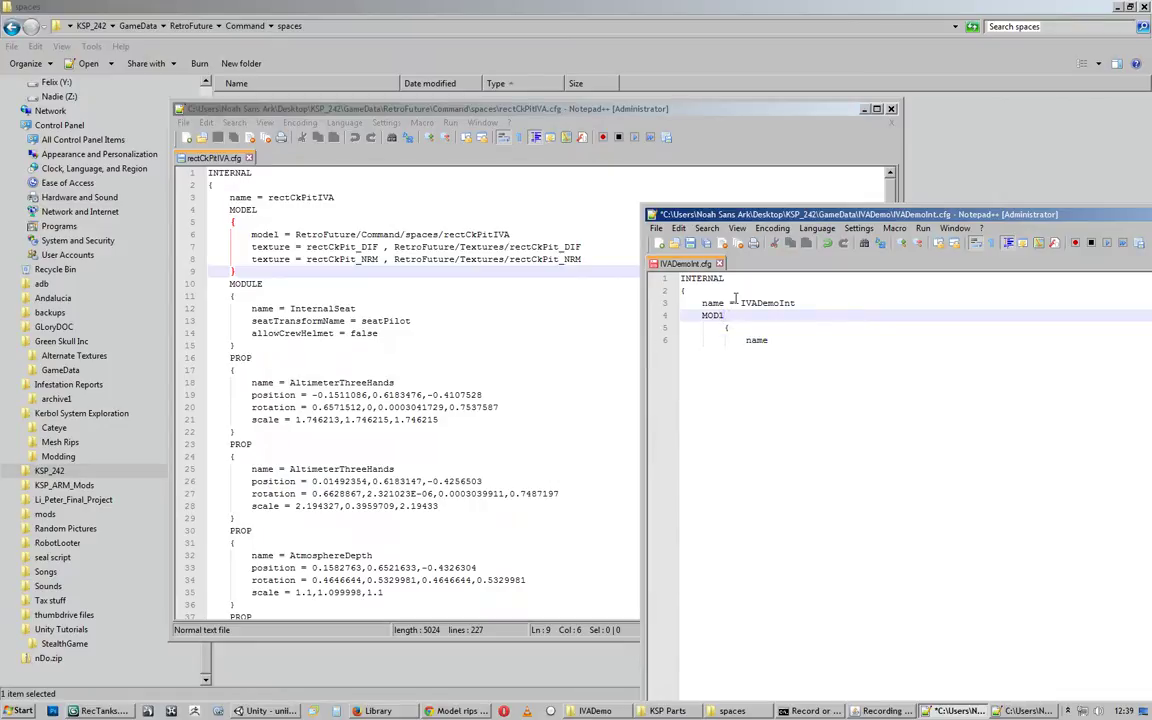
pyautogui.click(786, 340)
pyautogui.press('BackSpace')
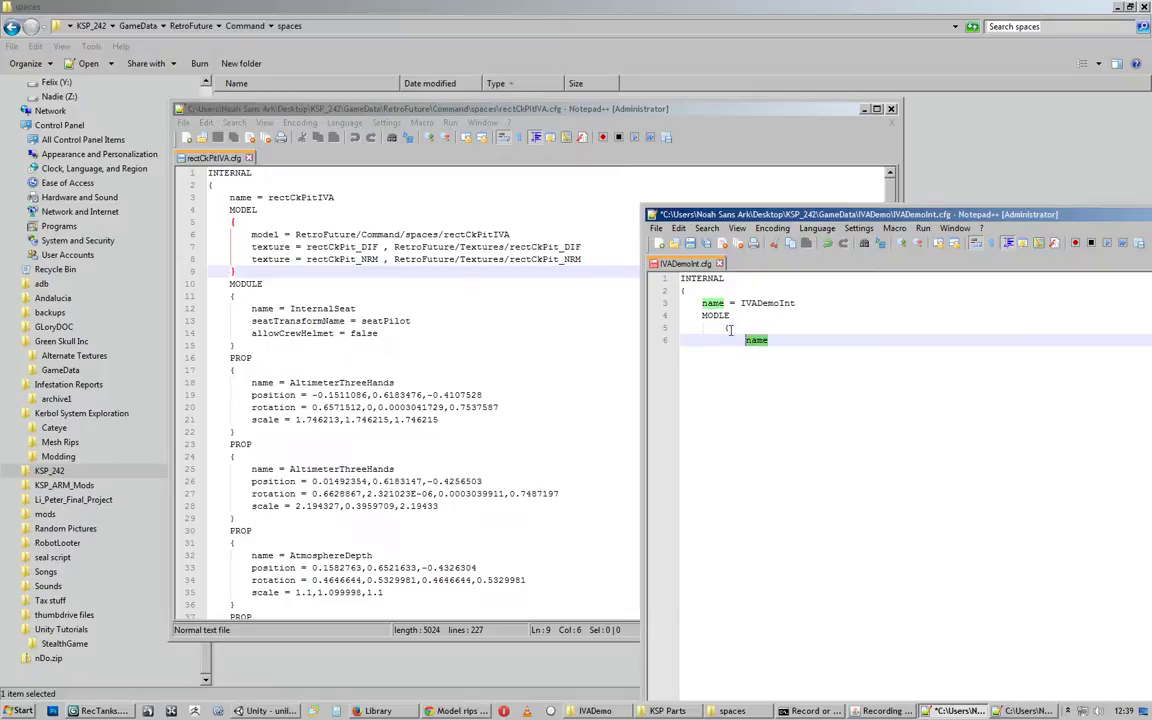
pyautogui.write('model')
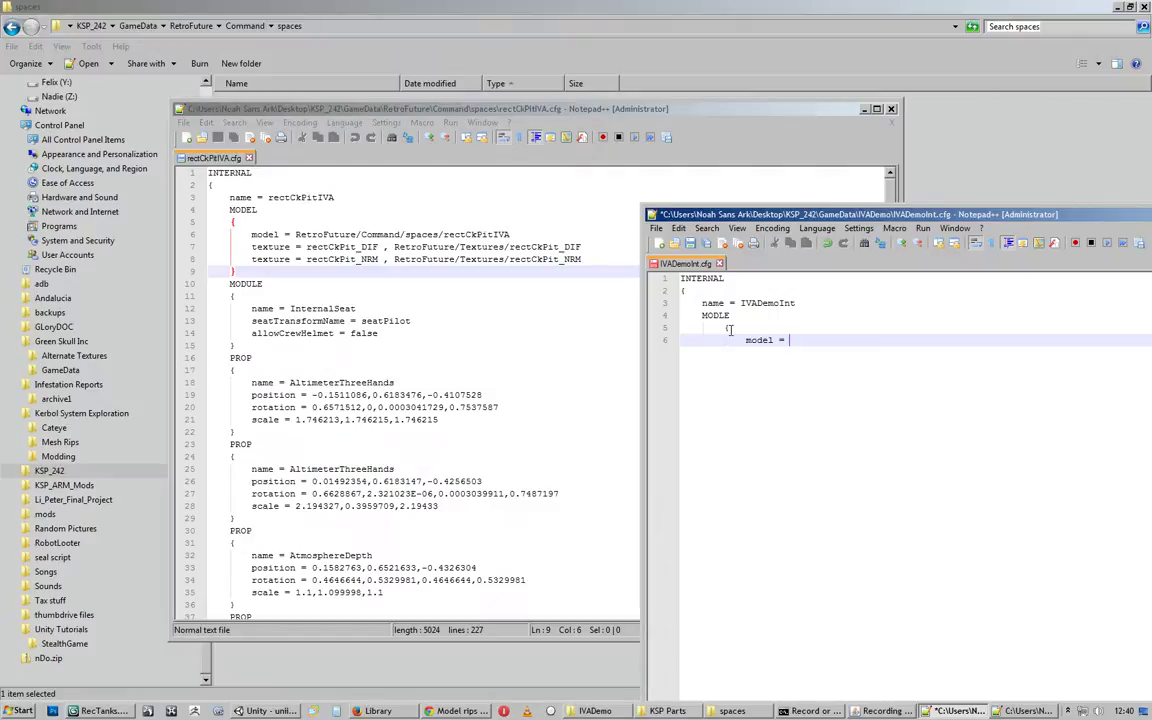
pyautogui.write('= IVADemo/VIADemoI')
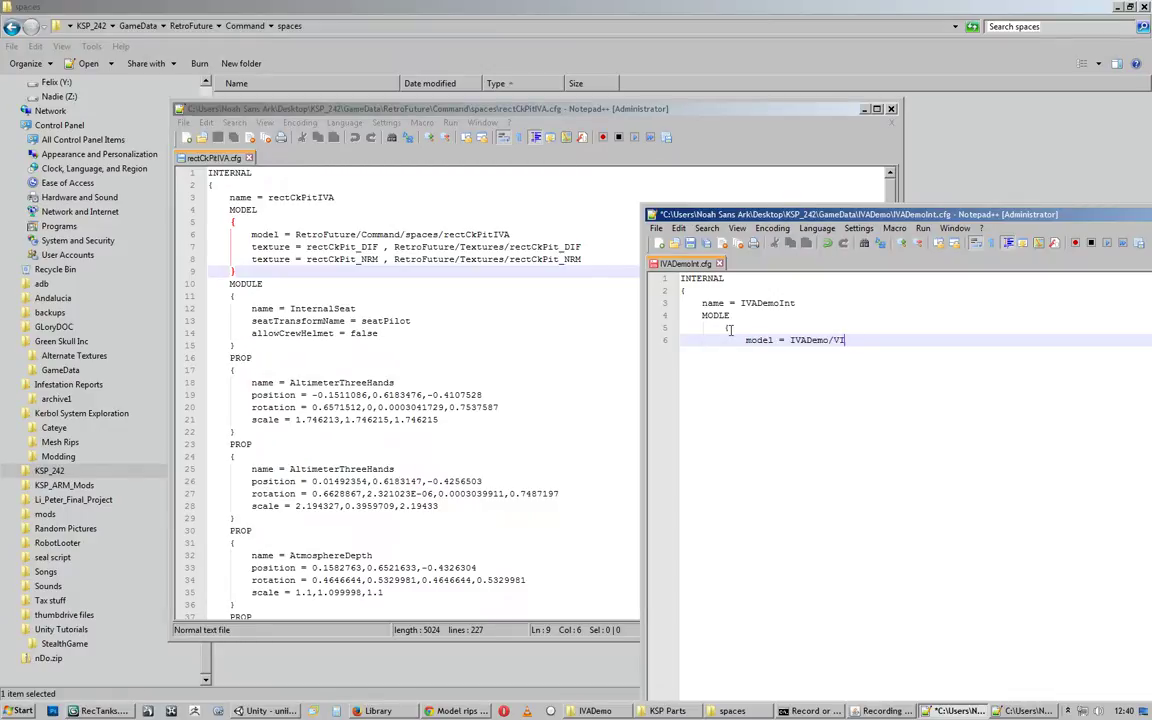
pyautogui.press('BackSpace')
pyautogui.press('BackSpace')
pyautogui.press('BackSpace')
pyautogui.press('BackSpace')
pyautogui.press('BackSpace')
pyautogui.press('BackSpace')
pyautogui.press('BackSpace')
pyautogui.write('IVADemoInt')
# Close the MODEL block with an aligned brace and correct its heading spelling.
pyautogui.press('Return')
pyautogui.write('}')
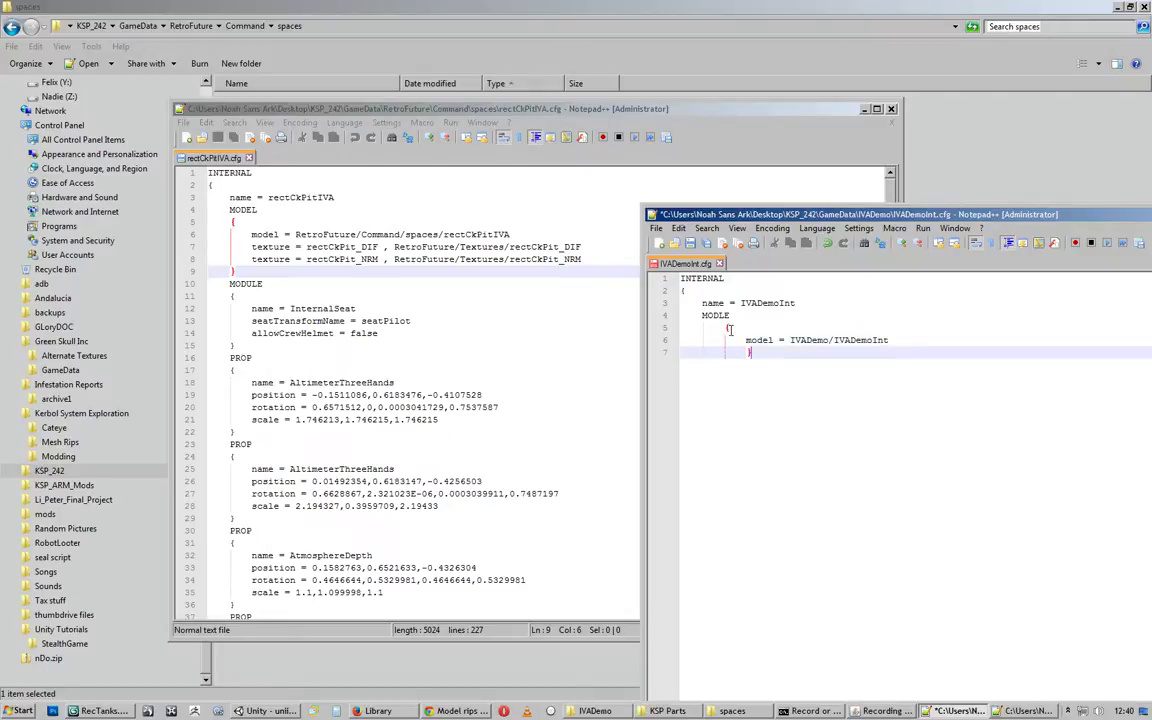
pyautogui.press('Left')
pyautogui.press('BackSpace')
pyautogui.press('Up')
pyautogui.press('Up')
pyautogui.press('Up')
pyautogui.press('Delete')
pyautogui.press('Down')
pyautogui.press('Home')
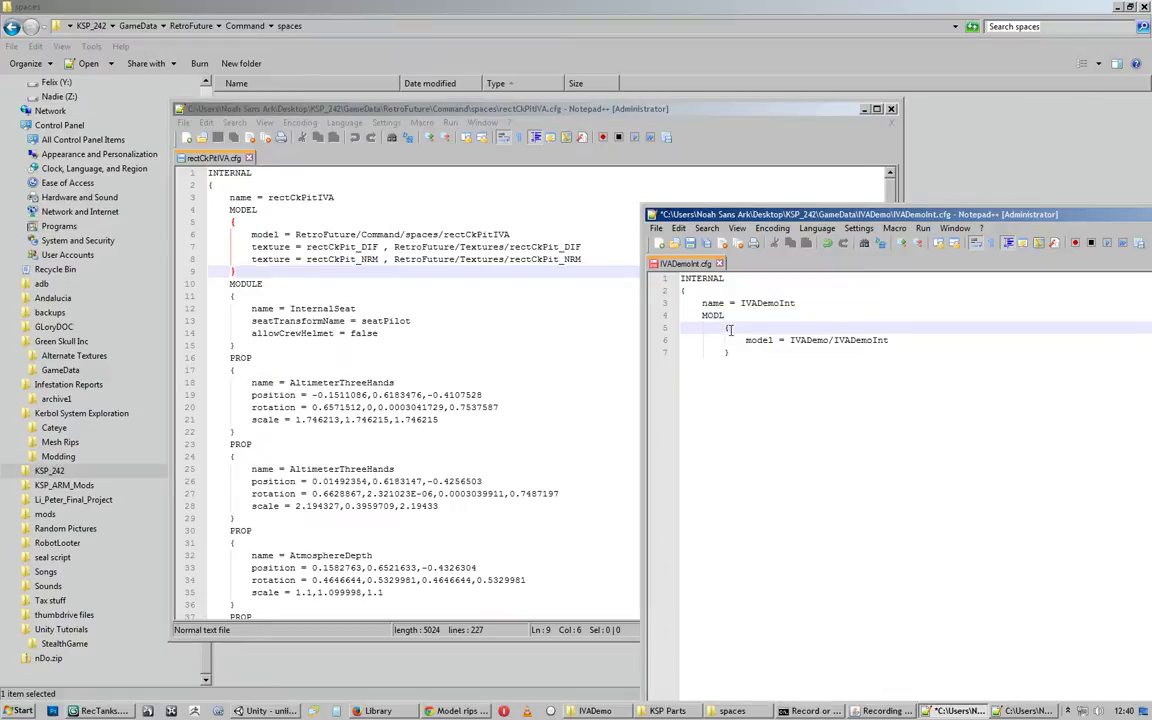
pyautogui.press('Up')
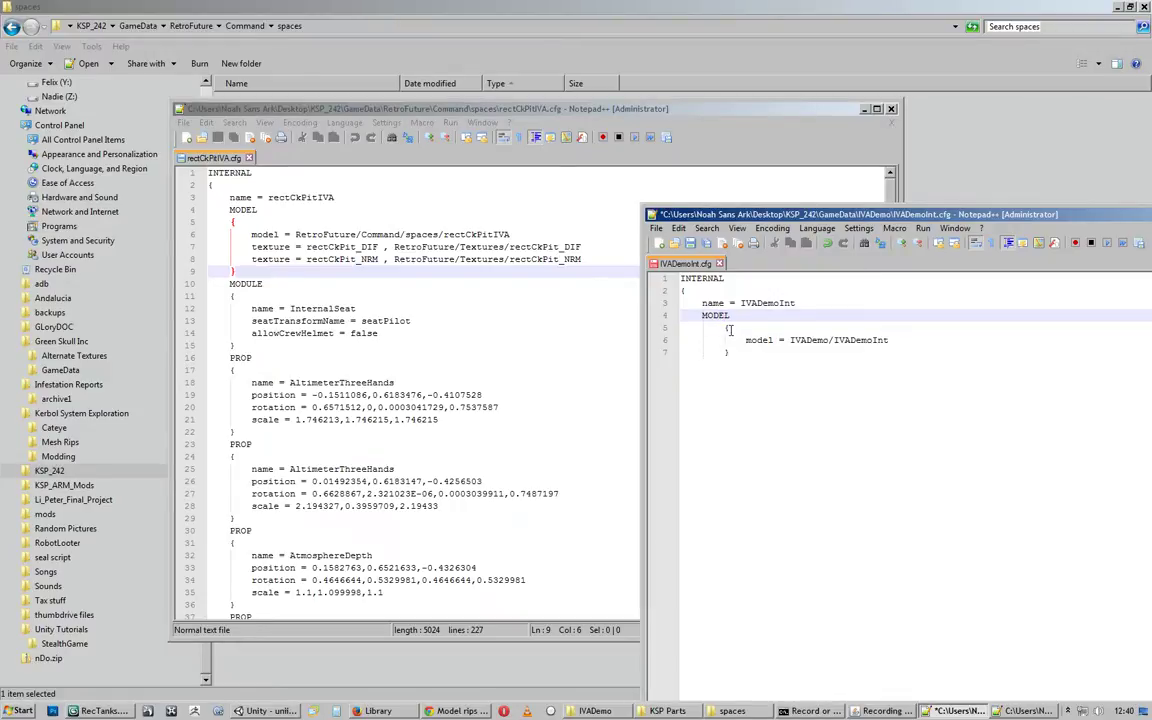
pyautogui.press('Down')
pyautogui.press('Down')
pyautogui.press('Down')
pyautogui.press('End')
pyautogui.press('Return')
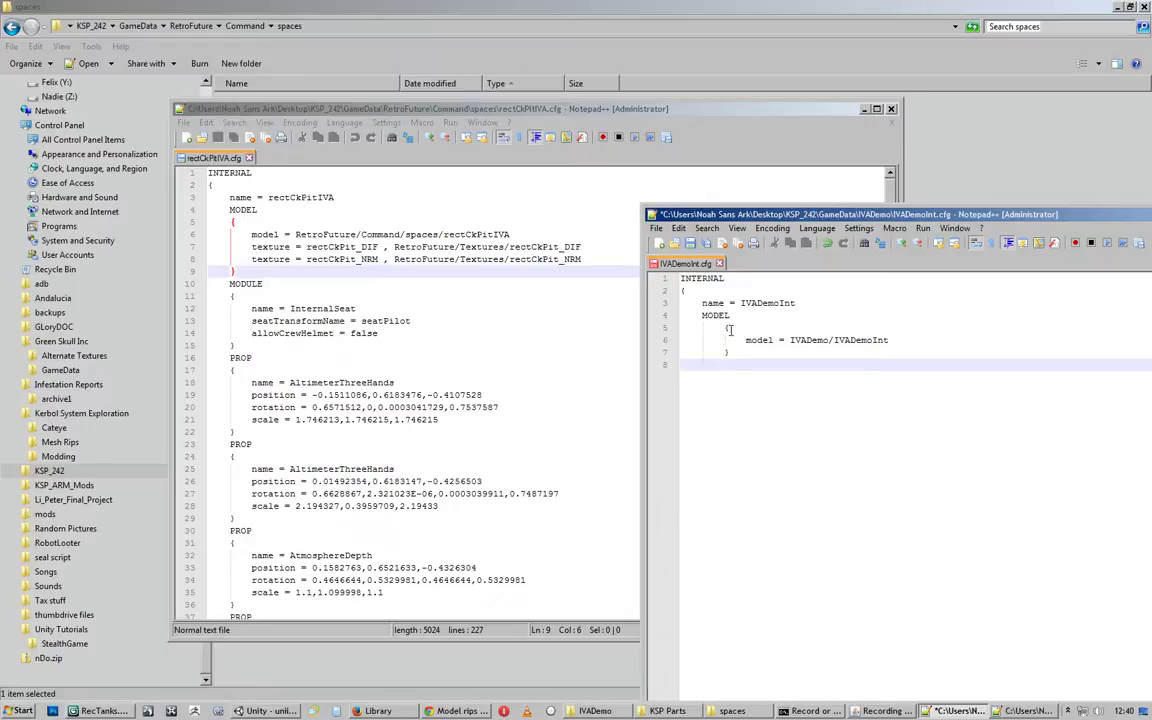
# Start a new MODULE block with name = InternalSeat.
pyautogui.press('Return')
pyautogui.write('MODULE')
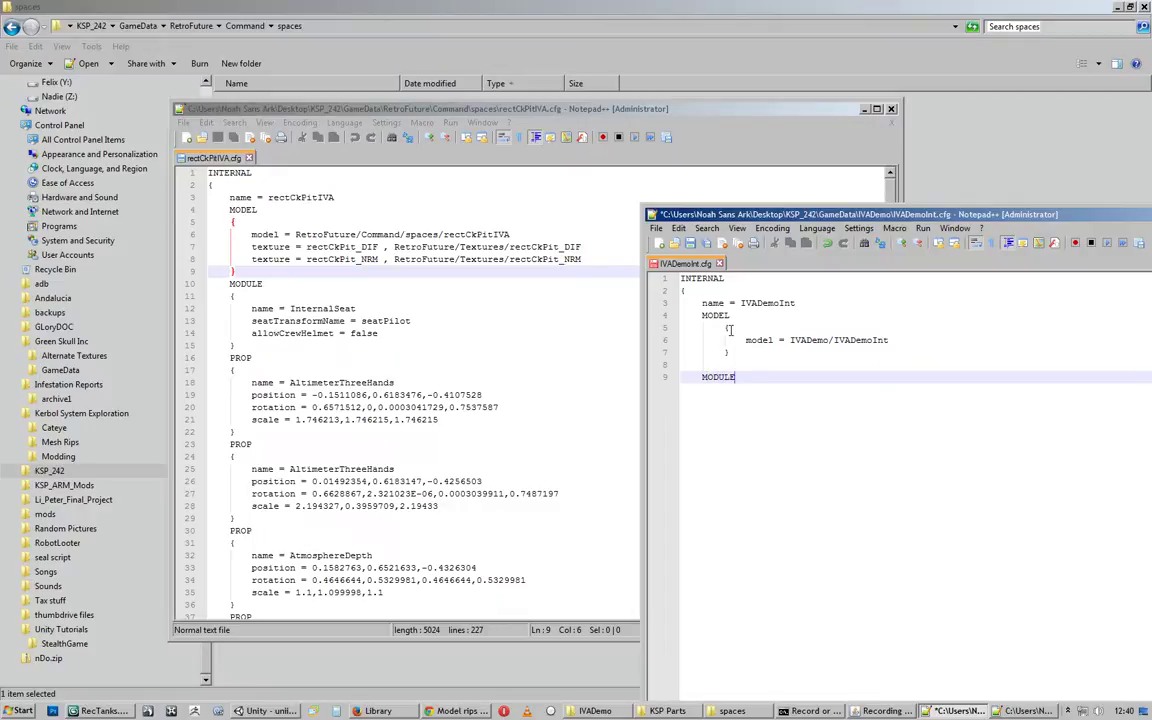
pyautogui.press('Return')
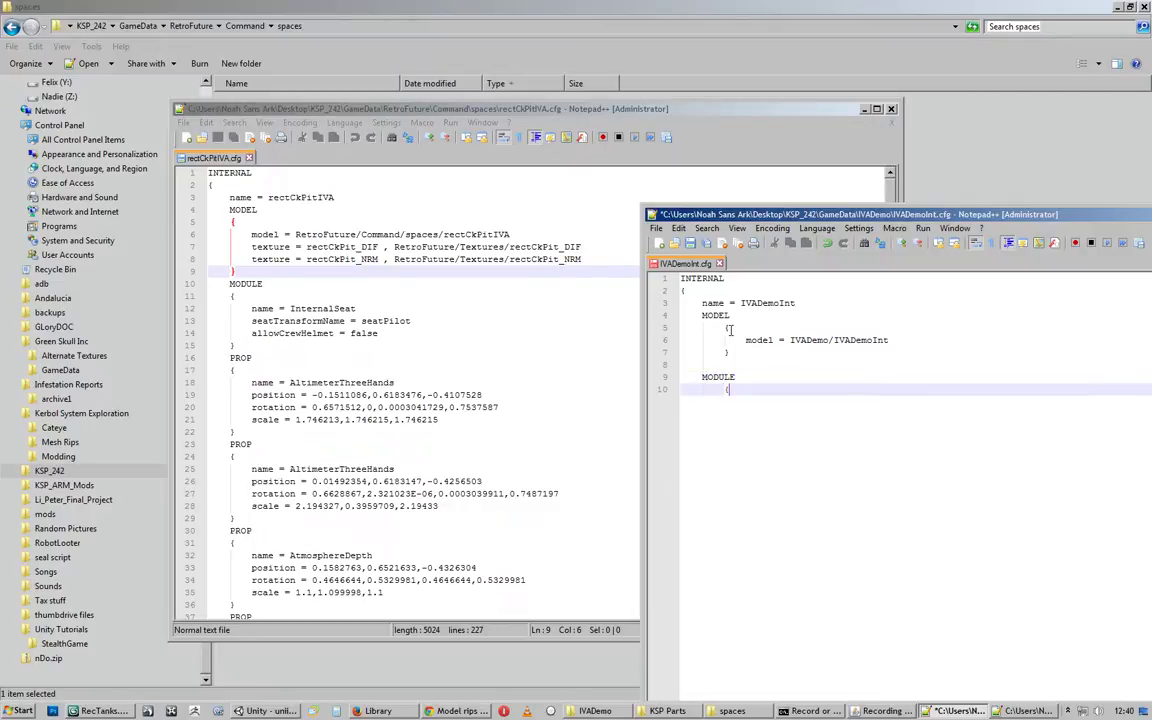
pyautogui.write('{')
pyautogui.press('Return')
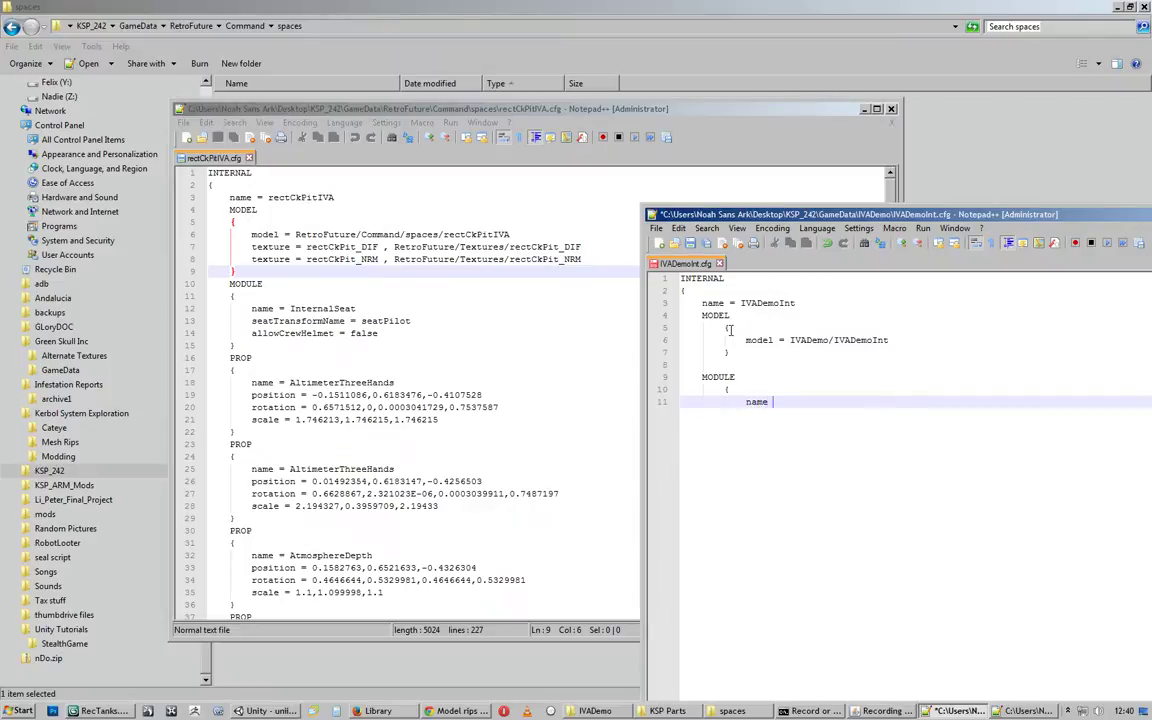
pyautogui.write('name = InternalSeat')
pyautogui.hotkey('alt', 'Tab')
# Check seatPilot in Unity and add seatTrasformName = seatPilot to the InternalSeat module.
pyautogui.click(687, 212)
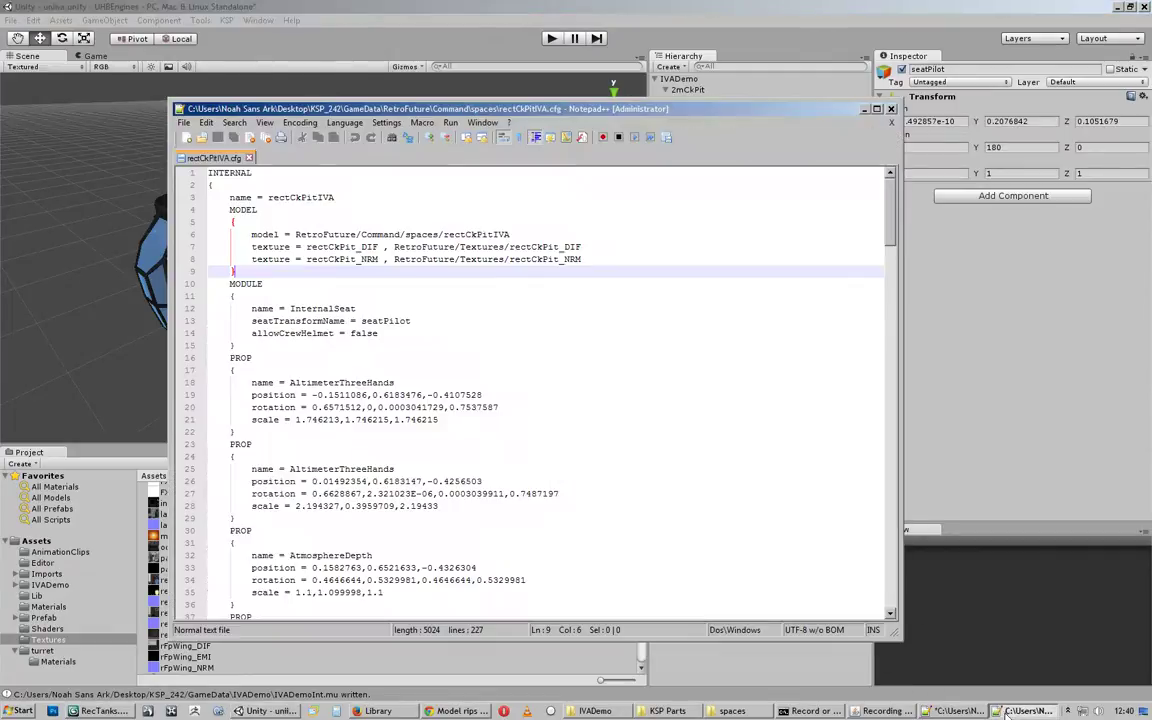
pyautogui.click(960, 711)
pyautogui.click(963, 711)
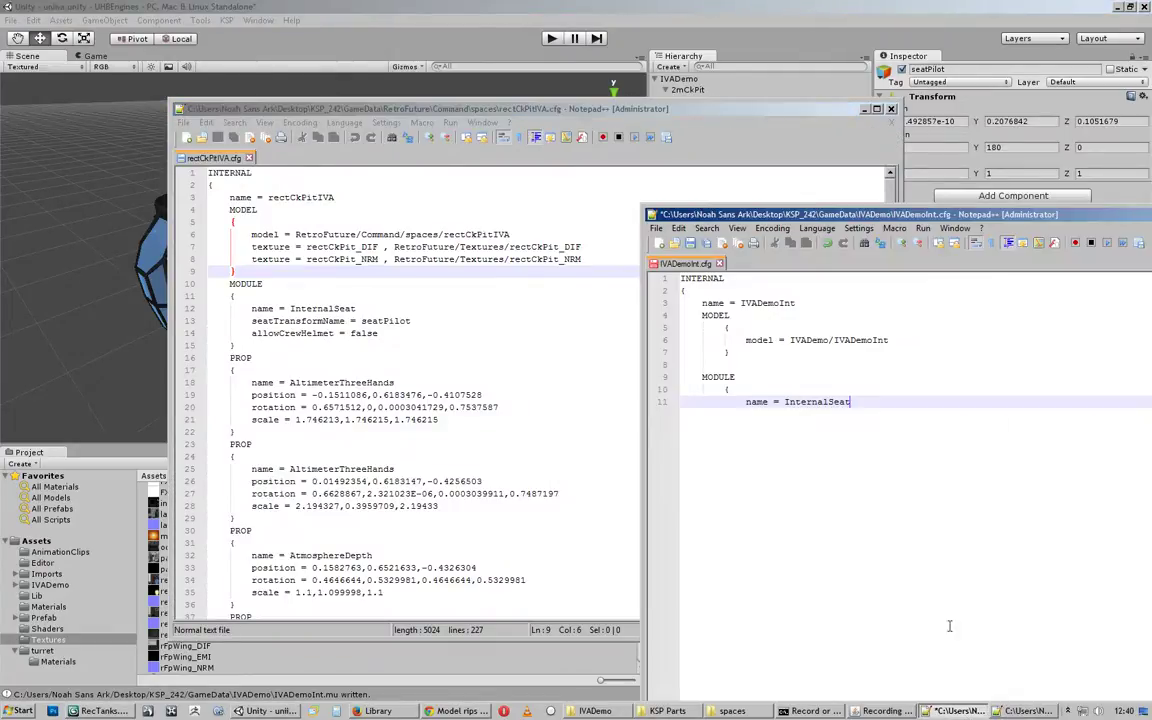
pyautogui.press('Return')
pyautogui.write('seatTrasfnr')
pyautogui.press('BackSpace')
pyautogui.press('BackSpace')
pyautogui.write('ormName = seatPilto')
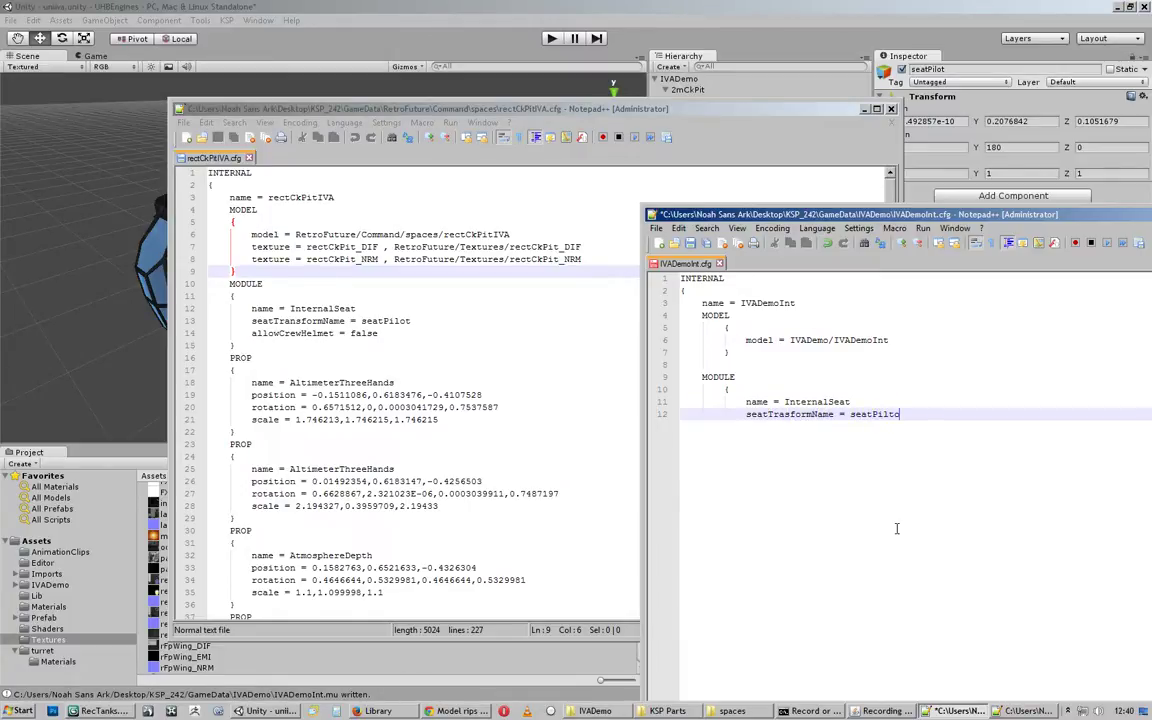
pyautogui.press('Return')
pyautogui.press('BackSpace')
pyautogui.press('BackSpace')
pyautogui.write('ot')
pyautogui.press('Return')
# Add alllowCrewHelmet = false, close the module's brace, and close rectCkPitIVA.cfg.
pyautogui.write('alllowCrewHa')
pyautogui.write('l')
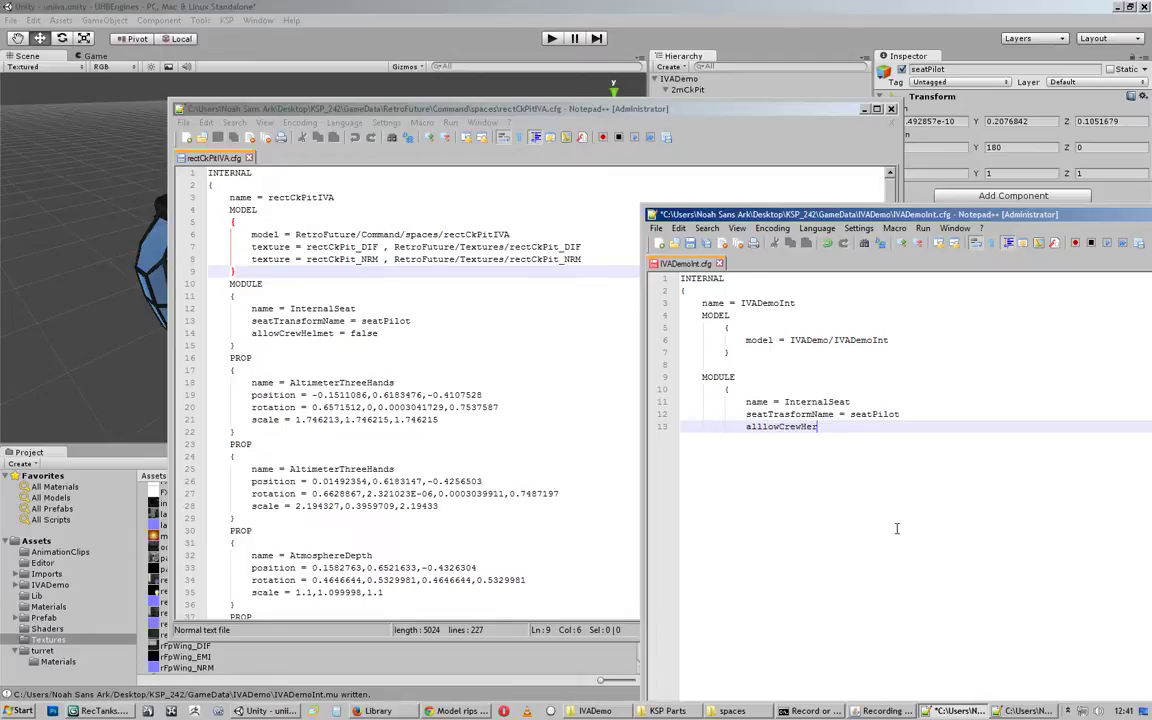
pyautogui.write('lmet = false')
pyautogui.press('Return')
pyautogui.write('}')
pyautogui.press('Home')
pyautogui.press('BackSpace')
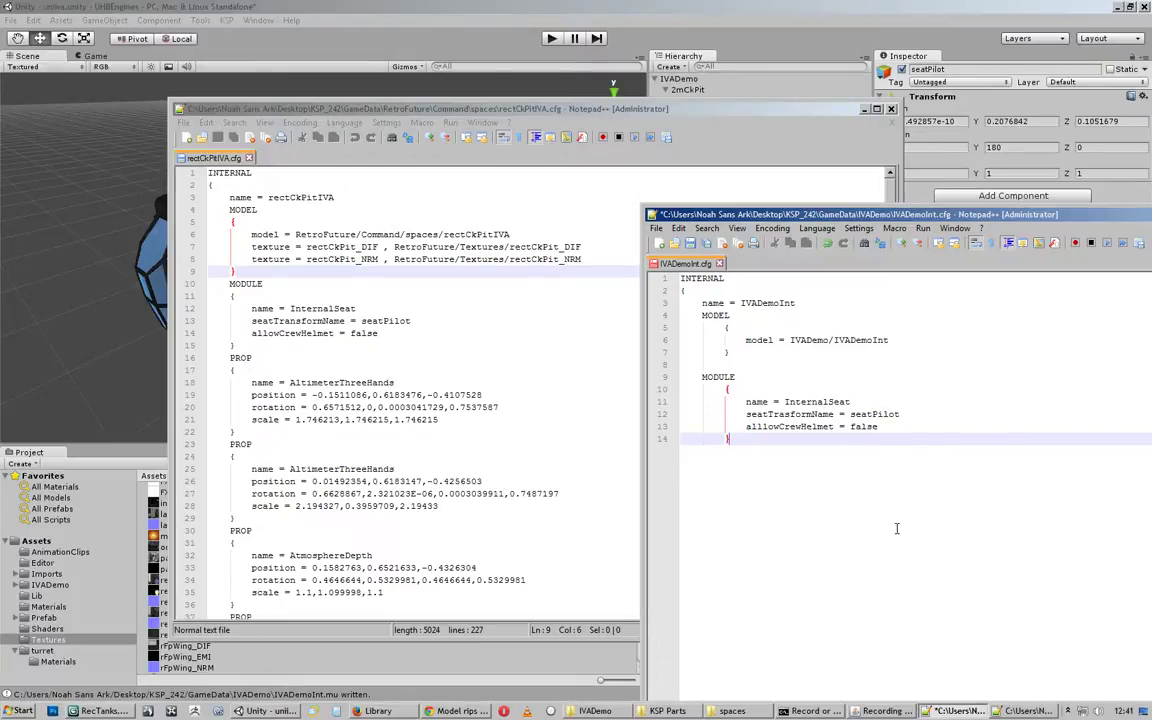
pyautogui.press('Return')
pyautogui.press('Return')
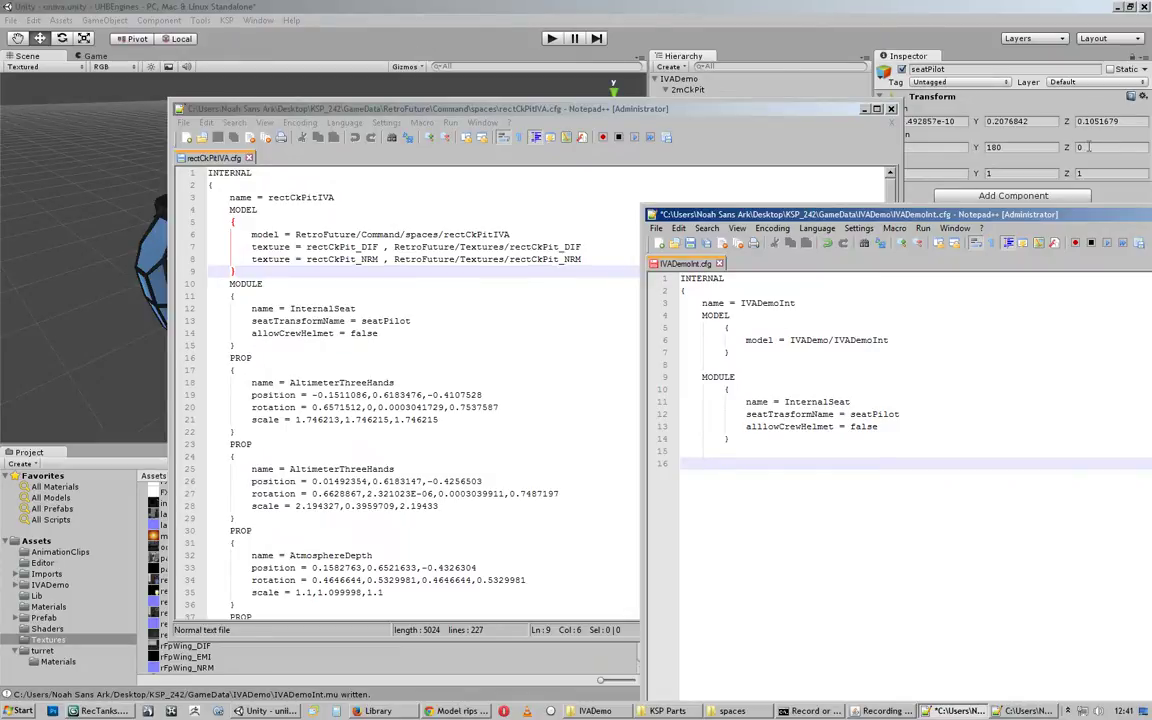
pyautogui.click(891, 108)
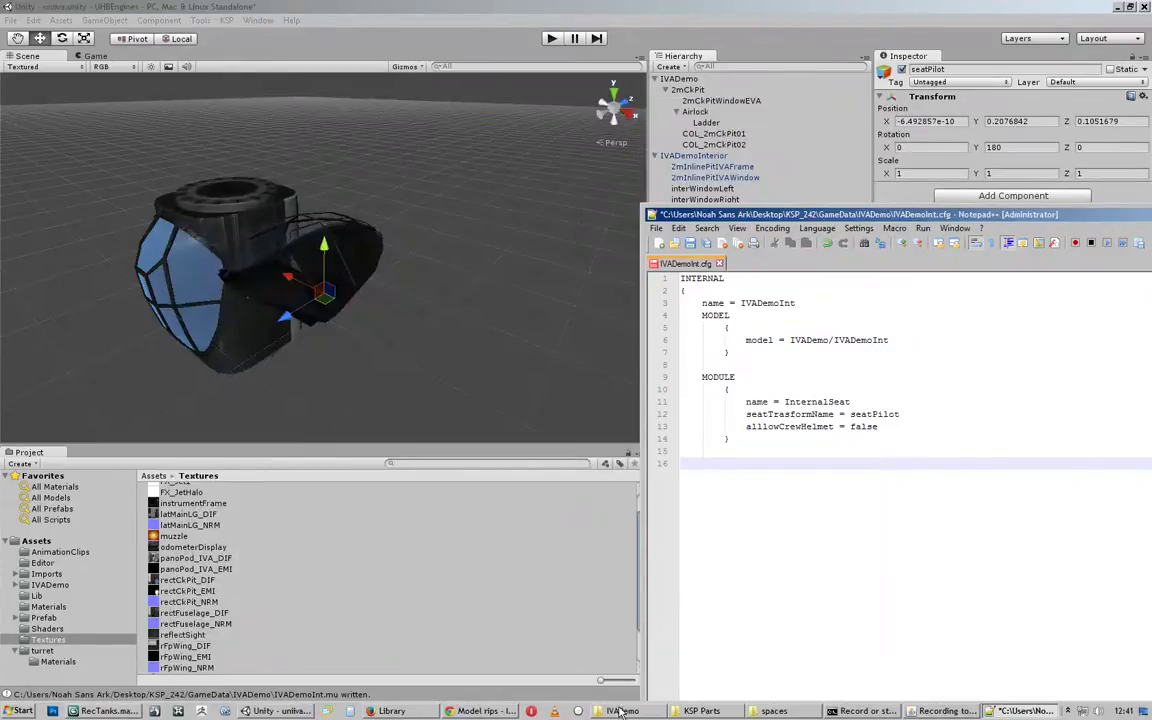
# Browse to GameData > Squad > Spaces > cupolaInternal and open internal.cfg.
pyautogui.click(620, 711)
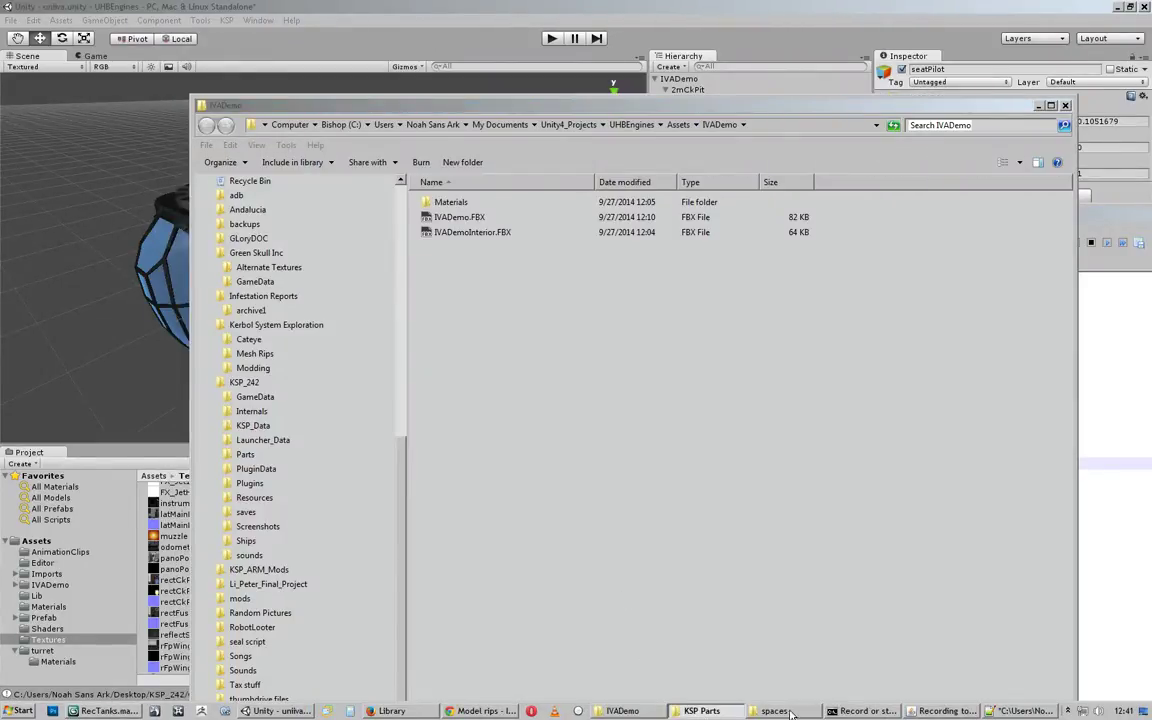
pyautogui.click(773, 711)
pyautogui.click(137, 26)
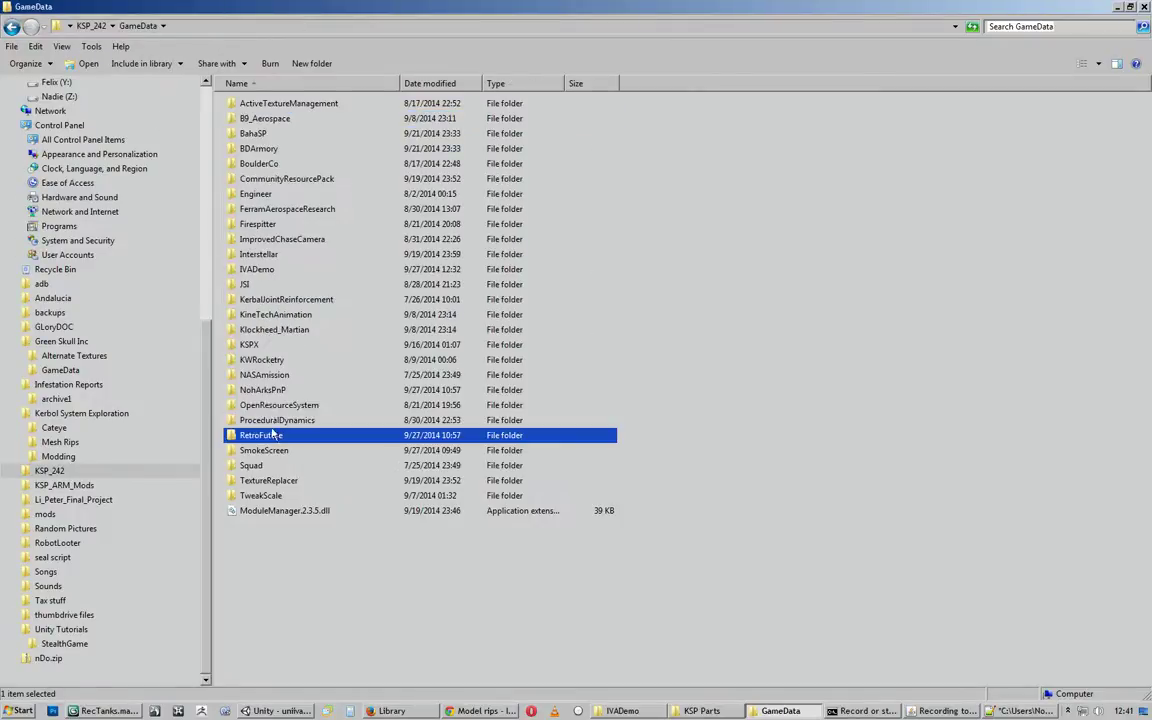
pyautogui.doubleClick(276, 466)
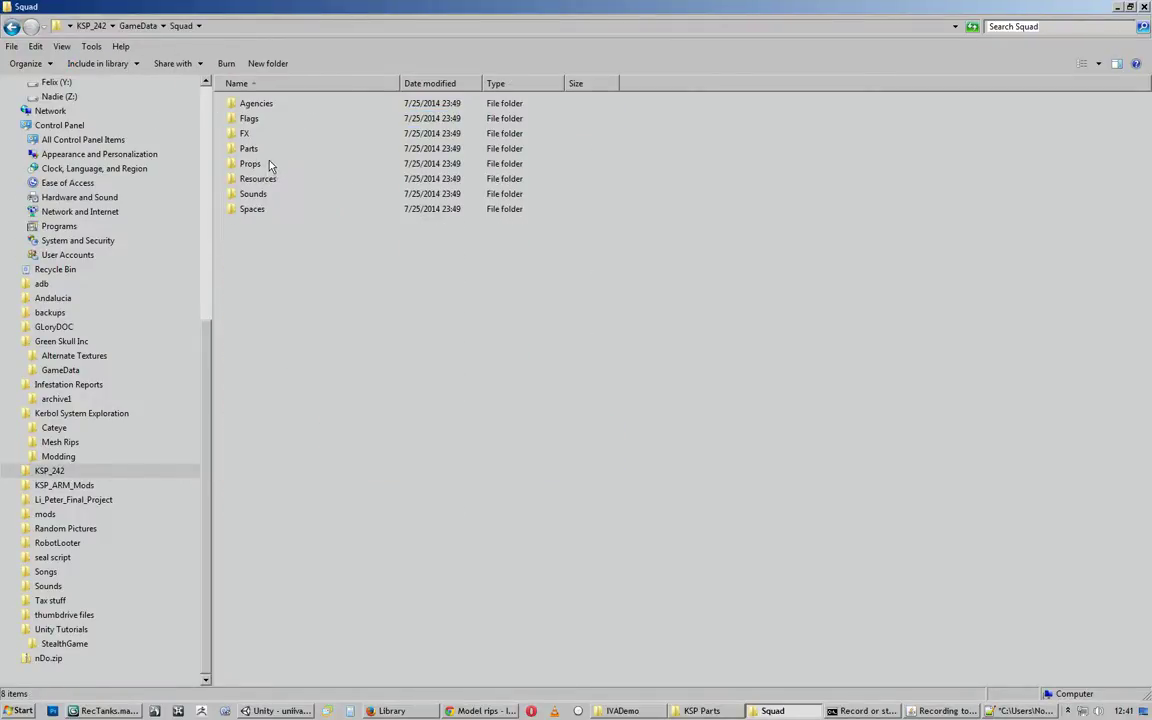
pyautogui.doubleClick(256, 208)
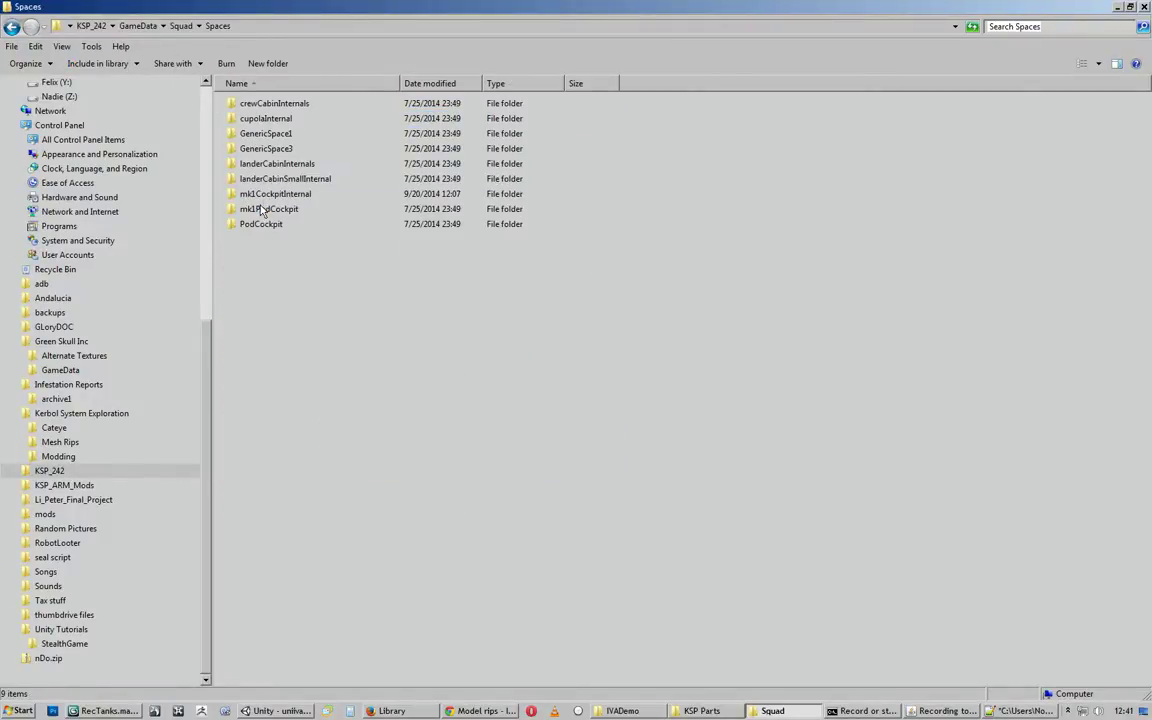
pyautogui.doubleClick(266, 118)
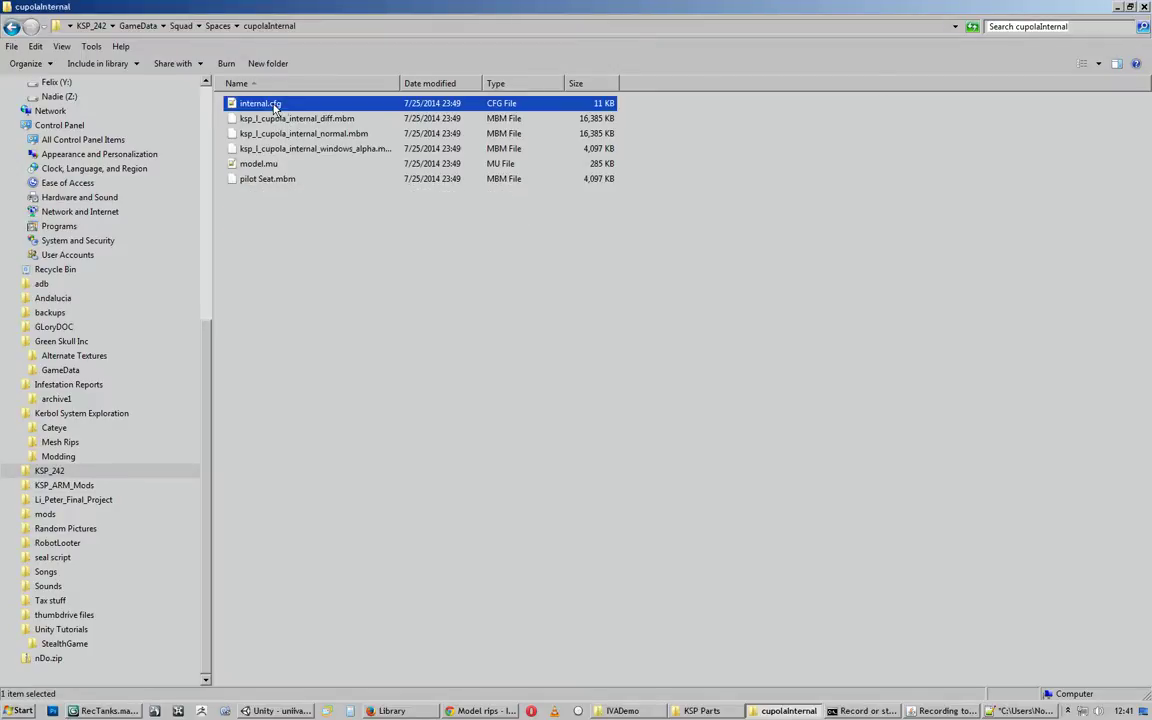
pyautogui.doubleClick(248, 103)
# Paste internal.cfg's InternalCameraSwitch MODULE block at the end of IVADemoInt.cfg.
pyautogui.click(955, 710)
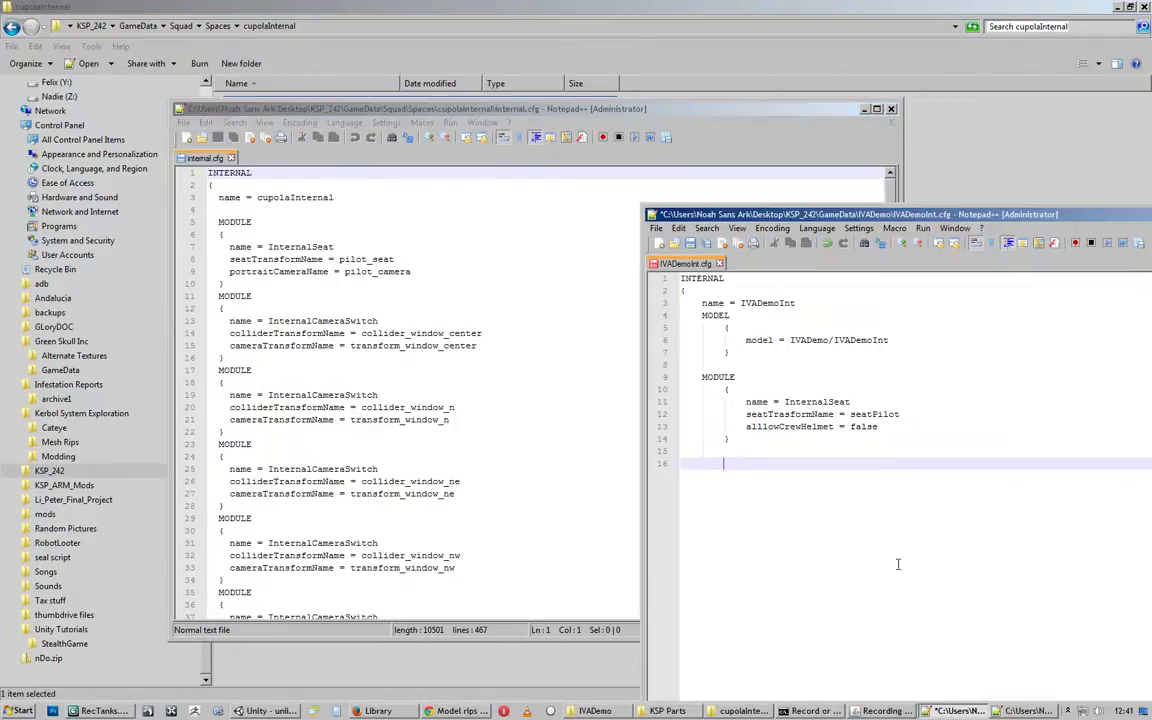
pyautogui.moveTo(222, 370); pyautogui.dragTo(212, 296)
pyautogui.hotkey('ctrl', 'c')
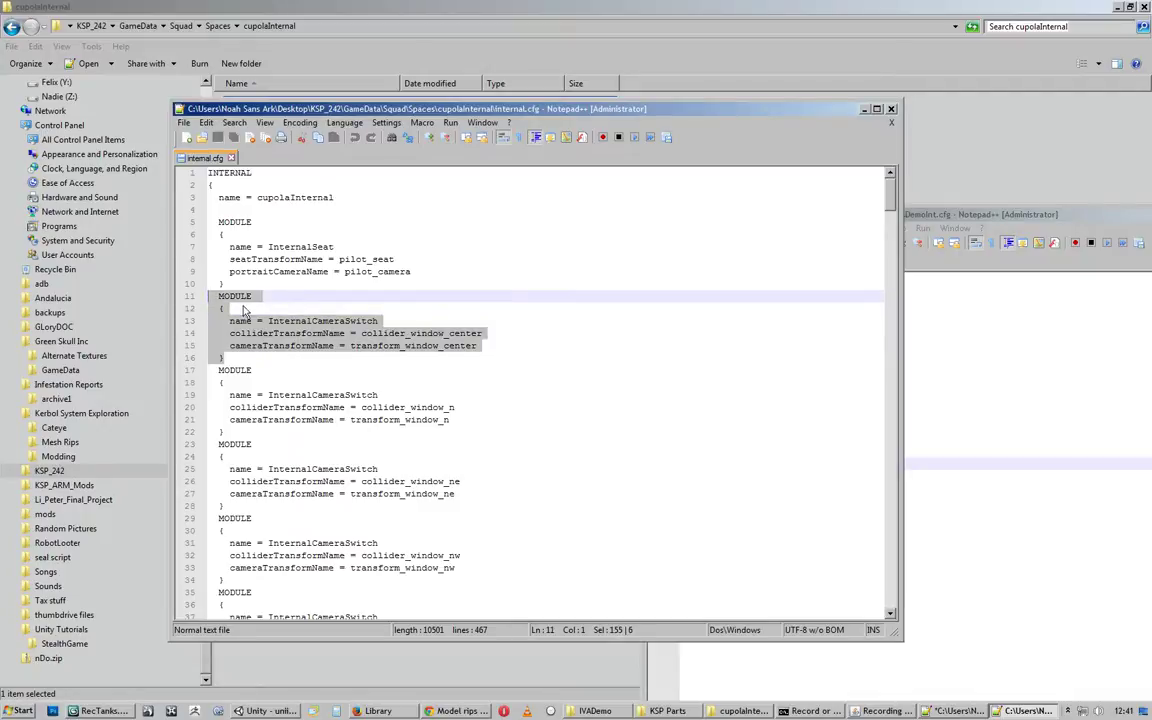
pyautogui.click(963, 532)
pyautogui.moveTo(830, 452); pyautogui.dragTo(793, 465)
pyautogui.hotkey('ctrl', 'v')
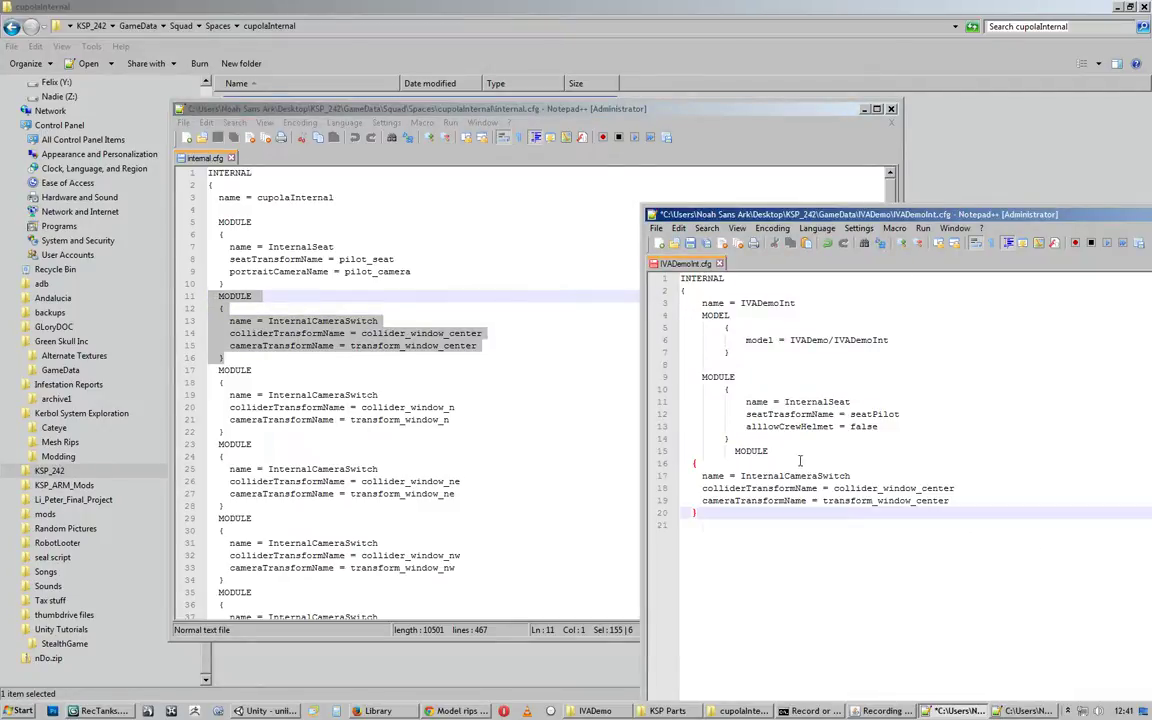
# Indent the pasted module's brace and body lines, then select the collider_window_center value.
pyautogui.click(688, 463)
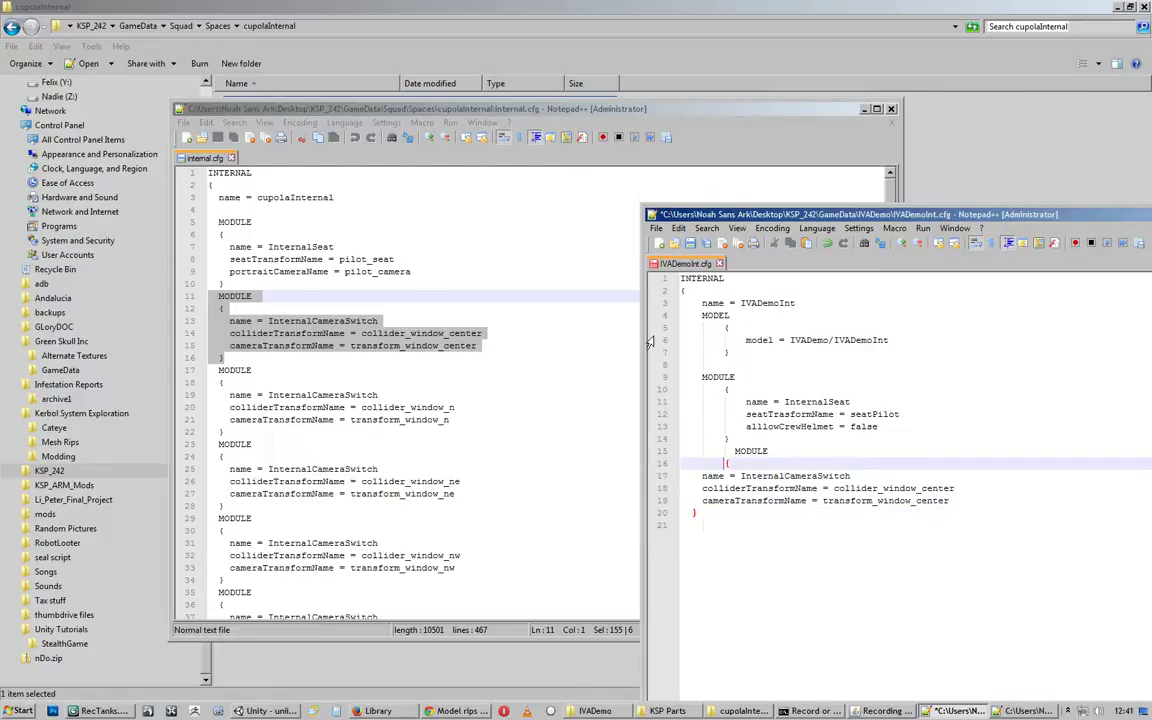
pyautogui.press('Tab')
pyautogui.press('Down')
pyautogui.press('Tab')
pyautogui.press('Tab')
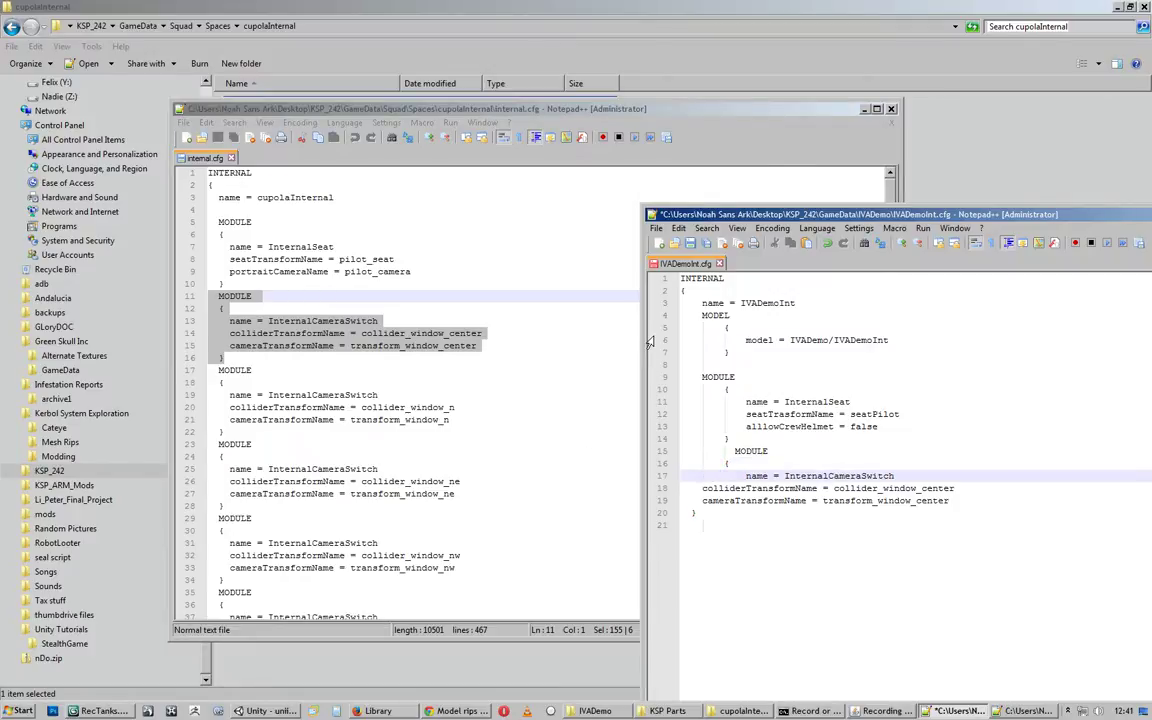
pyautogui.press('BackSpace')
pyautogui.press('BackSpace')
pyautogui.moveTo(941, 512); pyautogui.dragTo(632, 474)
pyautogui.press('Tab')
pyautogui.press('Tab')
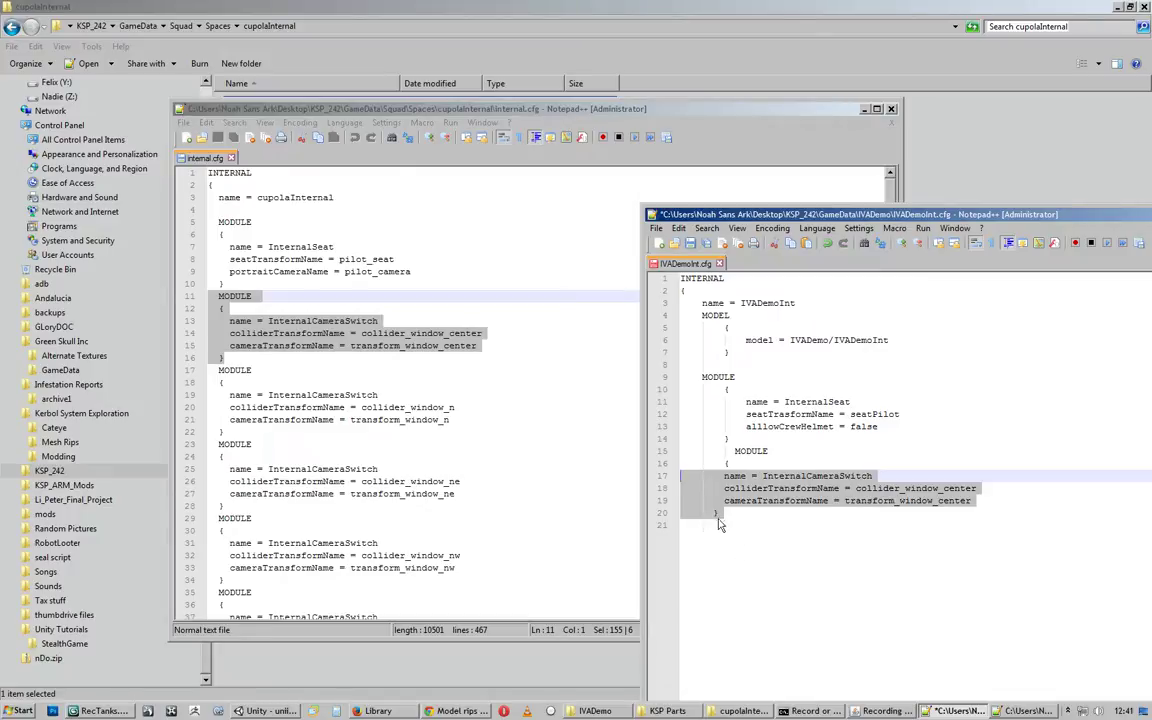
pyautogui.click(733, 514)
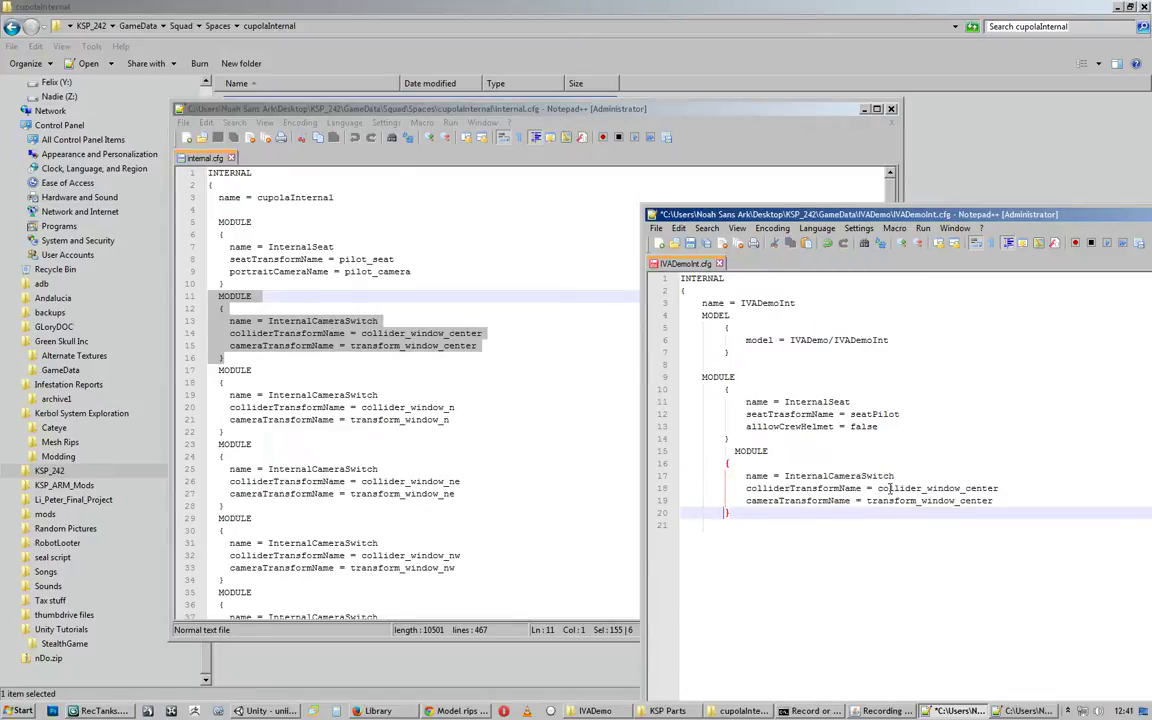
pyautogui.doubleClick(941, 488)
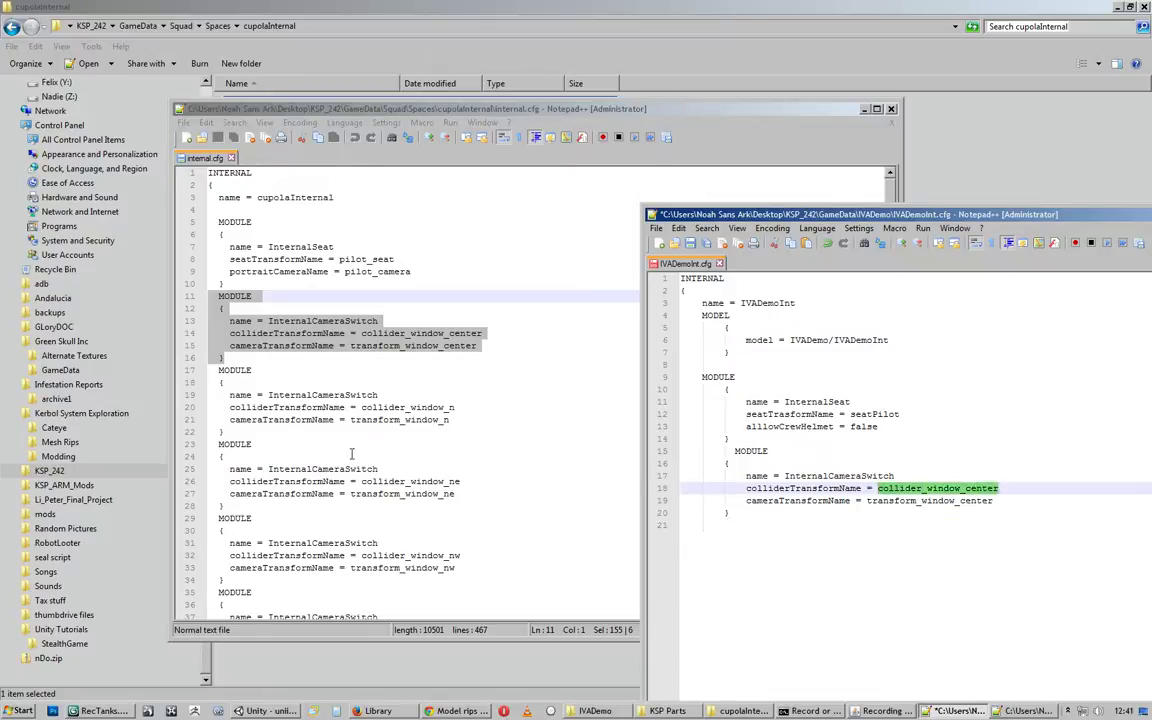
pyautogui.click(265, 711)
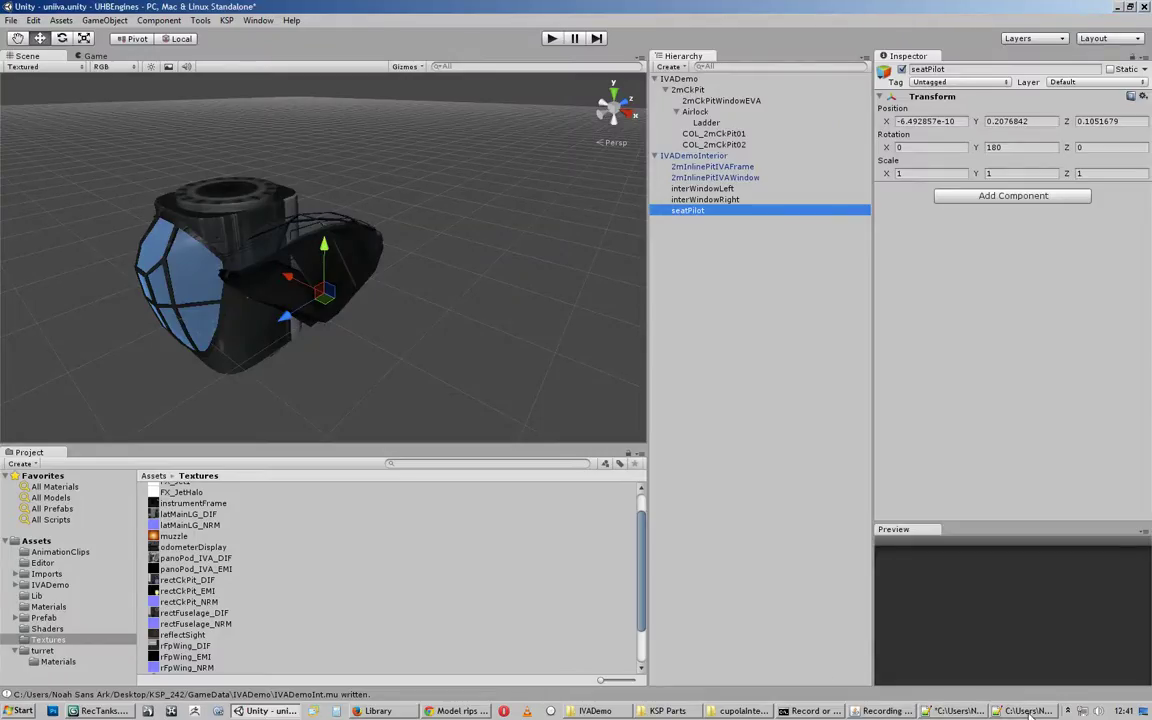
# Close internal.cfg and set both collider and camera transforms to interWindowLeft.
pyautogui.click(1028, 711)
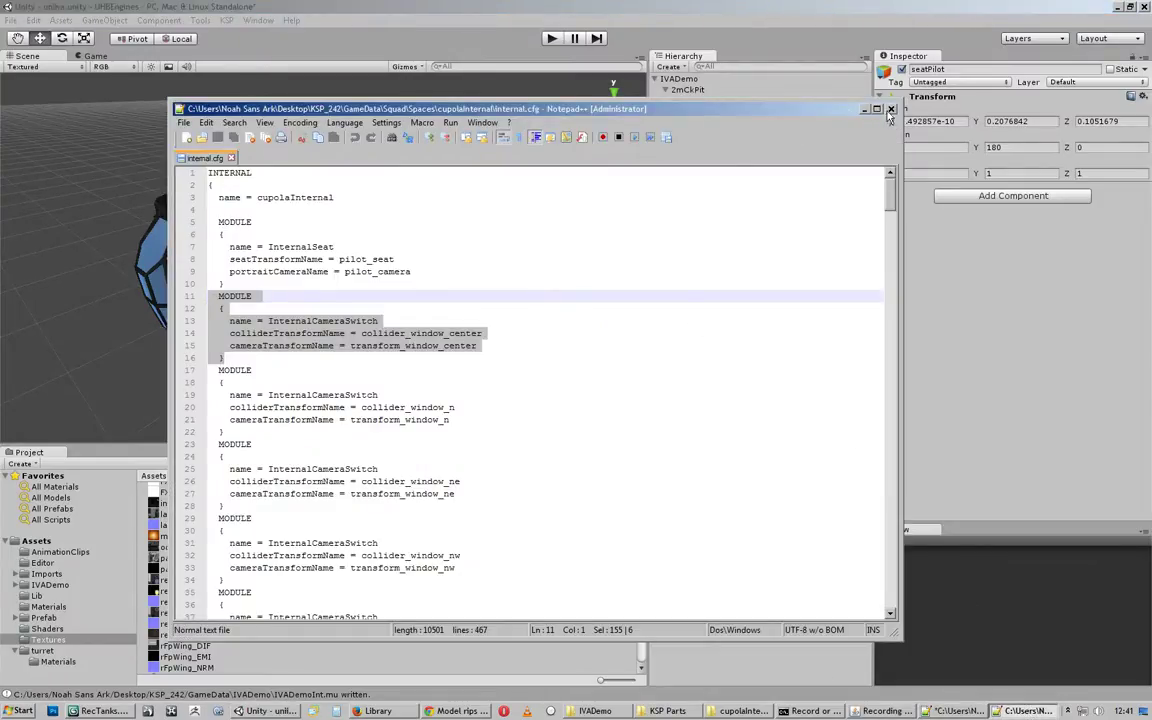
pyautogui.click(889, 111)
pyautogui.click(705, 199)
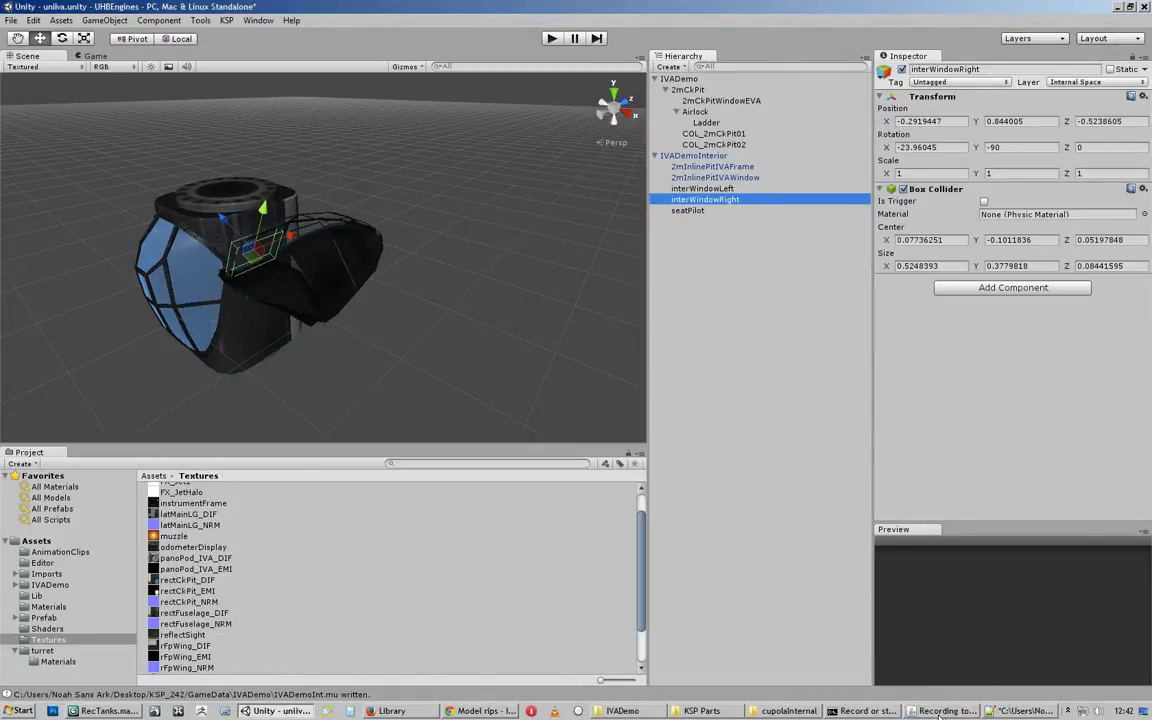
pyautogui.click(1022, 711)
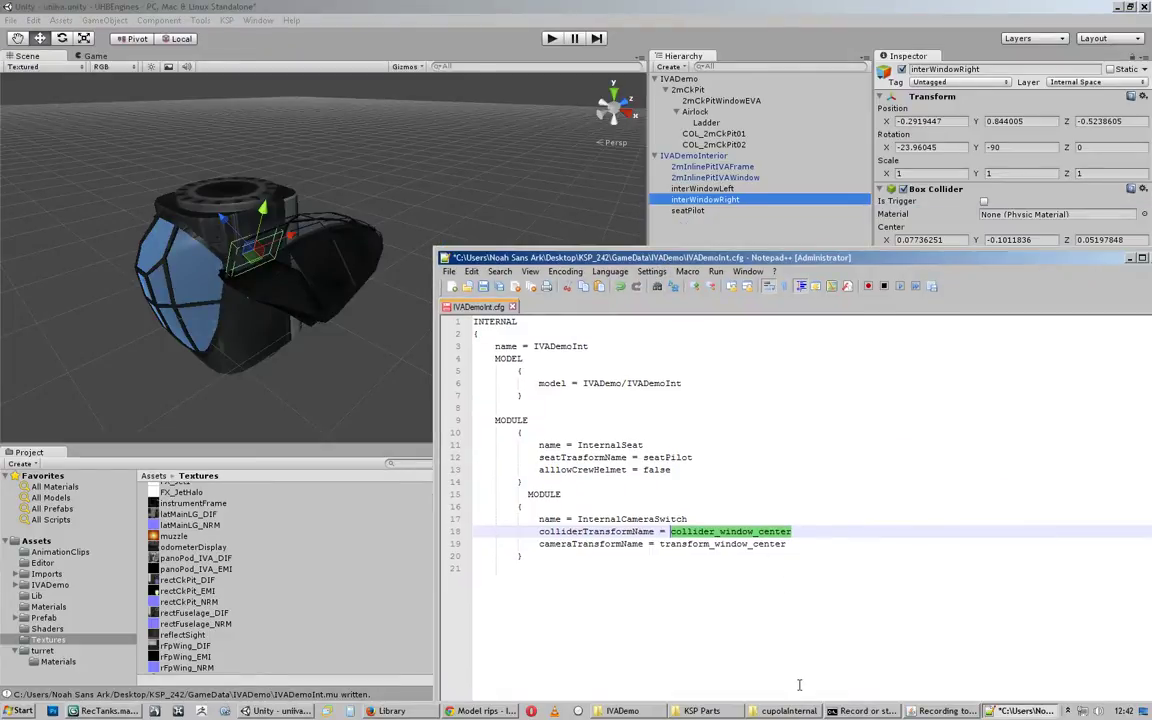
pyautogui.write('inteWi')
pyautogui.write('Win')
pyautogui.write('Left')
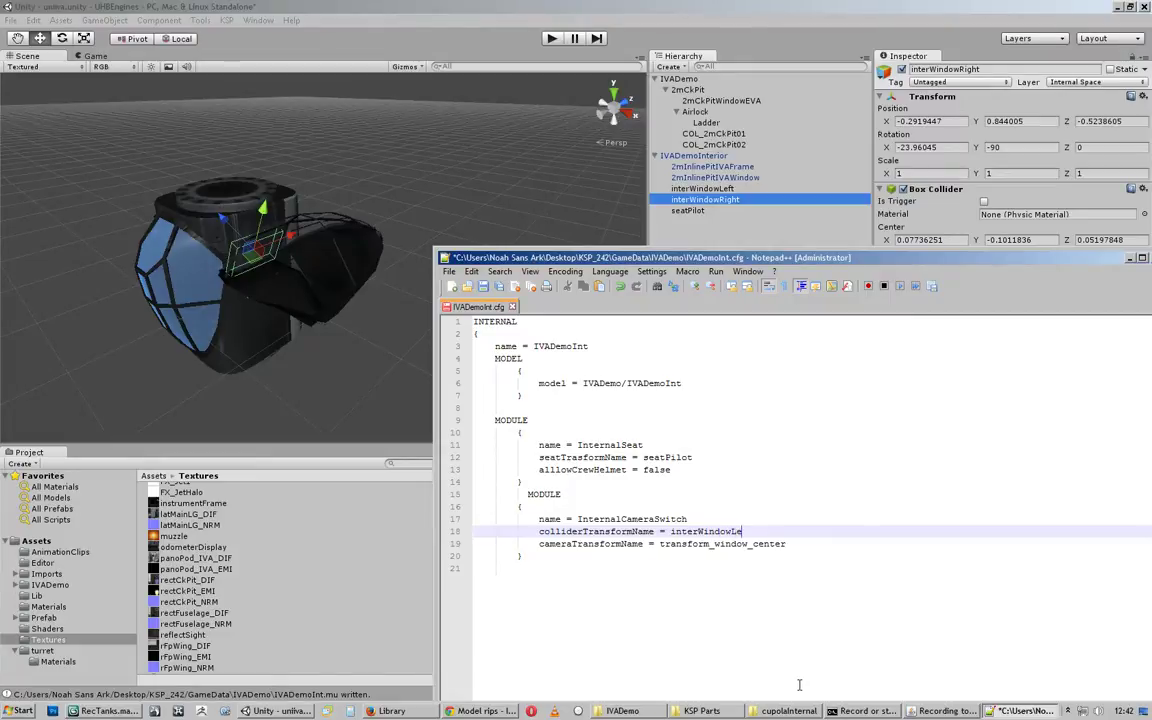
pyautogui.press('Down')
pyautogui.press('Up')
pyautogui.hotkey('shift', 'Left')
pyautogui.hotkey('shift', 'Left')
pyautogui.hotkey('shift', 'Left')
pyautogui.hotkey('shift', 'Left')
pyautogui.hotkey('shift', 'Left')
pyautogui.hotkey('shift', 'Left')
pyautogui.hotkey('shift', 'Left')
pyautogui.hotkey('shift', 'Left')
pyautogui.hotkey('shift', 'Left')
pyautogui.hotkey('shift', 'Left')
pyautogui.hotkey('shift', 'Left')
pyautogui.hotkey('shift', 'Left')
pyautogui.hotkey('shift', 'Left')
pyautogui.hotkey('shift', 'Left')
pyautogui.hotkey('shift', 'Left')
pyautogui.hotkey('ctrl', 'c')
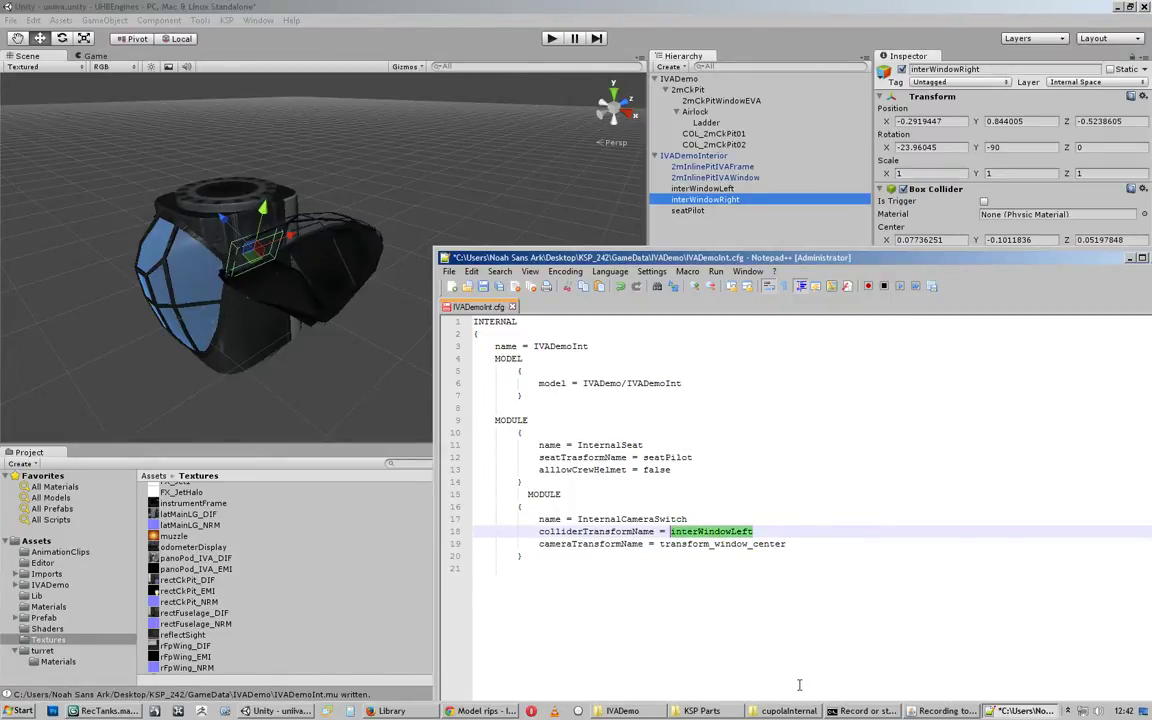
pyautogui.press('Down')
pyautogui.hotkey('shift', 'End')
pyautogui.hotkey('ctrl', 'v')
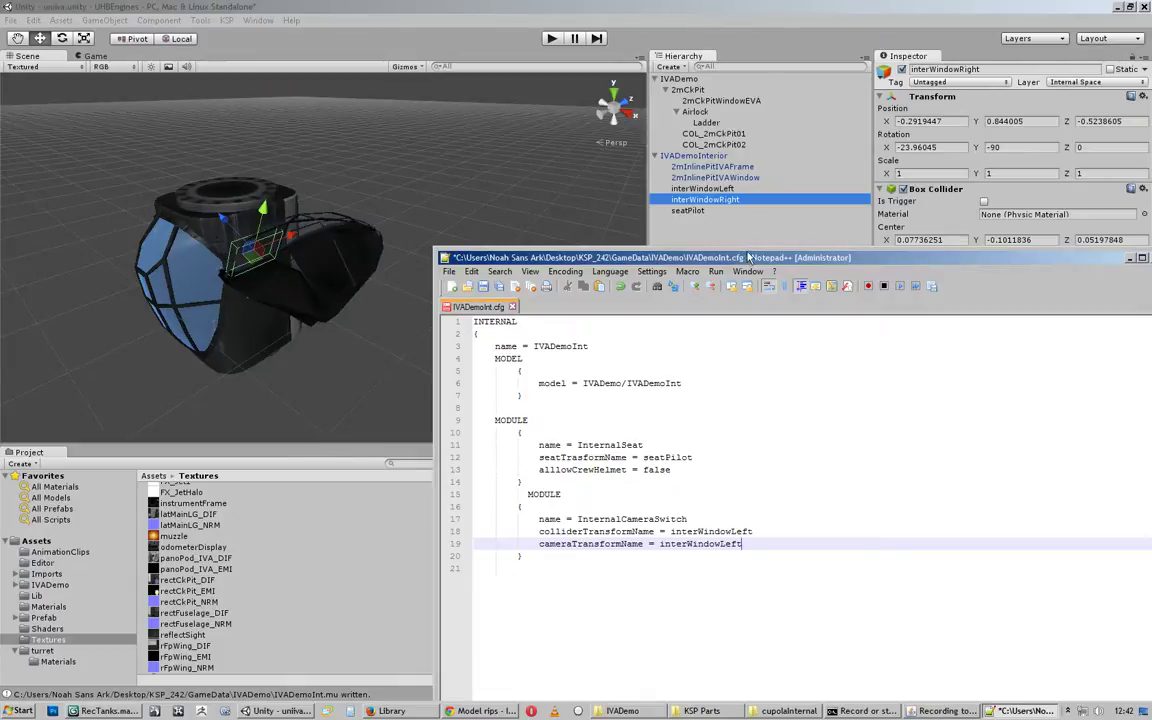
# Select both interior window objects in Unity and tick Is Trigger.
pyautogui.moveTo(748, 256); pyautogui.dragTo(590, 423)
pyautogui.keyDown('ctrl'); pyautogui.click(702, 188); pyautogui.keyUp('ctrl')
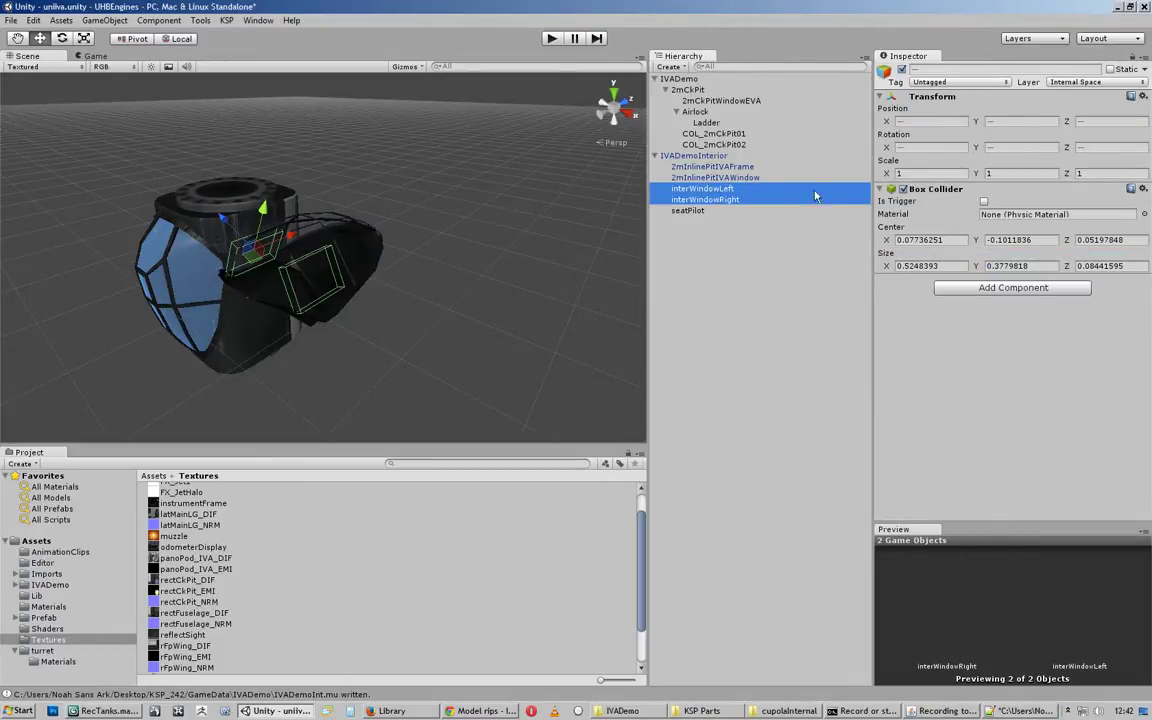
pyautogui.click(984, 201)
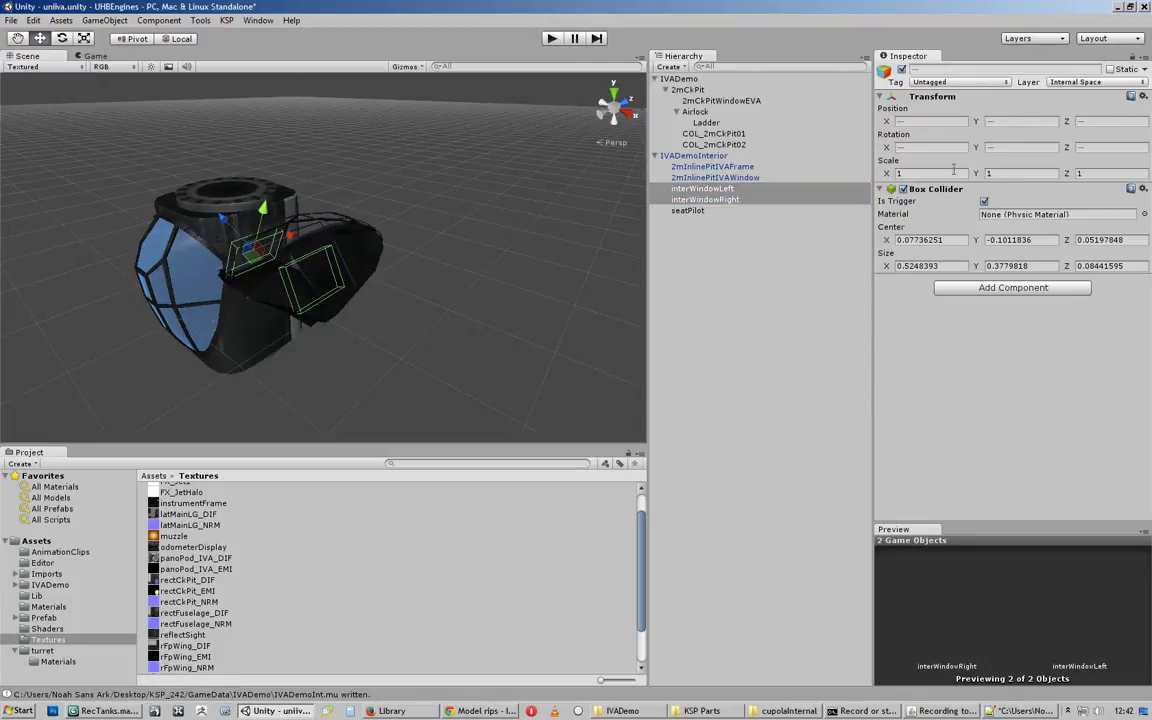
# Keep the window colliders on Internal Space and review IVADemoInterior's Part Tools export location.
pyautogui.click(1100, 83)
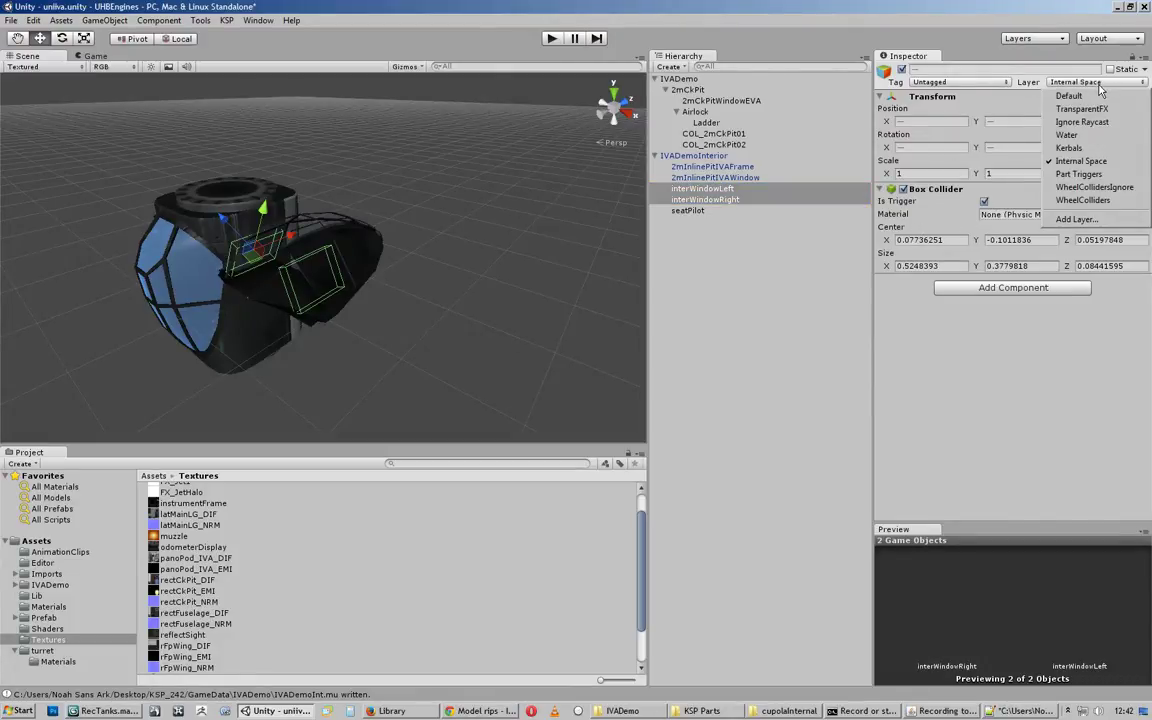
pyautogui.click(920, 280)
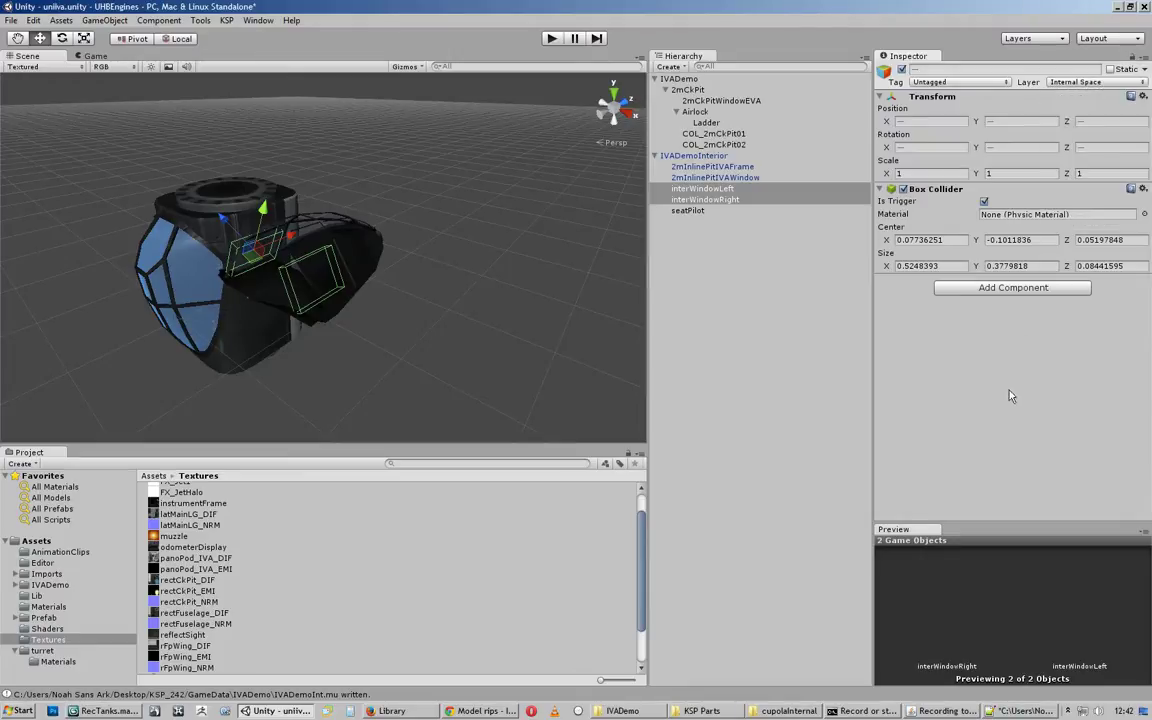
pyautogui.click(655, 155)
pyautogui.click(946, 228)
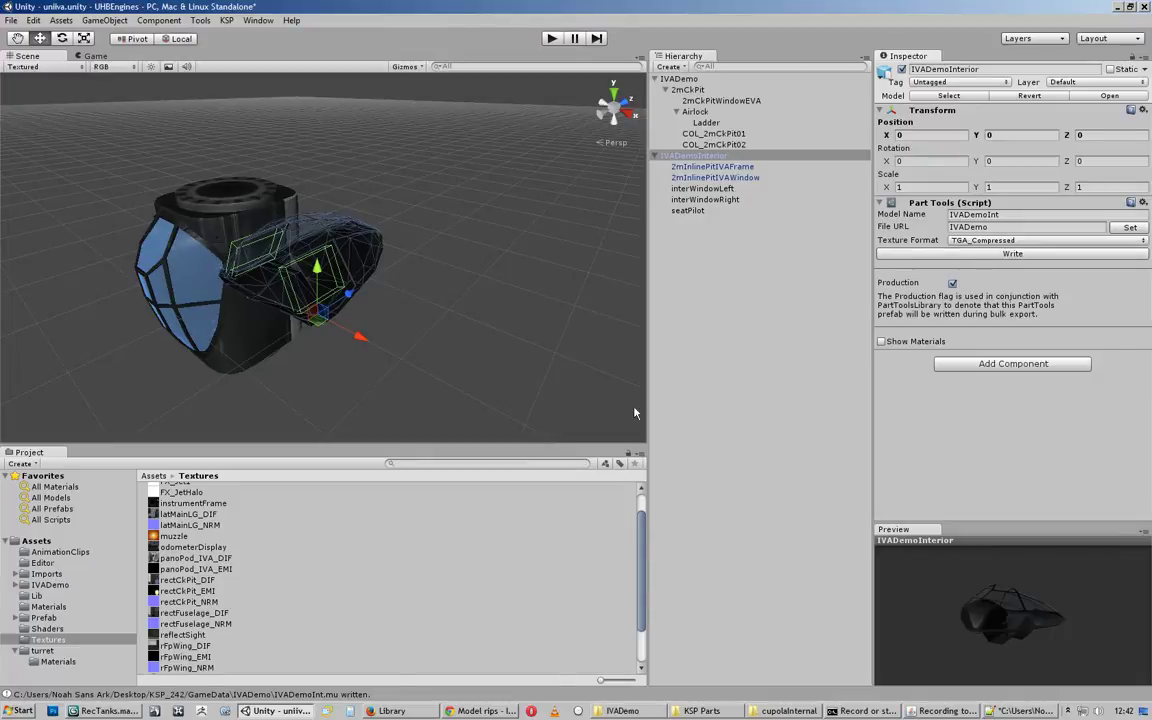
pyautogui.click(1012, 711)
# Duplicate the InternalCameraSwitch module and align both MODULE headings.
pyautogui.moveTo(855, 432); pyautogui.dragTo(916, 147)
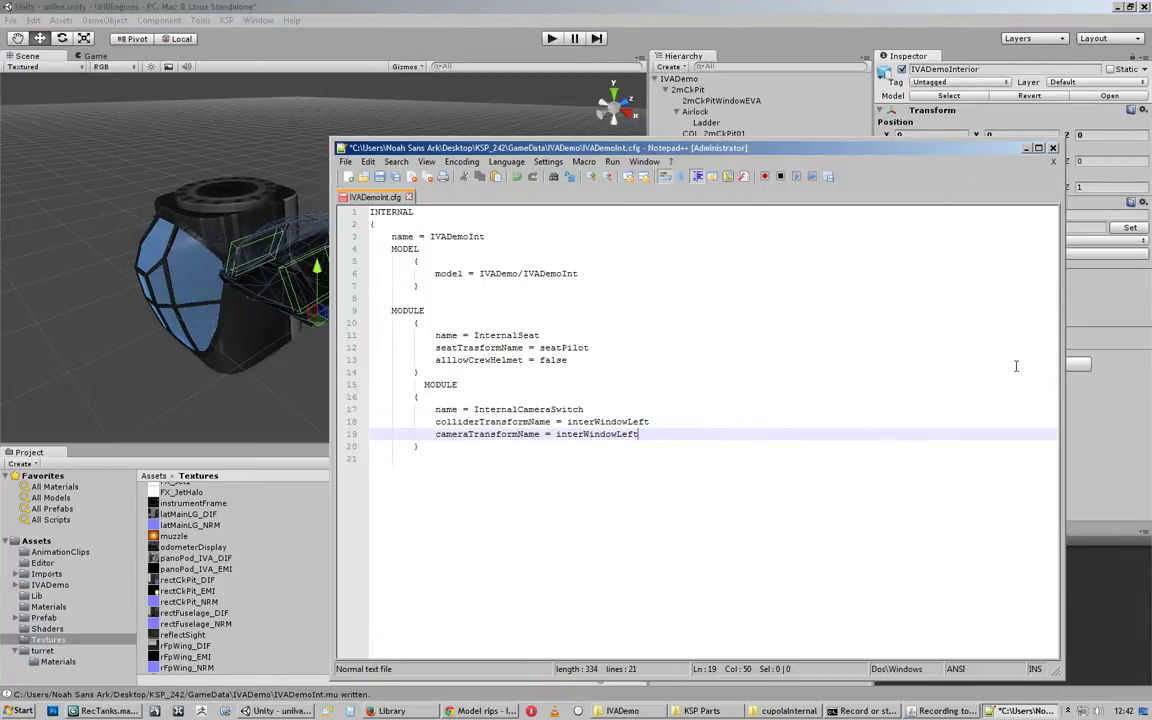
pyautogui.moveTo(404, 463); pyautogui.dragTo(372, 384)
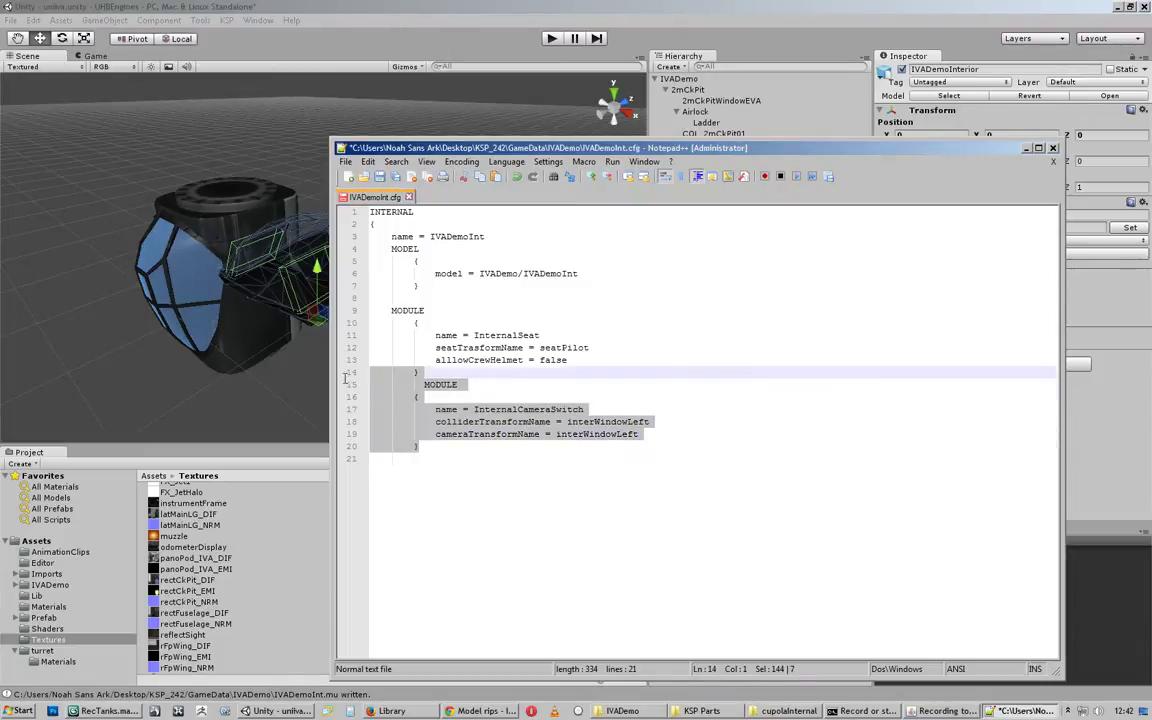
pyautogui.moveTo(470, 447); pyautogui.dragTo(478, 455)
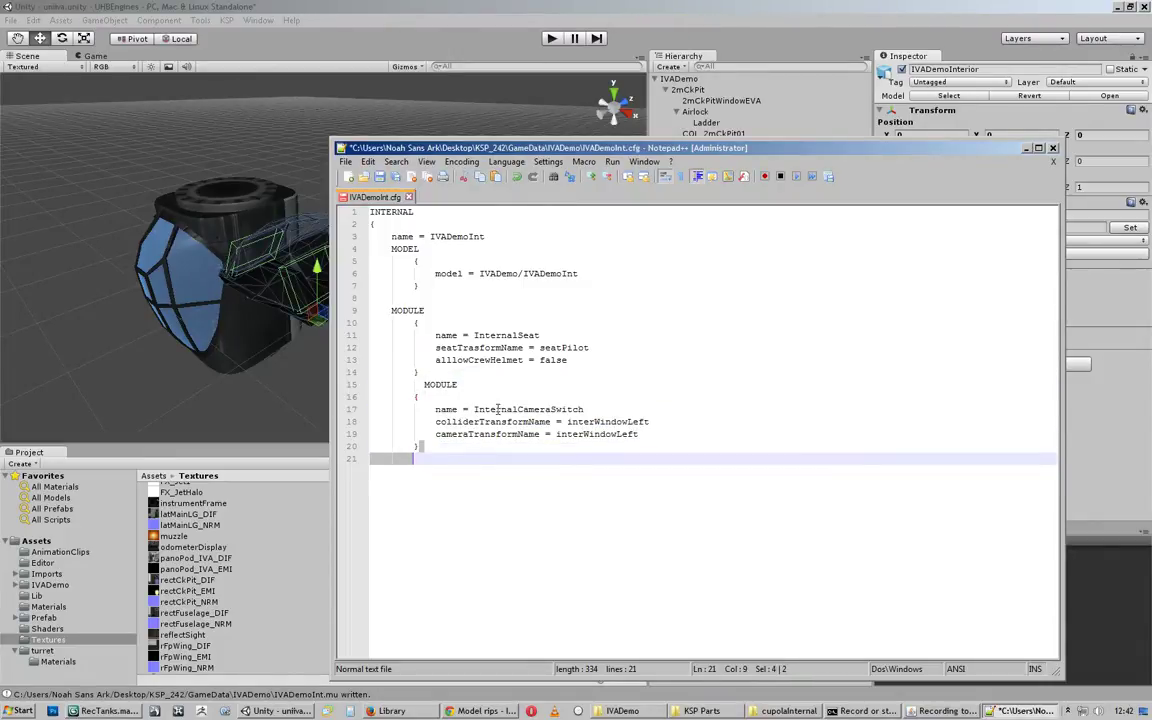
pyautogui.write('MODULE \t{ \t\tname = InternalCameraSwitch \t\tcolliderTransformName = interWindowLeft \t\tcameraTransformName = interWindowLeft \t}')
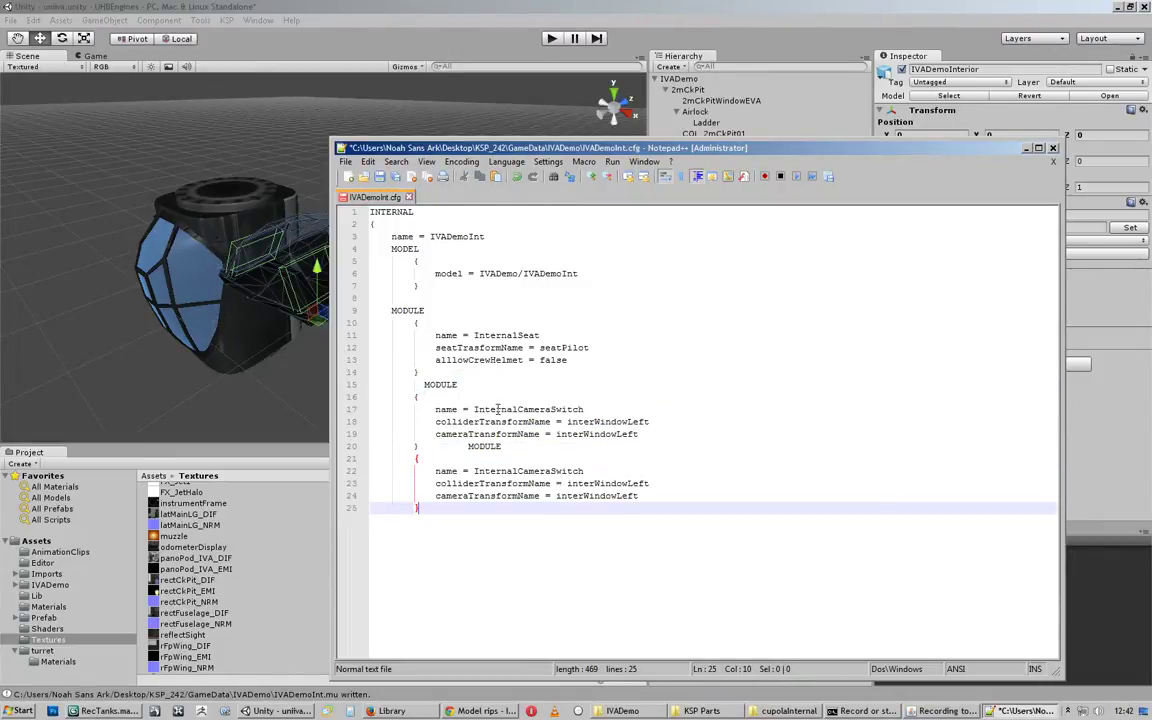
pyautogui.press('Up')
pyautogui.press('Up')
pyautogui.press('Up')
pyautogui.press('Up')
pyautogui.press('Up')
pyautogui.press('Return')
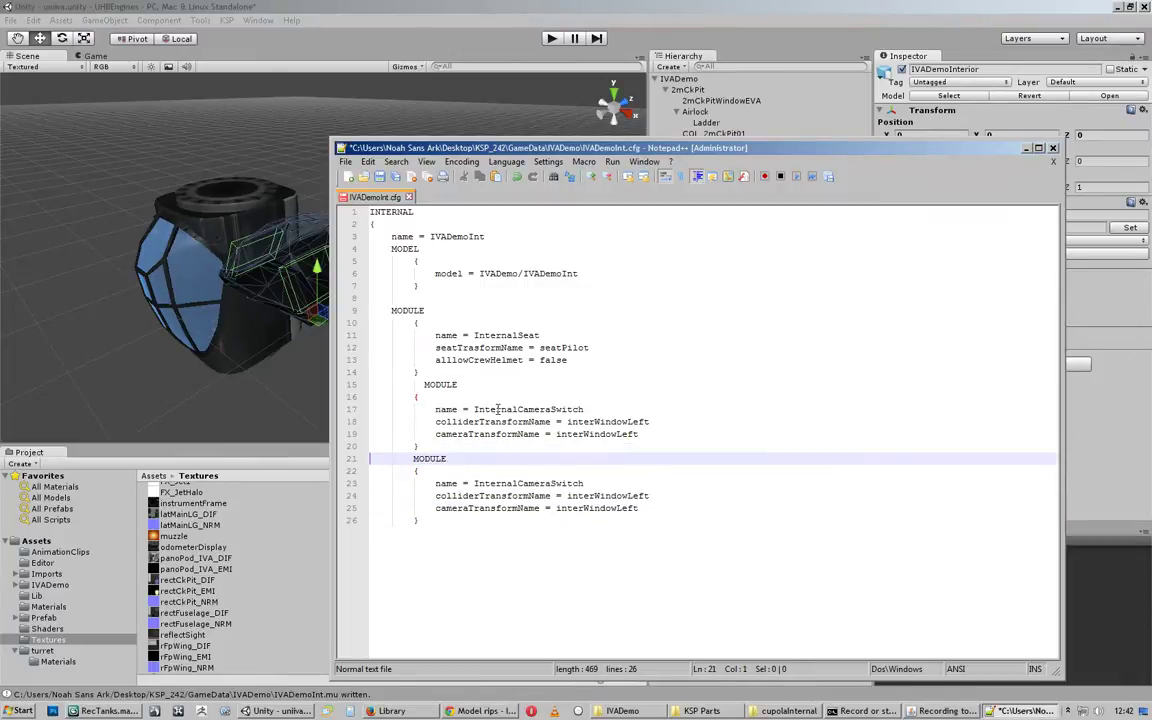
pyautogui.press('Up')
pyautogui.press('Up')
pyautogui.press('Up')
pyautogui.press('Up')
pyautogui.press('Up')
pyautogui.press('Up')
pyautogui.press('Delete')
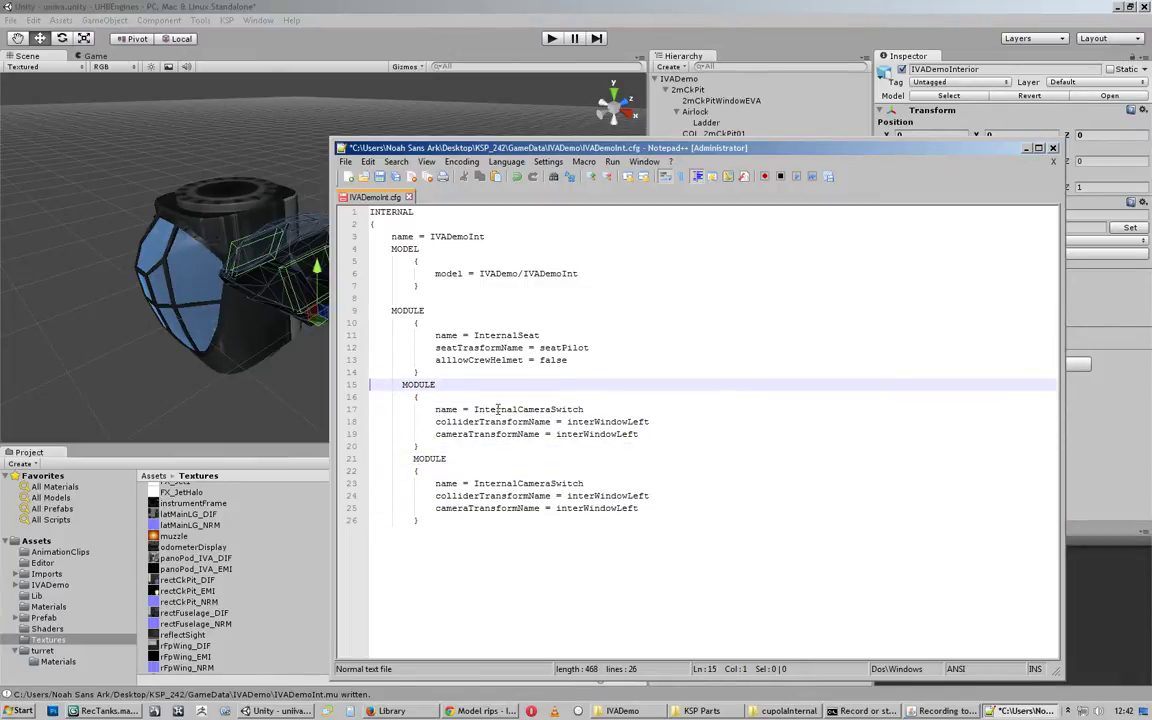
pyautogui.press('Delete')
pyautogui.press('Delete')
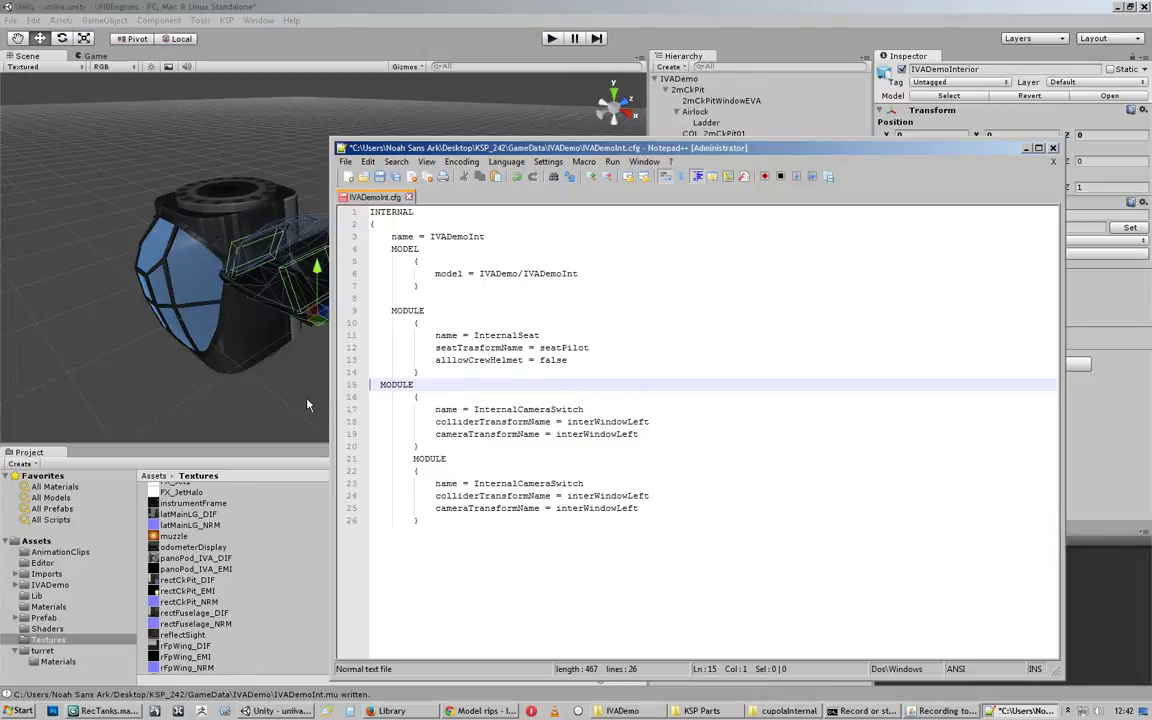
pyautogui.press('Down')
pyautogui.press('Down')
pyautogui.press('Down')
pyautogui.press('Down')
pyautogui.press('Down')
pyautogui.press('Down')
pyautogui.press('Delete')
# Change the copy's collider and camera transforms to interWindowRight.
pyautogui.moveTo(650, 495); pyautogui.dragTo(626, 492)
pyautogui.write('Rigth')
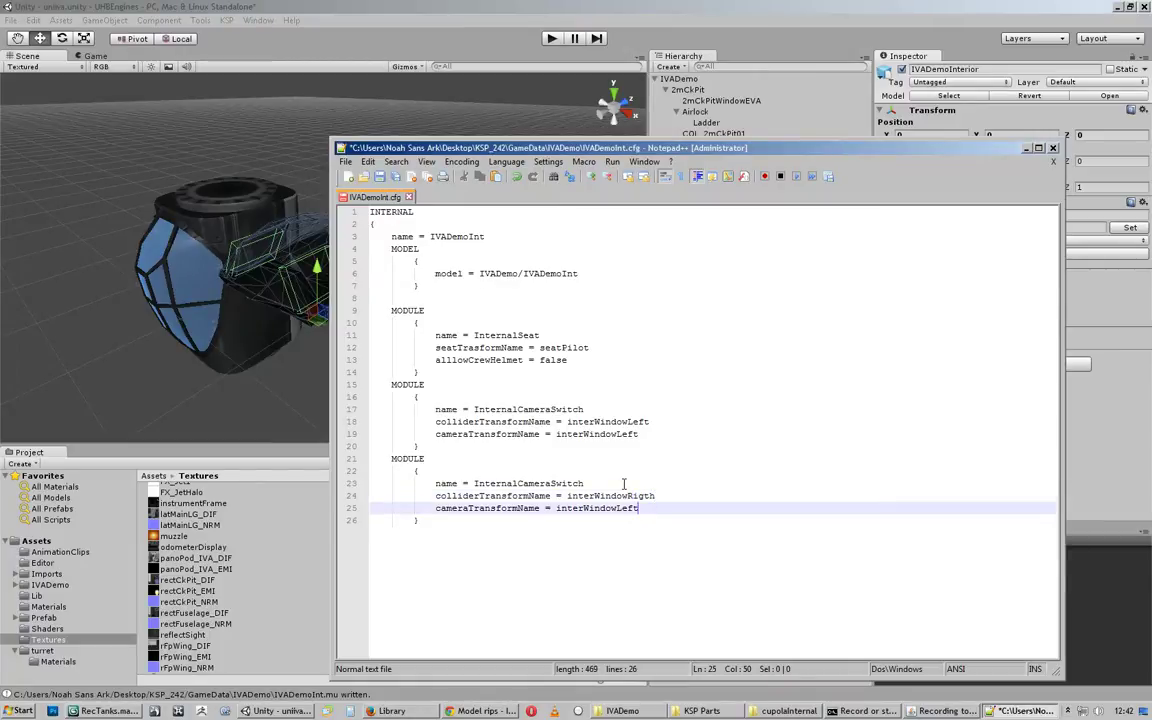
pyautogui.write('t')
pyautogui.press('Down')
pyautogui.press('BackSpace')
pyautogui.press('BackSpace')
pyautogui.press('BackSpace')
pyautogui.press('BackSpace')
pyautogui.write('Rigth')
pyautogui.press('BackSpace')
pyautogui.press('BackSpace')
pyautogui.press('BackSpace')
# Add the INTERNAL block's closing brace, save IVADemoInt.cfg, and close Notepad++.
pyautogui.press('Down')
pyautogui.press('Return')
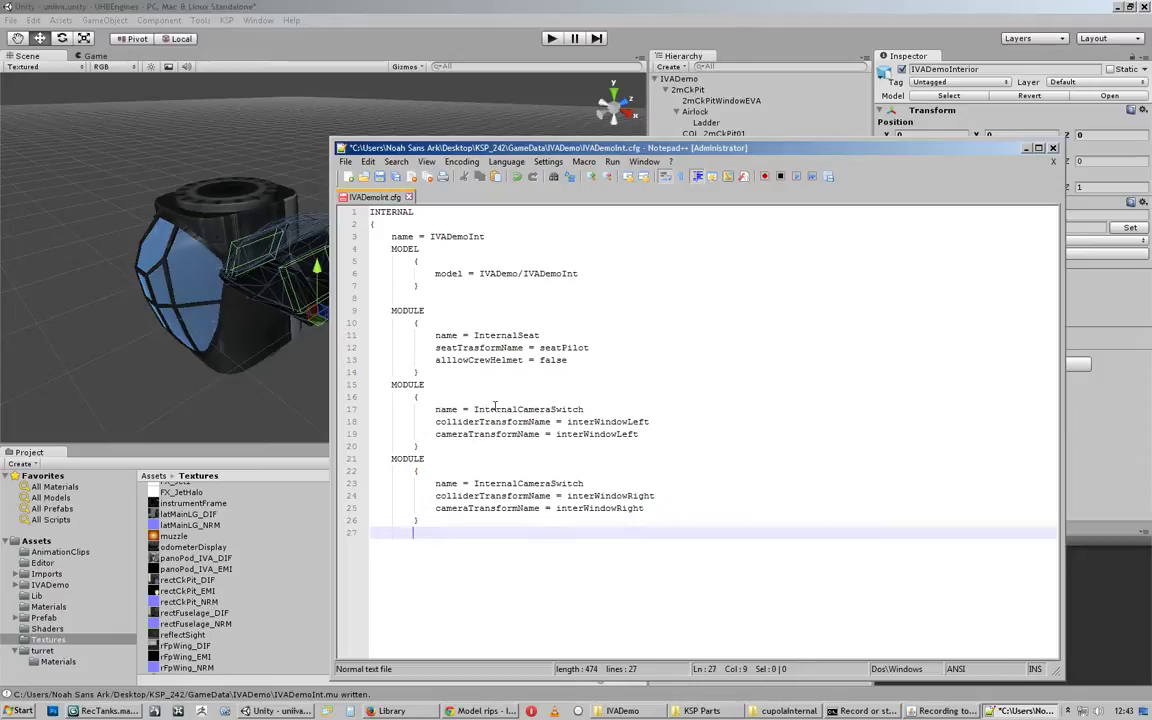
pyautogui.press('BackSpace')
pyautogui.write('}')
pyautogui.hotkey('ctrl', 's')
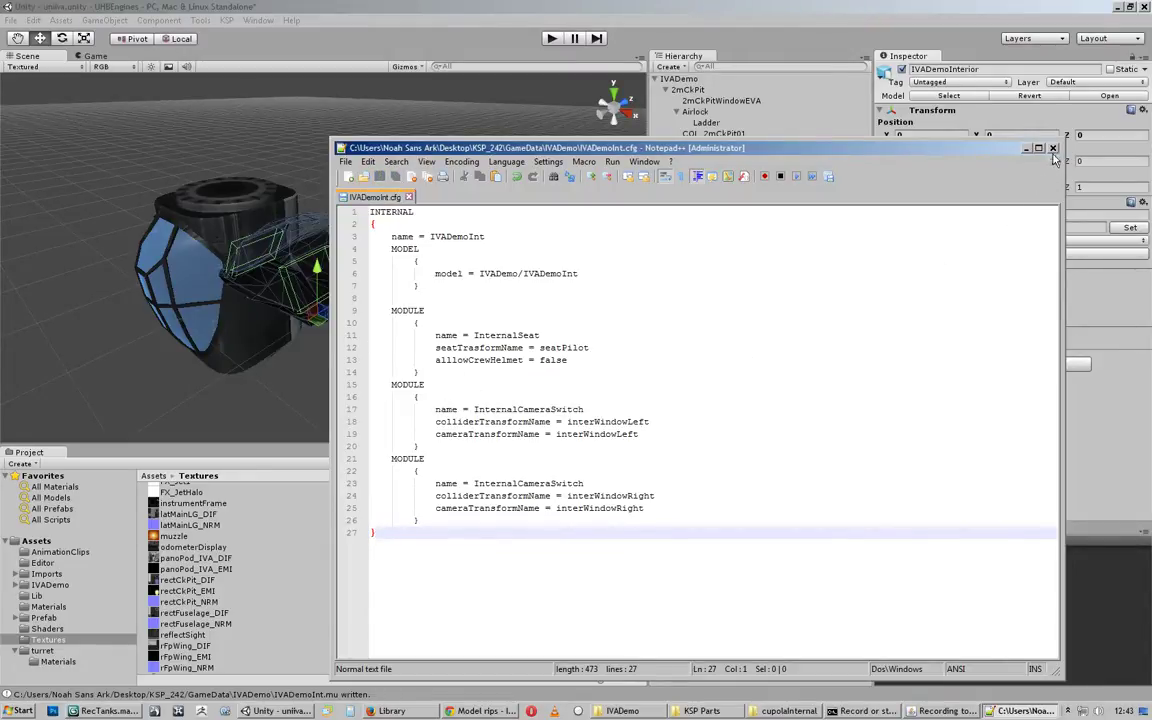
pyautogui.hotkey('alt', 'F4')
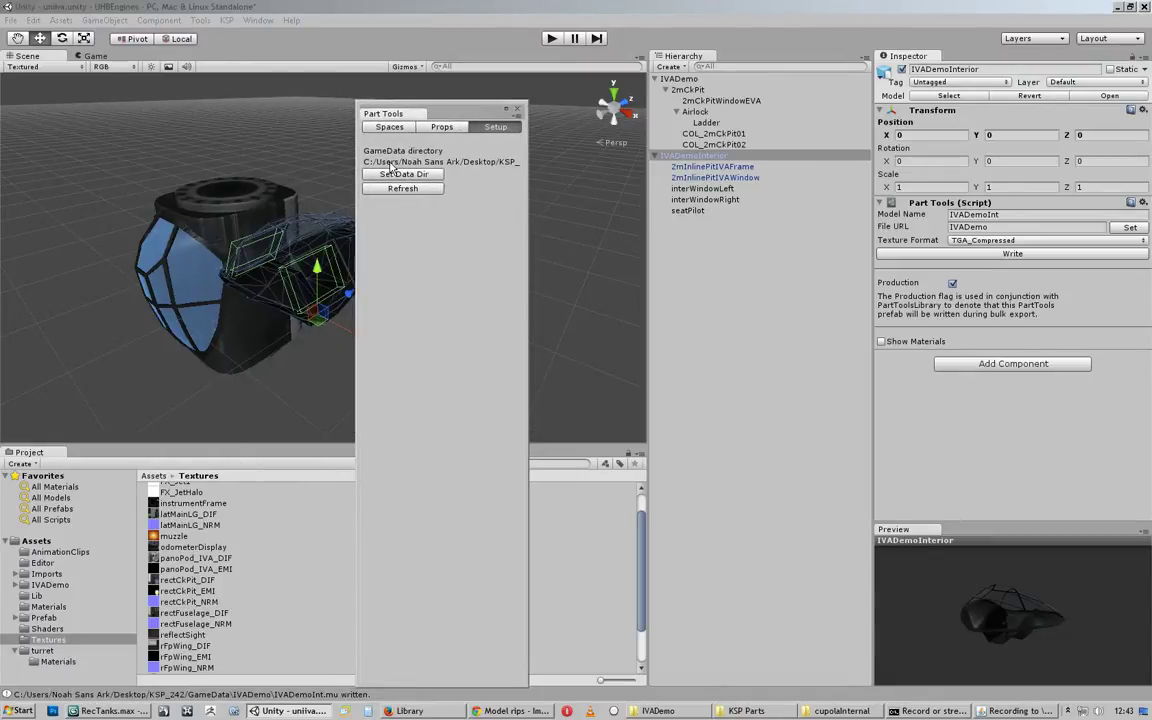
# Reload game data in Part Tools and spawn IVADemoInt from the Spaces list.
pyautogui.click(428, 192)
pyautogui.click(392, 127)
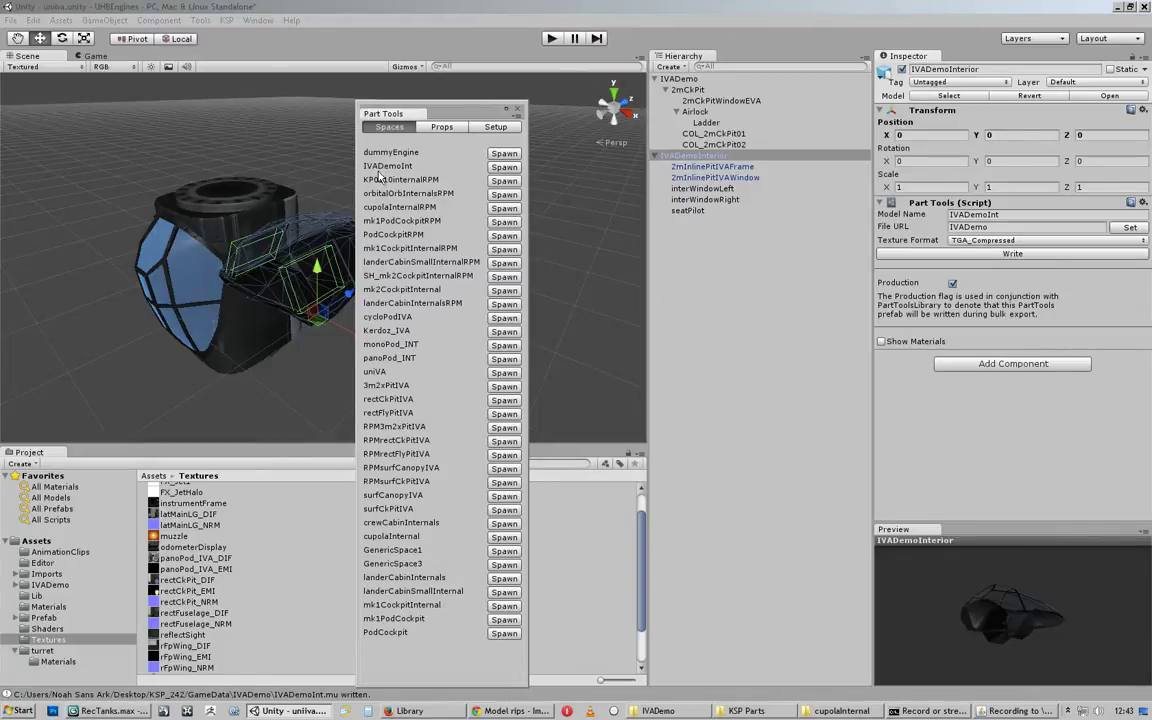
pyautogui.click(398, 166)
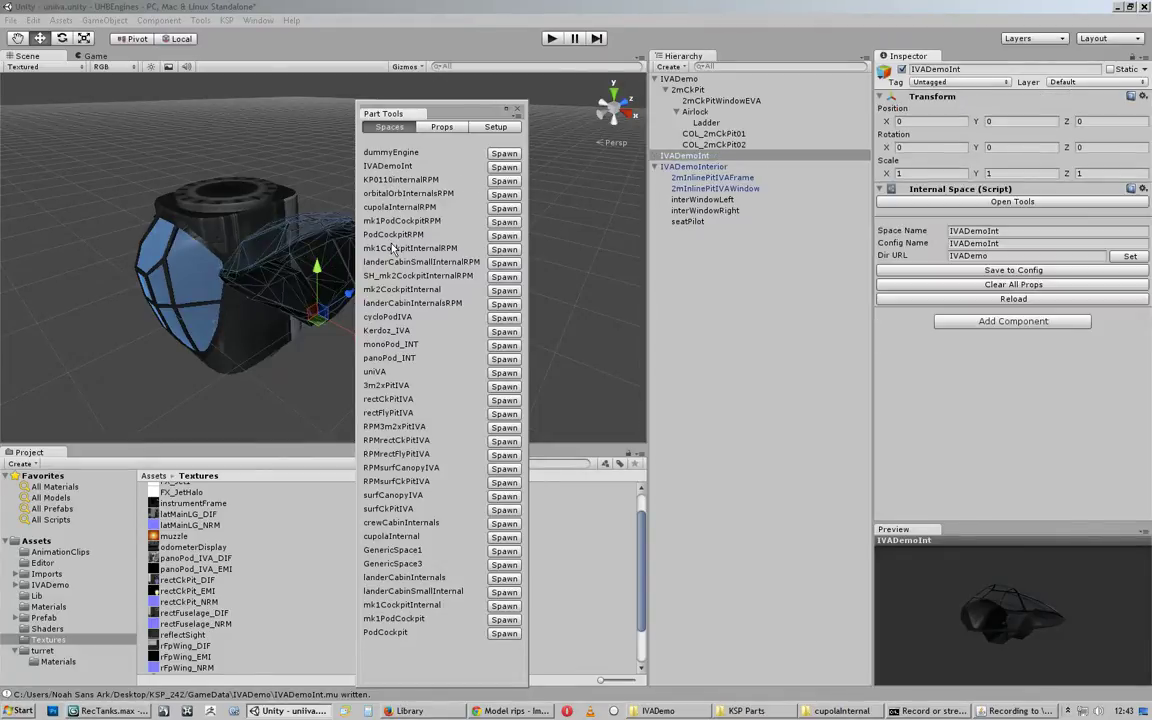
# Deactivate the IVADemo exterior and orbit around the spawned IVADemoInt cabin.
pyautogui.moveTo(470, 113); pyautogui.dragTo(156, 217)
pyautogui.click(683, 157)
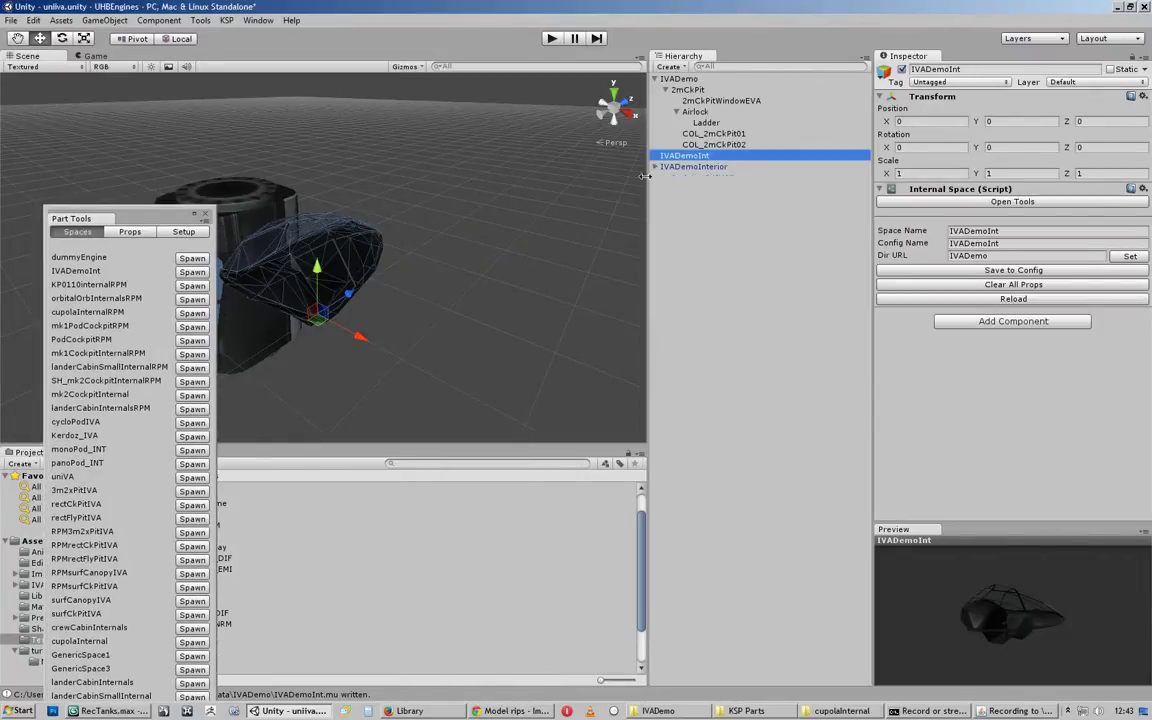
pyautogui.click(685, 167)
pyautogui.click(665, 78)
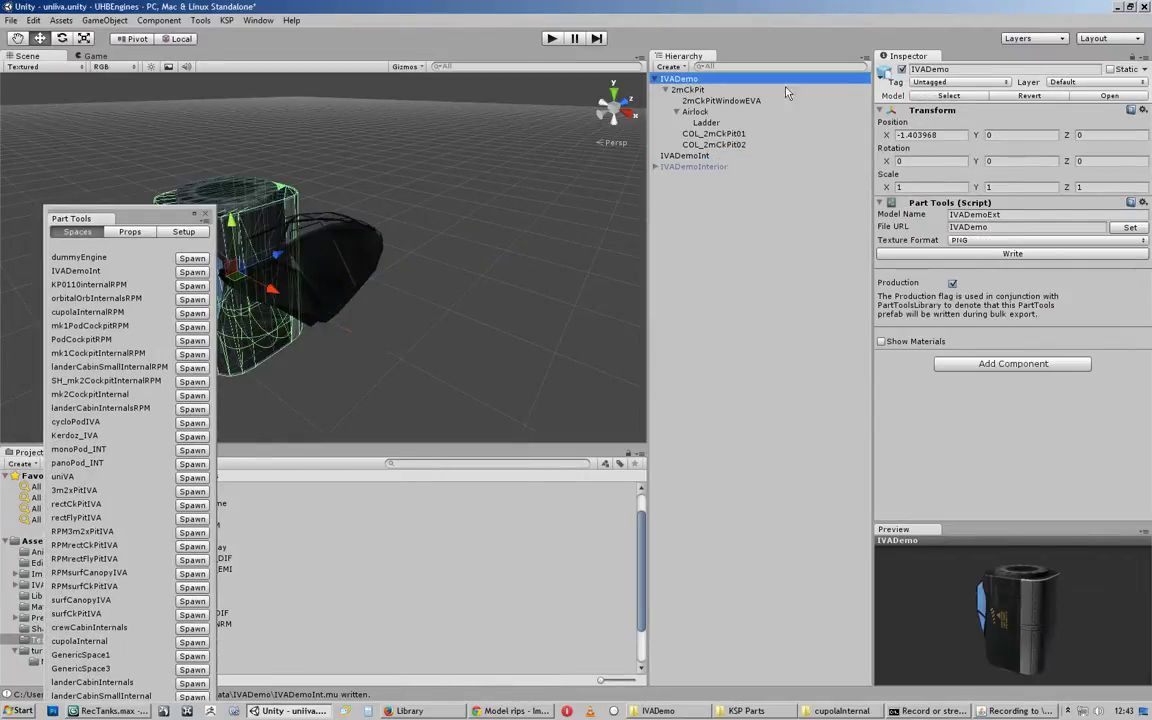
pyautogui.click(901, 69)
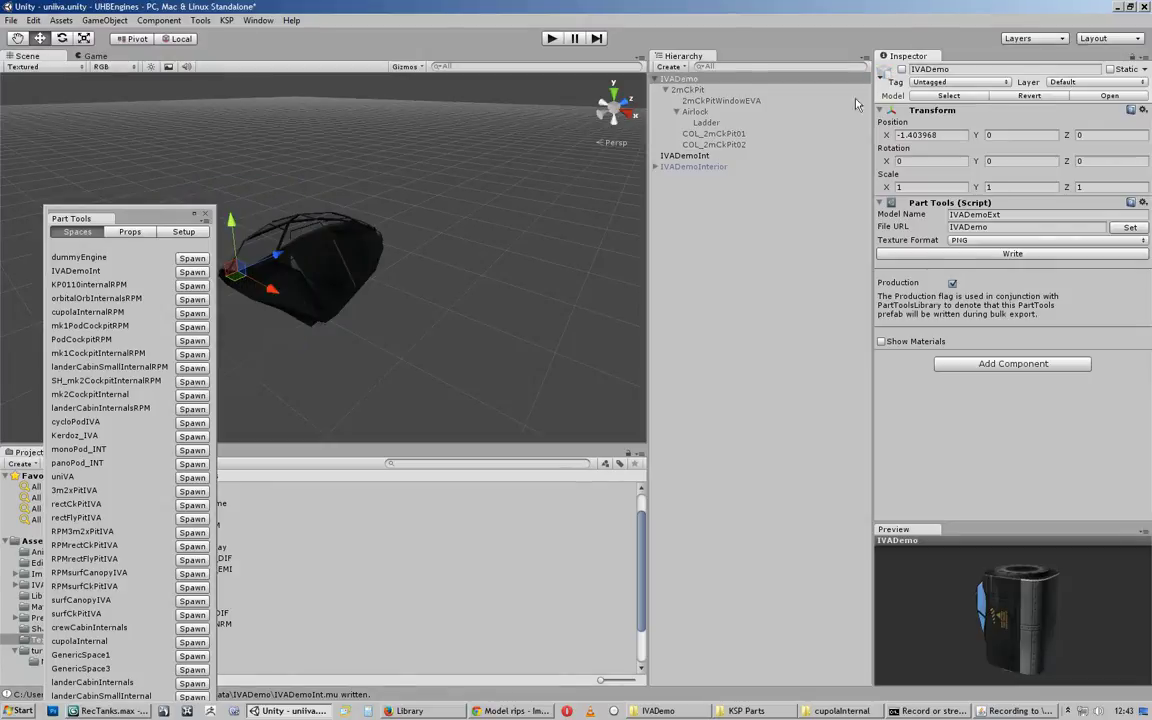
pyautogui.click(716, 157)
pyautogui.moveTo(430, 300)
pyautogui.keyDown('alt'); pyautogui.mouseDown()
pyautogui.moveTo(450, 303)
pyautogui.moveTo(393, 308)
pyautogui.moveTo(437, 273)
pyautogui.moveTo(453, 291)
pyautogui.moveTo(439, 320)
pyautogui.mouseUp(); pyautogui.keyUp('alt')
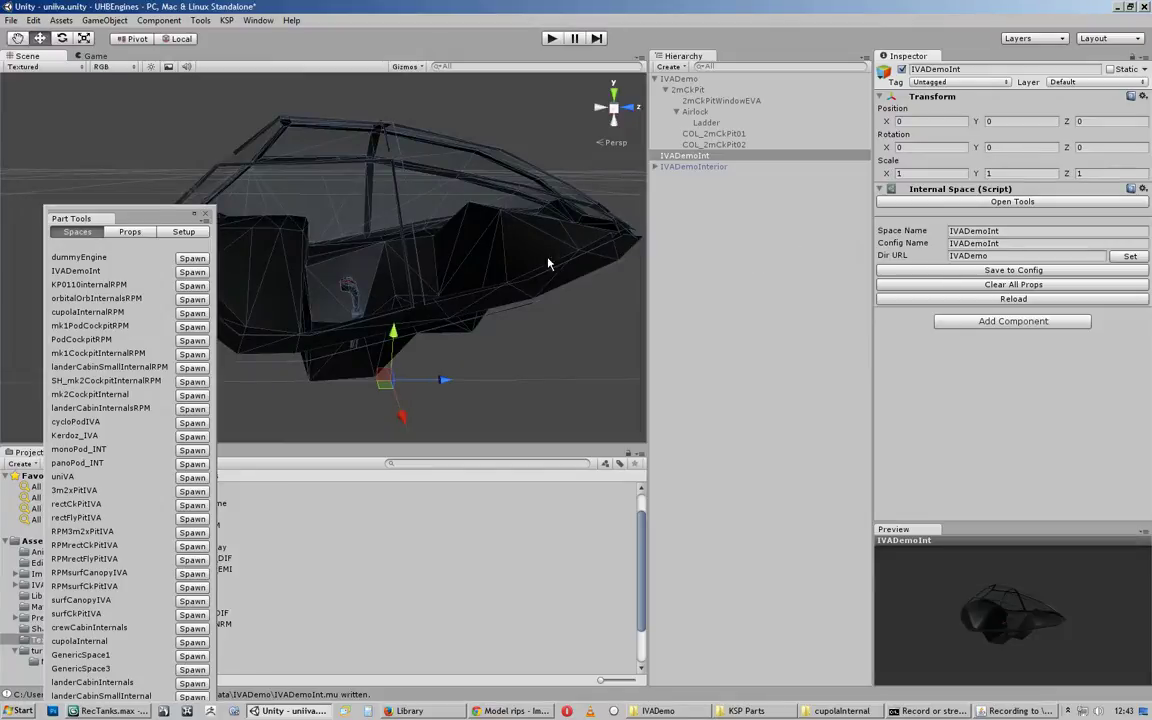
pyautogui.keyDown('alt'); pyautogui.moveTo(468, 275); pyautogui.dragTo(310, 272); pyautogui.keyUp('alt')
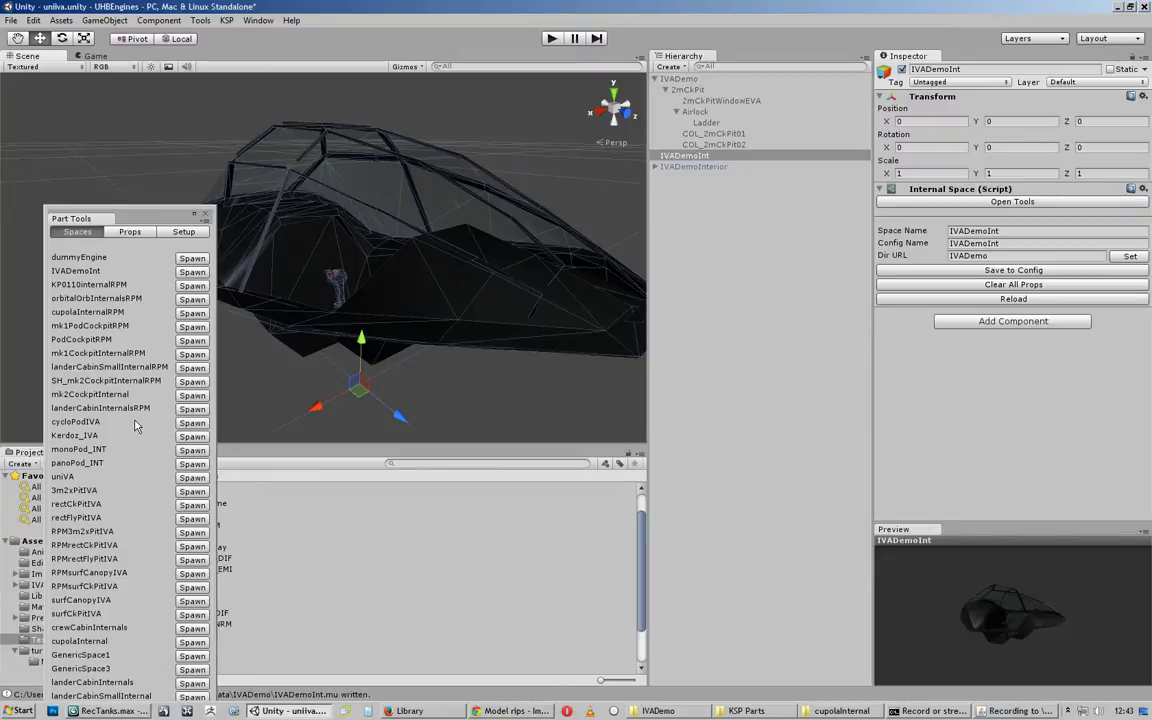
pyautogui.keyDown('alt'); pyautogui.moveTo(481, 300); pyautogui.dragTo(560, 312); pyautogui.keyUp('alt')
# Select the spawned IVADemoInt in the Hierarchy and delete it from the scene.
pyautogui.click(758, 296)
pyautogui.click(690, 156)
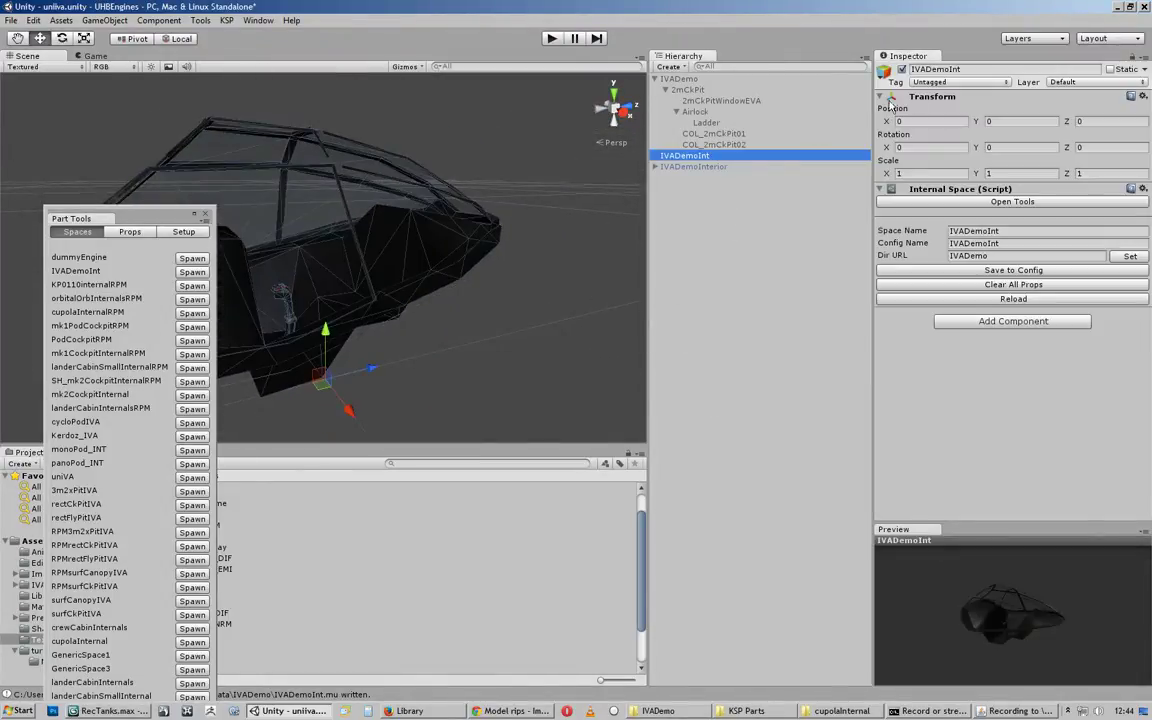
pyautogui.keyDown('alt'); pyautogui.moveTo(307, 255); pyautogui.dragTo(423, 197); pyautogui.keyUp('alt')
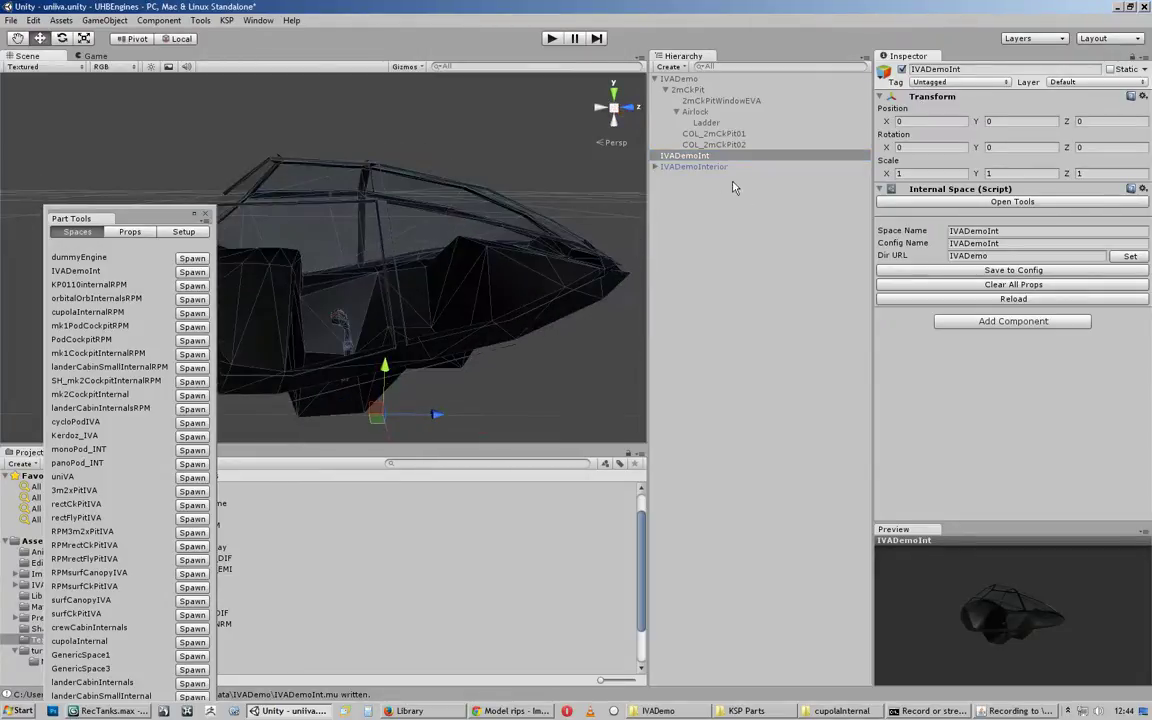
pyautogui.click(490, 359)
pyautogui.click(768, 156)
pyautogui.click(823, 121)
pyautogui.click(730, 156)
pyautogui.press('Delete')
# View the KSP_242 GameData path in Part Tools Setup's directory chooser, then cancel it unchanged.
pyautogui.moveTo(120, 213); pyautogui.dragTo(178, 116)
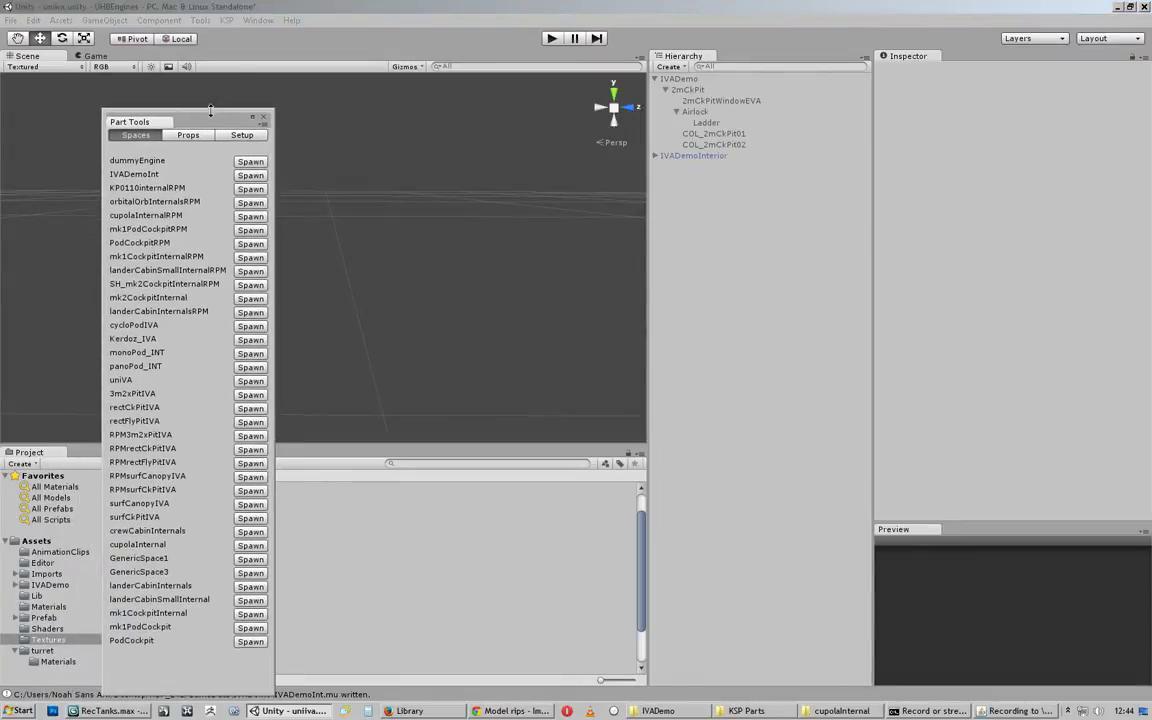
pyautogui.moveTo(188, 118); pyautogui.dragTo(226, 113)
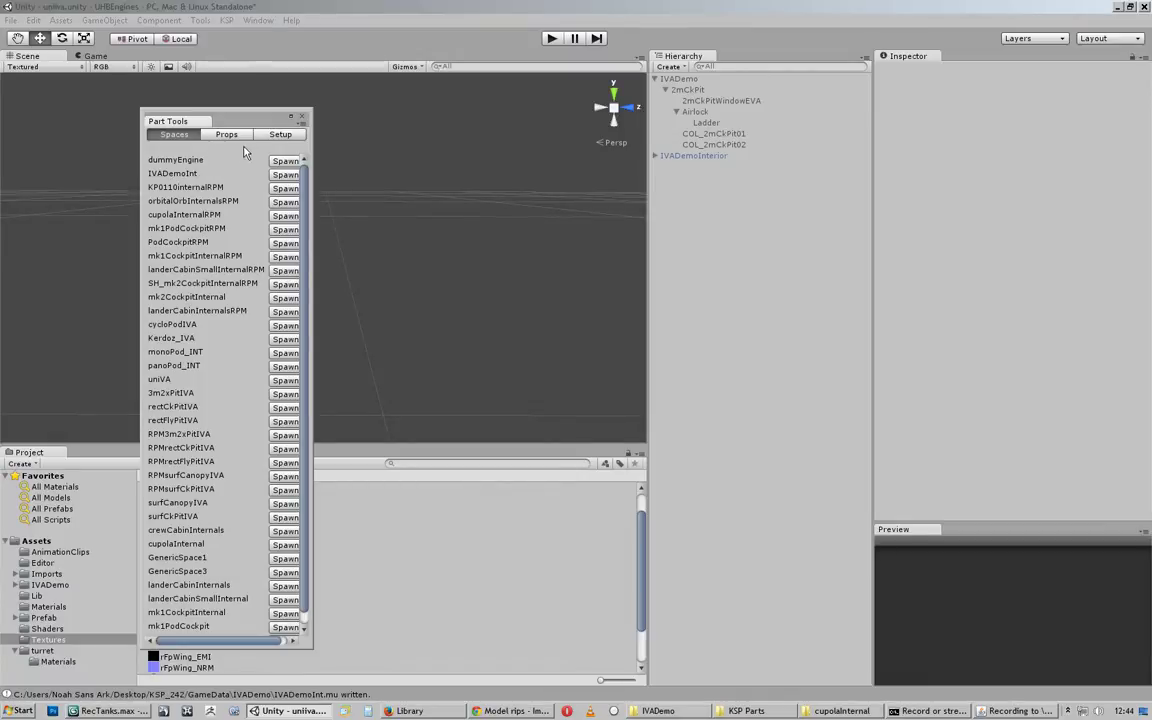
pyautogui.click(258, 134)
pyautogui.click(200, 183)
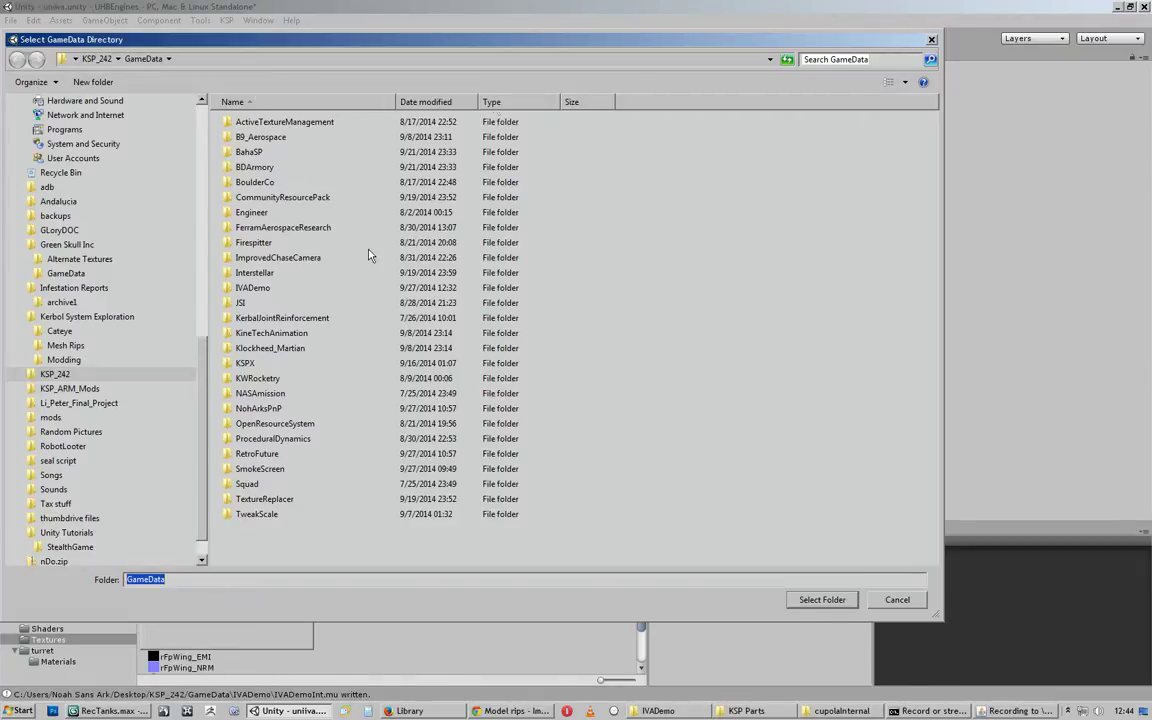
pyautogui.moveTo(424, 33); pyautogui.dragTo(677, 209)
pyautogui.moveTo(270, 236); pyautogui.dragTo(477, 245)
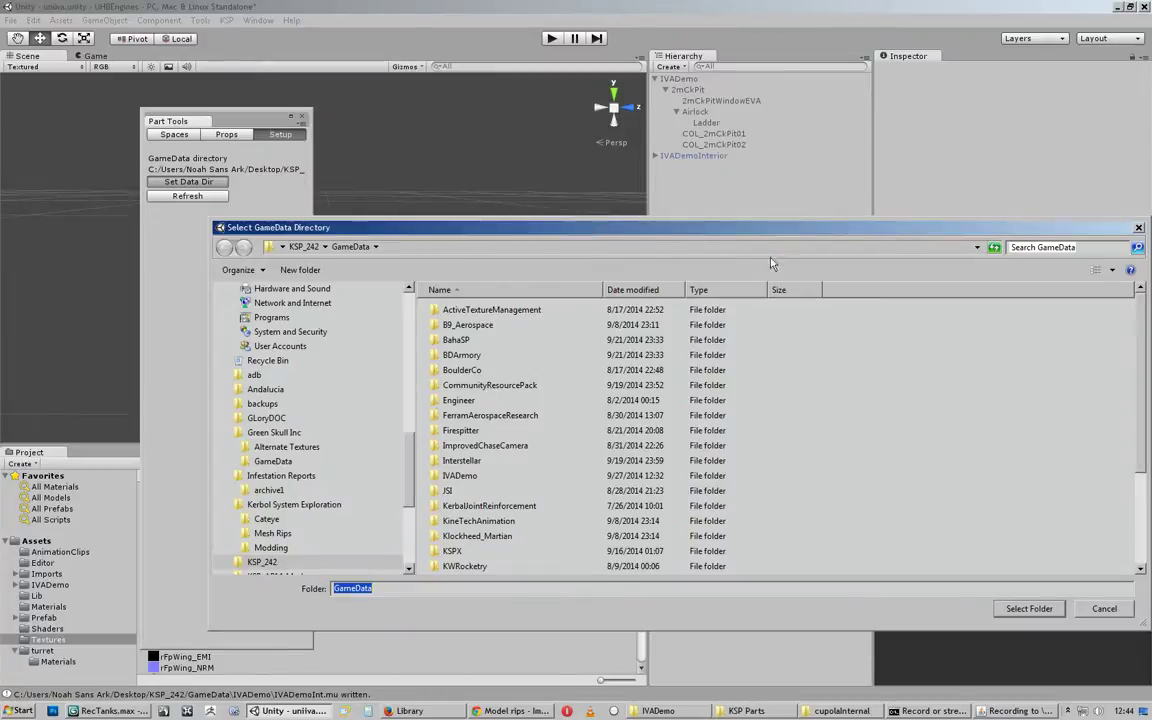
pyautogui.moveTo(680, 230); pyautogui.dragTo(863, 259)
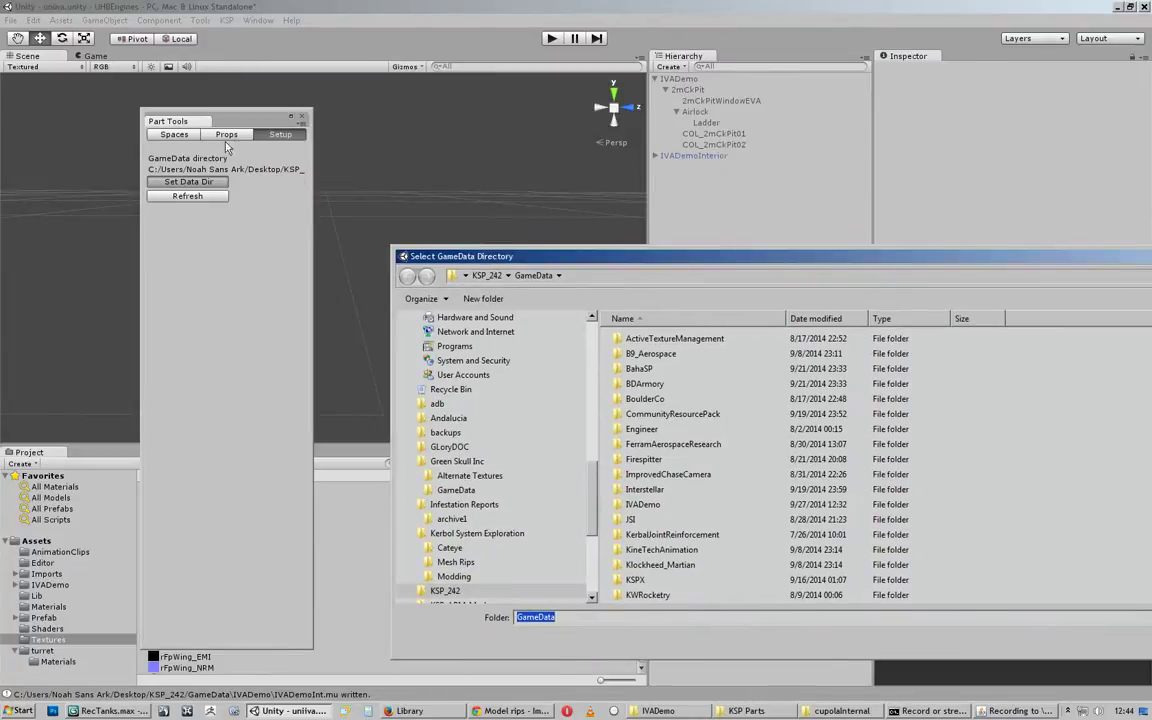
pyautogui.moveTo(995, 261); pyautogui.dragTo(590, 244)
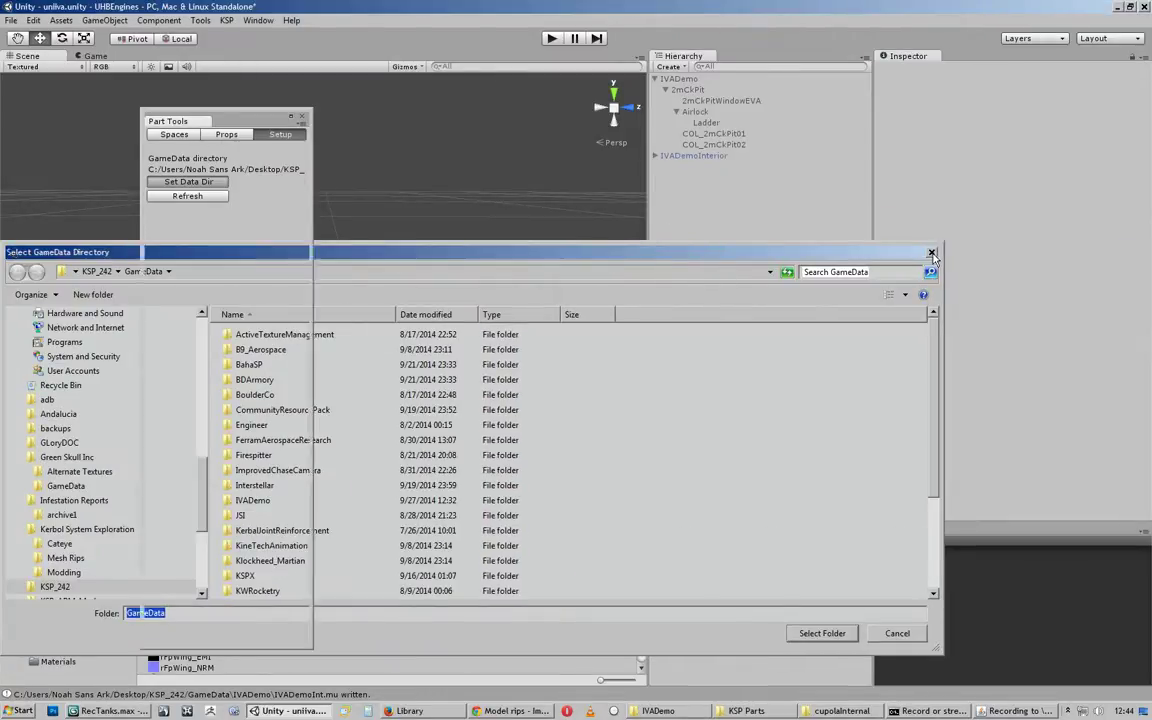
pyautogui.press('Return')
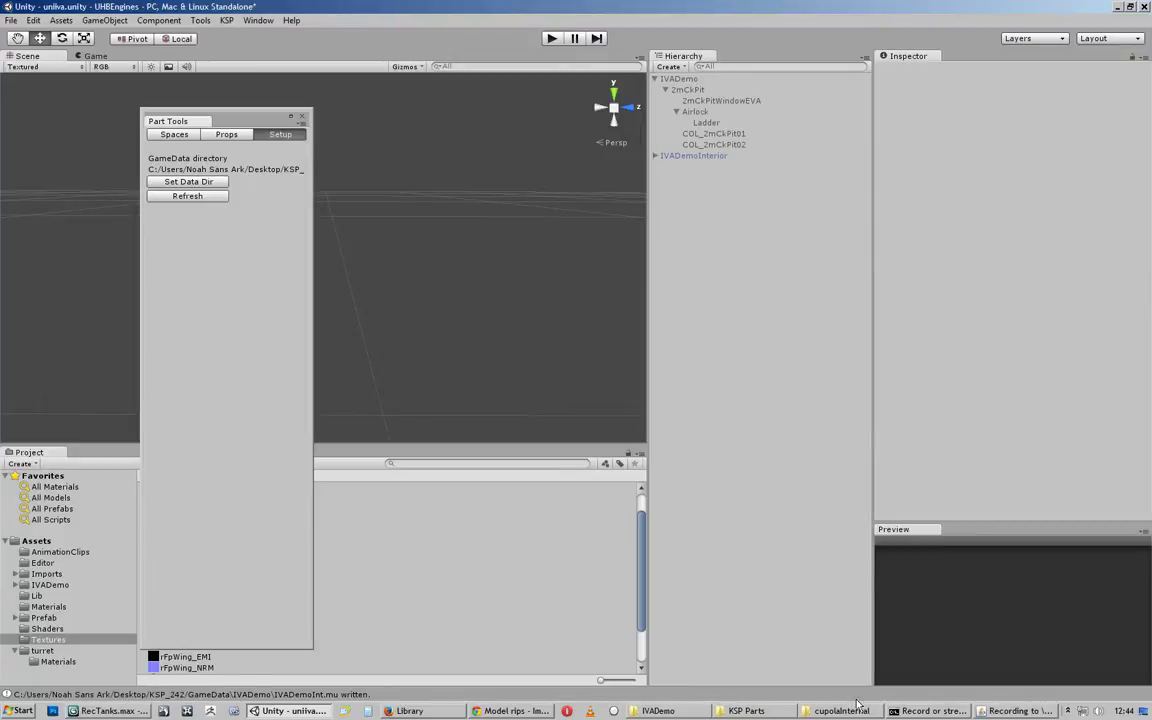
# Browse Part Tools' internal Spaces and JSI Props lists, then bring up the Assets > IVADemo folder.
pyautogui.click(155, 132)
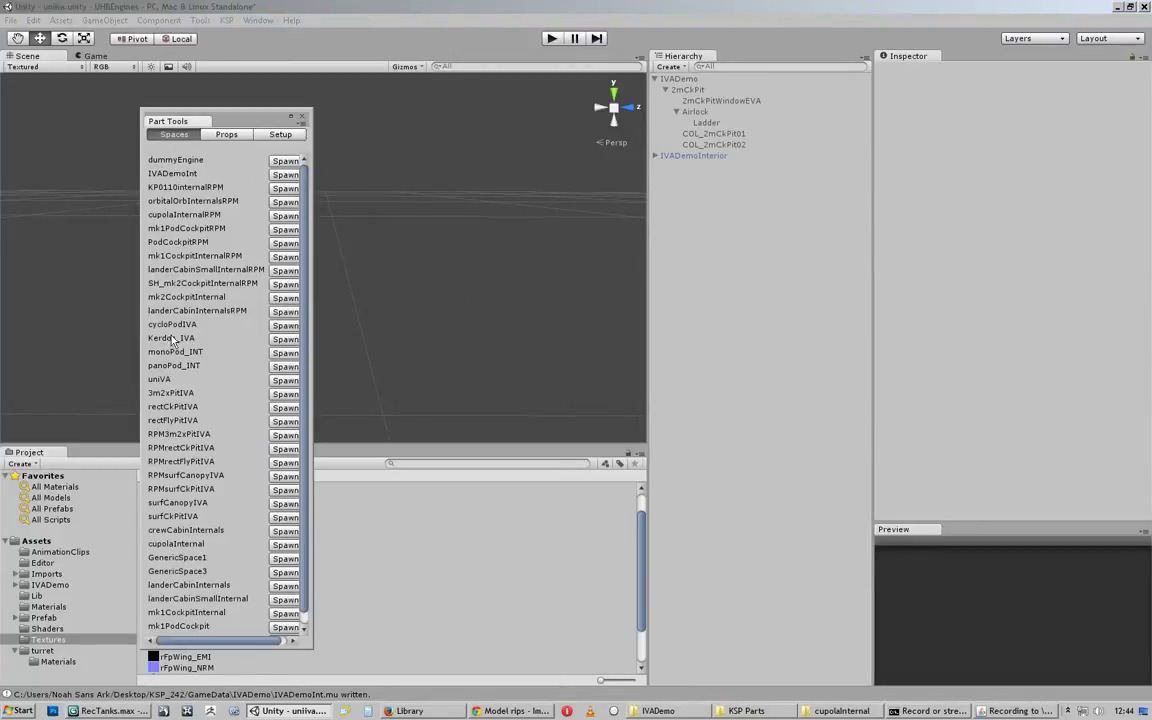
pyautogui.click(214, 133)
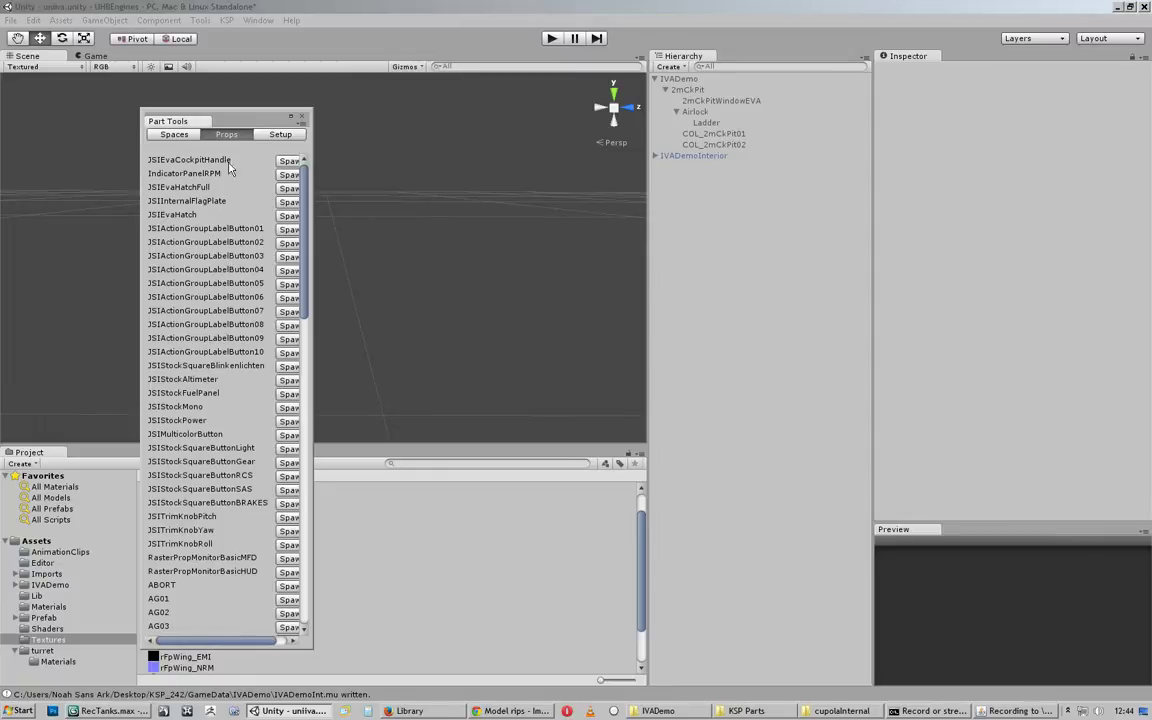
pyautogui.click(172, 134)
pyautogui.moveTo(238, 119); pyautogui.dragTo(194, 125)
pyautogui.click(217, 132)
pyautogui.click(125, 130)
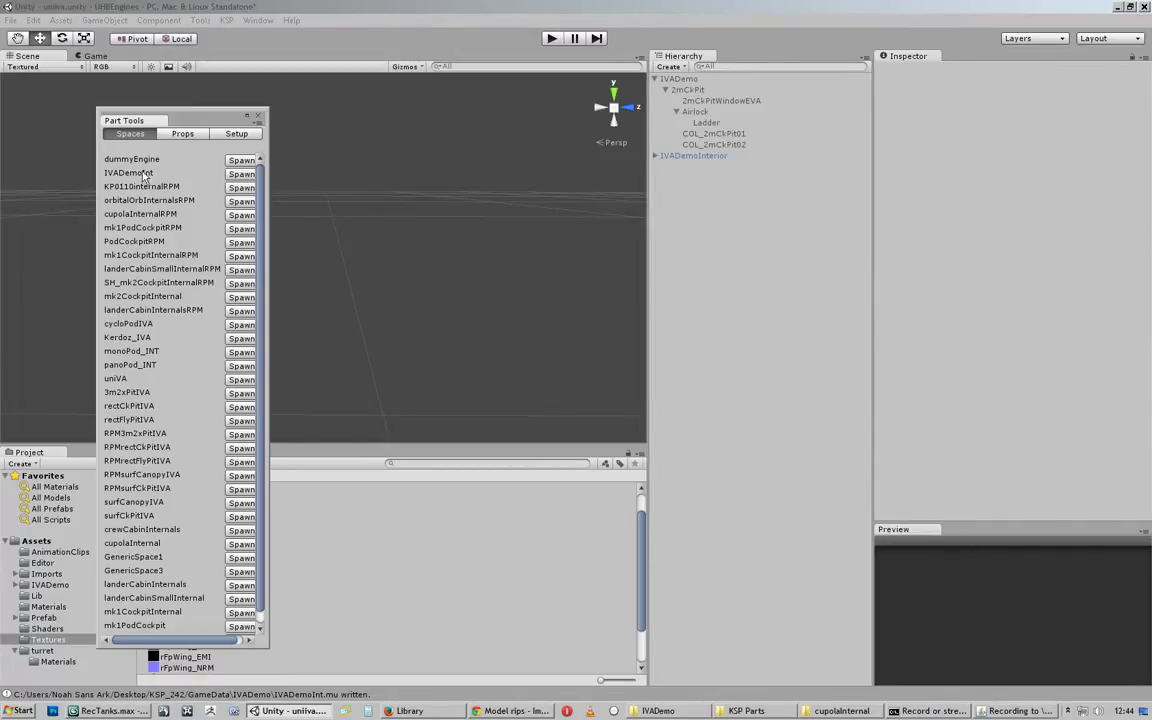
pyautogui.click(184, 135)
pyautogui.click(220, 133)
pyautogui.moveTo(195, 114); pyautogui.dragTo(176, 117)
pyautogui.click(173, 139)
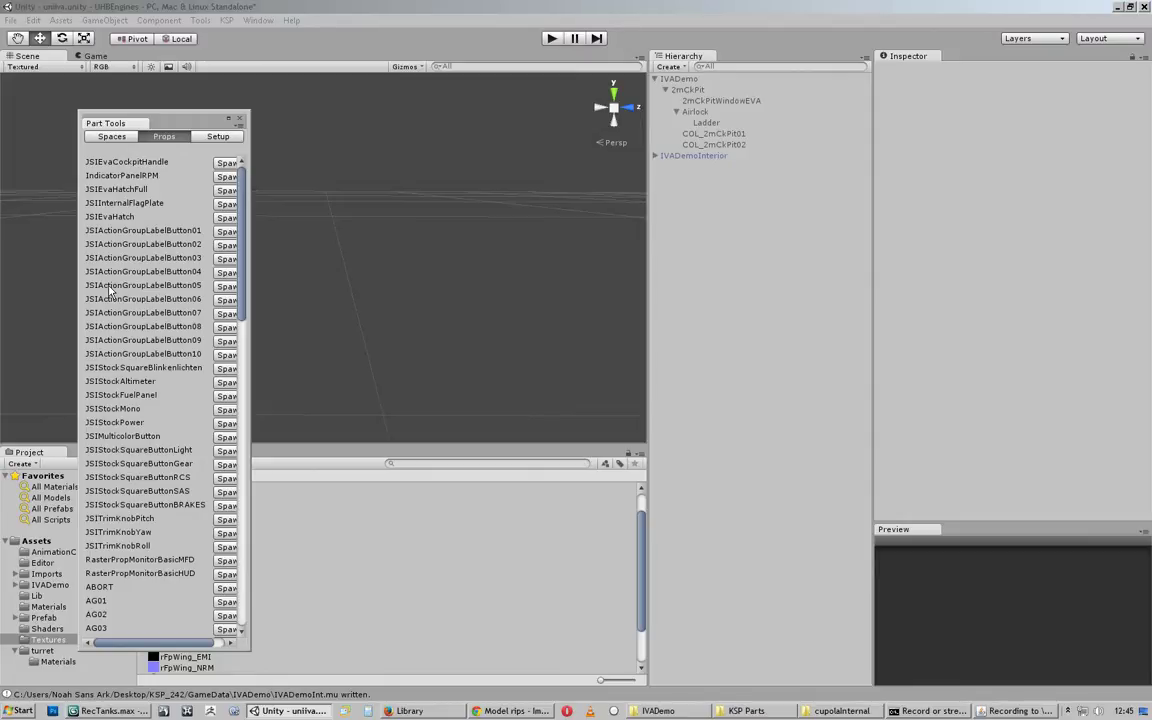
pyautogui.moveTo(159, 124); pyautogui.dragTo(163, 117)
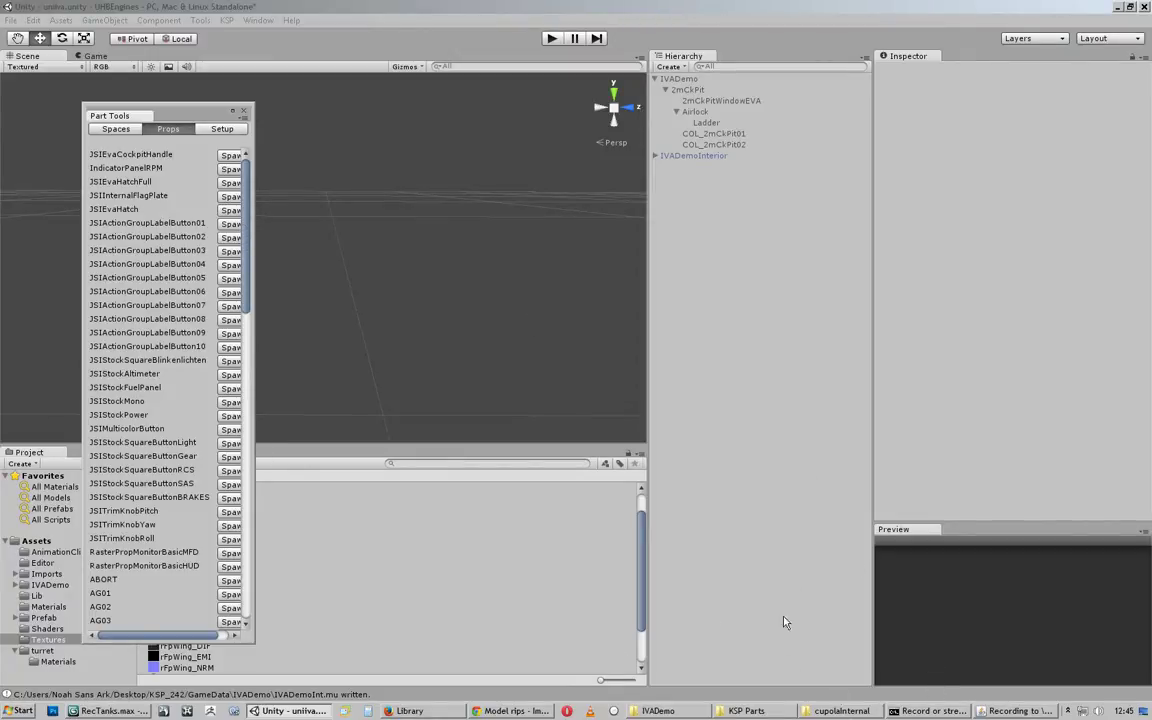
pyautogui.click(670, 711)
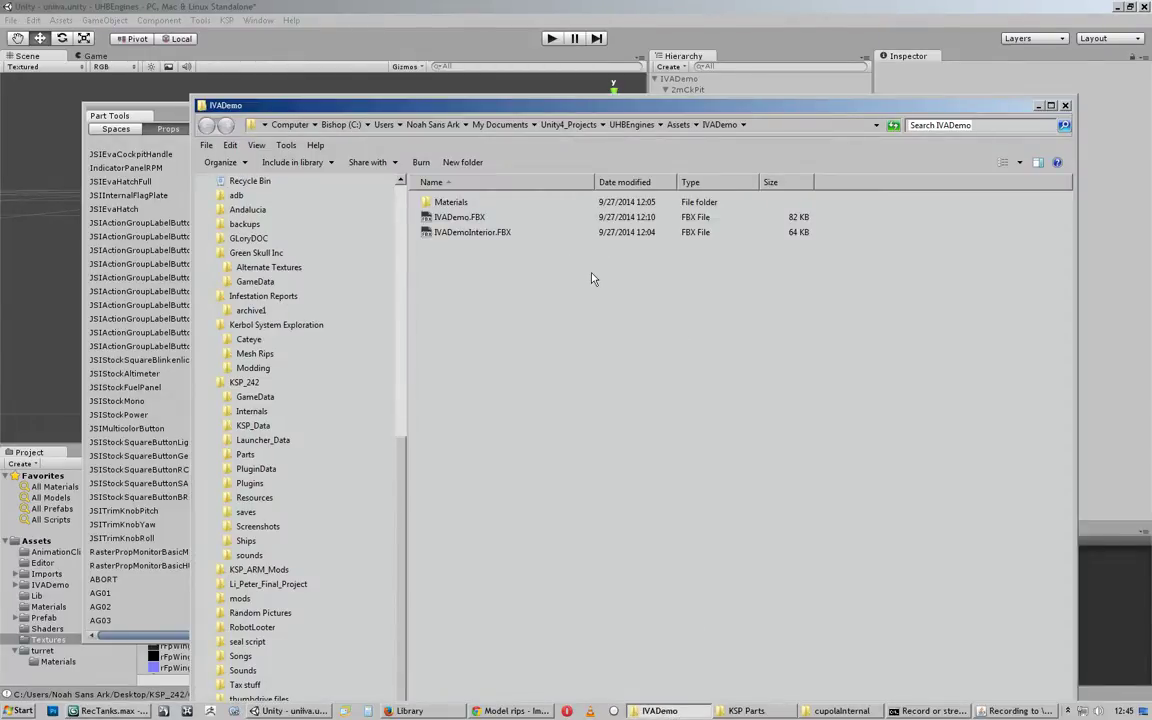
# Close the IVADemo window and select rectCkPit.cfg in GameData > RetroFuture > Command > 2m1xCockpit.
pyautogui.click(1066, 106)
pyautogui.click(800, 711)
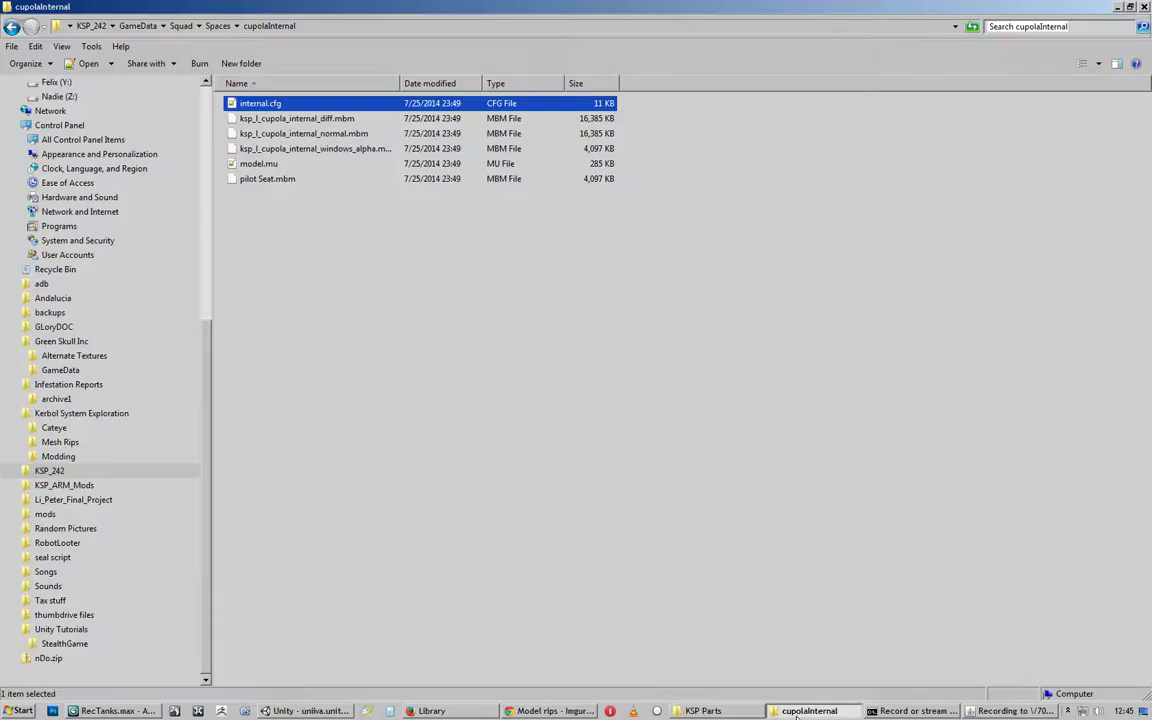
pyautogui.click(138, 25)
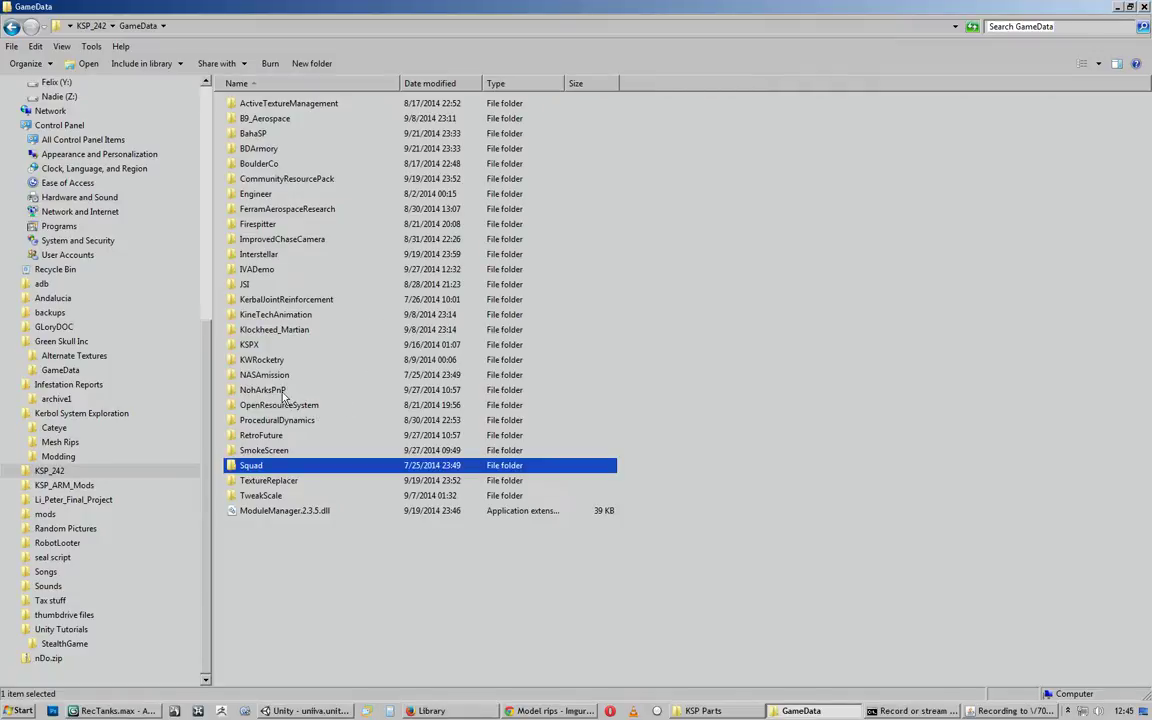
pyautogui.doubleClick(276, 435)
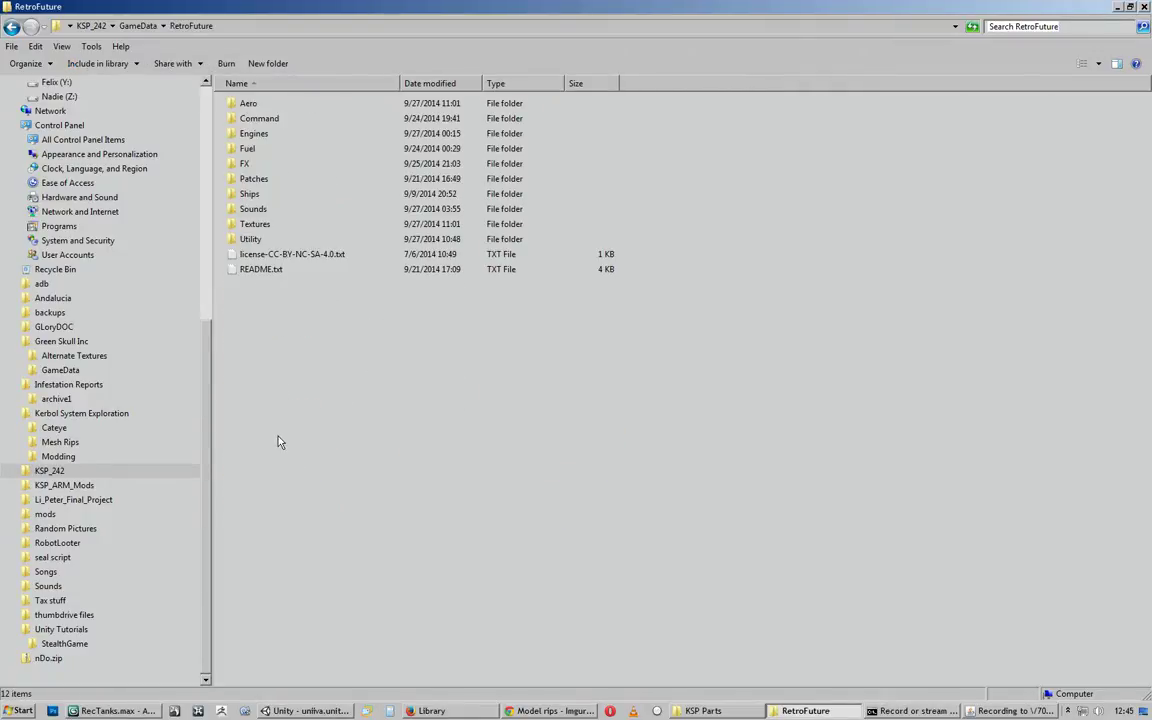
pyautogui.doubleClick(250, 118)
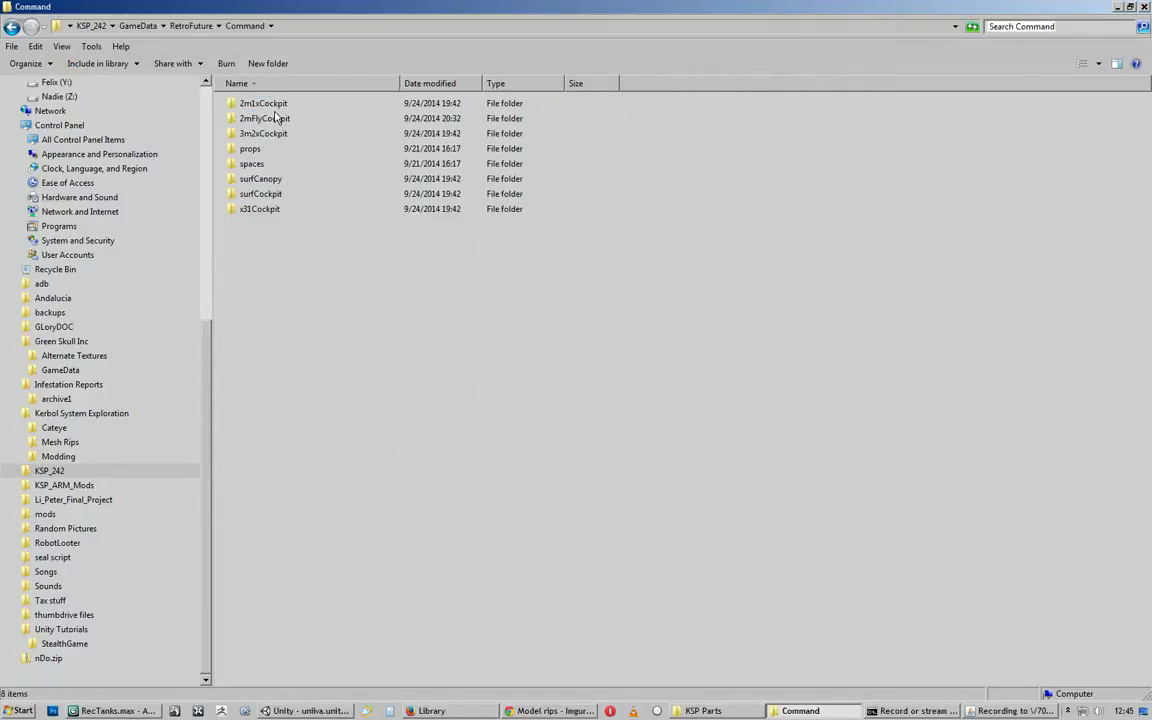
pyautogui.doubleClick(280, 105)
pyautogui.click(268, 115)
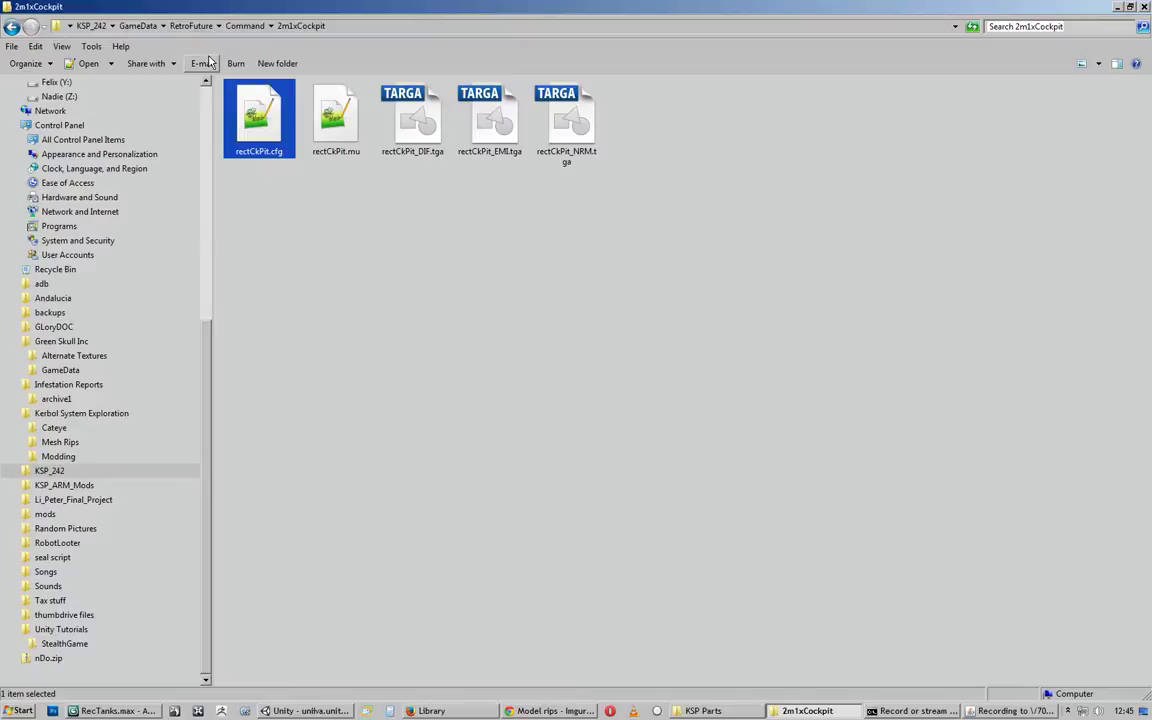
# Paste the copied rectCkPit.cfg into the GameData IVADemo folder.
pyautogui.click(138, 26)
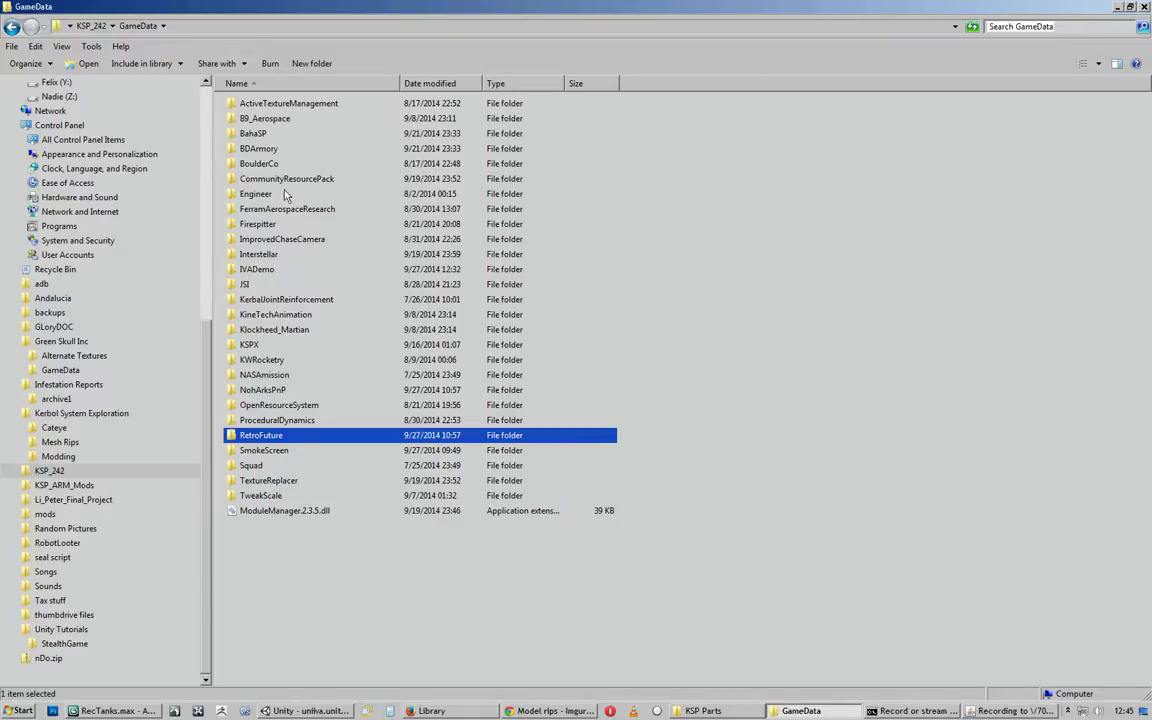
pyautogui.doubleClick(272, 269)
pyautogui.hotkey('ctrl', 'v')
# Rename the pasted copy to IVADemoExt.cfg and open it in Notepad++.
pyautogui.click(386, 357)
pyautogui.click(255, 149)
pyautogui.press('F2')
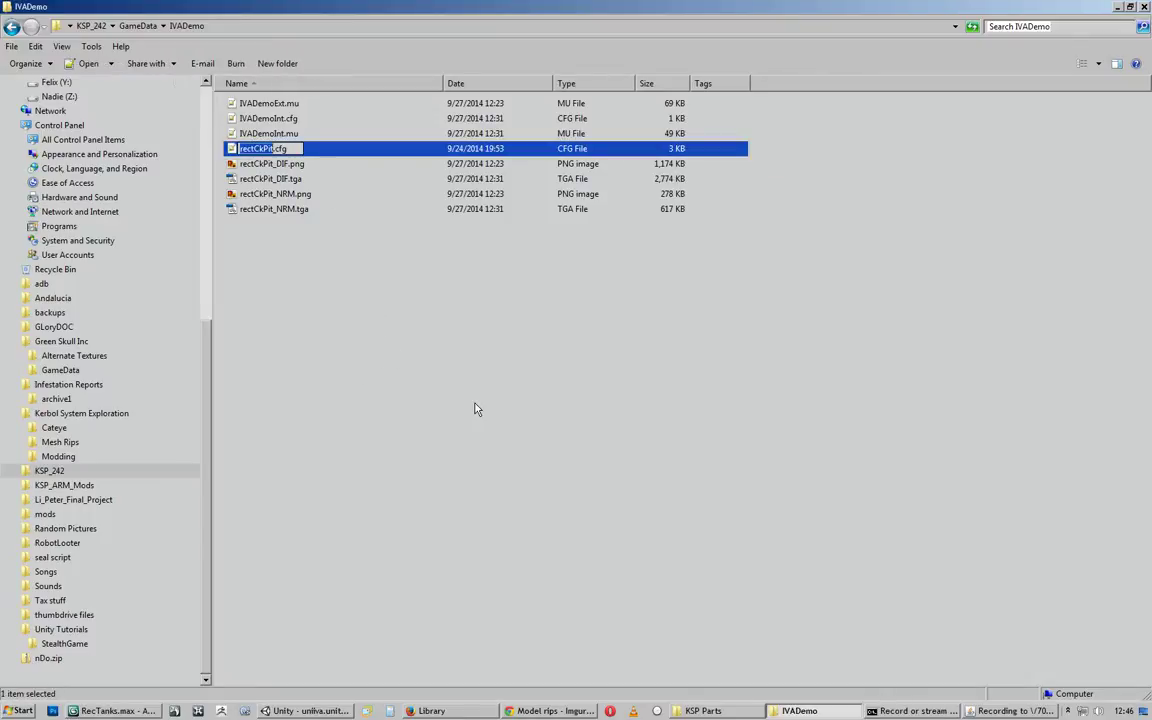
pyautogui.write('IVADemoExt')
pyautogui.press('Return')
pyautogui.press('Return')
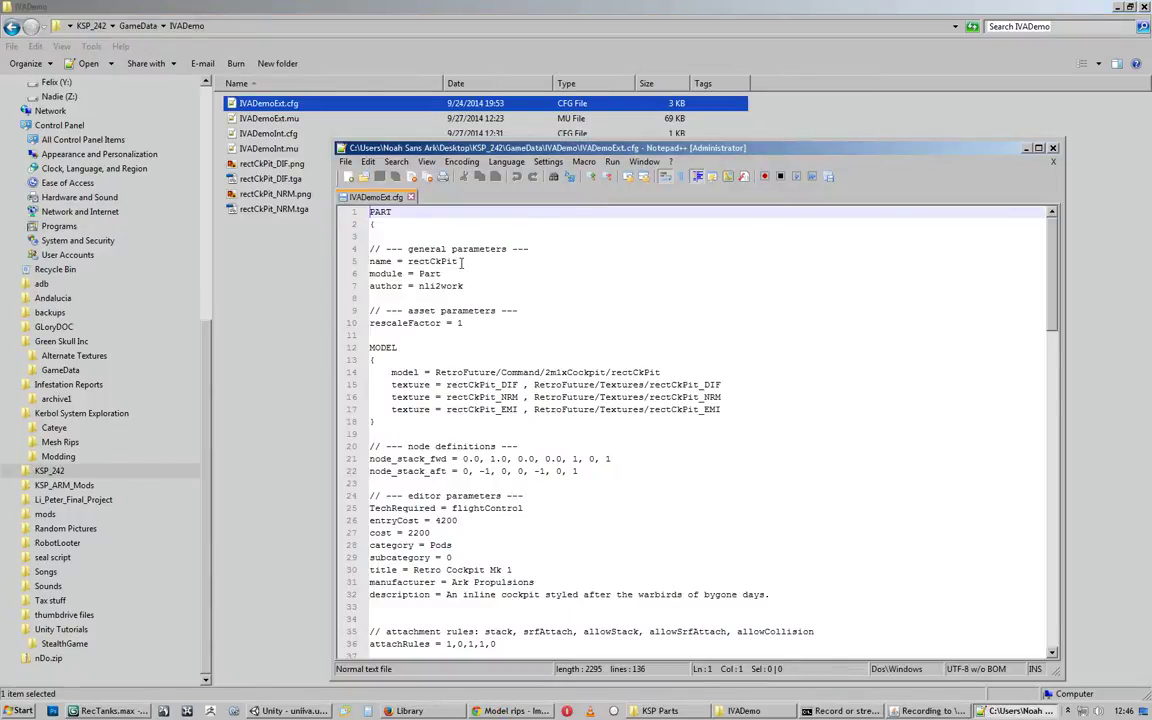
# Change the part name to IVADemoExt and the model path to IVADemo/IVADemoExt.
pyautogui.moveTo(459, 262); pyautogui.dragTo(409, 261)
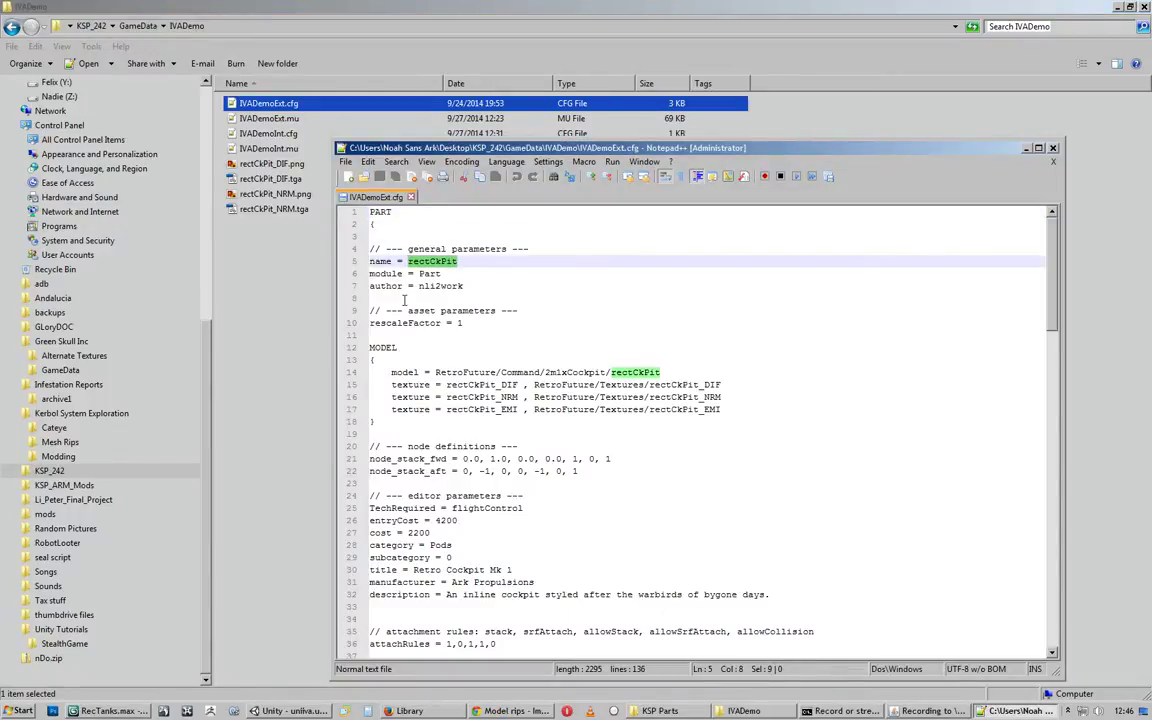
pyautogui.write('IV')
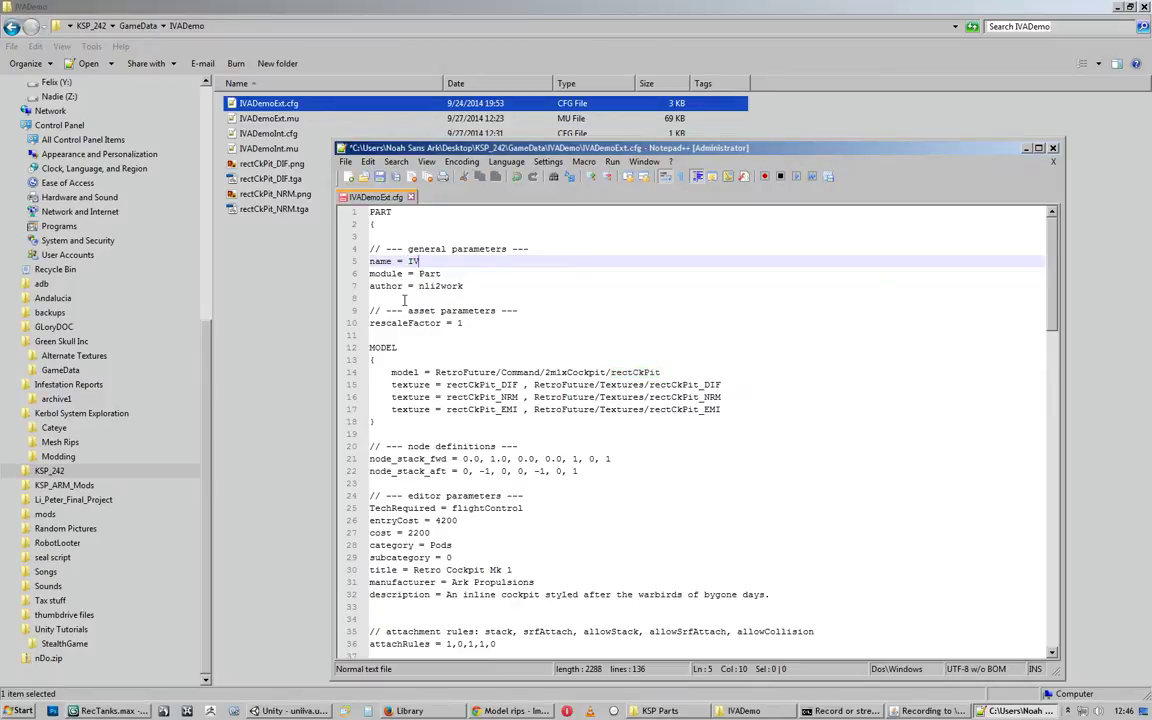
pyautogui.write('ADemoExt')
pyautogui.moveTo(436, 372); pyautogui.dragTo(597, 377)
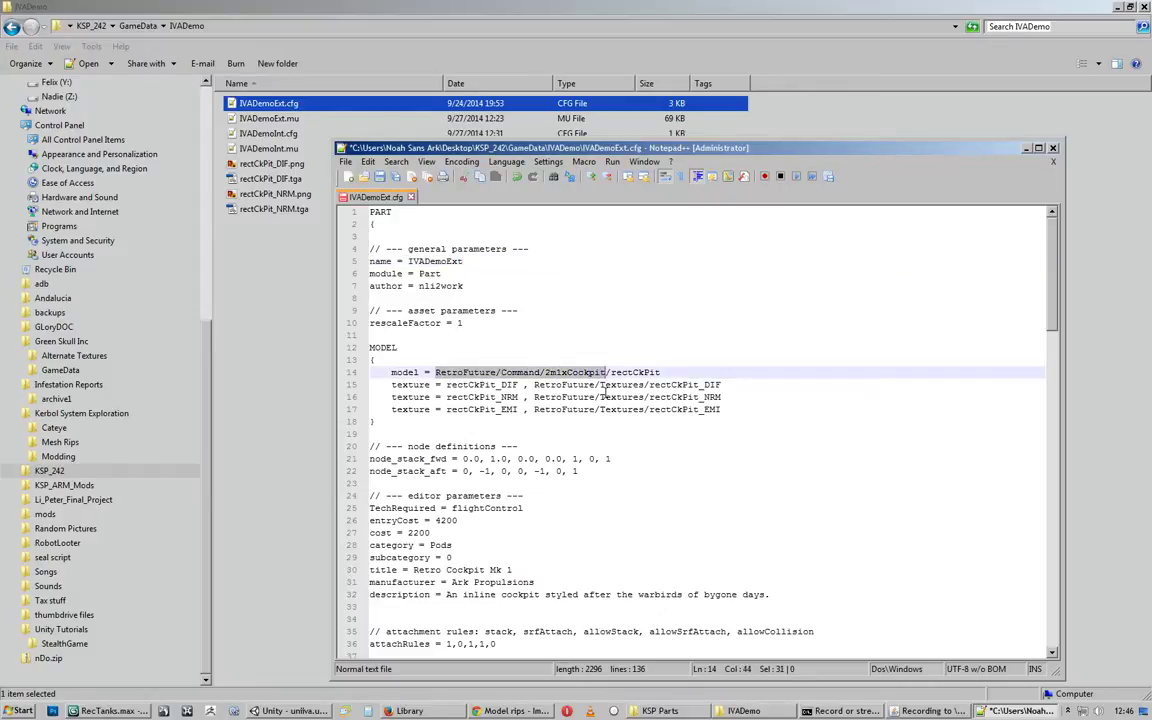
pyautogui.press('BackSpace')
pyautogui.write('IVADemop')
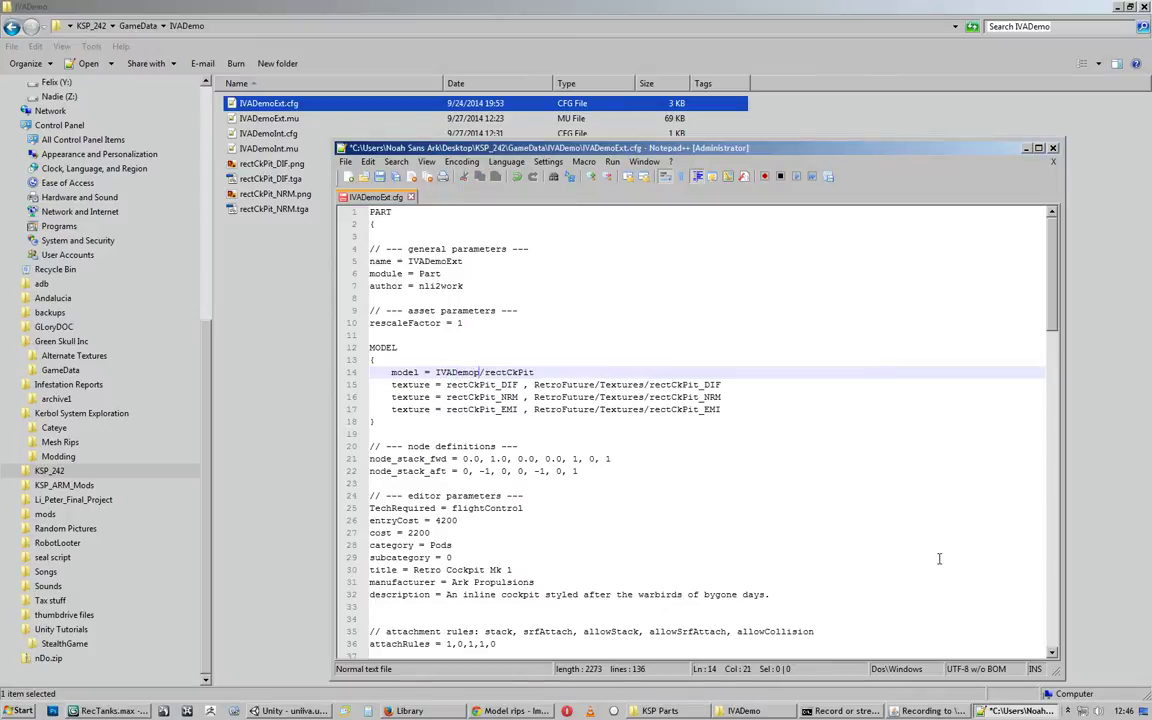
pyautogui.press('BackSpace')
pyautogui.press('BackSpace')
pyautogui.press('BackSpace')
pyautogui.press('BackSpace')
pyautogui.press('BackSpace')
pyautogui.press('BackSpace')
pyautogui.press('BackSpace')
pyautogui.press('BackSpace')
pyautogui.press('BackSpace')
# Delete the three texture lines from the MODEL block and bring the forum browser forward.
pyautogui.moveTo(749, 409); pyautogui.dragTo(357, 388)
pyautogui.press('Delete')
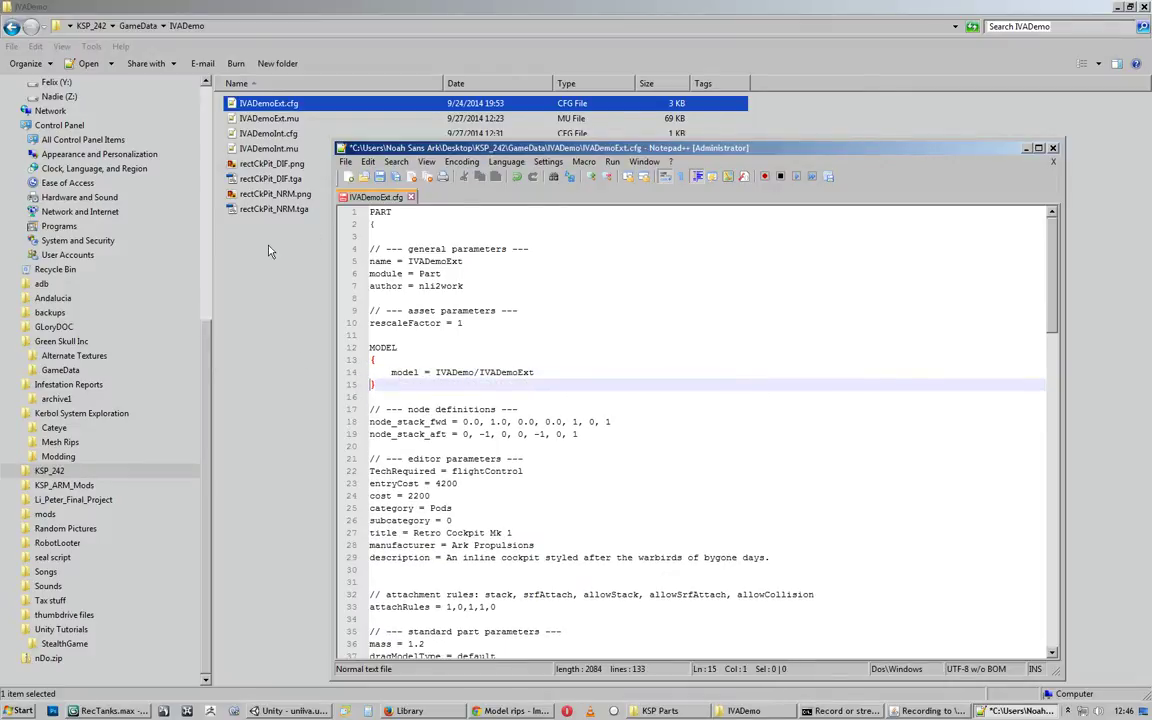
pyautogui.moveTo(481, 150); pyautogui.dragTo(341, 26)
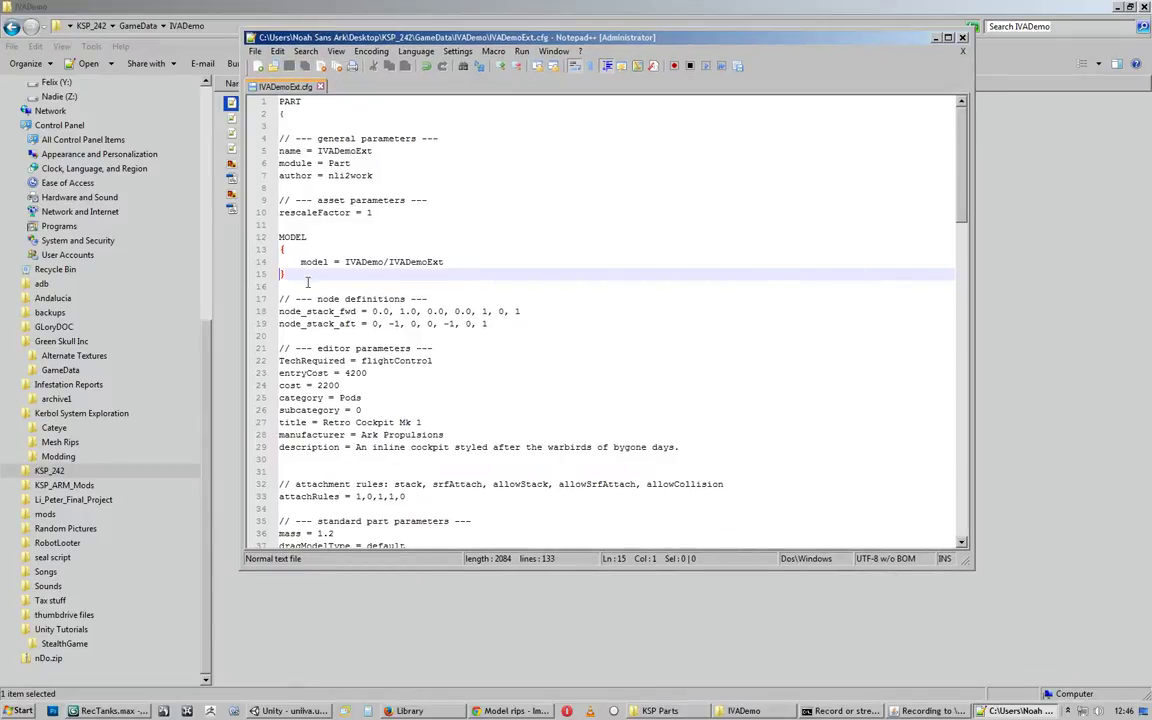
pyautogui.click(264, 239)
pyautogui.click(301, 273)
pyautogui.click(515, 711)
# Scroll through the New Mod Development Links Compilation thread's list of modding tools and back up.
pyautogui.click(330, 9)
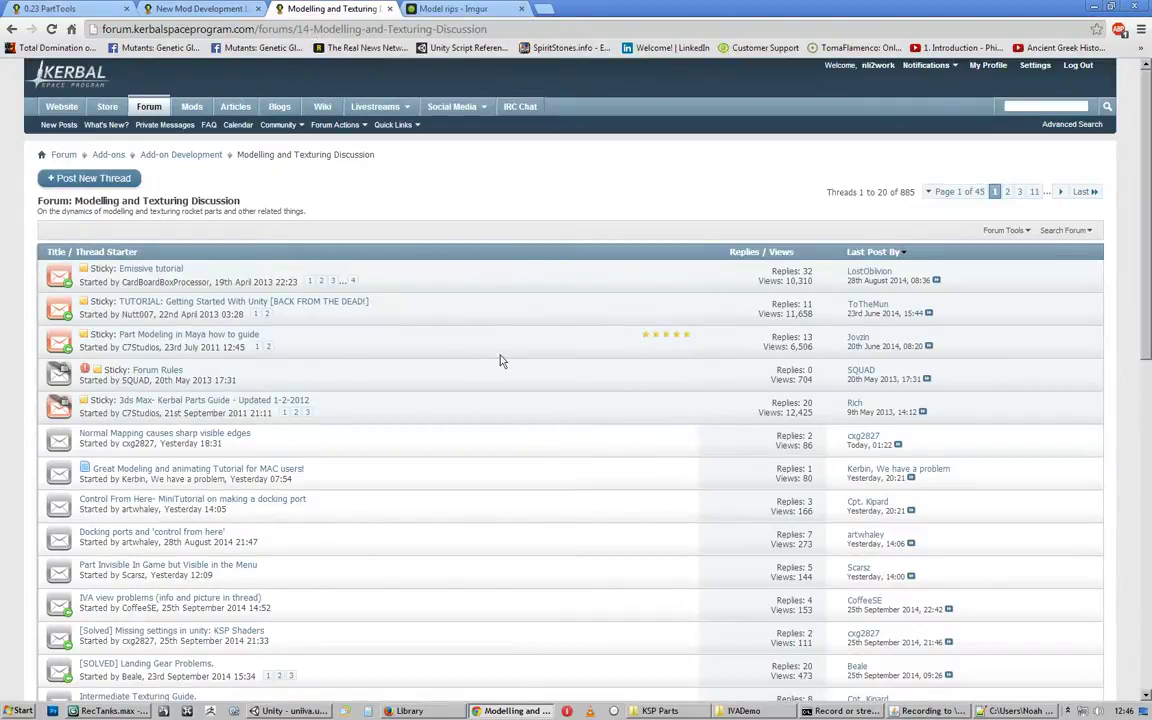
pyautogui.hotkey('ctrl', 'shift', 'Tab')
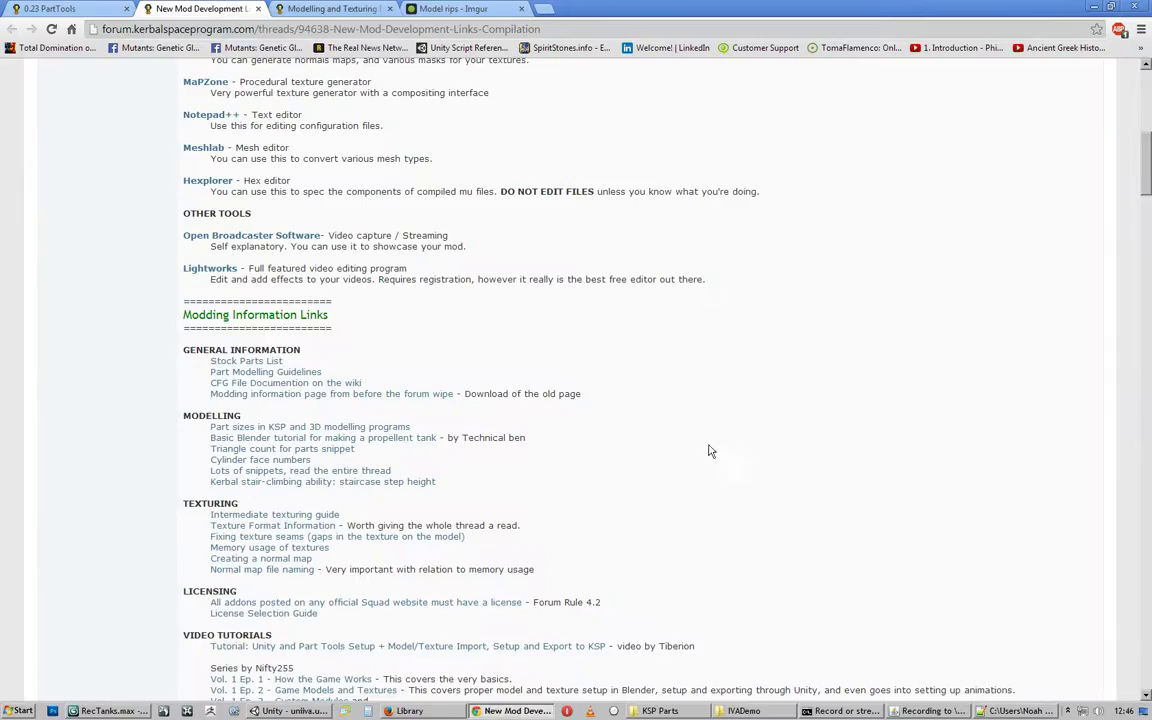
pyautogui.scroll(6, 820, 337)
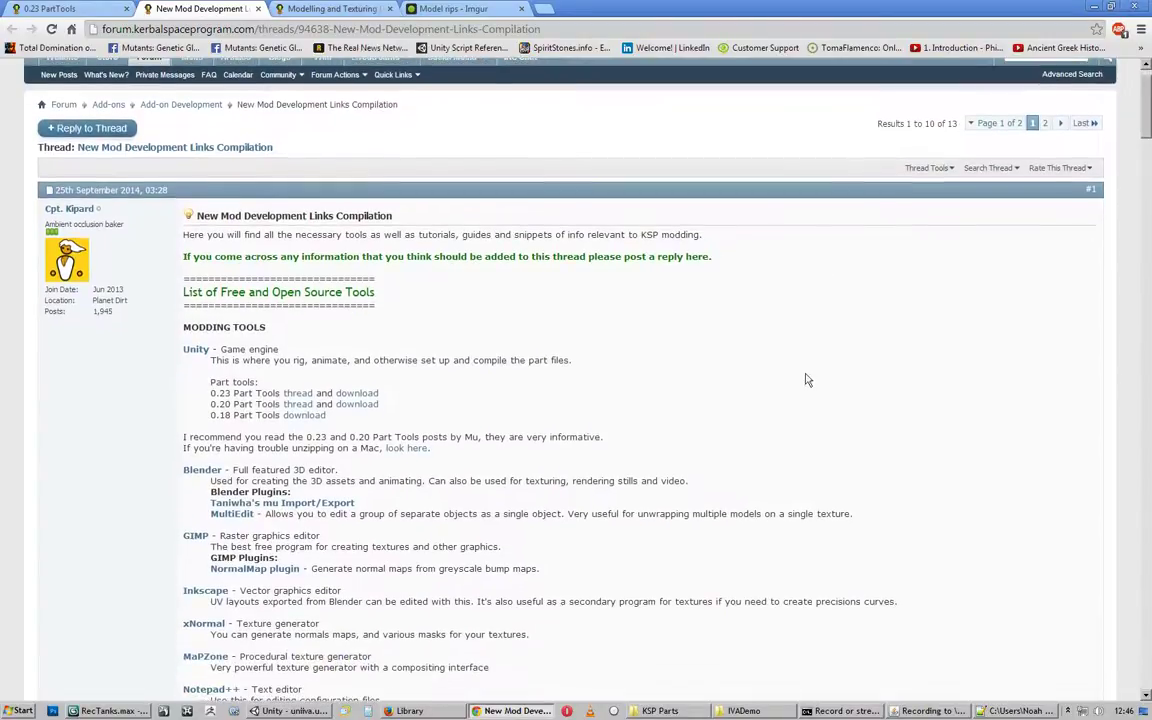
pyautogui.scroll(-1, 811, 380)
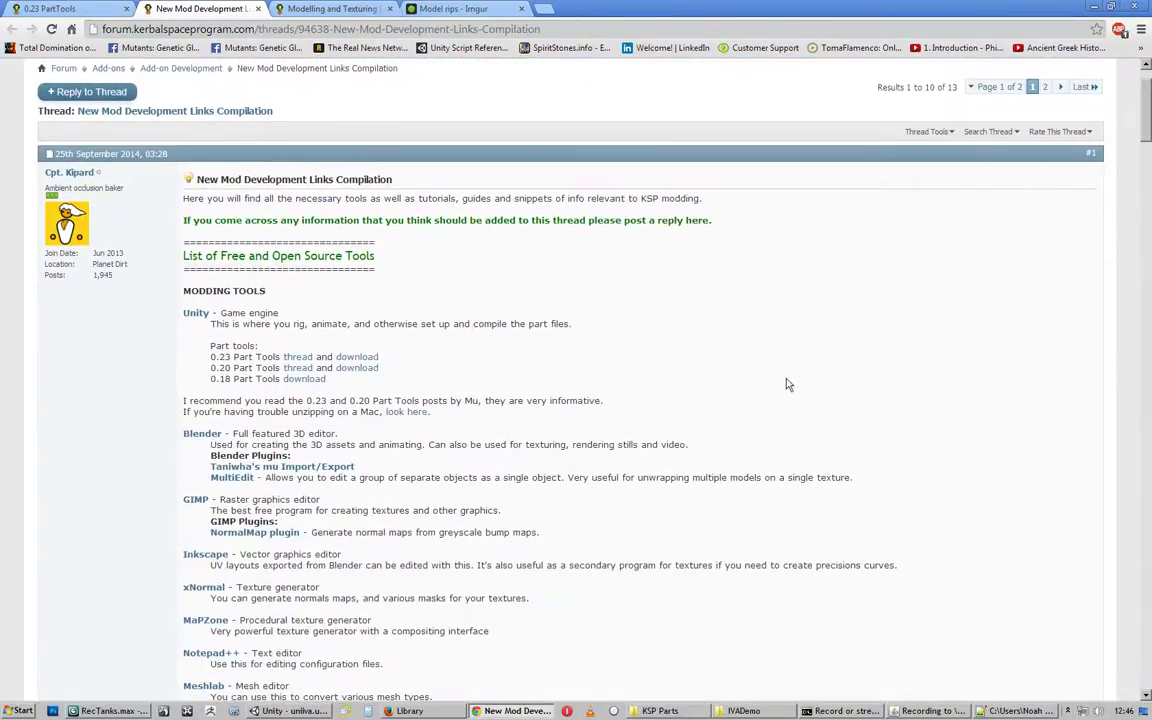
pyautogui.scroll(-20, 793, 375)
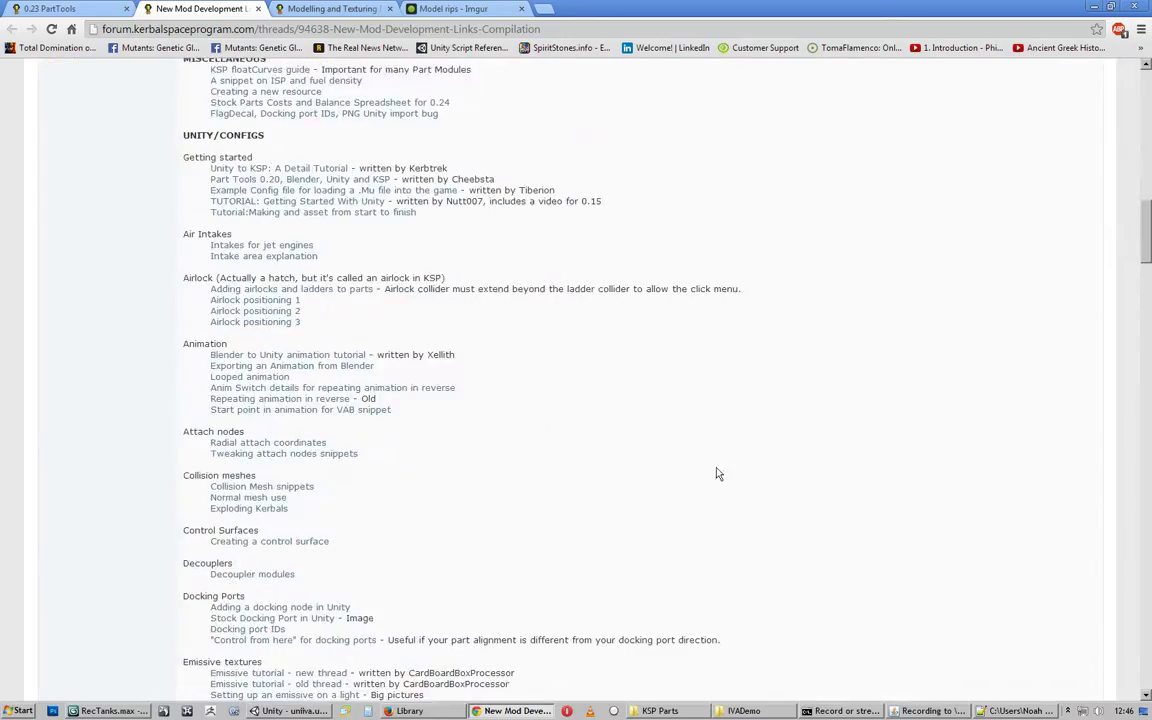
pyautogui.scroll(-8, 758, 527)
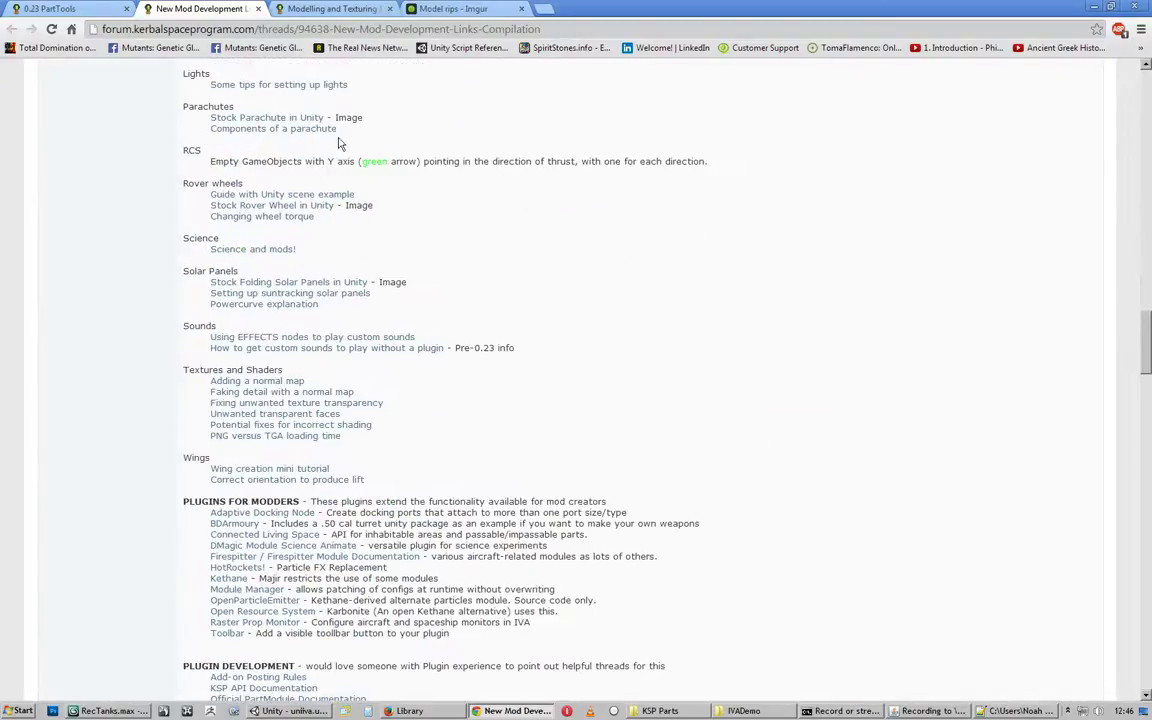
pyautogui.scroll(-7, 228, 270)
pyautogui.scroll(12, 211, 327)
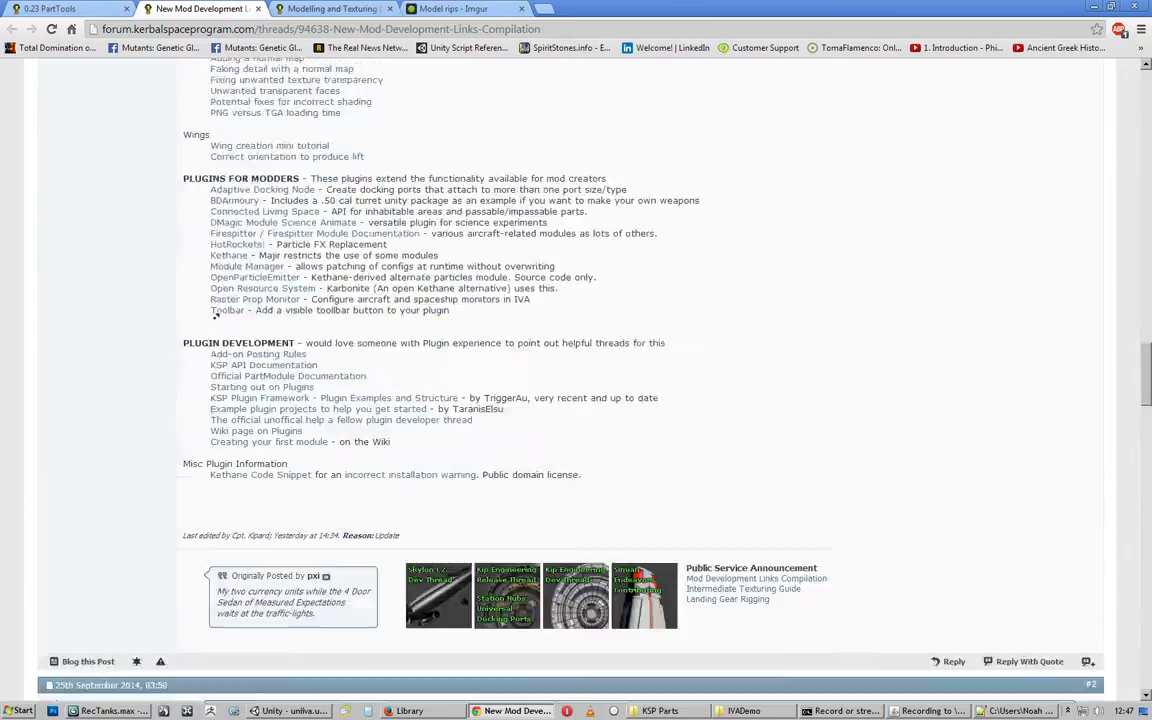
pyautogui.scroll(7, 211, 327)
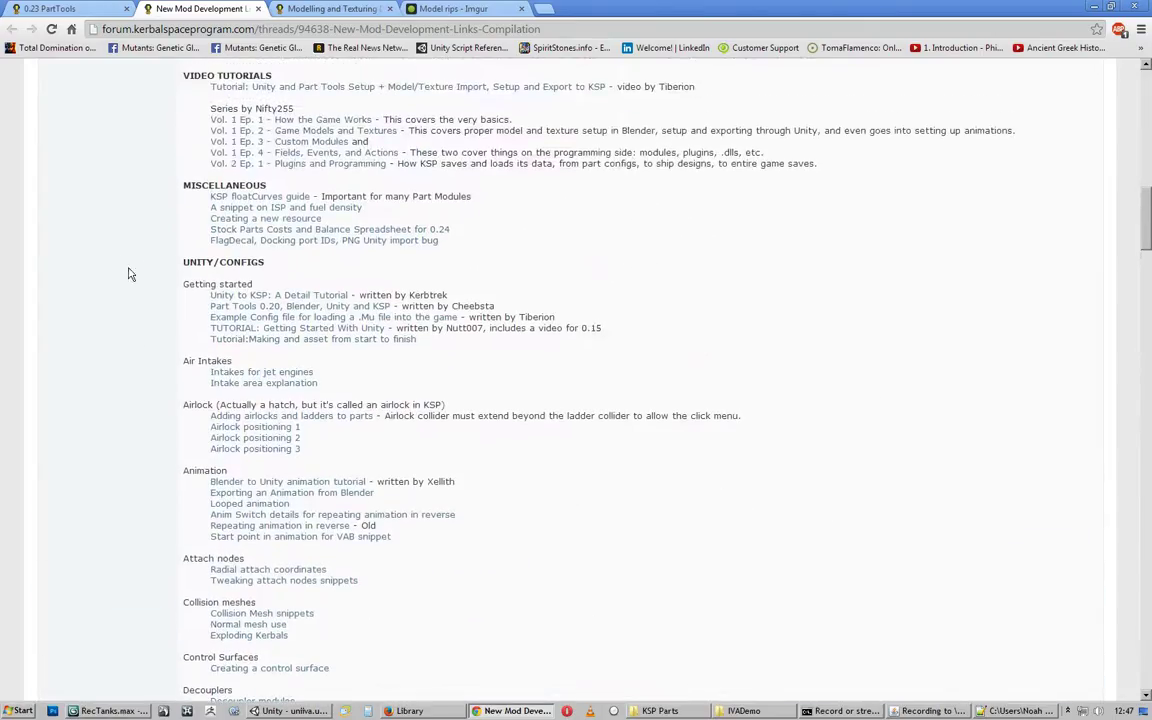
pyautogui.scroll(-3, 128, 265)
pyautogui.scroll(-4, 95, 435)
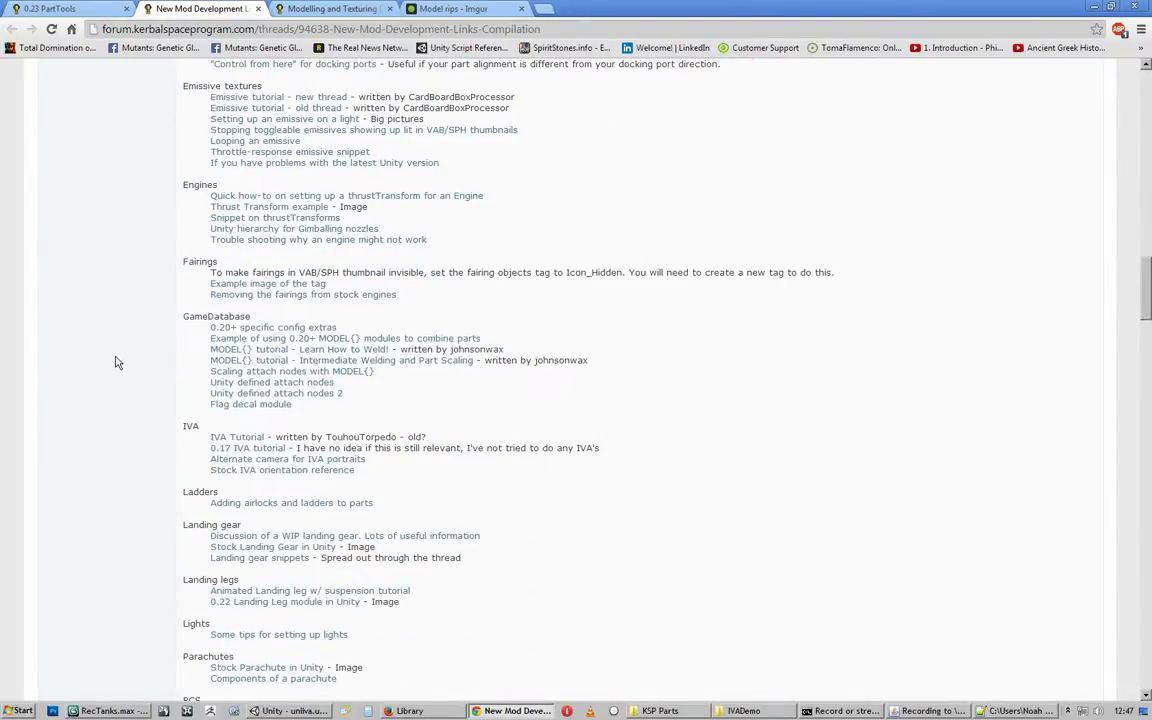
pyautogui.scroll(-3, 90, 380)
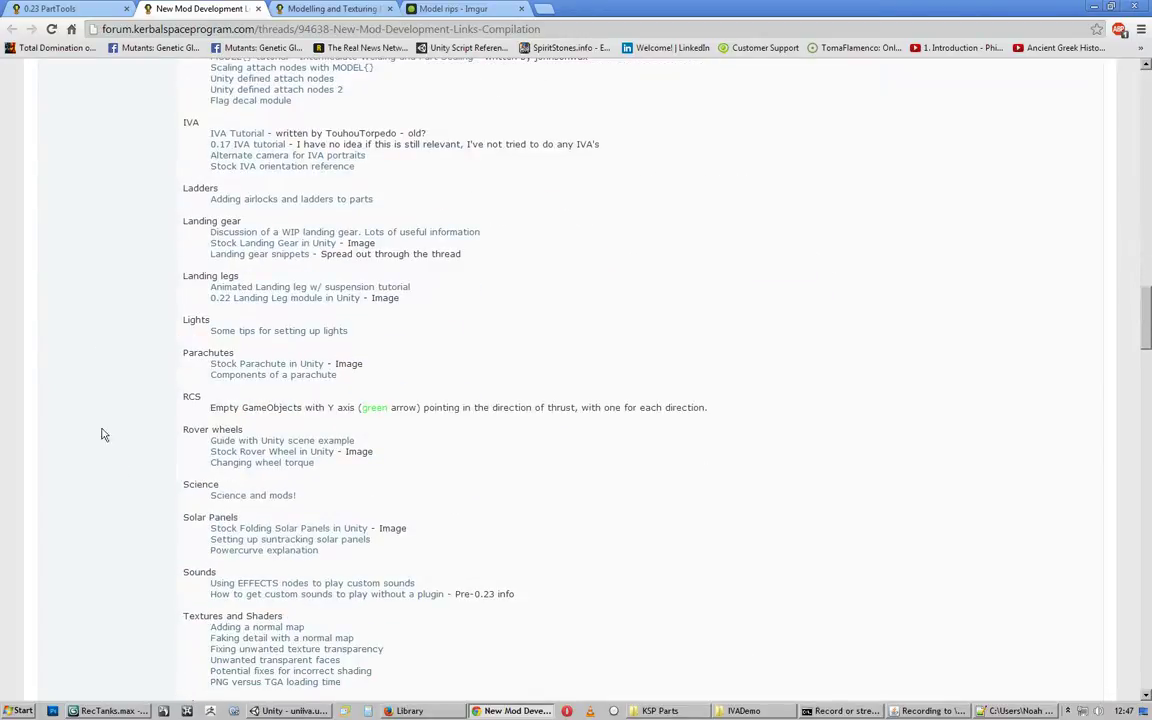
pyautogui.scroll(-1, 105, 420)
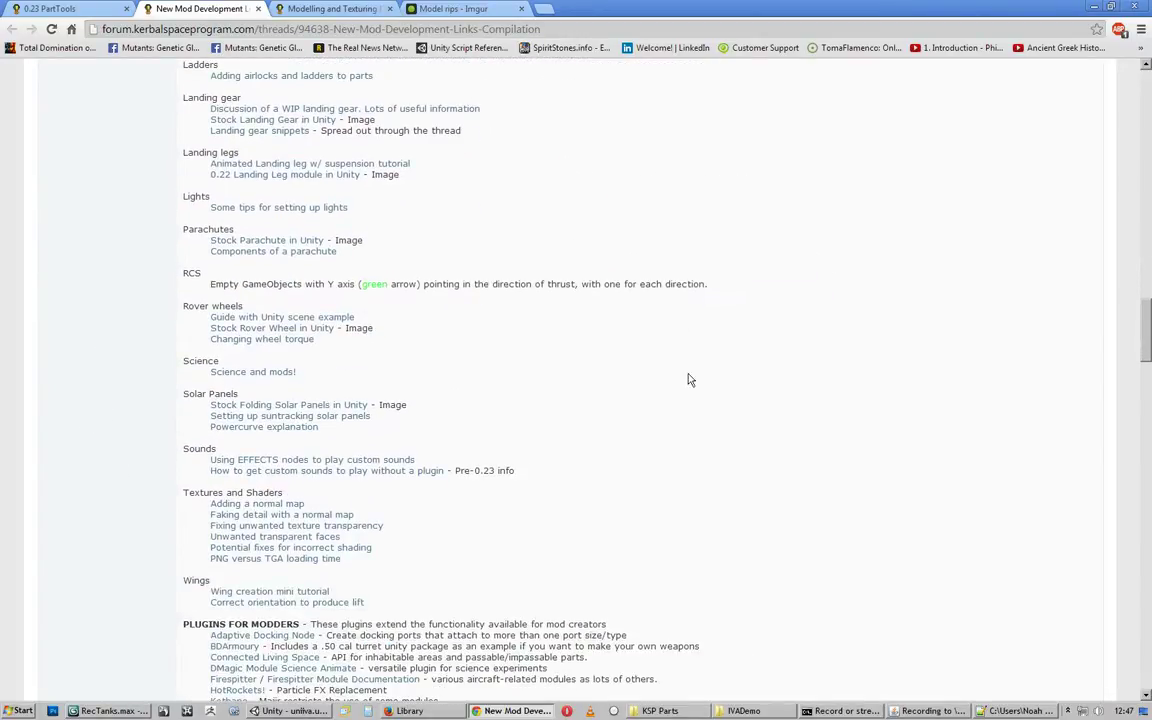
pyautogui.moveTo(1145, 348); pyautogui.dragTo(1092, 375)
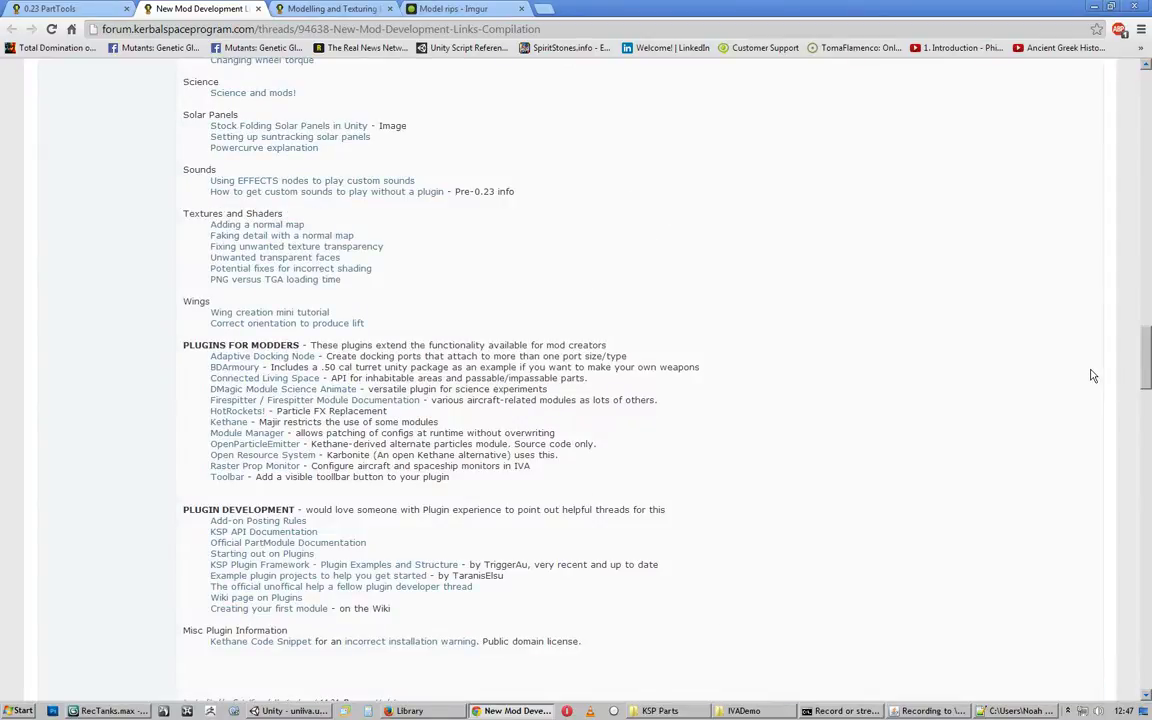
pyautogui.moveTo(1092, 374); pyautogui.dragTo(1092, 371)
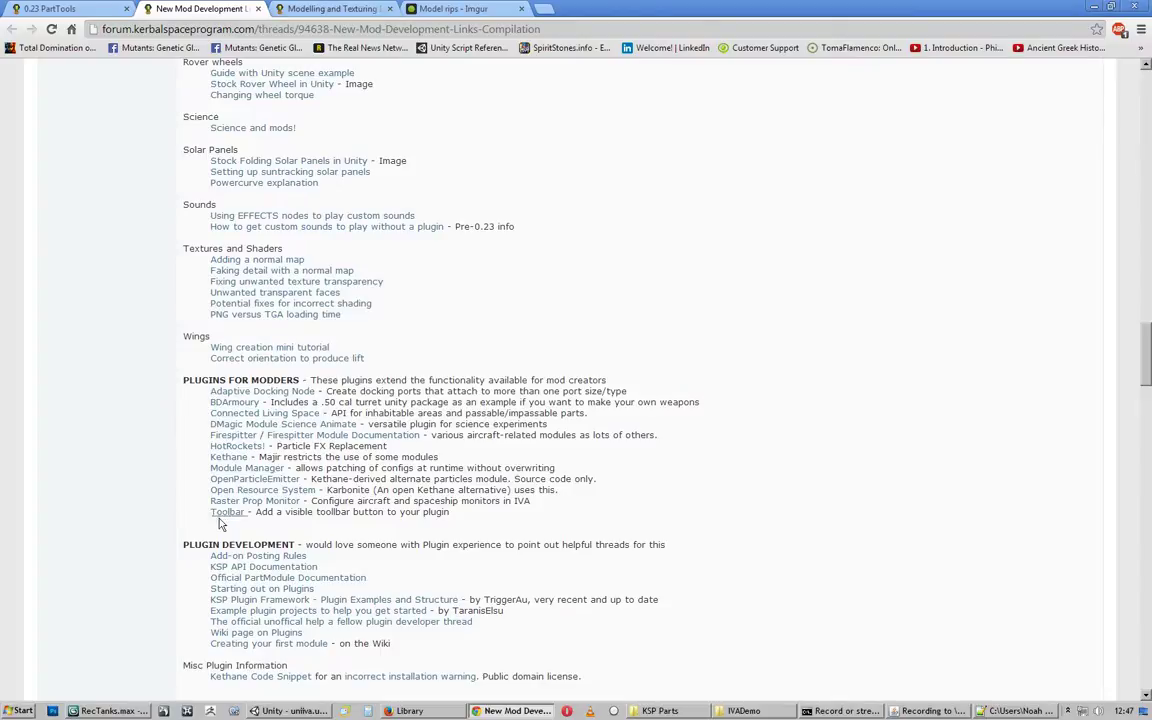
pyautogui.scroll(1, 162, 489)
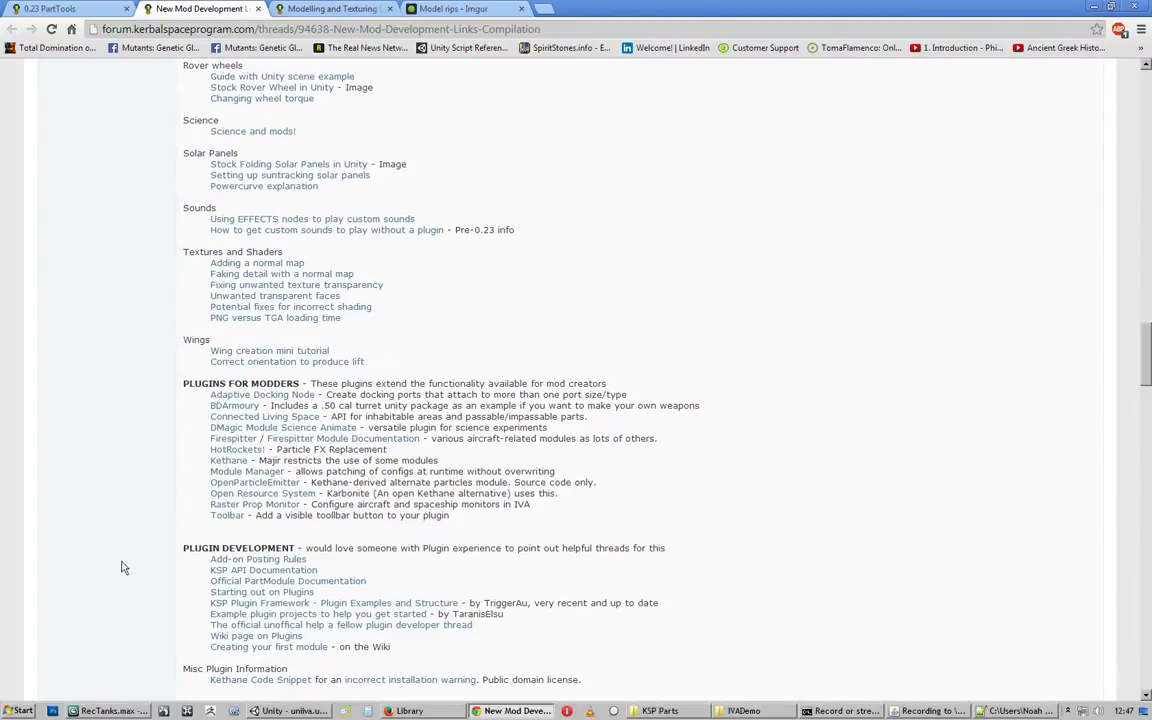
pyautogui.scroll(1, 142, 543)
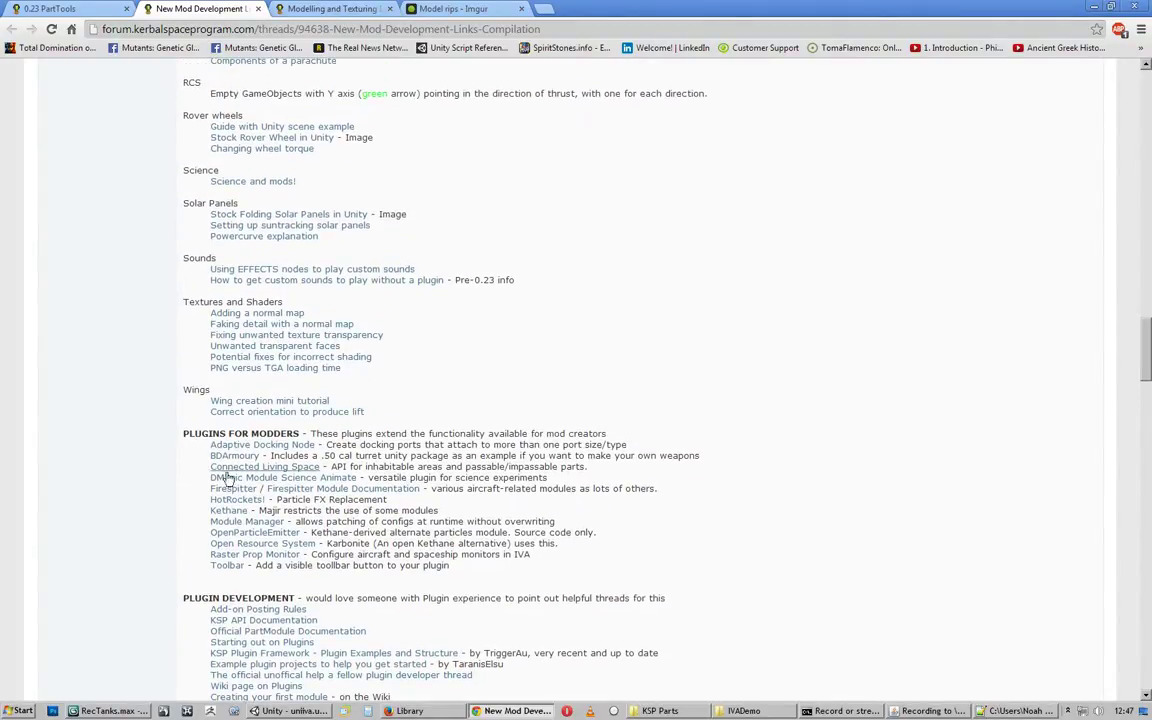
pyautogui.scroll(6, 136, 543)
pyautogui.scroll(10, 283, 85)
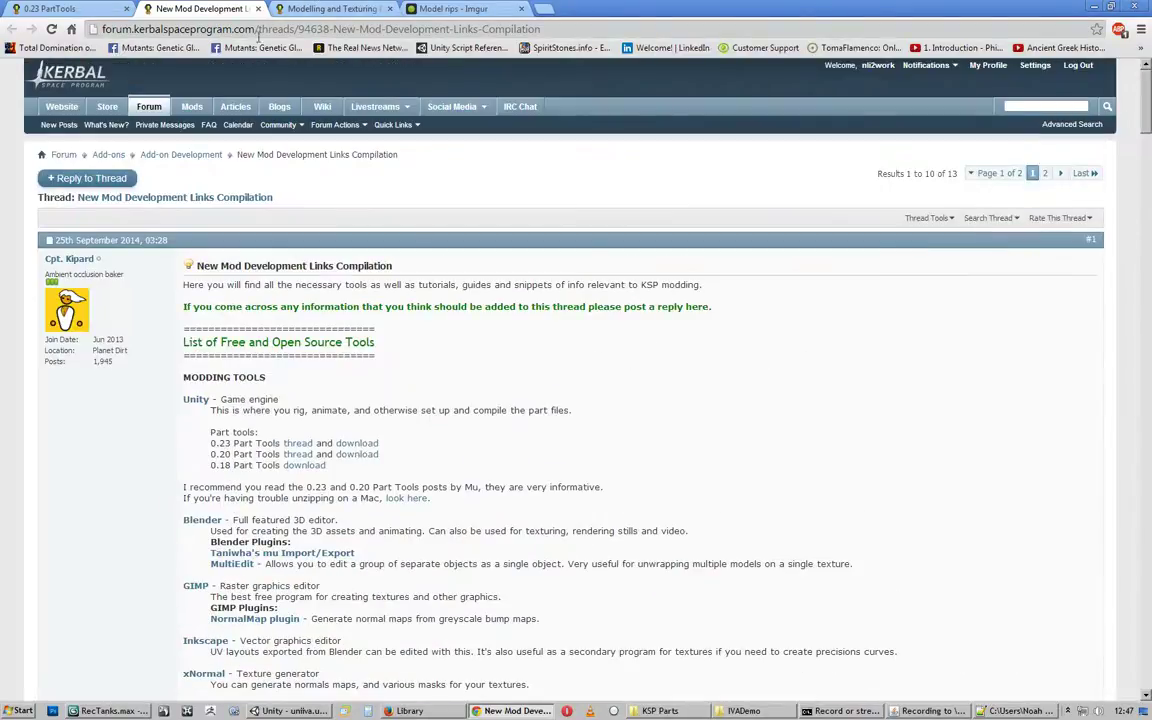
pyautogui.scroll(-3, 269, 62)
pyautogui.moveTo(392, 117); pyautogui.dragTo(196, 112)
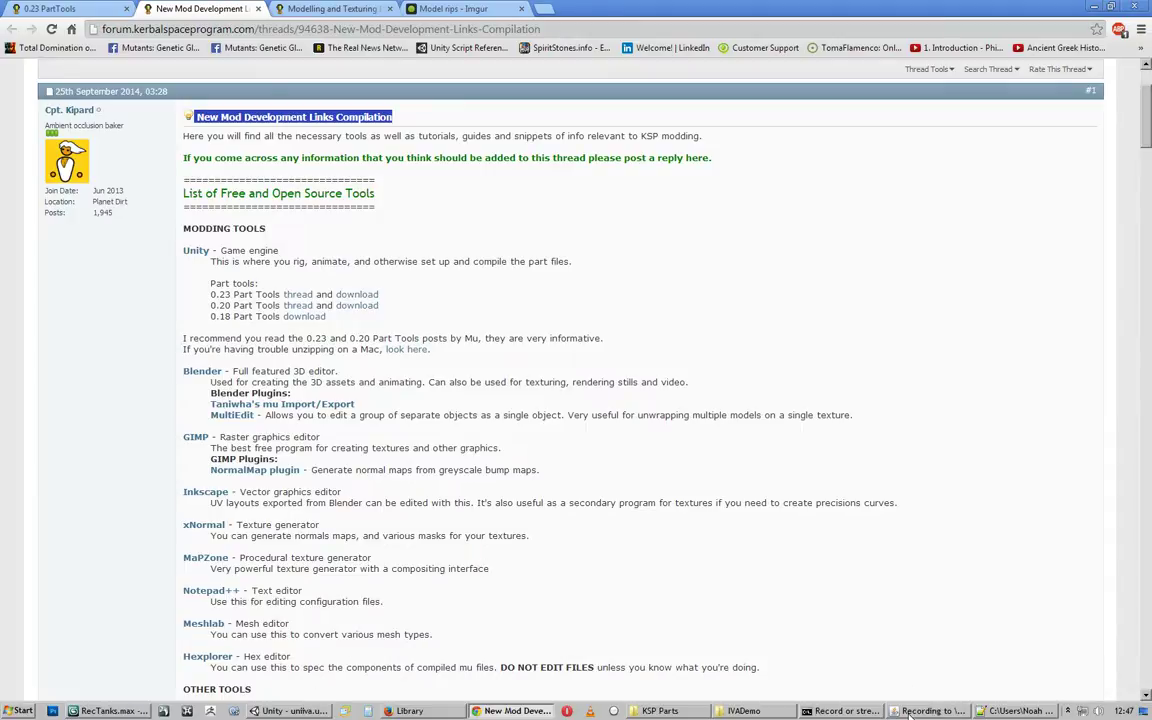
# Change the part title to IVA DEMO and delete the description text.
pyautogui.click(986, 712)
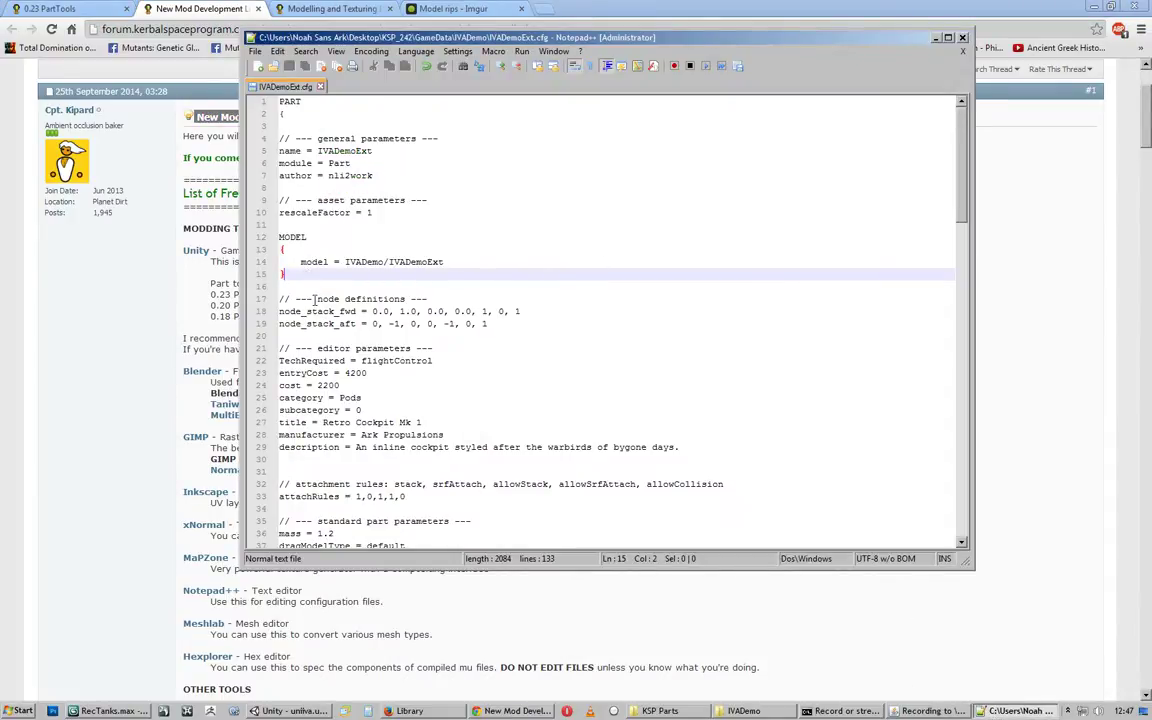
pyautogui.moveTo(488, 324); pyautogui.dragTo(279, 311)
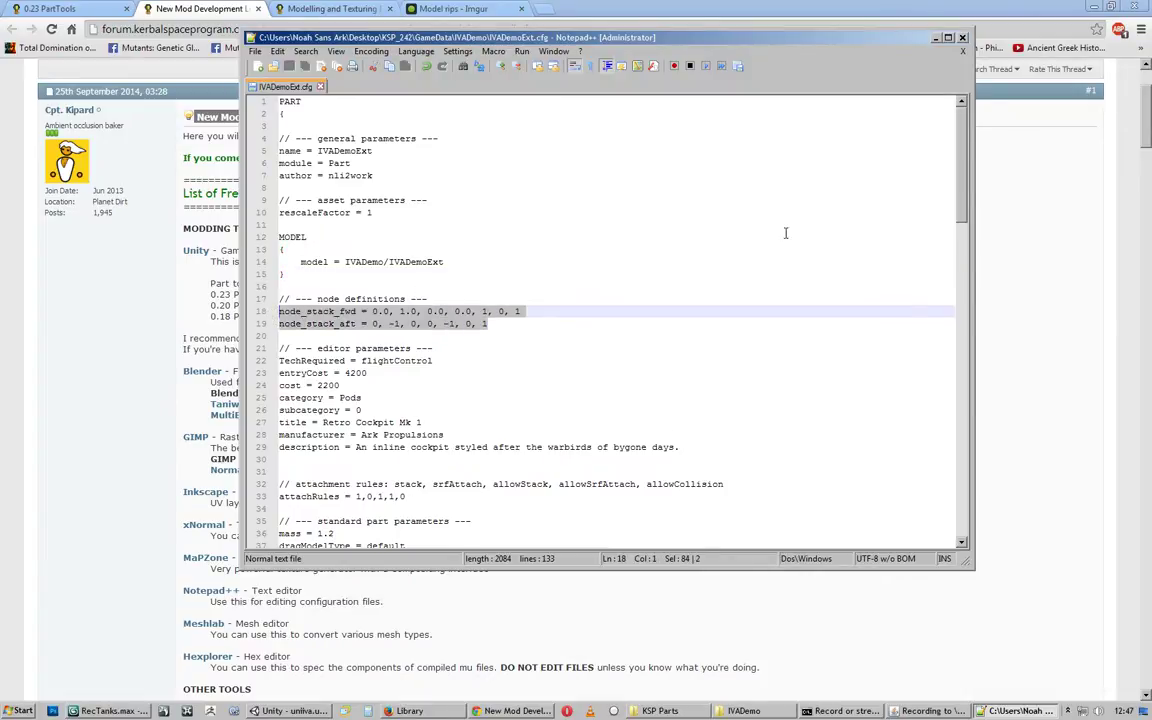
pyautogui.moveTo(971, 567); pyautogui.dragTo(998, 656)
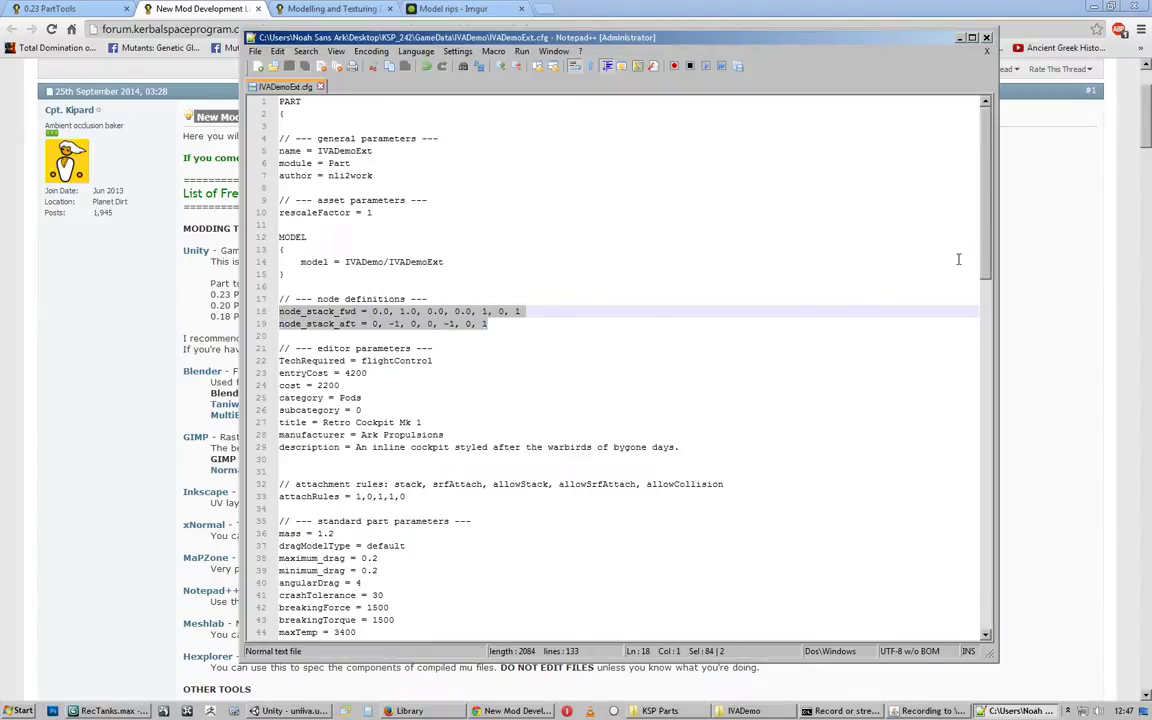
pyautogui.scroll(-3, 942, 260)
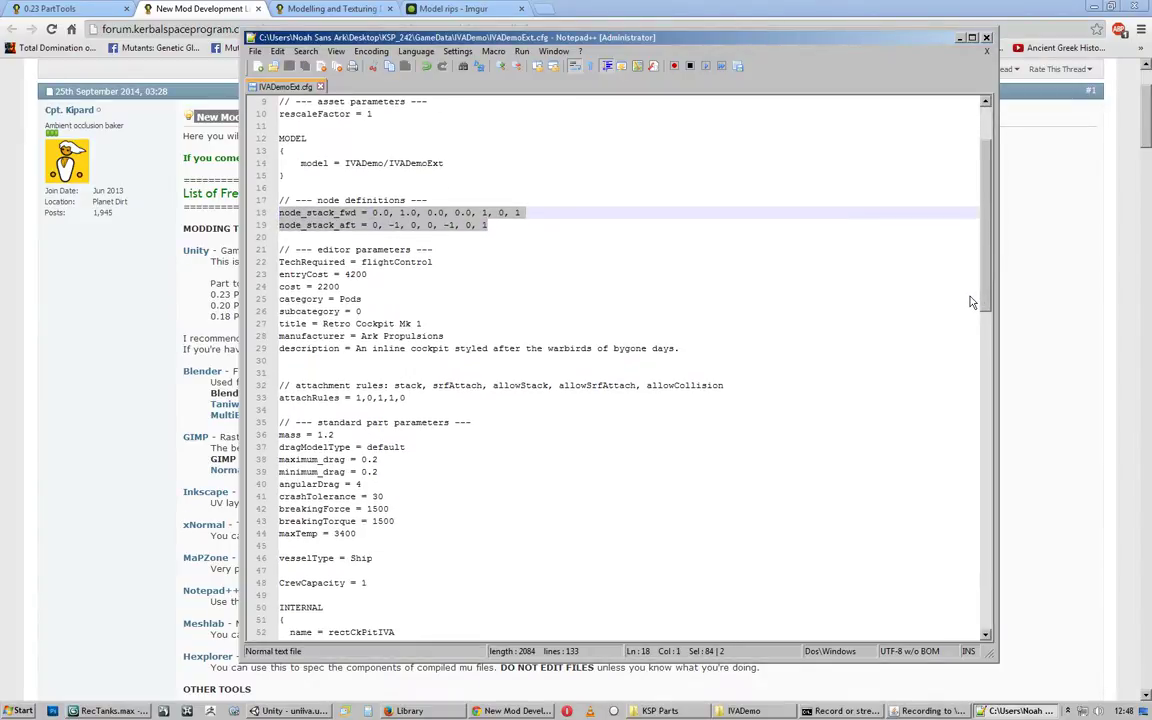
pyautogui.scroll(-1, 970, 302)
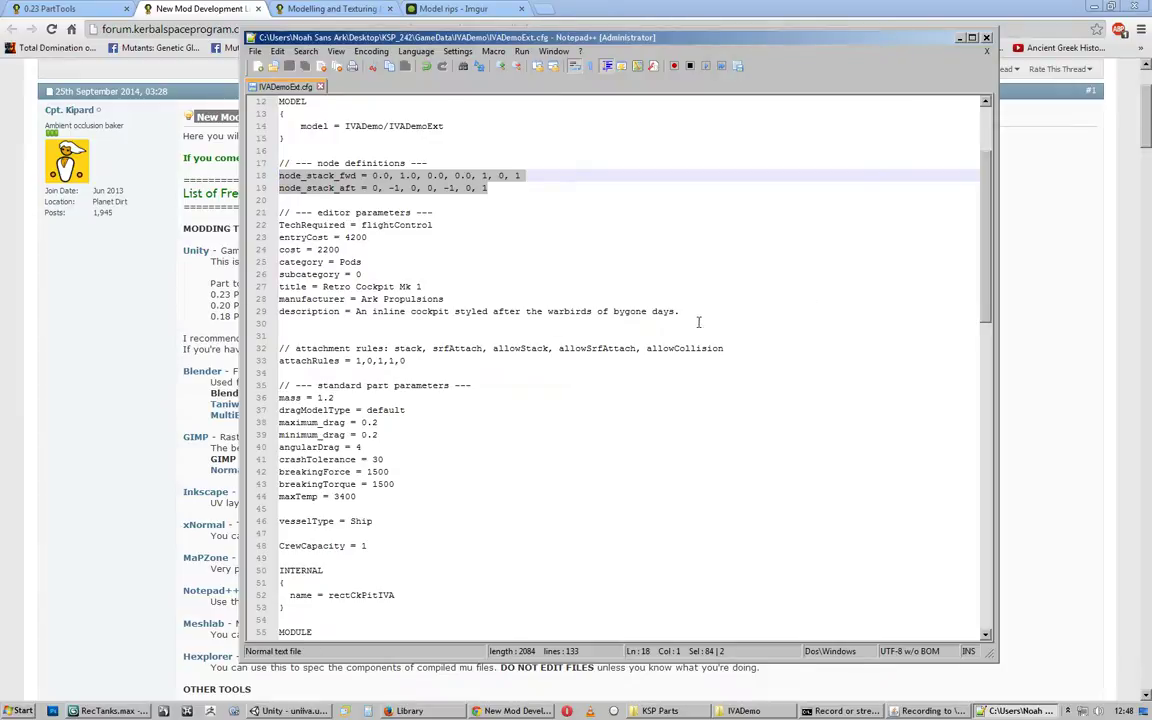
pyautogui.click(408, 298)
pyautogui.moveTo(447, 298); pyautogui.dragTo(361, 298)
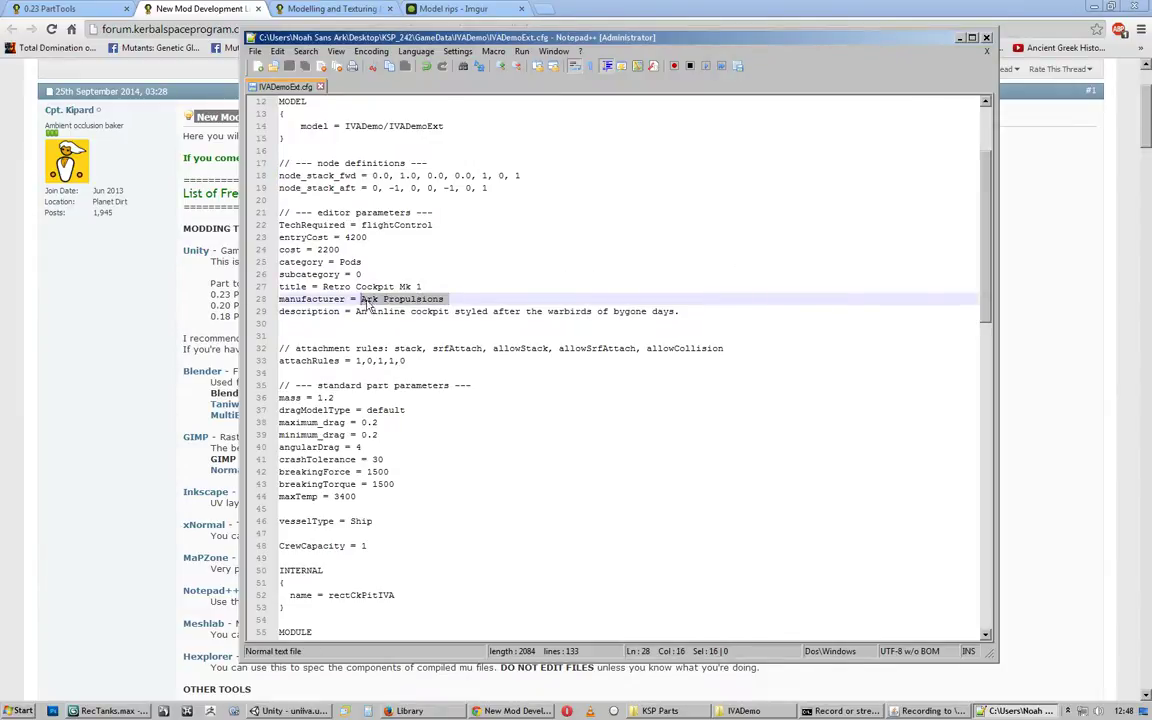
pyautogui.moveTo(445, 286); pyautogui.dragTo(322, 286)
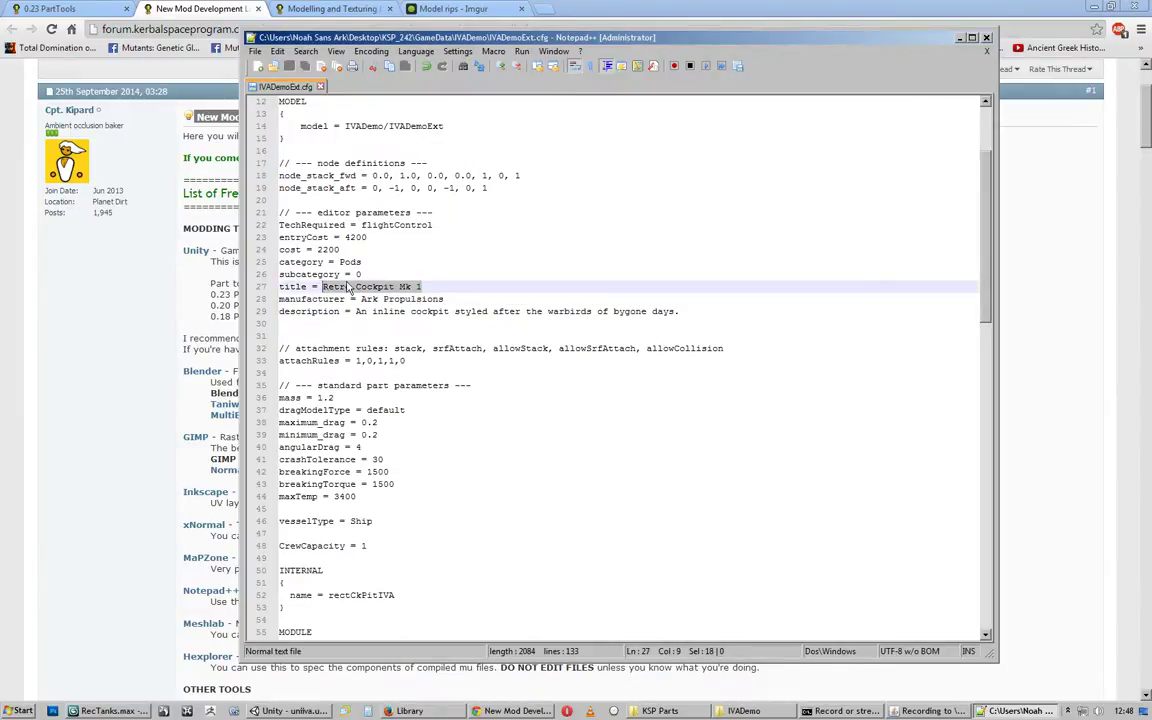
pyautogui.write('IVA DEMO')
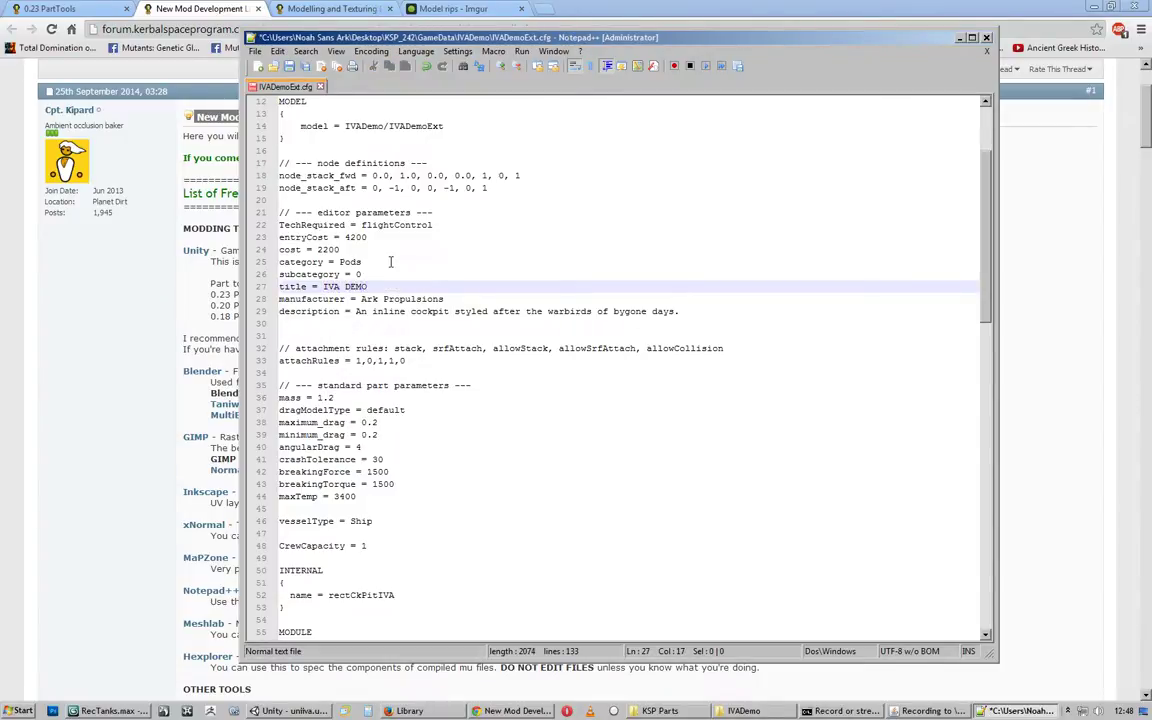
pyautogui.moveTo(679, 311); pyautogui.dragTo(354, 311)
pyautogui.press('Delete')
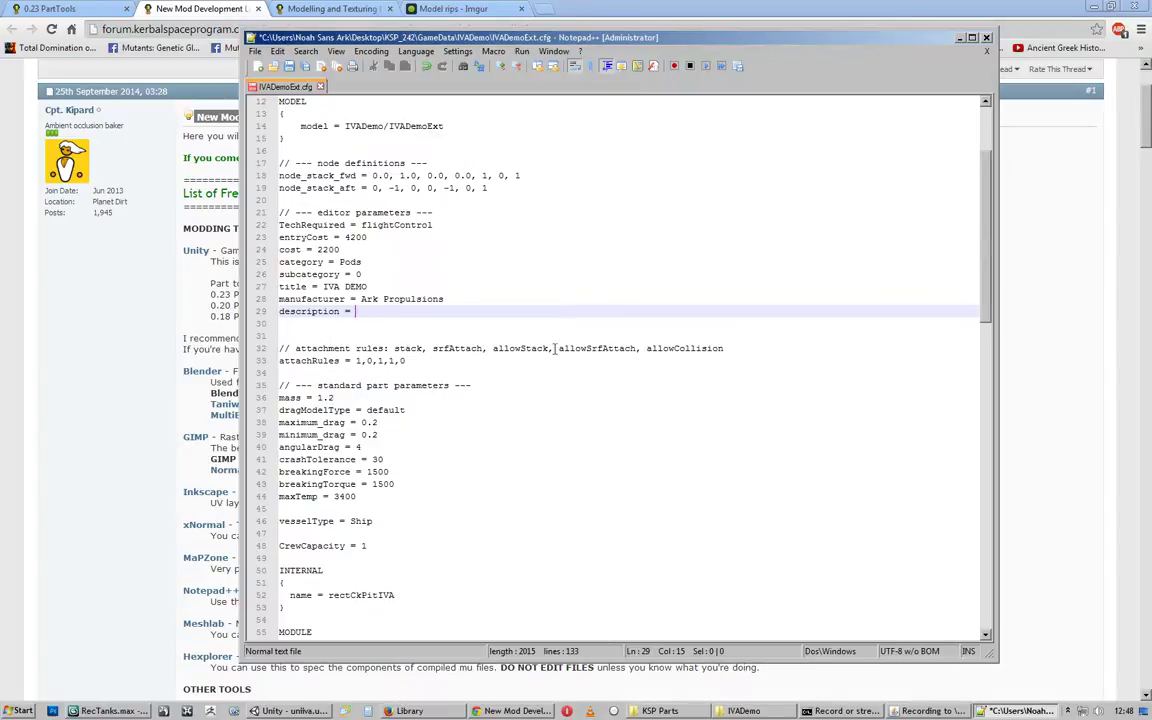
# Rename the INTERNAL space from rectCkPitIVA to IVADemoInt.
pyautogui.scroll(-2, 975, 320)
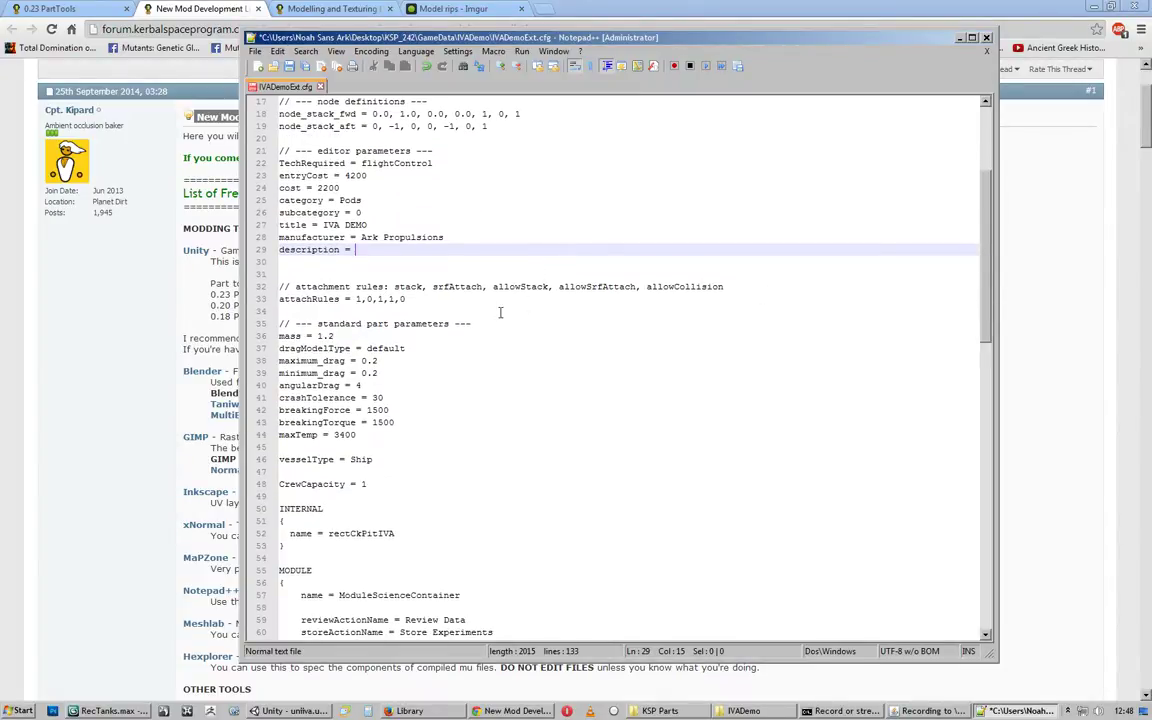
pyautogui.scroll(-3, 890, 296)
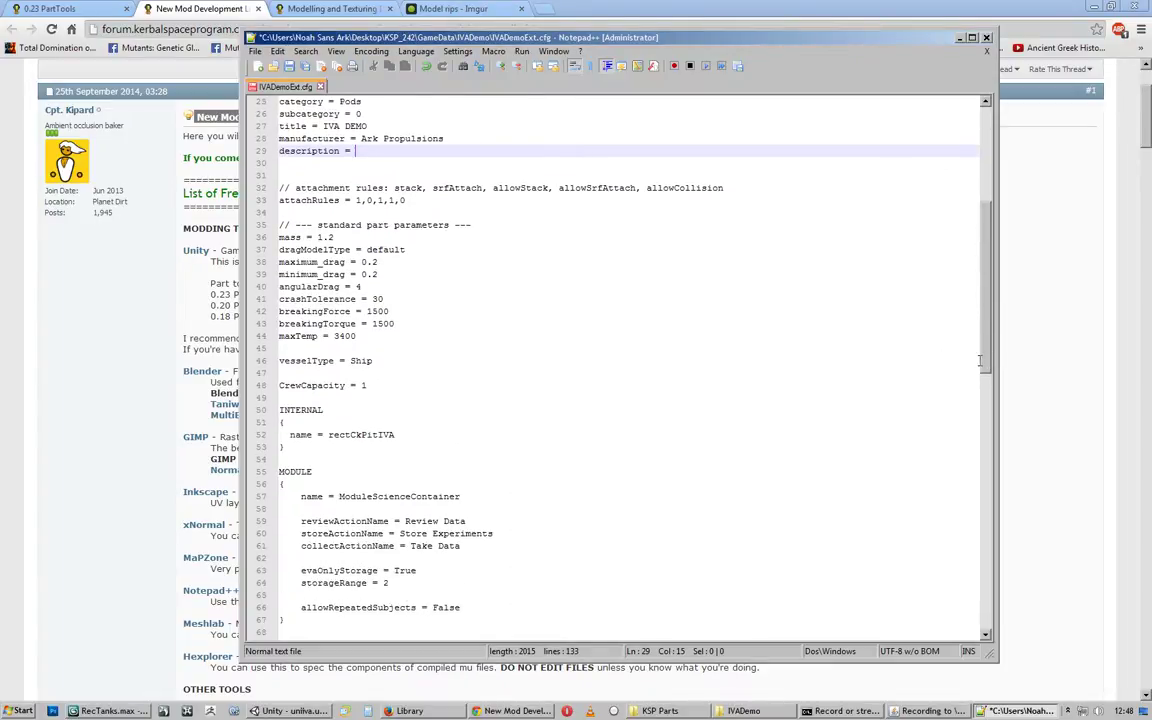
pyautogui.scroll(-3, 975, 375)
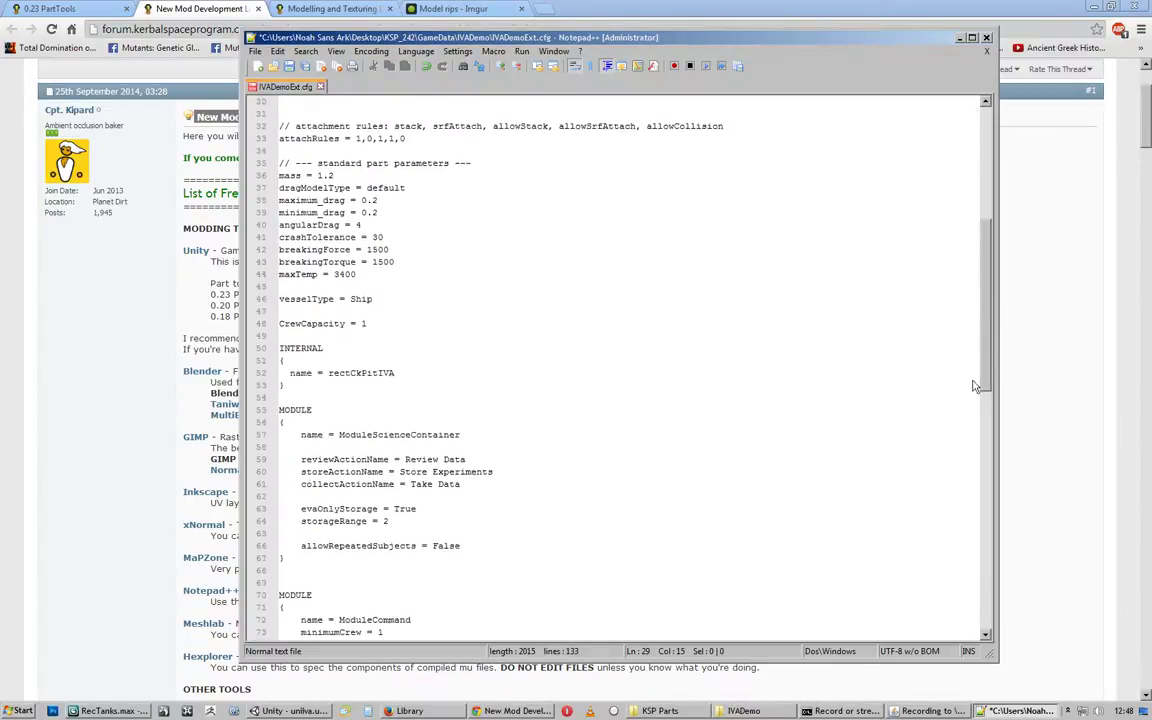
pyautogui.moveTo(288, 361); pyautogui.dragTo(280, 324)
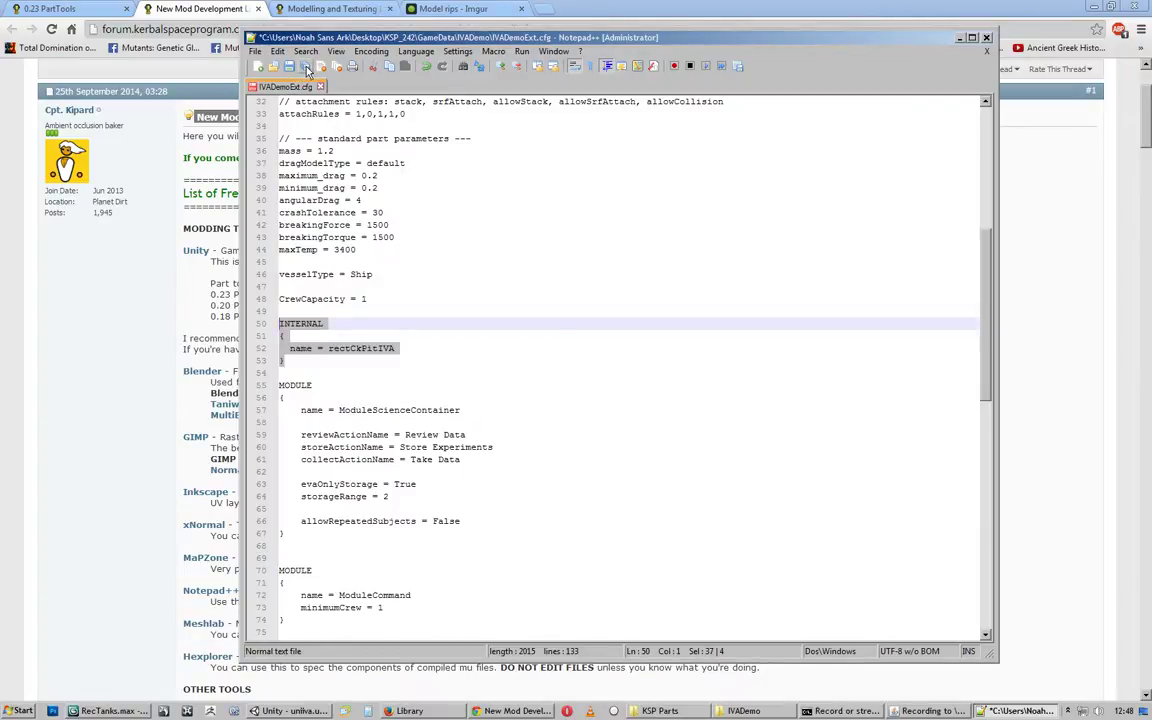
pyautogui.click(305, 68)
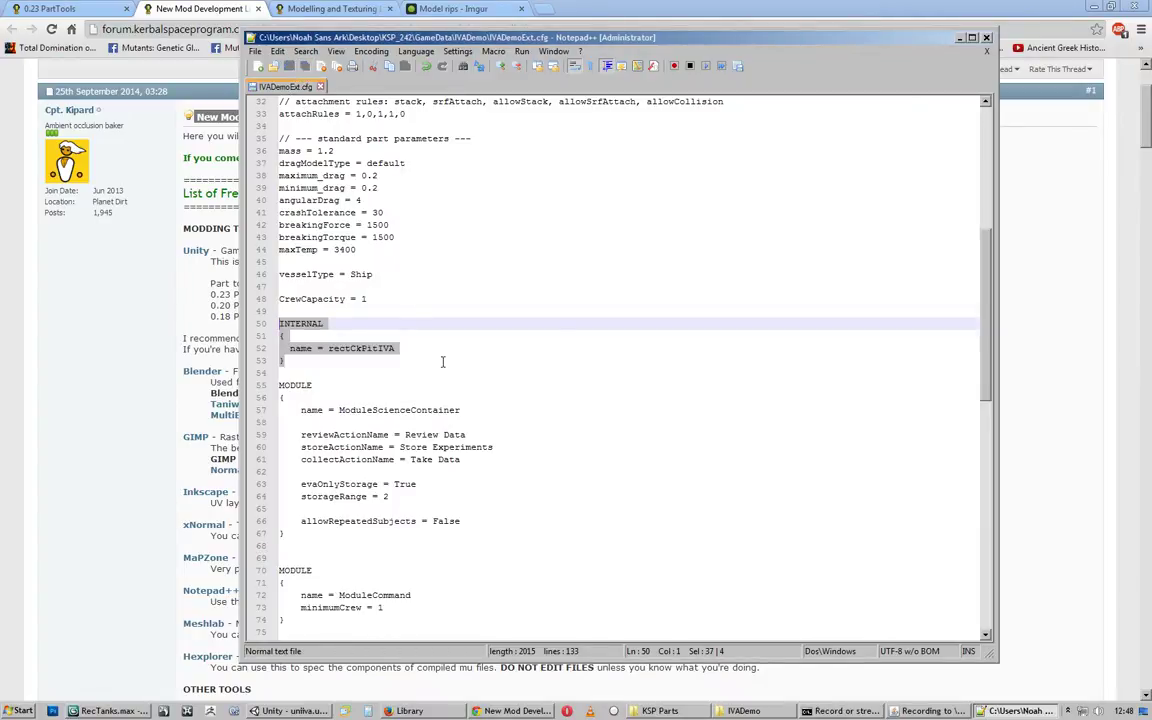
pyautogui.click(340, 363)
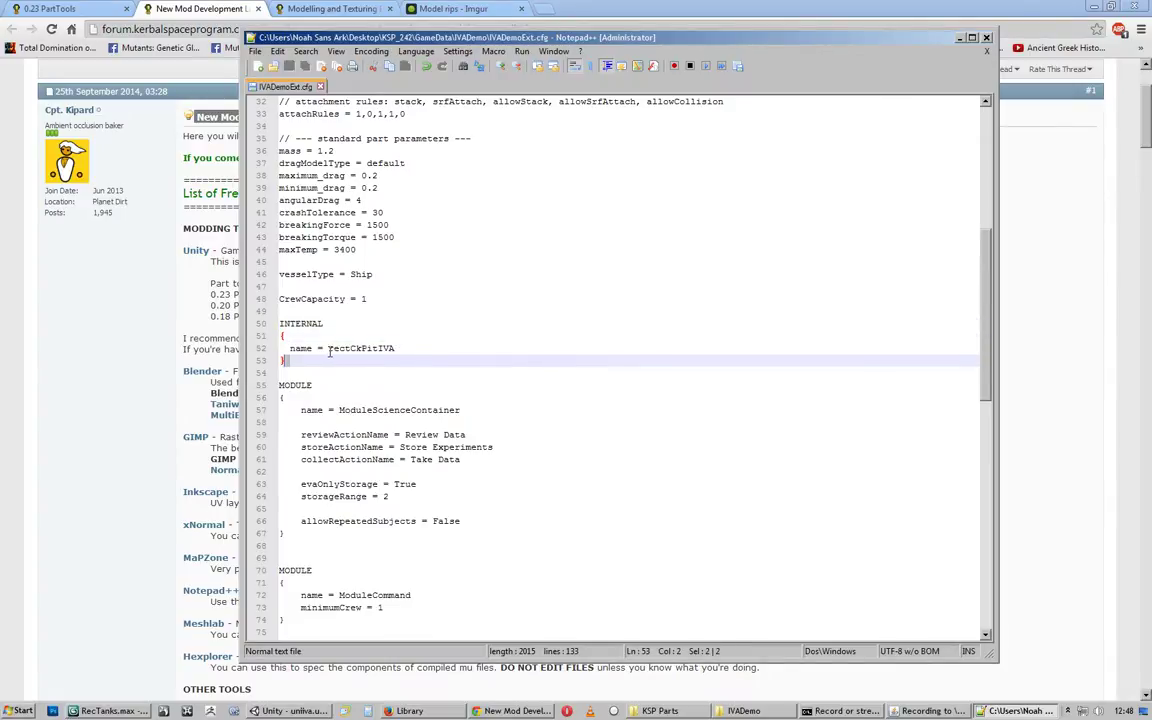
pyautogui.doubleClick(340, 349)
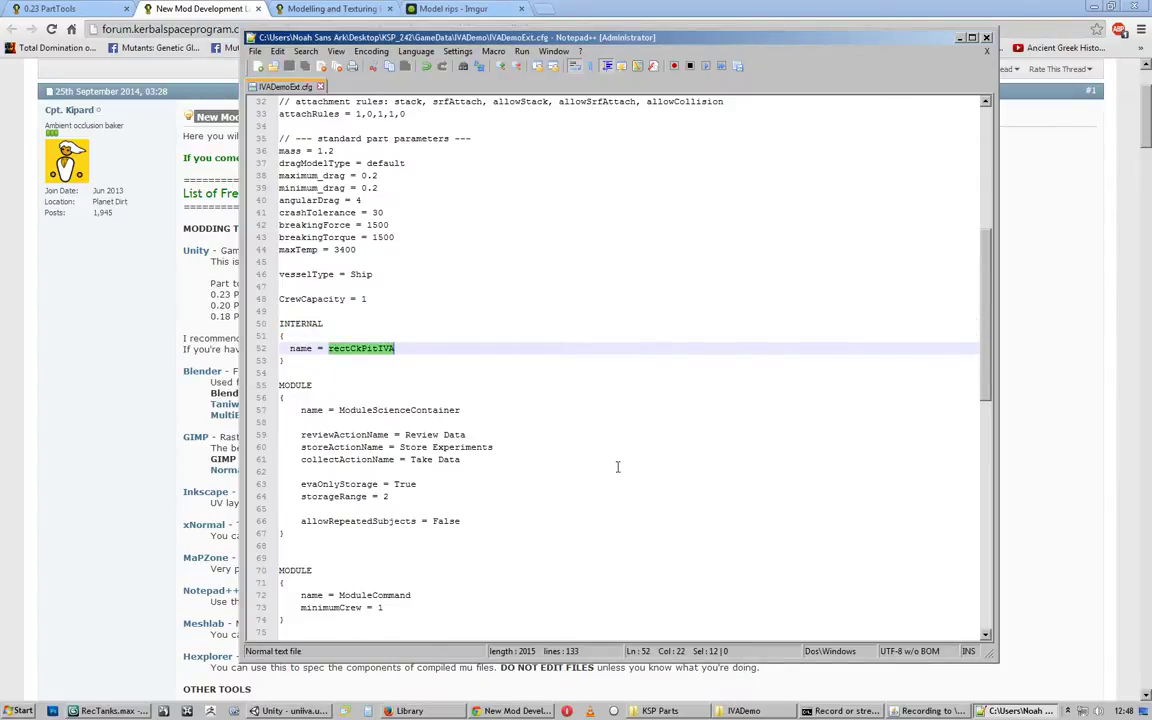
pyautogui.write('IVA')
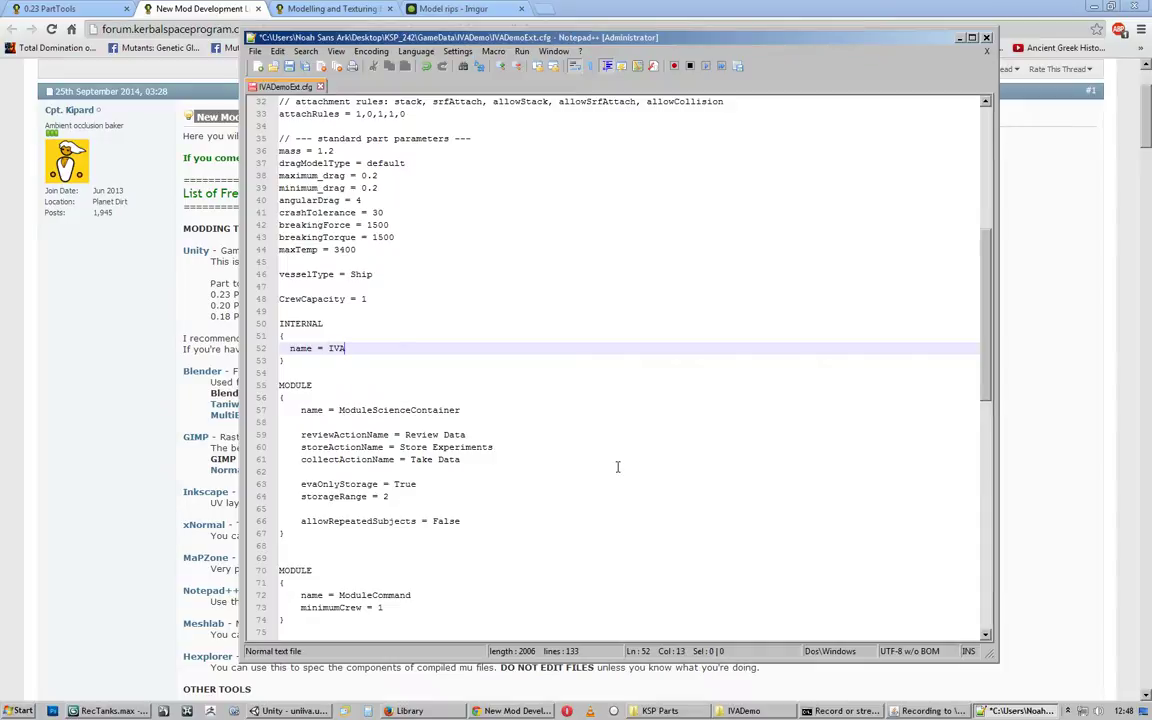
pyautogui.write('DemoInt')
# Check the available IVA space names in Unity's Part Tools Spaces list, then return to the config.
pyautogui.hotkey('alt', 'Tab')
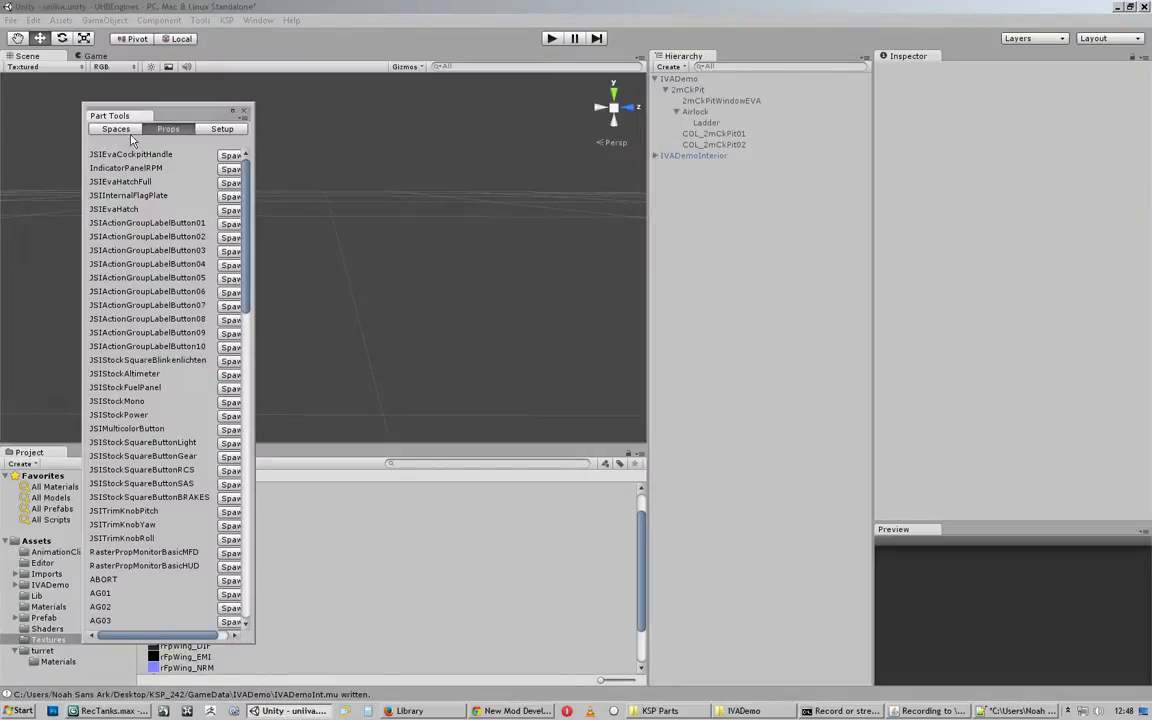
pyautogui.click(116, 129)
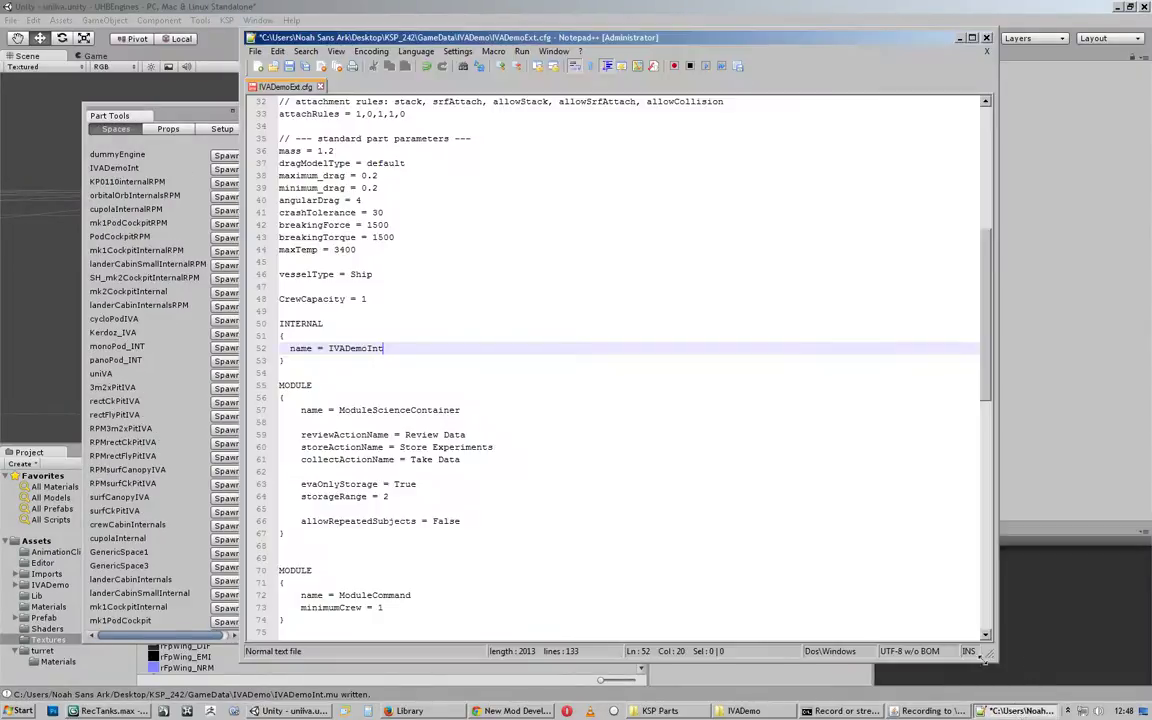
pyautogui.click(992, 711)
# Delete the ModuleAnimateGeneric MODULE block on lines 113–122, keeping the science container block.
pyautogui.scroll(-2, 984, 374)
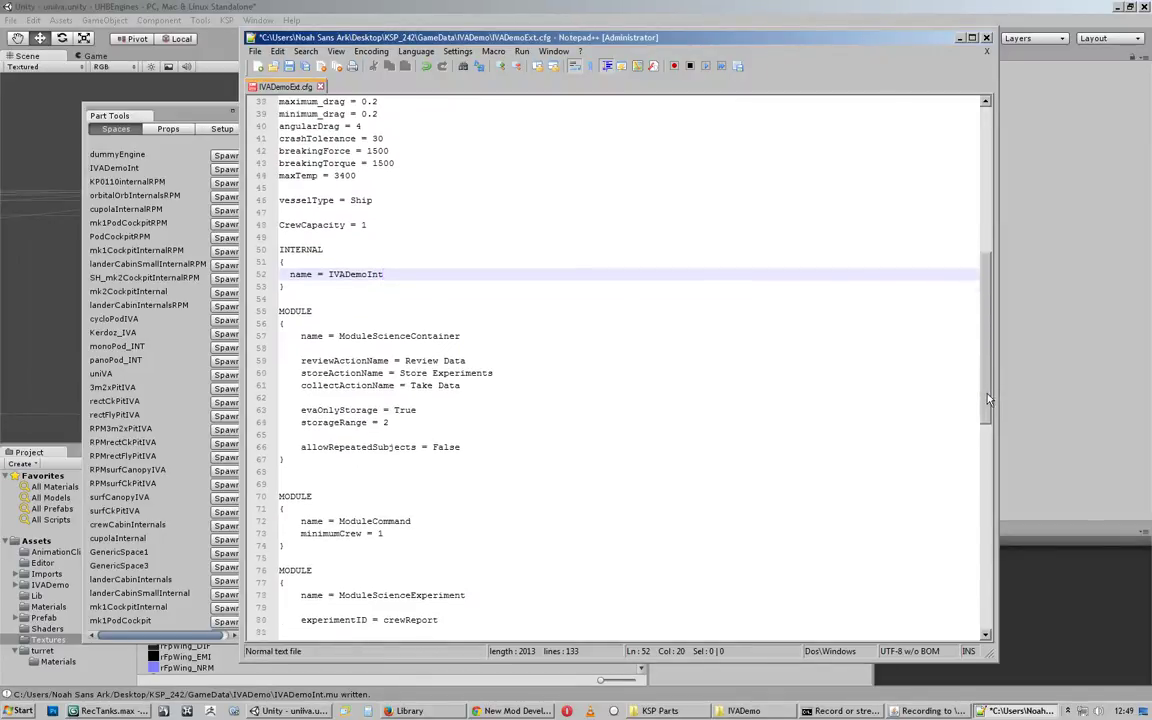
pyautogui.click(282, 311)
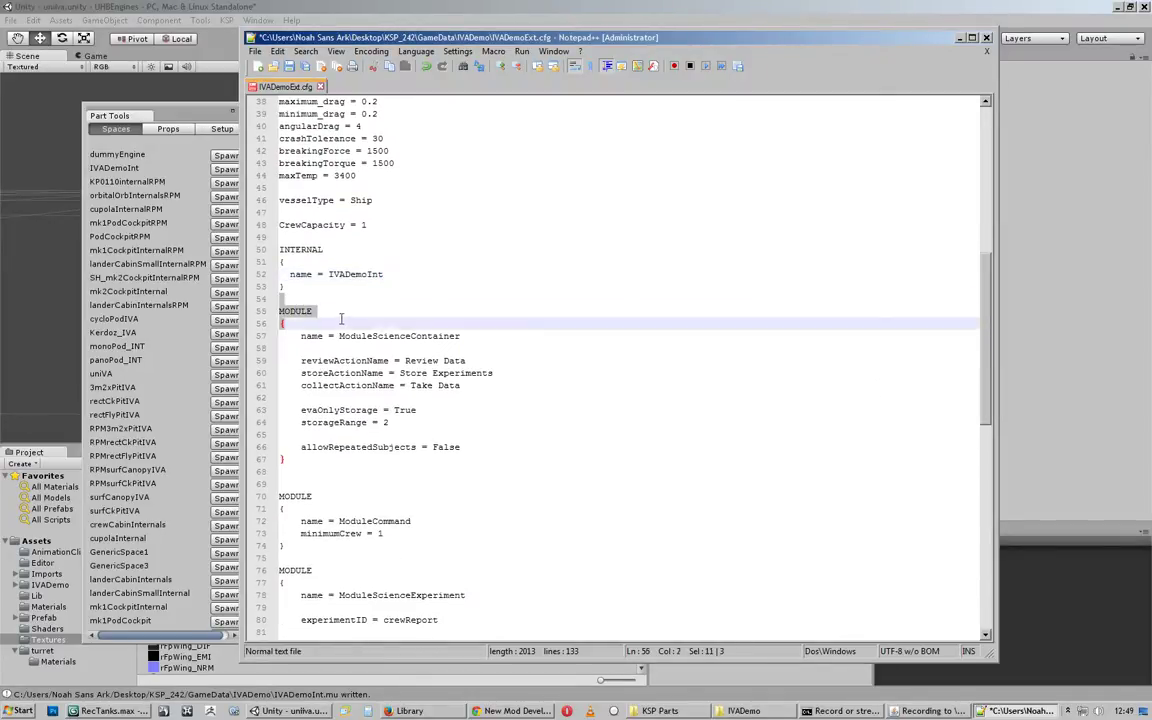
pyautogui.moveTo(282, 311); pyautogui.dragTo(890, 461)
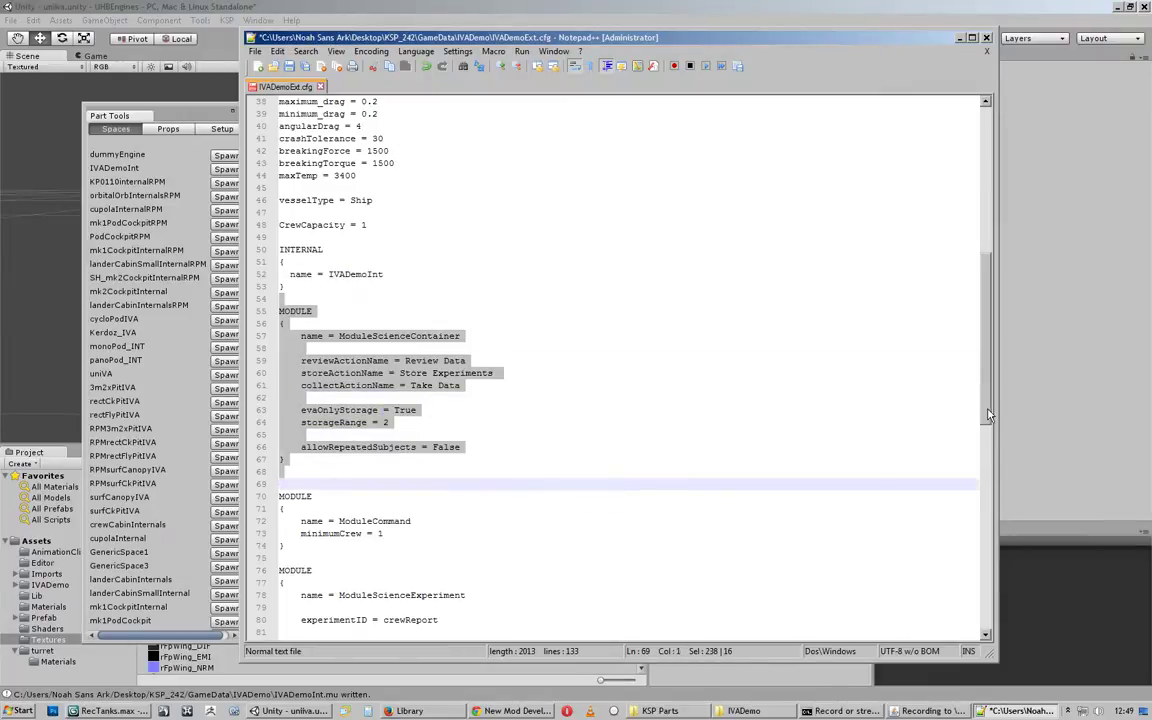
pyautogui.scroll(-4, 967, 462)
pyautogui.moveTo(986, 460); pyautogui.dragTo(987, 407)
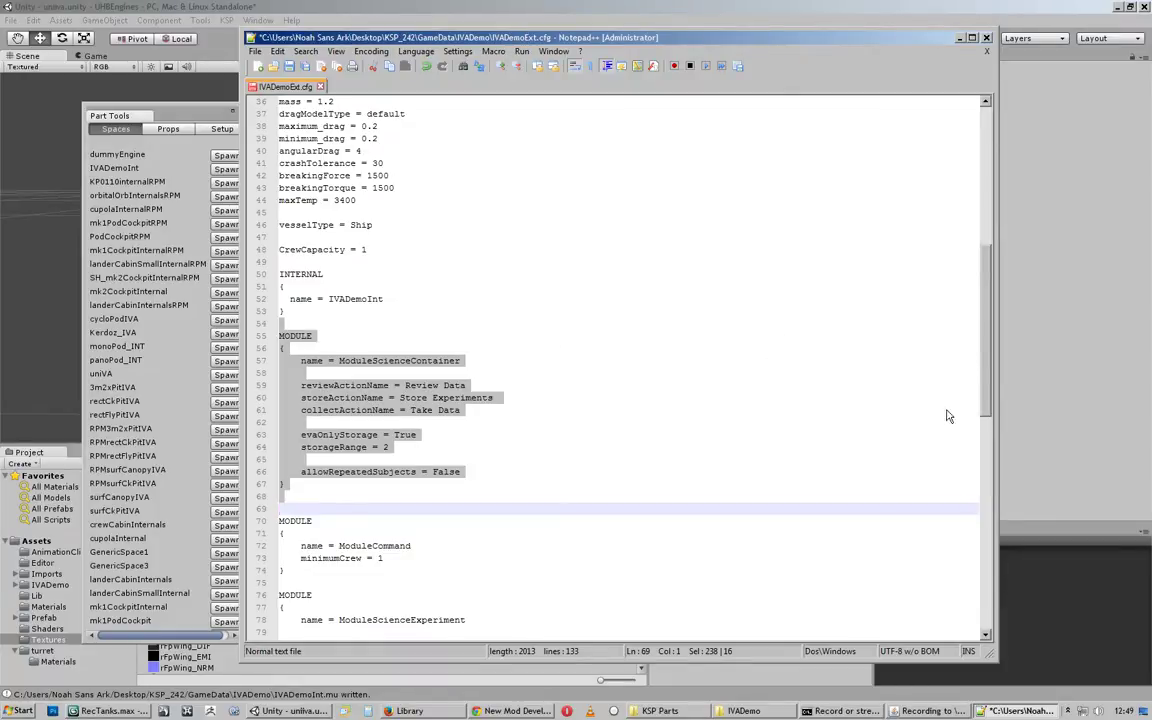
pyautogui.moveTo(988, 413); pyautogui.dragTo(972, 436)
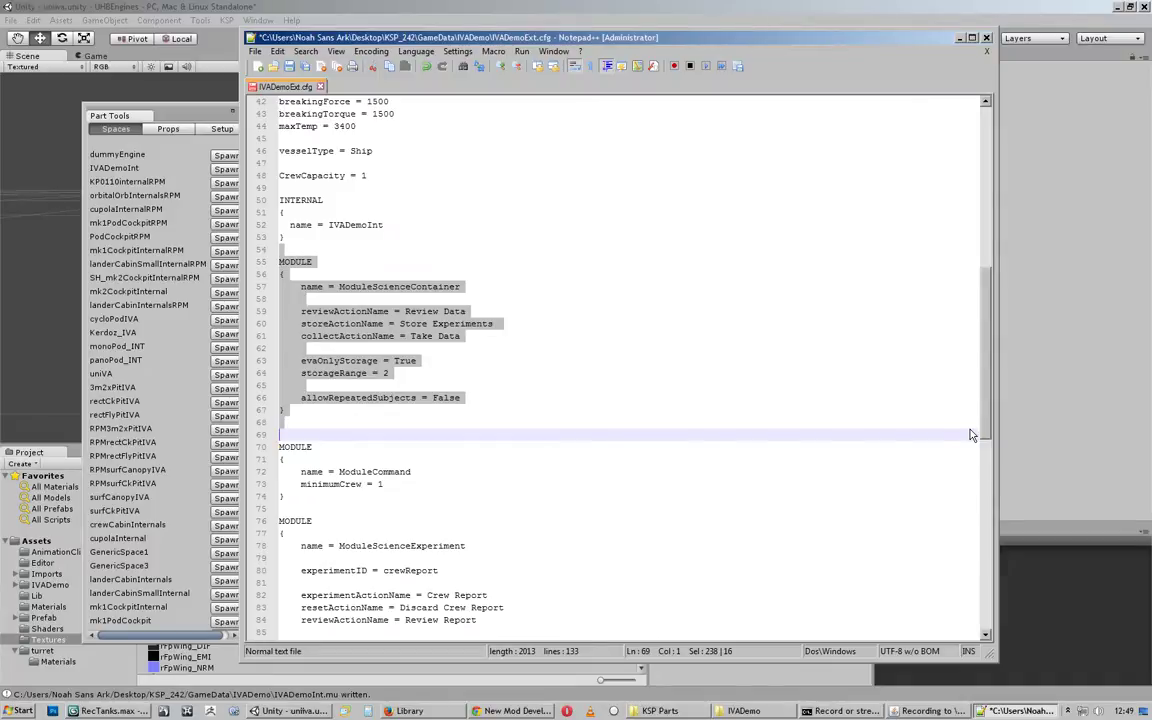
pyautogui.moveTo(300, 424); pyautogui.dragTo(256, 258)
pyautogui.scroll(-16, 938, 621)
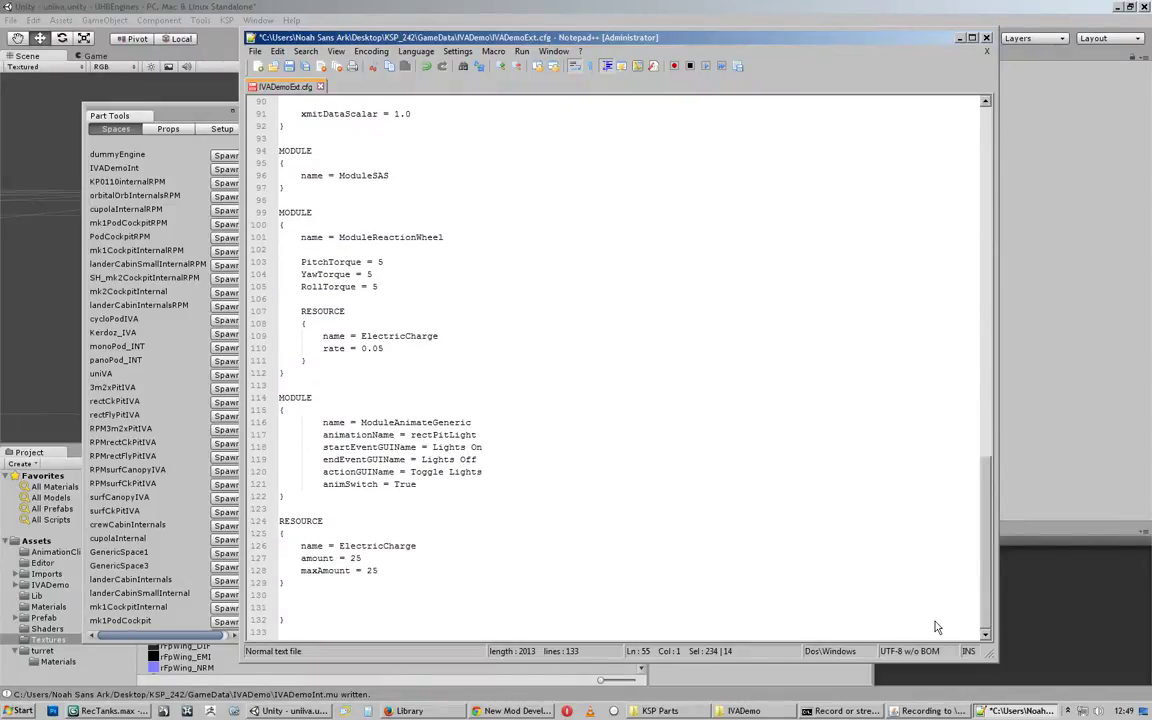
pyautogui.moveTo(280, 506); pyautogui.dragTo(260, 385)
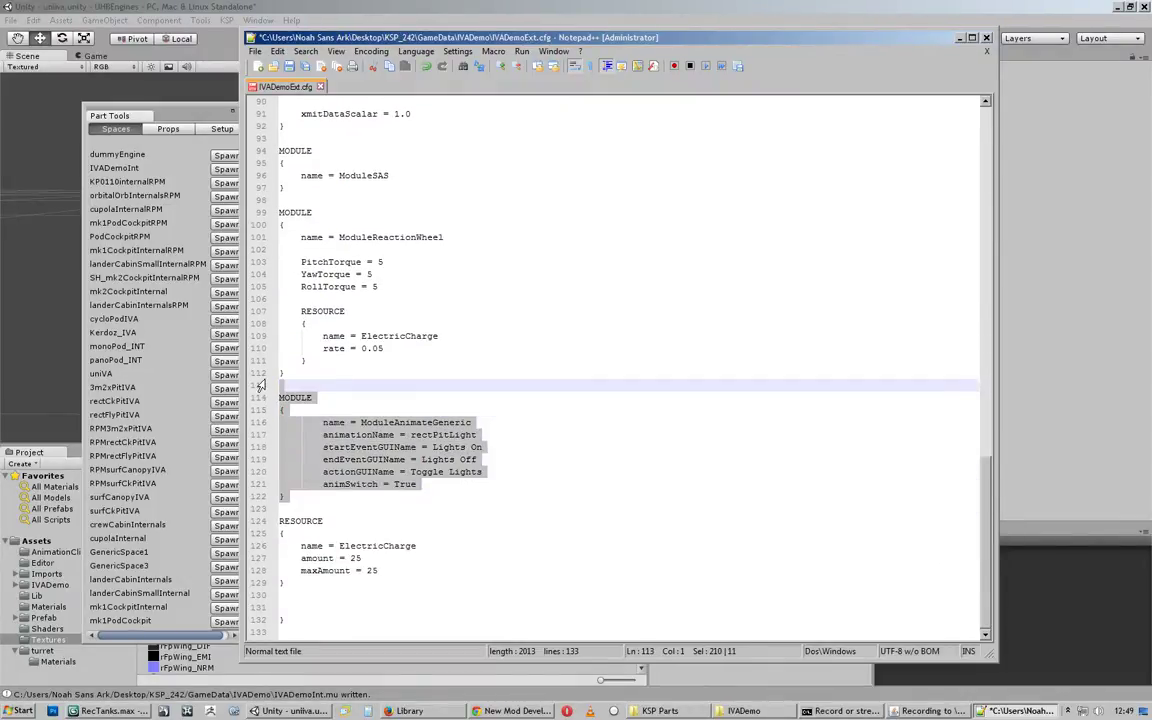
pyautogui.press('Delete')
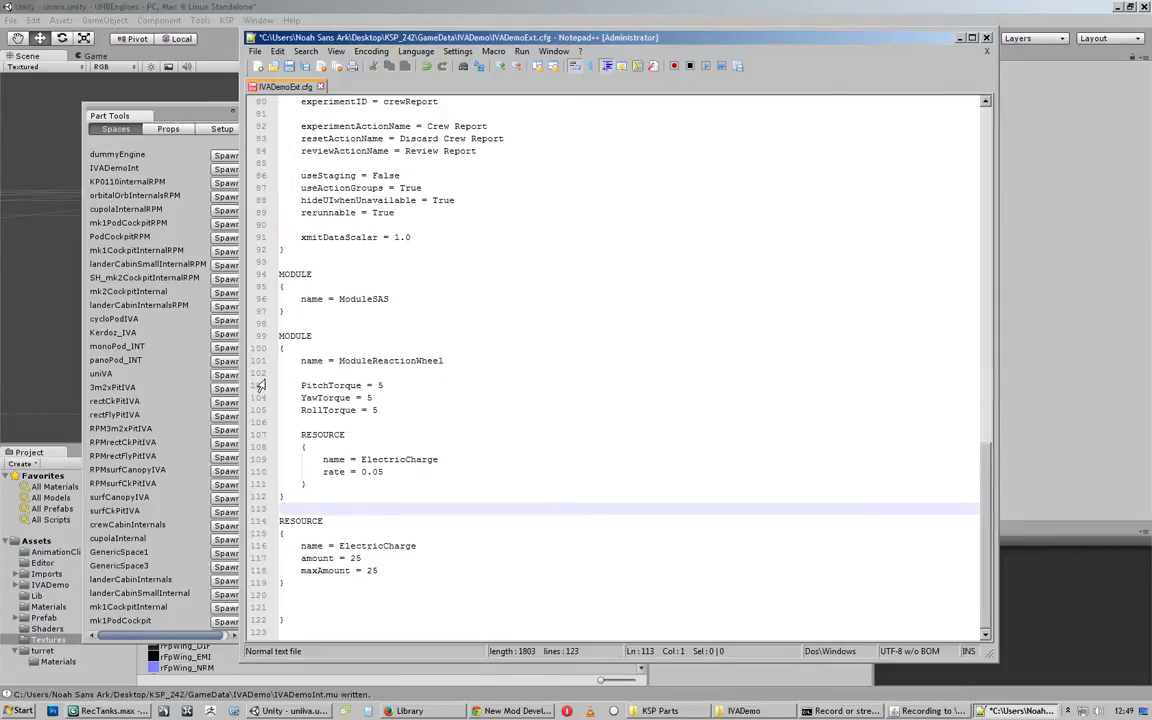
pyautogui.moveTo(988, 551); pyautogui.dragTo(927, 199)
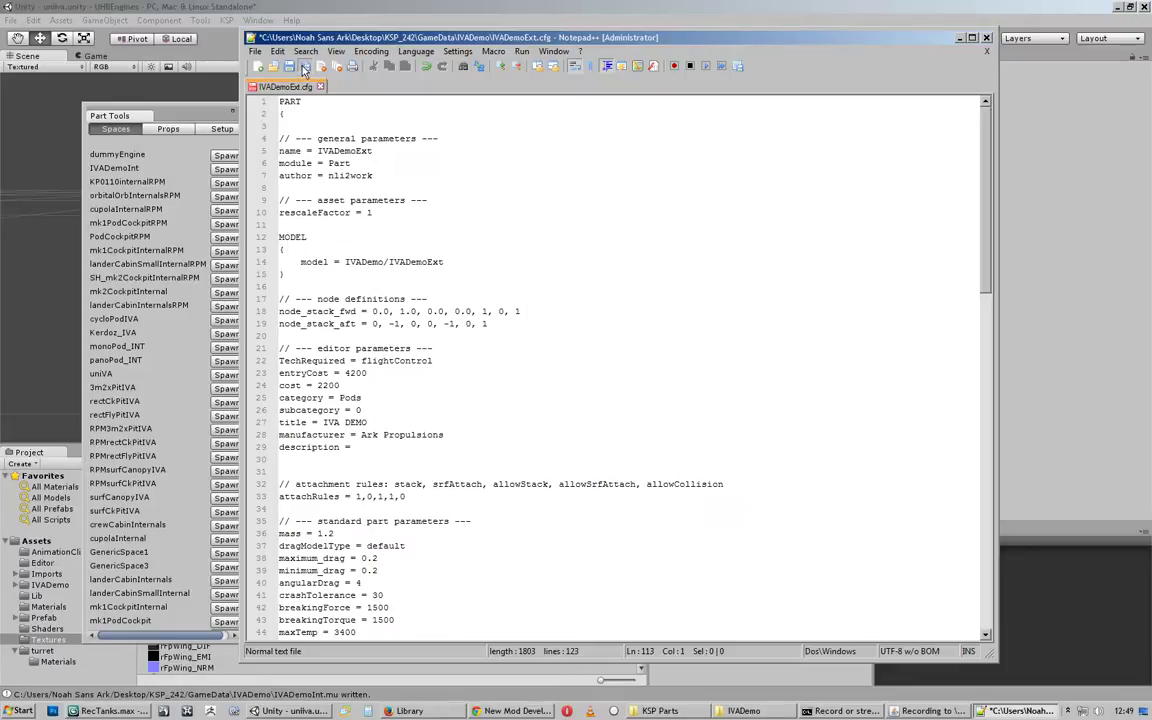
pyautogui.moveTo(372, 150); pyautogui.dragTo(317, 150)
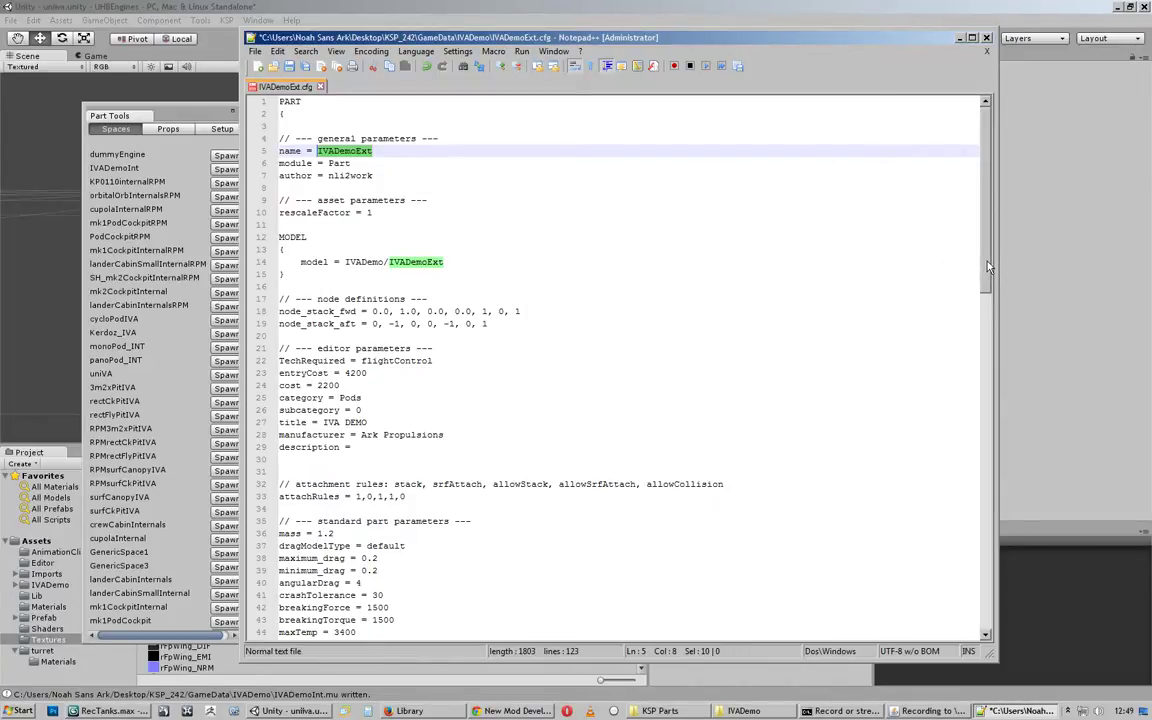
pyautogui.scroll(-2, 988, 283)
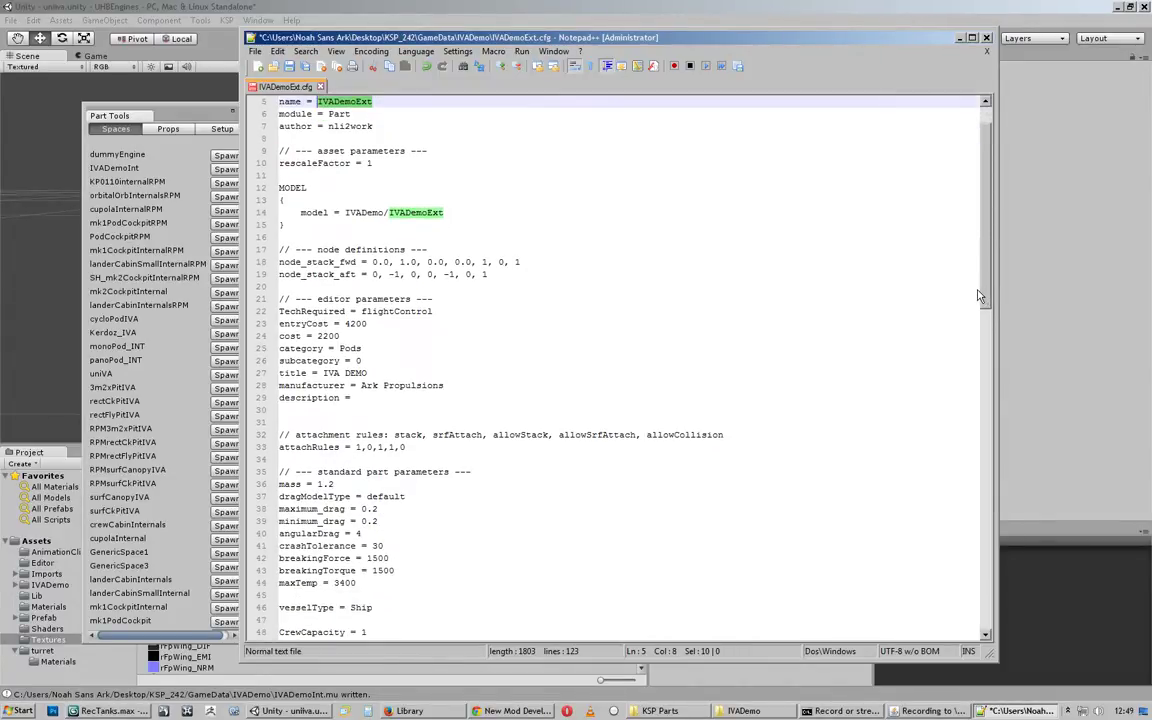
pyautogui.click(453, 213)
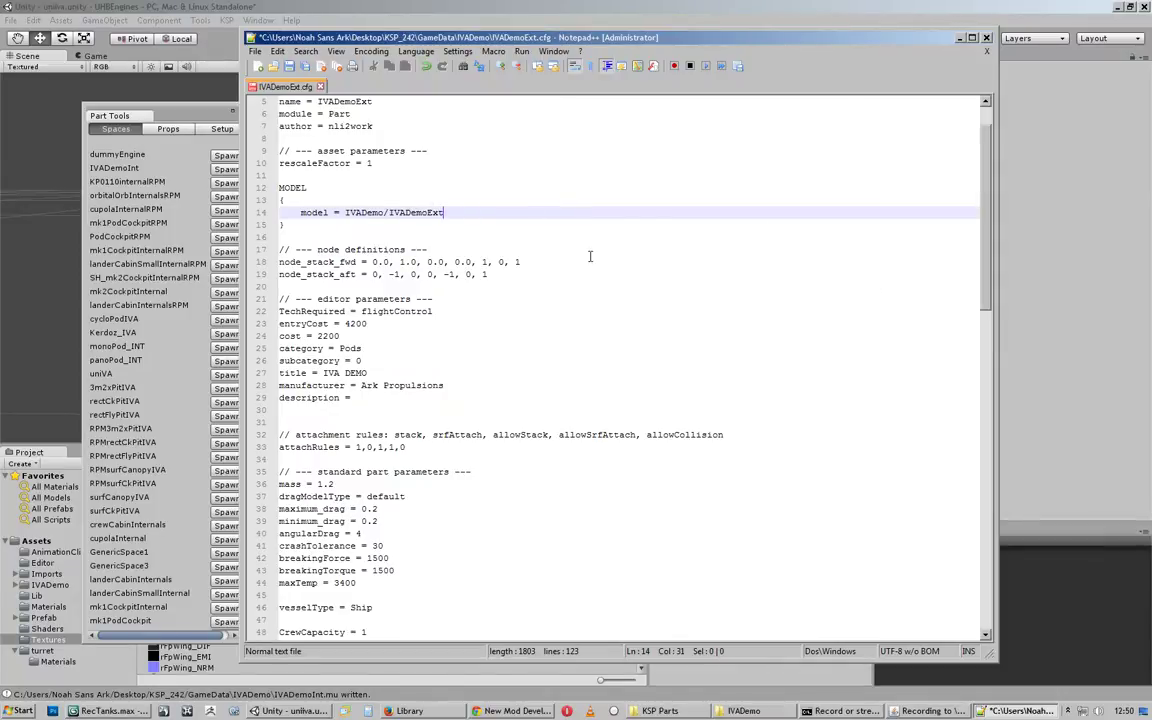
pyautogui.moveTo(988, 287); pyautogui.dragTo(983, 333)
pyautogui.moveTo(367, 238); pyautogui.dragTo(323, 238)
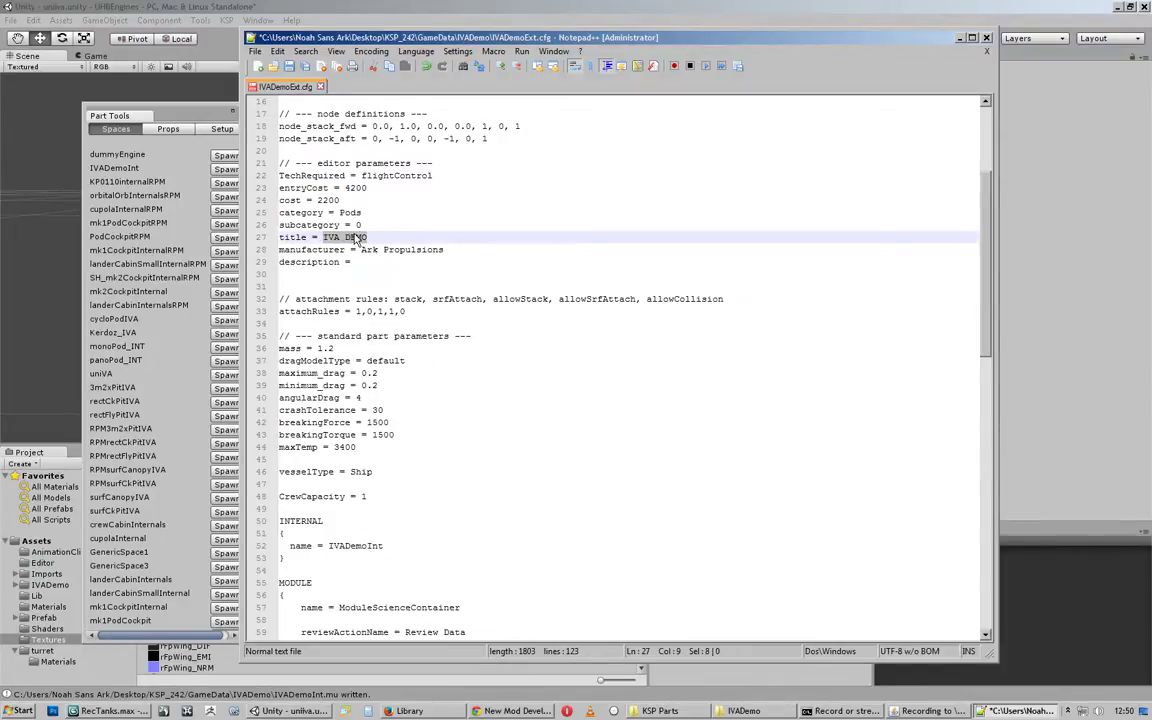
pyautogui.scroll(-3, 886, 305)
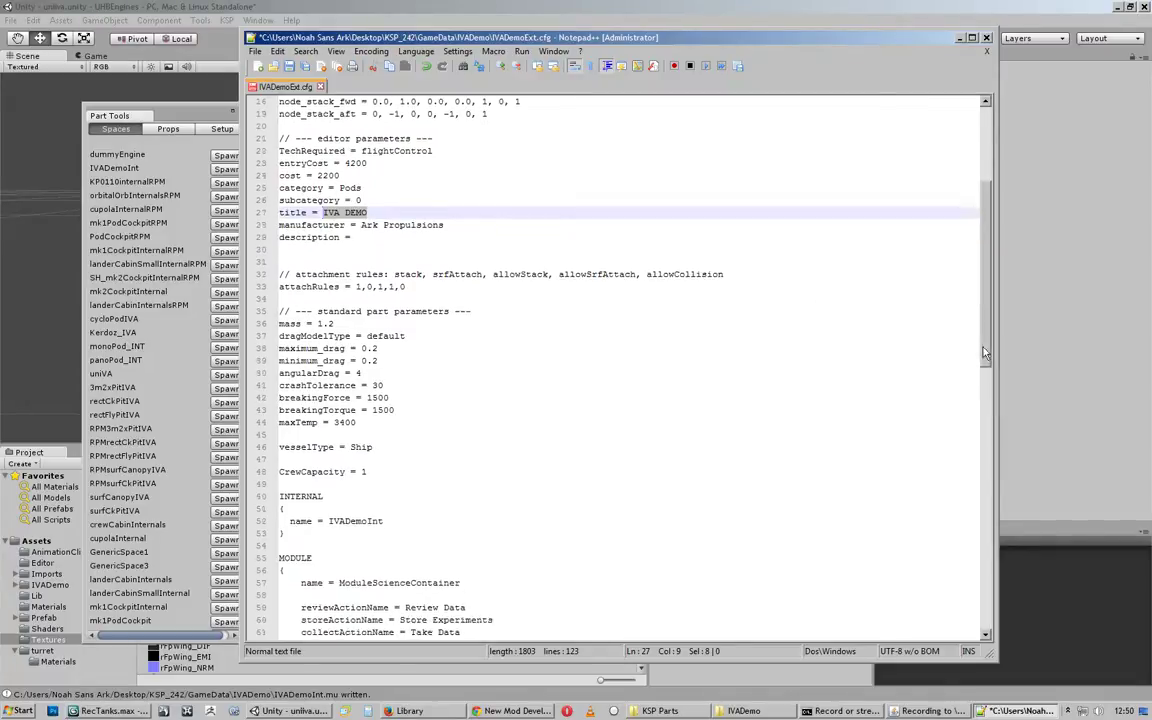
pyautogui.scroll(5, 772, 229)
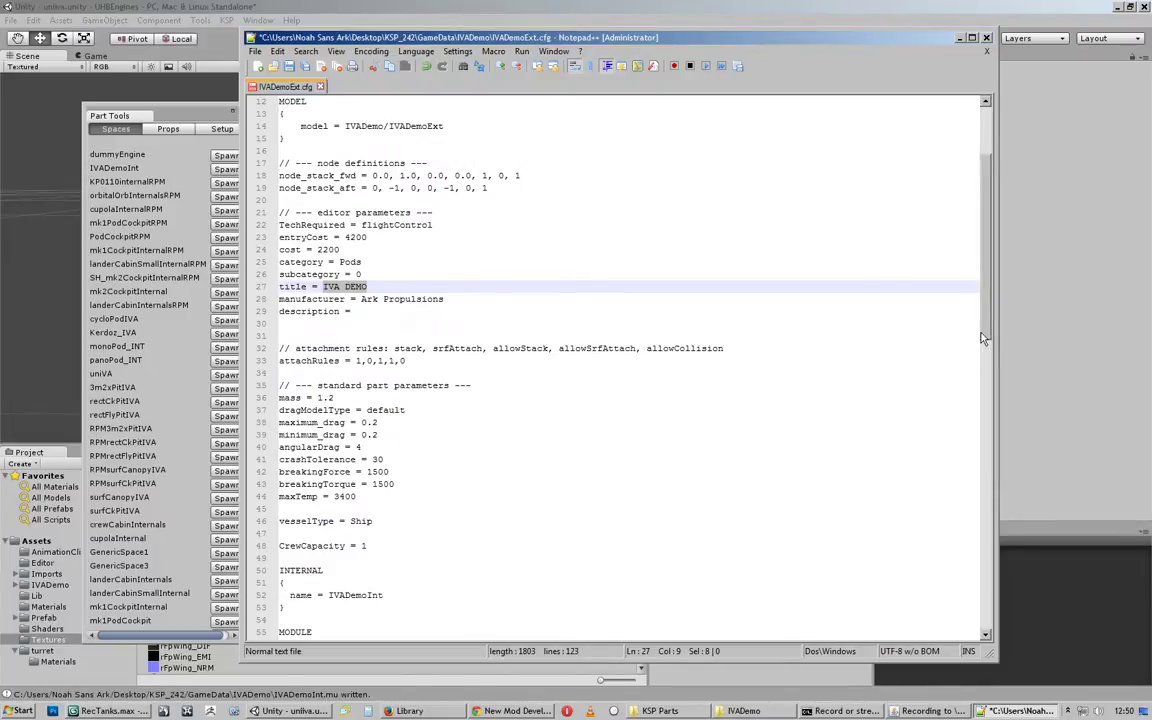
pyautogui.moveTo(987, 339); pyautogui.dragTo(931, 497)
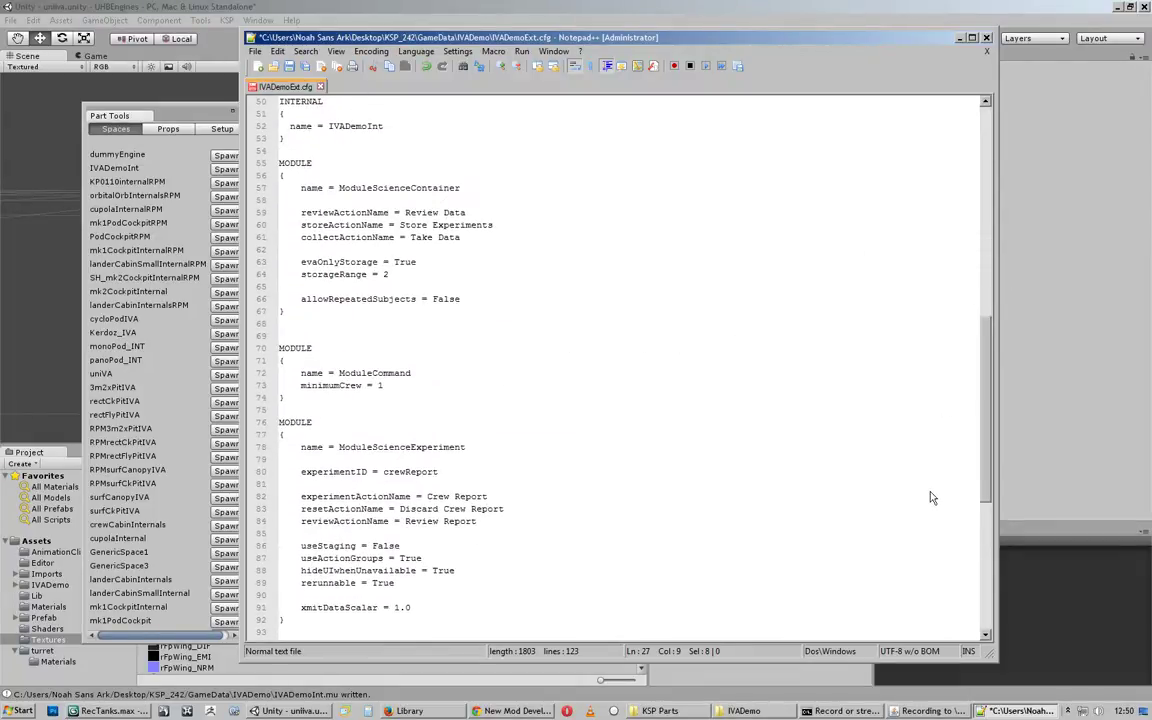
pyautogui.scroll(9, 931, 495)
pyautogui.moveTo(300, 472); pyautogui.dragTo(275, 432)
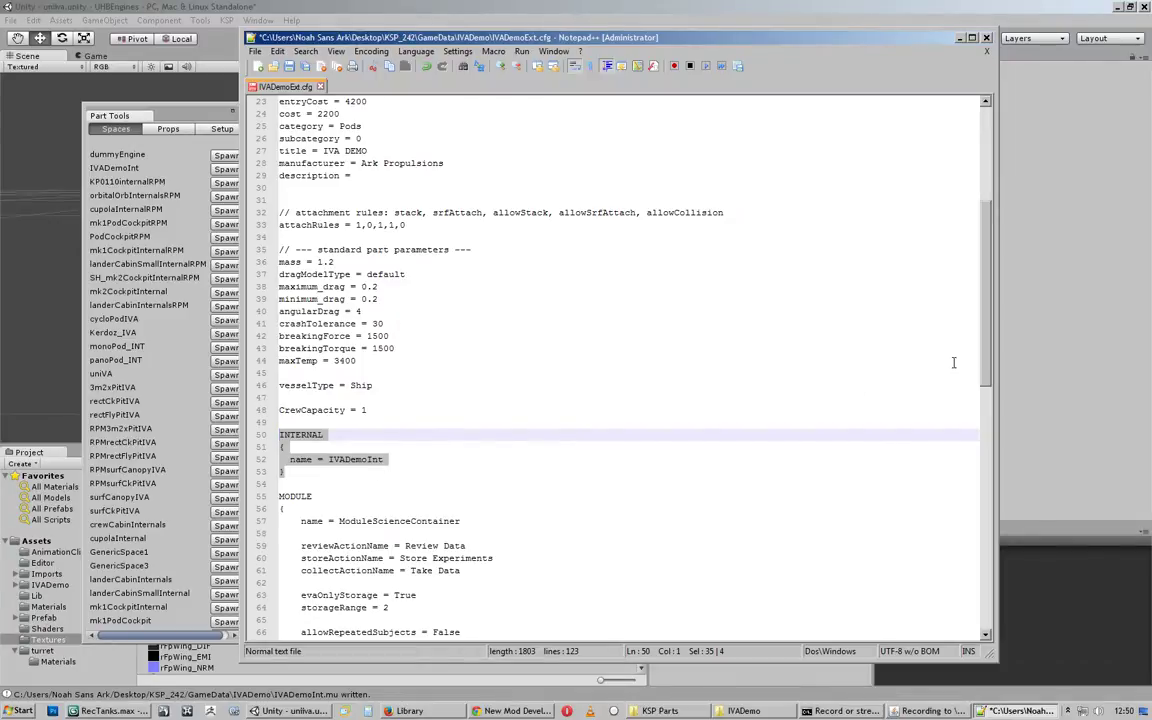
pyautogui.scroll(1, 340, 480)
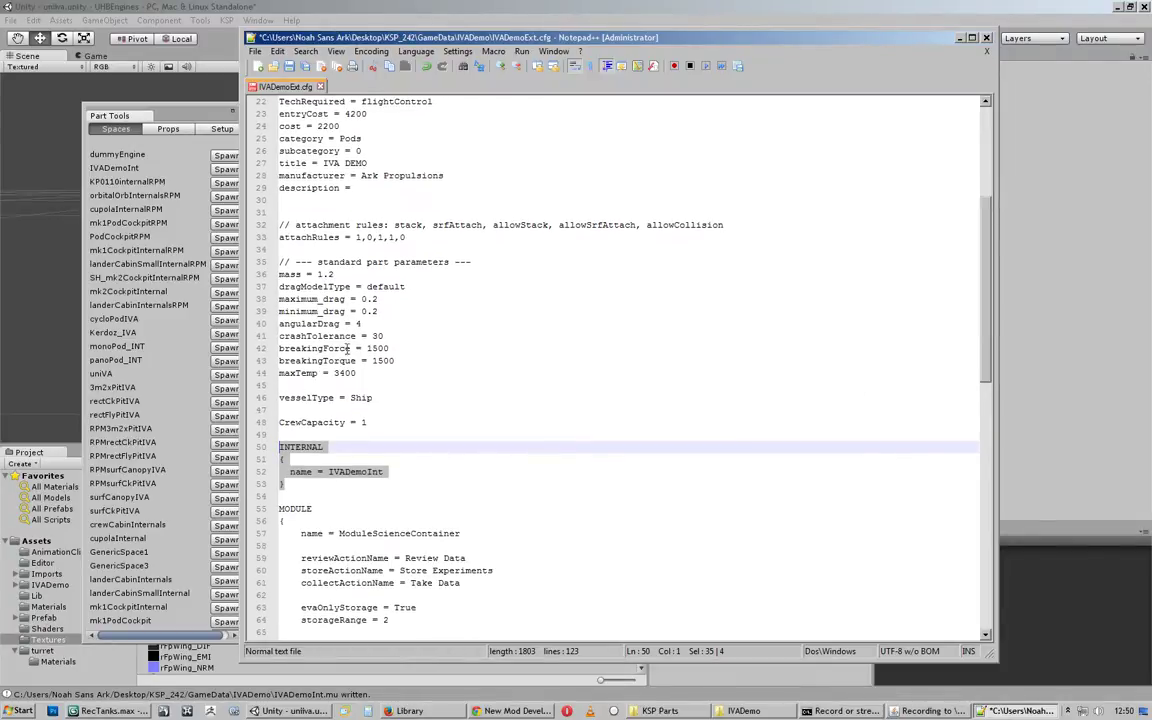
pyautogui.scroll(7, 884, 300)
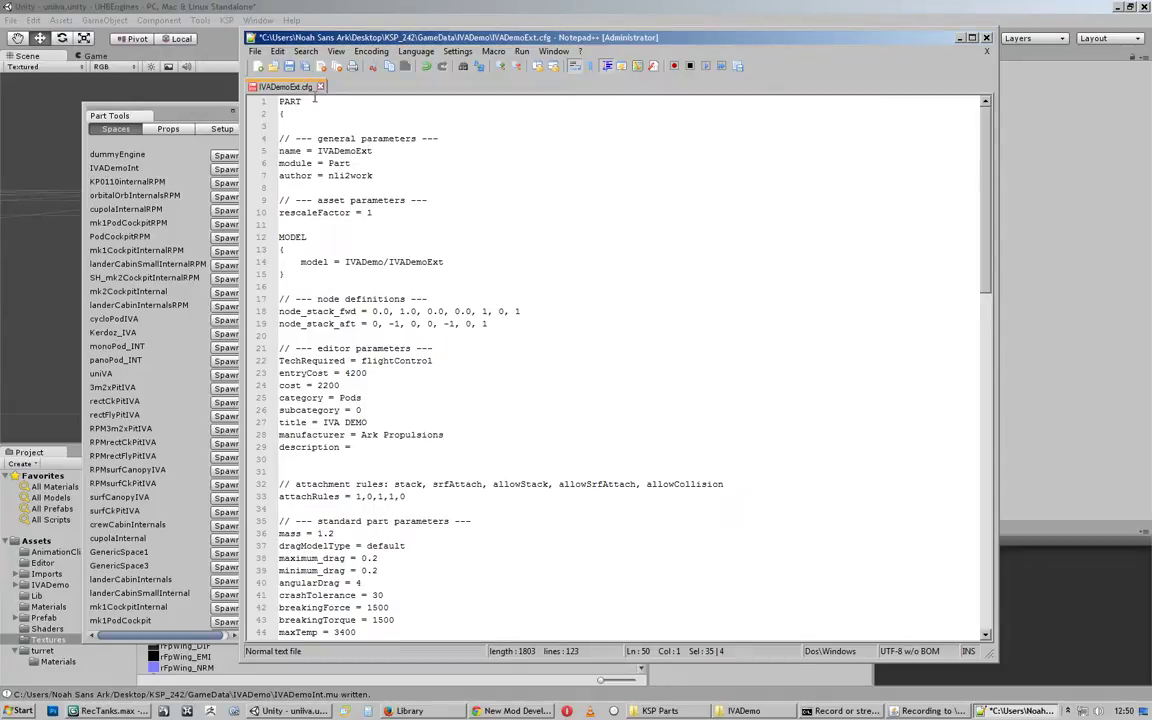
pyautogui.click(305, 101)
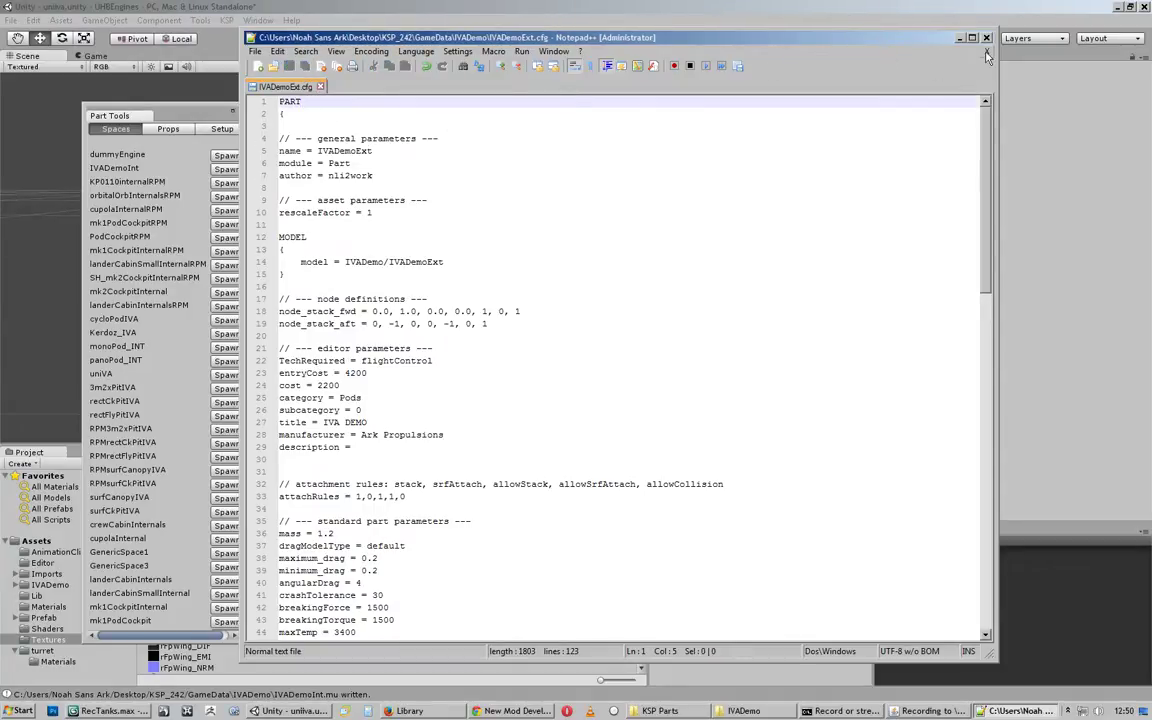
# Close IVADemoExt.cfg, then open IVADemoInt.cfg from the IVADemo folder to check it and close it.
pyautogui.hotkey('alt', 'F4')
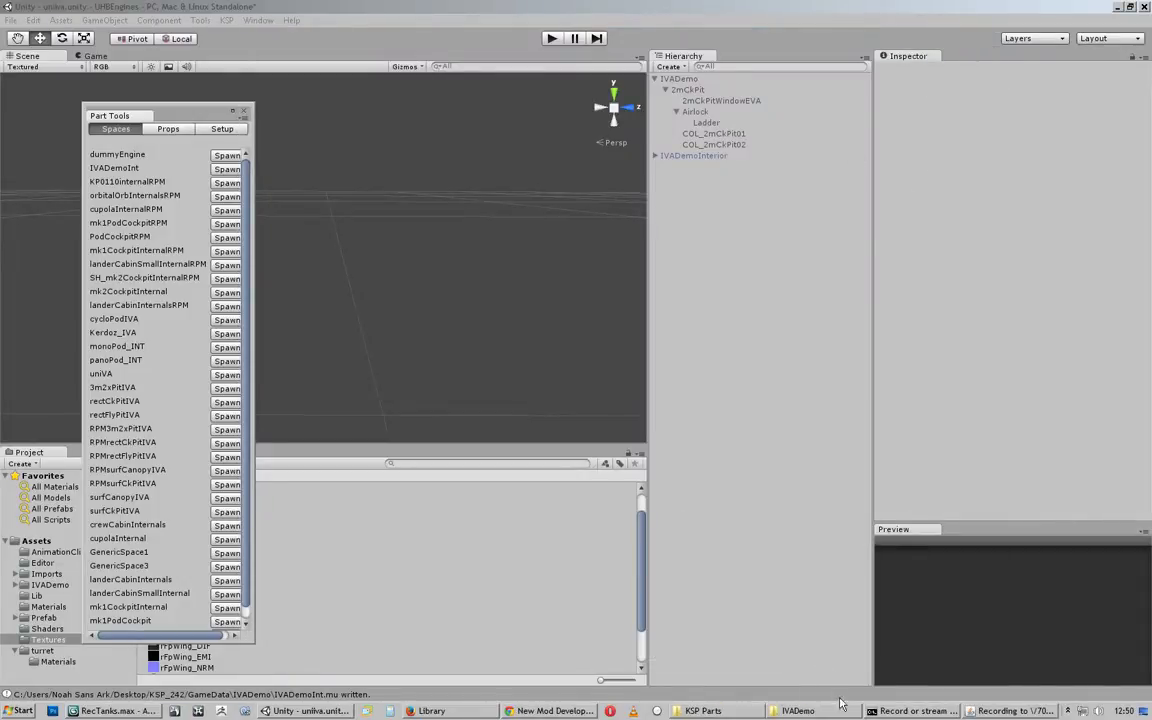
pyautogui.click(797, 710)
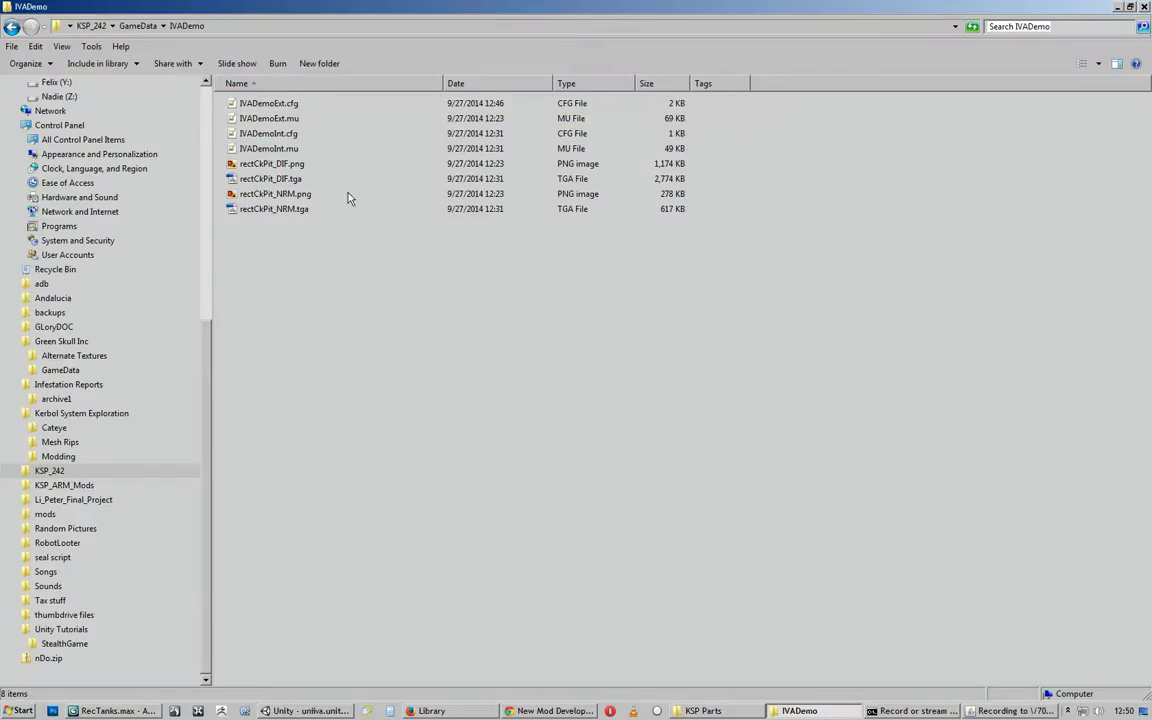
pyautogui.click(266, 133)
pyautogui.press('Return')
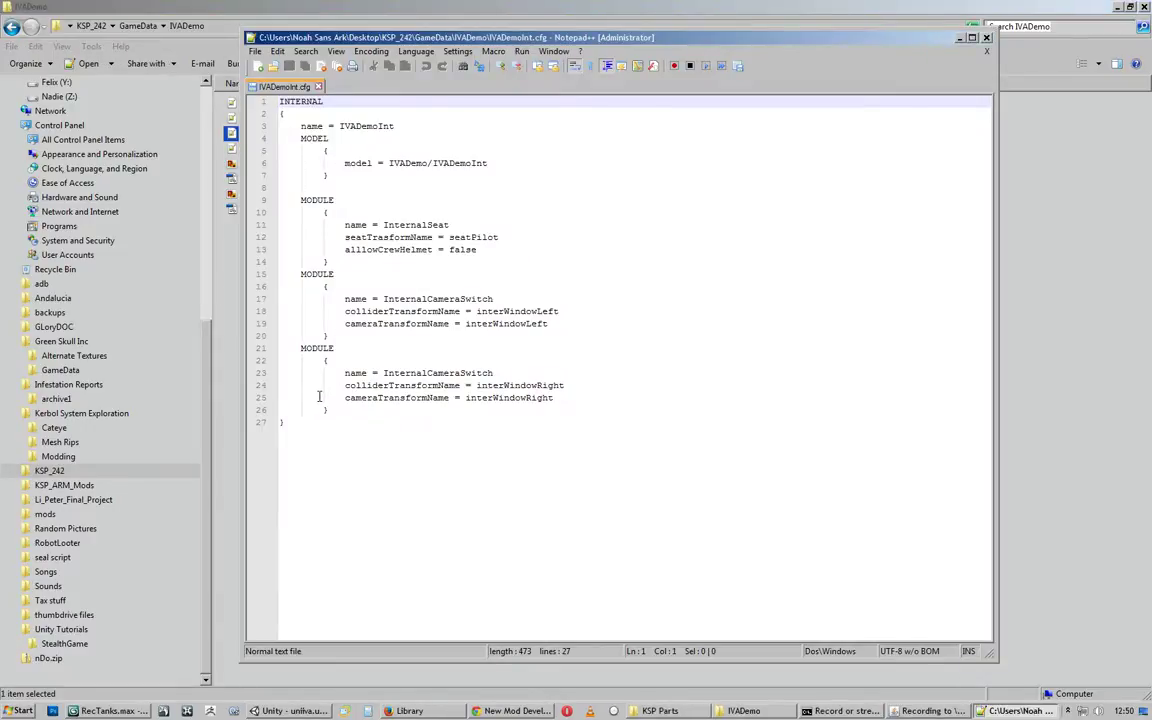
pyautogui.click(986, 37)
pyautogui.click(998, 211)
# Delete the old KSP.log from the KSP_242 install folder.
pyautogui.click(91, 25)
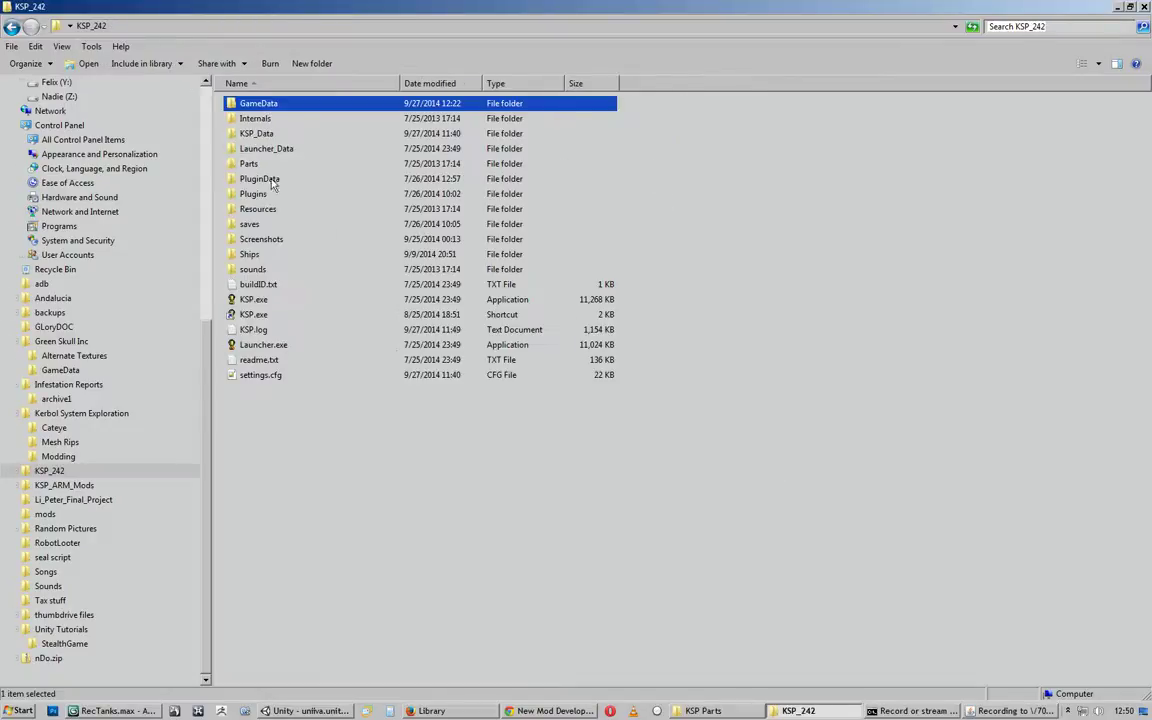
pyautogui.click(298, 299)
pyautogui.click(460, 442)
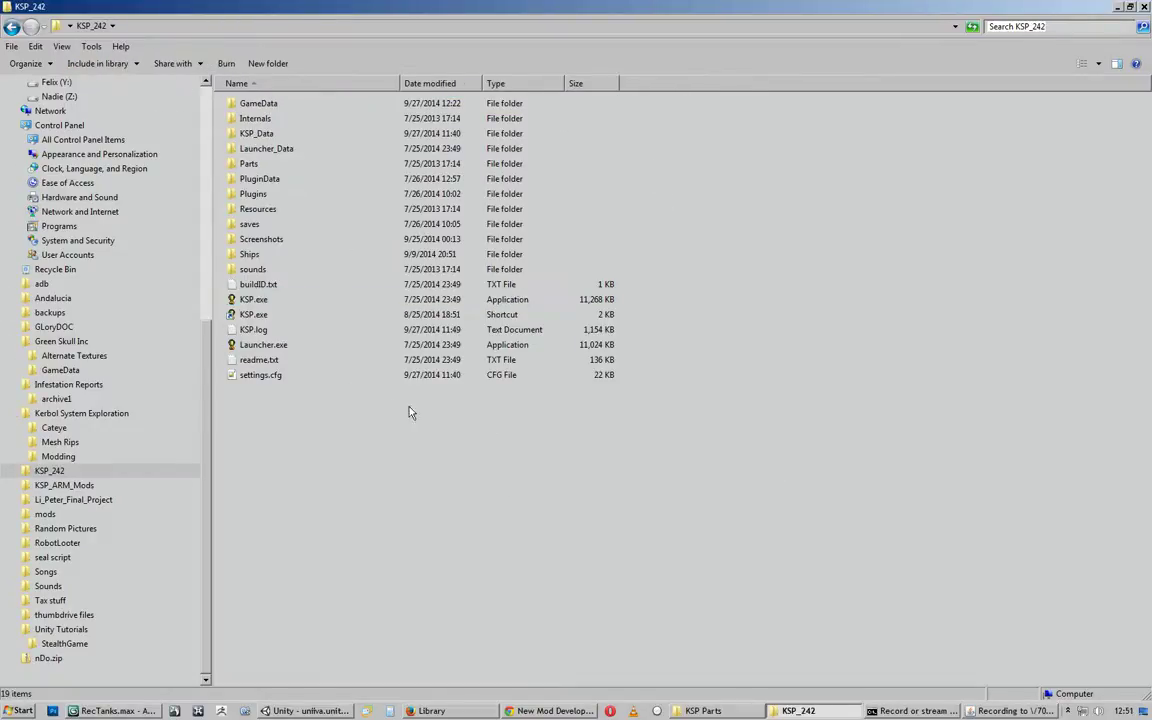
pyautogui.click(295, 329)
pyautogui.press('Delete')
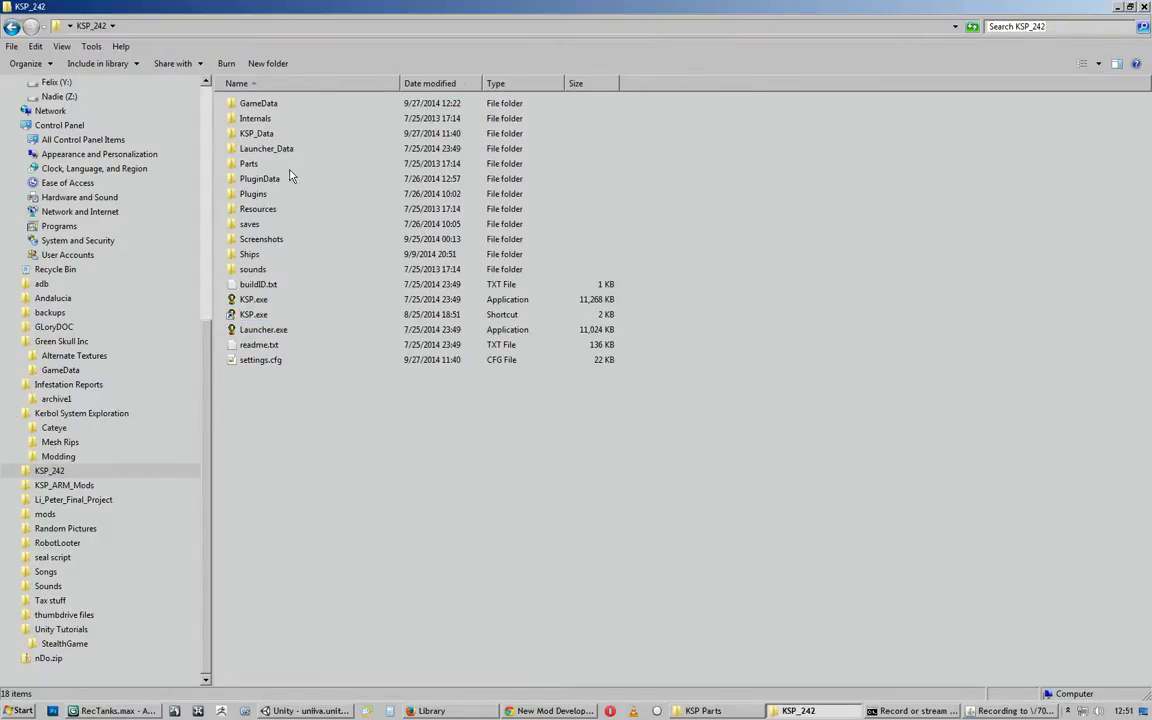
# Delete output_log.txt from the KSP_Data folder.
pyautogui.click(287, 133)
pyautogui.doubleClick(287, 133)
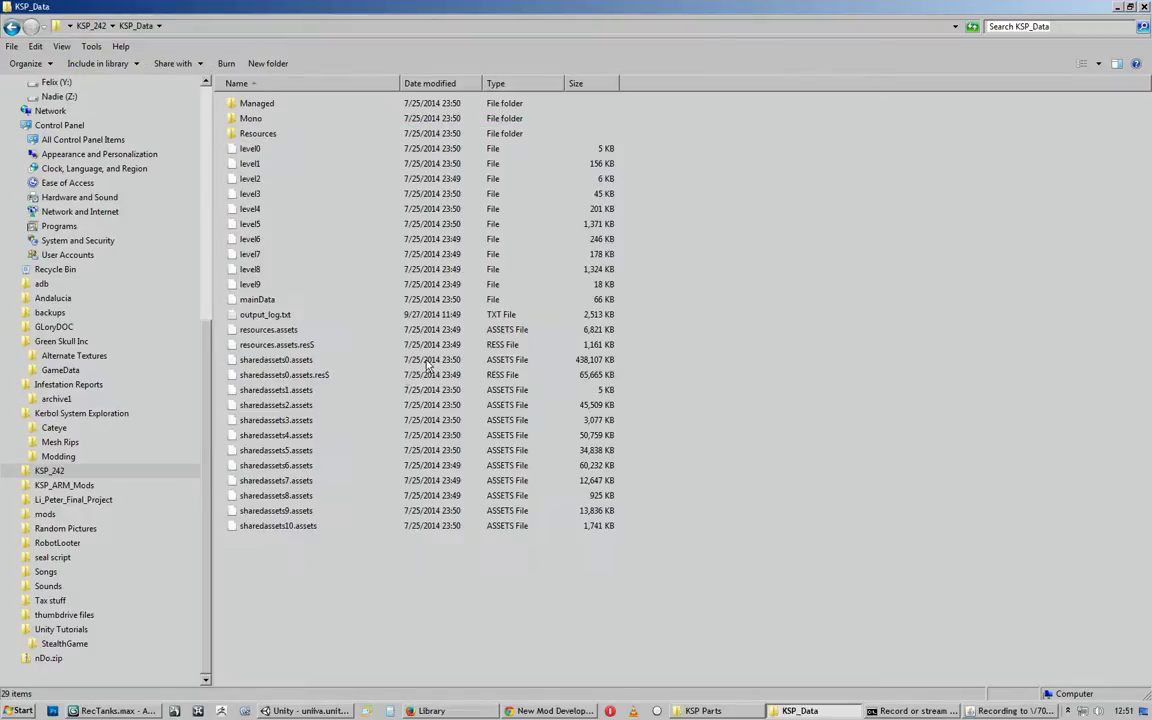
pyautogui.click(270, 314)
pyautogui.press('Delete')
pyautogui.press('Return')
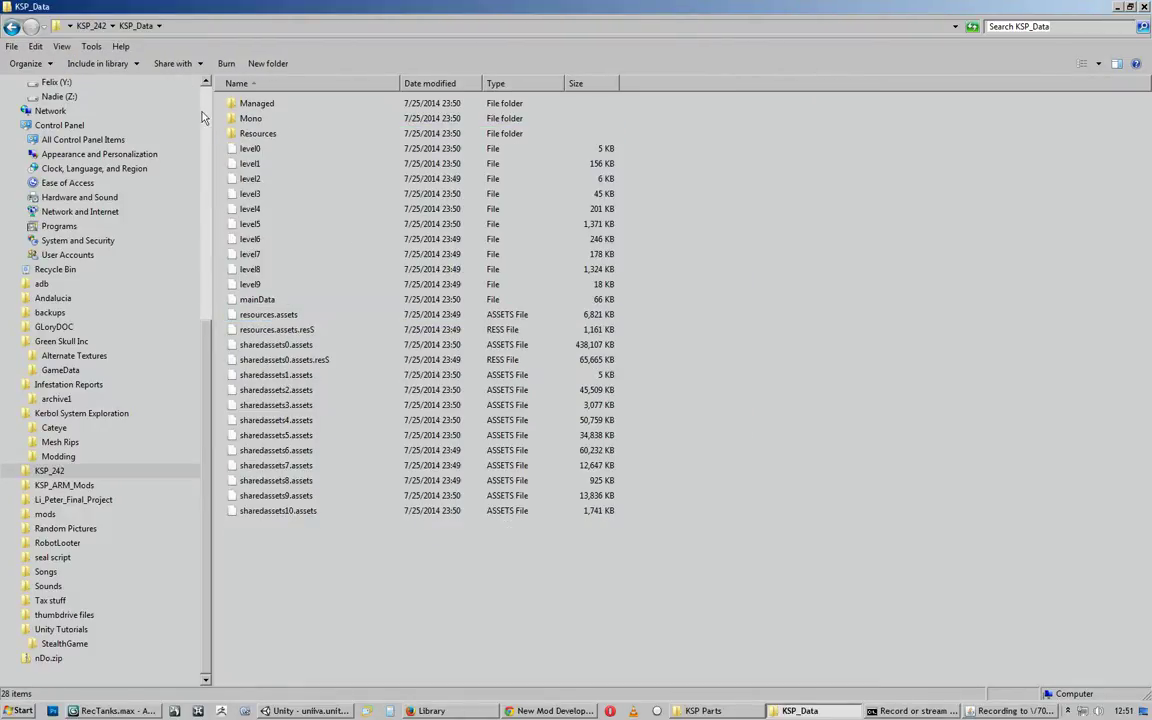
pyautogui.press('BackSpace')
# Launch KSP.exe from the KSP_242 folder.
pyautogui.click(336, 376)
pyautogui.click(262, 299)
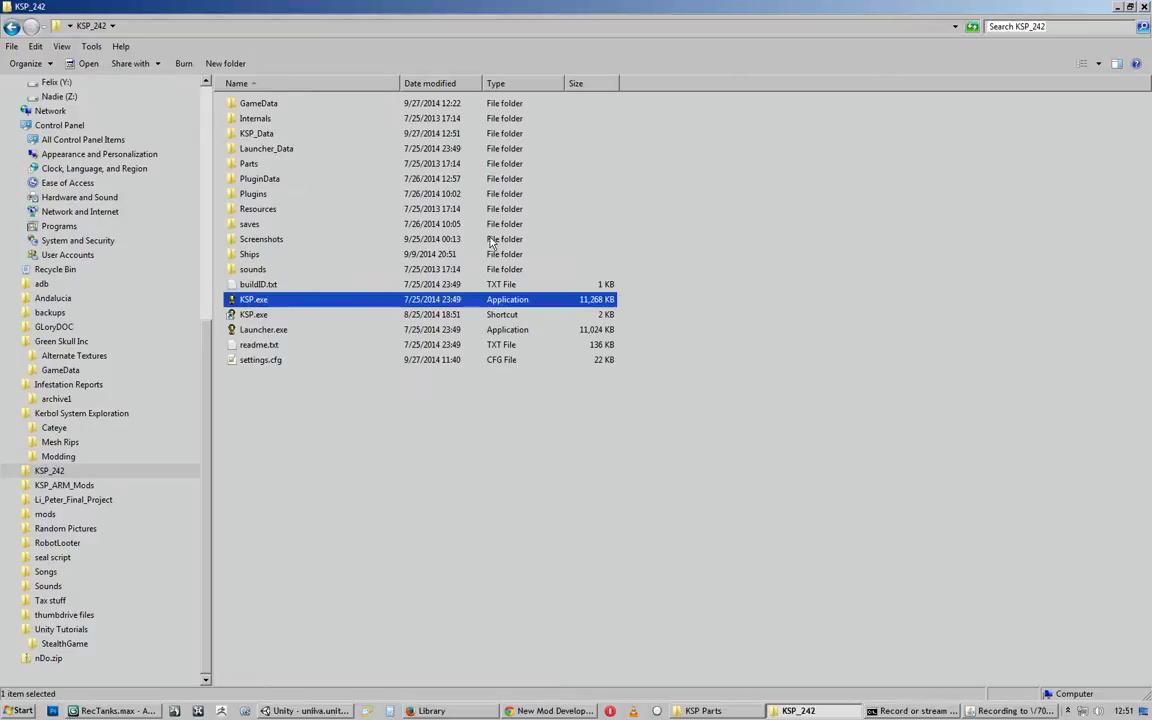
pyautogui.click(478, 476)
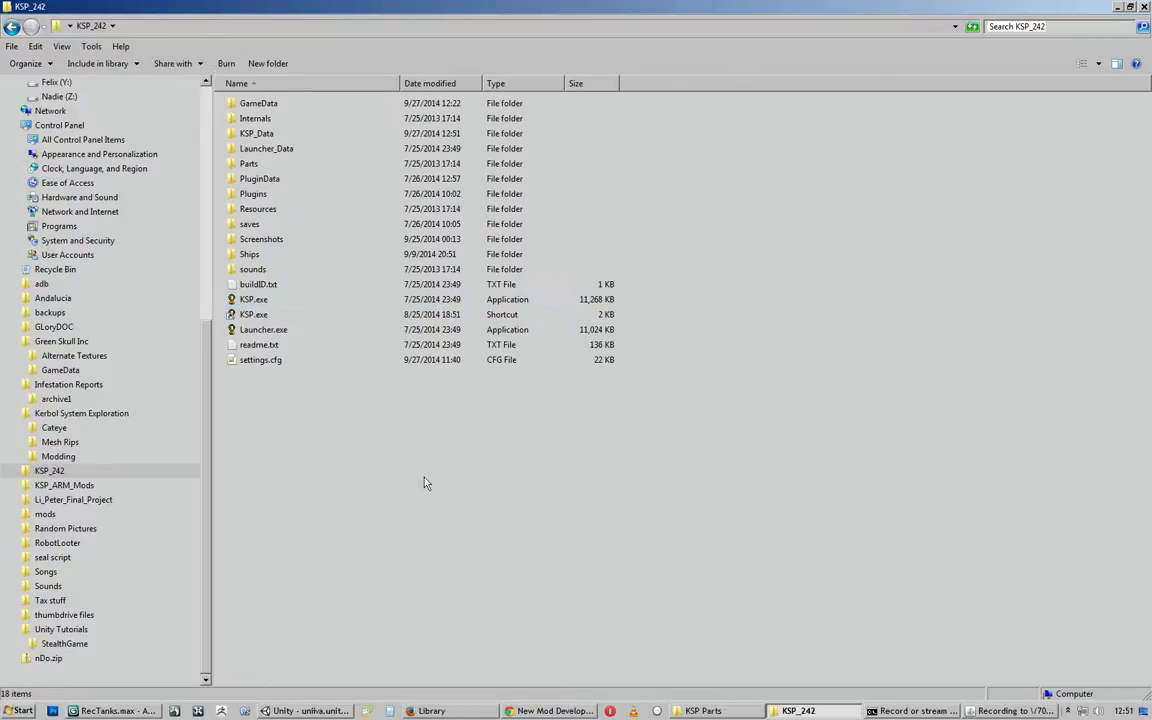
pyautogui.doubleClick(255, 299)
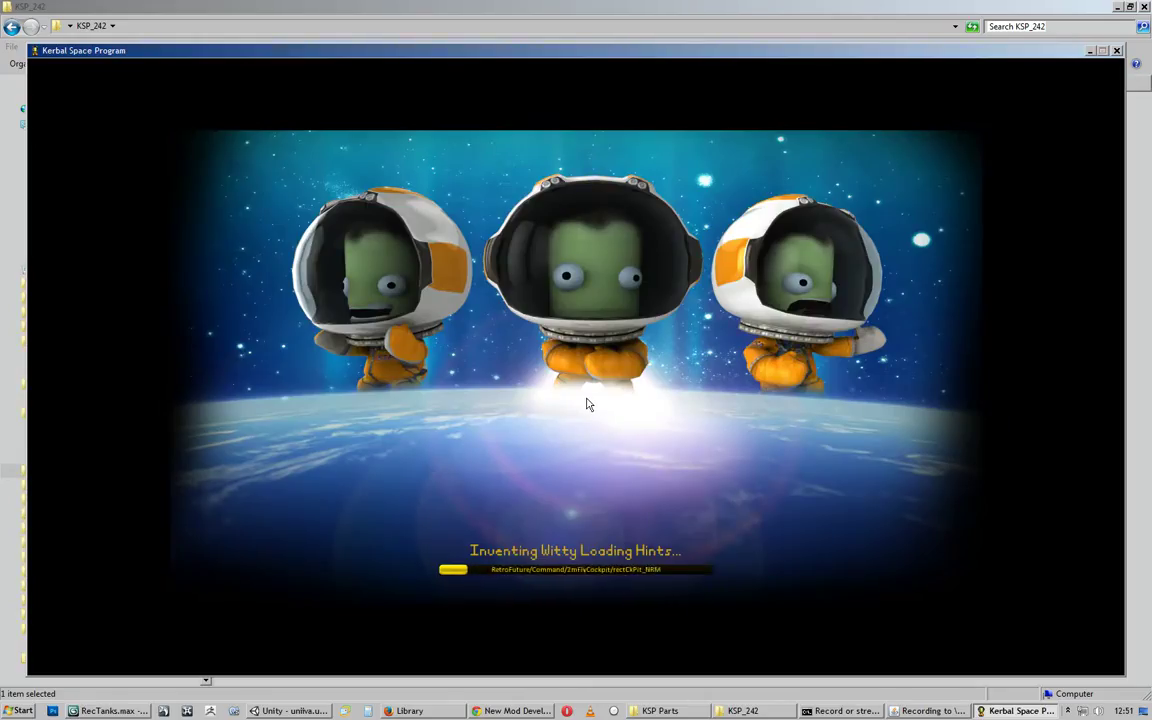
# Adjust the system volume while KSP loads, then choose Start Game from the v0.24.2 main menu.
pyautogui.click(1098, 711)
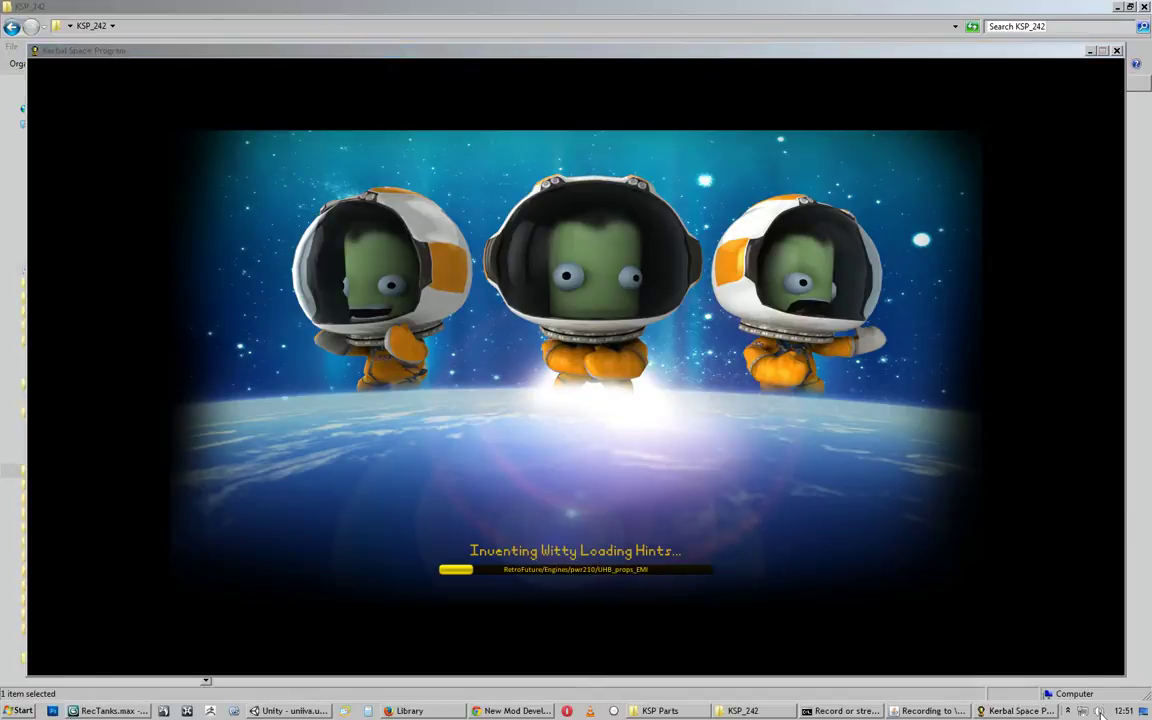
pyautogui.click(978, 604)
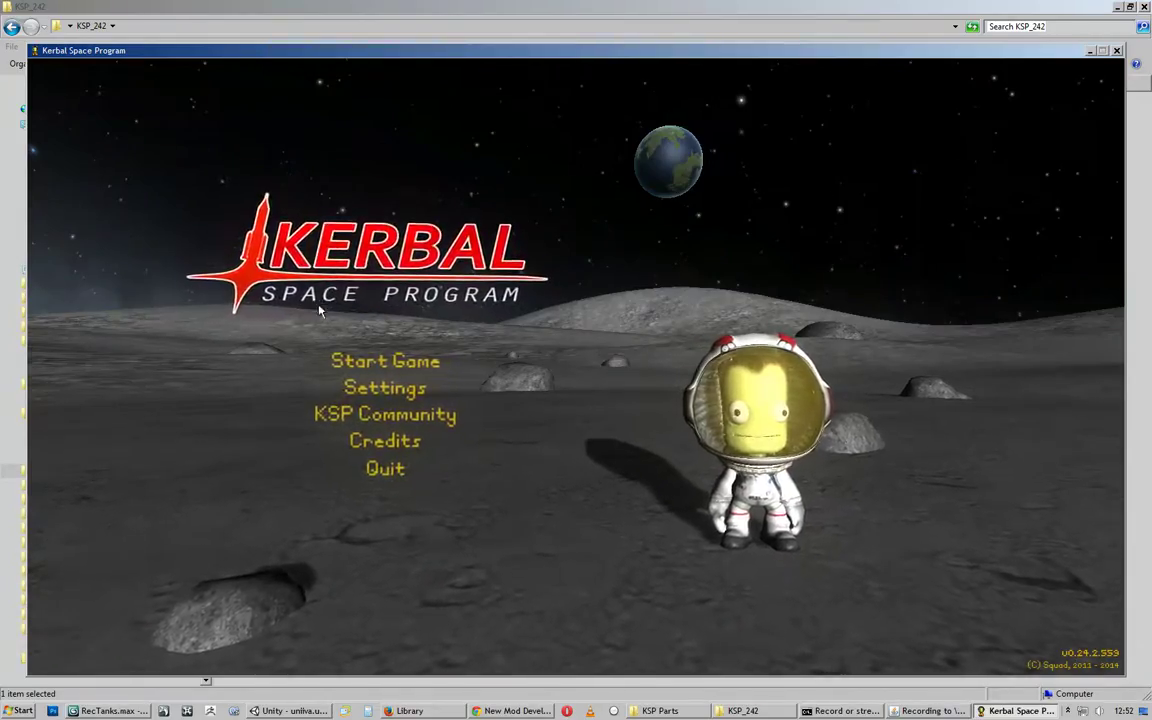
pyautogui.click(400, 361)
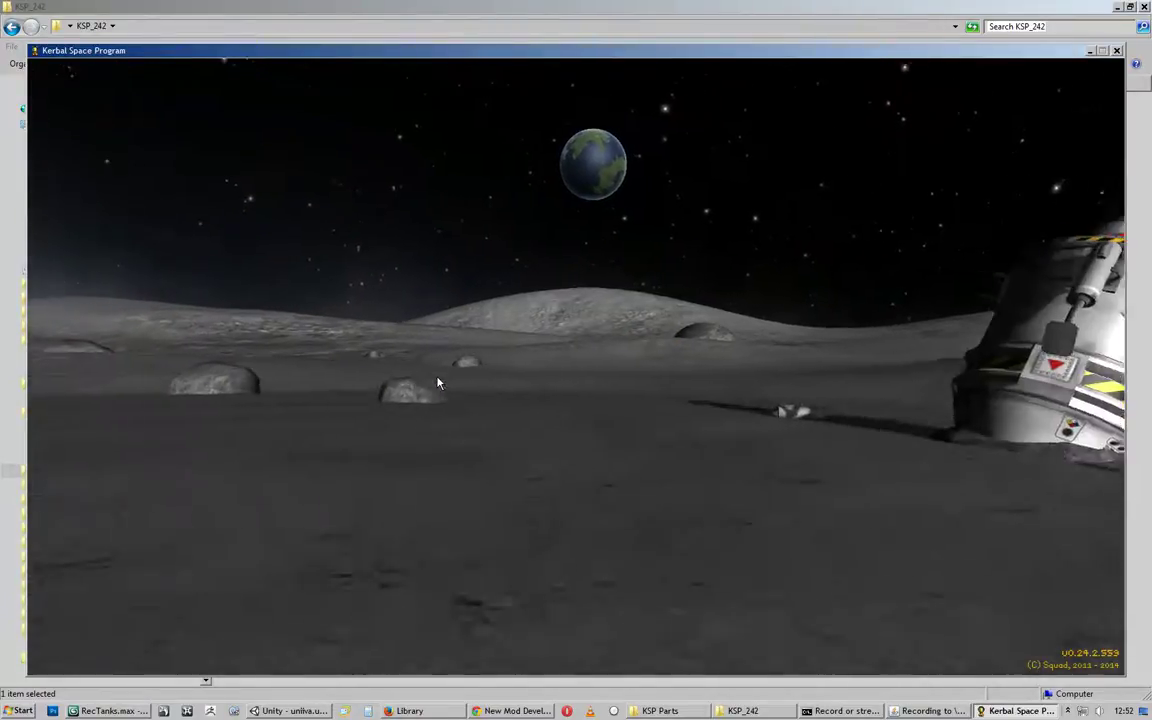
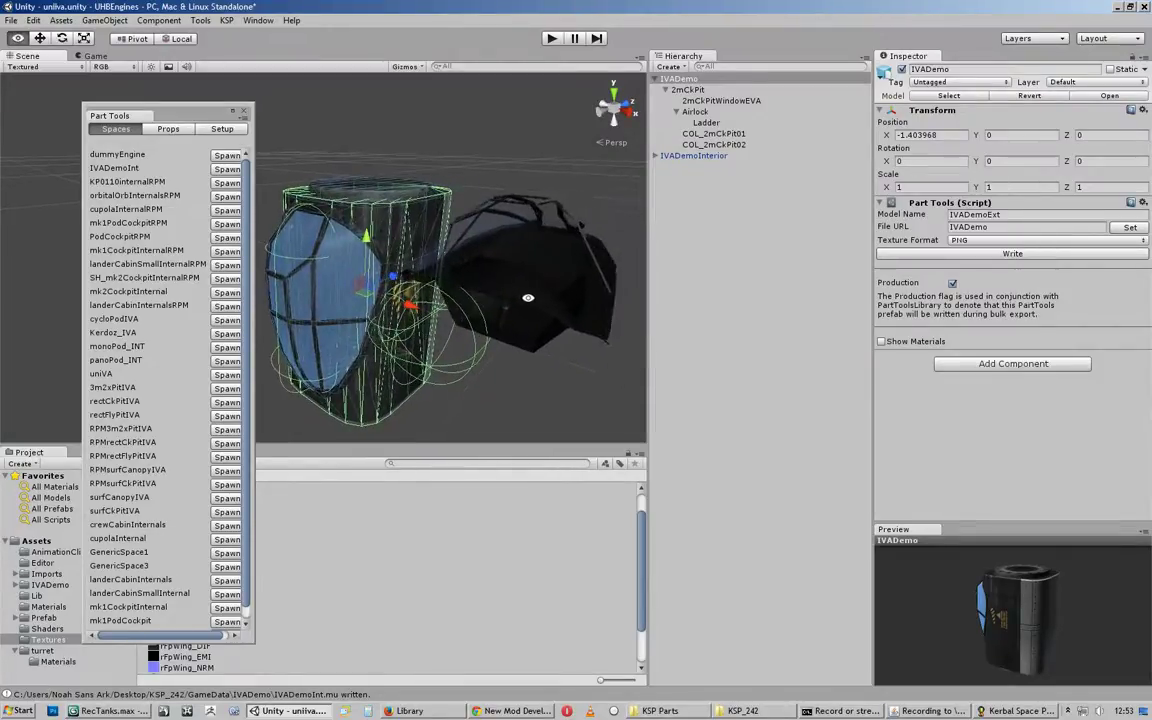
# Assign IVADemoInterior to the Kerbals layer, applying it to all child objects.
pyautogui.click(492, 266)
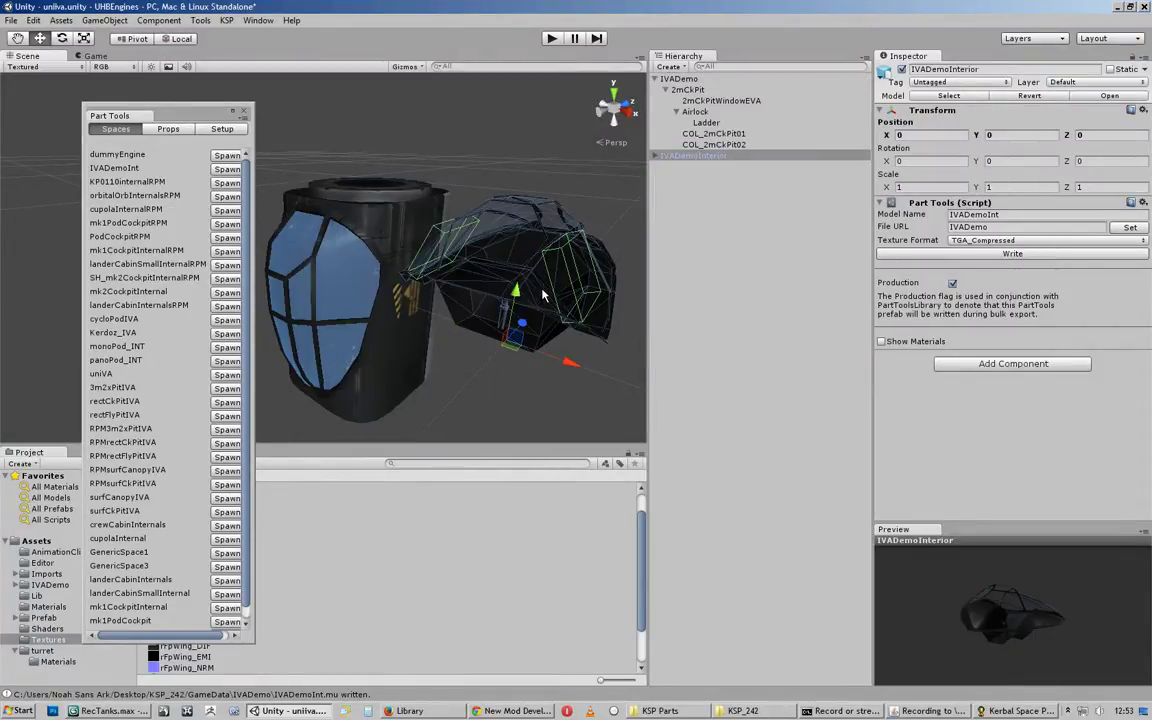
pyautogui.click(656, 157)
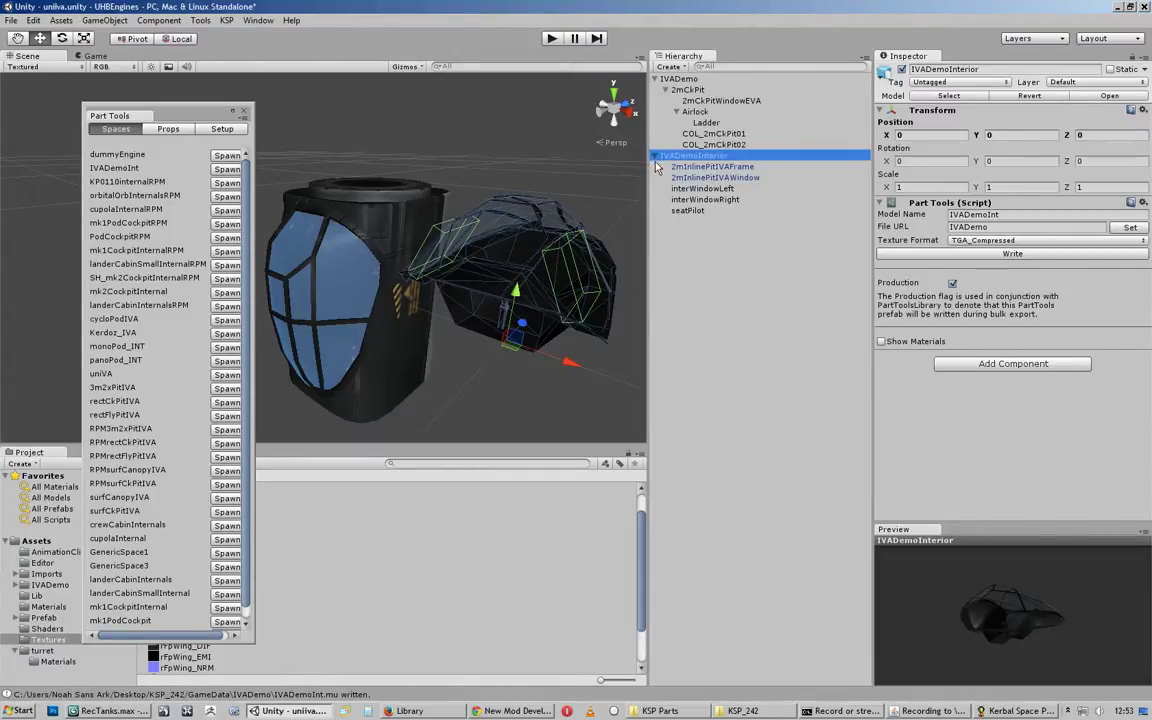
pyautogui.click(1068, 83)
pyautogui.click(1068, 147)
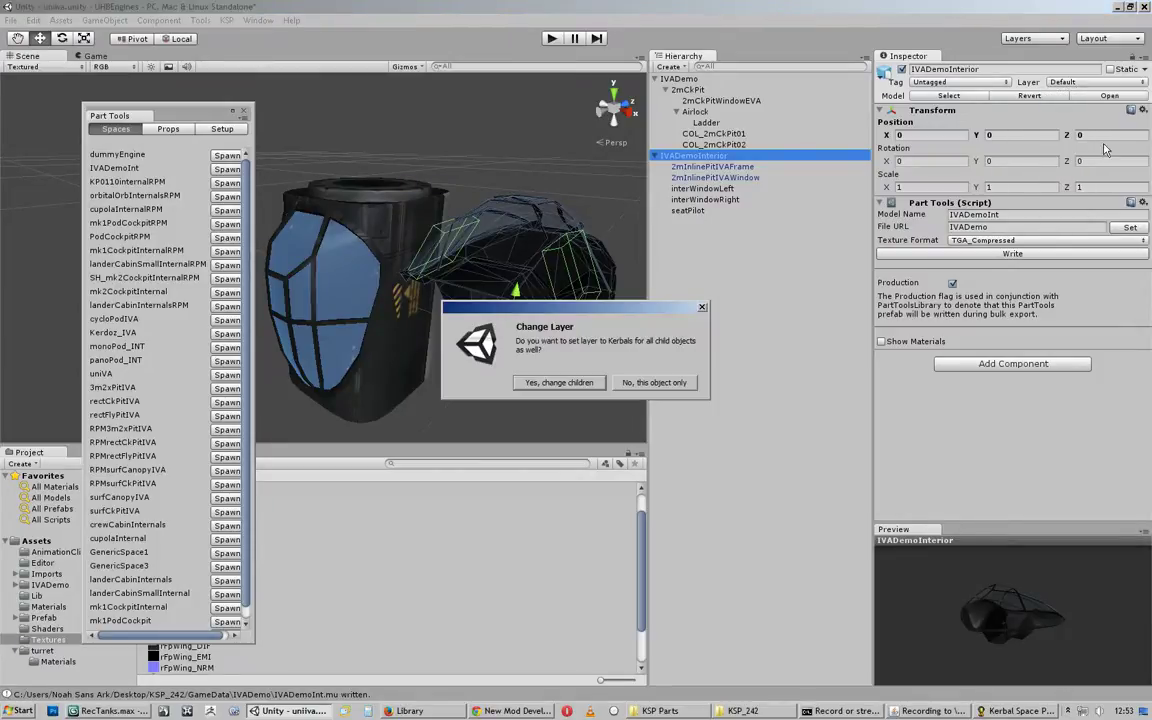
pyautogui.click(559, 383)
# Check seatPilot's layer and position and the interior window mesh, then reselect IVADemoInterior.
pyautogui.click(695, 212)
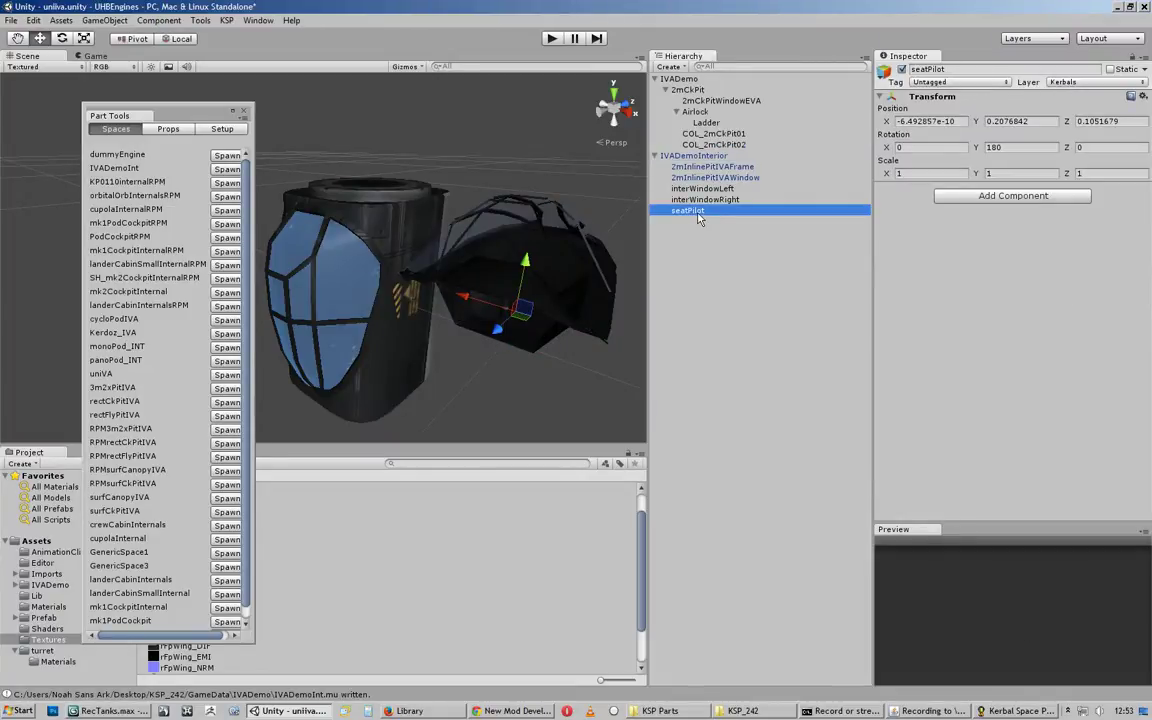
pyautogui.click(708, 157)
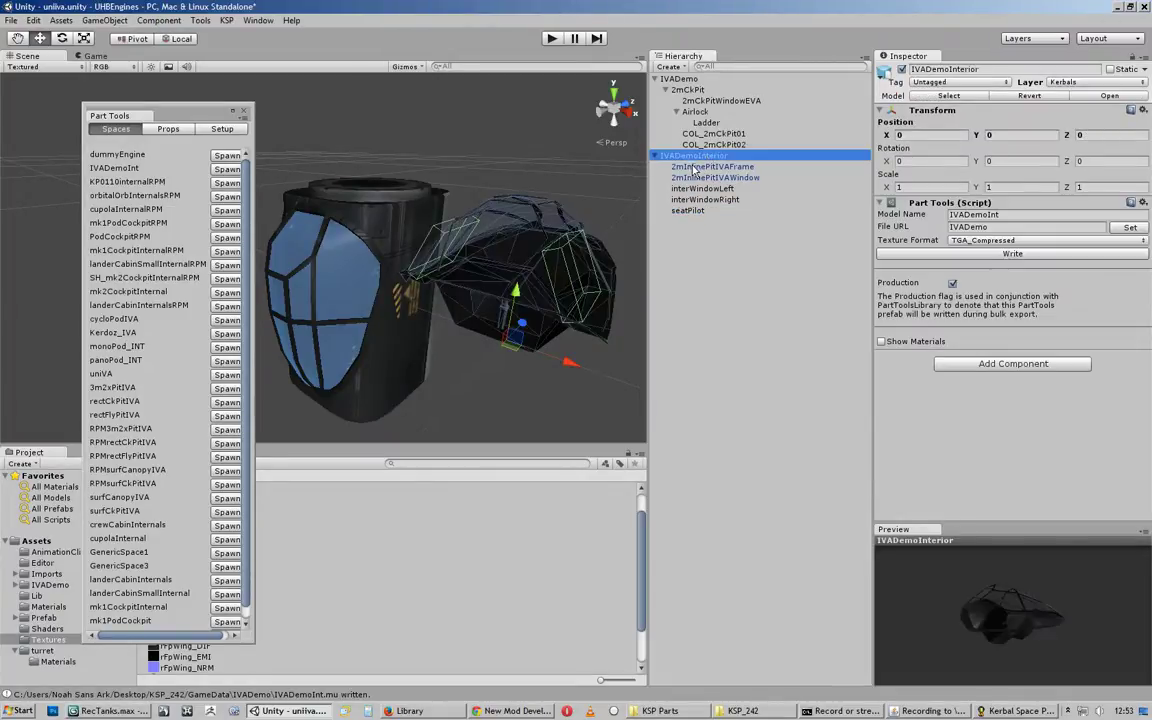
pyautogui.click(535, 262)
pyautogui.click(535, 262)
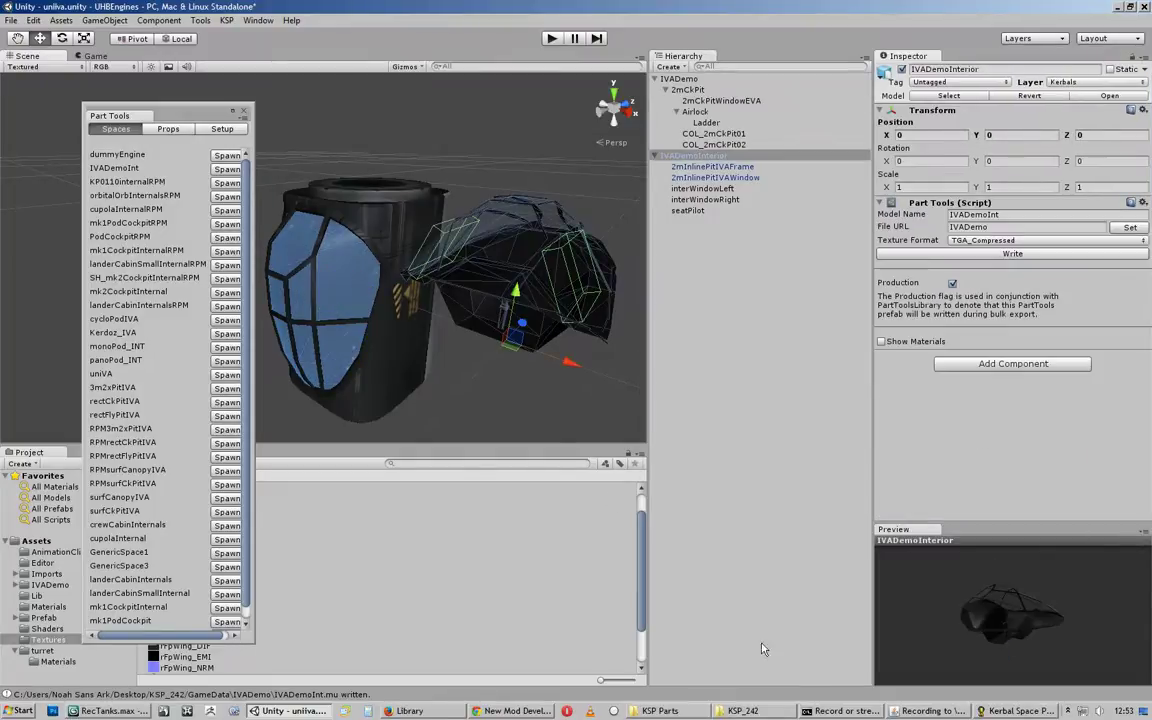
# In KSP, send the pilot out through the pod's hatch on EVA and grab the ladder.
pyautogui.hotkey('alt', 'Tab')
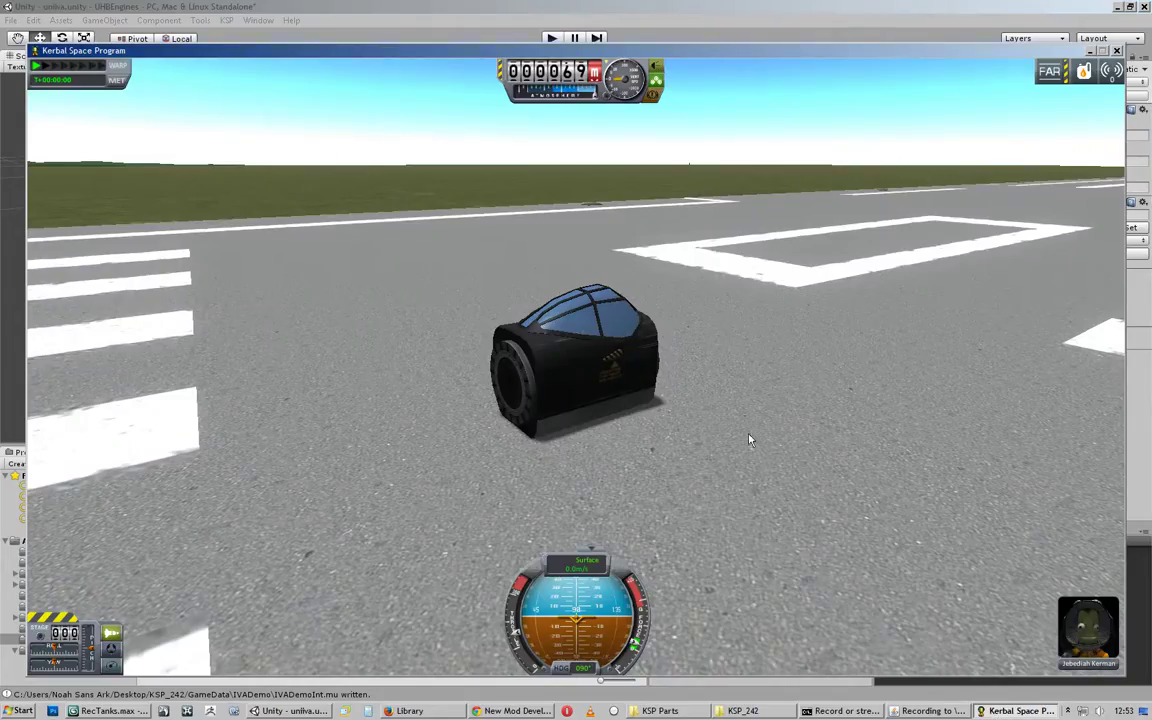
pyautogui.click(606, 337)
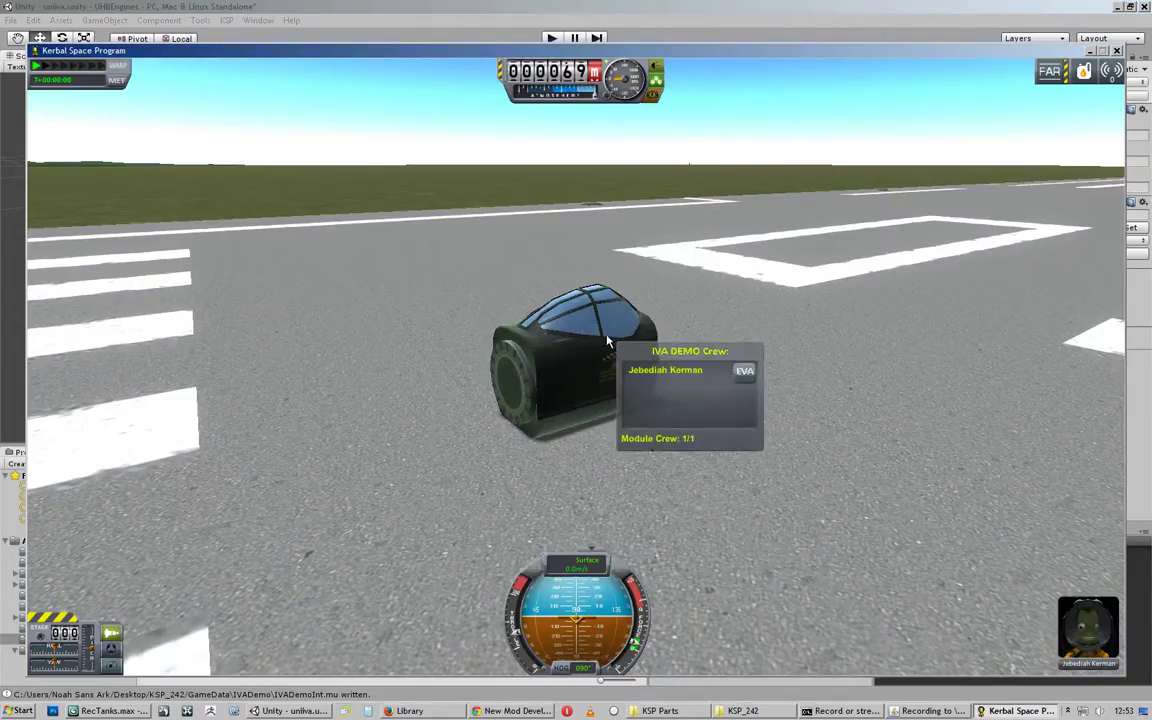
pyautogui.click(743, 372)
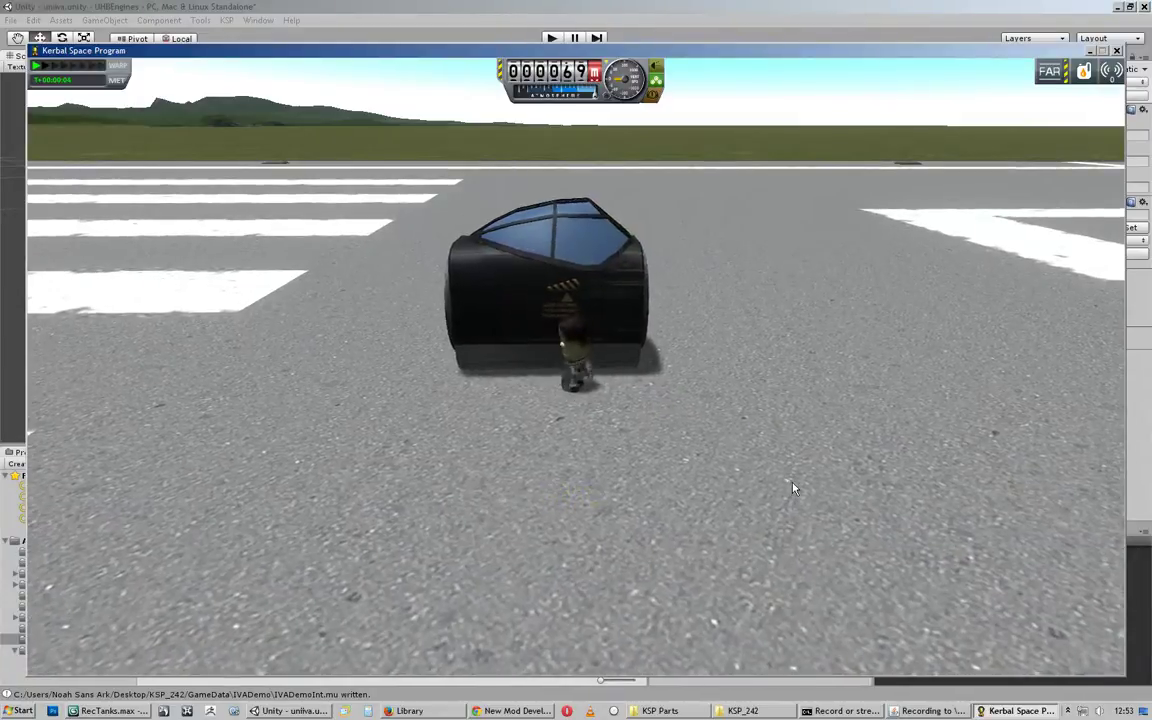
pyautogui.press('f')
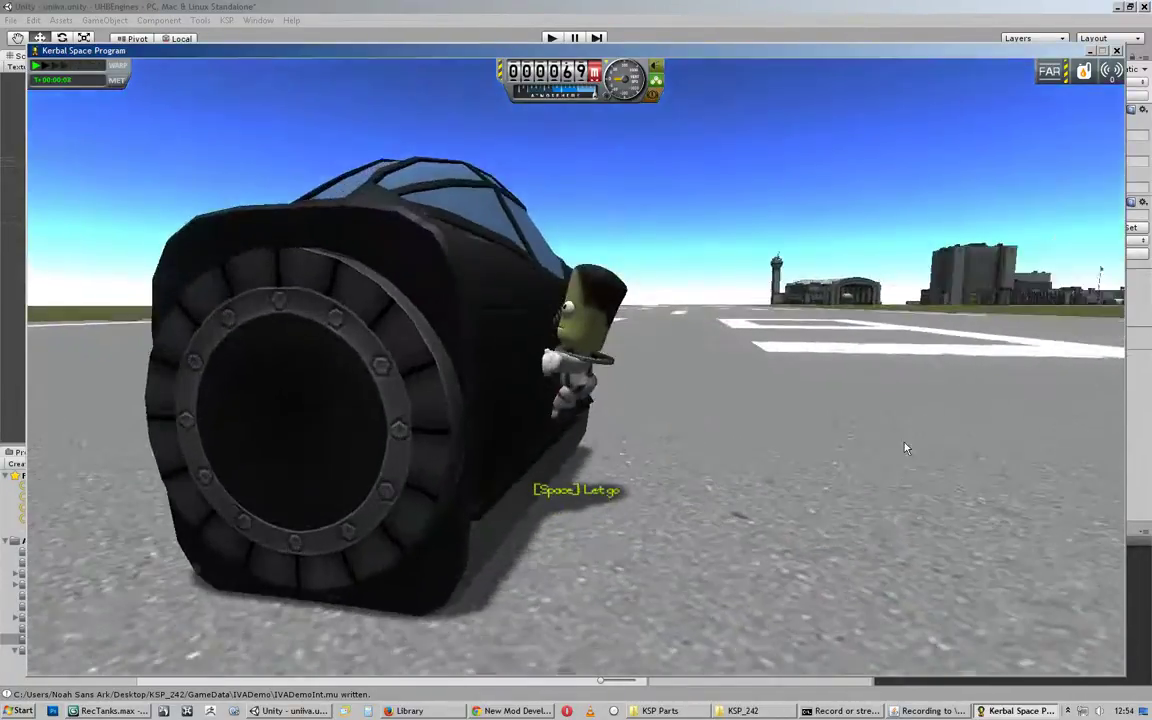
# Board the kerbal back into the pod with F, then bring Unity back to the front.
pyautogui.moveTo(905, 448)
pyautogui.mouseDown(button='right')
pyautogui.moveTo(801, 413)
pyautogui.moveTo(578, 411)
pyautogui.moveTo(588, 378)
pyautogui.moveTo(665, 392)
pyautogui.mouseUp(button='right')
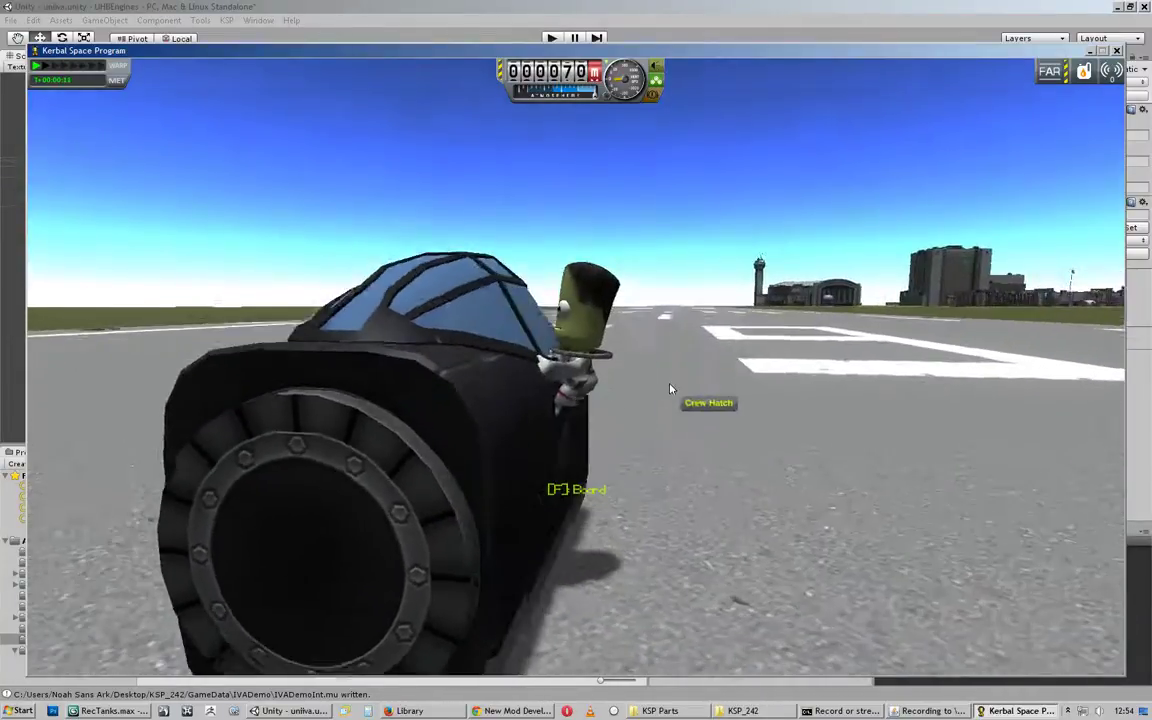
pyautogui.moveTo(690, 440)
pyautogui.mouseDown(button='right')
pyautogui.moveTo(638, 381)
pyautogui.moveTo(639, 415)
pyautogui.moveTo(670, 444)
pyautogui.moveTo(679, 489)
pyautogui.moveTo(617, 456)
pyautogui.moveTo(836, 352)
pyautogui.moveTo(880, 367)
pyautogui.moveTo(791, 400)
pyautogui.moveTo(754, 400)
pyautogui.moveTo(694, 343)
pyautogui.moveTo(628, 398)
pyautogui.moveTo(672, 358)
pyautogui.mouseUp(button='right')
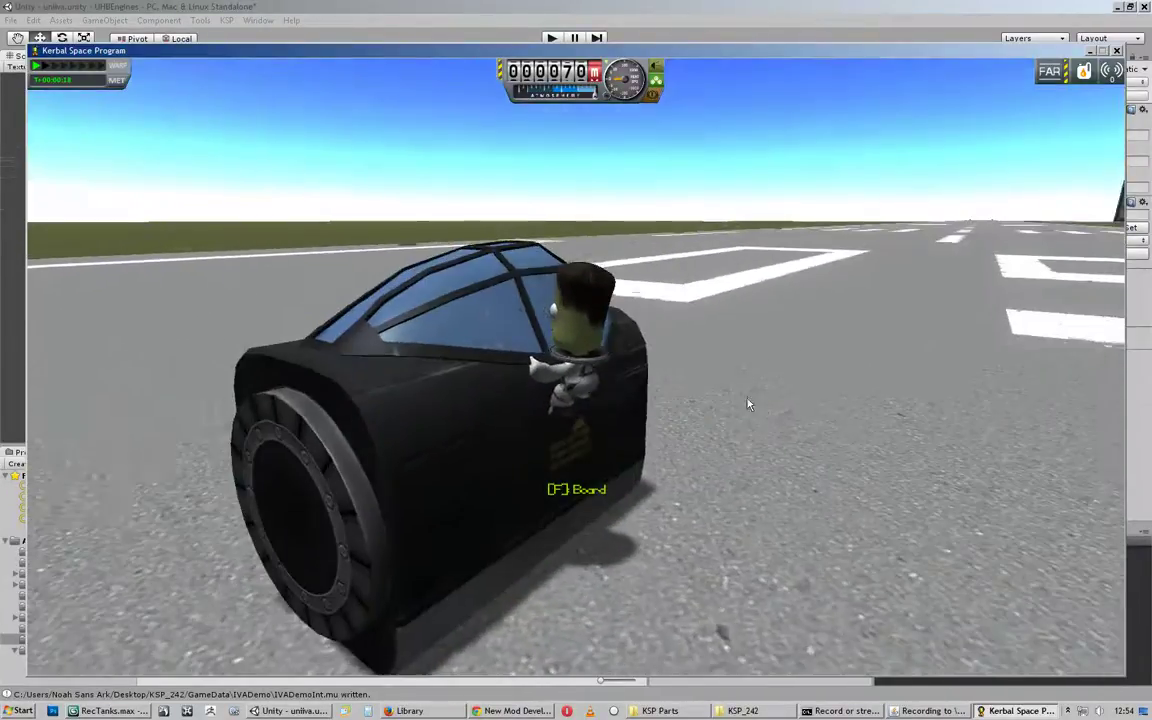
pyautogui.press('f')
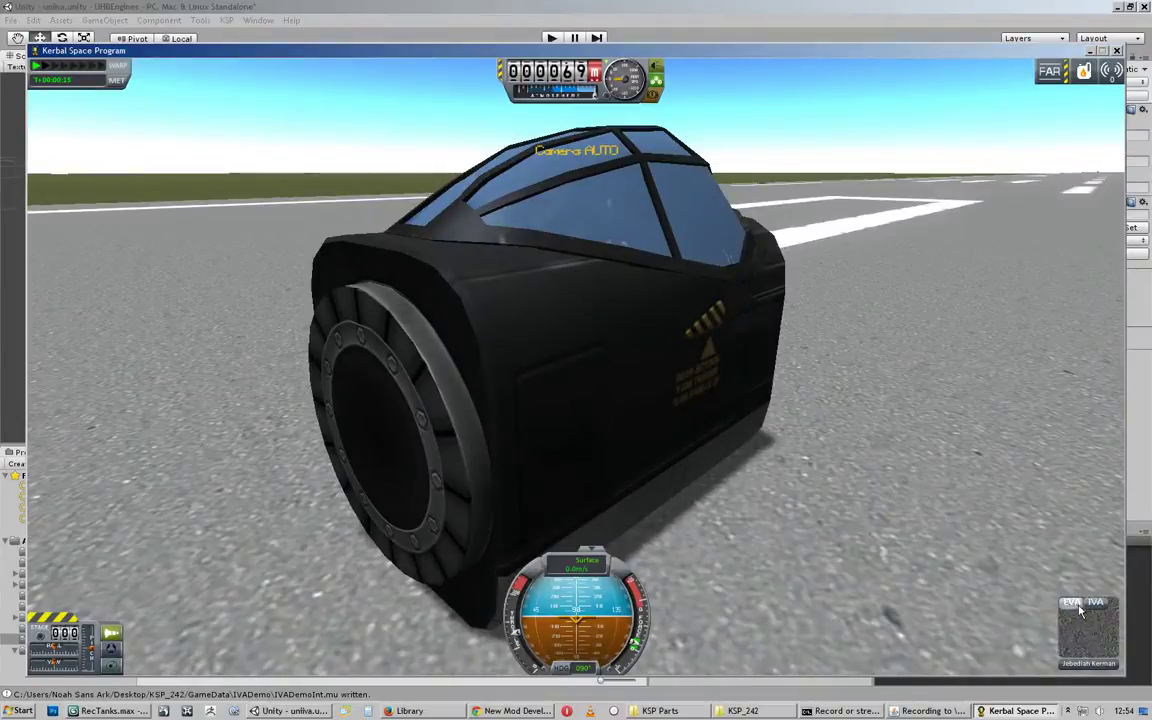
pyautogui.click(314, 710)
# Close Part Tools, check seatPilot's placement in the interior model, and return to the running game.
pyautogui.click(230, 113)
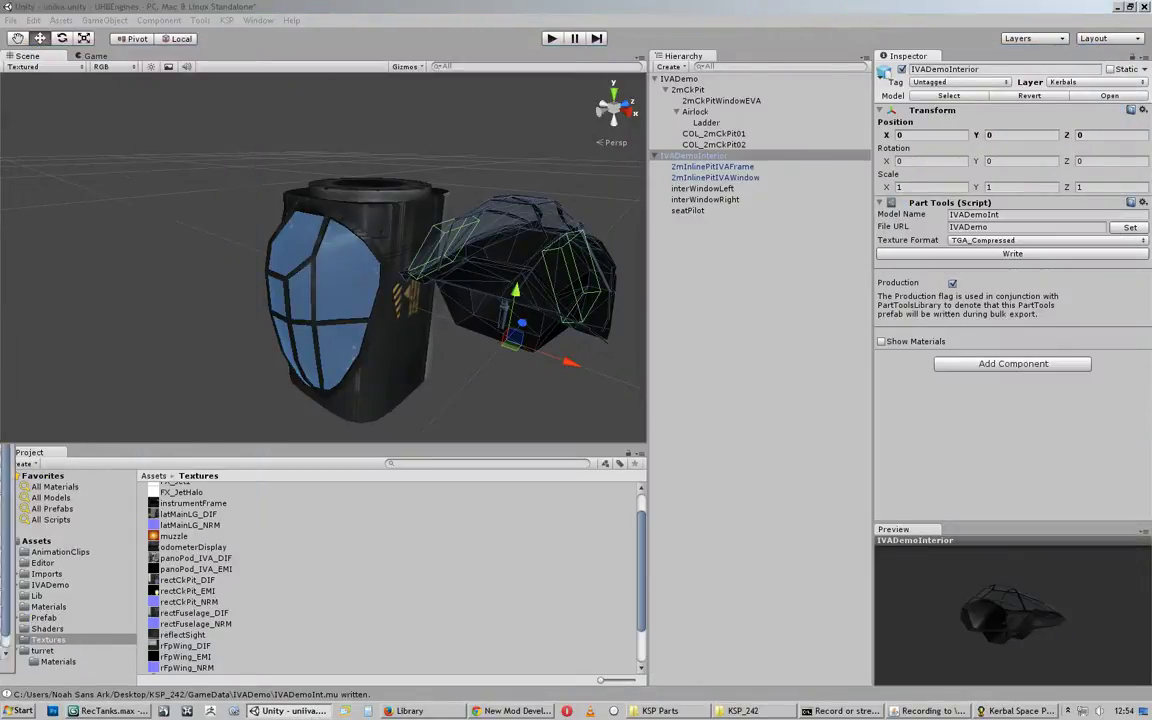
pyautogui.keyDown('alt'); pyautogui.moveTo(454, 382); pyautogui.dragTo(484, 363, button='right'); pyautogui.keyUp('alt')
pyautogui.keyDown('alt'); pyautogui.moveTo(484, 363); pyautogui.dragTo(415, 363); pyautogui.keyUp('alt')
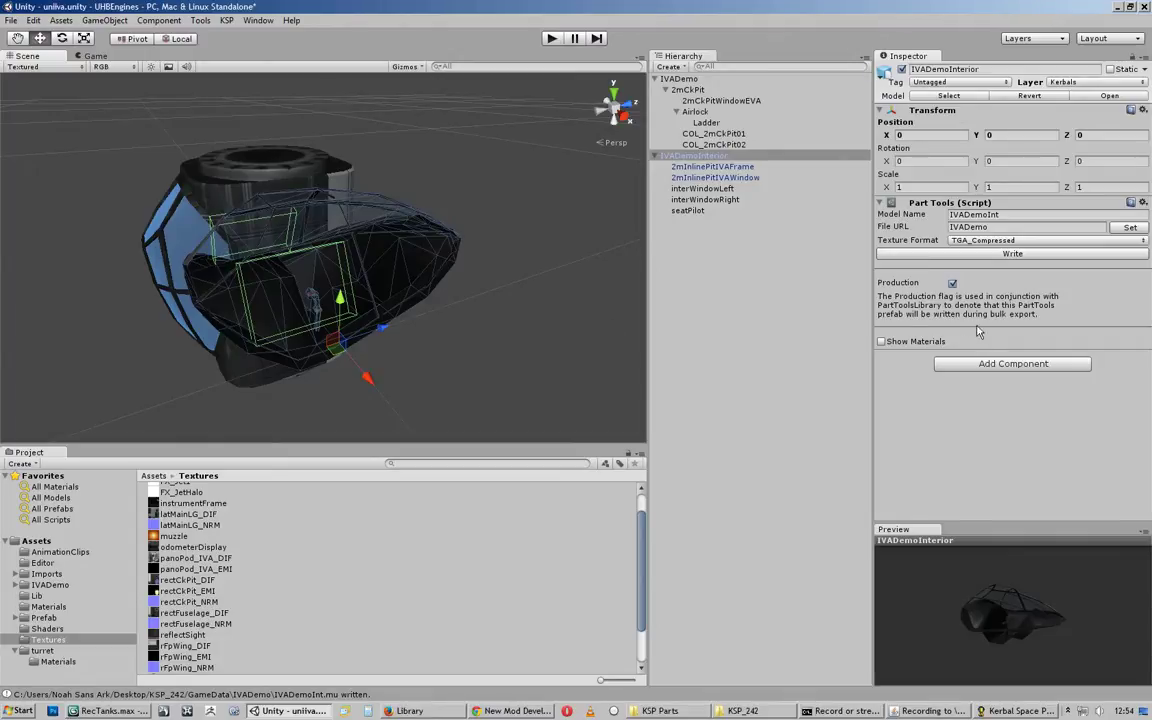
pyautogui.click(714, 211)
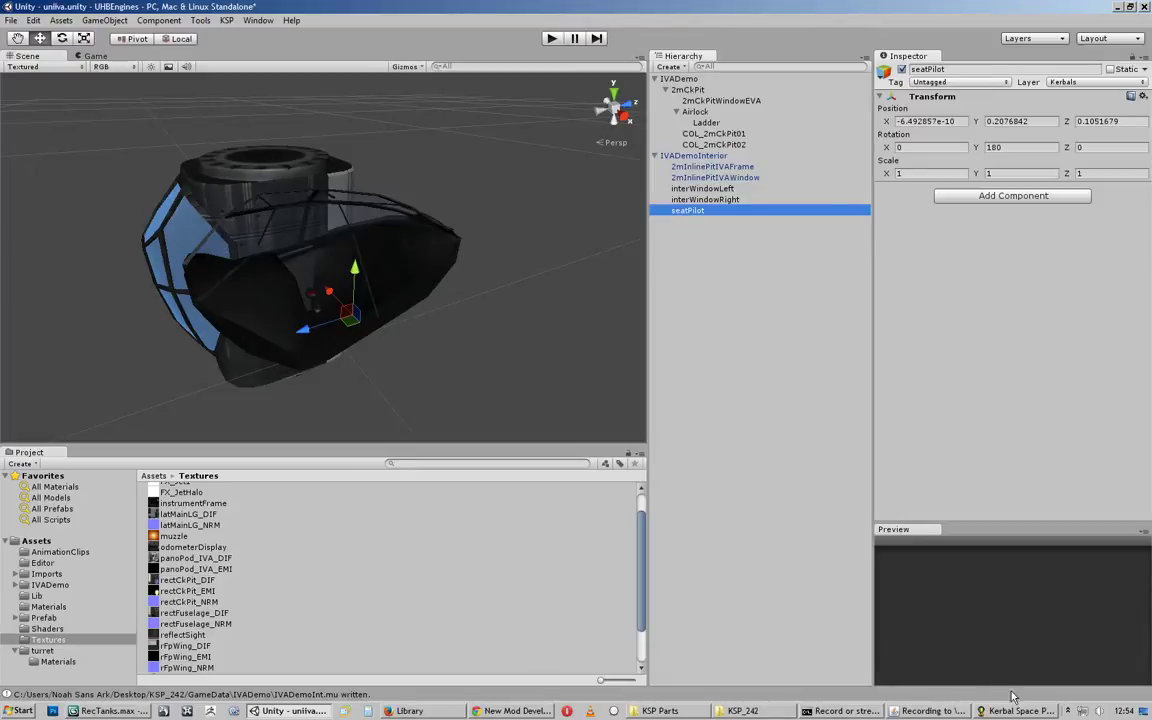
pyautogui.hotkey('alt', 'Tab')
pyautogui.moveTo(848, 528); pyautogui.dragTo(845, 478, button='right')
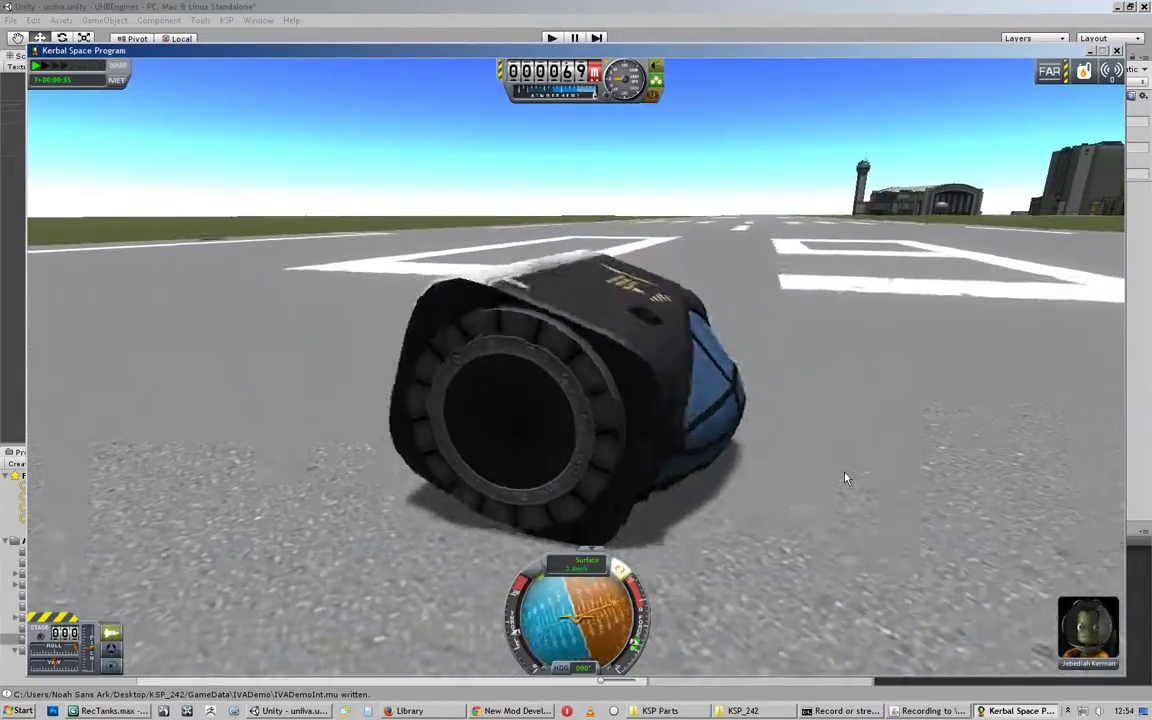
# Toggle the pilot's IVA view on and off with C, then go back to Unity.
pyautogui.press('c')
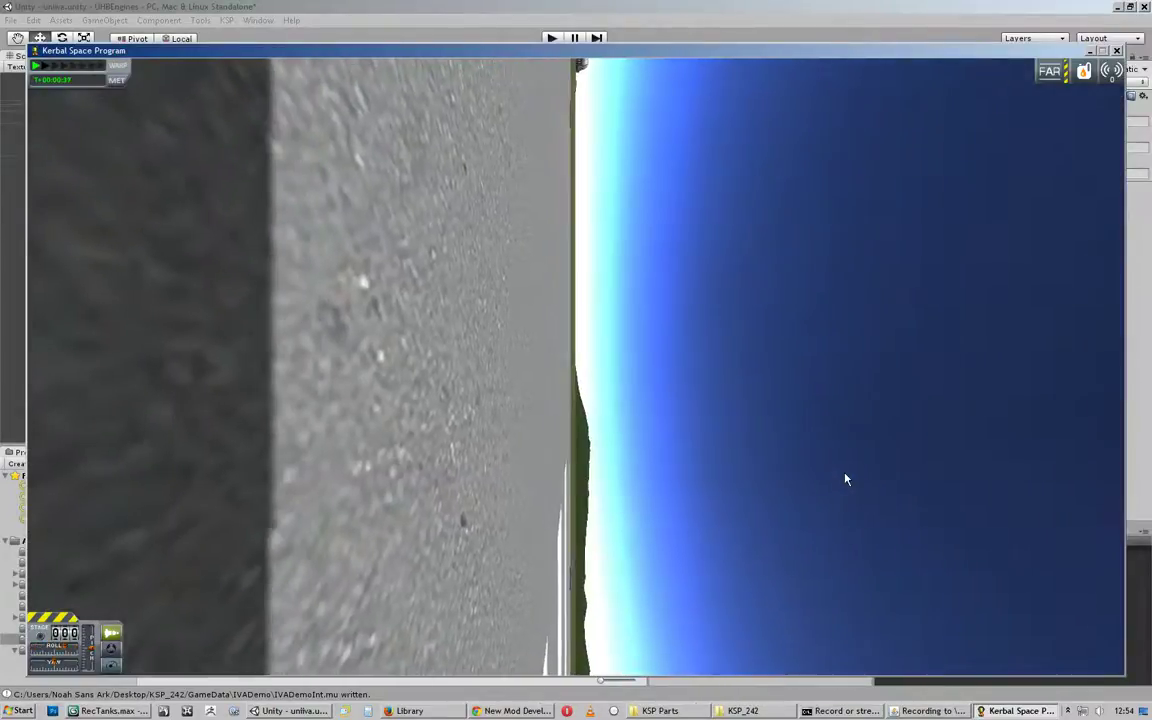
pyautogui.press('c')
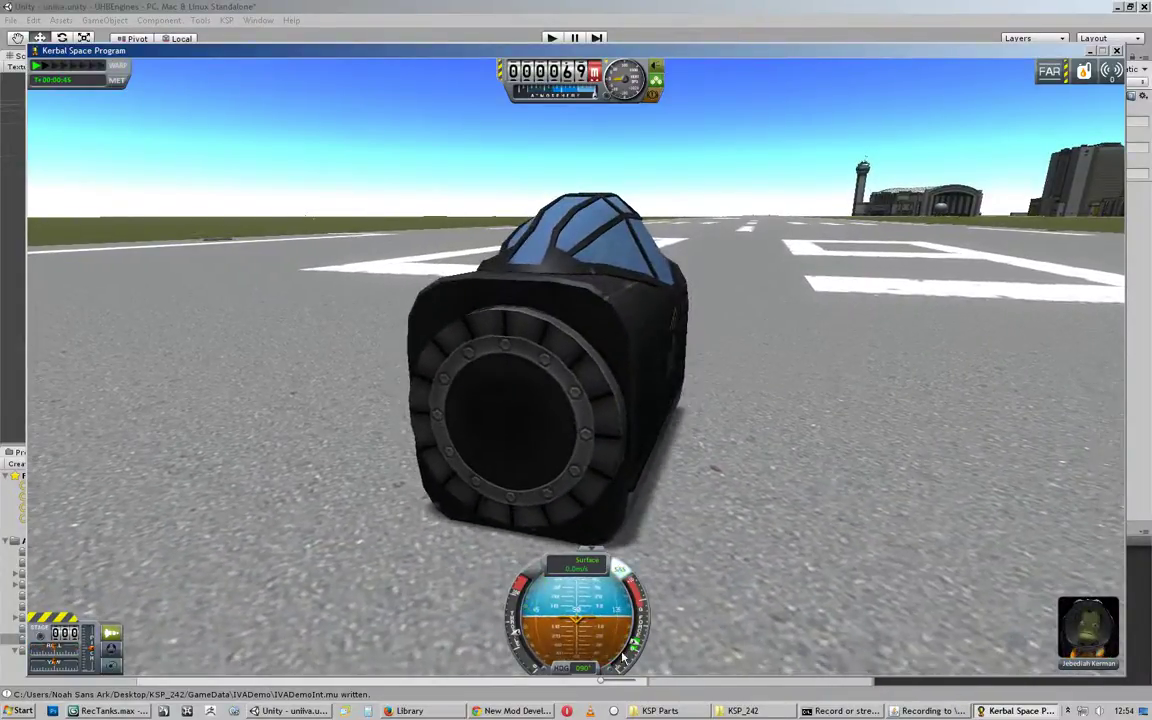
pyautogui.click(312, 711)
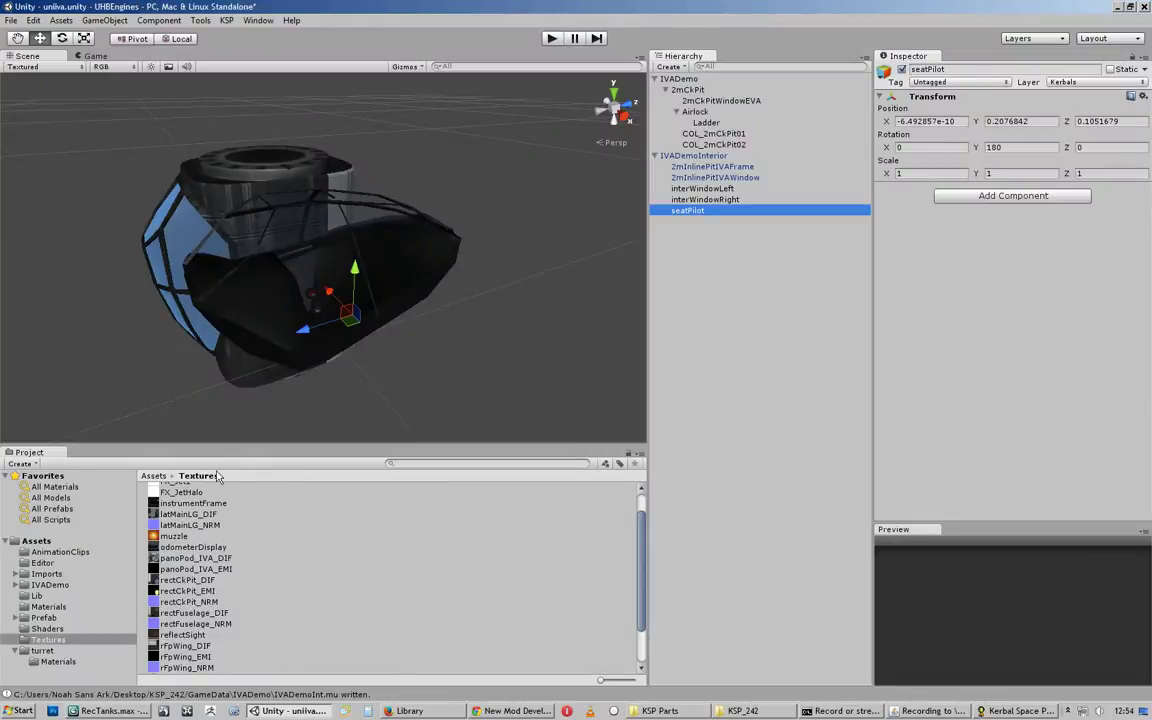
# Set IVADemoInterior and its children back to the Kerbals layer, then pause the flight in KSP.
pyautogui.moveTo(231, 443); pyautogui.dragTo(247, 375)
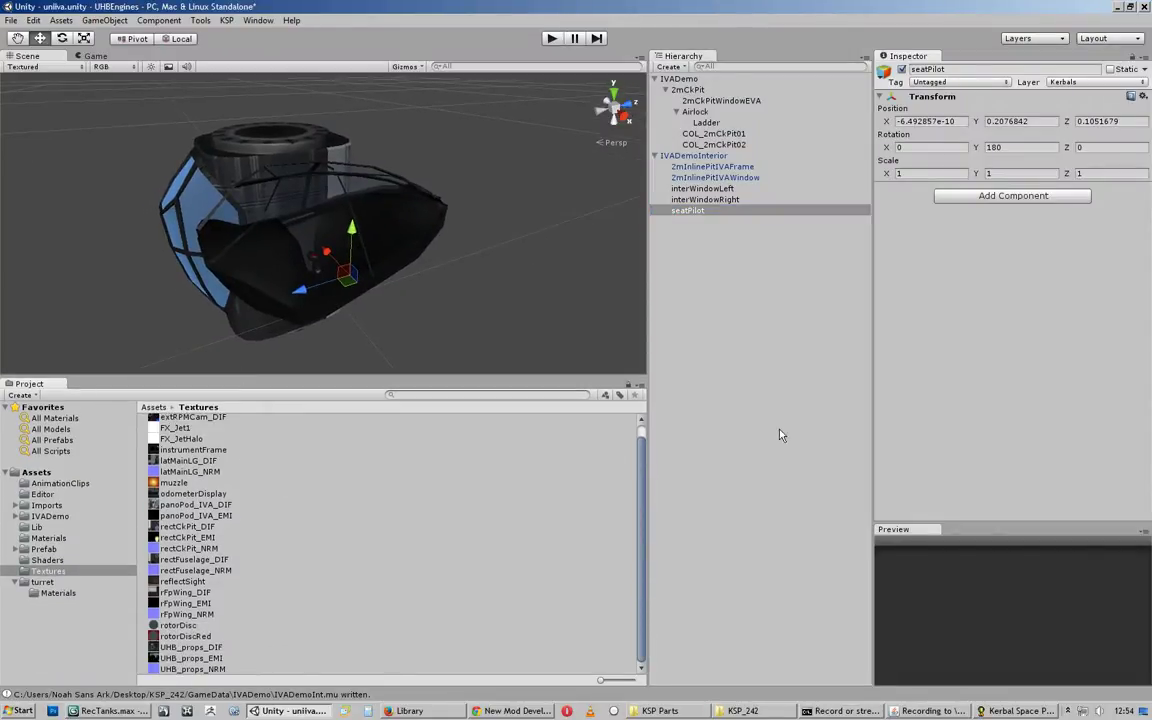
pyautogui.click(658, 155)
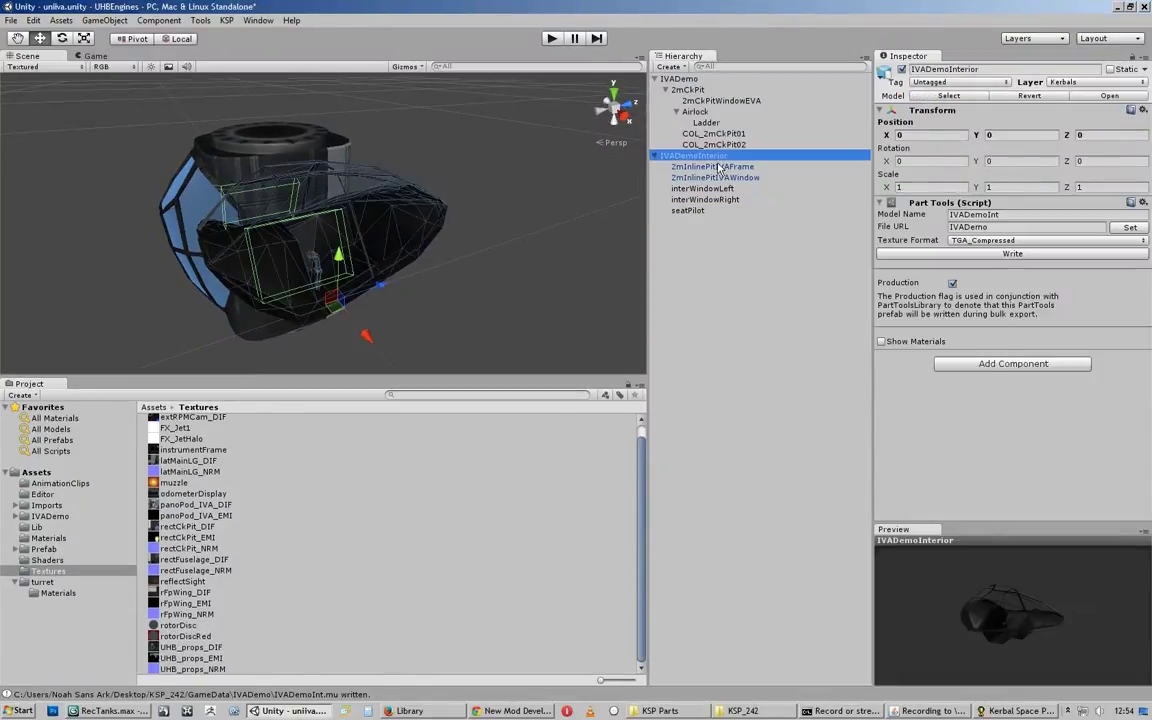
pyautogui.click(1063, 82)
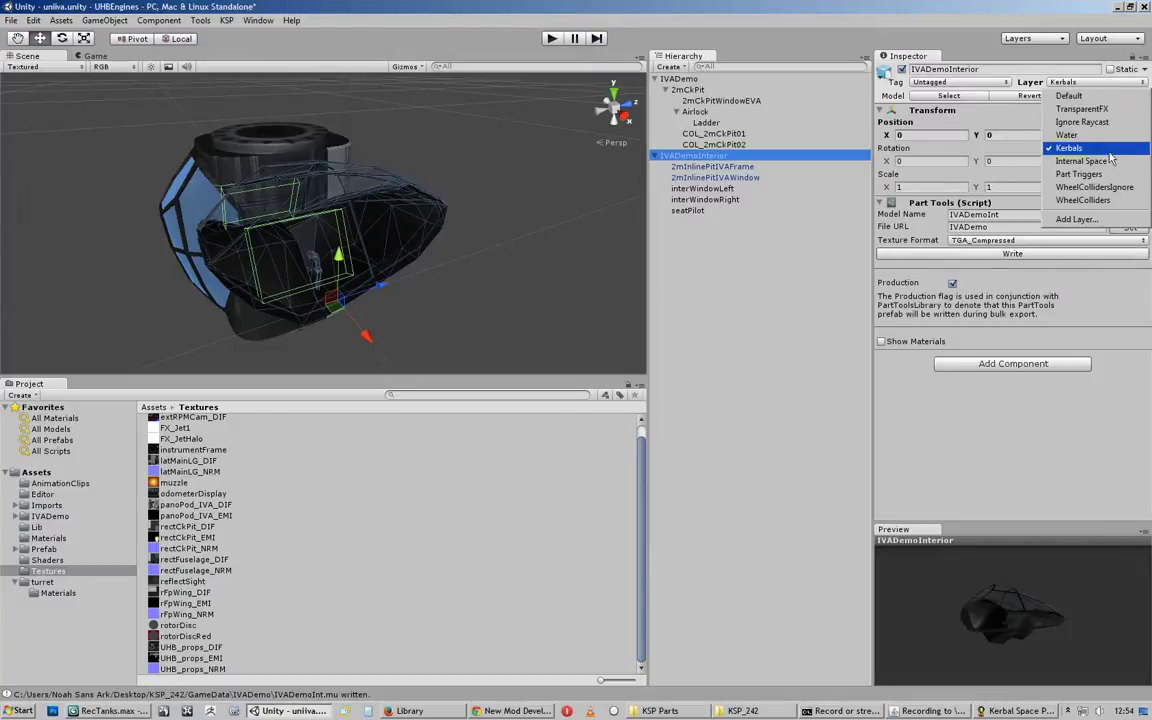
pyautogui.click(1000, 146)
pyautogui.click(559, 383)
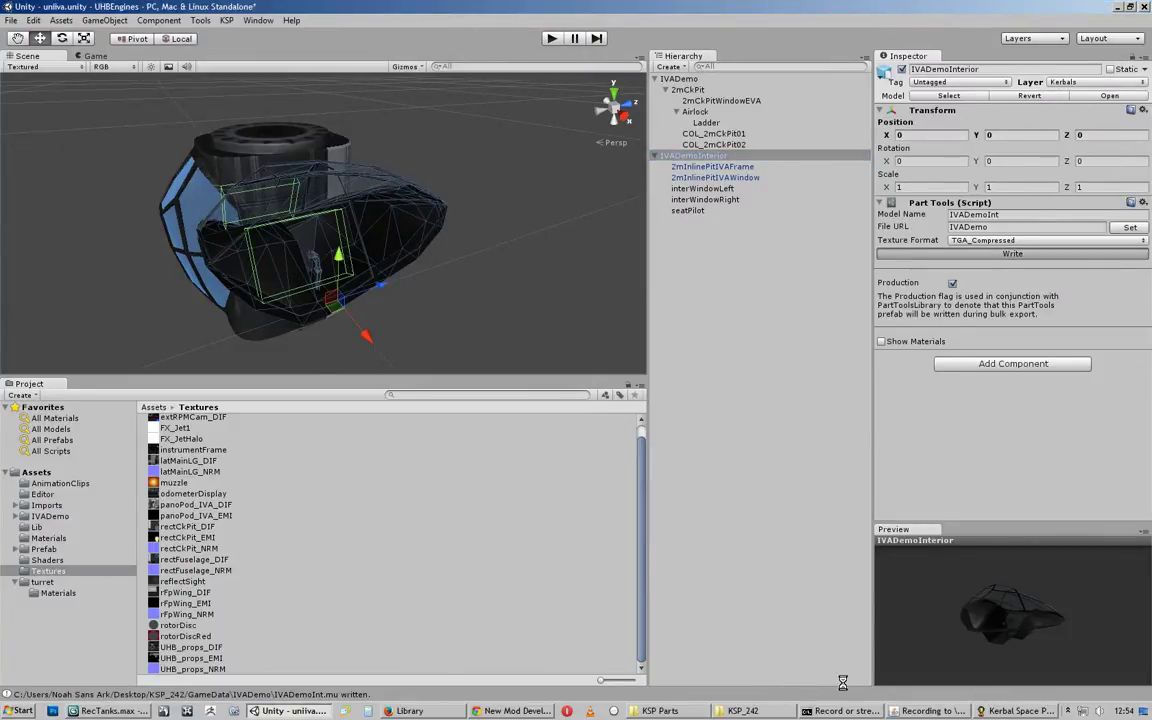
pyautogui.click(1003, 712)
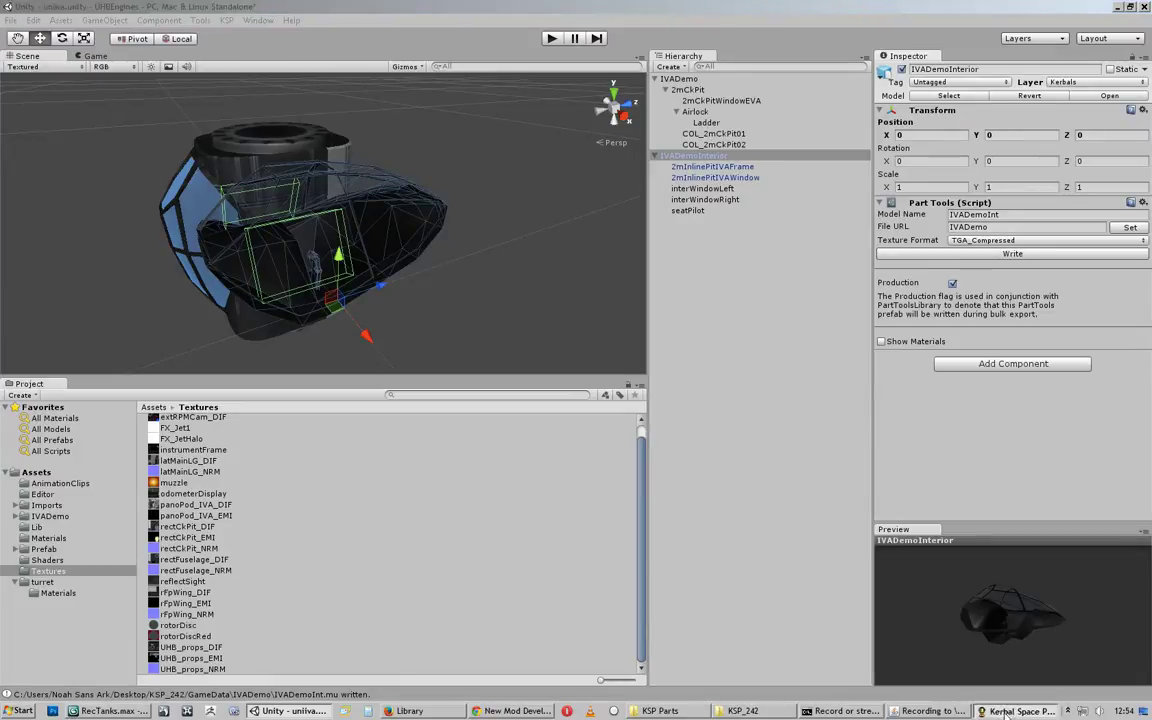
pyautogui.press('Escape')
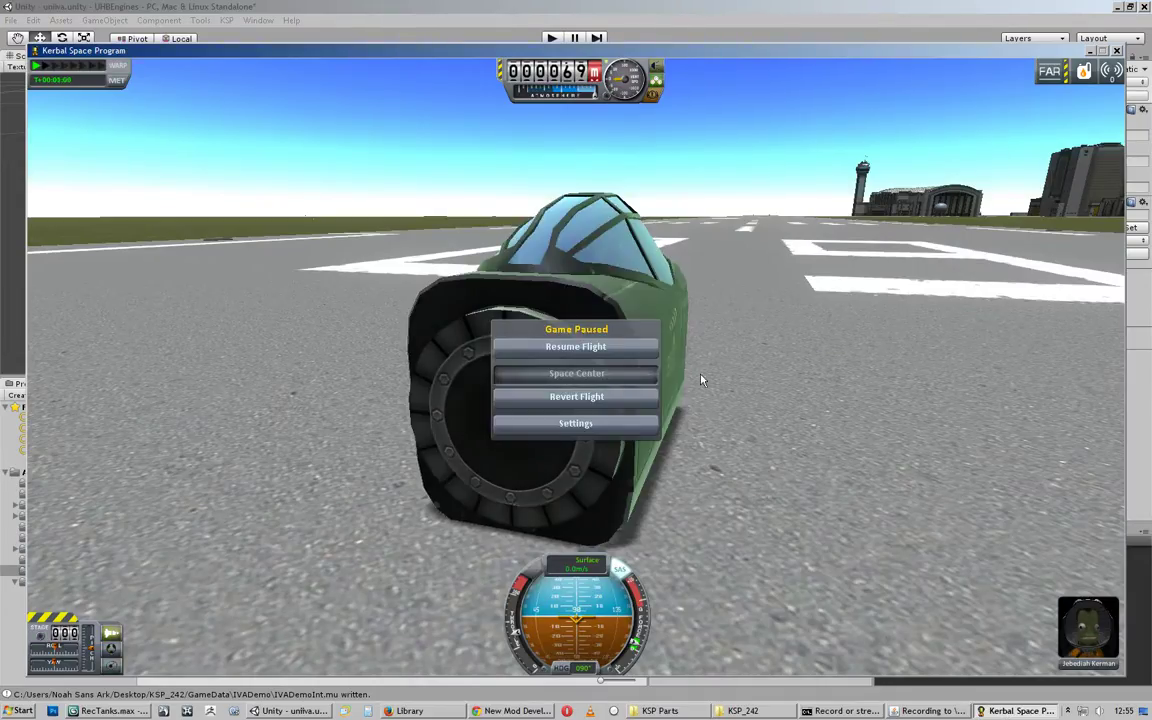
# Exit to the space center, reload the part database, and launch a fresh craft after clearing the runway.
pyautogui.click(620, 373)
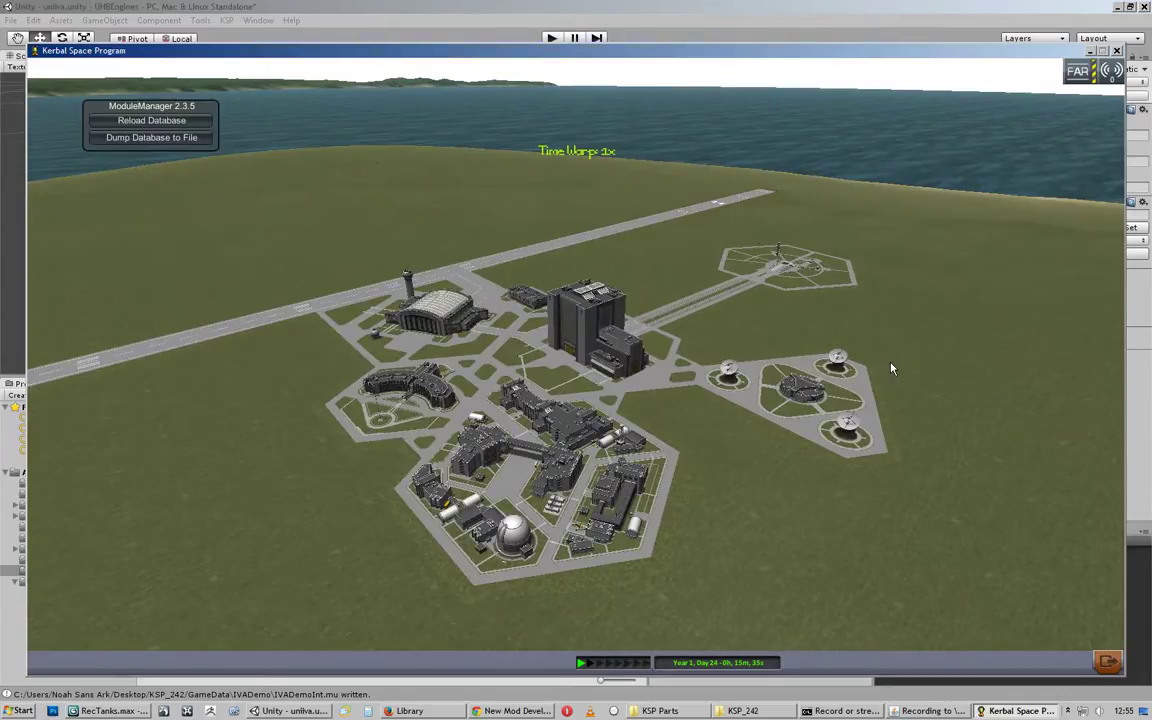
pyautogui.click(168, 119)
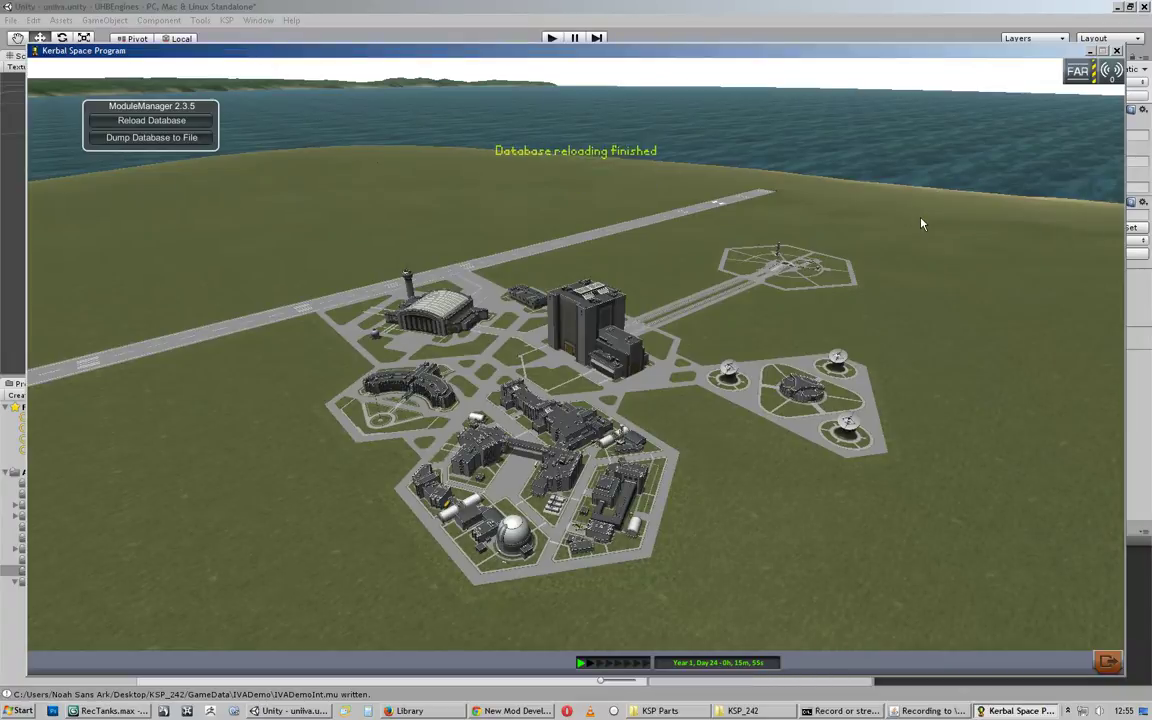
pyautogui.click(672, 220)
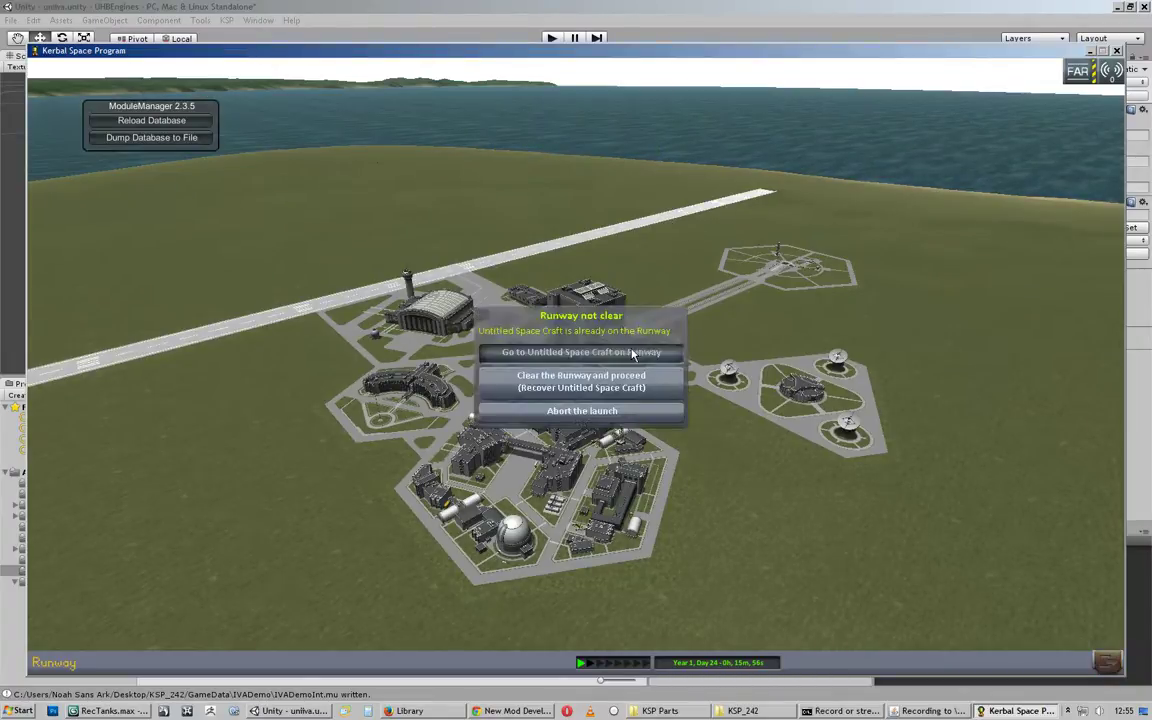
pyautogui.click(600, 380)
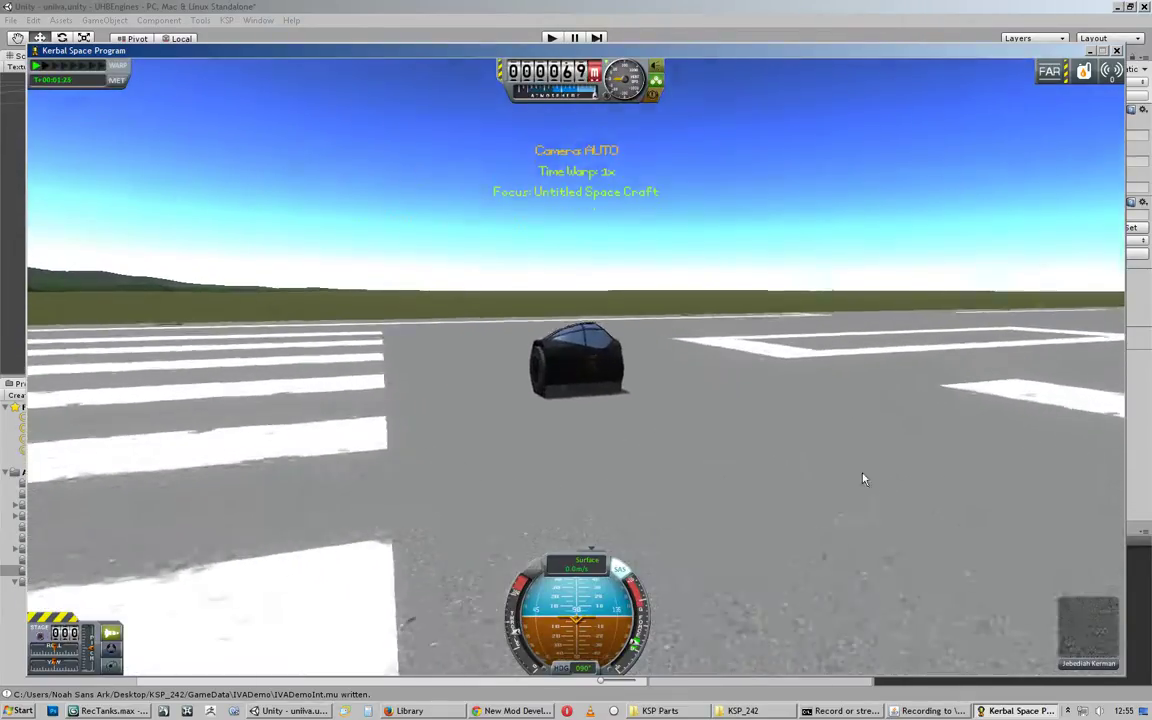
# Check the cockpit's IVA view looking along the runway, return outside, then switch back to Unity.
pyautogui.press('c')
pyautogui.moveTo(927, 483); pyautogui.dragTo(927, 420, button='right')
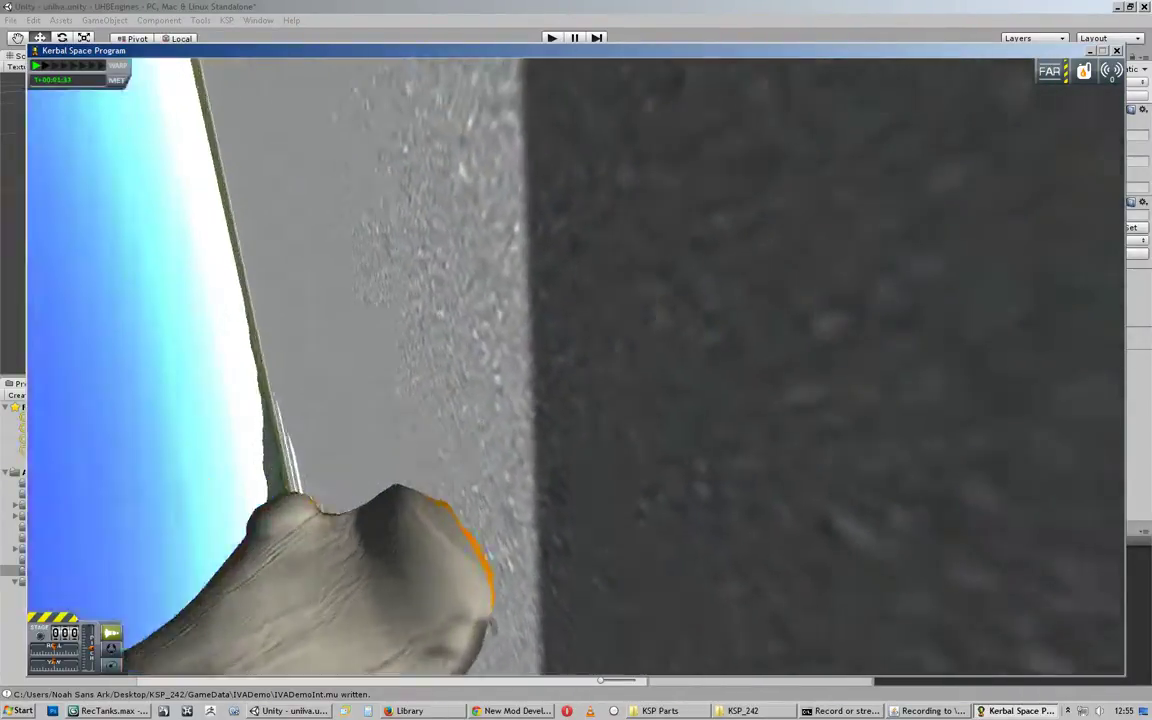
pyautogui.press('c')
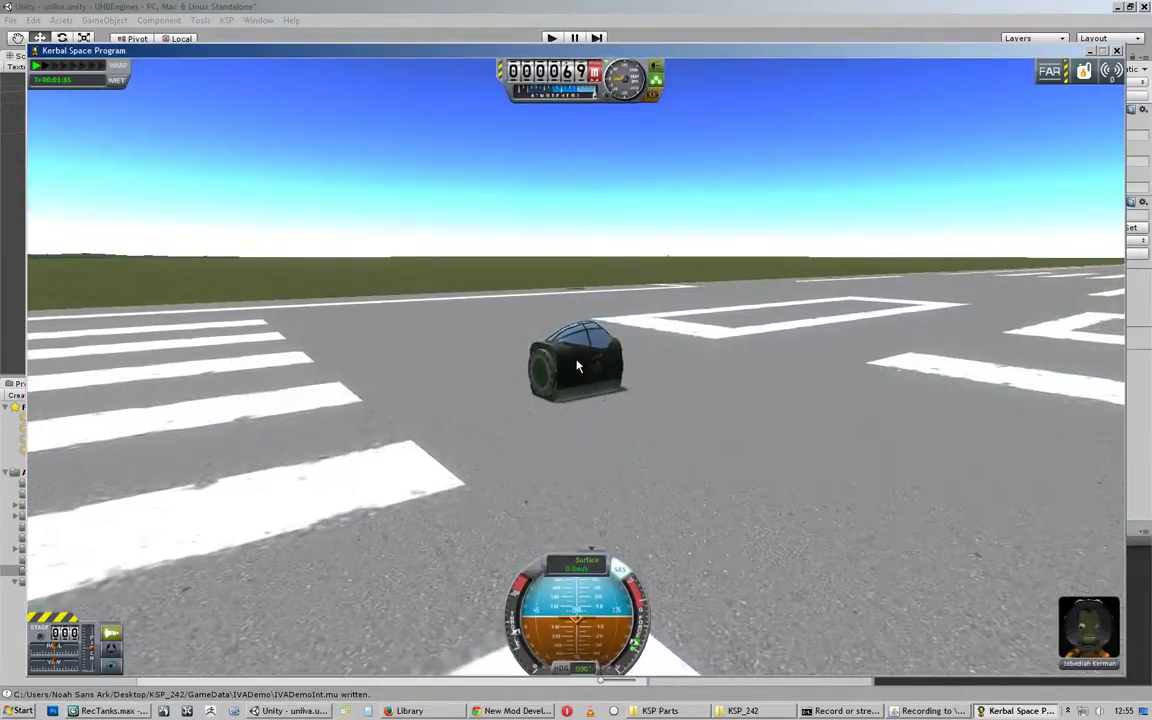
pyautogui.click(110, 711)
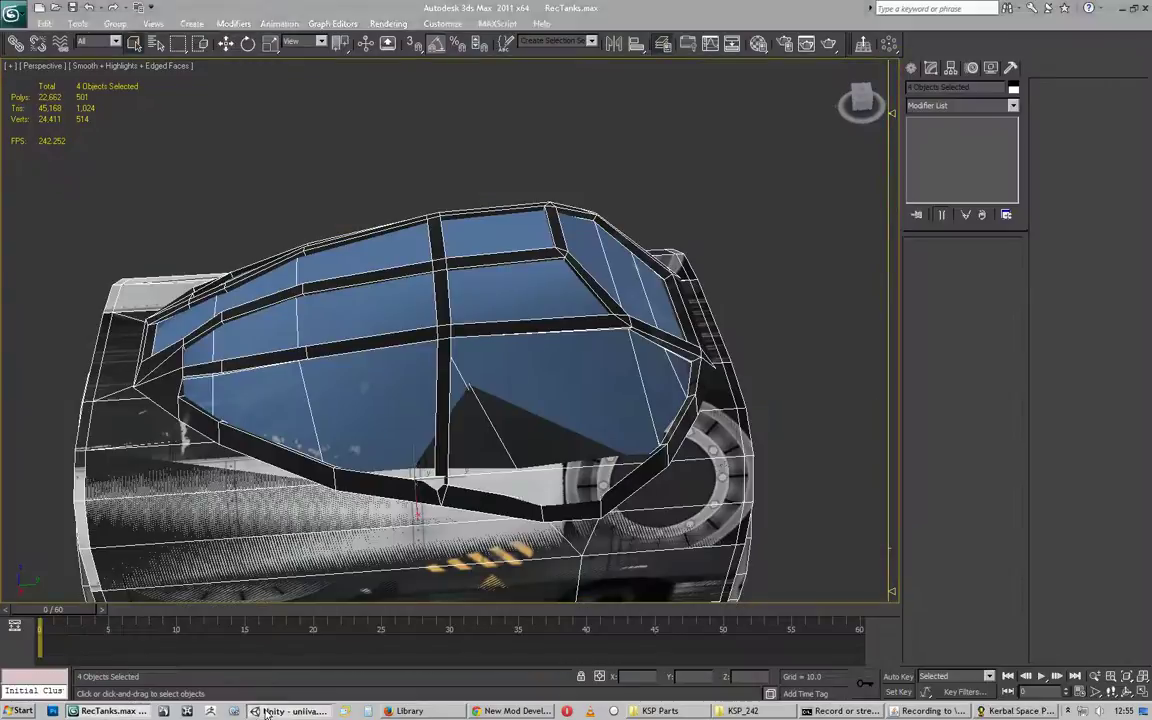
pyautogui.click(288, 711)
pyautogui.keyDown('alt'); pyautogui.moveTo(400, 330); pyautogui.dragTo(330, 252); pyautogui.keyUp('alt')
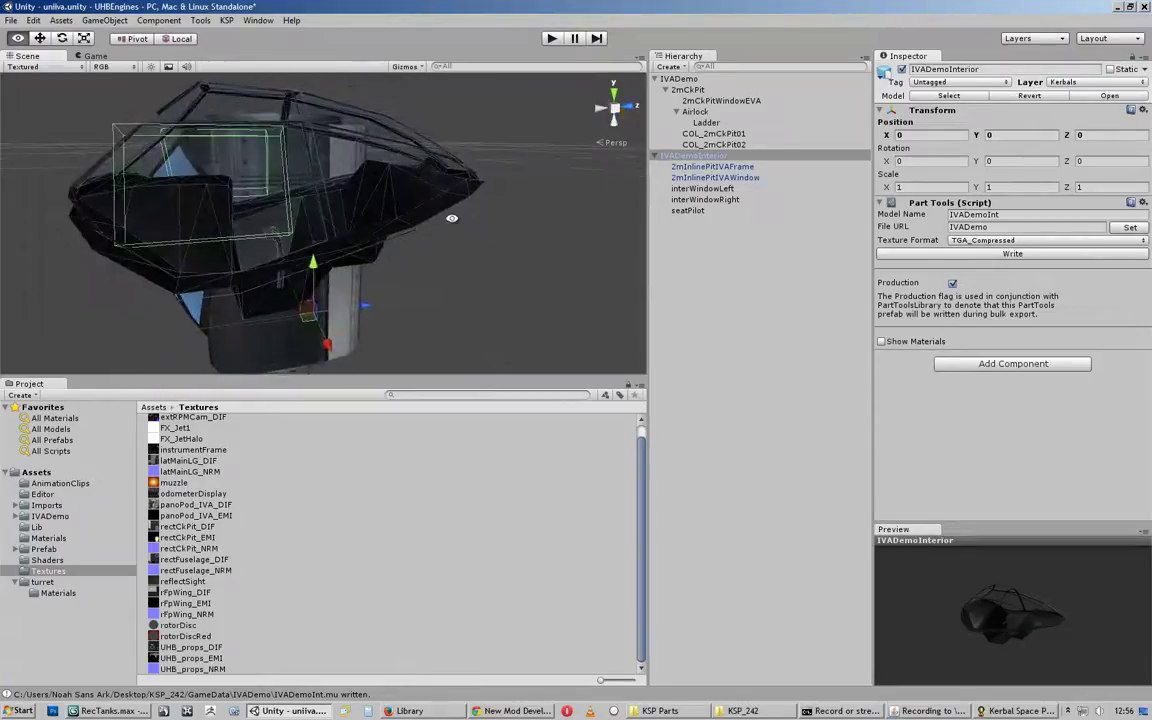
# Inspect the 2mInlinePitIVA frame, window and interWindowLeft/Right colliders in the Scene view.
pyautogui.press('e')
pyautogui.click(726, 167)
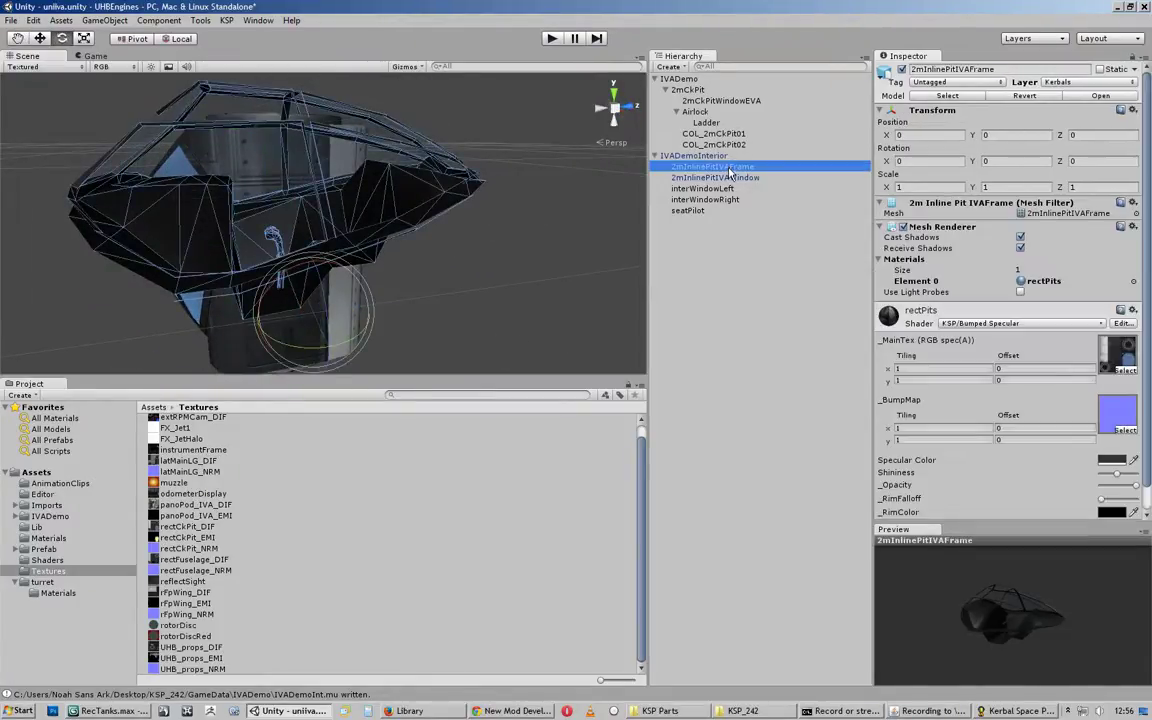
pyautogui.click(726, 177)
pyautogui.click(726, 189)
pyautogui.click(726, 199)
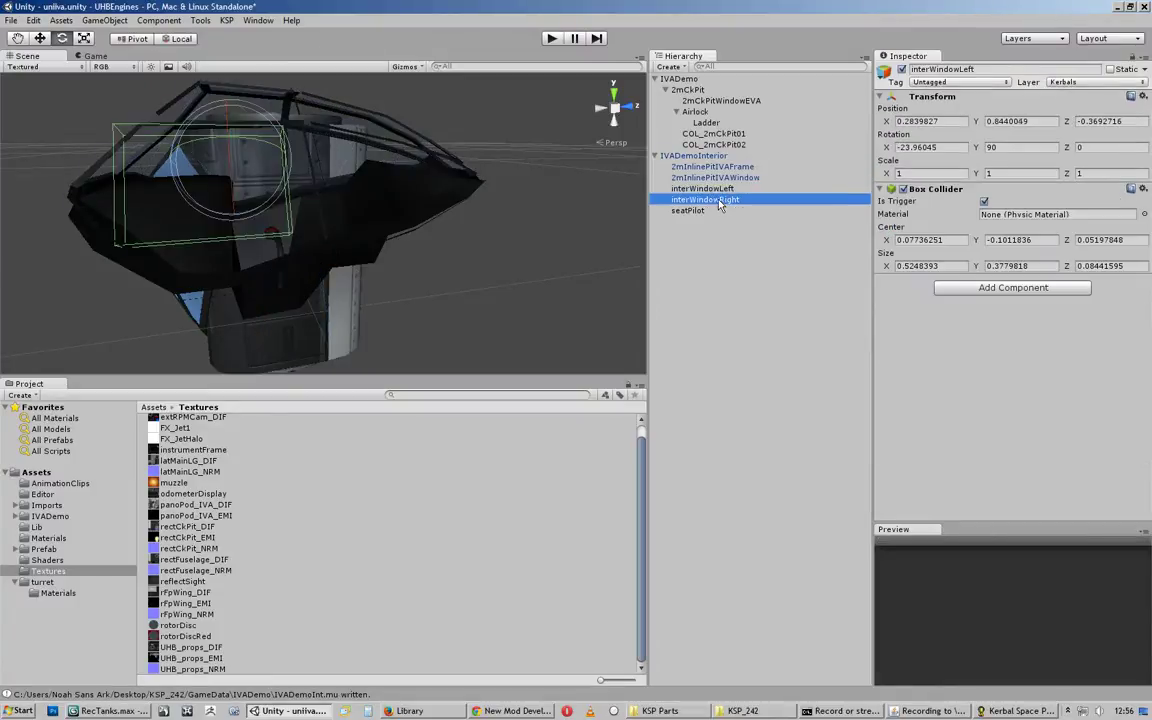
pyautogui.press('f')
pyautogui.keyDown('alt'); pyautogui.moveTo(560, 230); pyautogui.dragTo(360, 262); pyautogui.keyUp('alt')
pyautogui.click(504, 337)
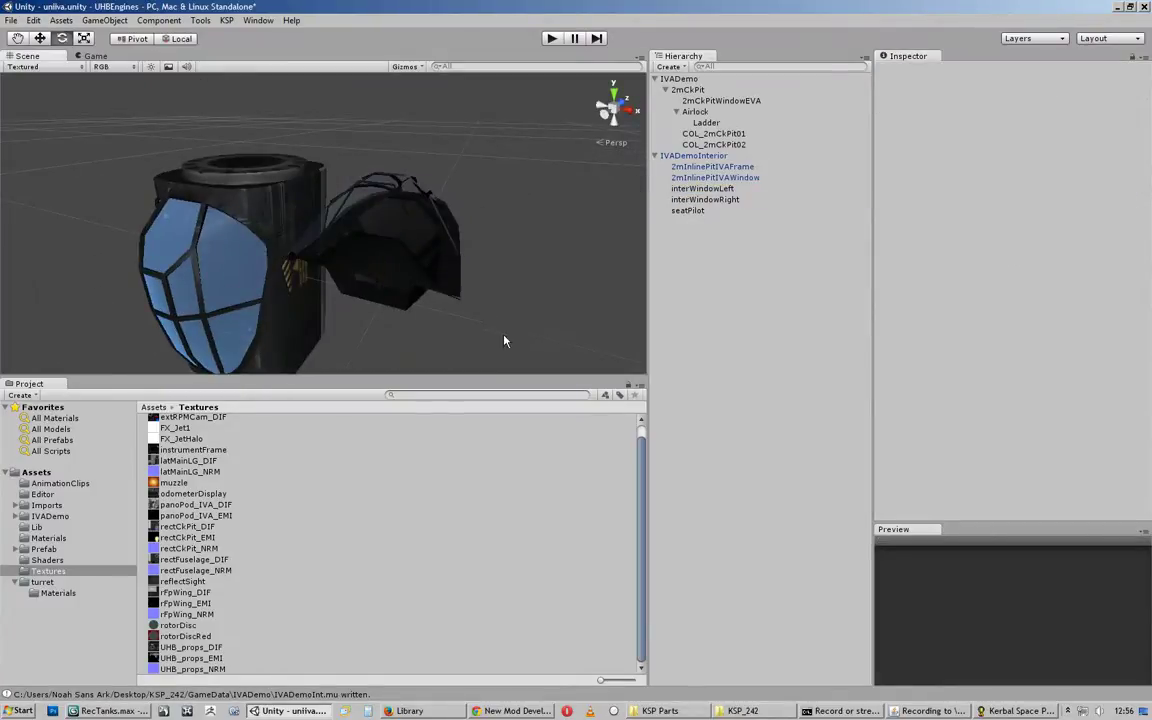
pyautogui.keyDown('alt'); pyautogui.moveTo(504, 337); pyautogui.dragTo(450, 320); pyautogui.keyUp('alt')
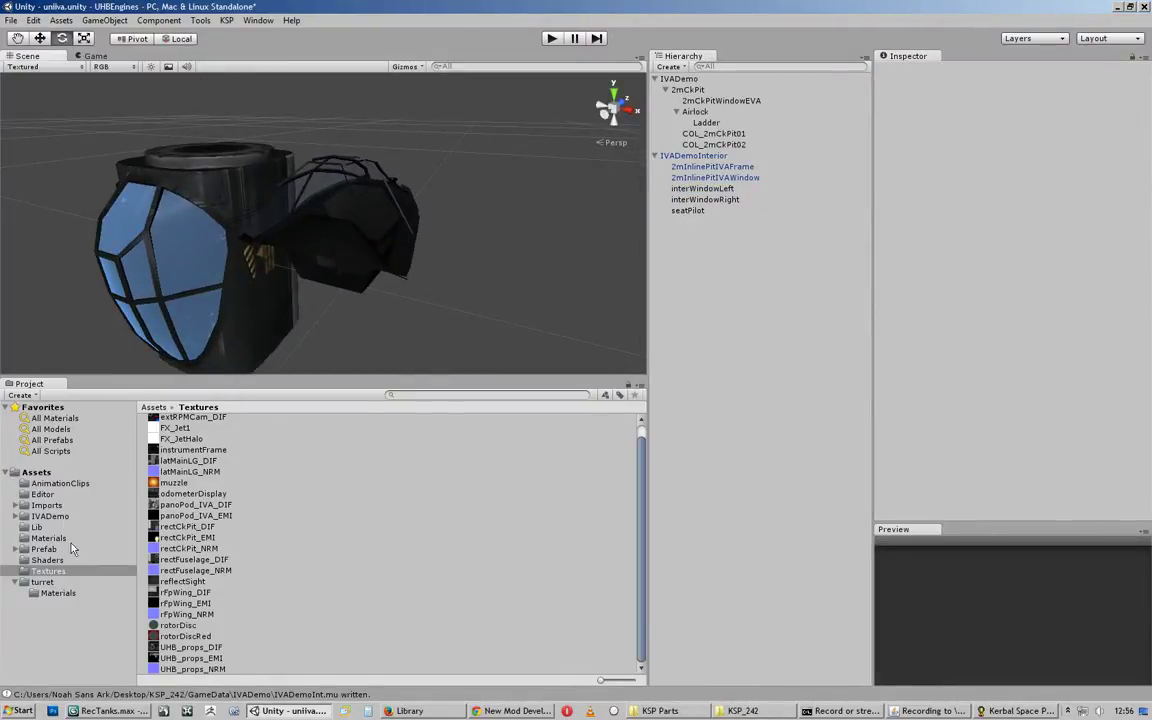
# Drag the 2mInlineCkPit and 2mInlinePitIVA prefabs into the scene, shifting the IVA along X.
pyautogui.click(112, 549)
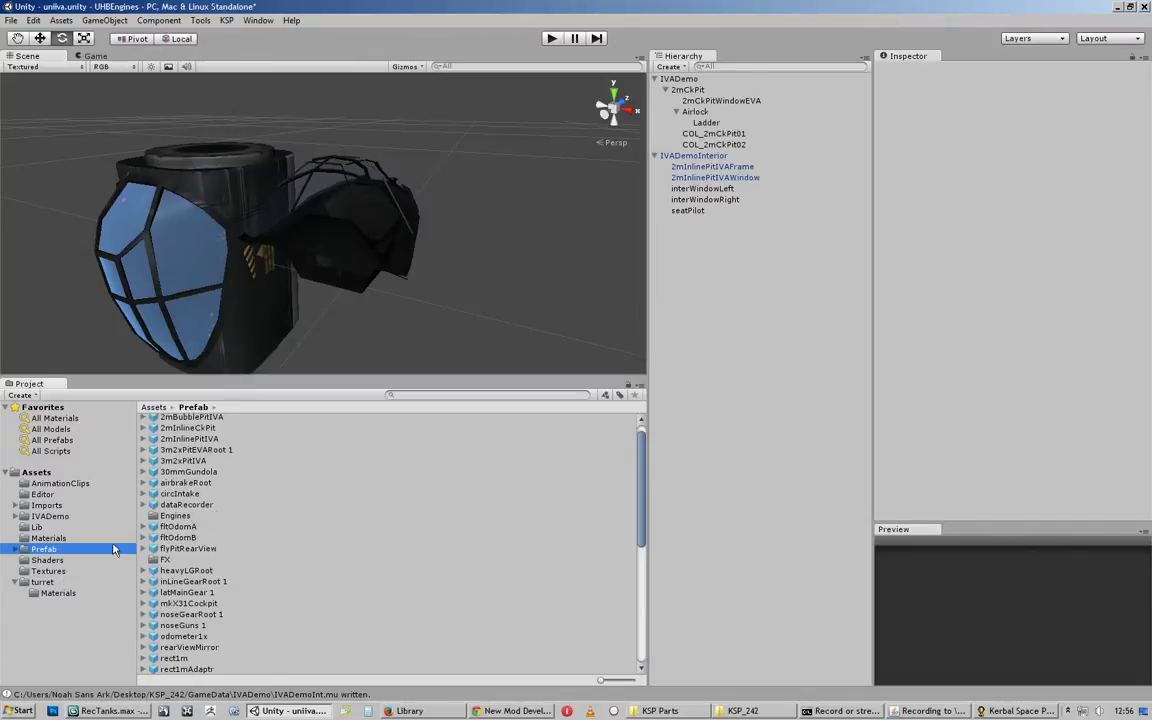
pyautogui.click(188, 428)
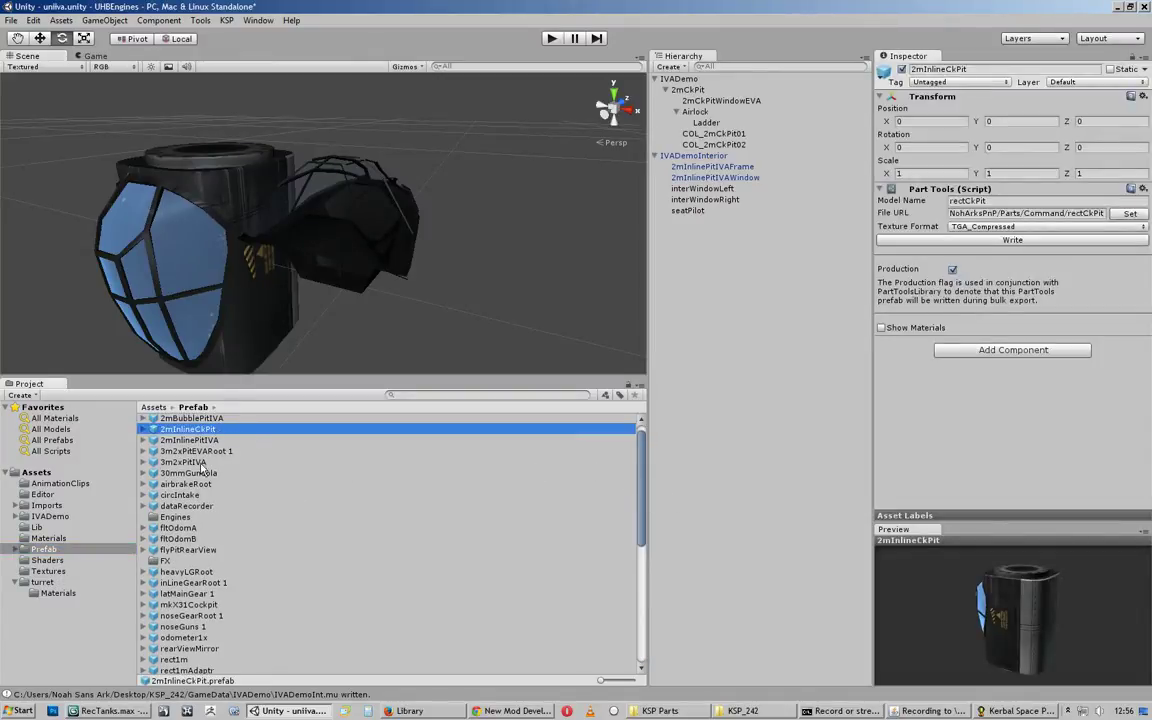
pyautogui.keyDown('shift'); pyautogui.click(189, 439); pyautogui.keyUp('shift')
pyautogui.moveTo(189, 439); pyautogui.dragTo(483, 299)
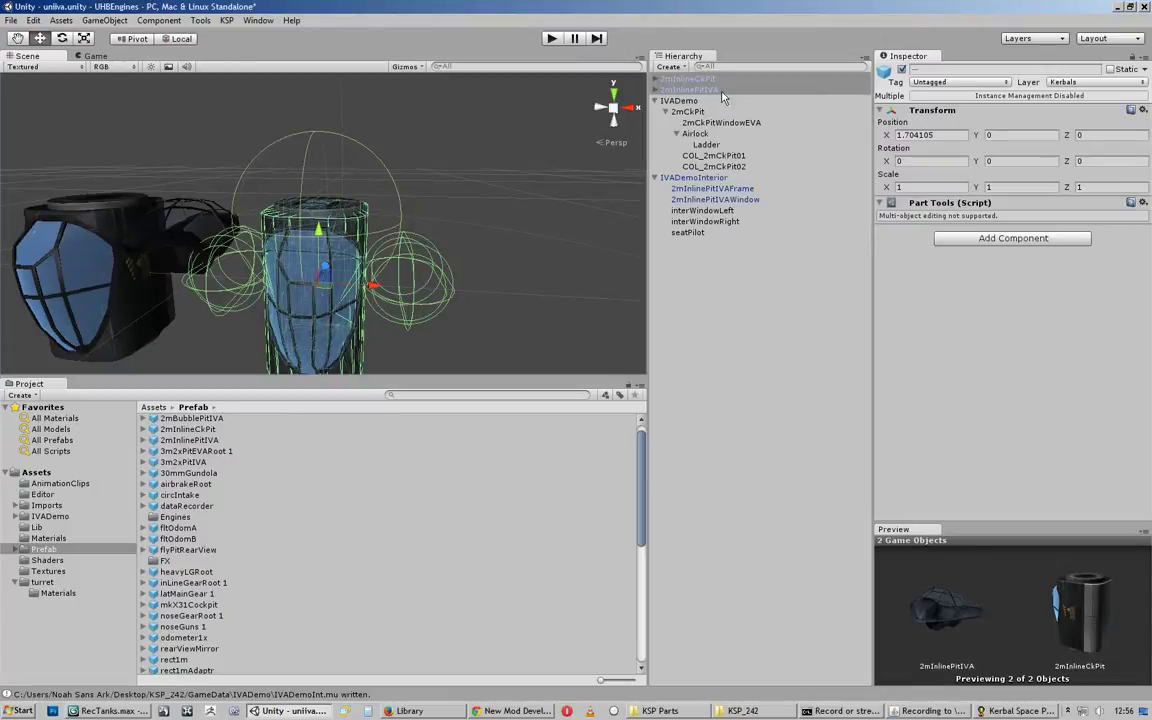
pyautogui.click(711, 88)
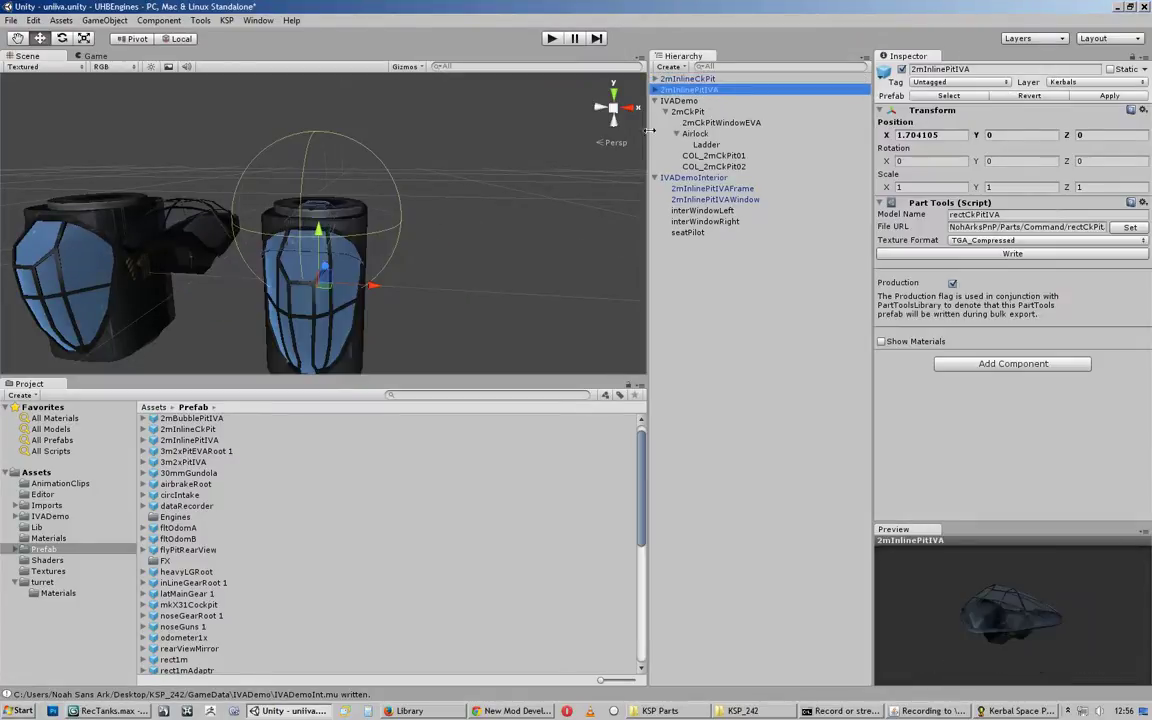
pyautogui.moveTo(366, 288); pyautogui.dragTo(360, 361)
pyautogui.keyDown('alt'); pyautogui.moveTo(316, 303); pyautogui.dragTo(367, 218); pyautogui.keyUp('alt')
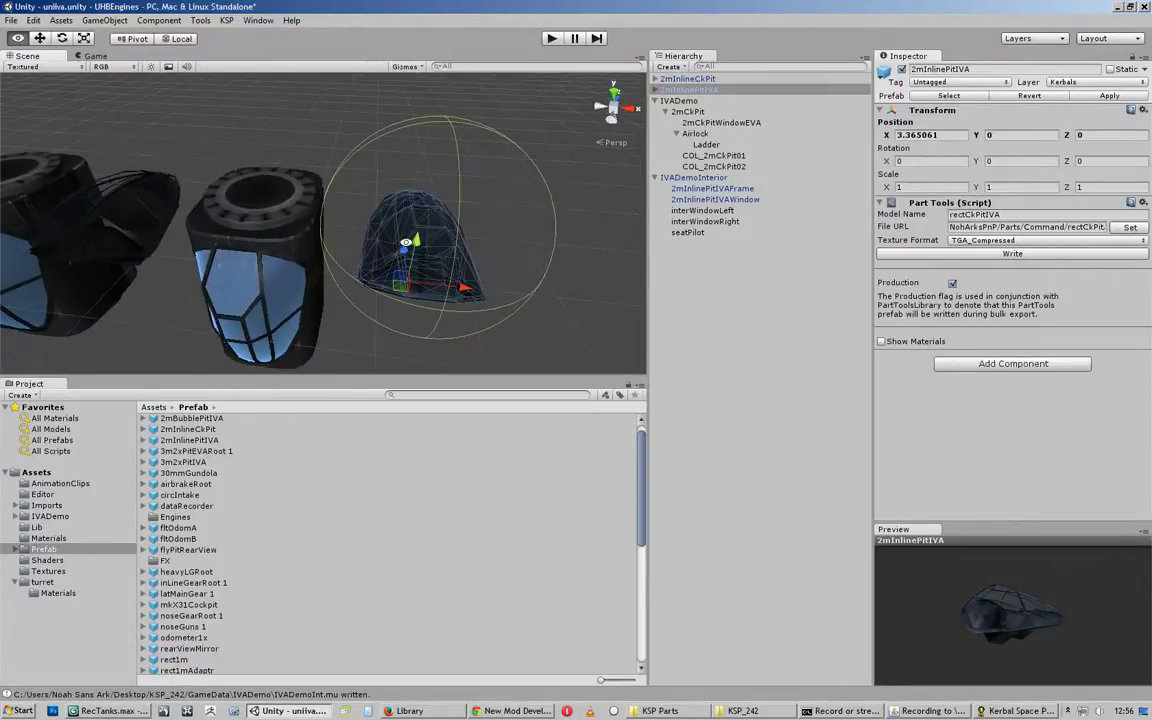
# Expand both prefabs to inspect their meshes, window material, seatPilot layer and intLight, then select the demo's seatPilot.
pyautogui.click(690, 78)
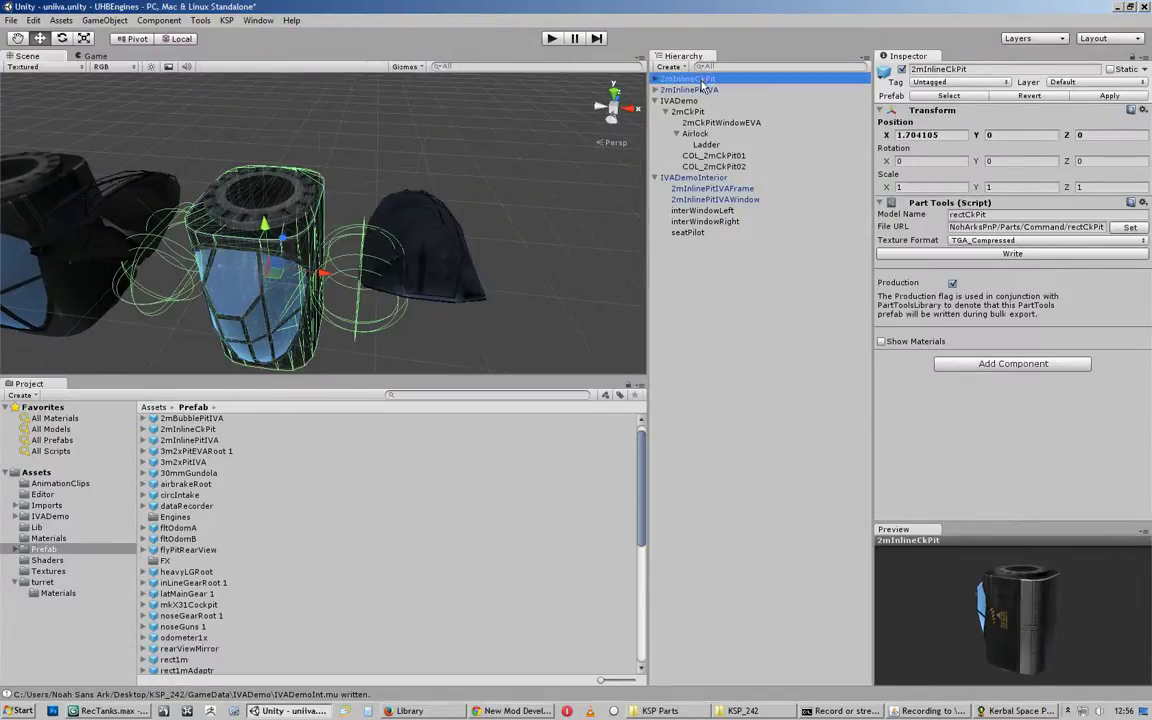
pyautogui.click(654, 78)
pyautogui.click(684, 90)
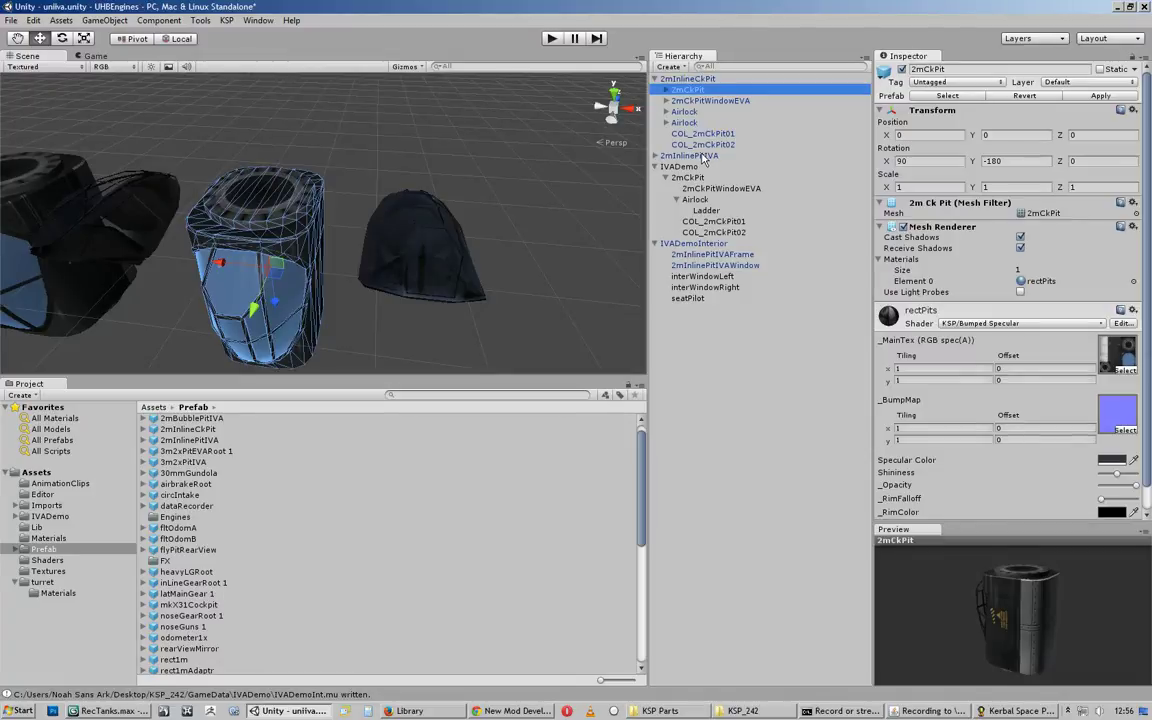
pyautogui.click(656, 156)
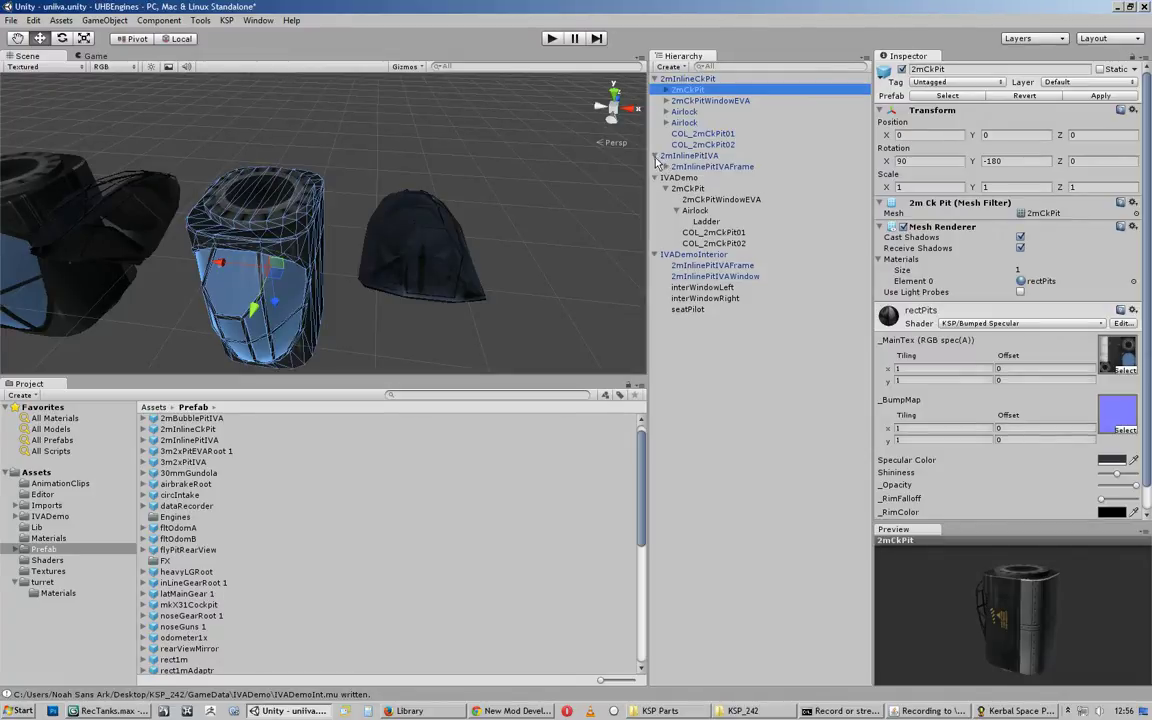
pyautogui.click(665, 167)
pyautogui.click(686, 168)
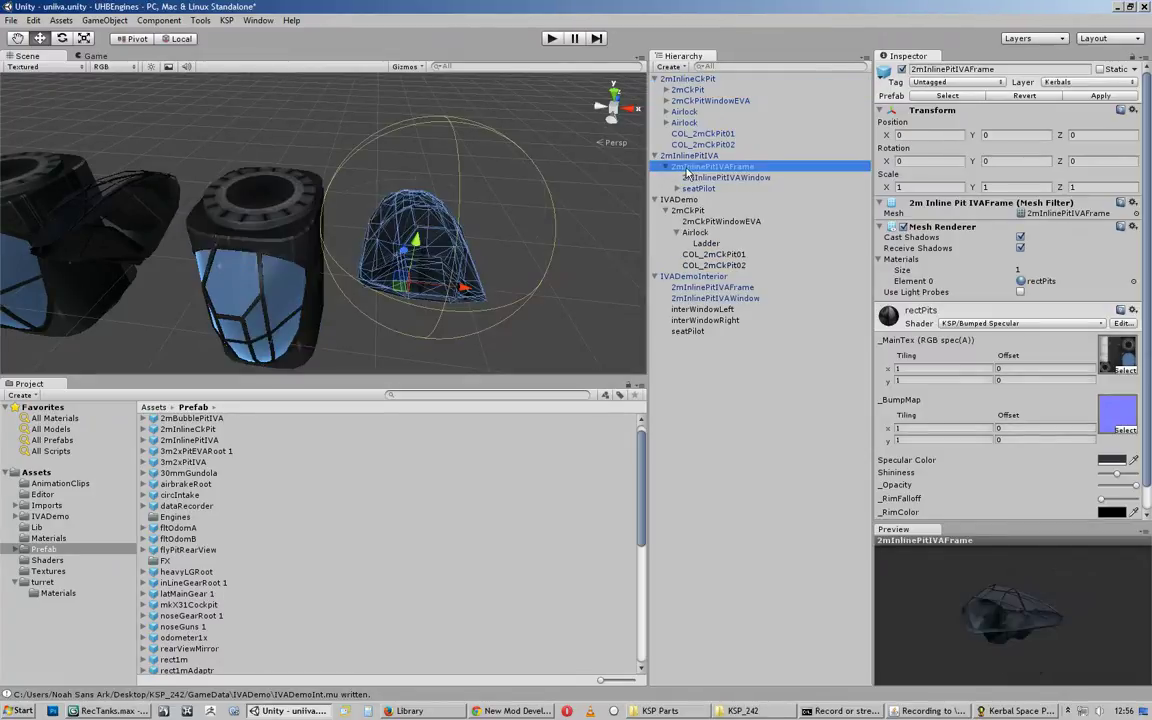
pyautogui.click(690, 157)
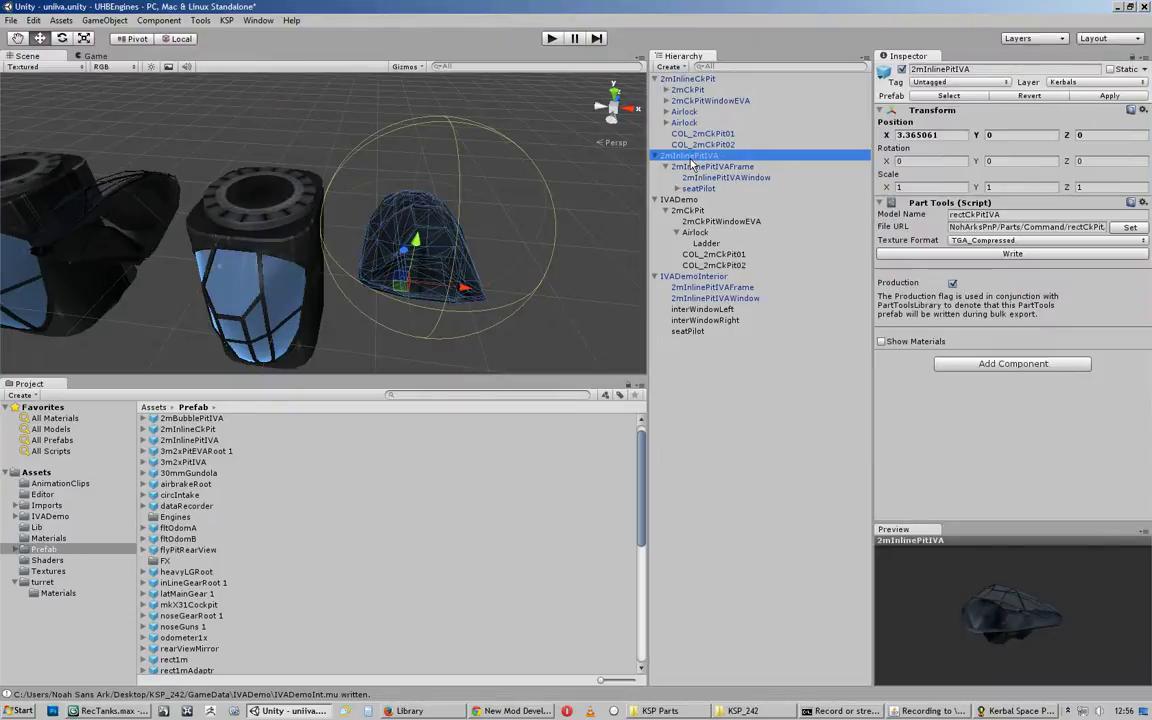
pyautogui.click(696, 178)
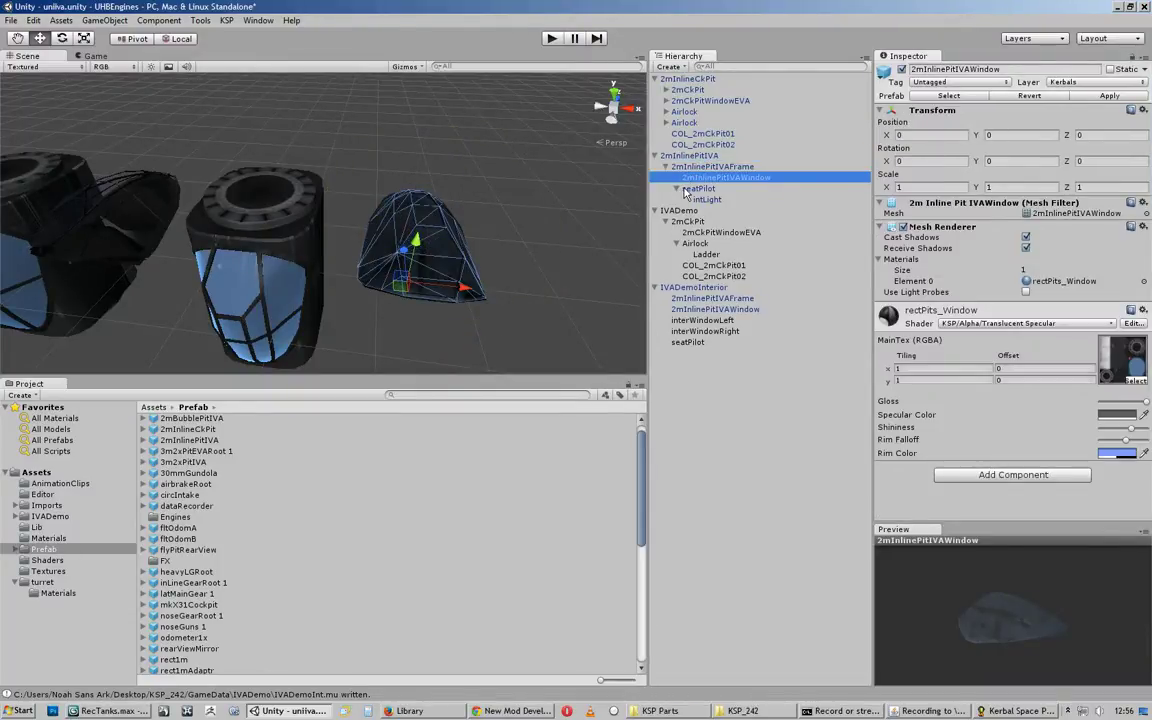
pyautogui.click(688, 189)
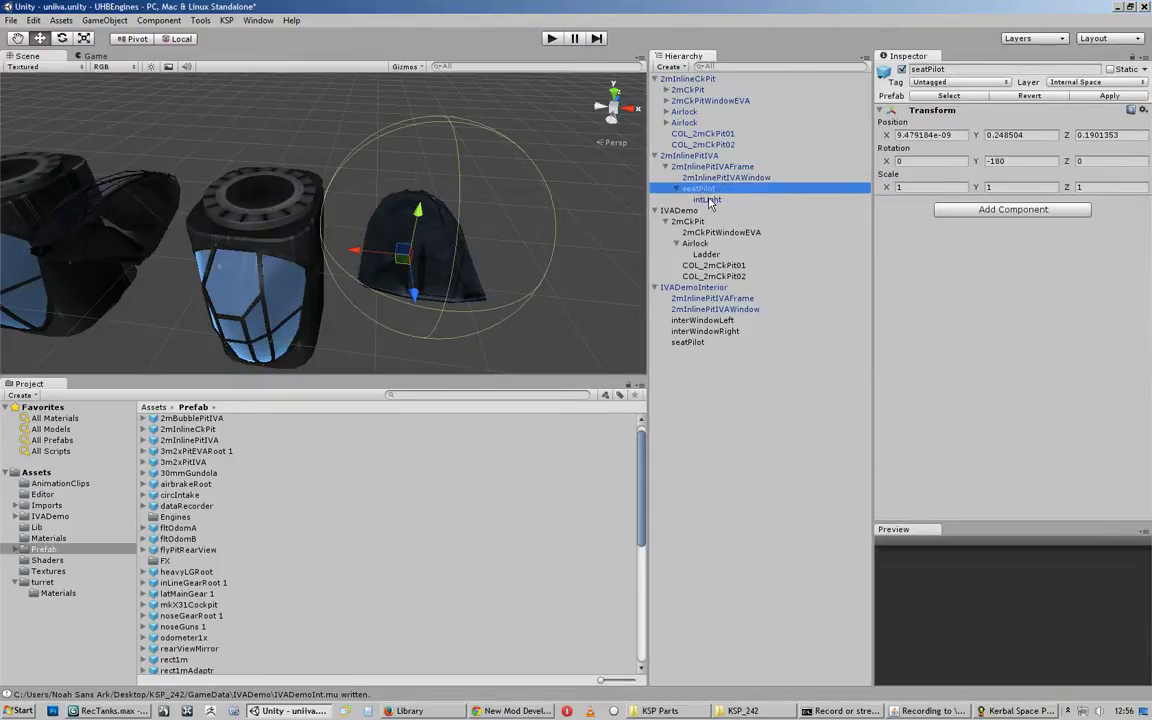
pyautogui.click(708, 200)
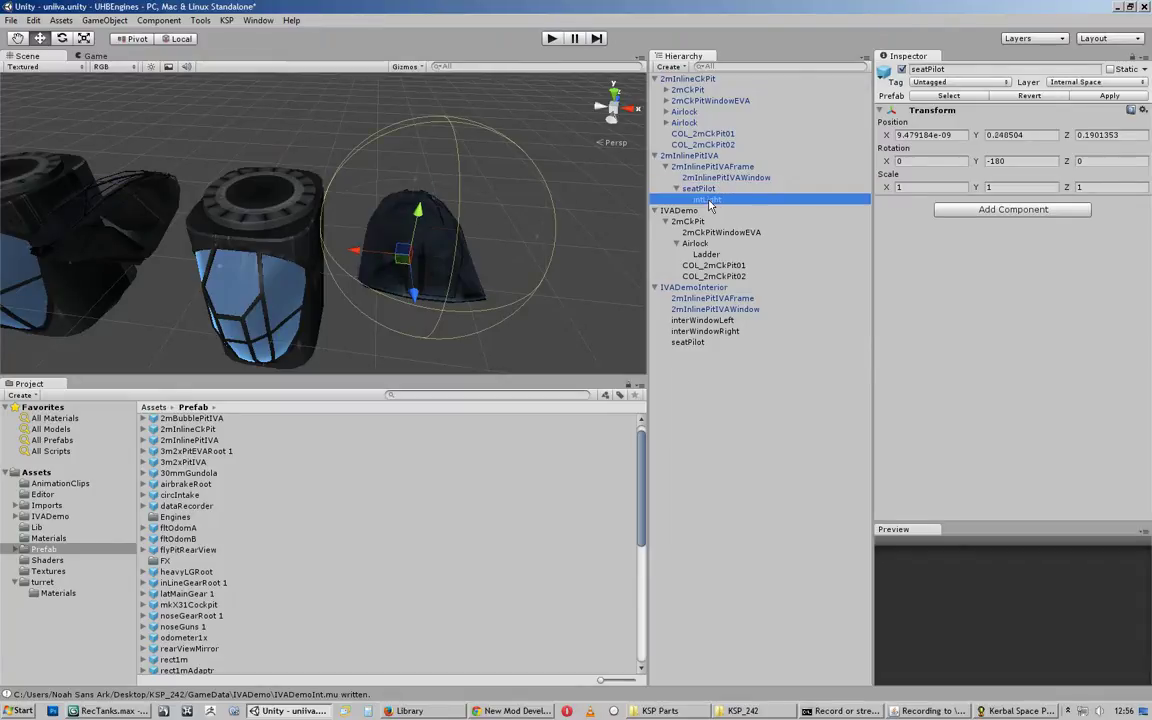
pyautogui.click(690, 342)
# Move seatPilot, interWindowLeft and interWindowRight from Kerbals onto the Internal Space layer.
pyautogui.click(1069, 84)
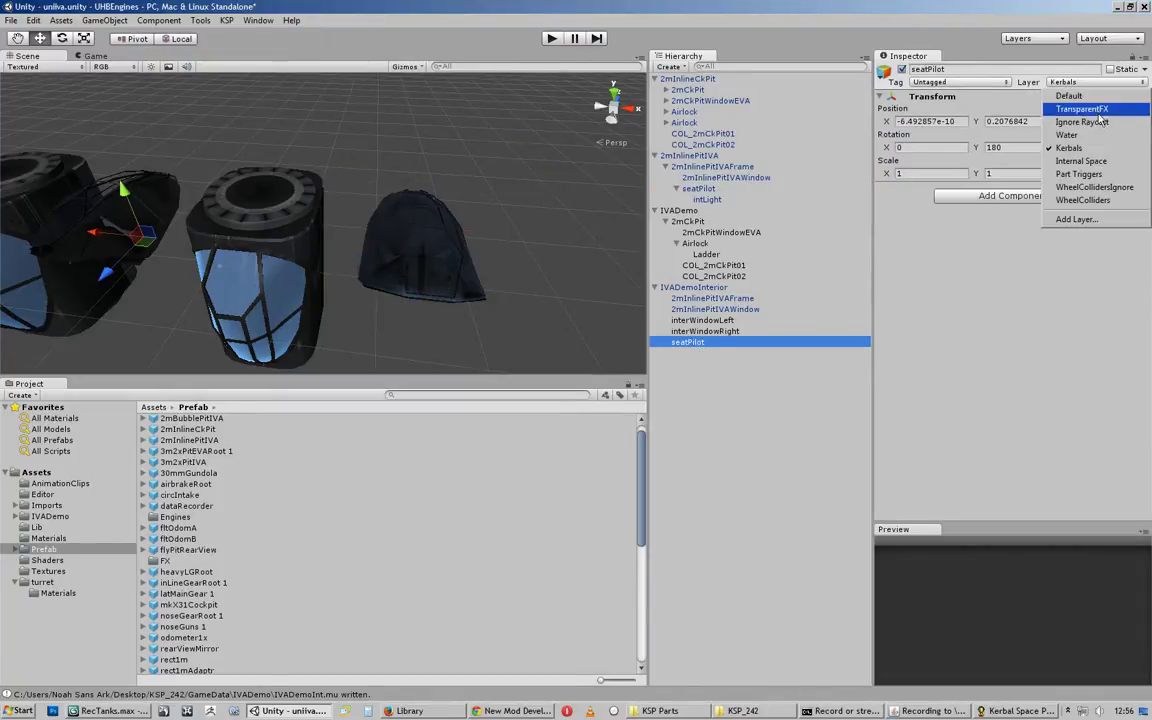
pyautogui.click(975, 150)
pyautogui.doubleClick(702, 320)
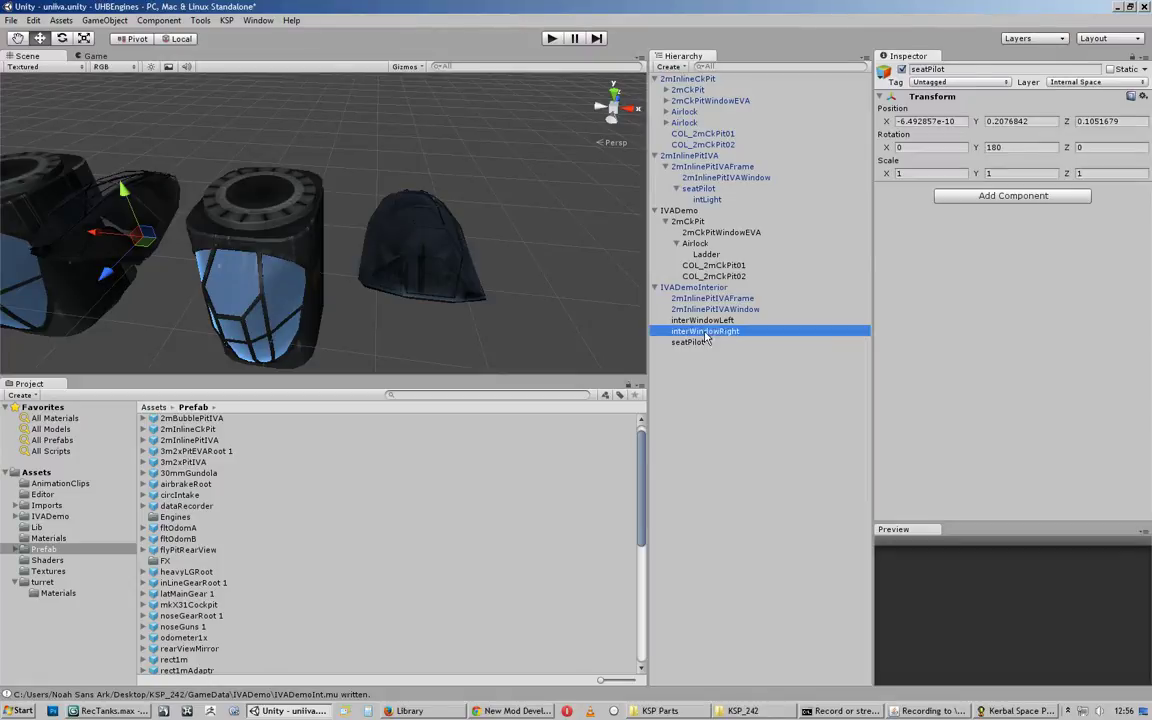
pyautogui.keyDown('ctrl'); pyautogui.click(728, 332); pyautogui.keyUp('ctrl')
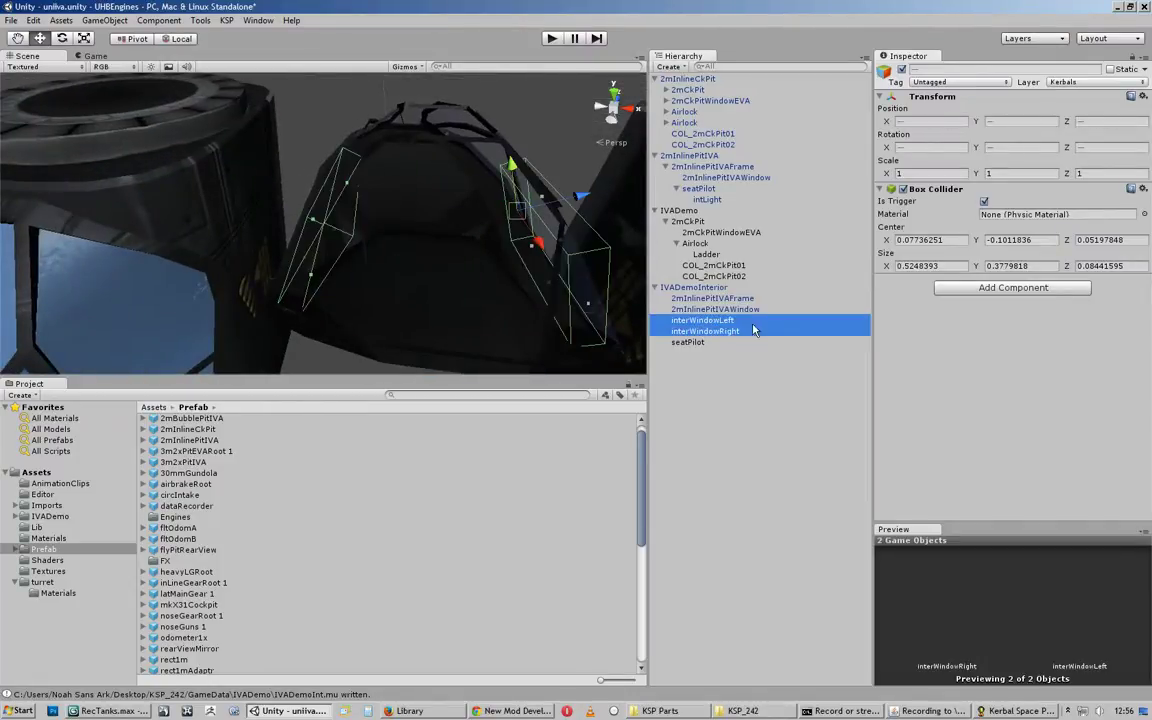
pyautogui.click(1069, 82)
pyautogui.click(1081, 161)
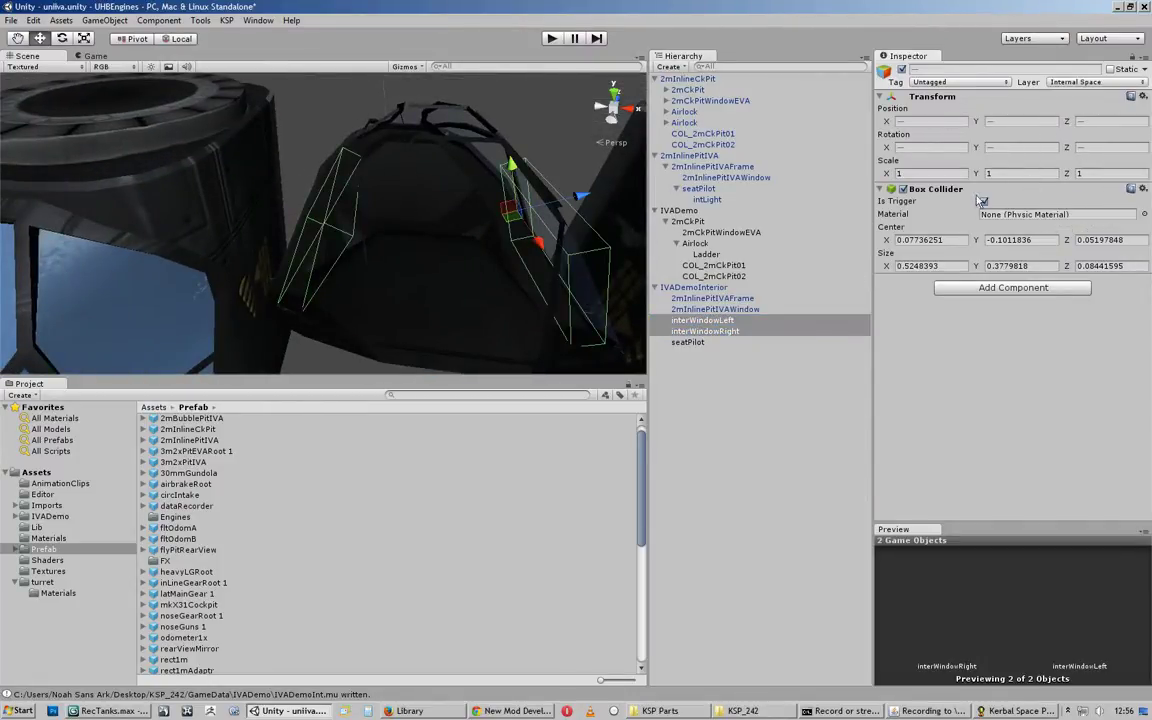
pyautogui.scroll(-6, 317, 216)
pyautogui.keyDown('alt'); pyautogui.moveTo(317, 216); pyautogui.dragTo(222, 258); pyautogui.keyUp('alt')
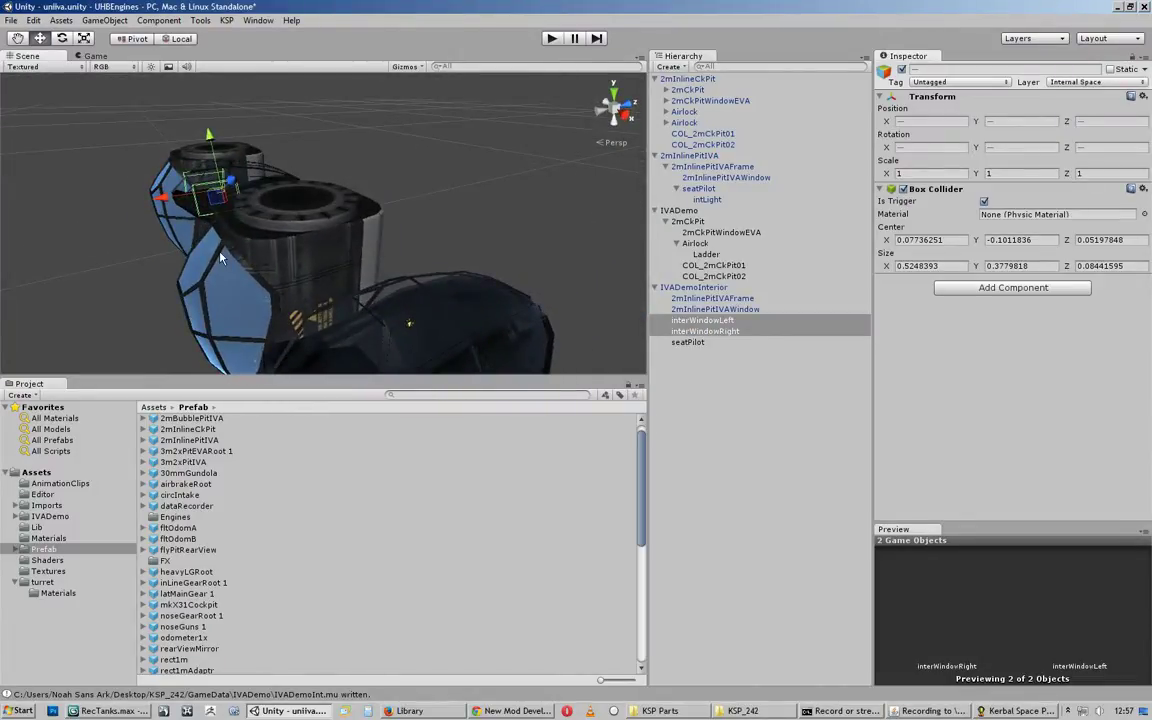
# Browse KSP_242 > GameData > IVADemo in Explorer and open IVADemoInt.cfg in Notepad++.
pyautogui.click(742, 711)
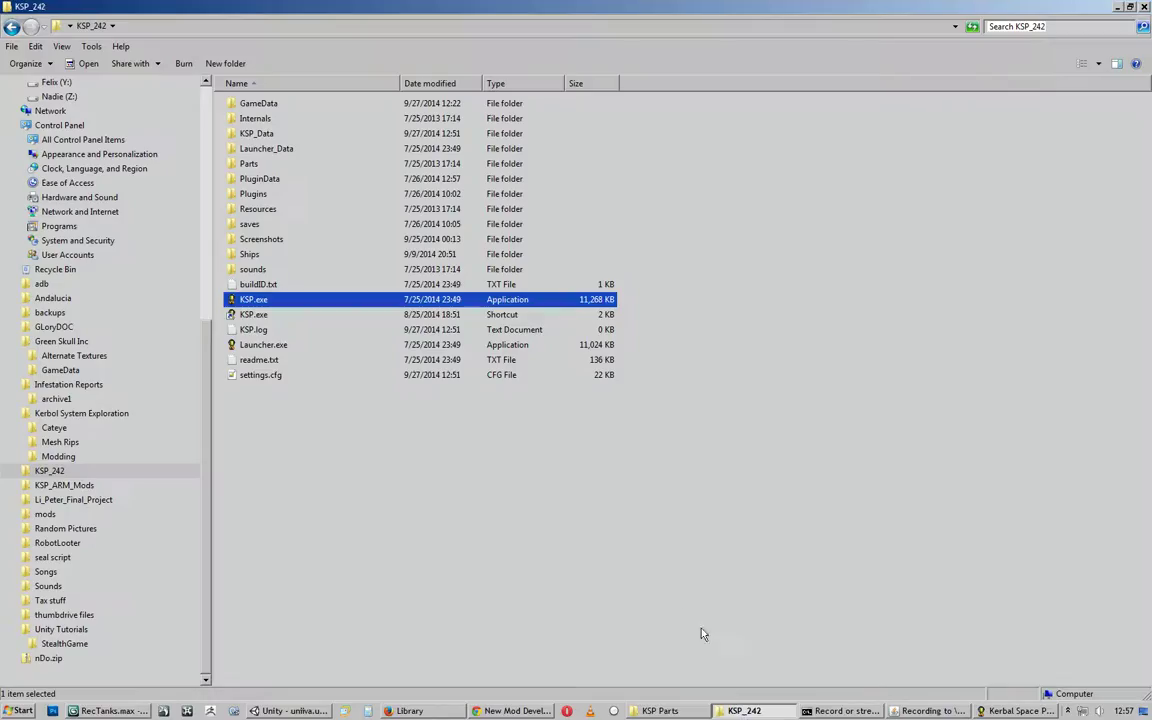
pyautogui.click(515, 711)
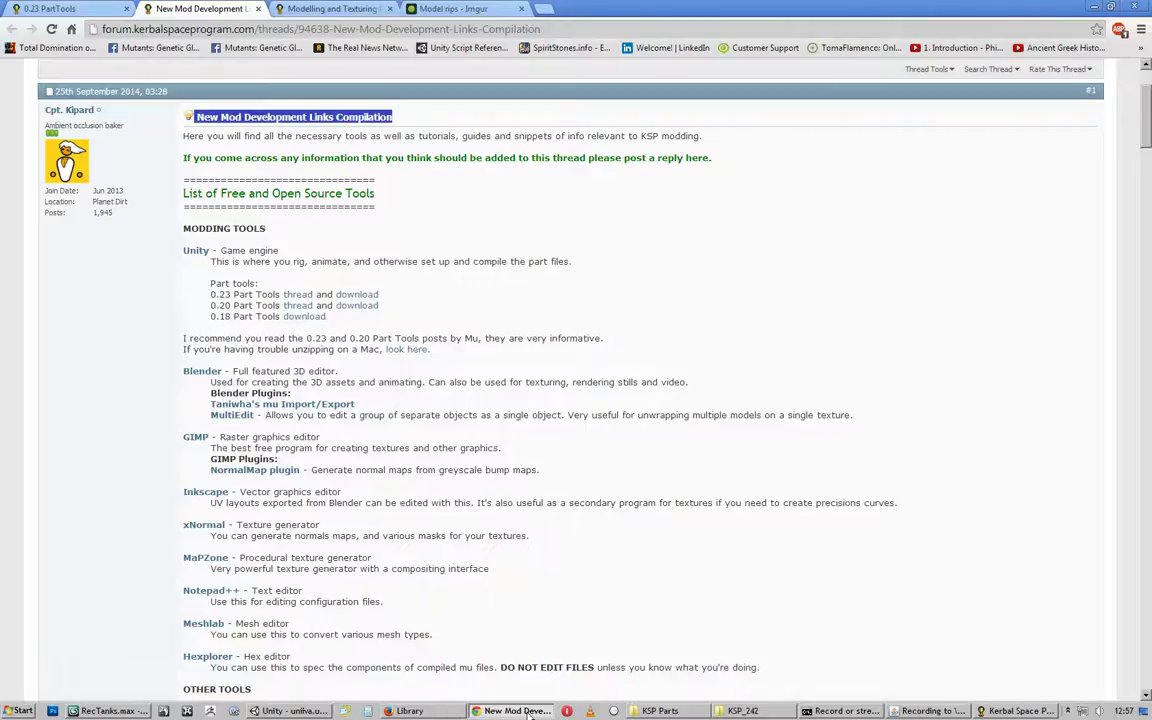
pyautogui.click(740, 711)
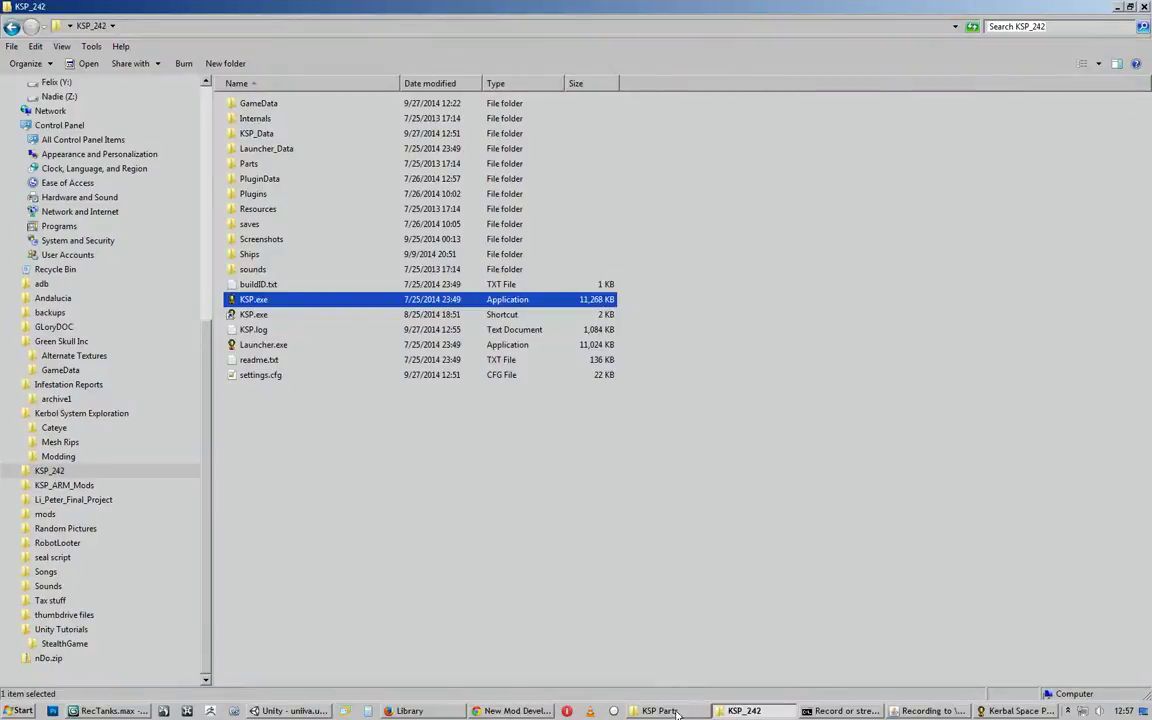
pyautogui.click(258, 104)
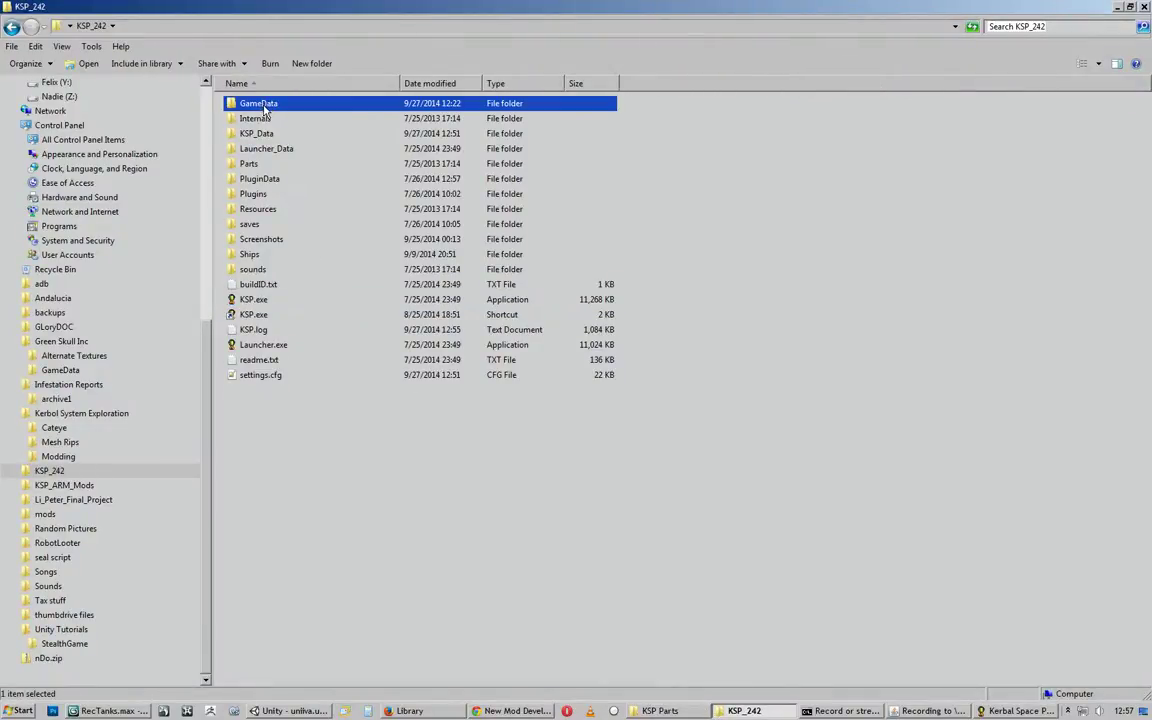
pyautogui.doubleClick(260, 104)
pyautogui.click(1020, 711)
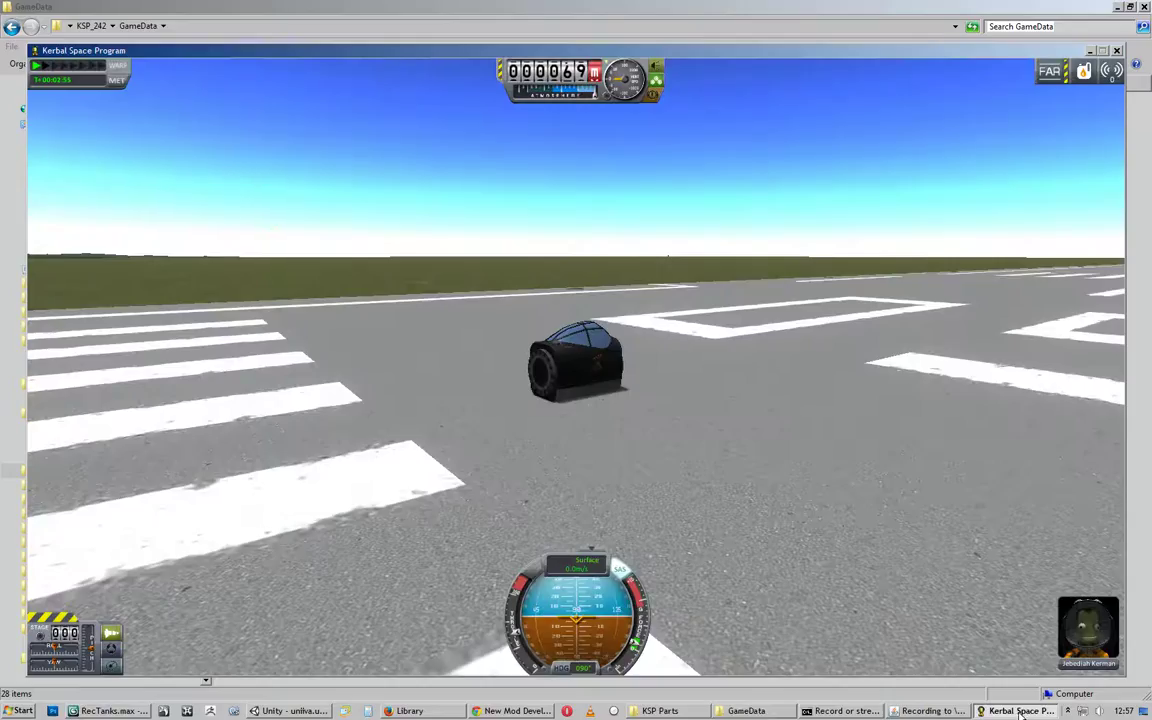
pyautogui.click(1096, 608)
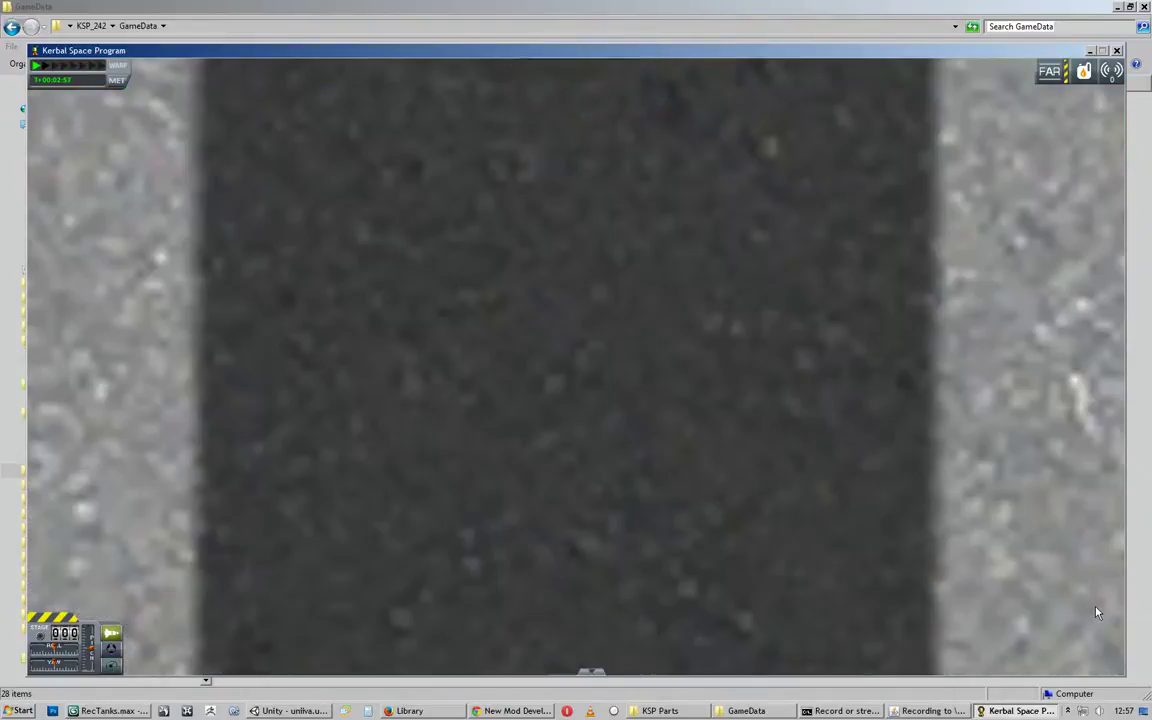
pyautogui.click(740, 711)
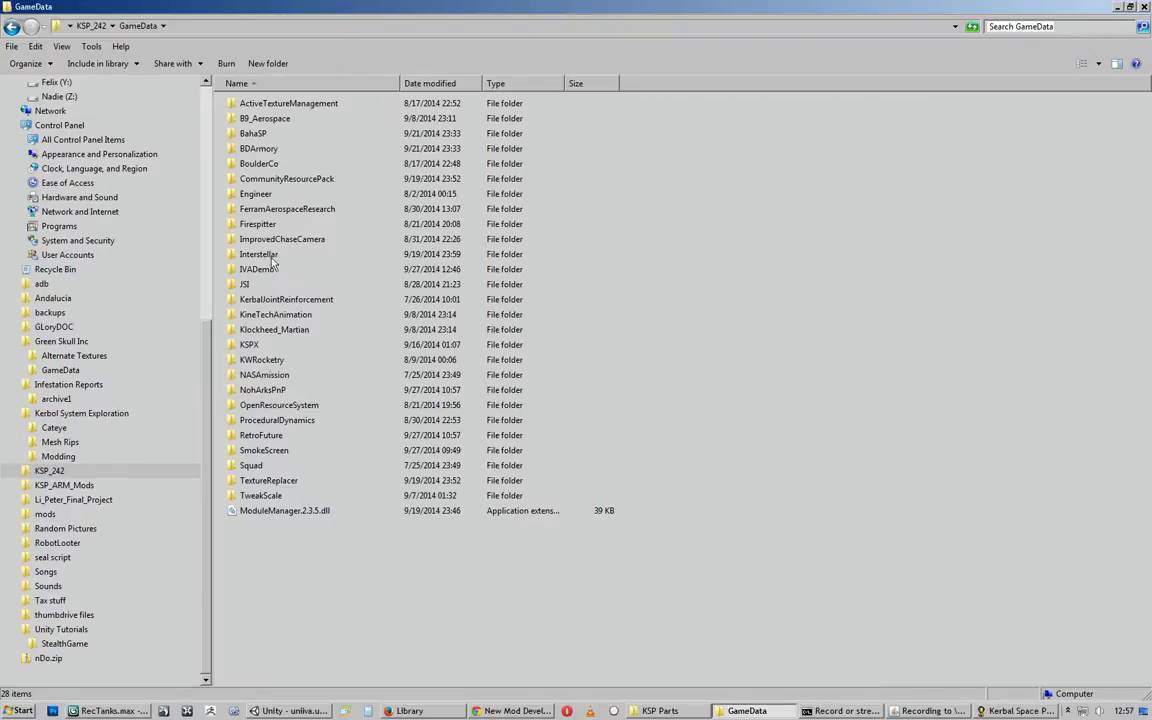
pyautogui.doubleClick(252, 268)
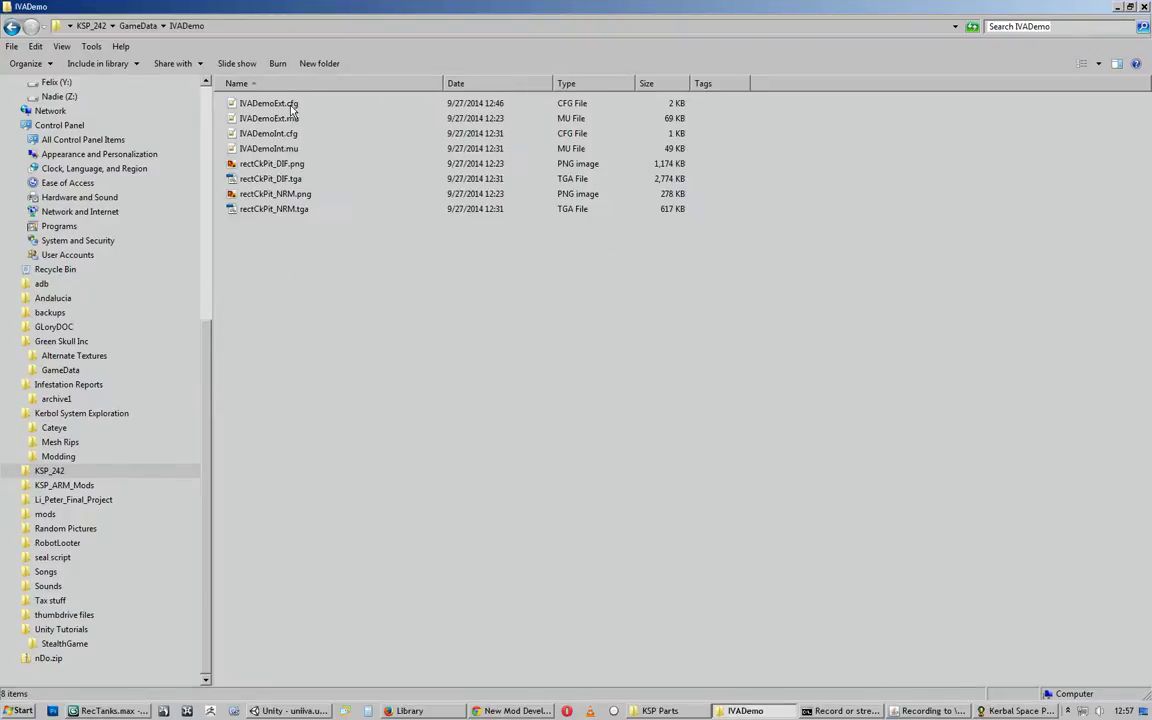
pyautogui.doubleClick(270, 133)
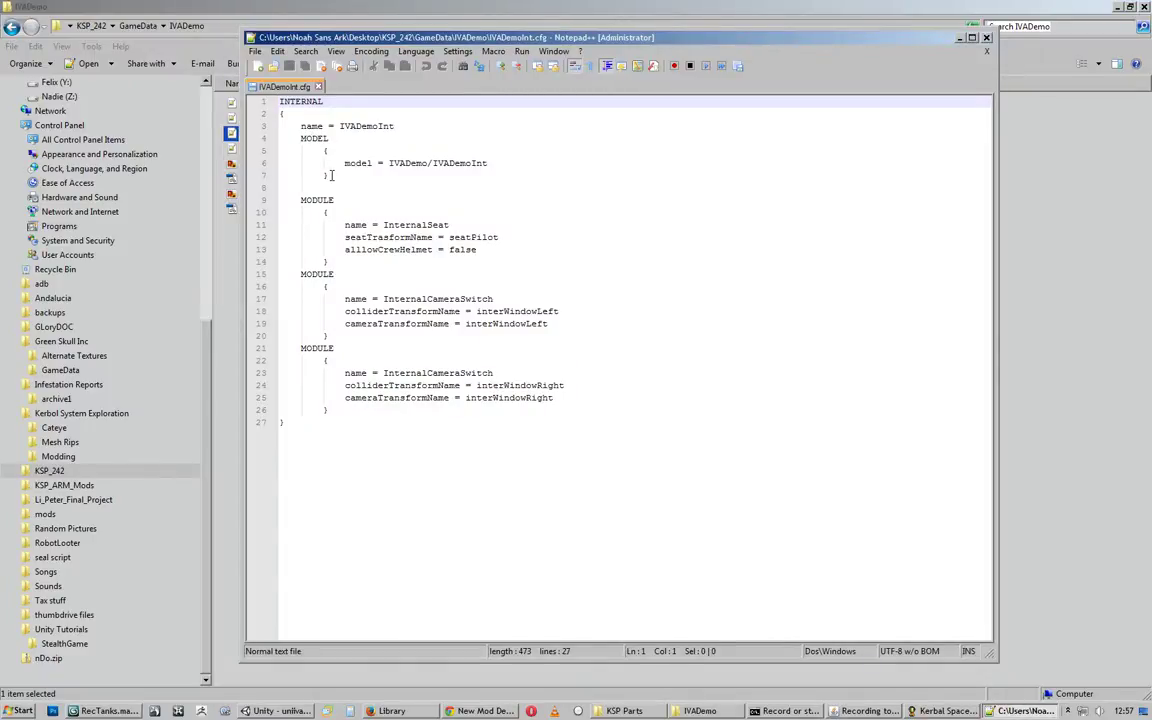
# Review IVADemoInt.cfg's MODEL block and model path, then scroll up KSP's debug console log.
pyautogui.click(329, 177)
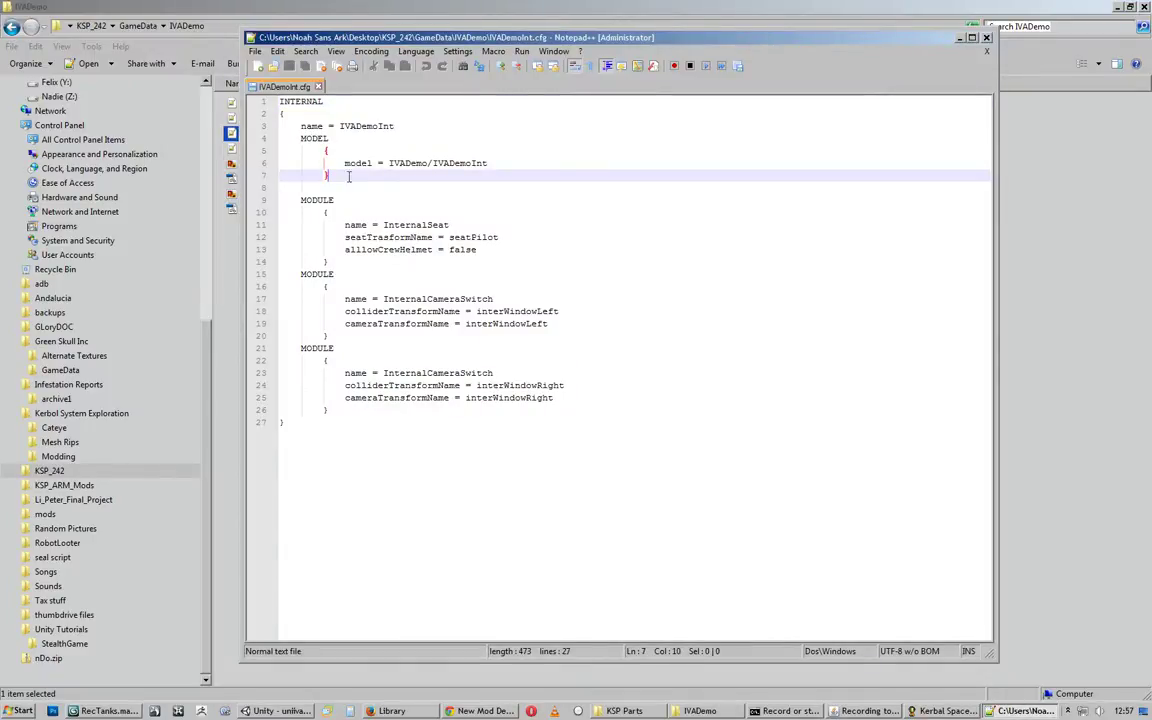
pyautogui.click(497, 162)
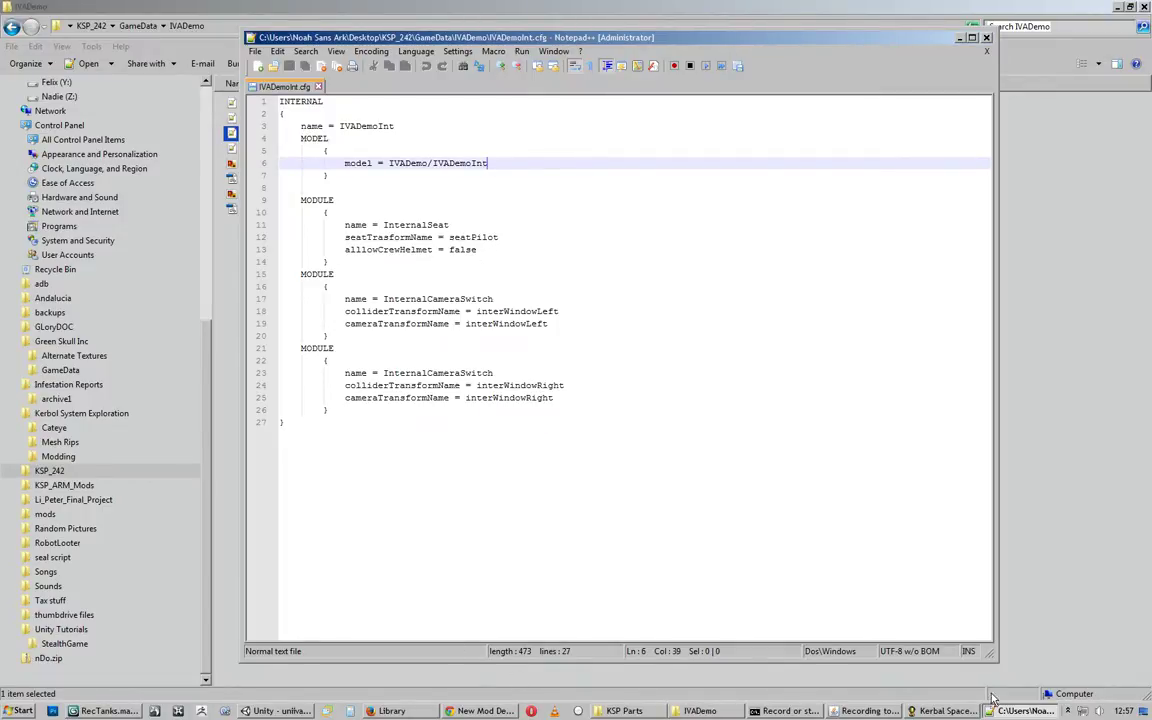
pyautogui.click(942, 711)
pyautogui.moveTo(1105, 432); pyautogui.dragTo(1096, 242)
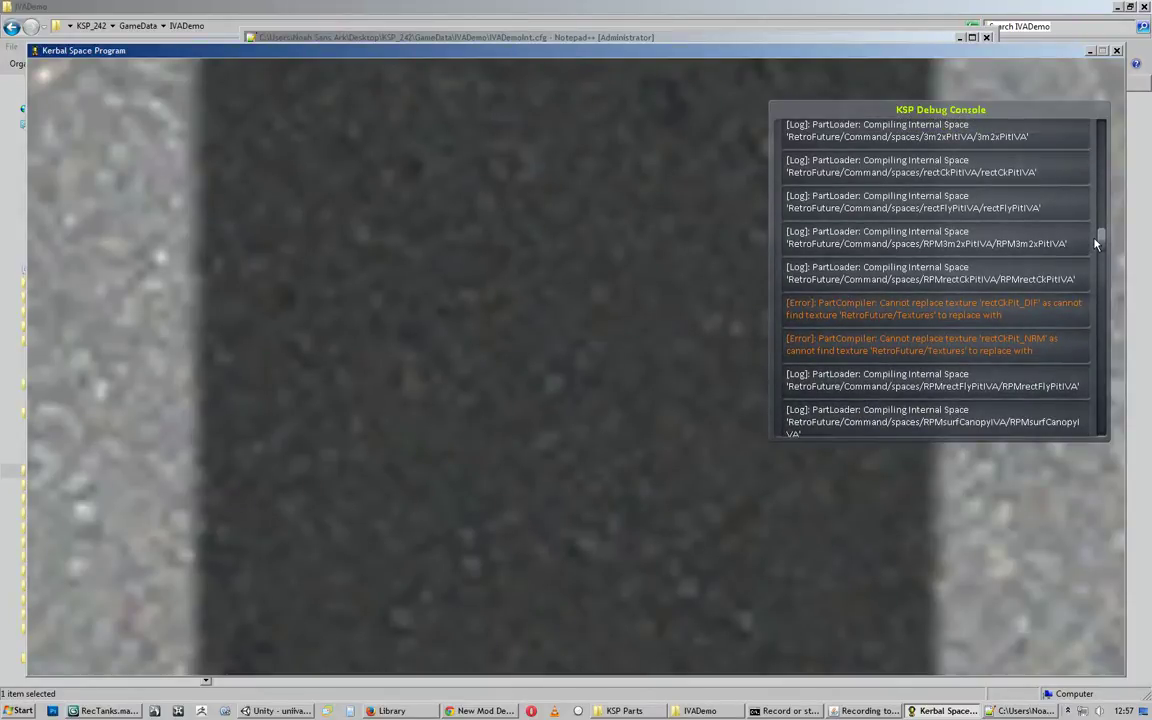
# Read through the KSP debug log, then close the Debug Console.
pyautogui.moveTo(1096, 243); pyautogui.dragTo(1090, 248)
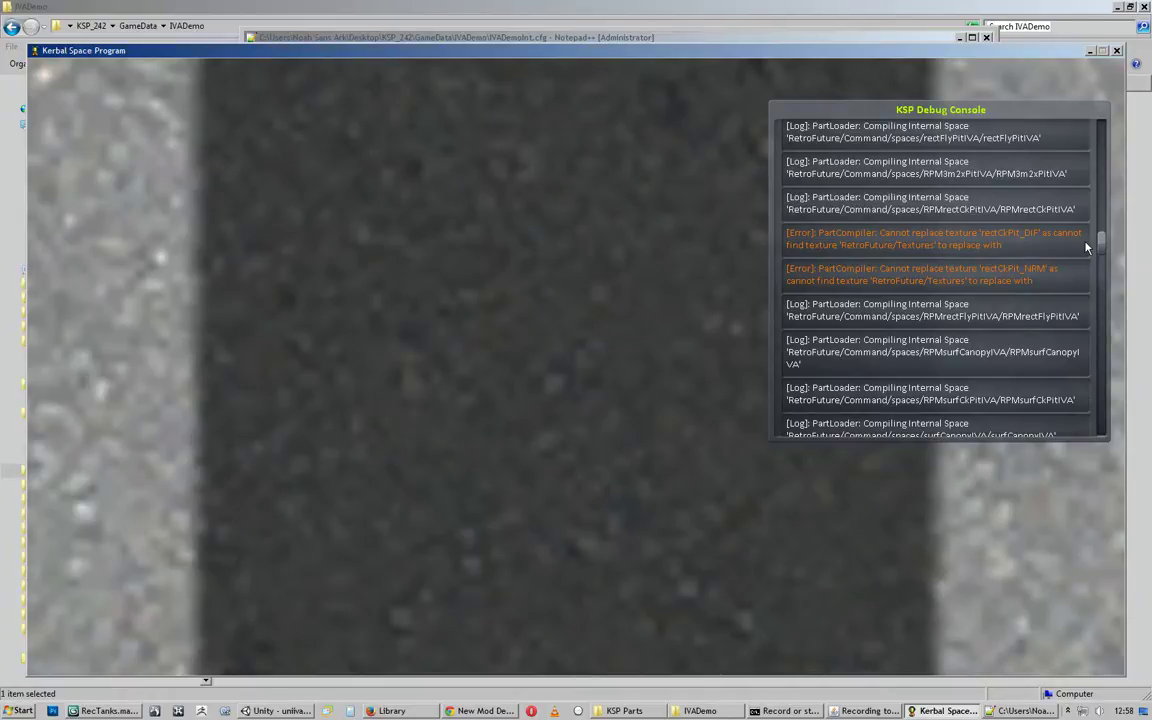
pyautogui.moveTo(1087, 247); pyautogui.dragTo(1042, 475)
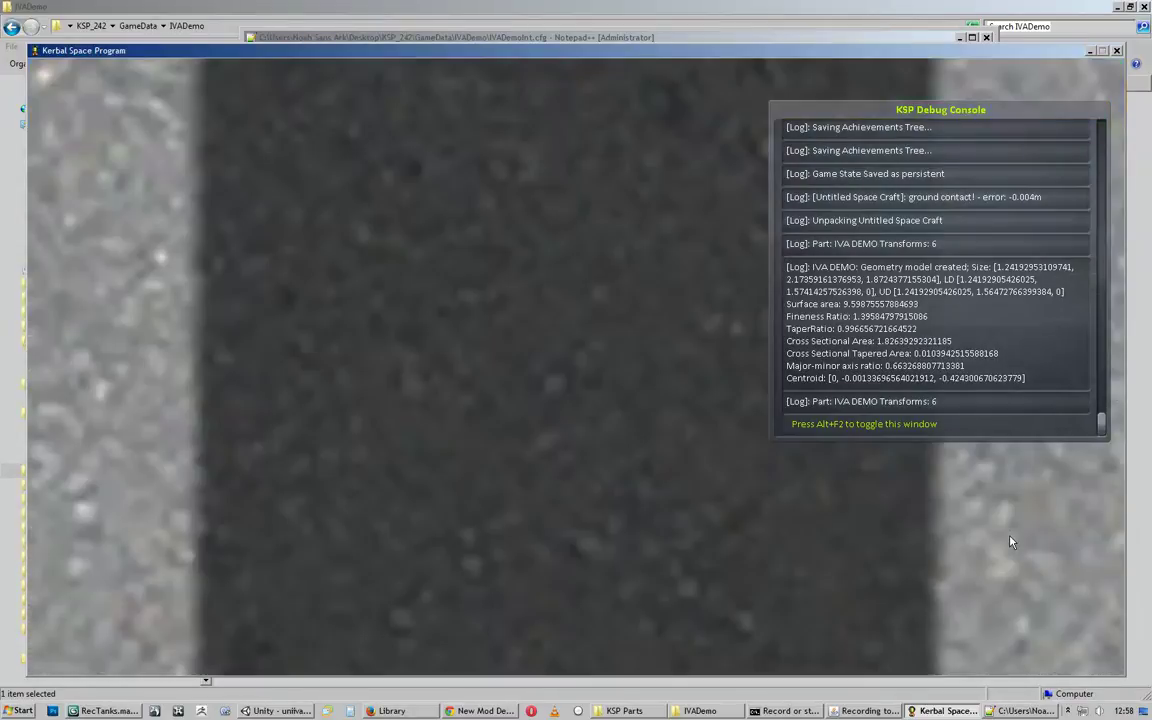
pyautogui.hotkey('alt', 'F2')
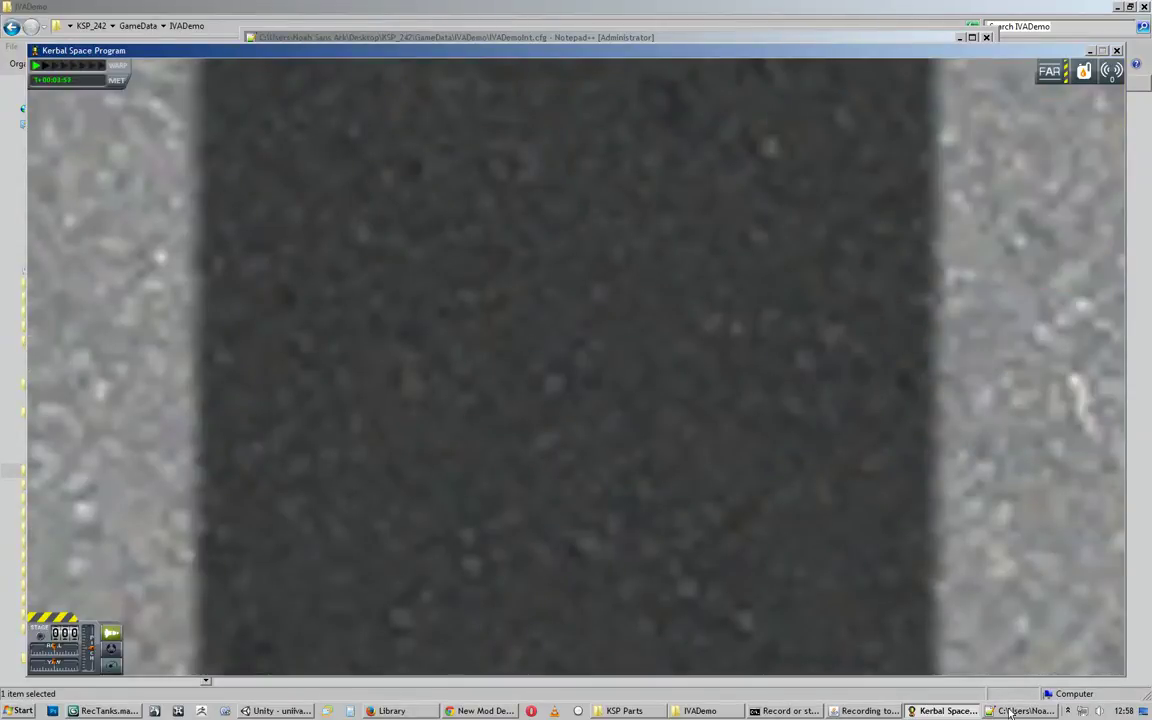
# Check the braces of the left camera and InternalSeat modules in the interior config, then return to Unity.
pyautogui.click(1010, 711)
pyautogui.click(339, 411)
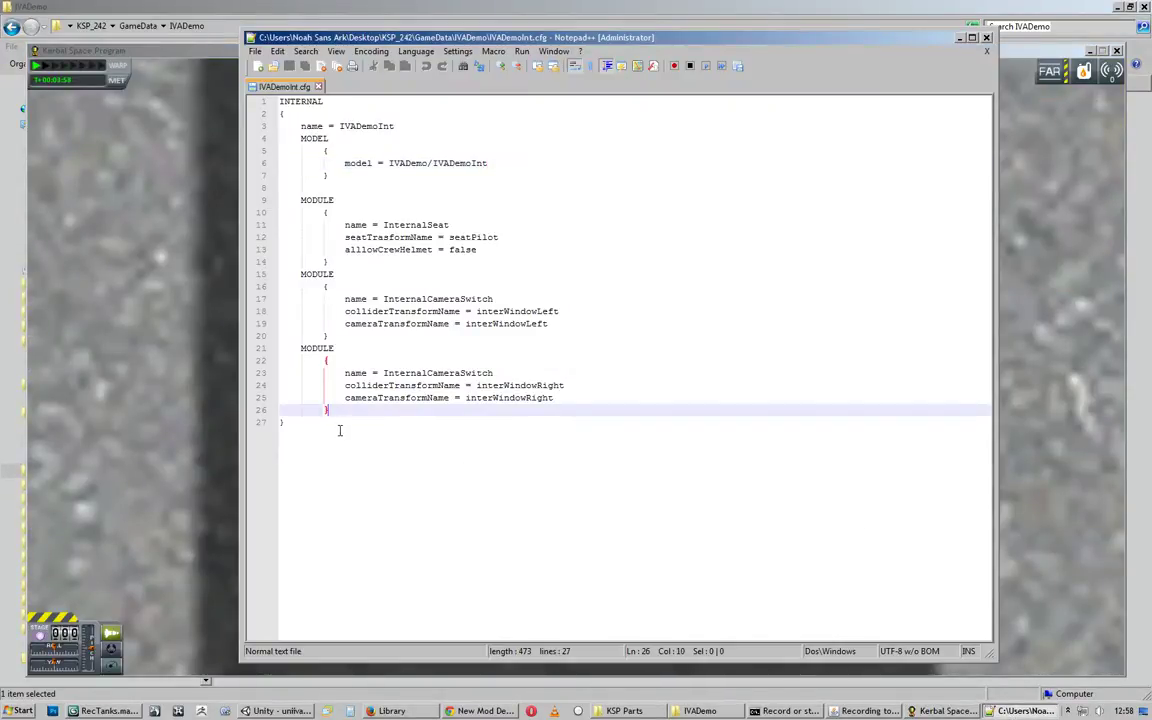
pyautogui.click(333, 336)
pyautogui.click(333, 264)
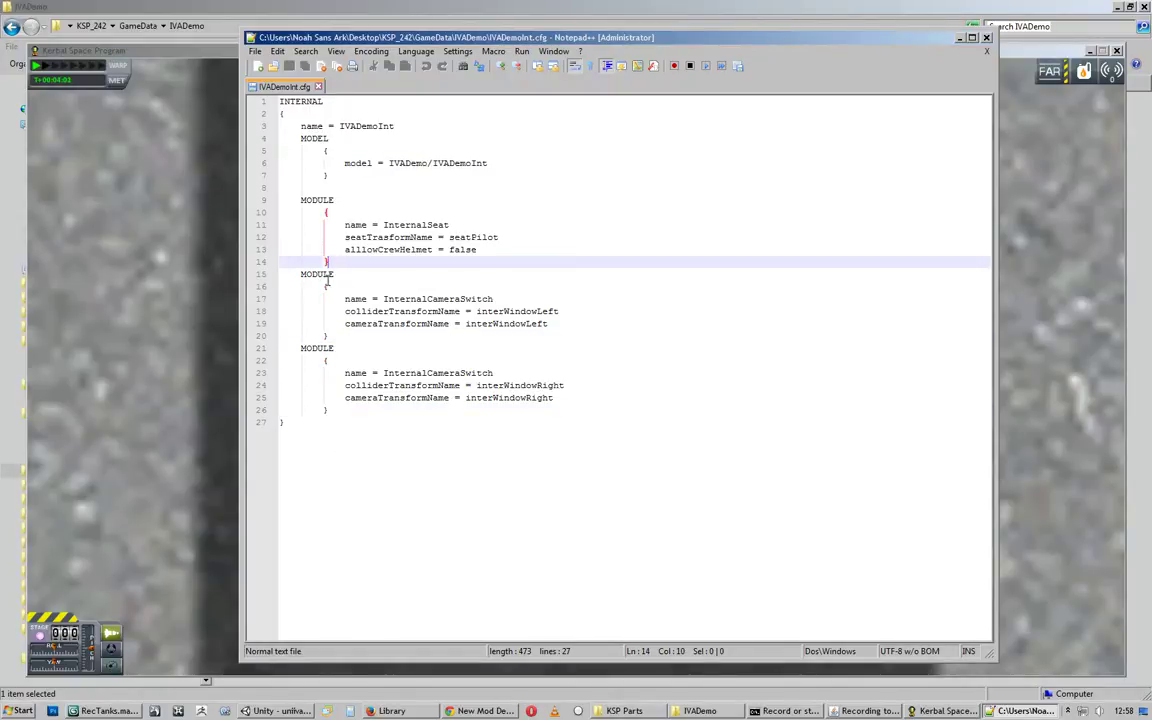
pyautogui.click(277, 711)
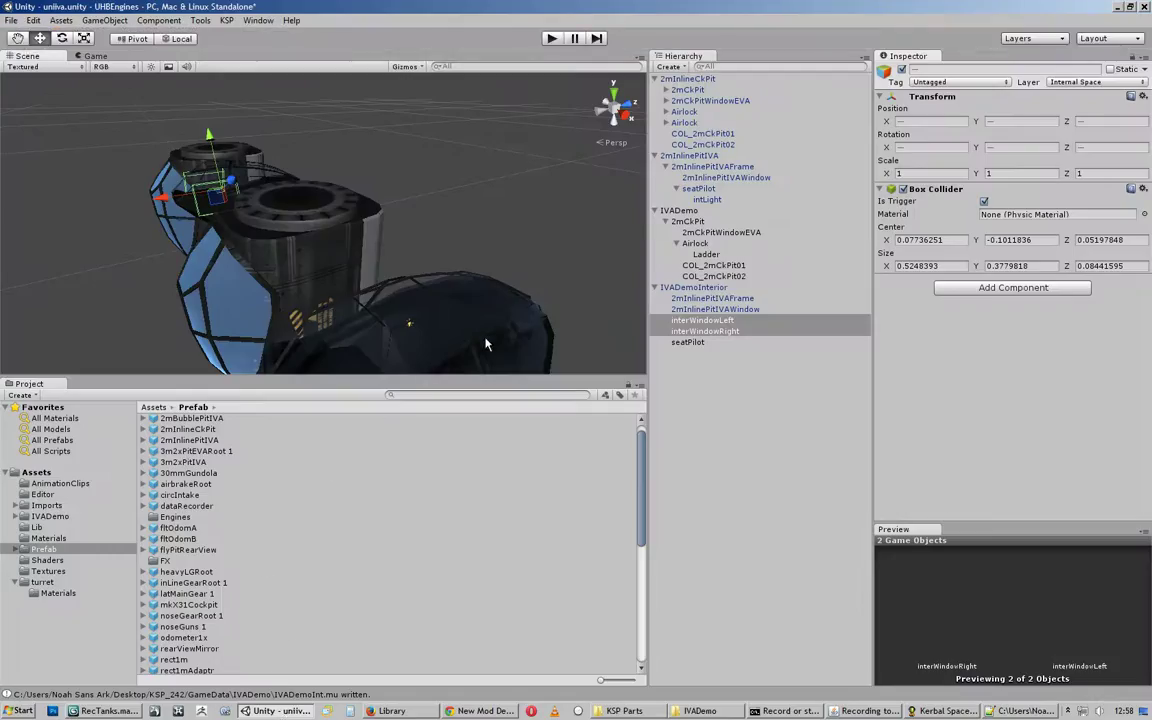
# Compare IVADemoInterior's seatPilot and frame meshes with the 2mInlinePitIVA frame and window meshes.
pyautogui.click(686, 342)
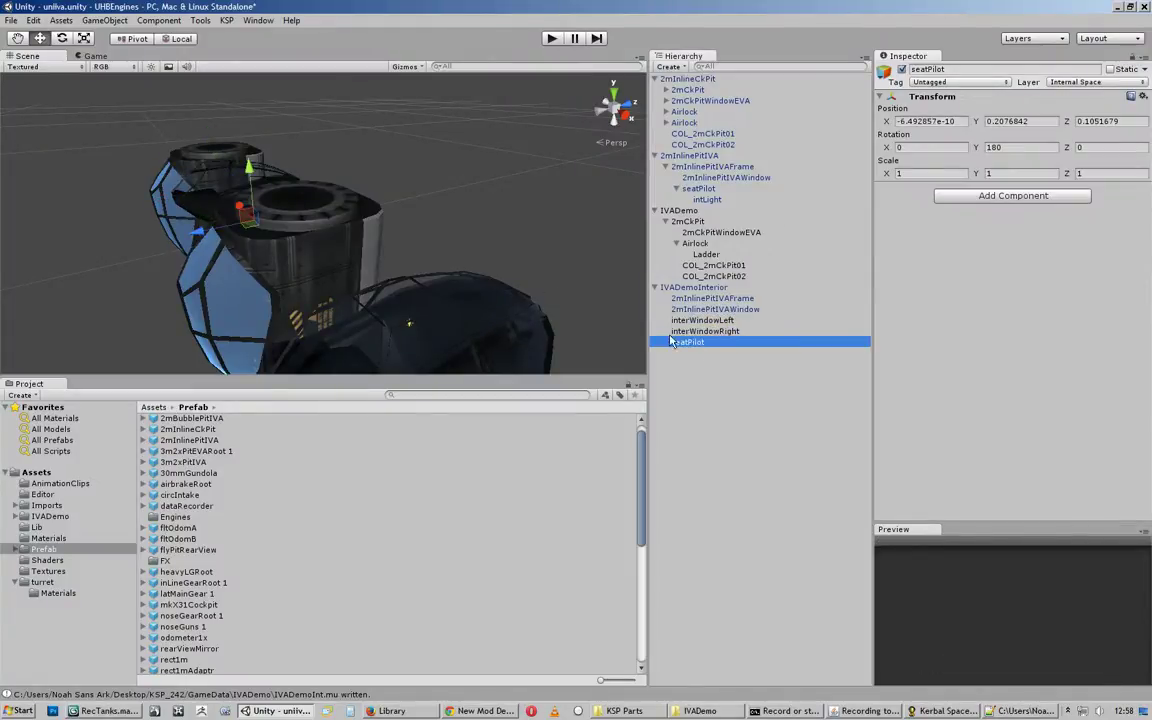
pyautogui.keyDown('alt'); pyautogui.moveTo(470, 300); pyautogui.dragTo(300, 245); pyautogui.keyUp('alt')
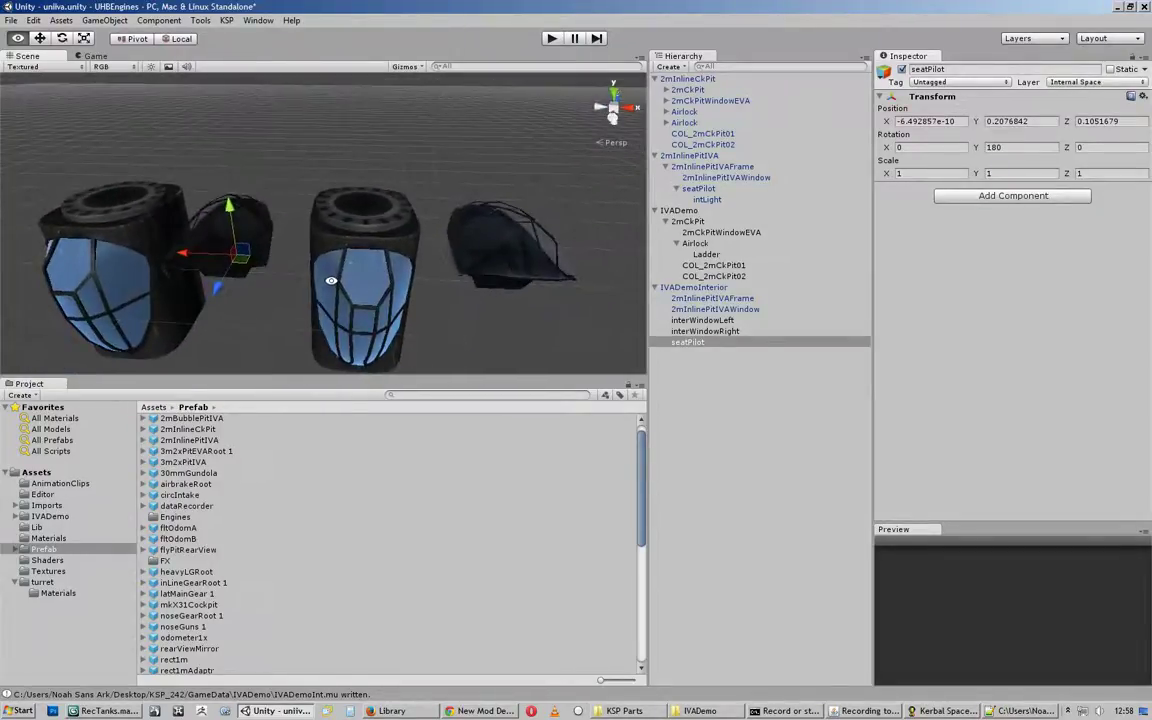
pyautogui.click(712, 309)
pyautogui.click(745, 167)
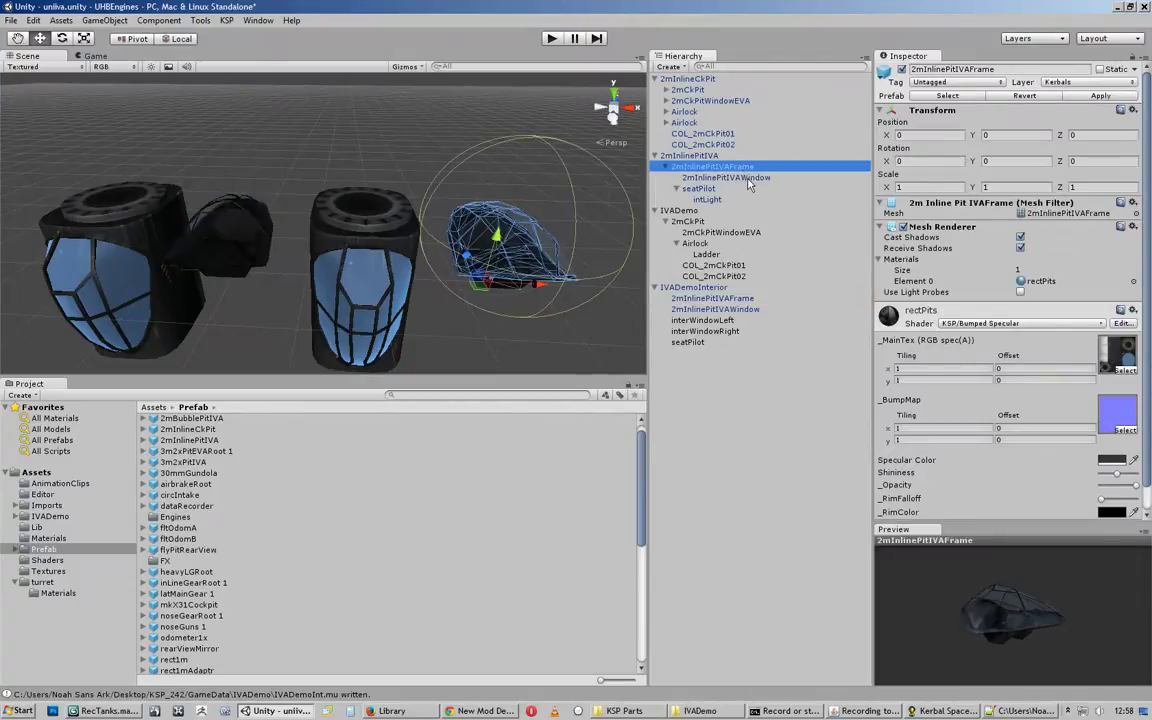
pyautogui.click(748, 179)
pyautogui.click(674, 166)
pyautogui.click(728, 299)
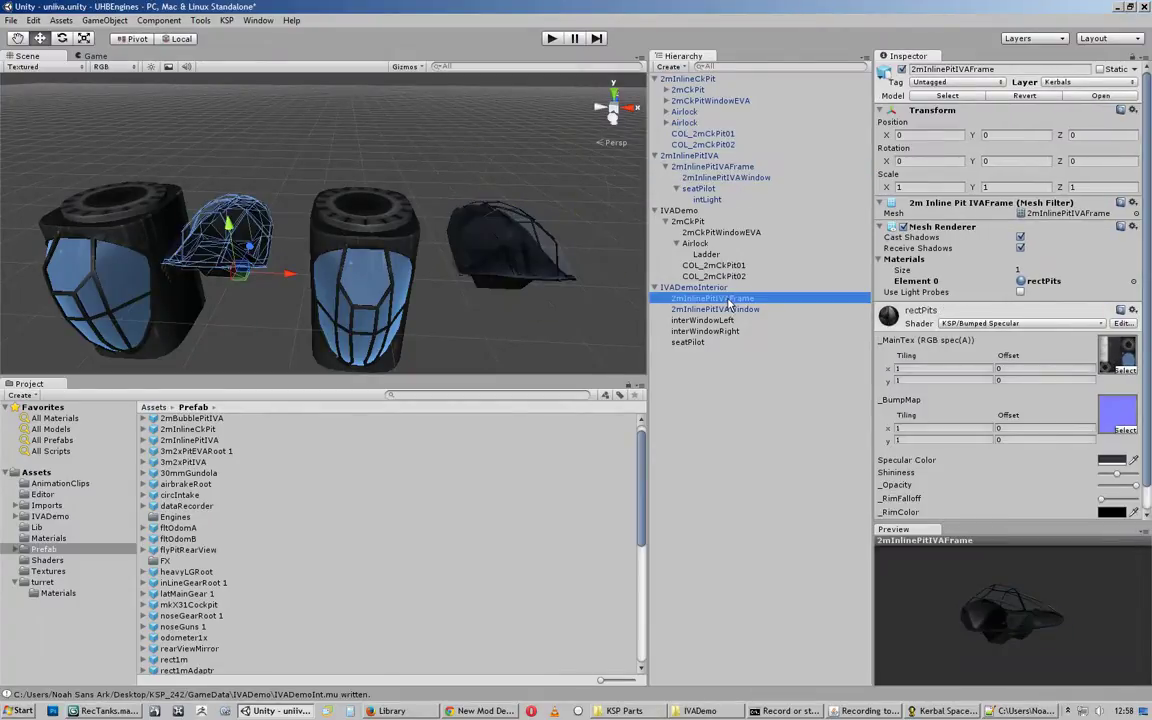
pyautogui.click(672, 166)
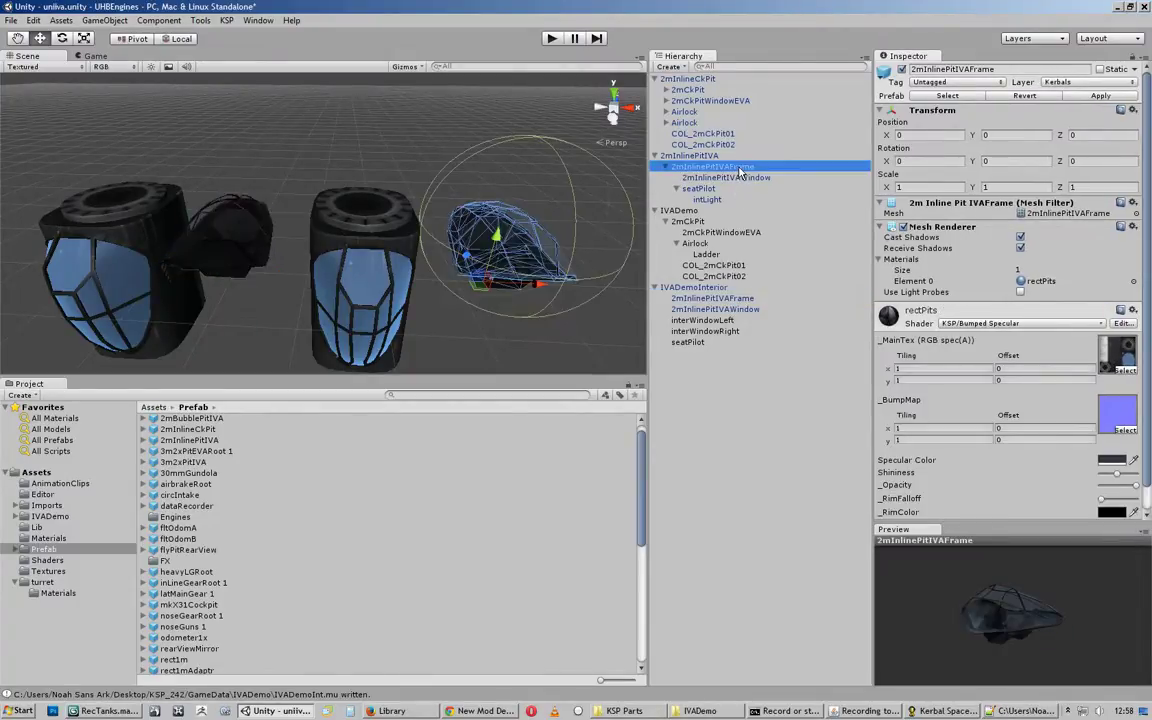
pyautogui.keyDown('ctrl'); pyautogui.click(728, 298); pyautogui.keyUp('ctrl')
pyautogui.keyDown('alt'); pyautogui.moveTo(597, 273); pyautogui.dragTo(724, 297); pyautogui.keyUp('alt')
pyautogui.click(723, 299)
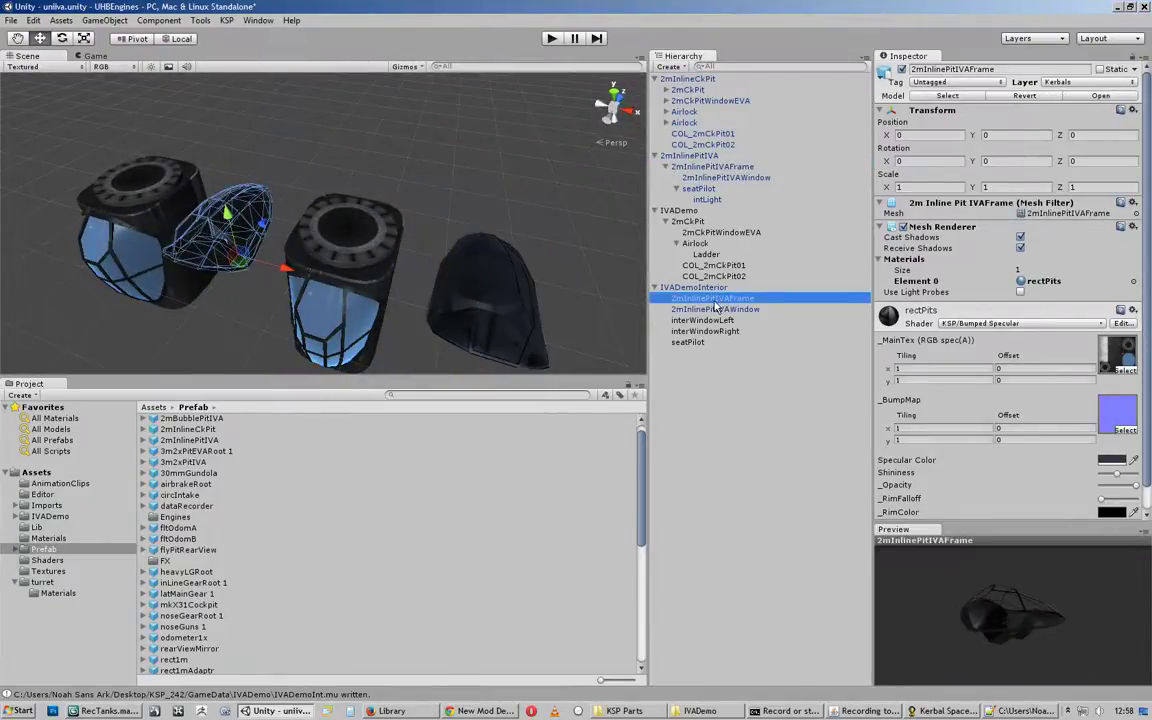
# Inspect the 2mCkPit body and window meshes, then close IVADemoInt.cfg in Notepad++.
pyautogui.click(389, 295)
pyautogui.keyDown('alt'); pyautogui.moveTo(389, 295); pyautogui.dragTo(527, 183); pyautogui.keyUp('alt')
pyautogui.click(687, 89)
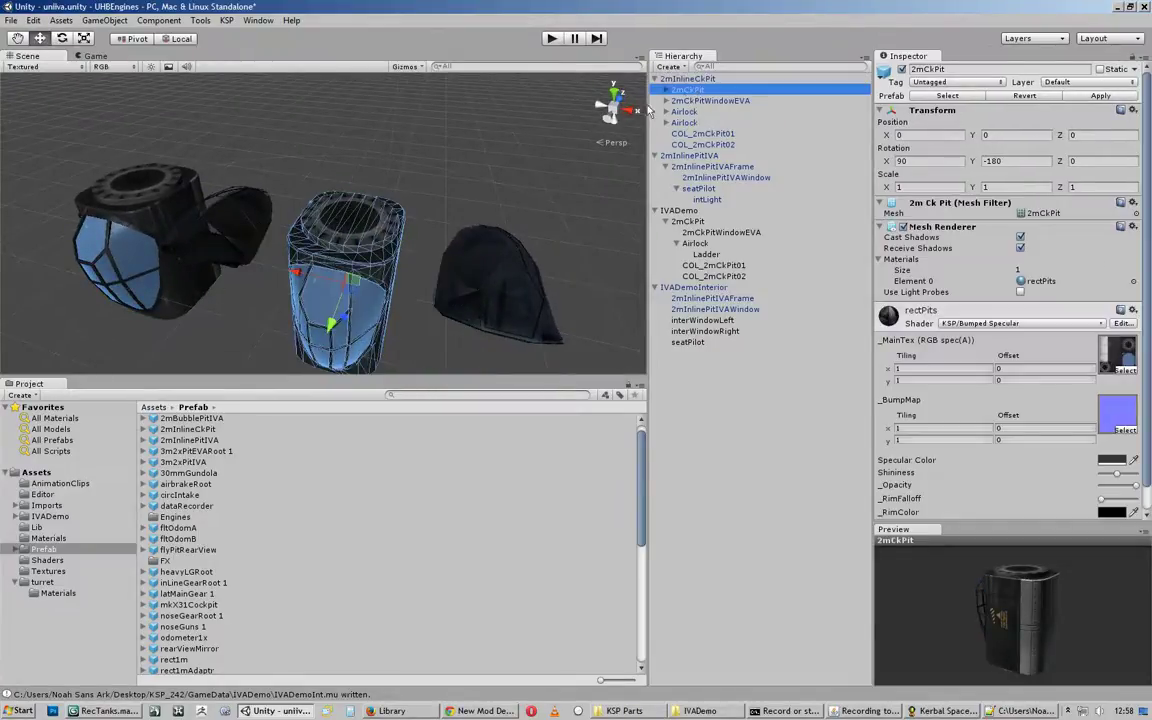
pyautogui.keyDown('alt'); pyautogui.moveTo(585, 100); pyautogui.dragTo(216, 295); pyautogui.keyUp('alt')
pyautogui.click(116, 283)
pyautogui.click(223, 297)
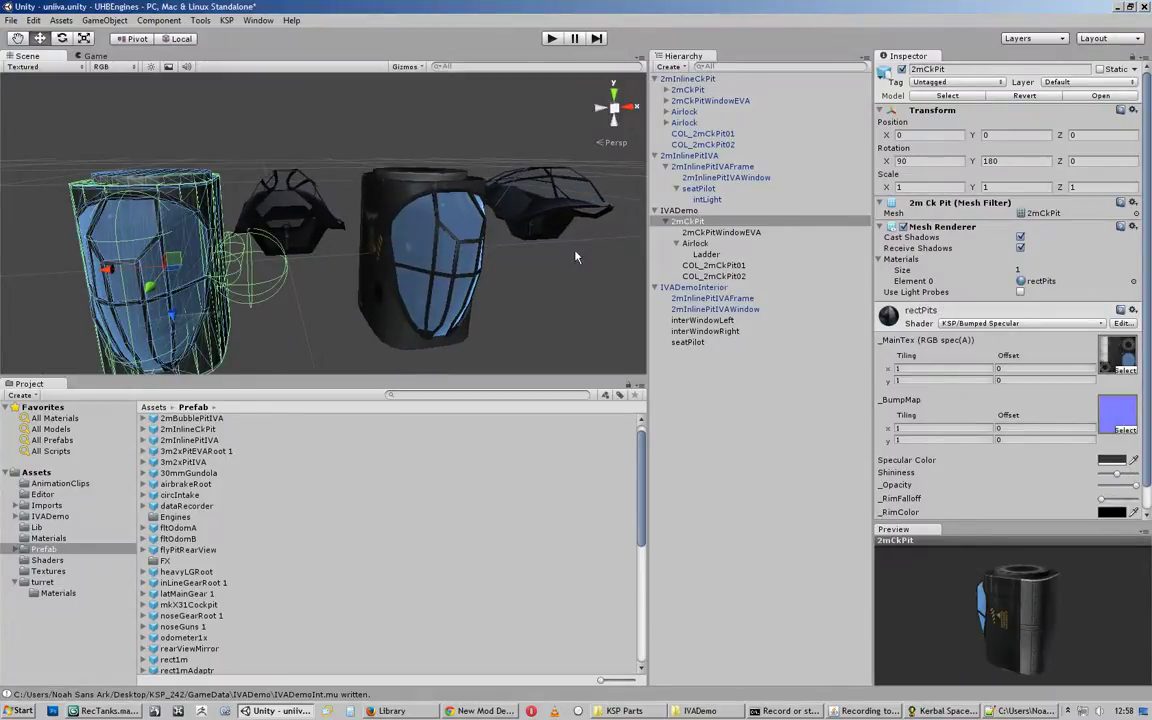
pyautogui.keyDown('alt'); pyautogui.moveTo(575, 257); pyautogui.dragTo(534, 357); pyautogui.keyUp('alt')
pyautogui.click(1020, 711)
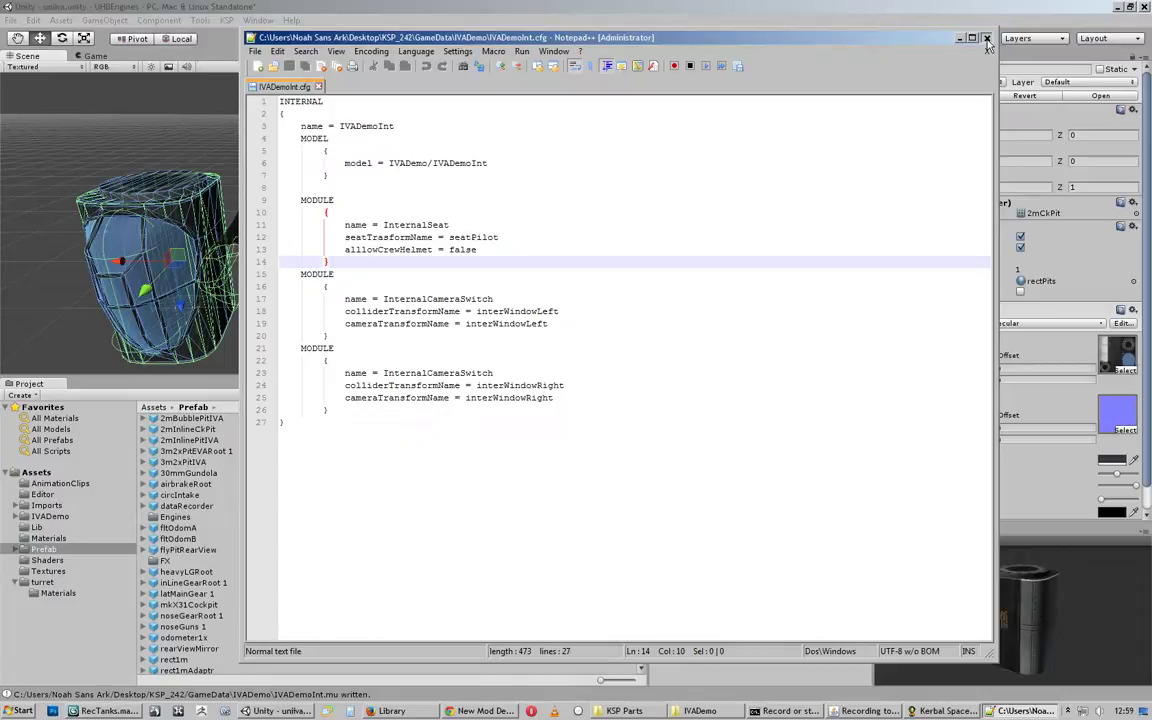
pyautogui.click(986, 40)
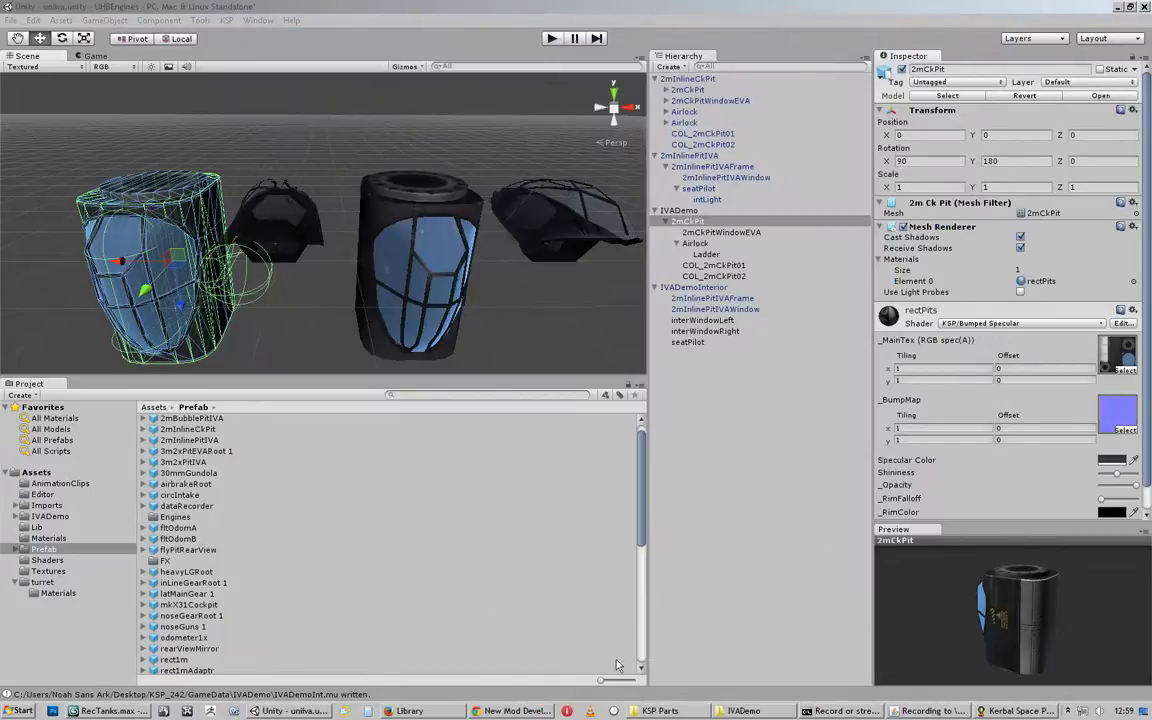